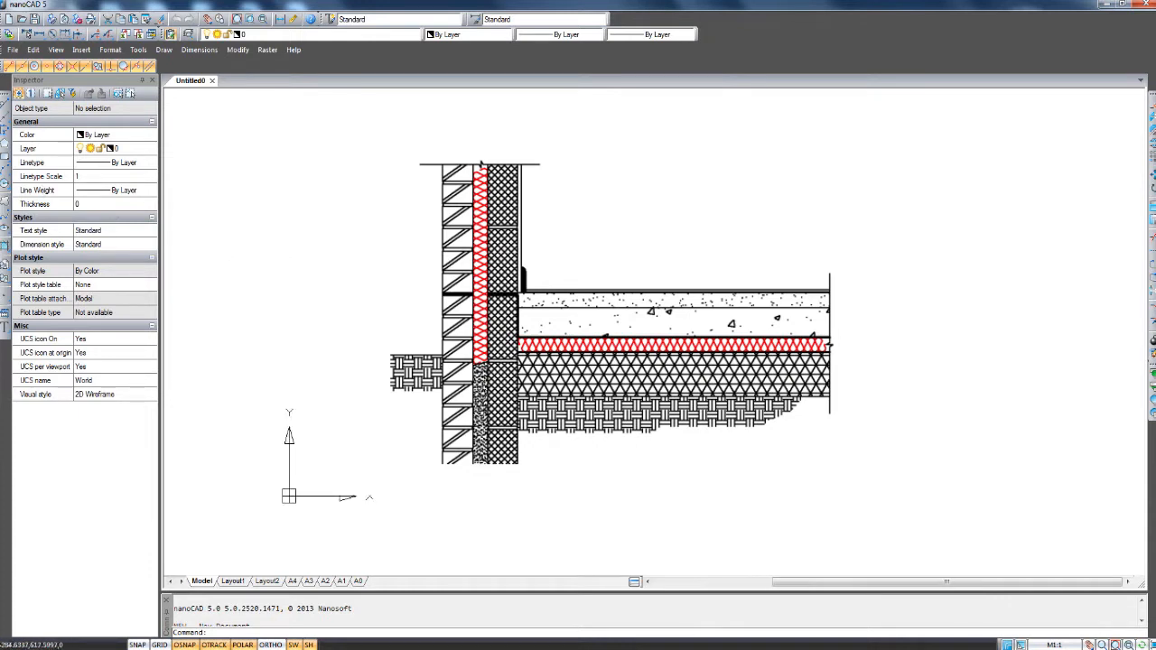
# Draw a 600-unit horizontal line and continue it with a 300-unit vertical line upward from its right end.
pyautogui.click(5, 102)
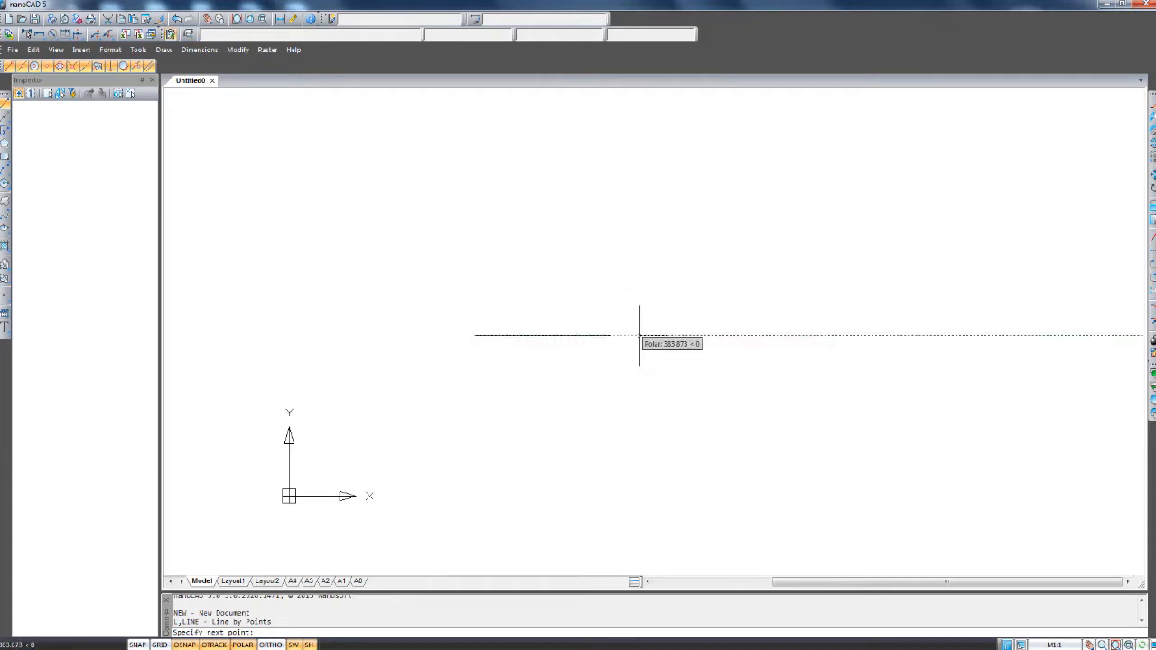
pyautogui.write('6')
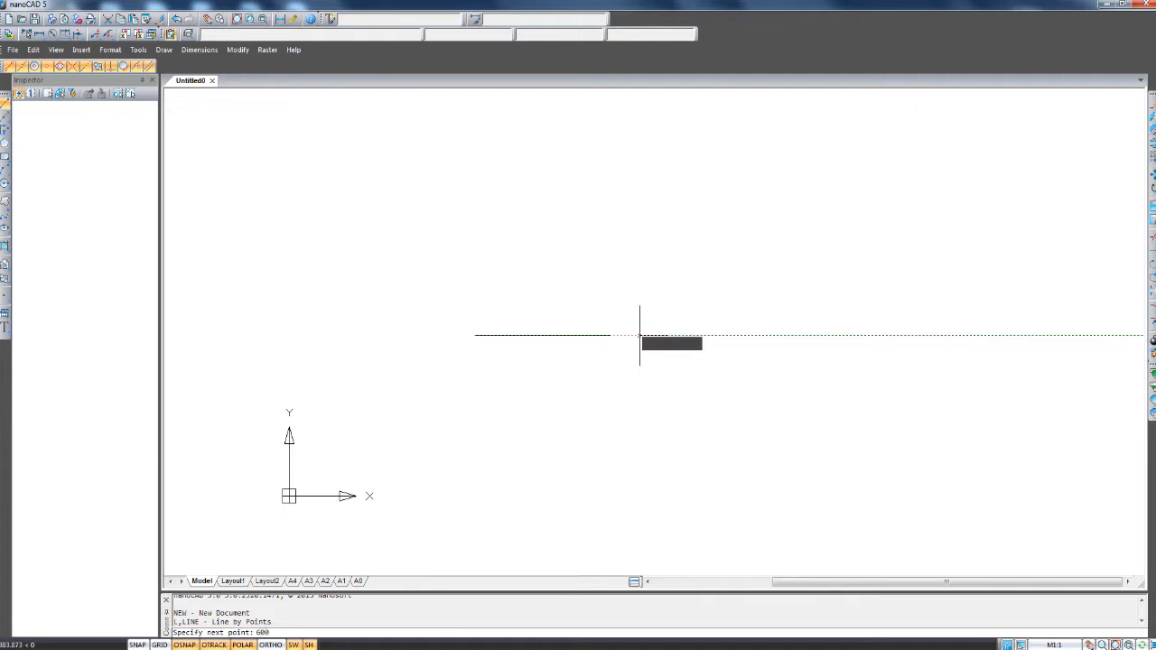
pyautogui.write('00')
pyautogui.press('Return')
pyautogui.scroll(-5, 730, 251)
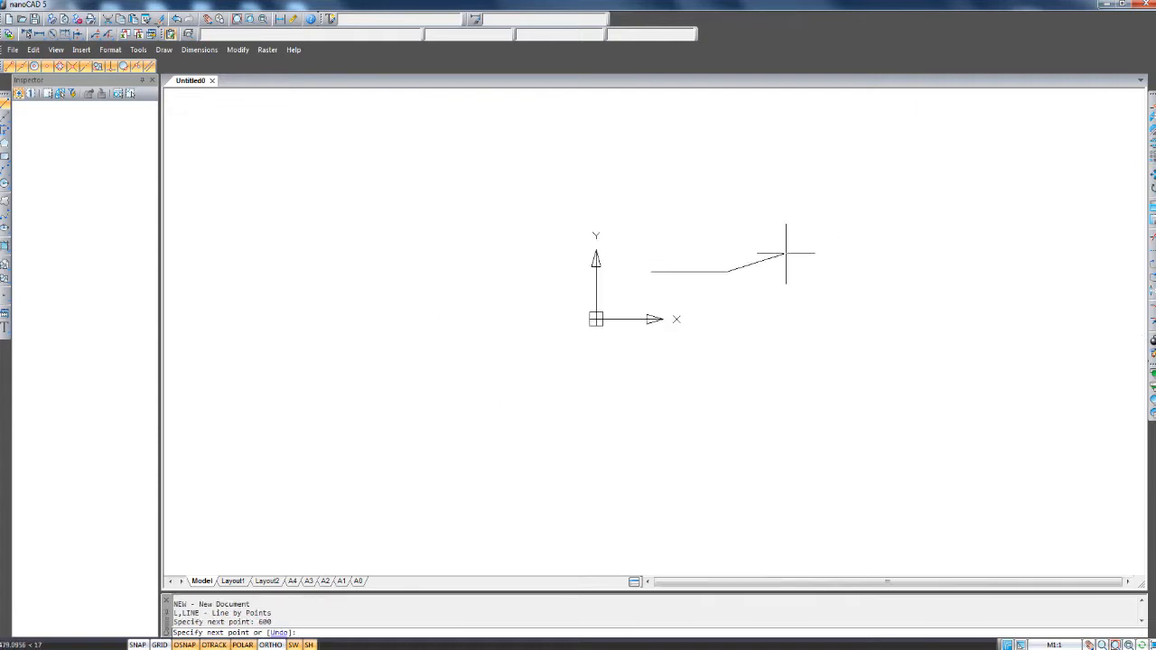
pyautogui.scroll(5, 782, 250)
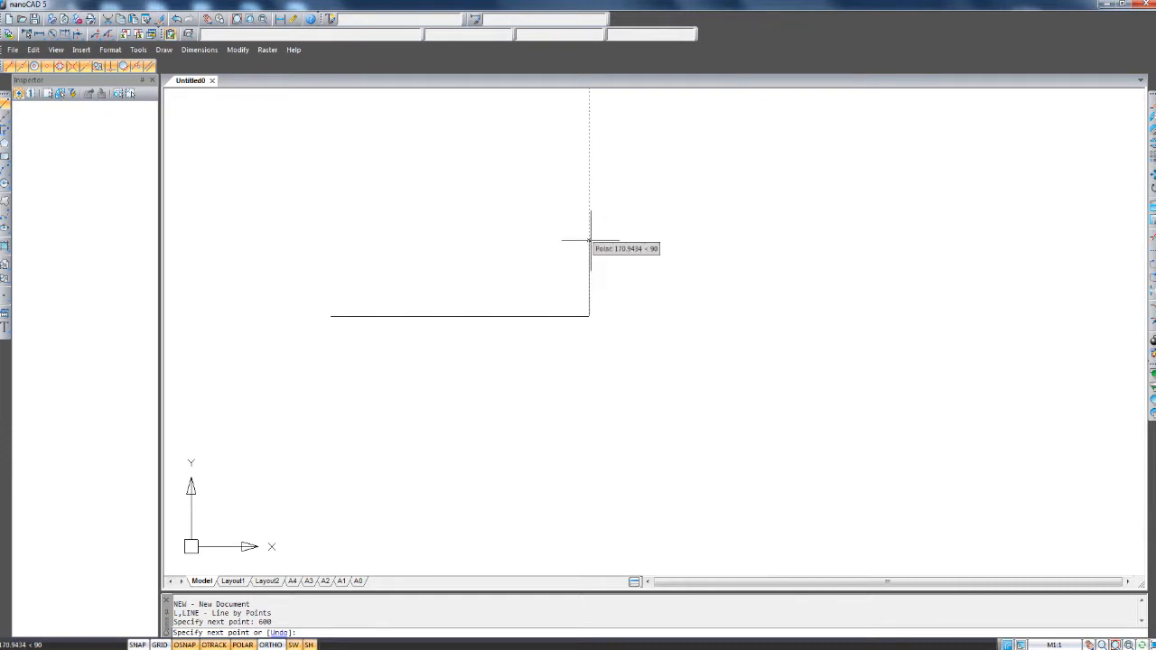
pyautogui.write('3')
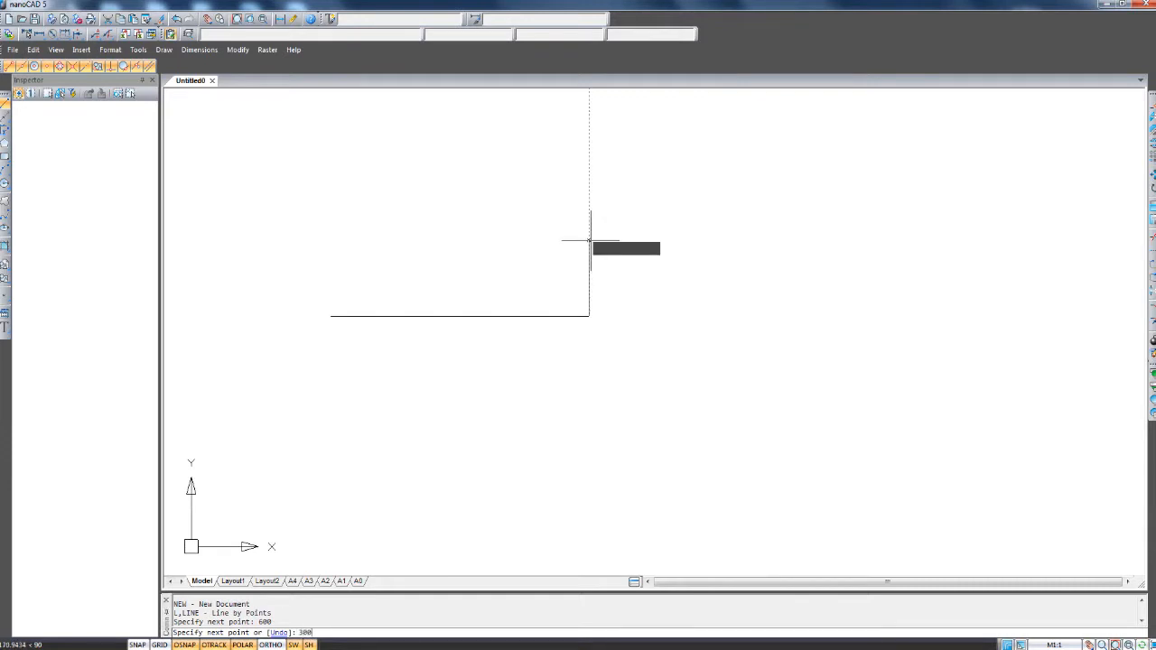
pyautogui.write('00')
pyautogui.press('Return')
# Complete the rectangle with a top side aligned to the starting point and a left side back to that point.
pyautogui.scroll(-4, 505, 184)
pyautogui.scroll(5, 458, 188)
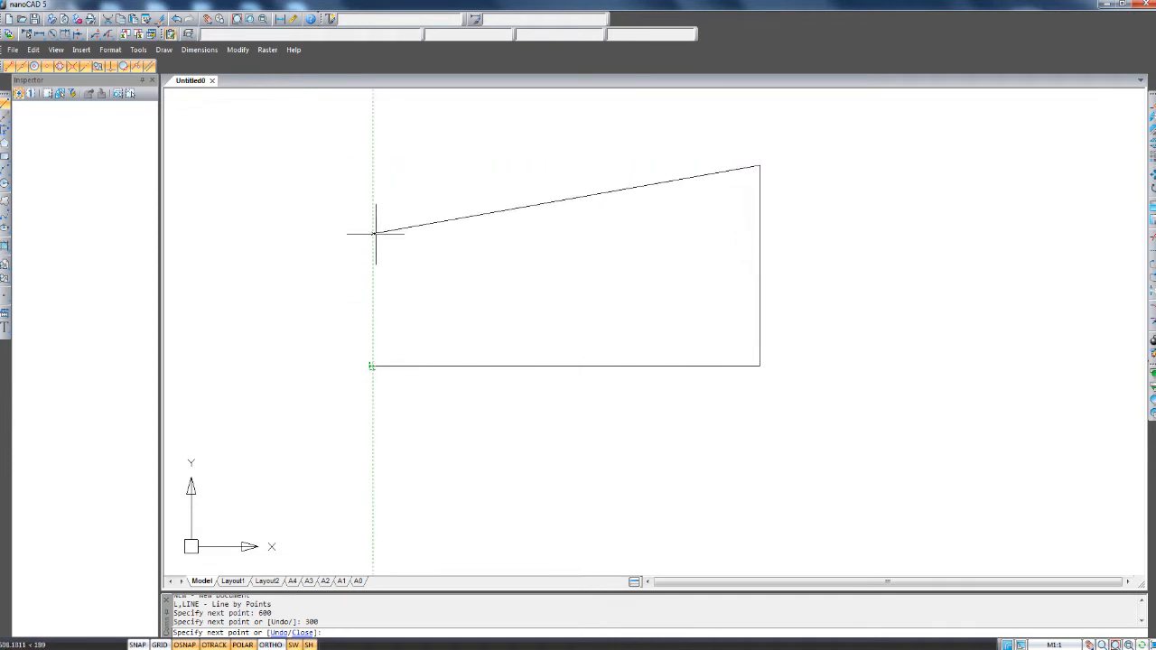
pyautogui.click(373, 165)
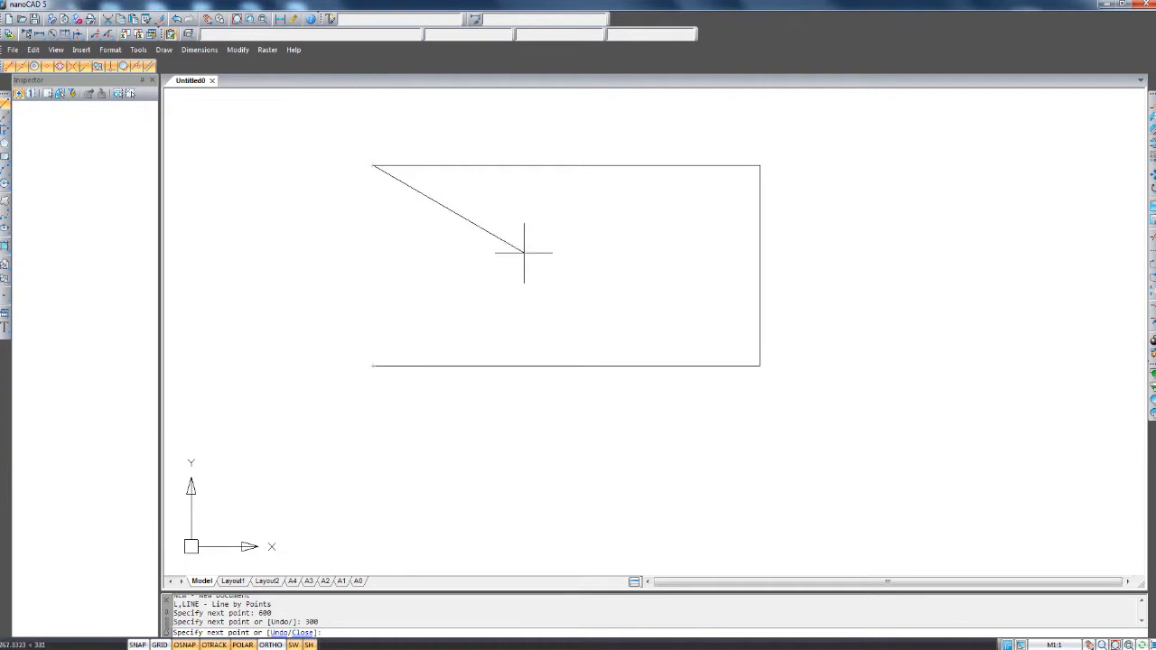
pyautogui.click(373, 367)
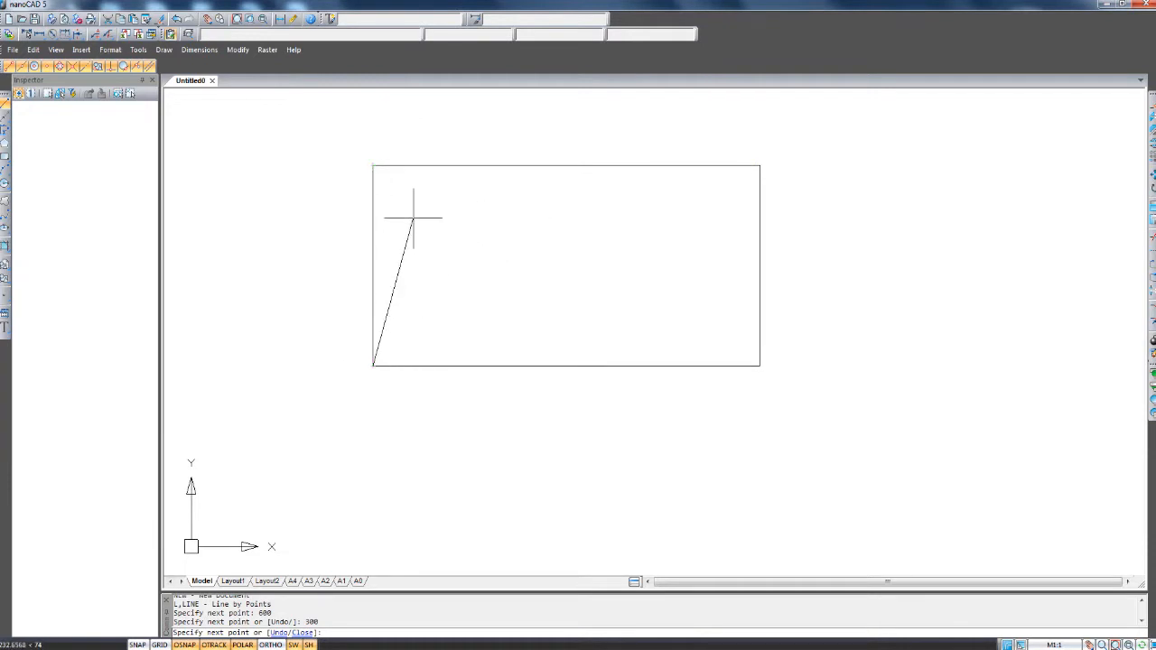
pyautogui.press('Return')
pyautogui.scroll(3, 365, 147)
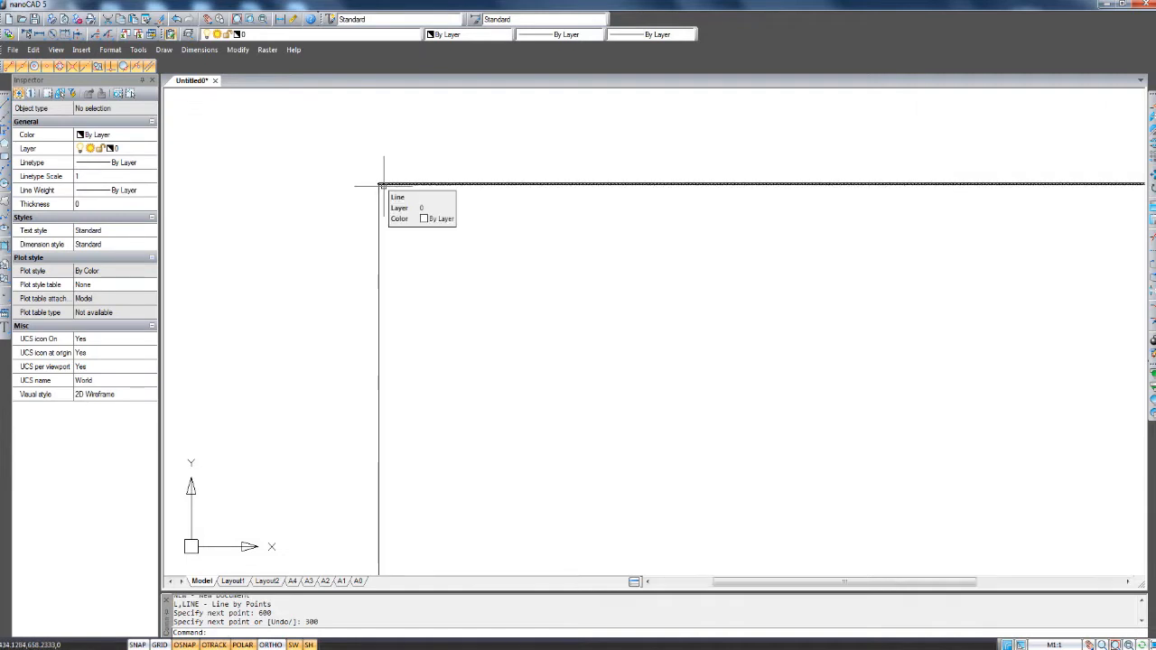
pyautogui.moveTo(382, 186); pyautogui.dragTo(444, 343, button='middle')
pyautogui.scroll(4, 429, 347)
pyautogui.scroll(-8, 425, 347)
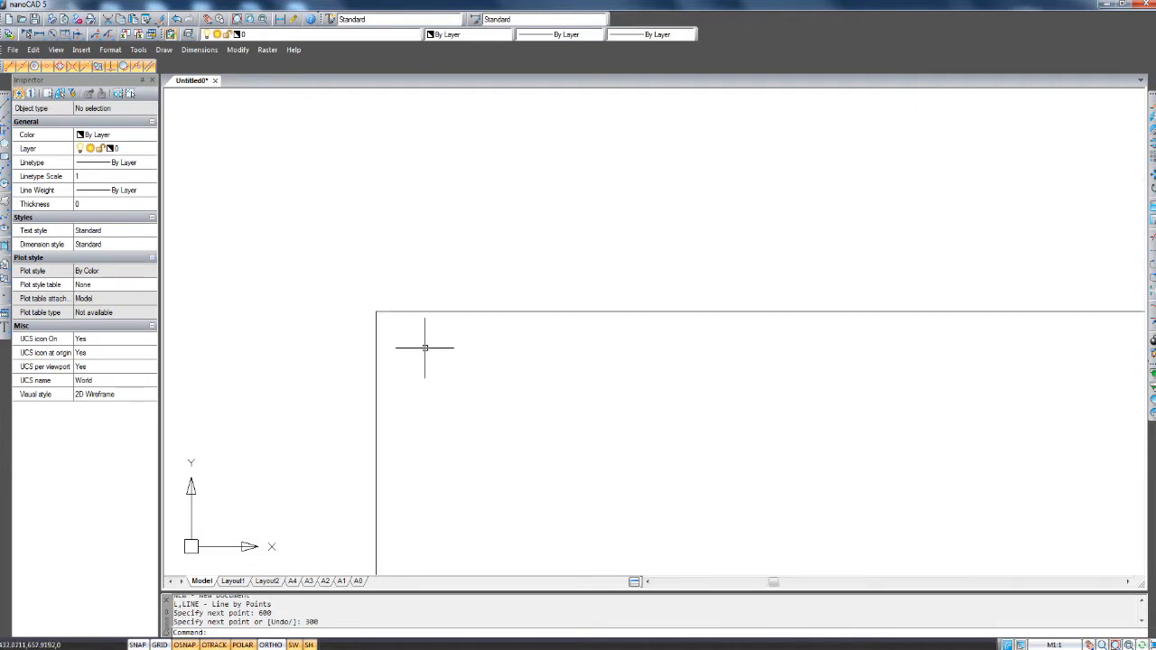
pyautogui.press('Escape')
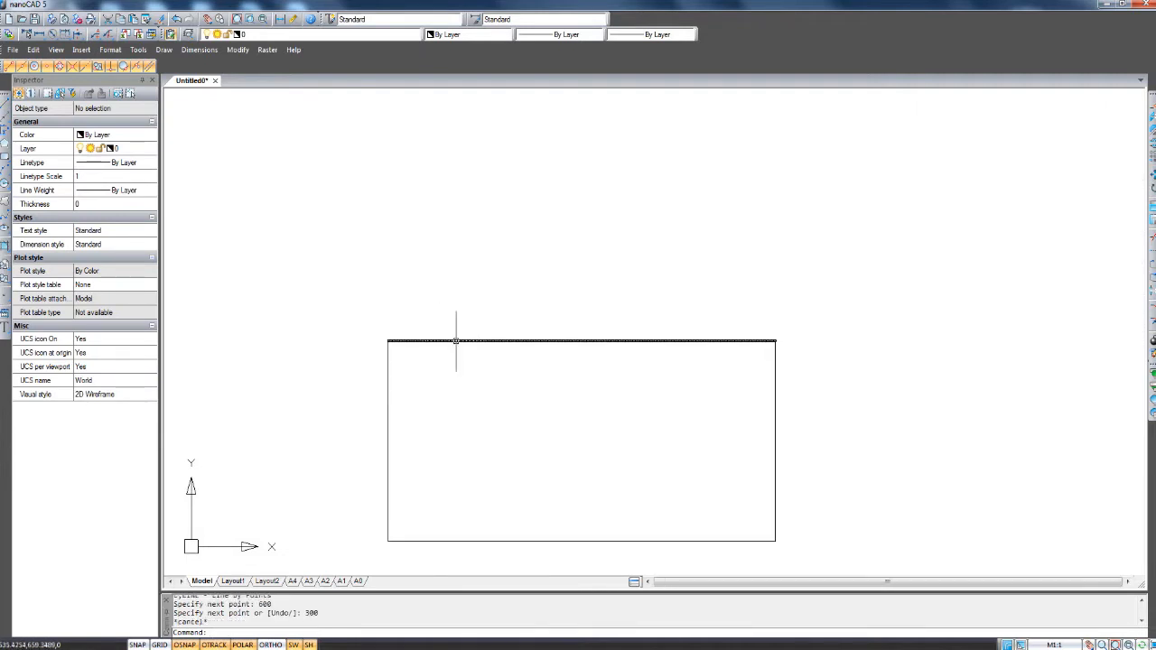
pyautogui.write('dim')
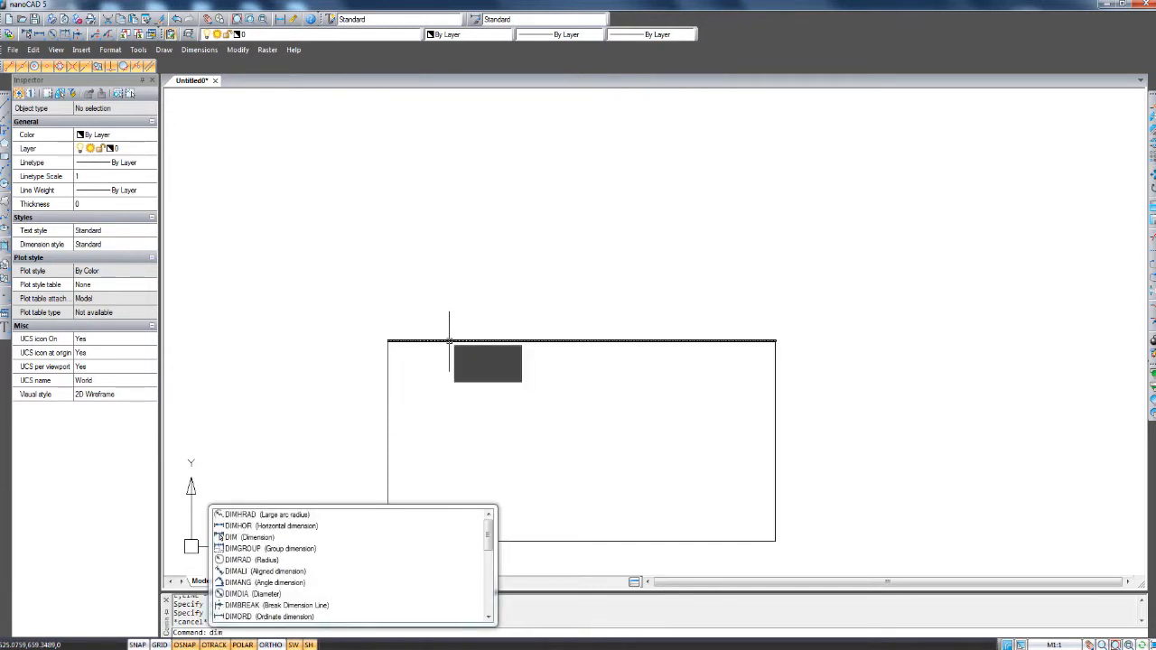
pyautogui.press('Return')
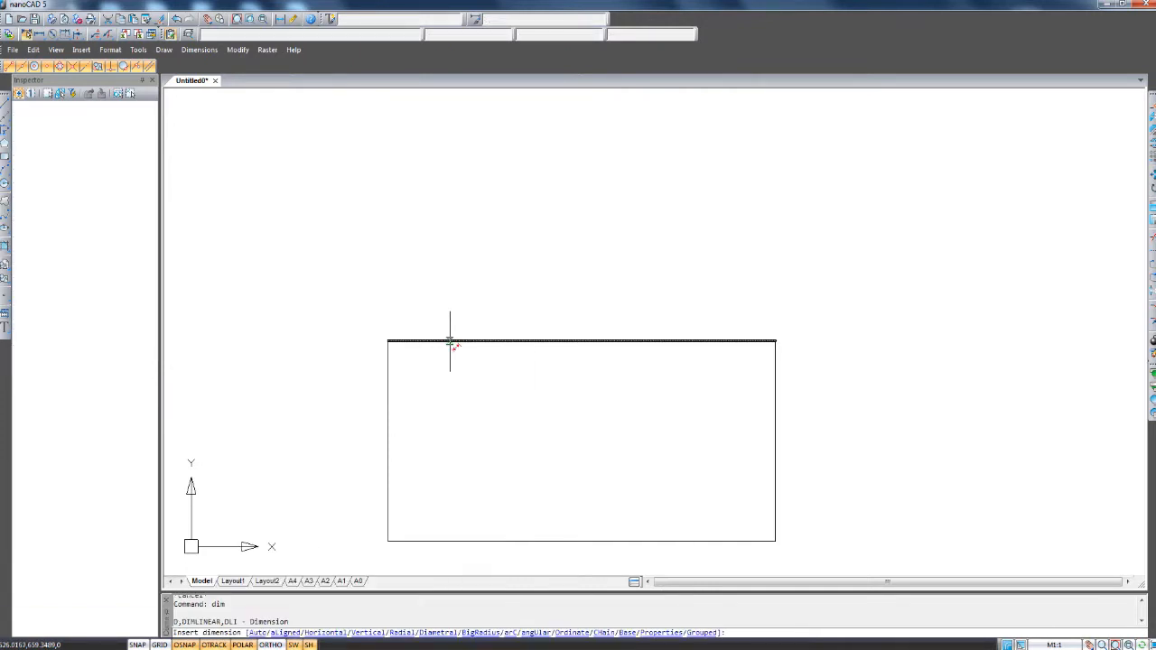
pyautogui.click(389, 343)
pyautogui.click(773, 379)
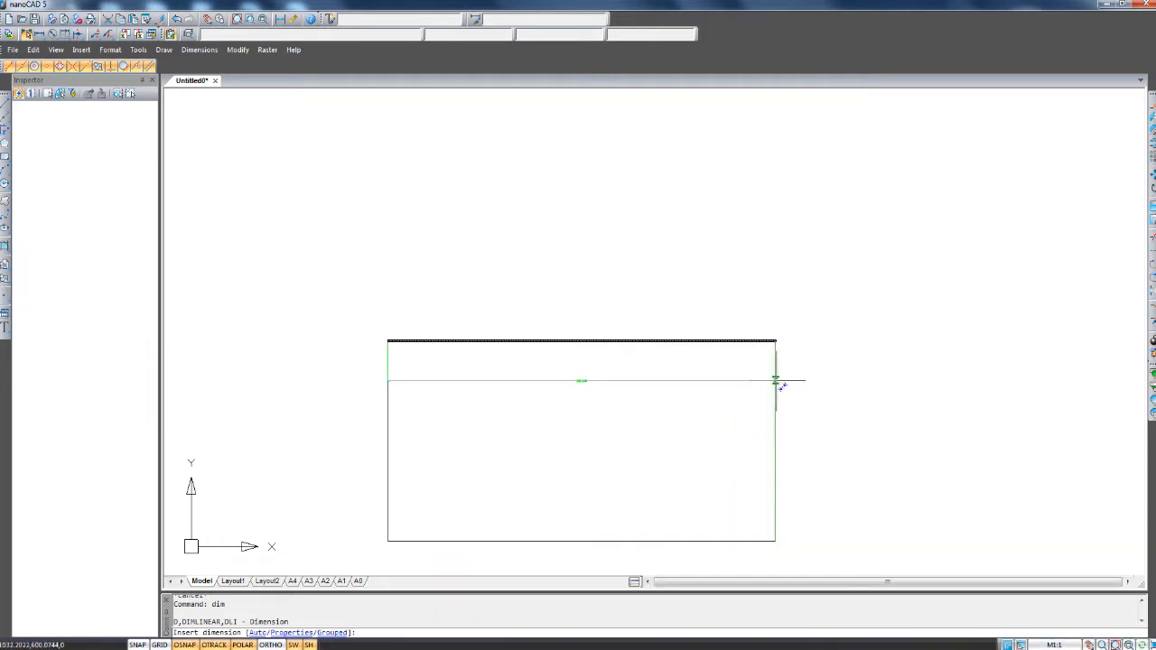
pyautogui.scroll(10, 580, 307)
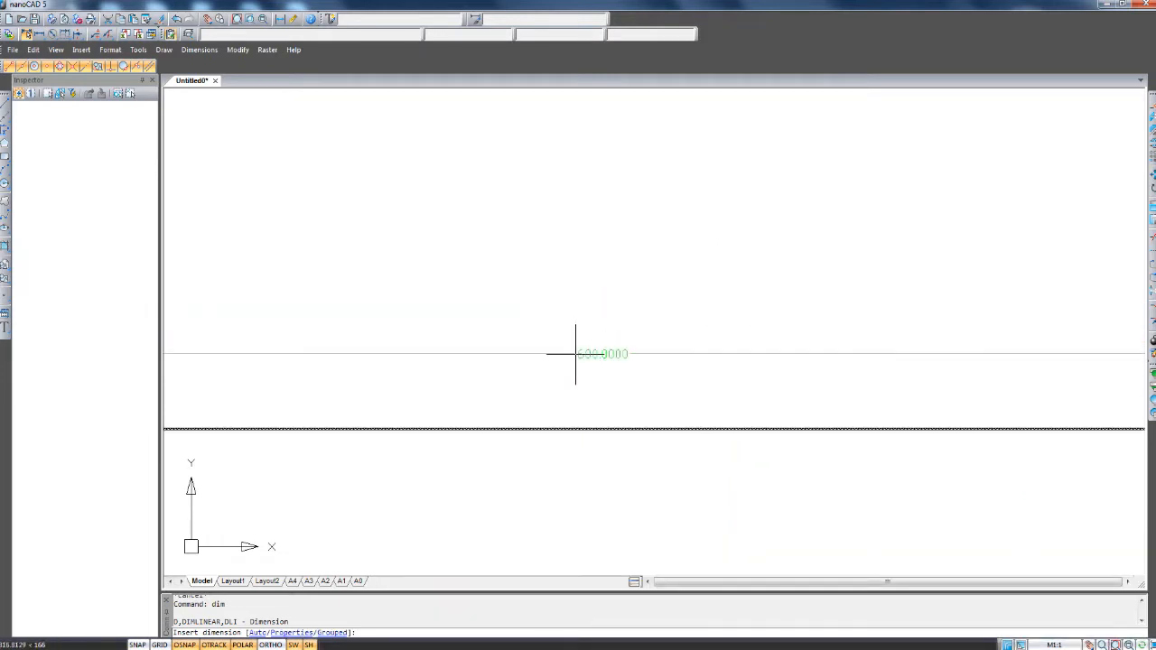
pyautogui.scroll(-8, 732, 400)
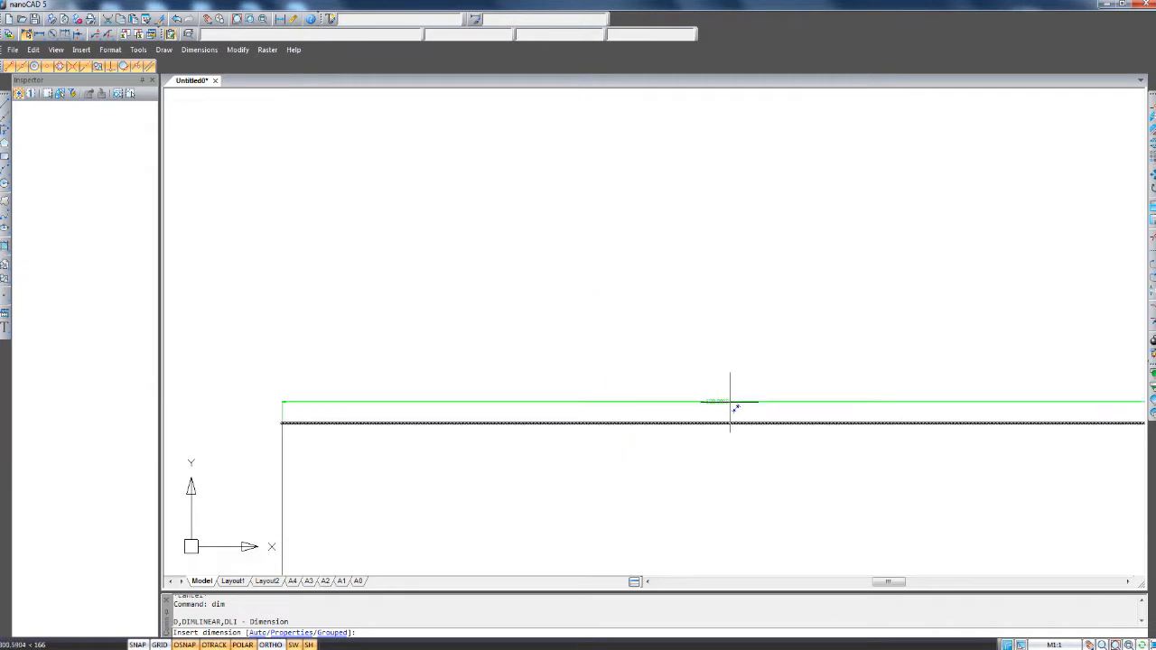
pyautogui.press('Escape')
pyautogui.press('Escape')
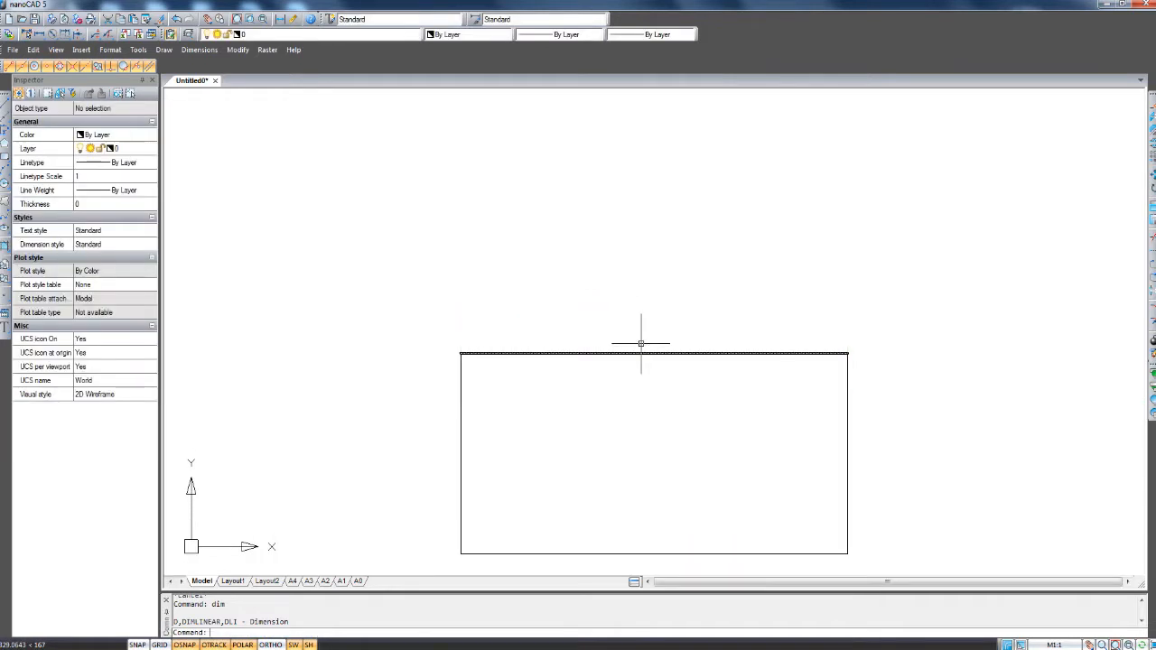
# Draw a vertical line about 1894 units long upward from the midpoint of the rectangle's bottom side.
pyautogui.click(5, 103)
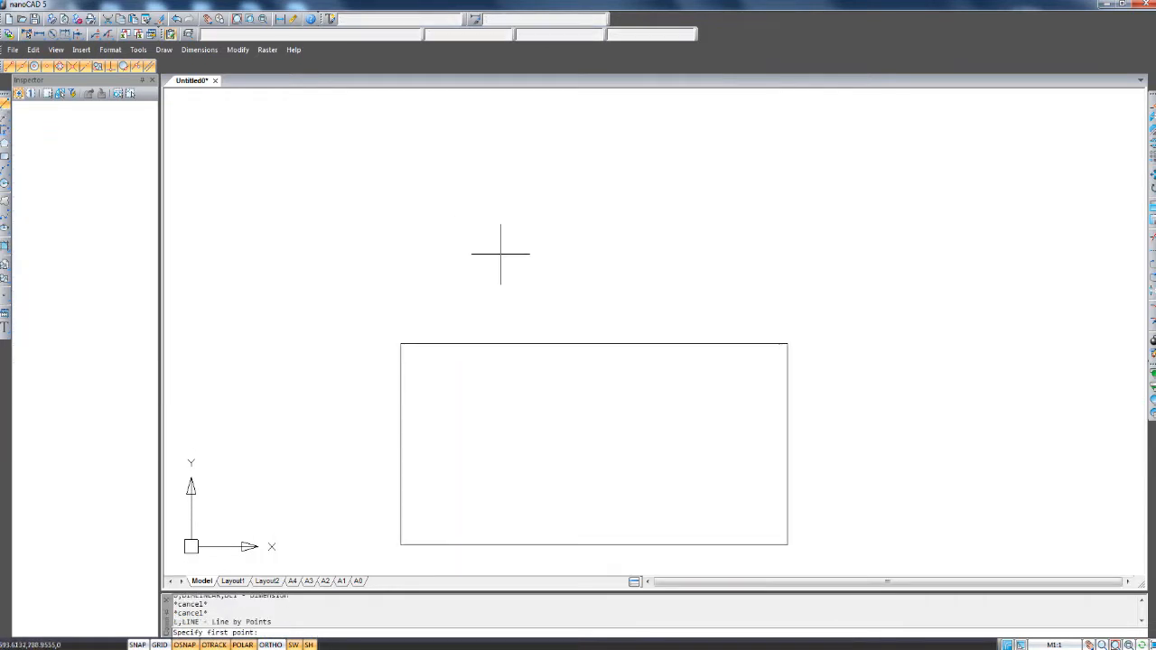
pyautogui.click(594, 545)
pyautogui.scroll(-5, 677, 154)
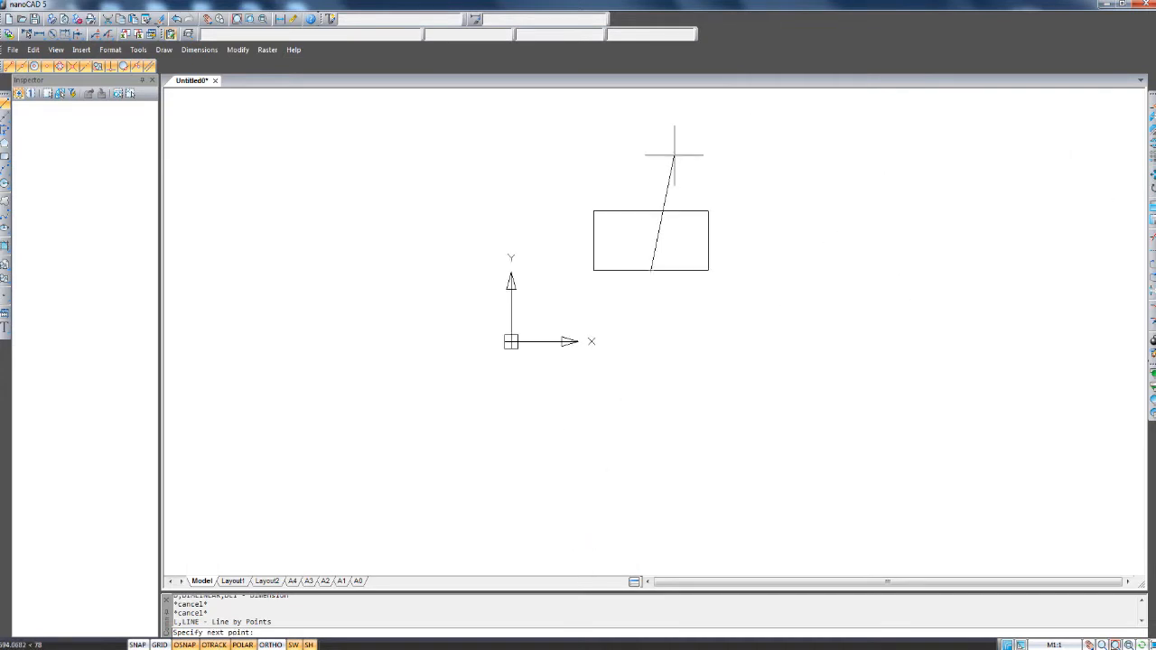
pyautogui.moveTo(673, 150); pyautogui.dragTo(627, 397, button='middle')
pyautogui.scroll(-2, 627, 397)
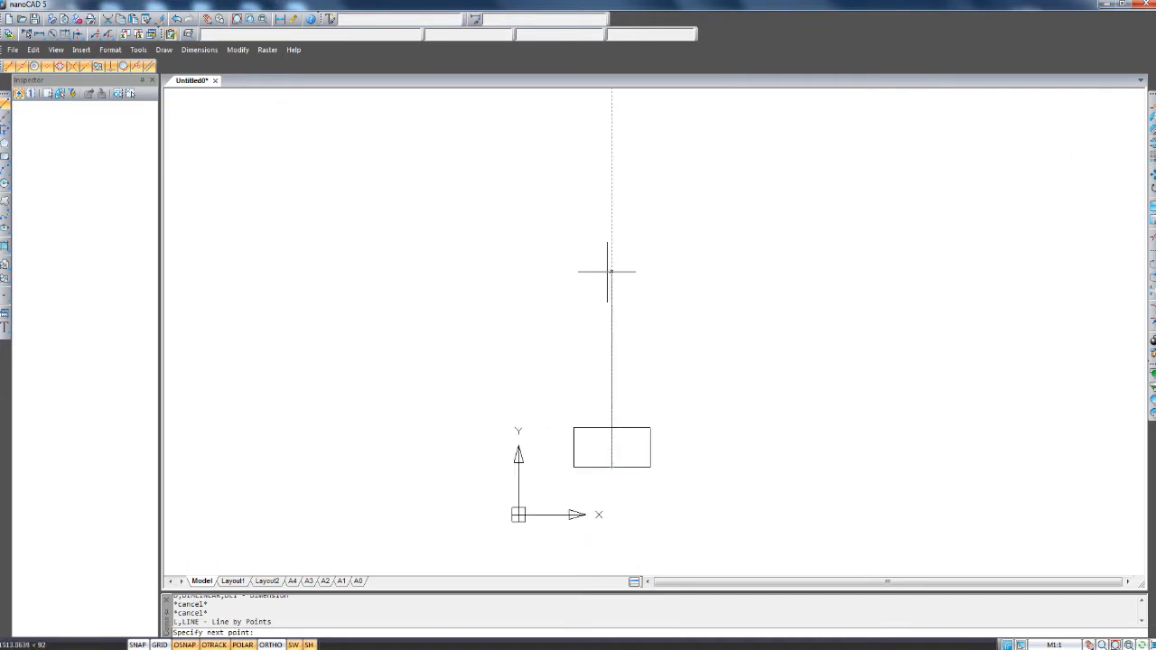
pyautogui.click(614, 216)
pyautogui.press('Return')
# Set the color of the vertical line through the rectangle to magenta.
pyautogui.scroll(4, 631, 365)
pyautogui.click(647, 349)
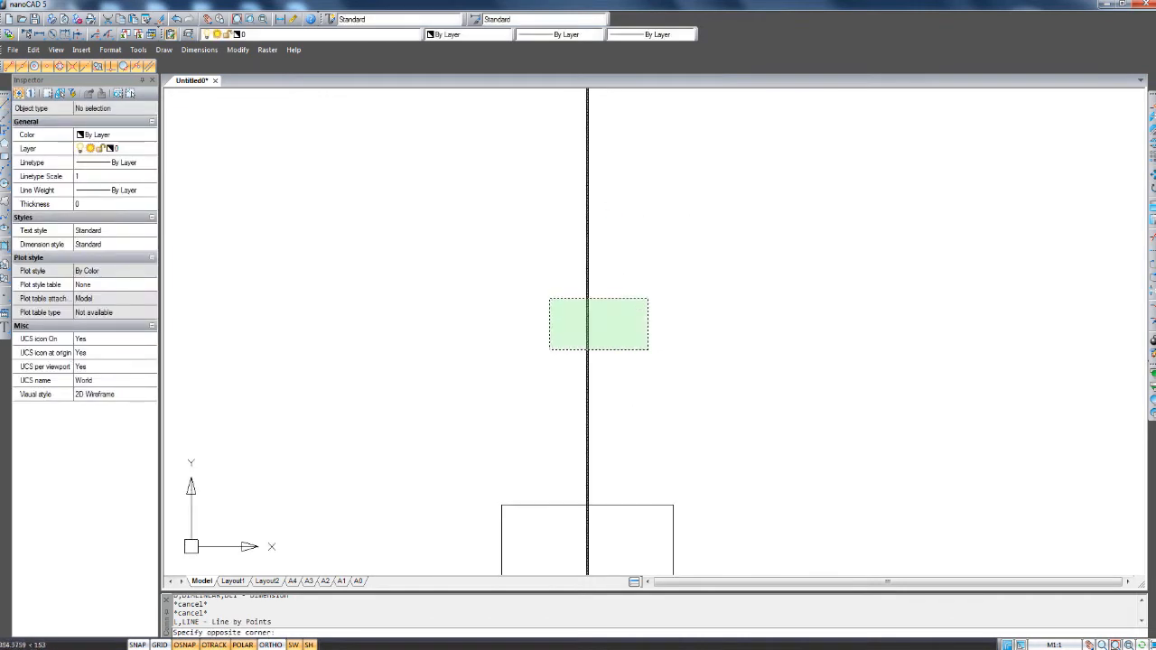
pyautogui.click(548, 296)
pyautogui.click(150, 137)
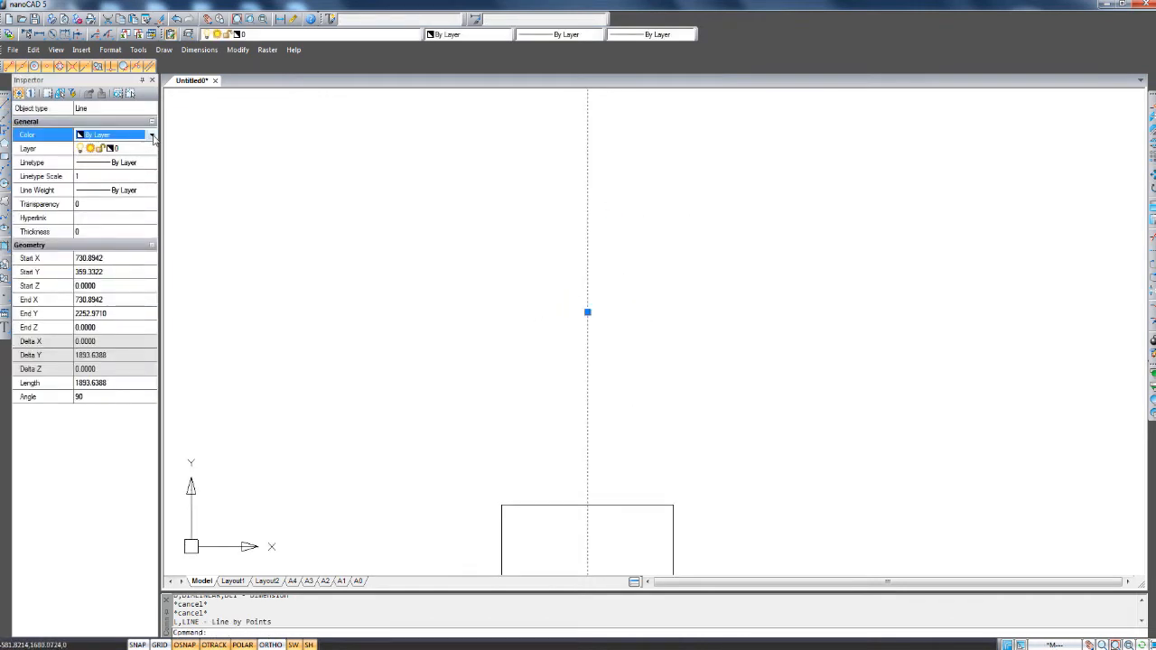
pyautogui.click(152, 138)
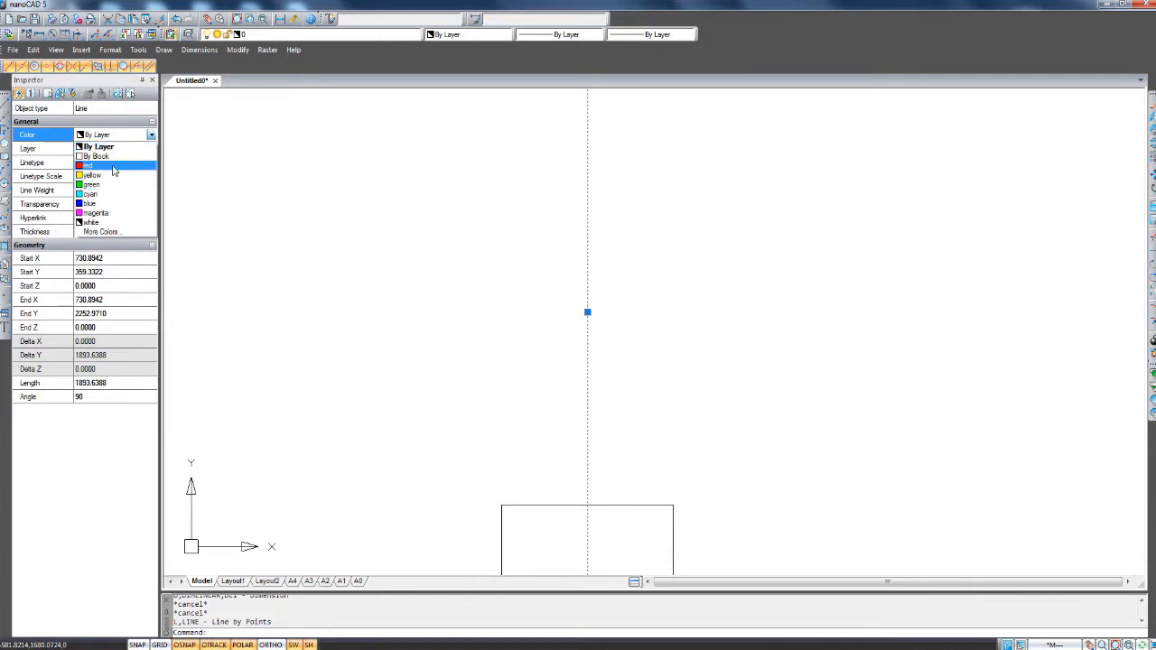
pyautogui.click(114, 170)
pyautogui.click(152, 137)
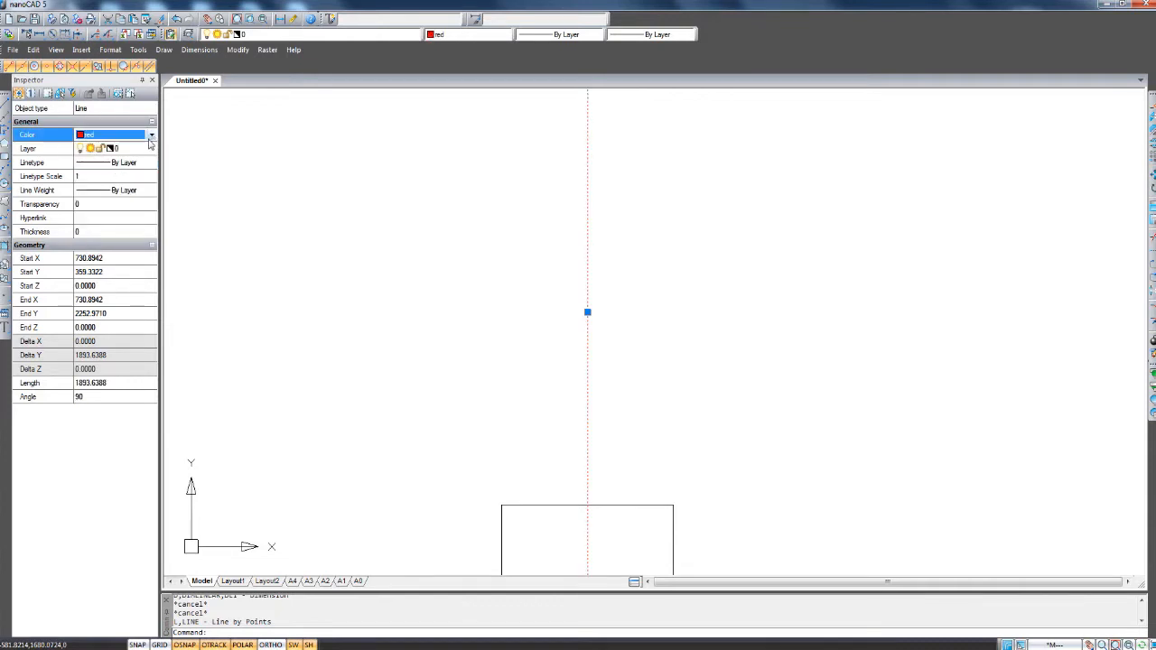
pyautogui.click(152, 134)
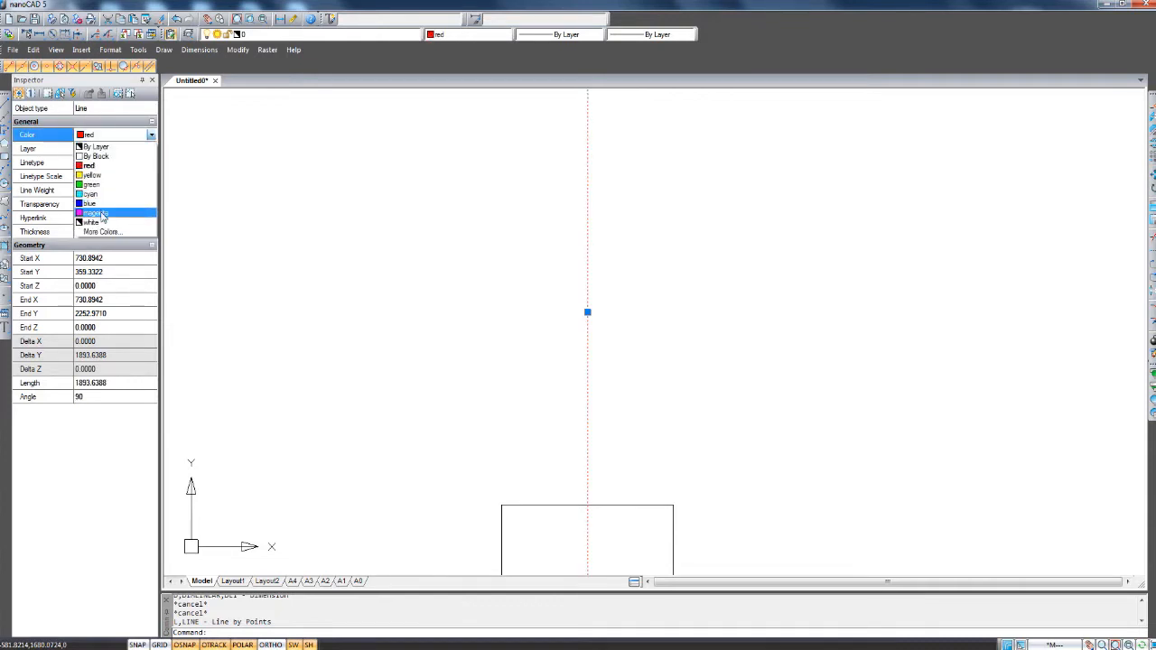
pyautogui.click(100, 213)
pyautogui.press('Escape')
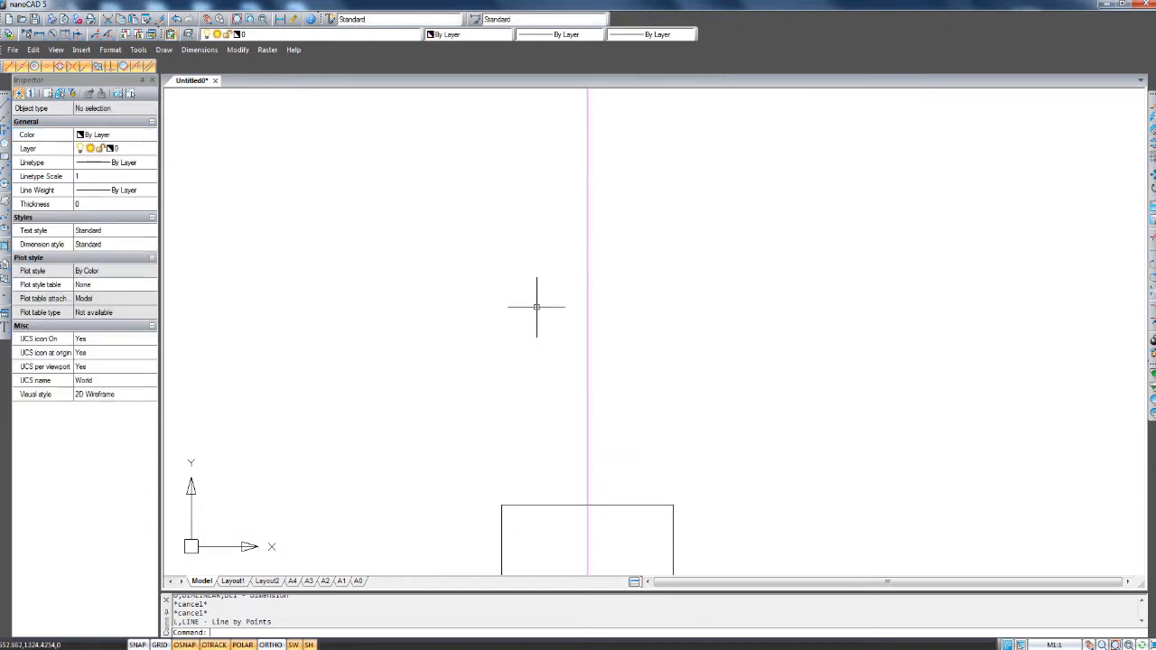
# Draw a vertical line about 663 units long from the midpoint of the rectangle's top side, upward along the magenta line.
pyautogui.moveTo(658, 389); pyautogui.dragTo(675, 353, button='middle')
pyautogui.moveTo(584, 518); pyautogui.dragTo(586, 472, button='middle')
pyautogui.scroll(2, 588, 438)
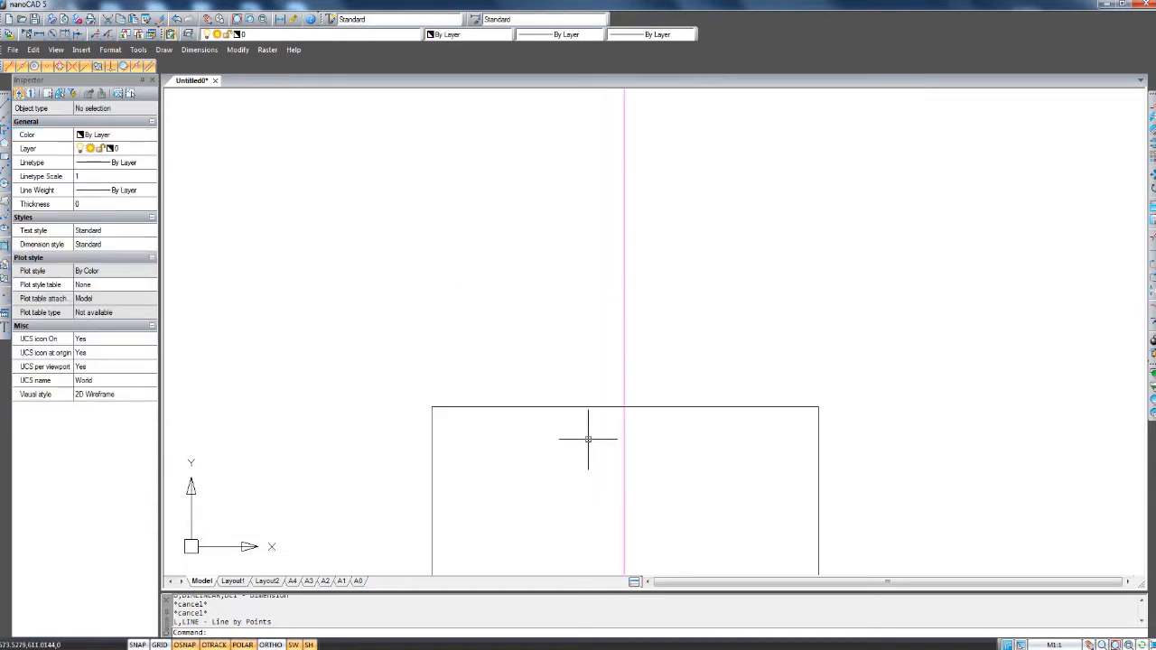
pyautogui.scroll(-2, 581, 365)
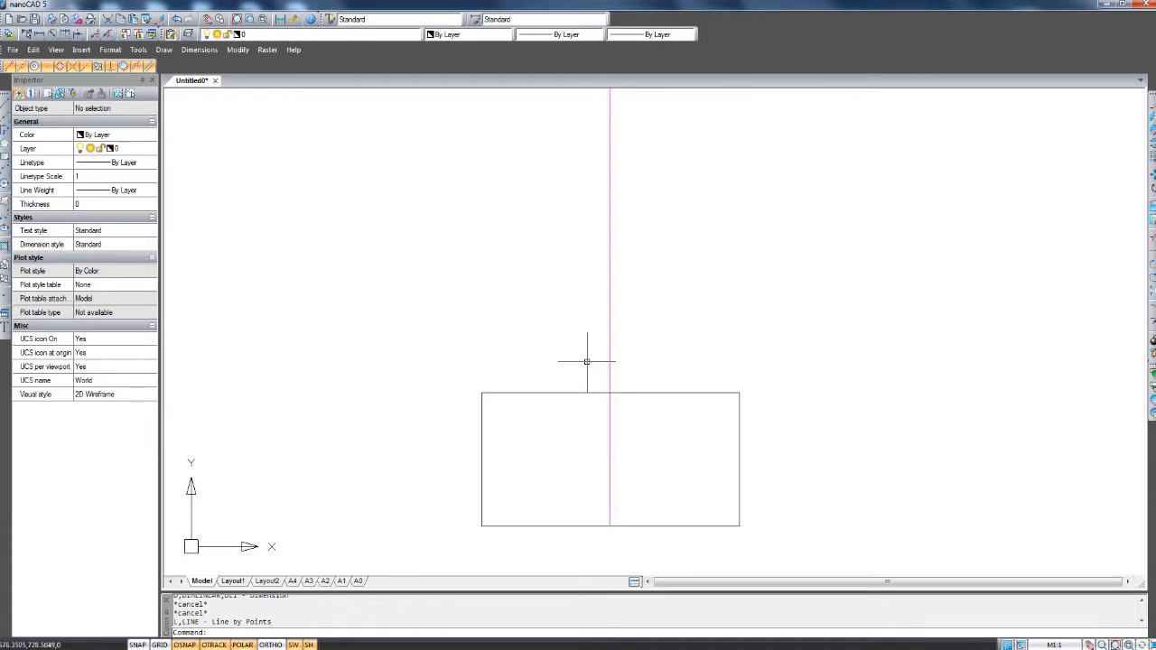
pyautogui.scroll(2, 635, 382)
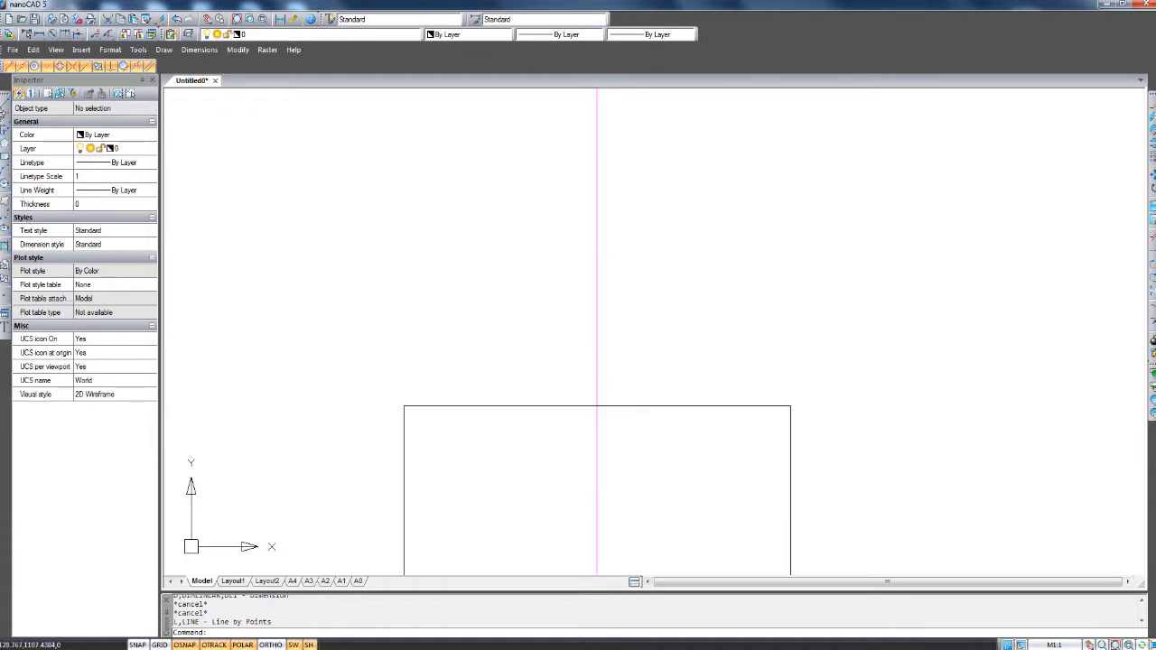
pyautogui.click(6, 115)
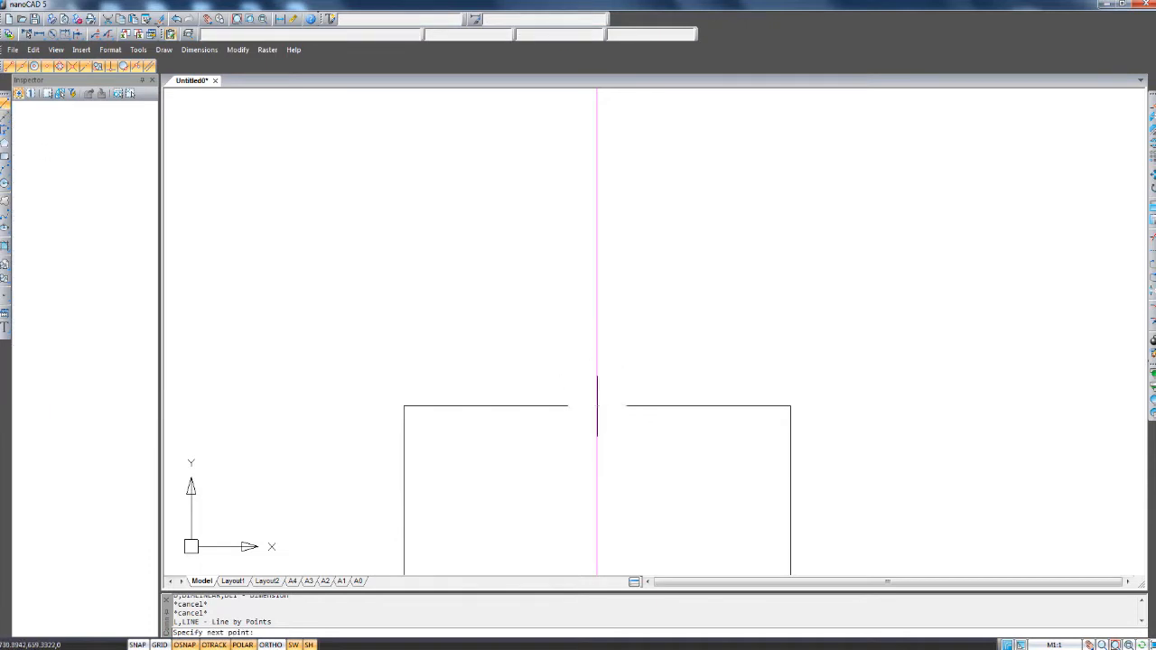
pyautogui.scroll(-6, 597, 406)
pyautogui.moveTo(604, 244); pyautogui.dragTo(604, 353, button='middle')
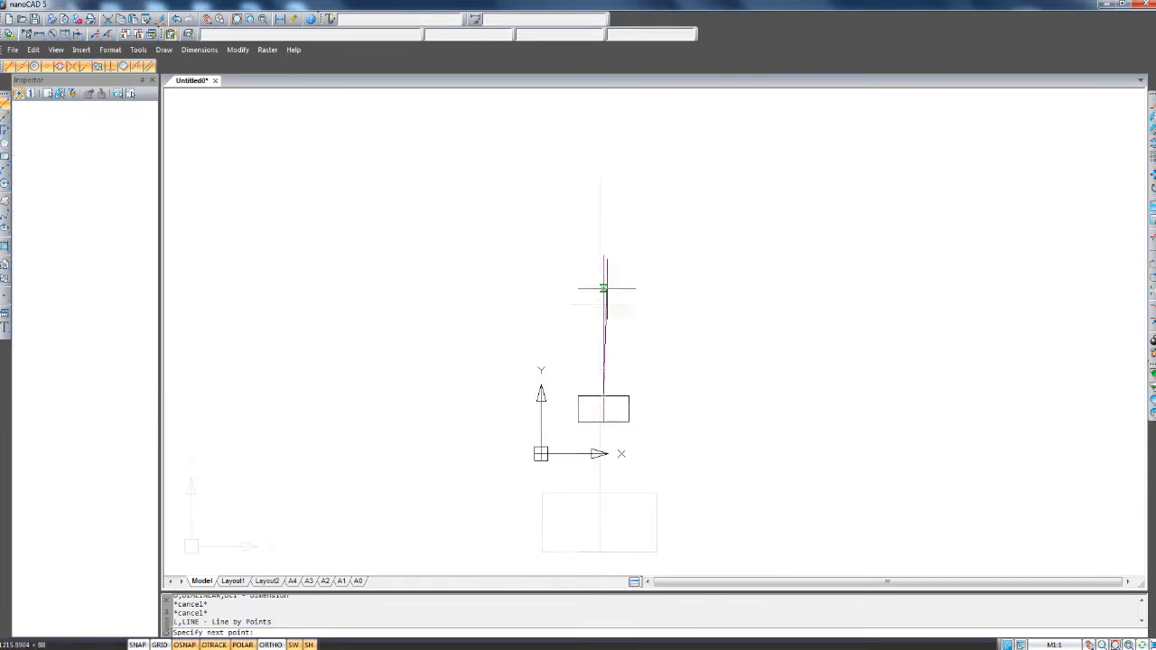
pyautogui.scroll(2, 603, 305)
pyautogui.moveTo(600, 295)
pyautogui.mouseDown(button='middle')
pyautogui.moveTo(611, 248)
pyautogui.moveTo(595, 199)
pyautogui.mouseUp(button='middle')
pyautogui.scroll(-1, 611, 246)
pyautogui.scroll(3, 611, 280)
pyautogui.scroll(-1, 595, 199)
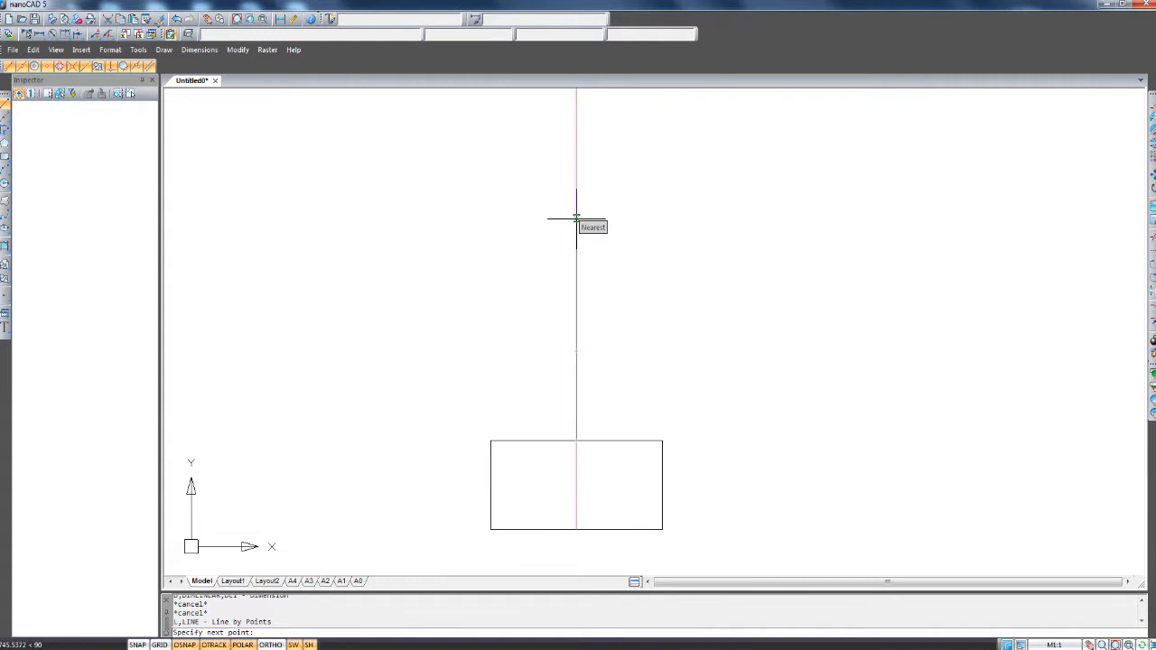
pyautogui.scroll(2, 584, 223)
pyautogui.moveTo(583, 222); pyautogui.dragTo(604, 171, button='middle')
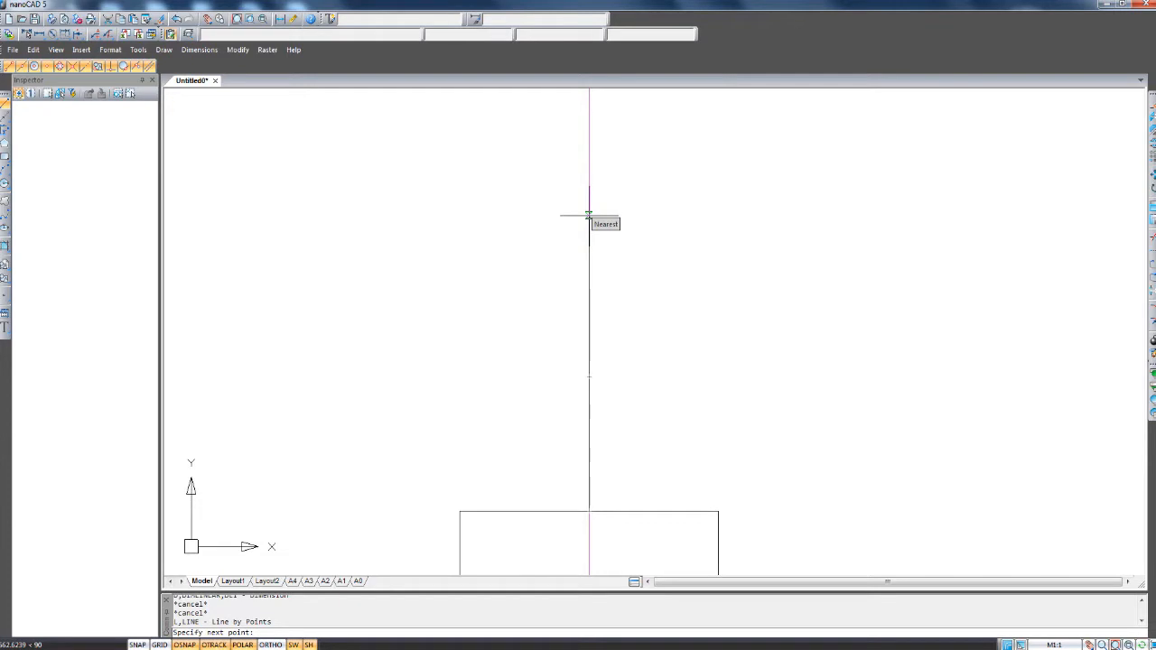
pyautogui.click(588, 215)
pyautogui.press('Return')
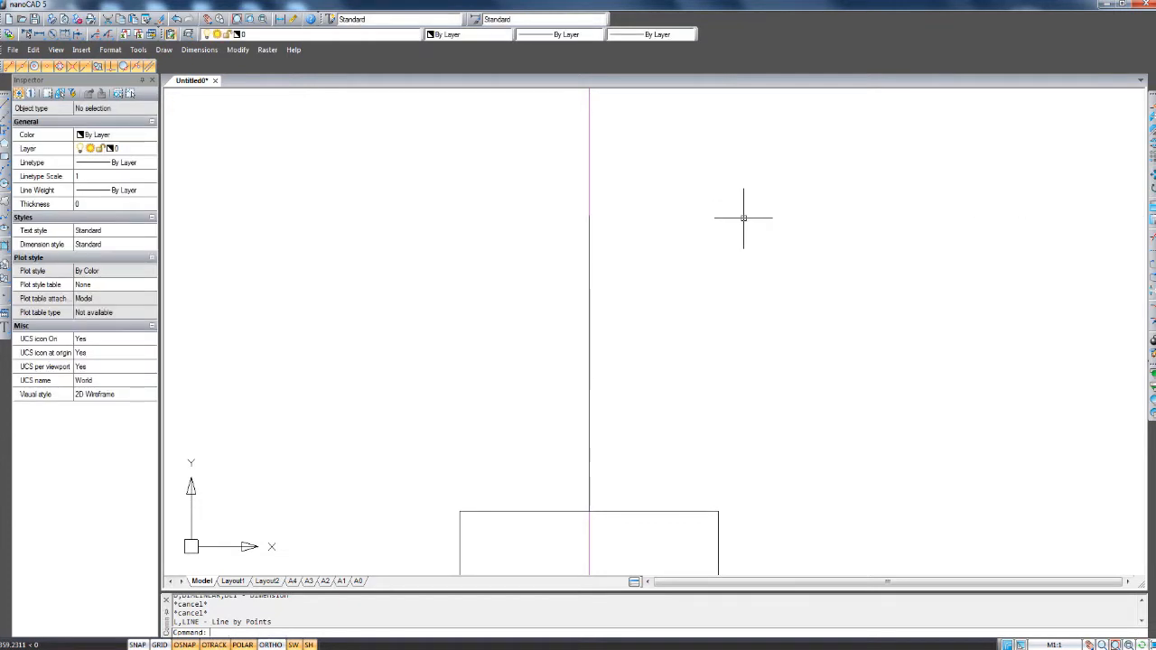
pyautogui.press('Escape')
pyautogui.scroll(5, 620, 439)
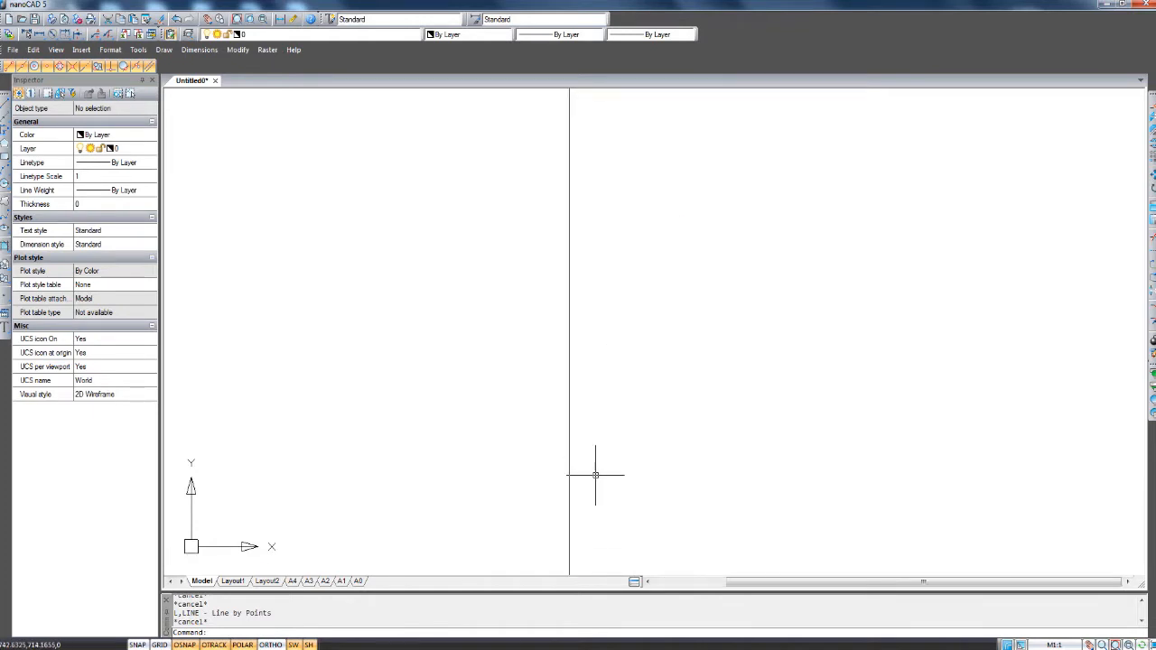
pyautogui.scroll(-2, 632, 425)
pyautogui.scroll(-1, 614, 487)
pyautogui.scroll(1, 627, 466)
pyautogui.scroll(-2, 623, 424)
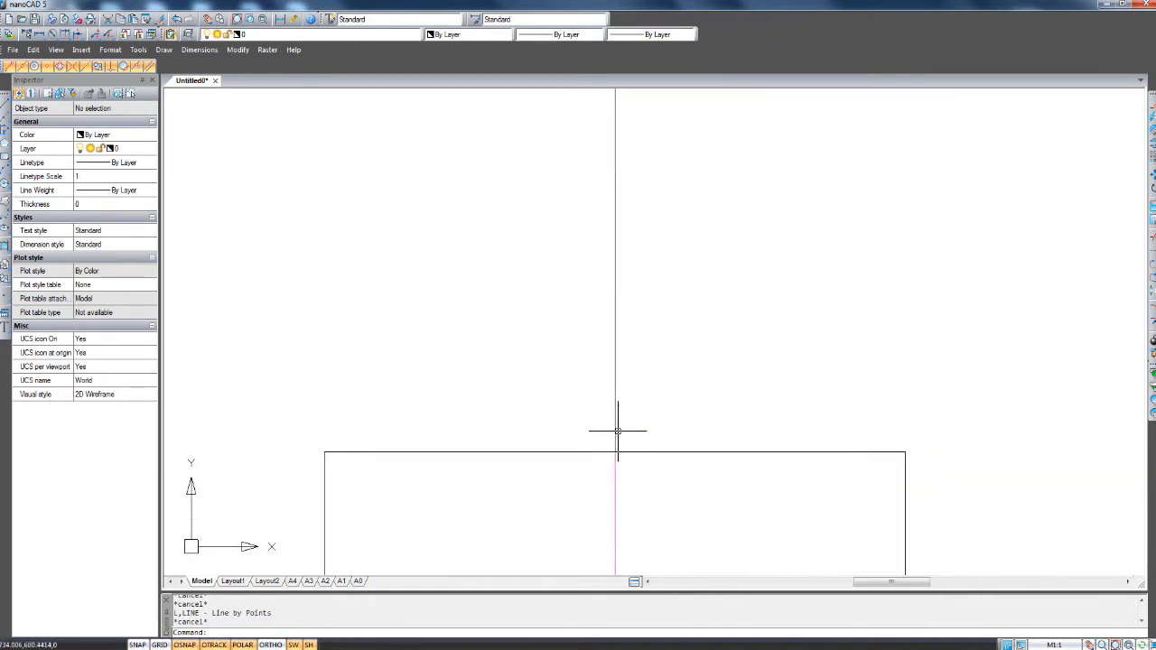
pyautogui.scroll(-1, 642, 288)
pyautogui.moveTo(651, 265); pyautogui.dragTo(636, 394, button='middle')
pyautogui.scroll(-4, 625, 314)
pyautogui.moveTo(624, 320)
pyautogui.mouseDown(button='middle')
pyautogui.moveTo(617, 406)
pyautogui.moveTo(608, 336)
pyautogui.mouseUp(button='middle')
pyautogui.scroll(3, 617, 401)
pyautogui.click(607, 336)
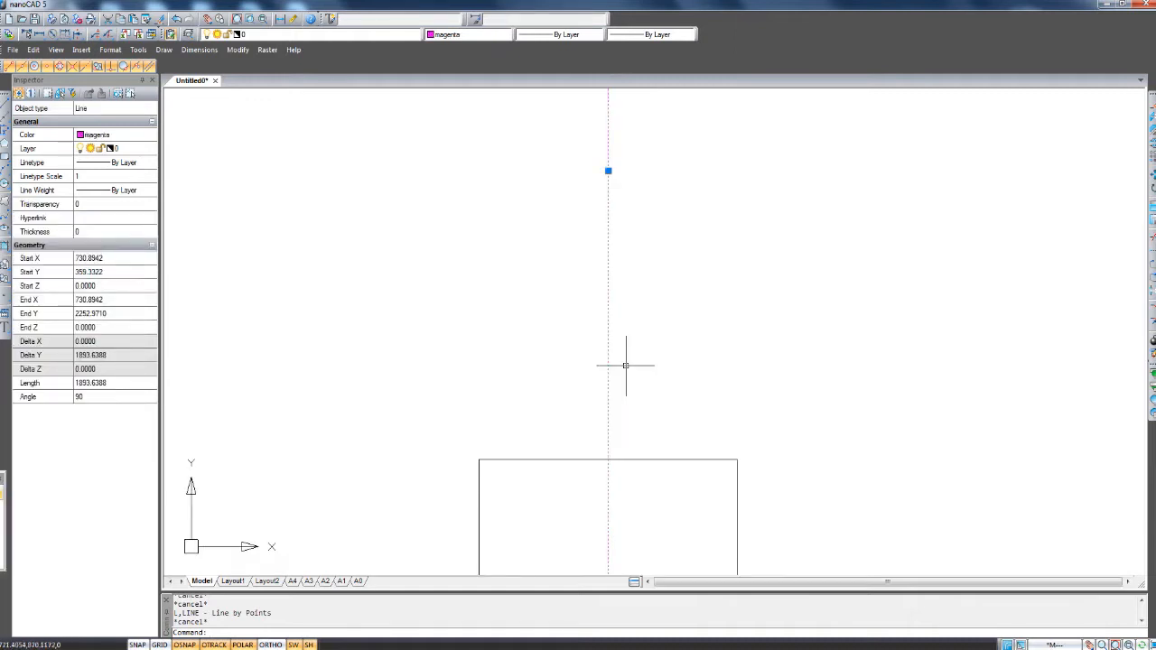
pyautogui.press('Escape')
pyautogui.press('Escape')
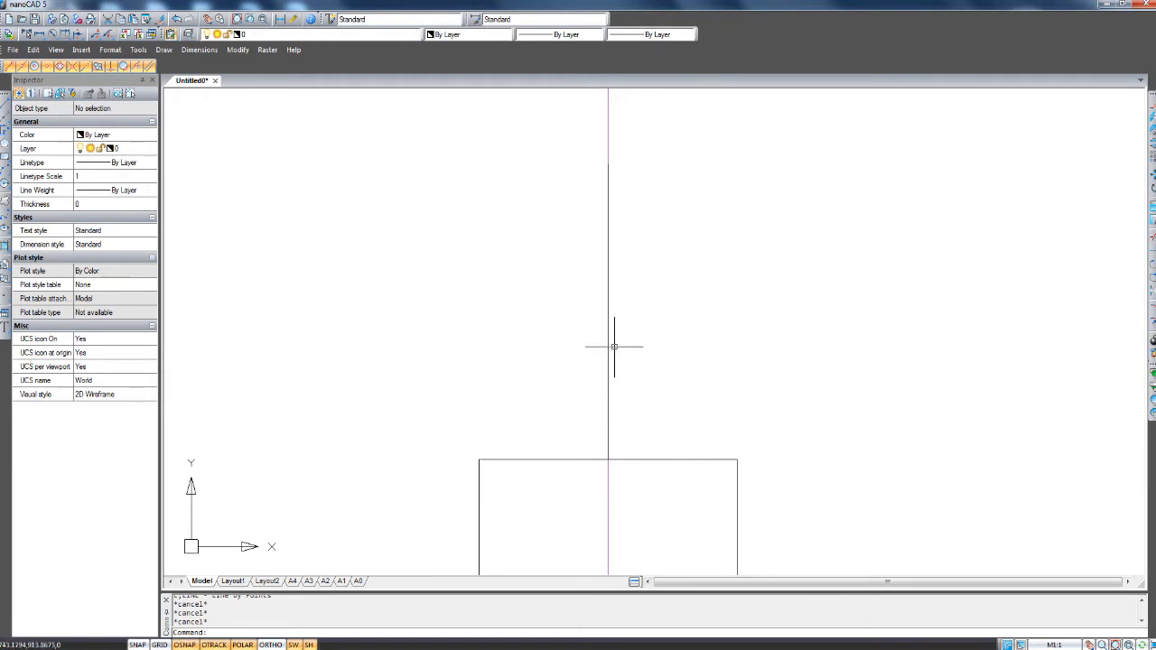
# Offset the magenta centerline through the rectangle 25 units to its left.
pyautogui.click(607, 341)
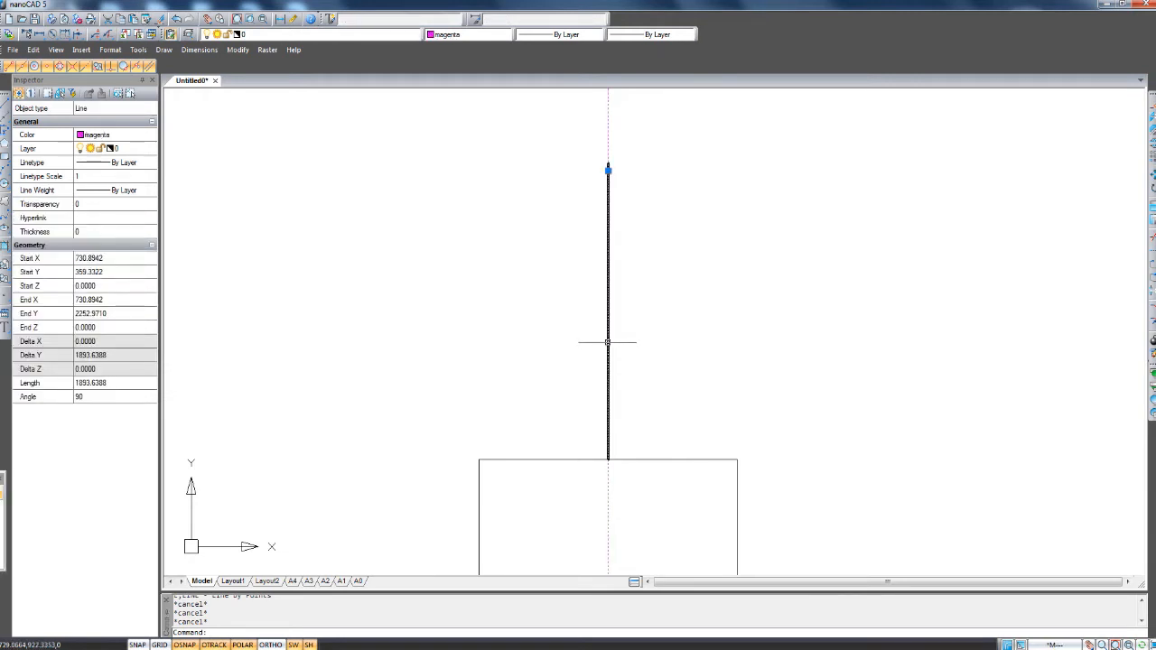
pyautogui.write('o')
pyautogui.press('Return')
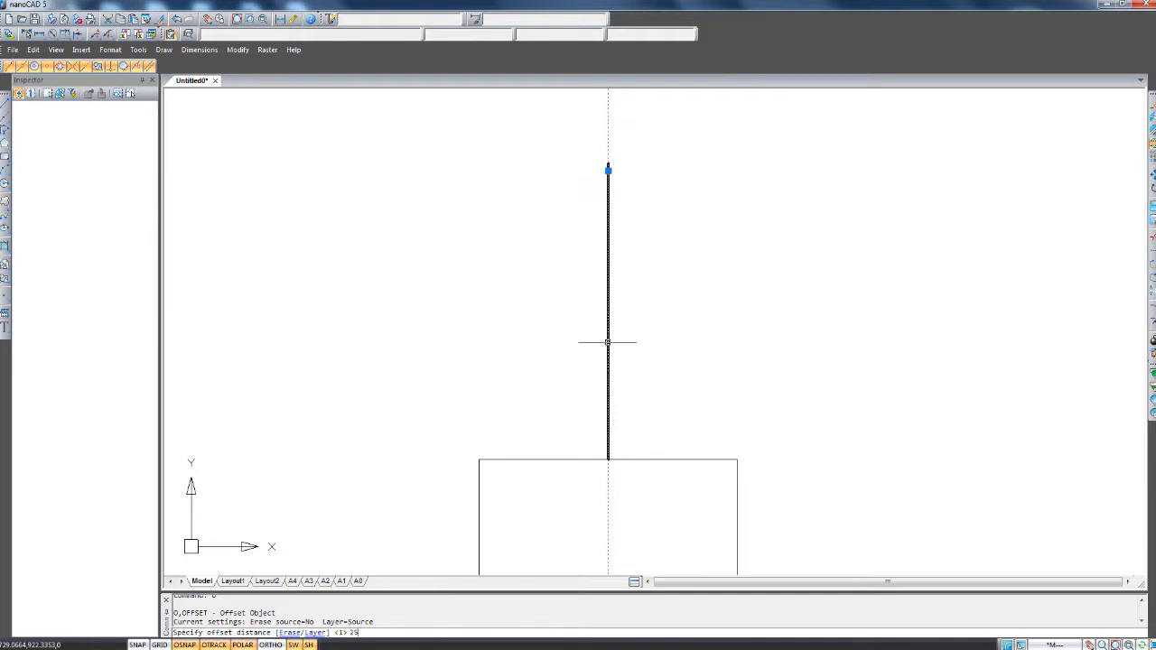
pyautogui.press('Return')
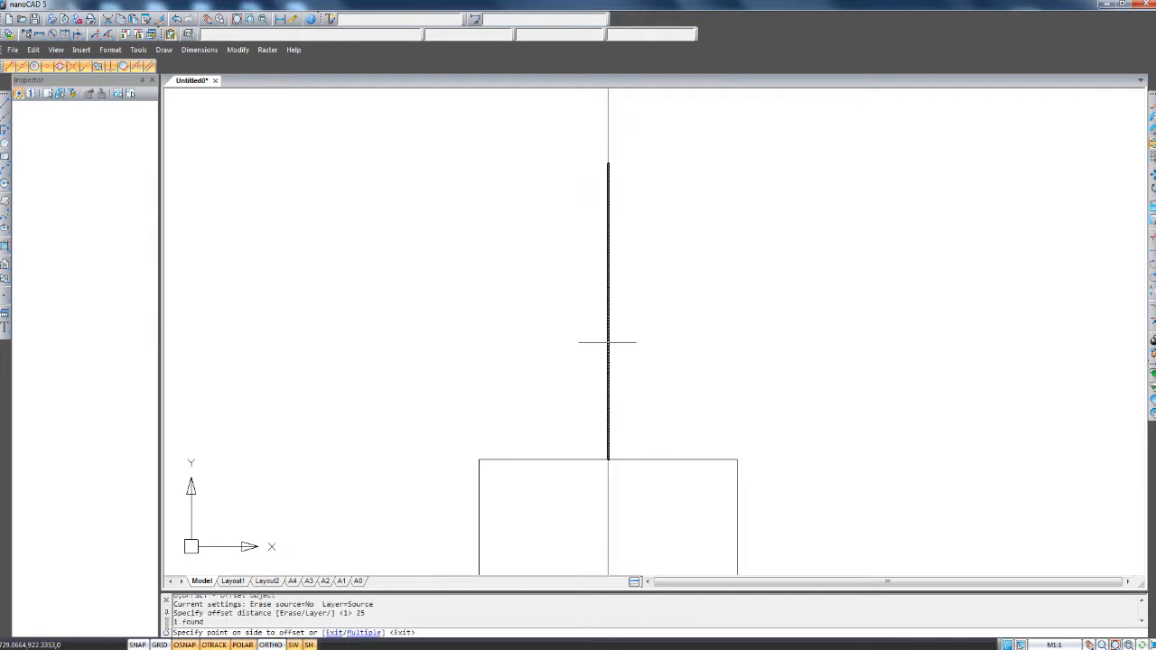
pyautogui.click(547, 326)
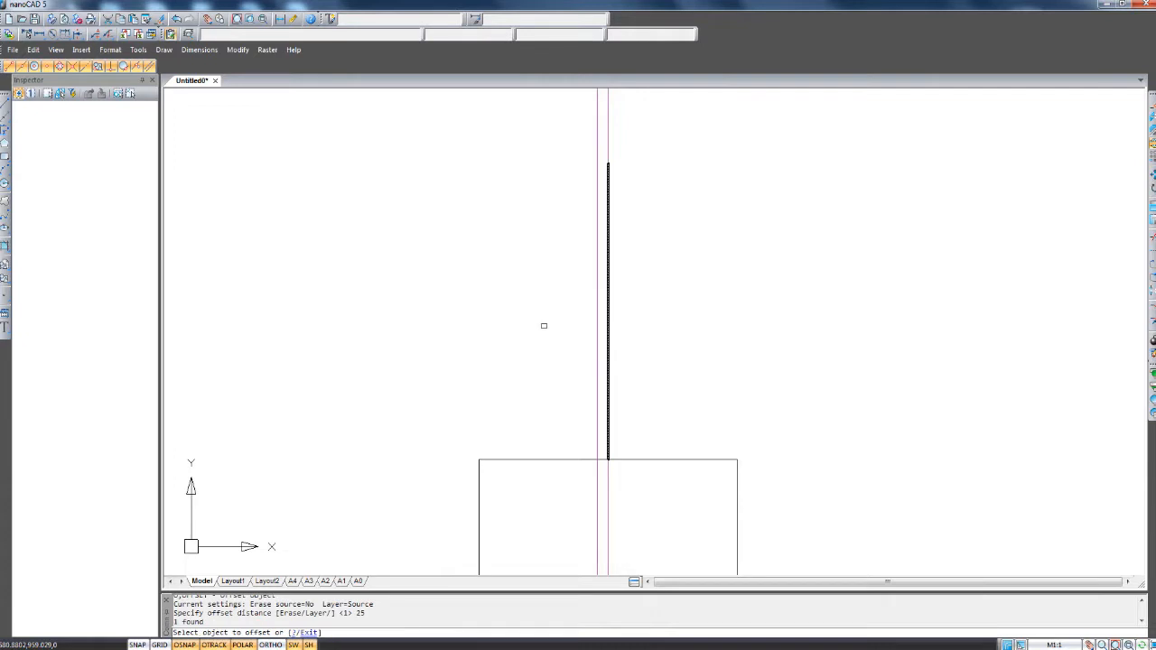
pyautogui.click(681, 317)
pyautogui.click(650, 313)
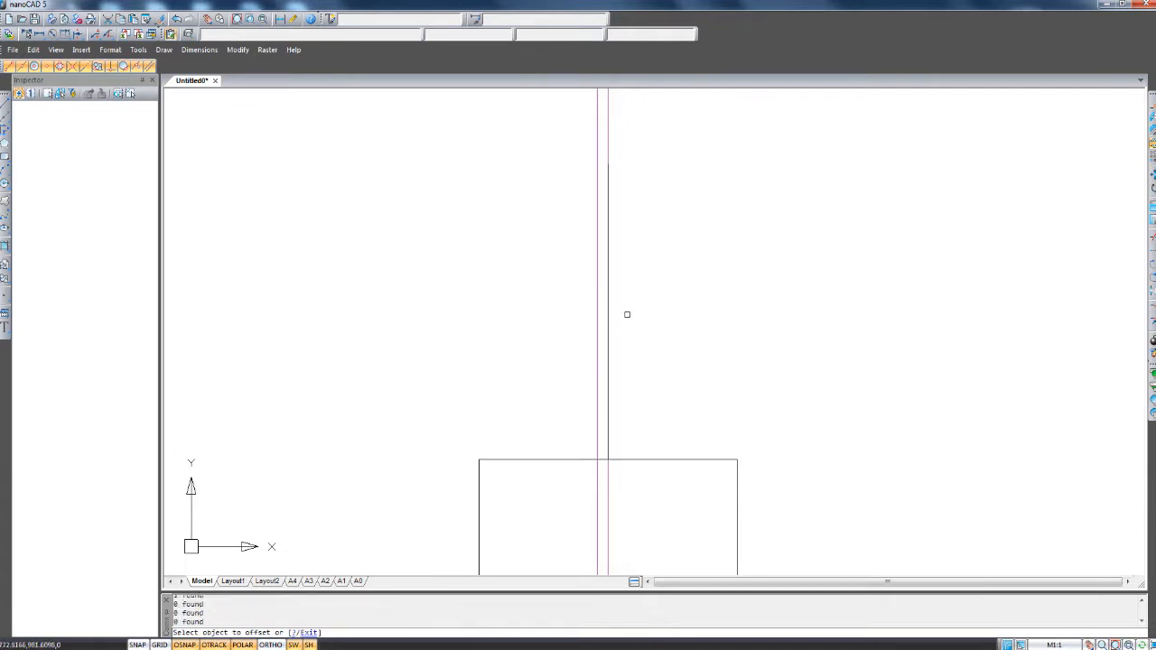
pyautogui.scroll(1, 612, 349)
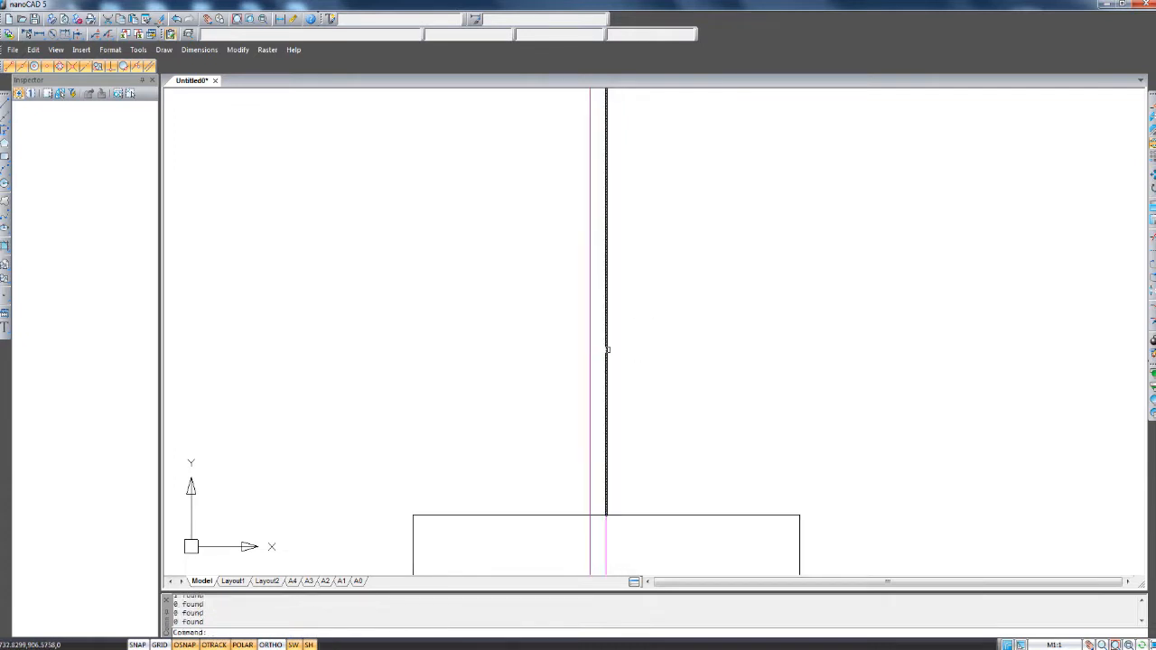
pyautogui.press('Escape')
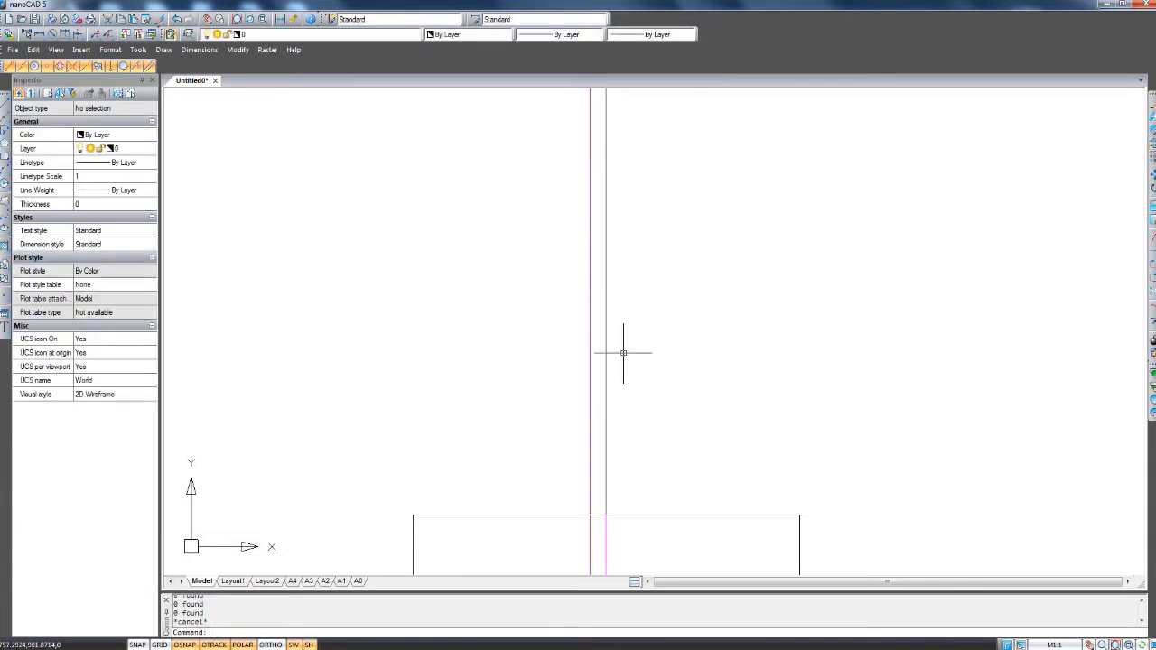
# Delete the offset magenta copy on the left of the centerline.
pyautogui.moveTo(596, 384); pyautogui.dragTo(593, 304, button='middle')
pyautogui.scroll(-2, 593, 307)
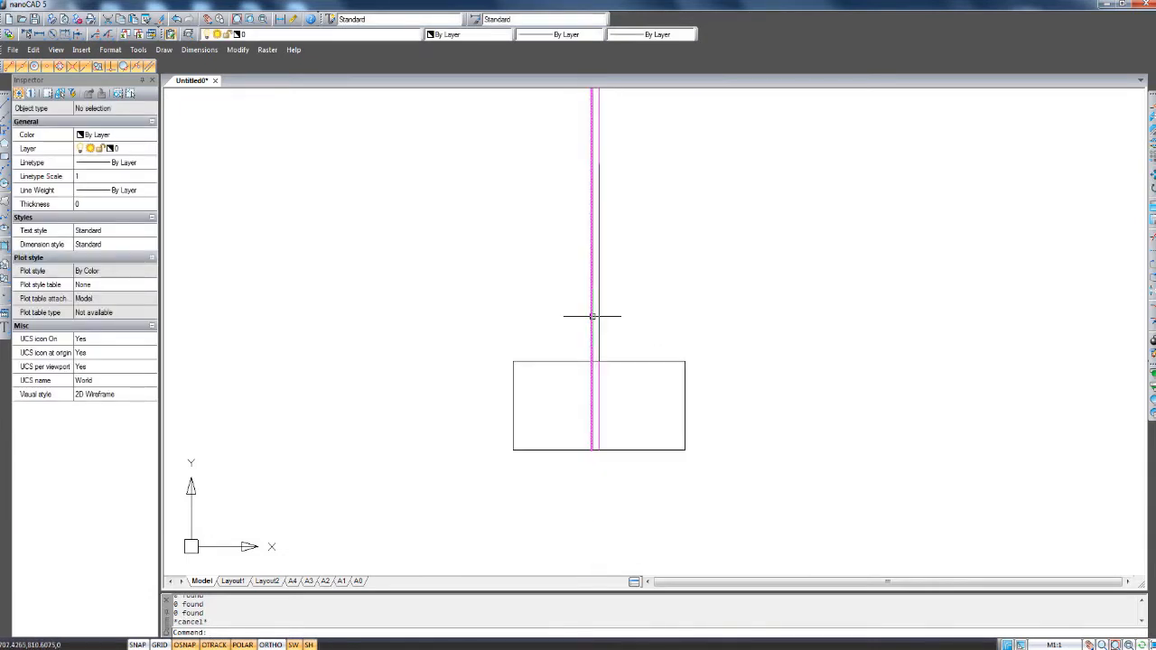
pyautogui.scroll(1, 591, 351)
pyautogui.scroll(3, 594, 338)
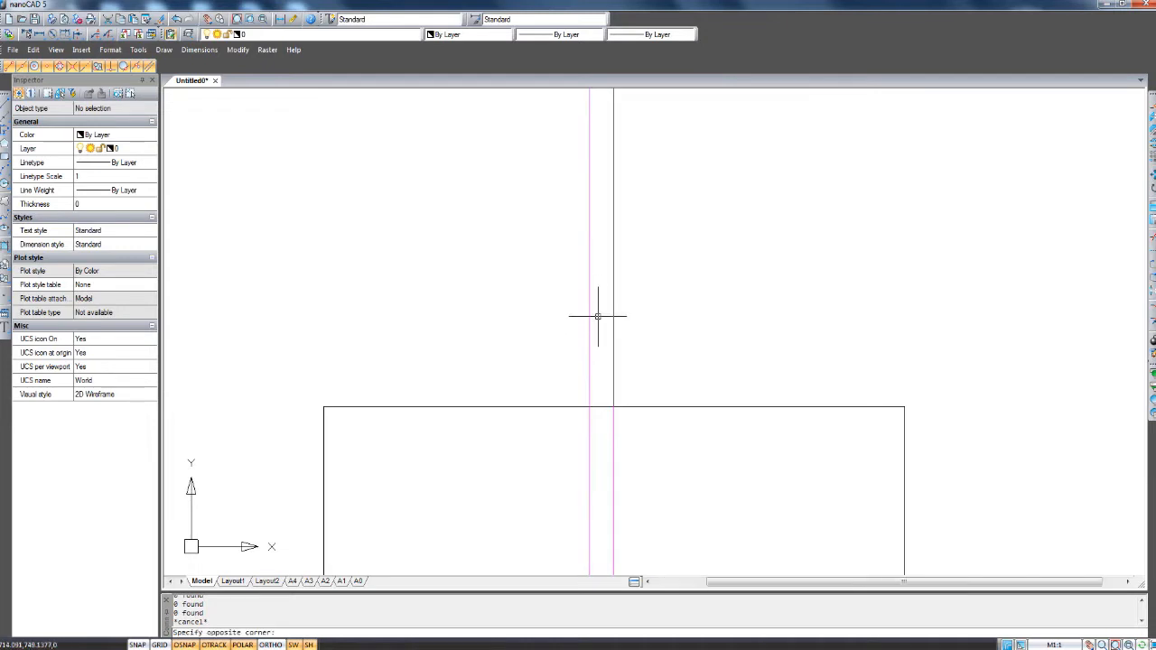
pyautogui.click(593, 314)
pyautogui.press('Delete')
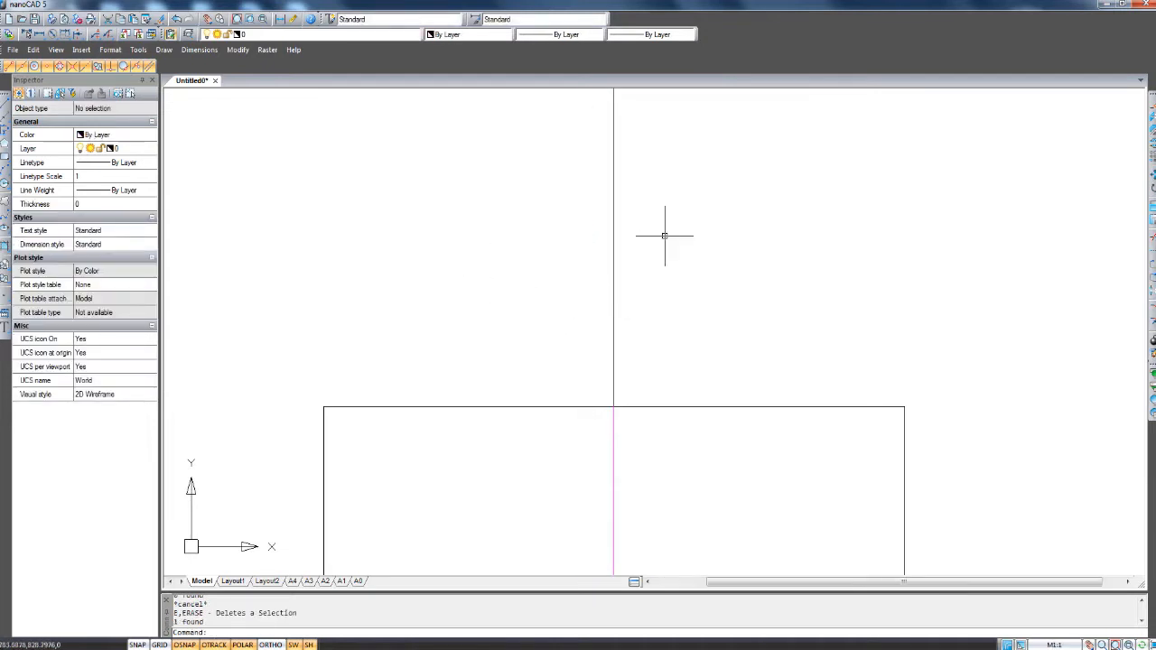
pyautogui.scroll(-4, 615, 260)
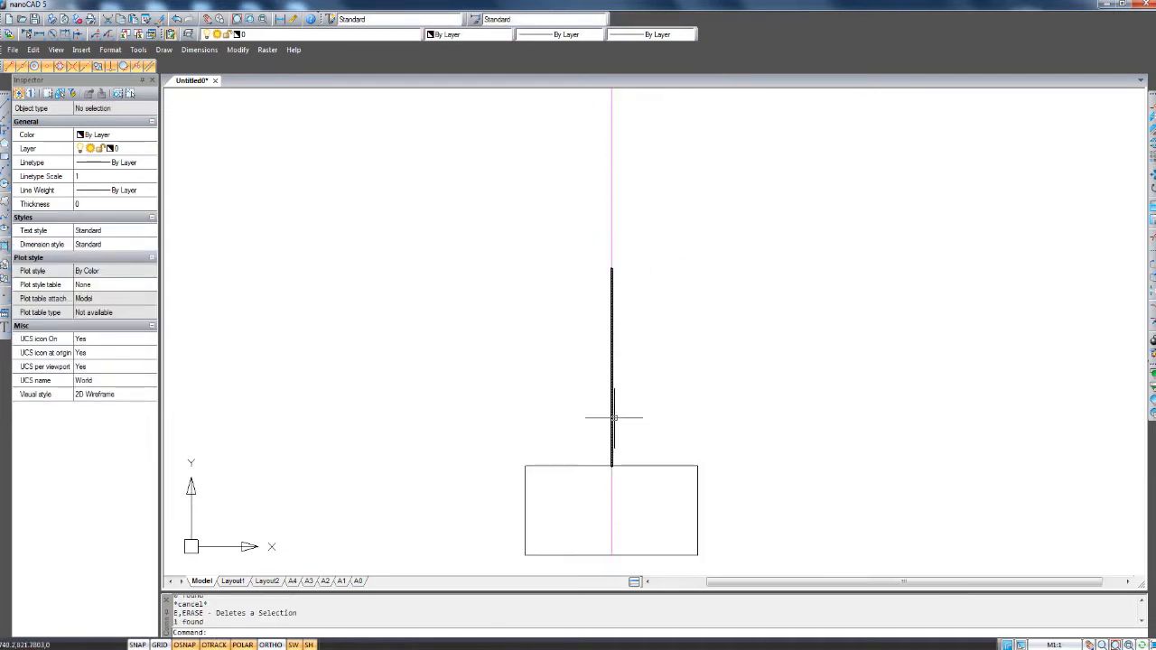
pyautogui.click(612, 314)
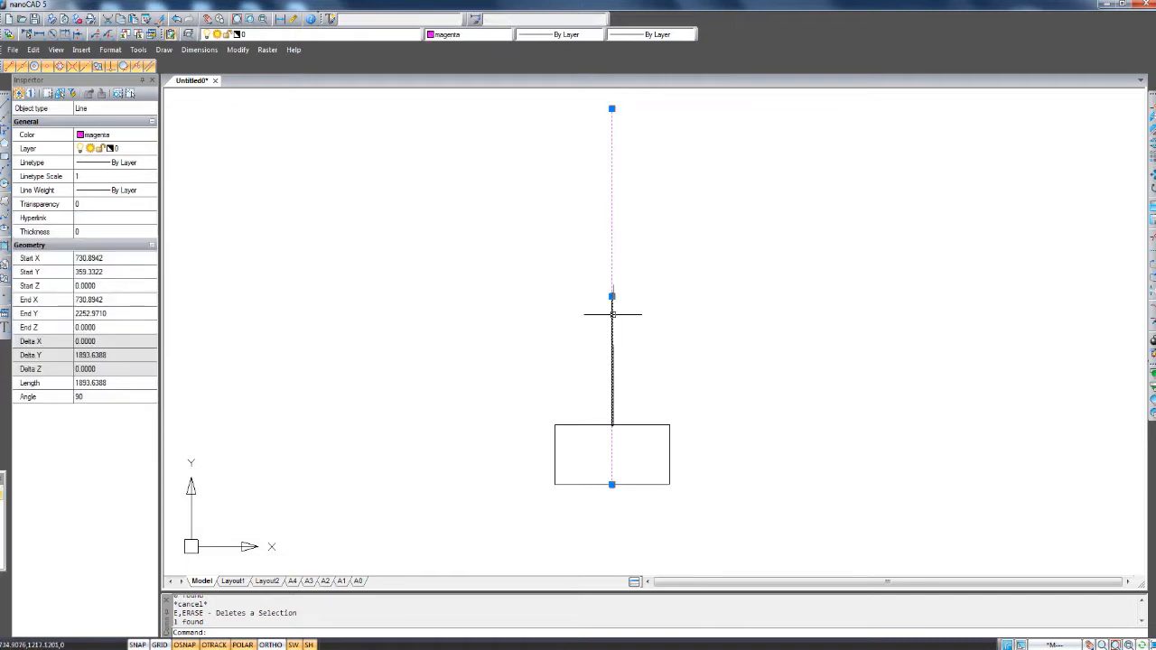
pyautogui.scroll(3, 611, 316)
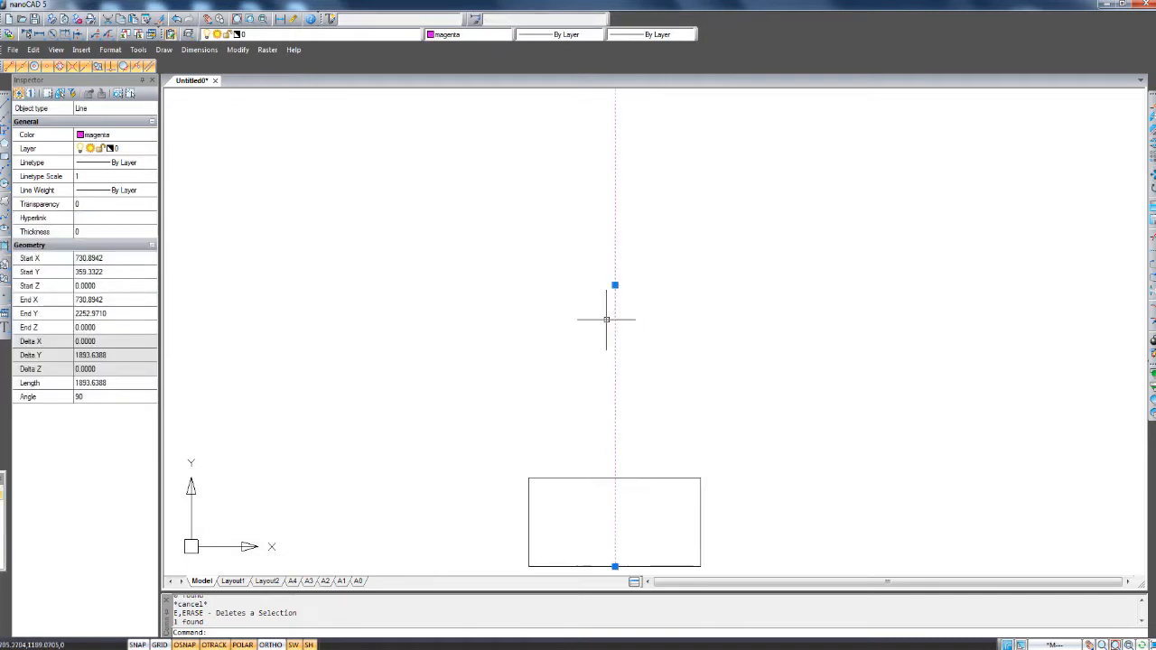
pyautogui.press('Escape')
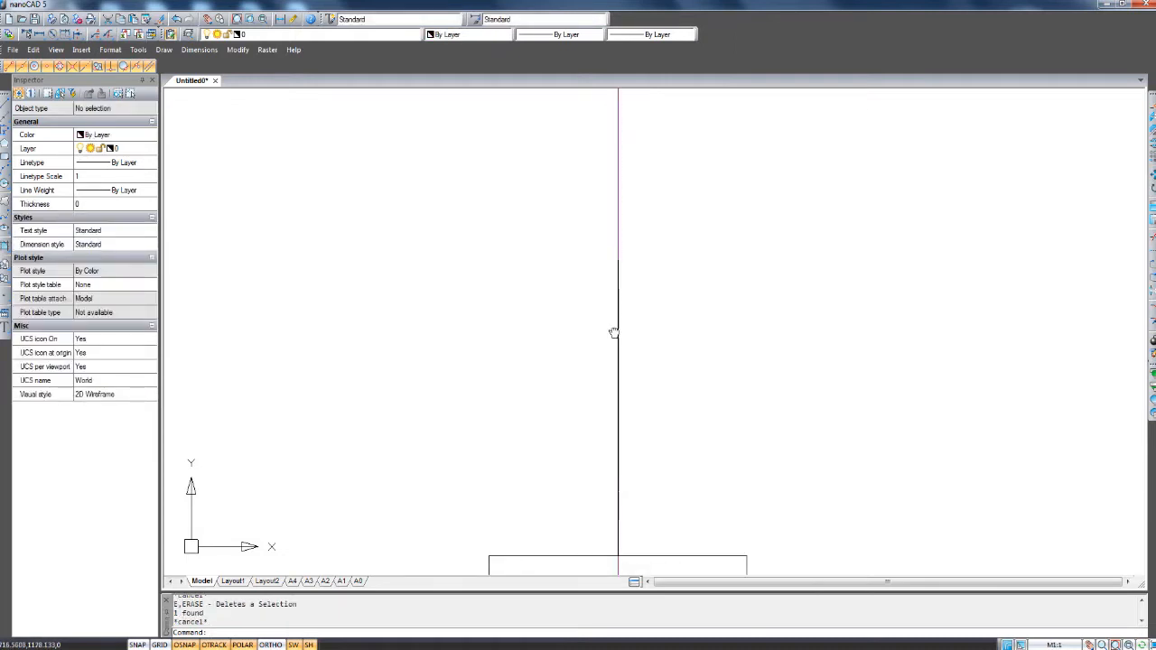
pyautogui.scroll(-2, 611, 327)
pyautogui.scroll(-2, 596, 307)
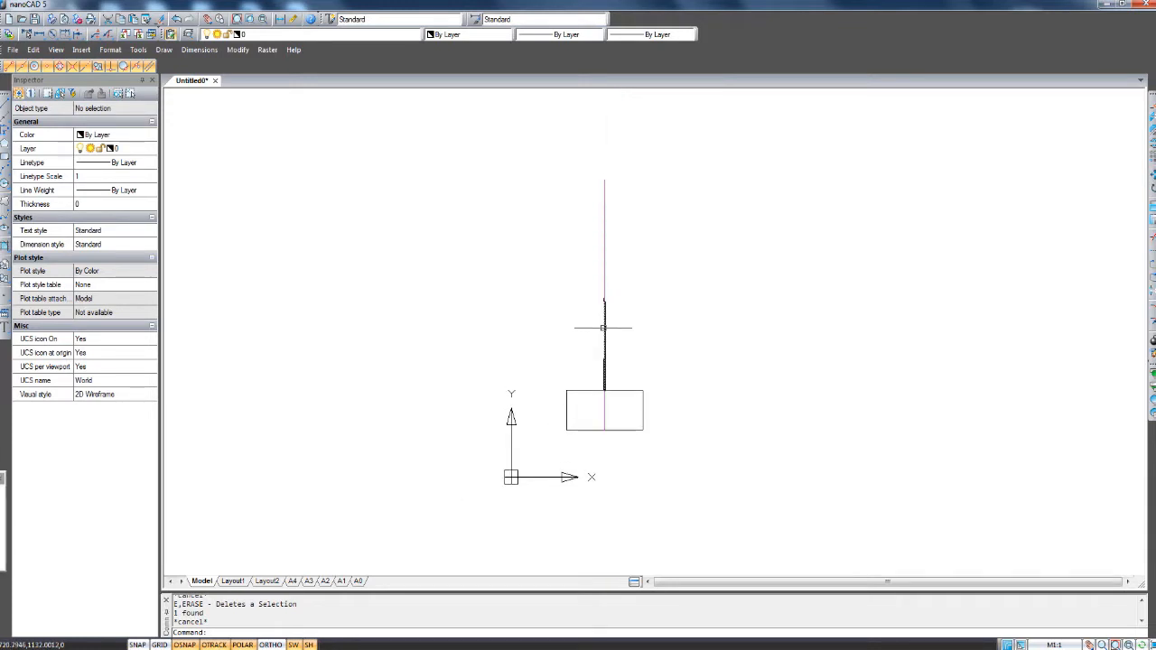
pyautogui.click(603, 327)
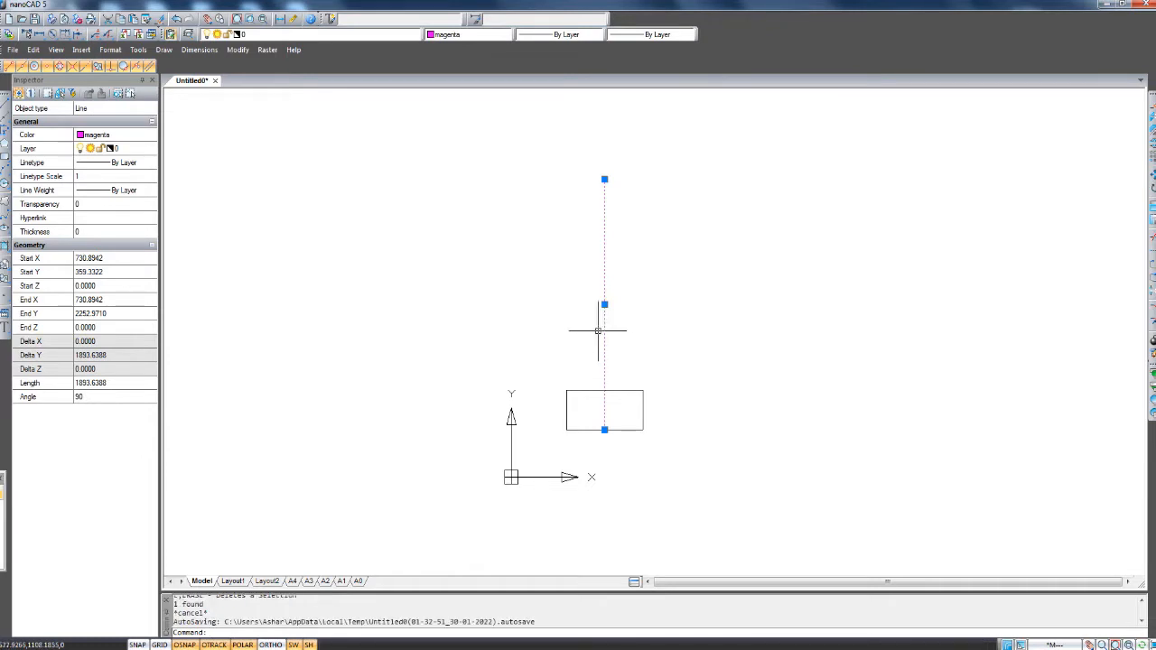
pyautogui.scroll(2, 605, 240)
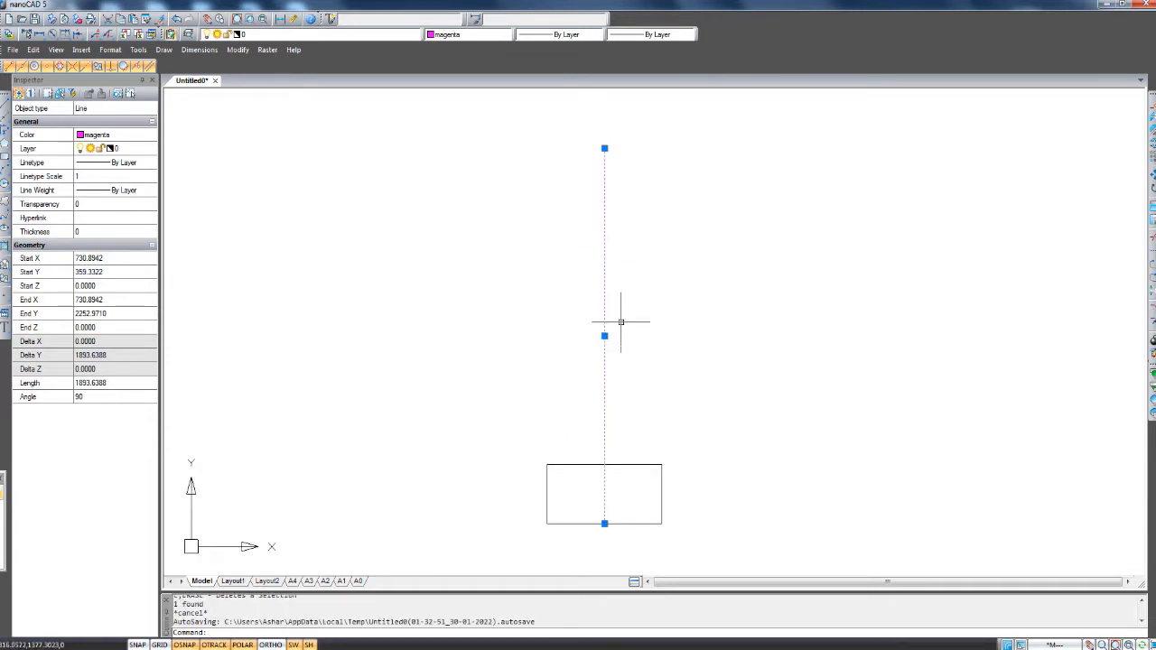
pyautogui.scroll(2, 604, 298)
pyautogui.press('Escape')
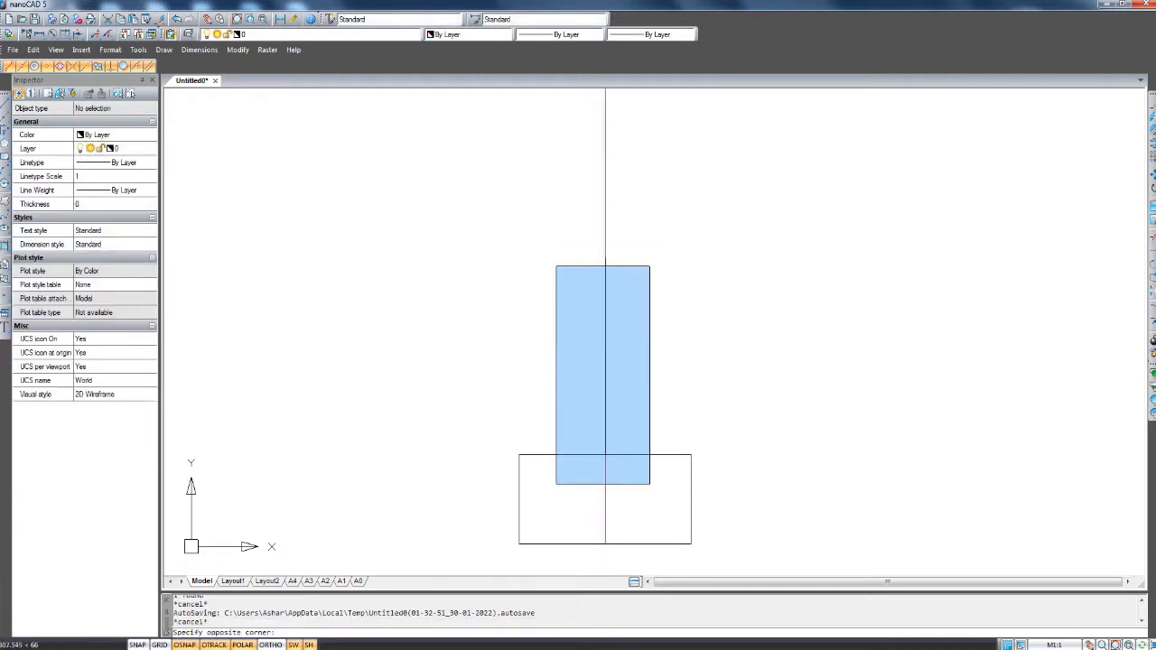
pyautogui.click(659, 231)
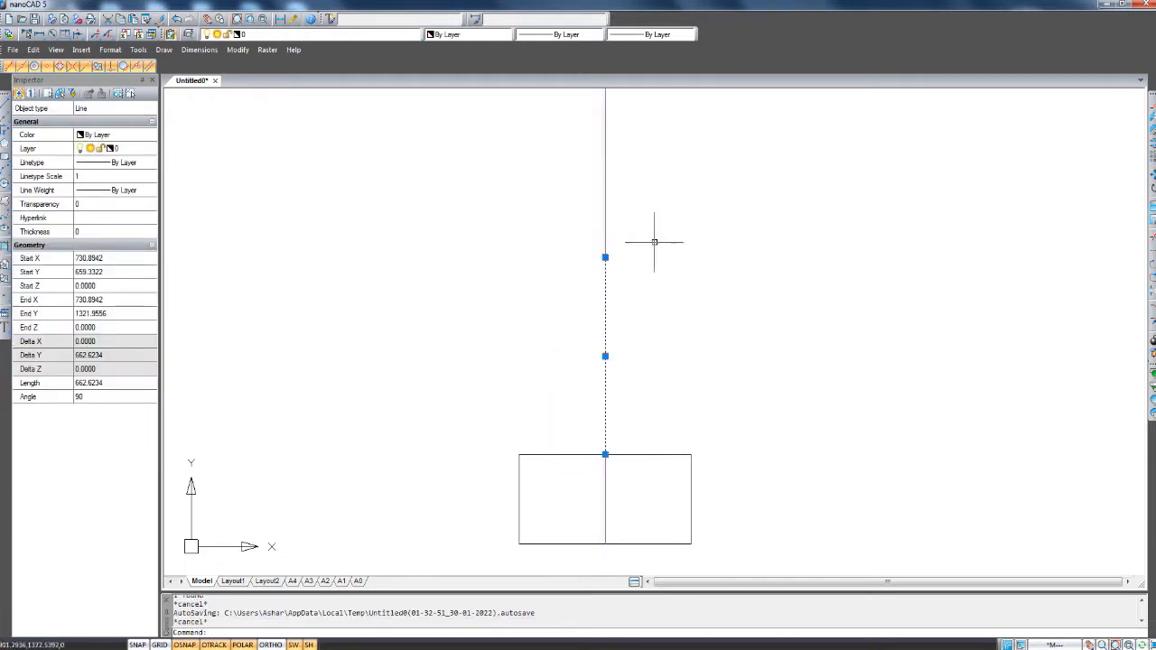
pyautogui.scroll(1, 623, 326)
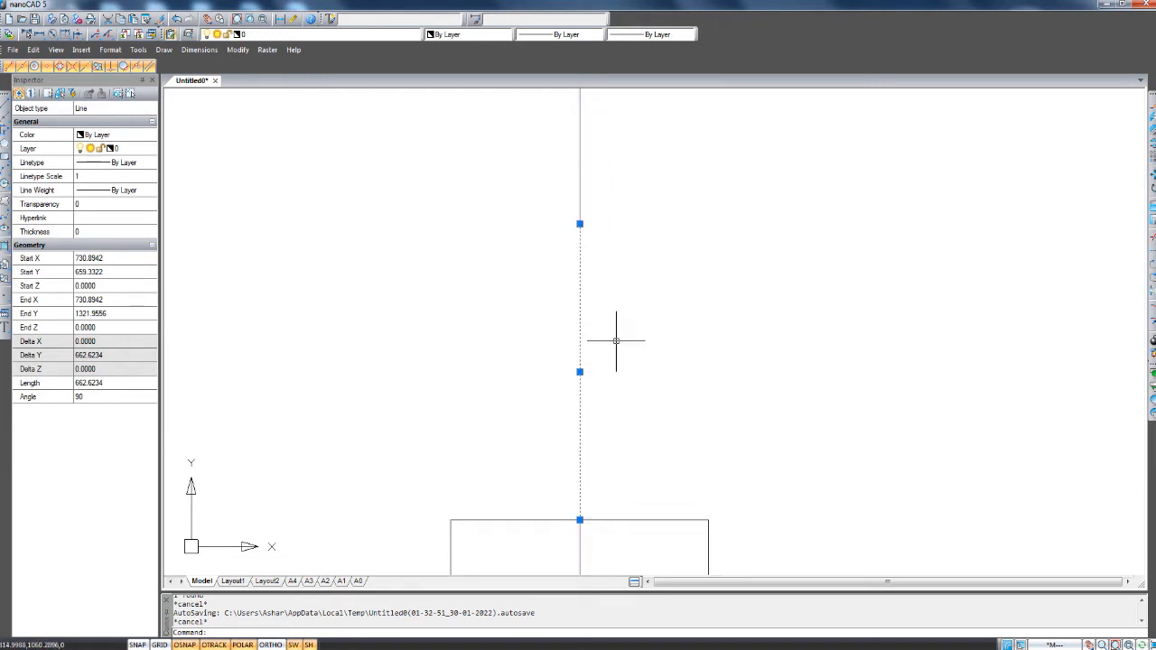
pyautogui.scroll(-1, 596, 298)
pyautogui.scroll(2, 569, 276)
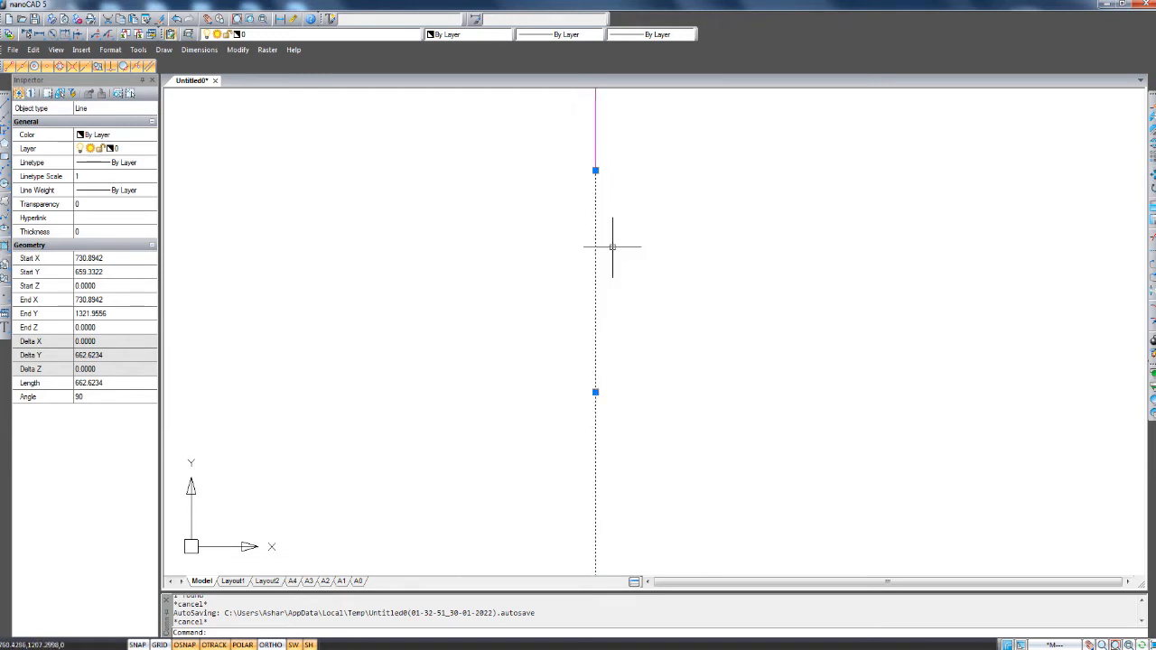
pyautogui.scroll(-2, 600, 271)
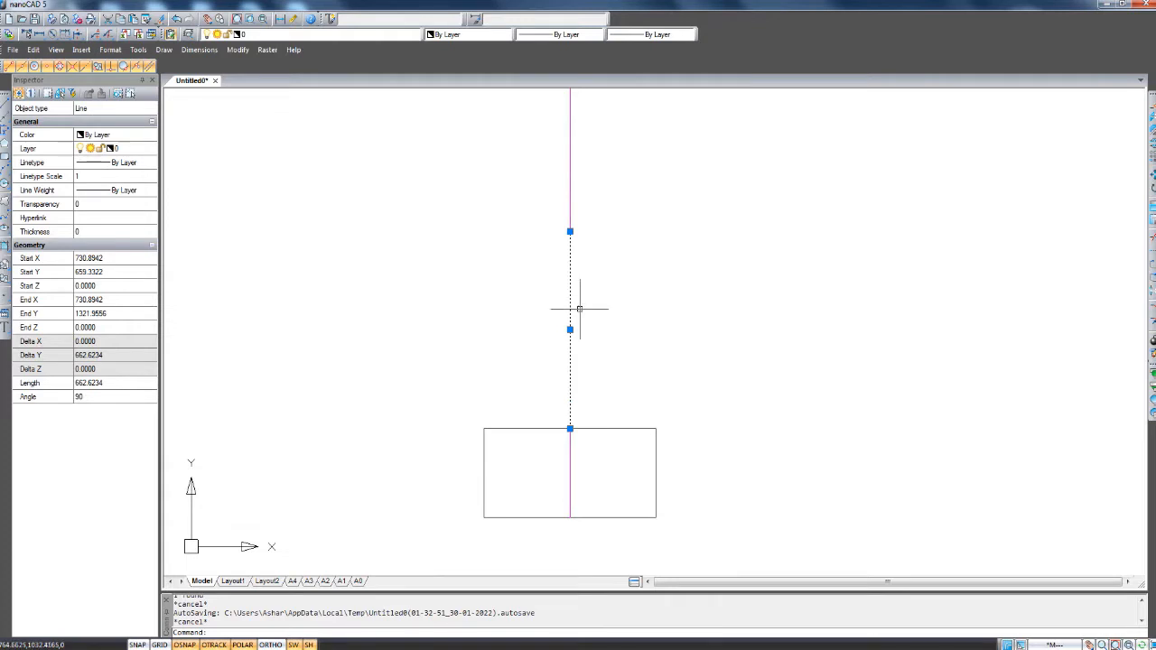
pyautogui.click(531, 478)
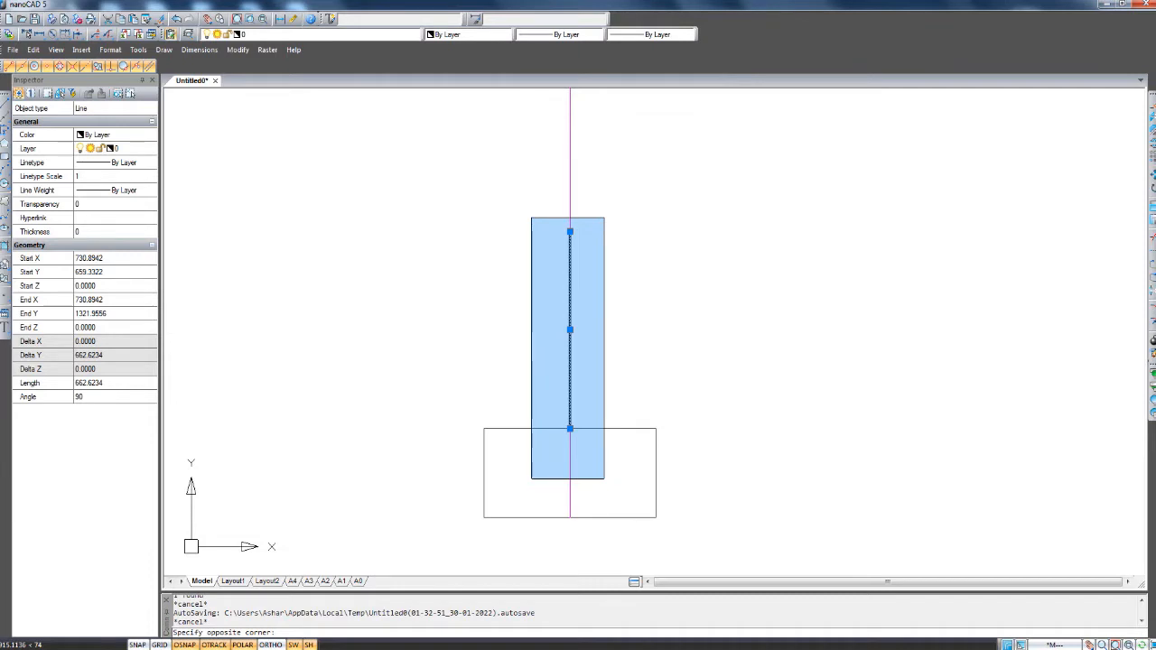
pyautogui.press('Escape')
pyautogui.scroll(1, 618, 297)
pyautogui.scroll(-1, 507, 477)
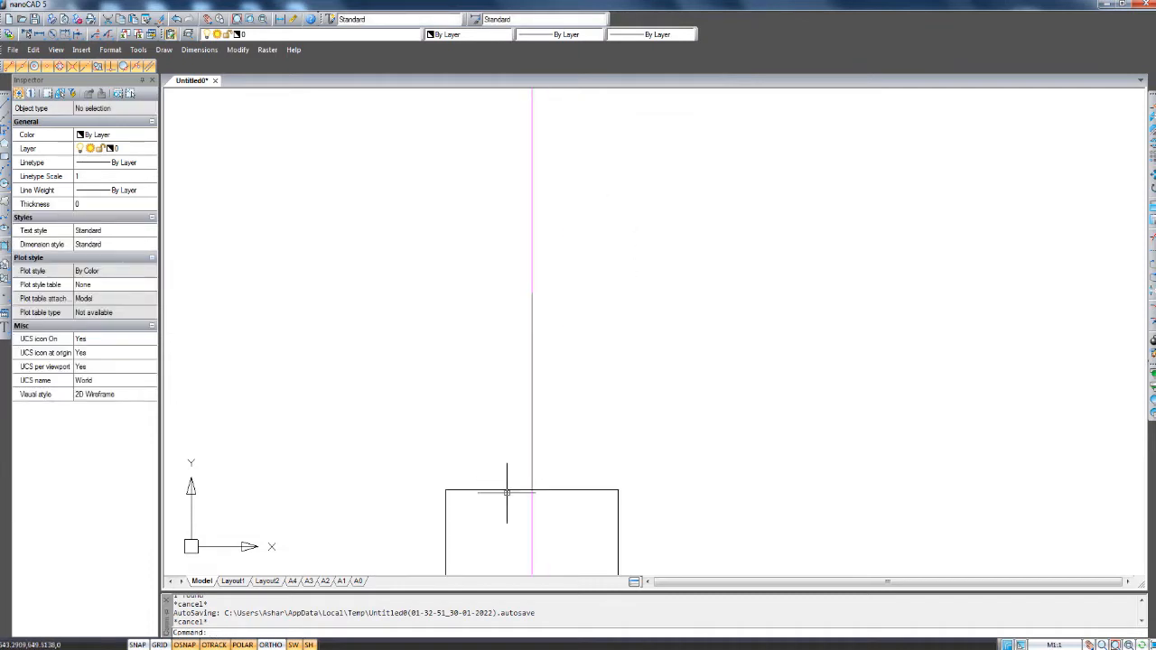
# Try to offset the short vertical line above the rectangle, using two picked points as the offset distance.
pyautogui.click(512, 507)
pyautogui.click(571, 271)
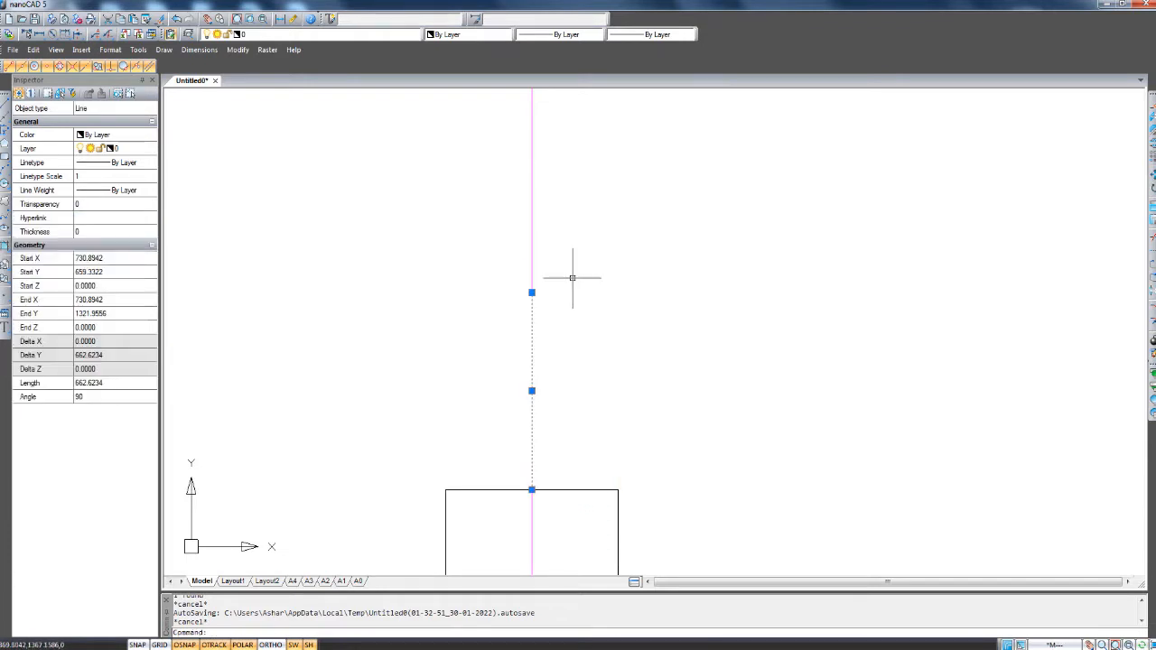
pyautogui.moveTo(570, 320); pyautogui.dragTo(618, 248, button='middle')
pyautogui.scroll(1, 571, 352)
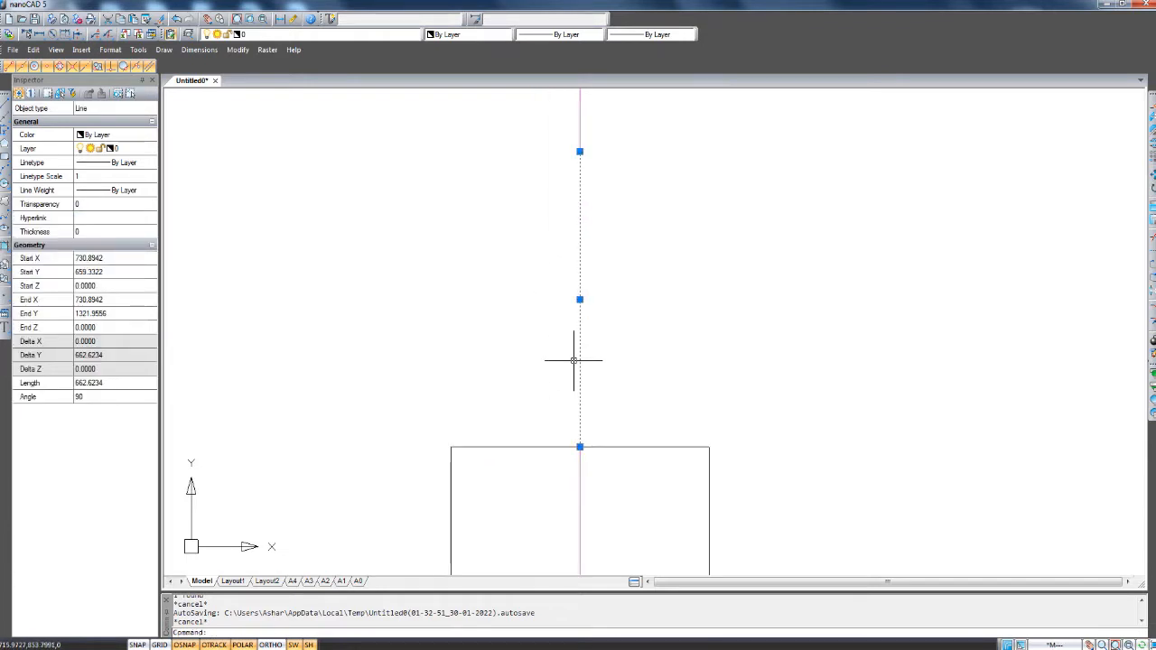
pyautogui.moveTo(573, 364); pyautogui.dragTo(578, 371, button='middle')
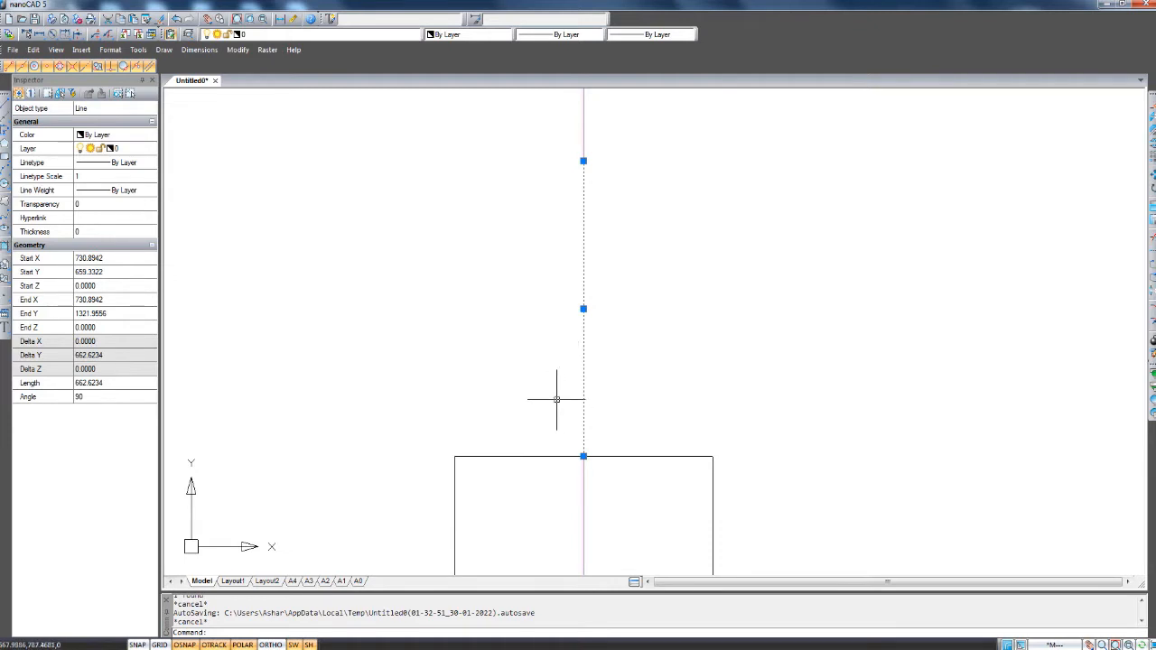
pyautogui.write('o')
pyautogui.press('Return')
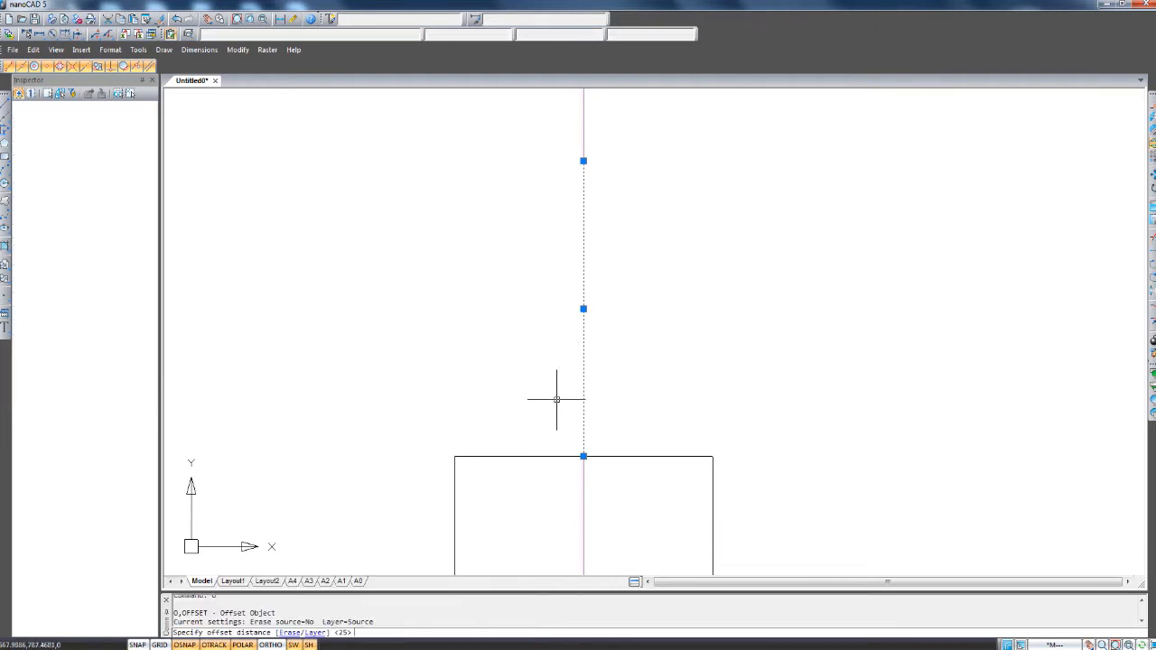
pyautogui.click(547, 394)
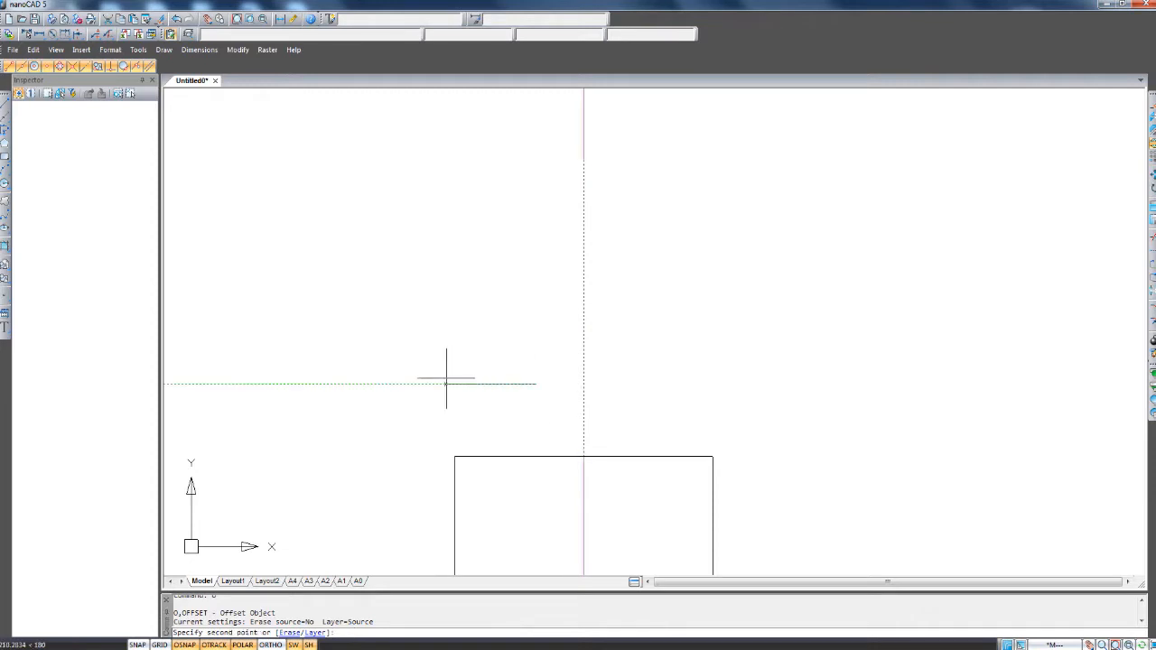
pyautogui.click(542, 338)
pyautogui.scroll(-6, 542, 338)
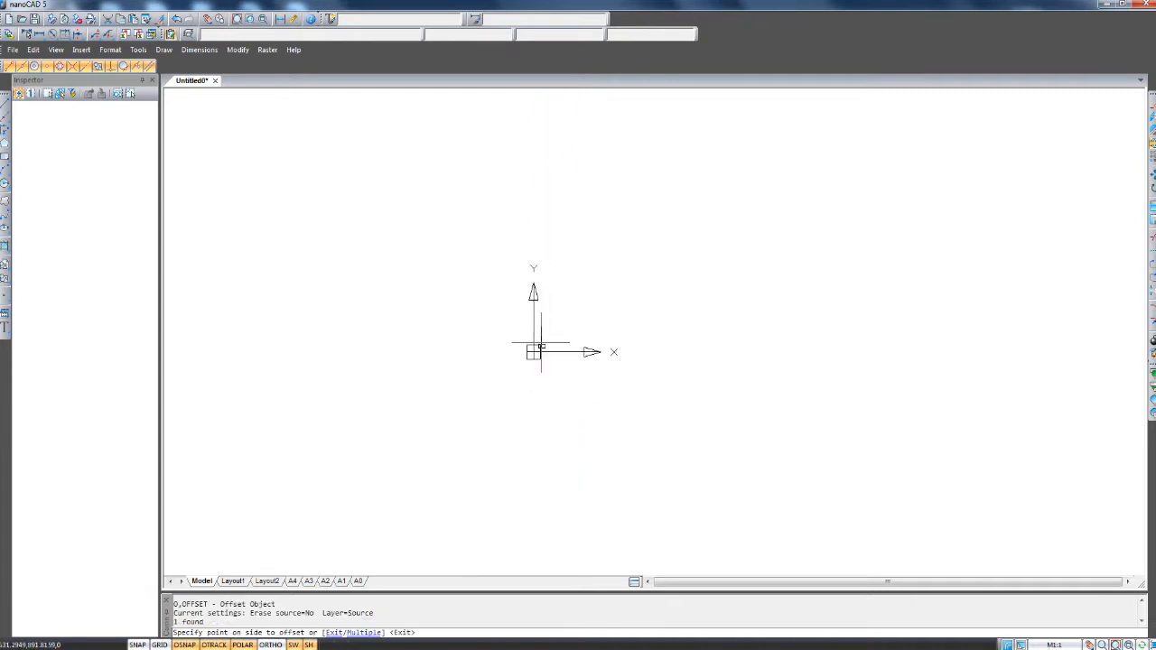
pyautogui.scroll(5, 542, 340)
pyautogui.scroll(5, 541, 343)
pyautogui.press('Escape')
pyautogui.scroll(-5, 554, 345)
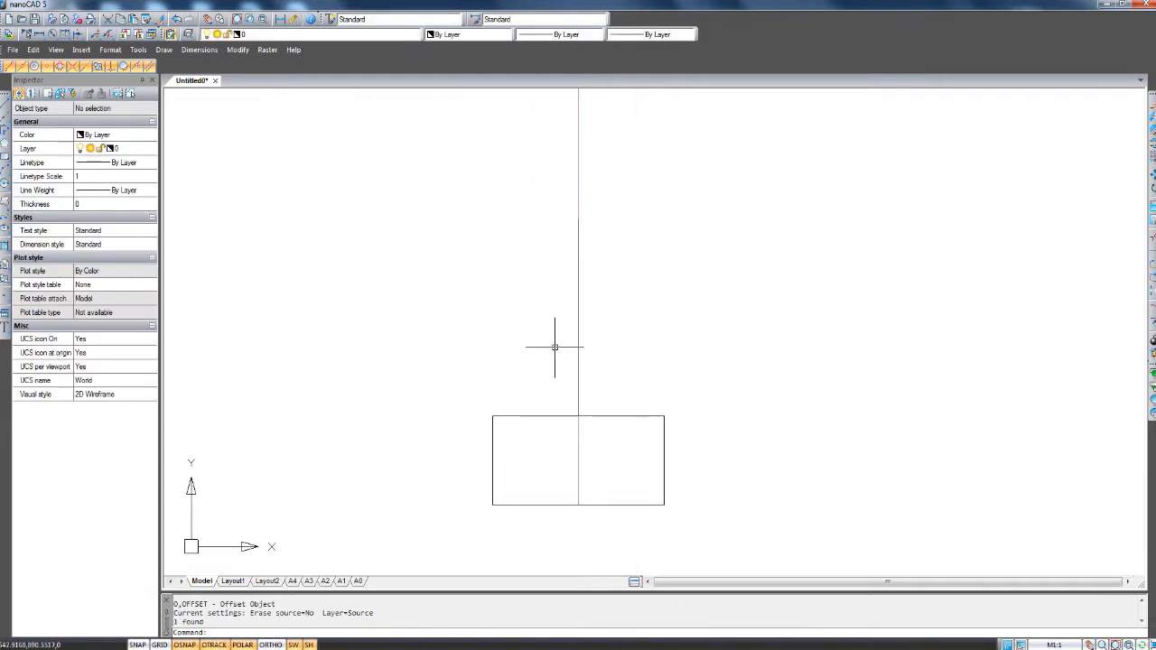
pyautogui.click(580, 350)
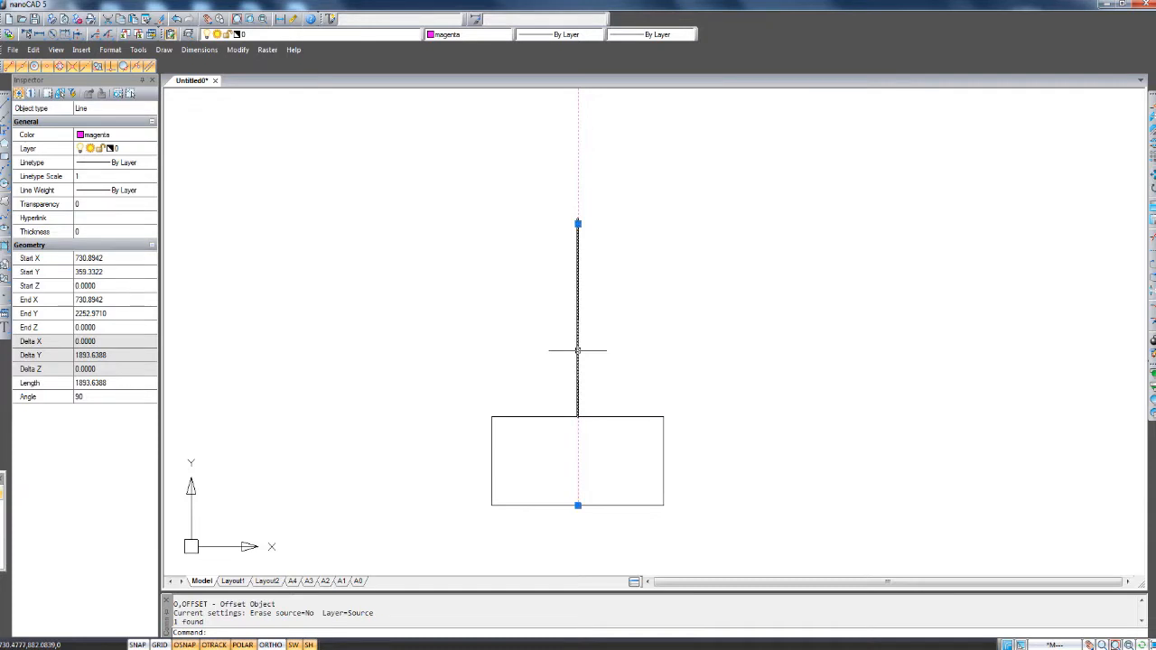
pyautogui.scroll(-3, 578, 350)
pyautogui.press('Escape')
# Offset the short vertical line above the rectangle about 196 units to its right, picking two points as the distance.
pyautogui.scroll(2, 571, 379)
pyautogui.moveTo(572, 400)
pyautogui.mouseDown(button='middle')
pyautogui.moveTo(539, 444)
pyautogui.moveTo(545, 479)
pyautogui.mouseUp(button='middle')
pyautogui.scroll(3, 542, 446)
pyautogui.scroll(-3, 544, 475)
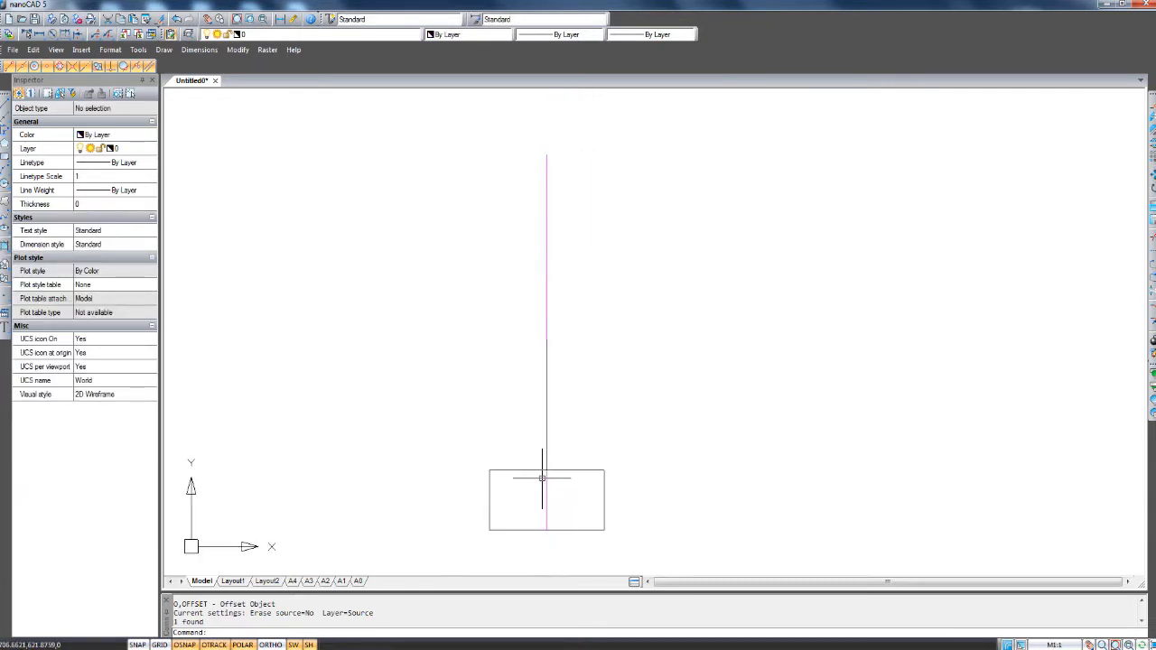
pyautogui.click(537, 482)
pyautogui.click(588, 319)
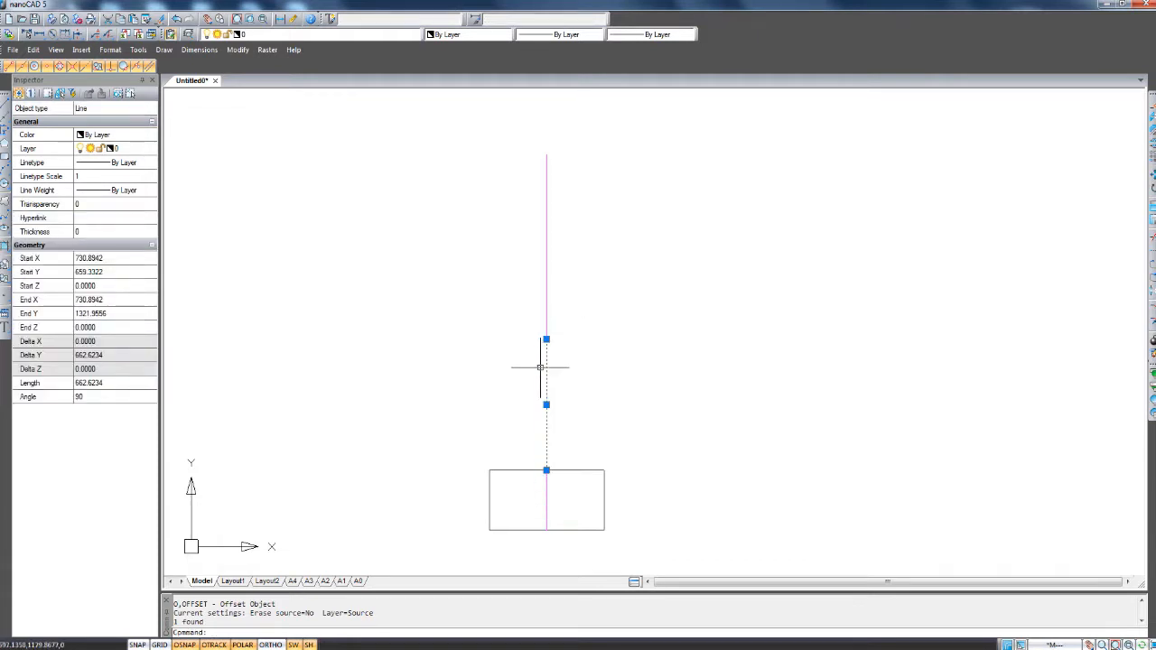
pyautogui.write('o')
pyautogui.press('Return')
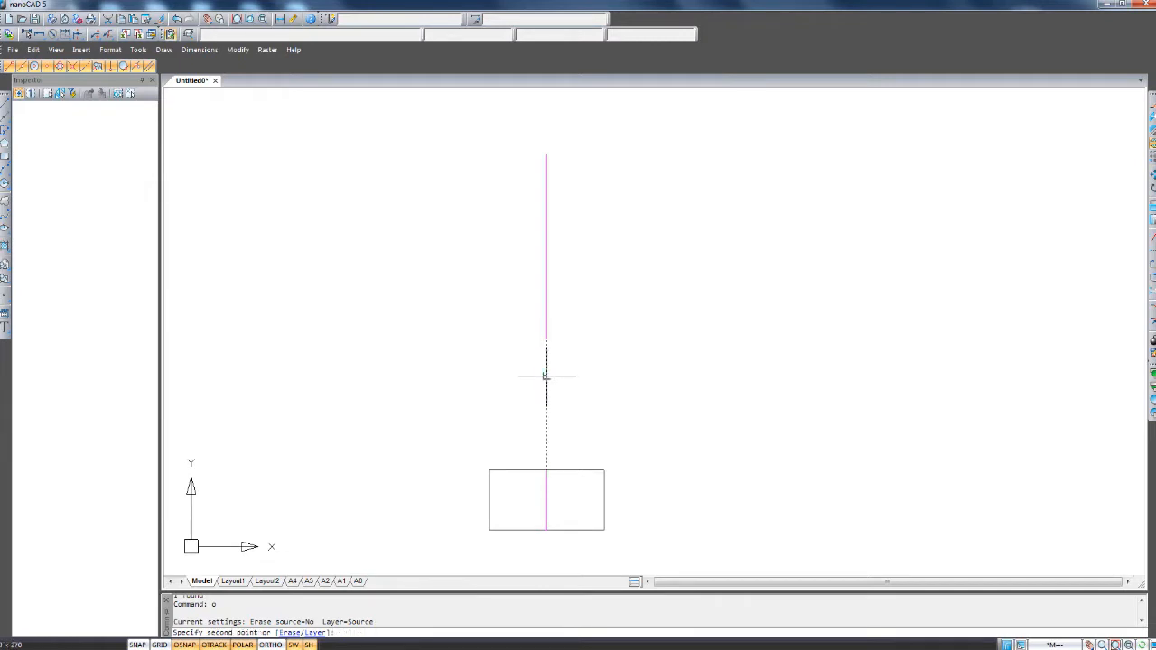
pyautogui.click(547, 375)
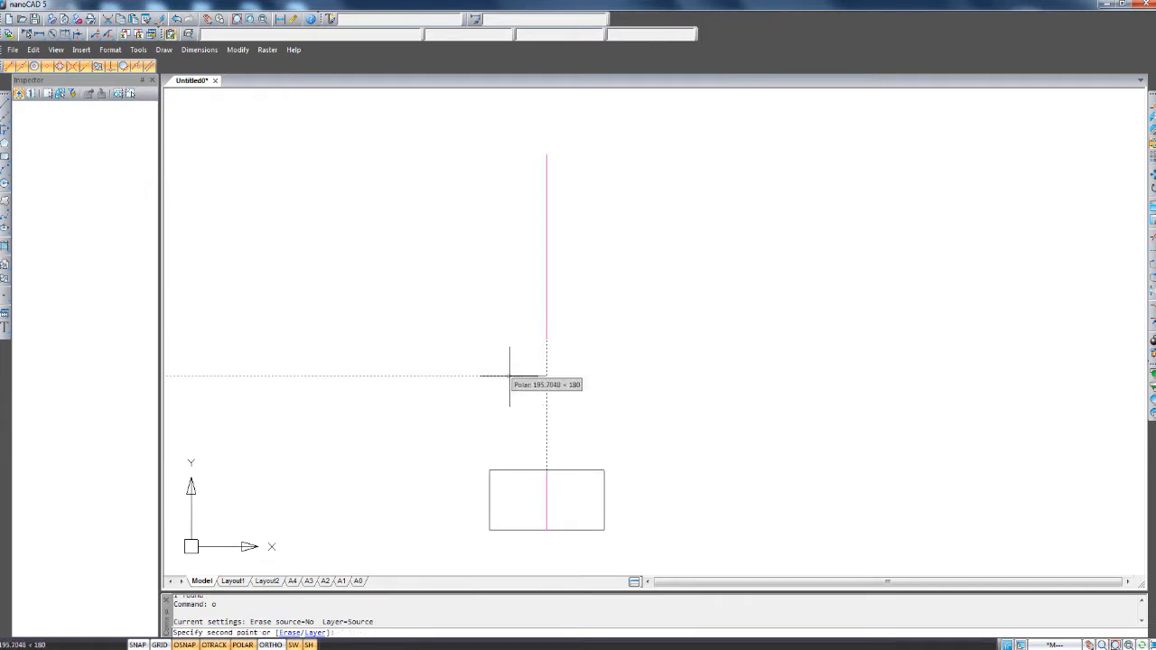
pyautogui.click(509, 375)
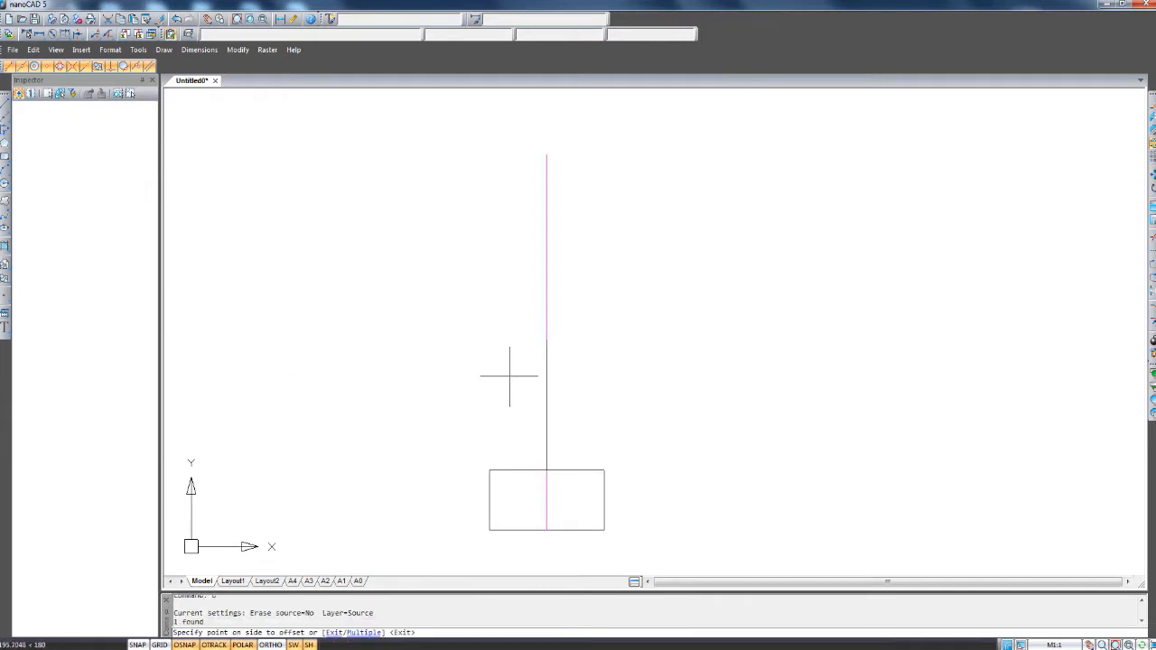
pyautogui.click(612, 375)
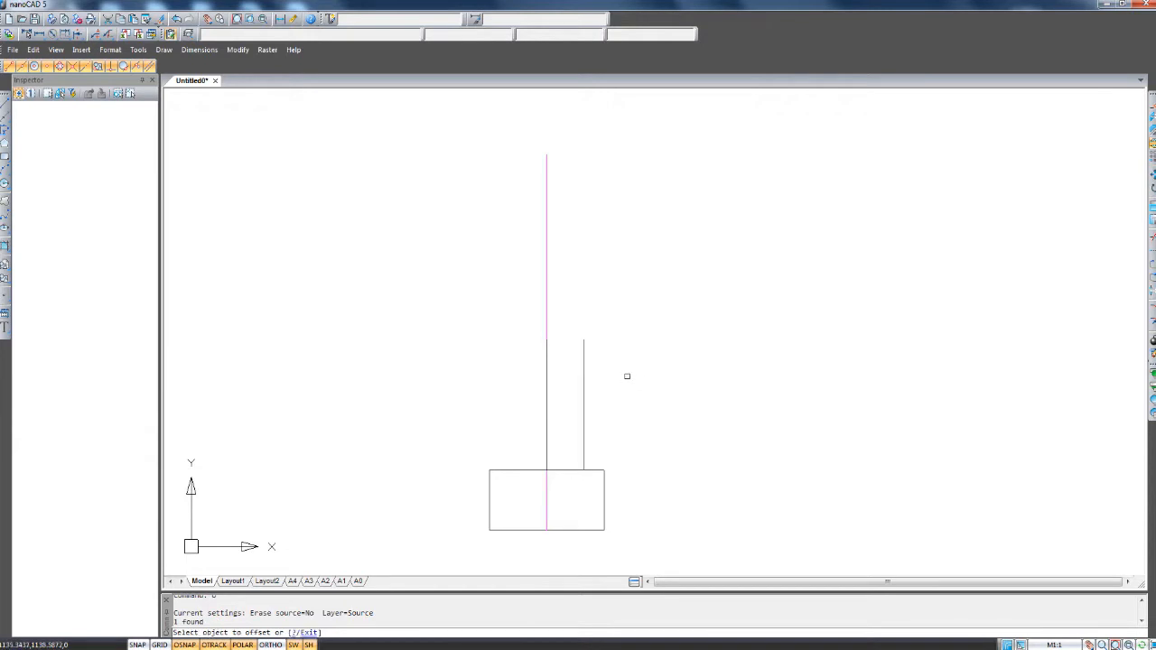
pyautogui.click(451, 373)
# Delete the offset copy to the right of the short vertical line.
pyautogui.scroll(3, 540, 390)
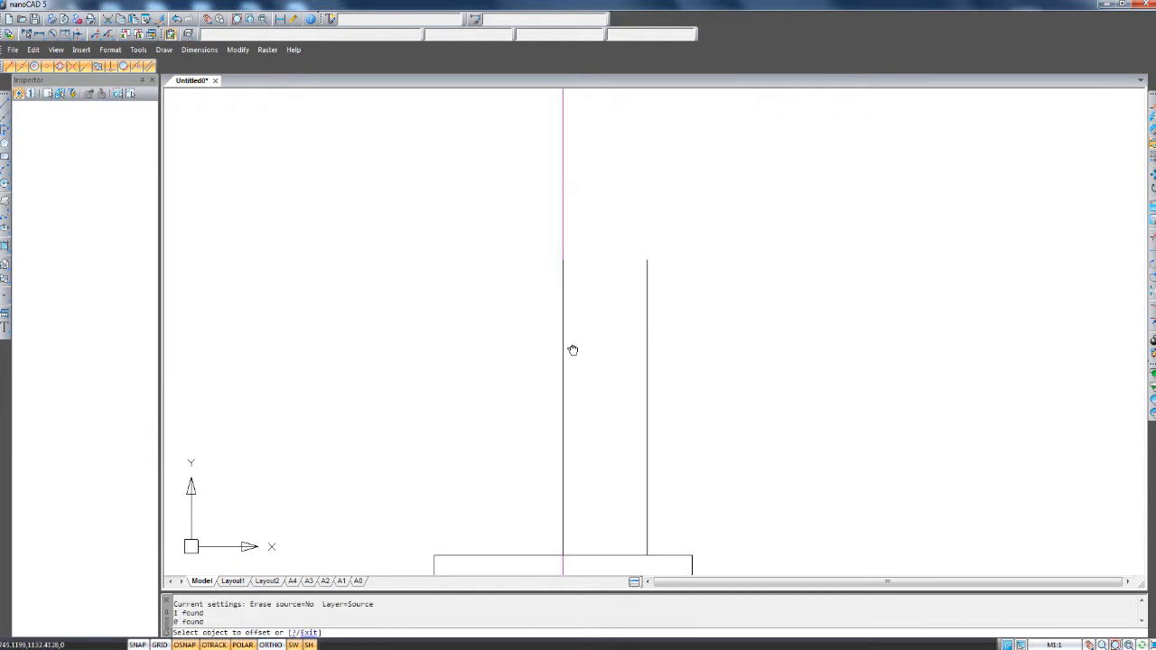
pyautogui.press('Escape')
pyautogui.click(666, 328)
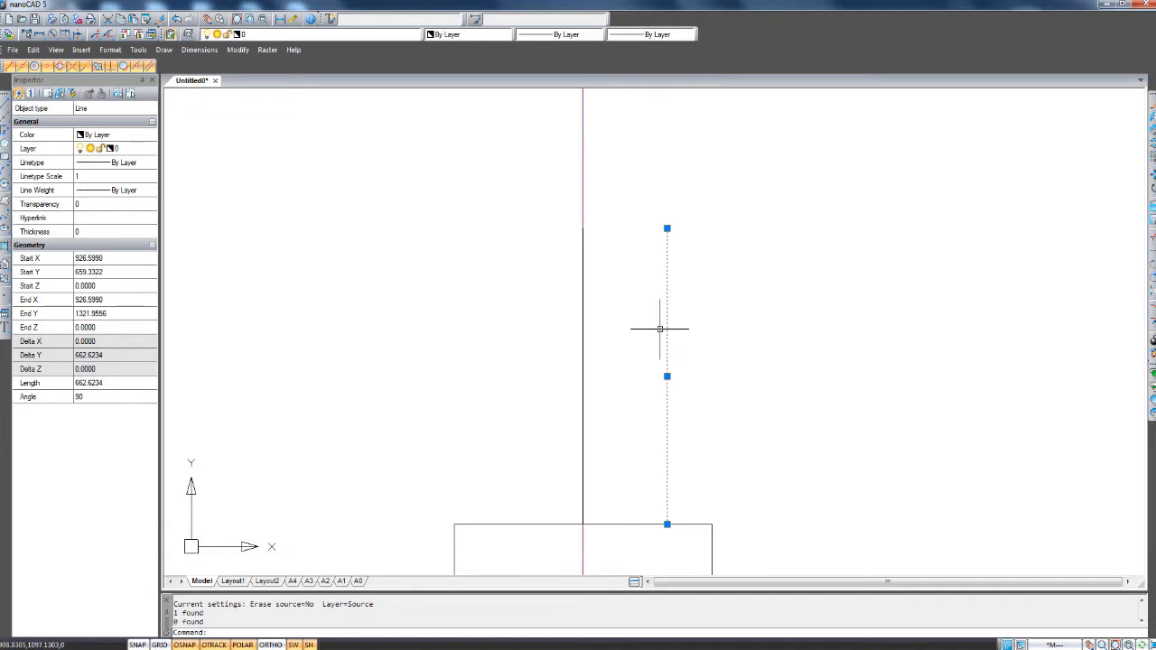
pyautogui.press('Delete')
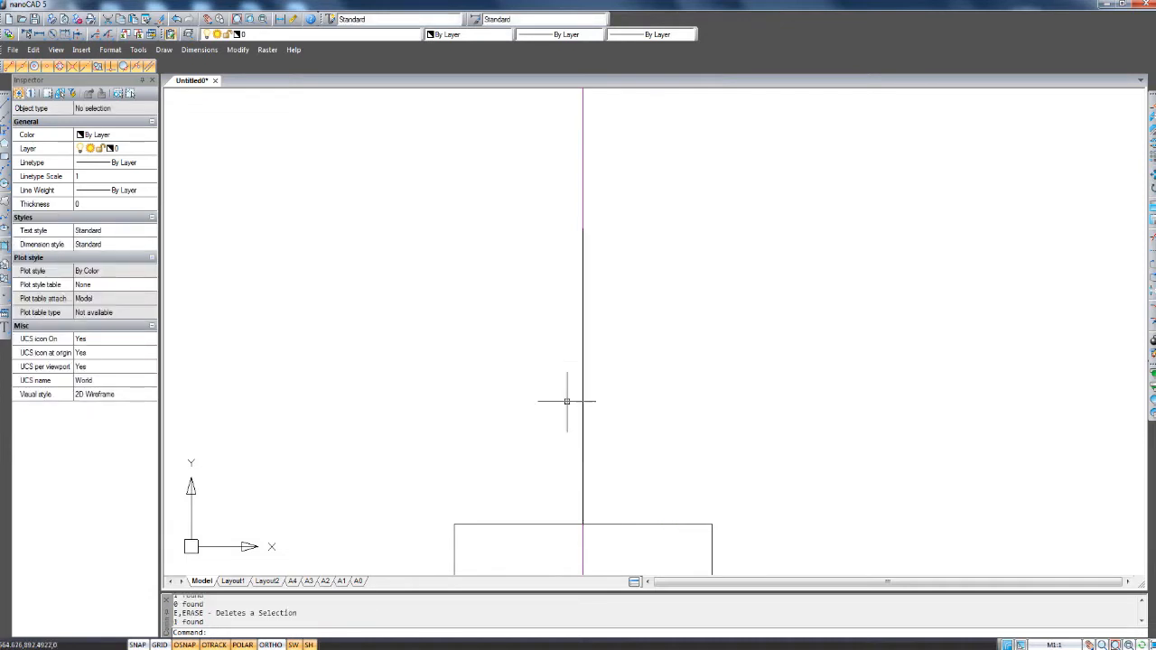
# Offset the short vertical line above the rectangle 2 units to its left.
pyautogui.moveTo(542, 542); pyautogui.dragTo(625, 224)
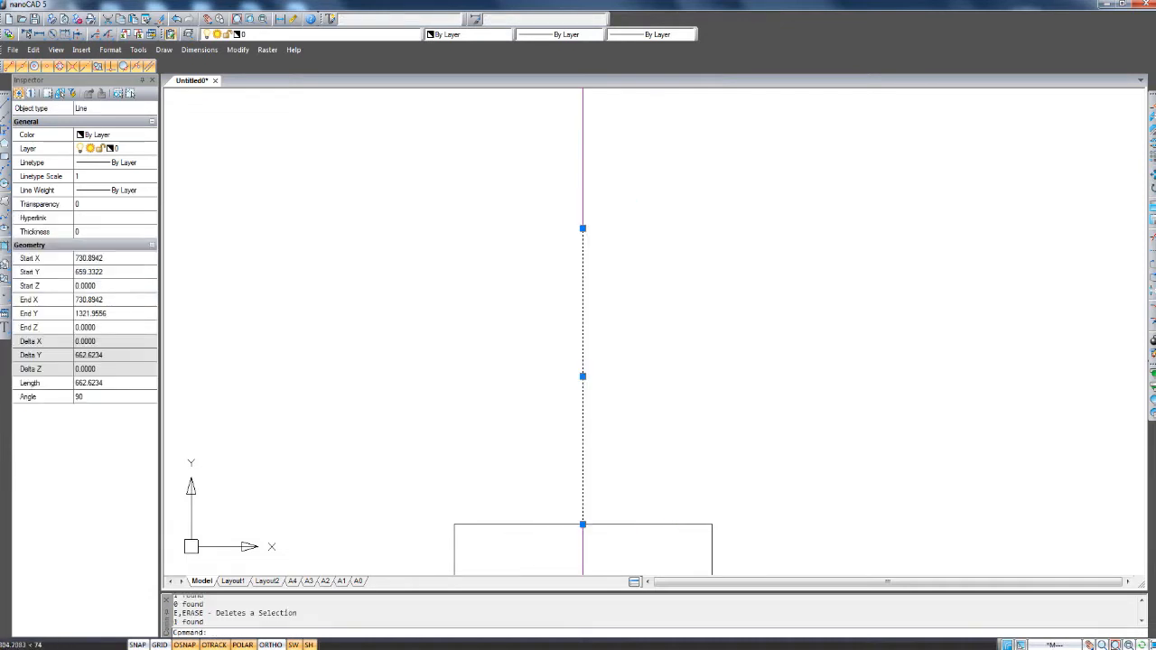
pyautogui.write('o')
pyautogui.press('Return')
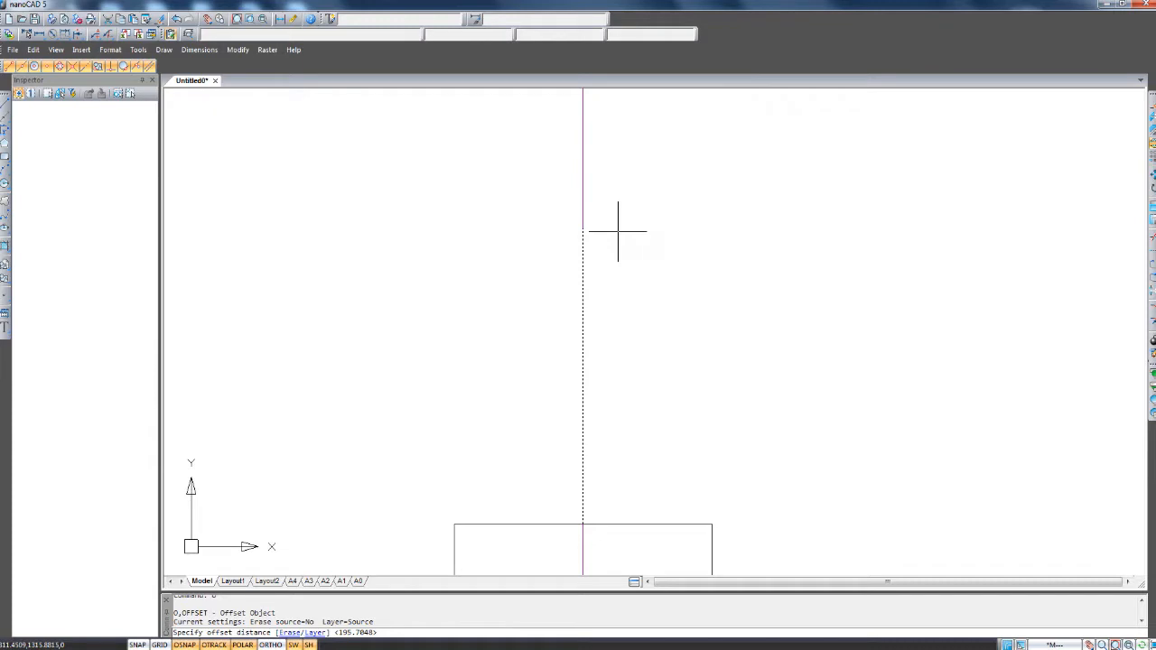
pyautogui.write('02')
pyautogui.press('Return')
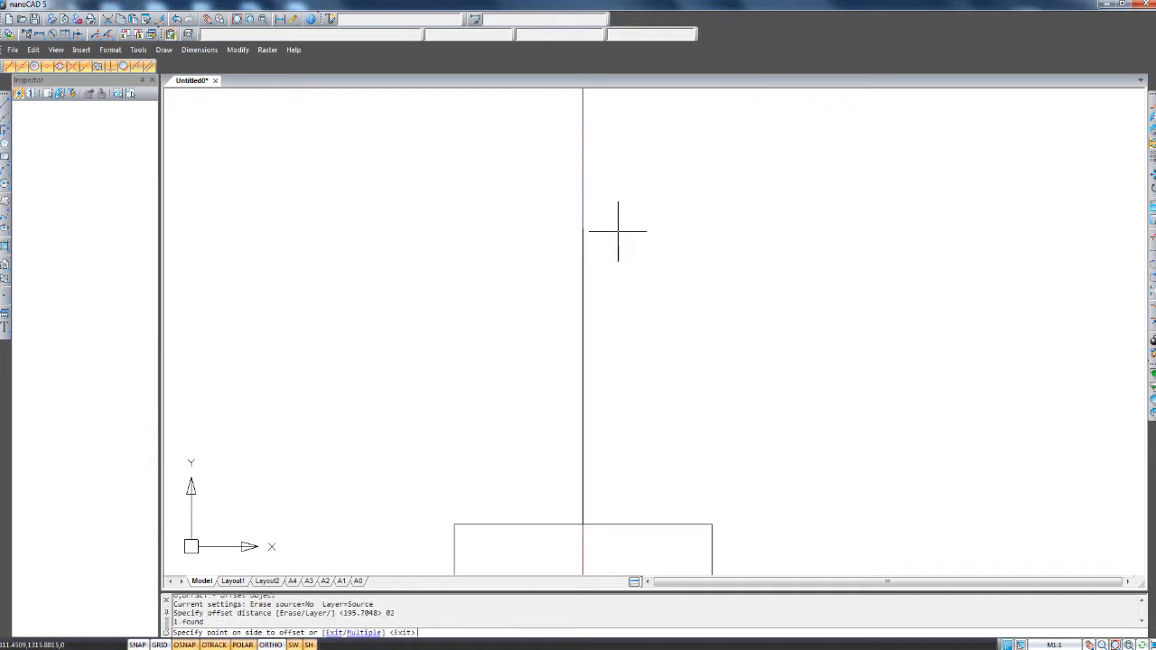
pyautogui.click(583, 296)
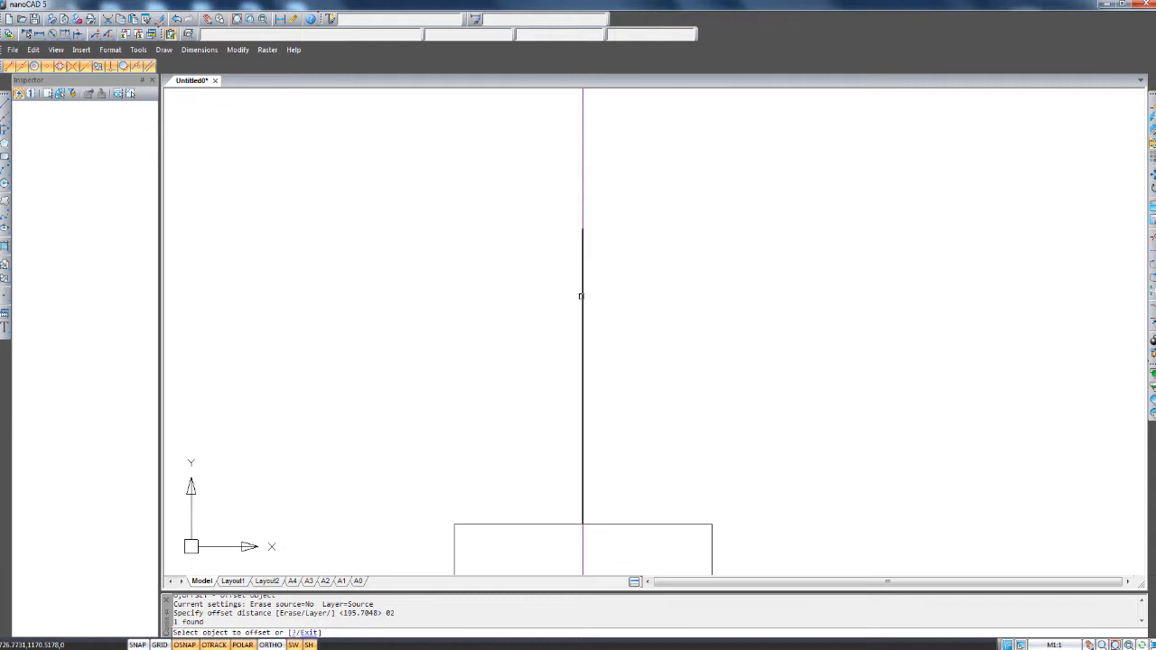
pyautogui.click(497, 298)
pyautogui.scroll(-1, 557, 364)
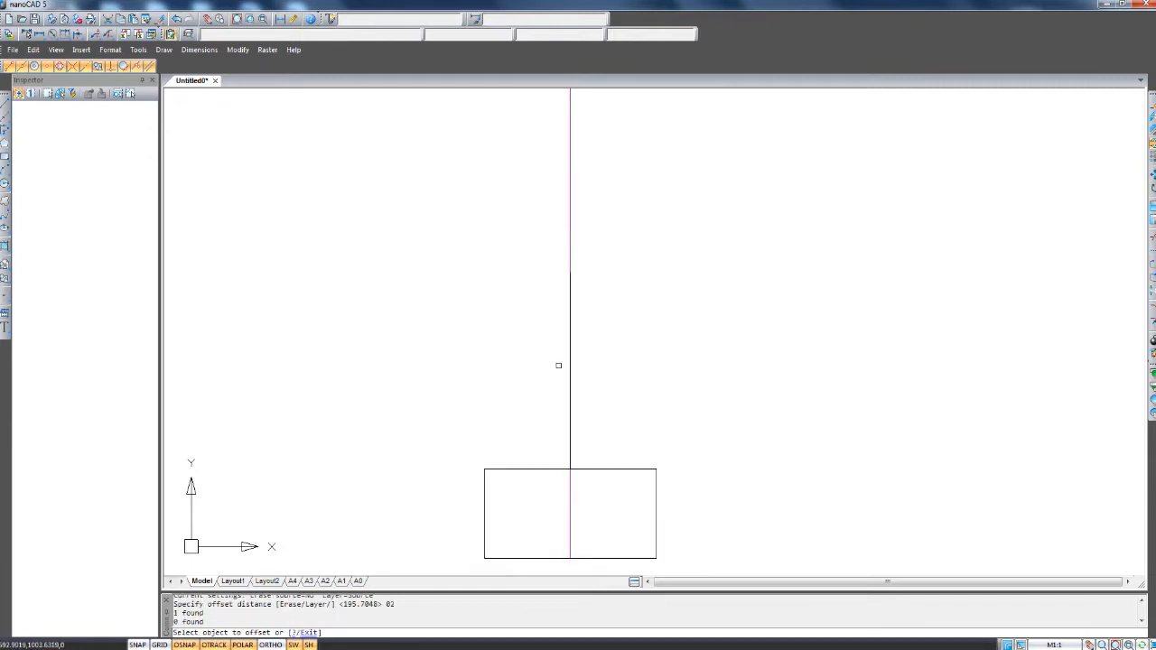
pyautogui.scroll(1, 604, 424)
pyautogui.click(678, 412)
pyautogui.click(501, 366)
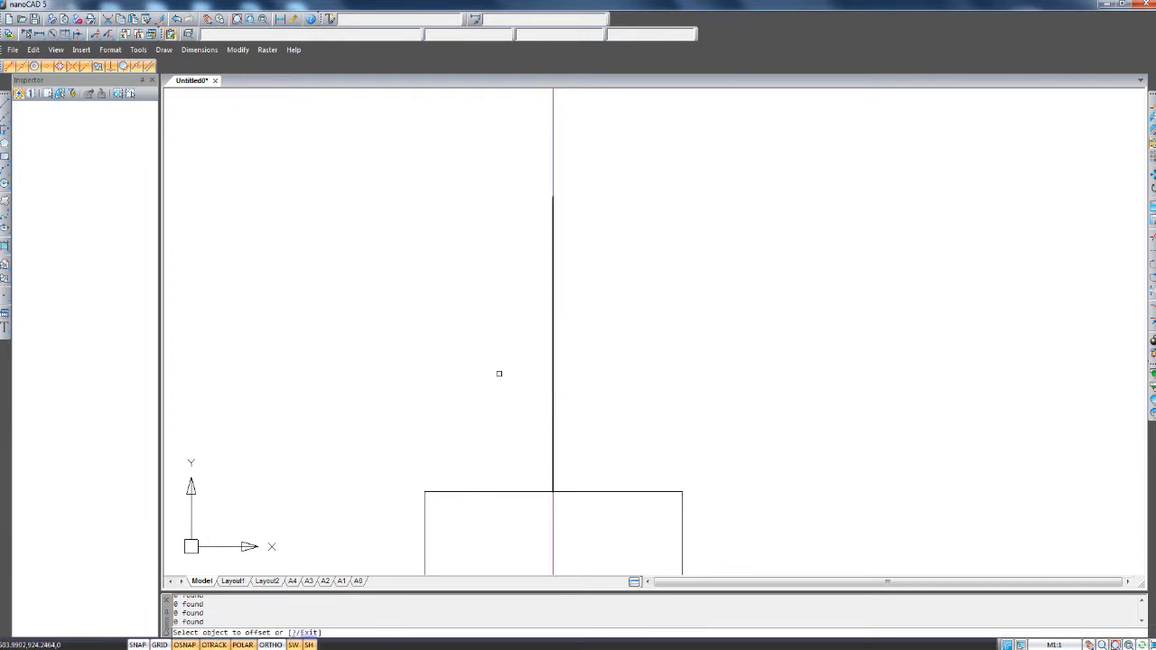
pyautogui.press('Return')
pyautogui.press('Return')
pyautogui.press('Return')
pyautogui.scroll(-2, 500, 374)
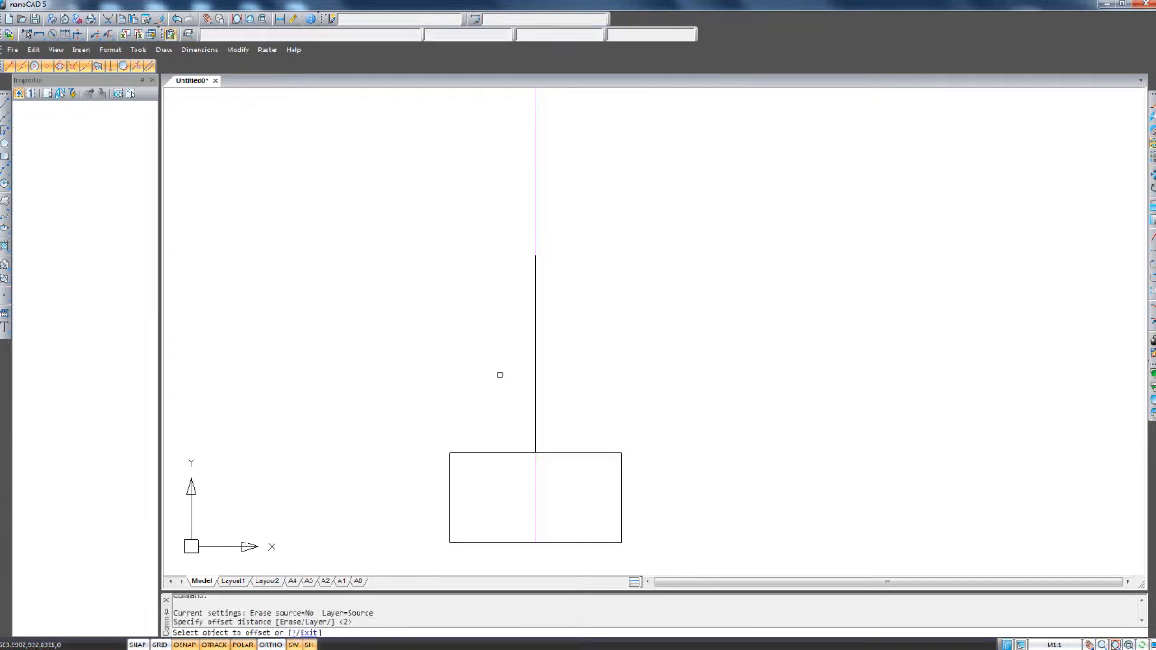
# Leave Offset and erase the closely spaced copy just left of the short vertical line.
pyautogui.moveTo(530, 365); pyautogui.dragTo(618, 335, button='middle')
pyautogui.scroll(6, 628, 285)
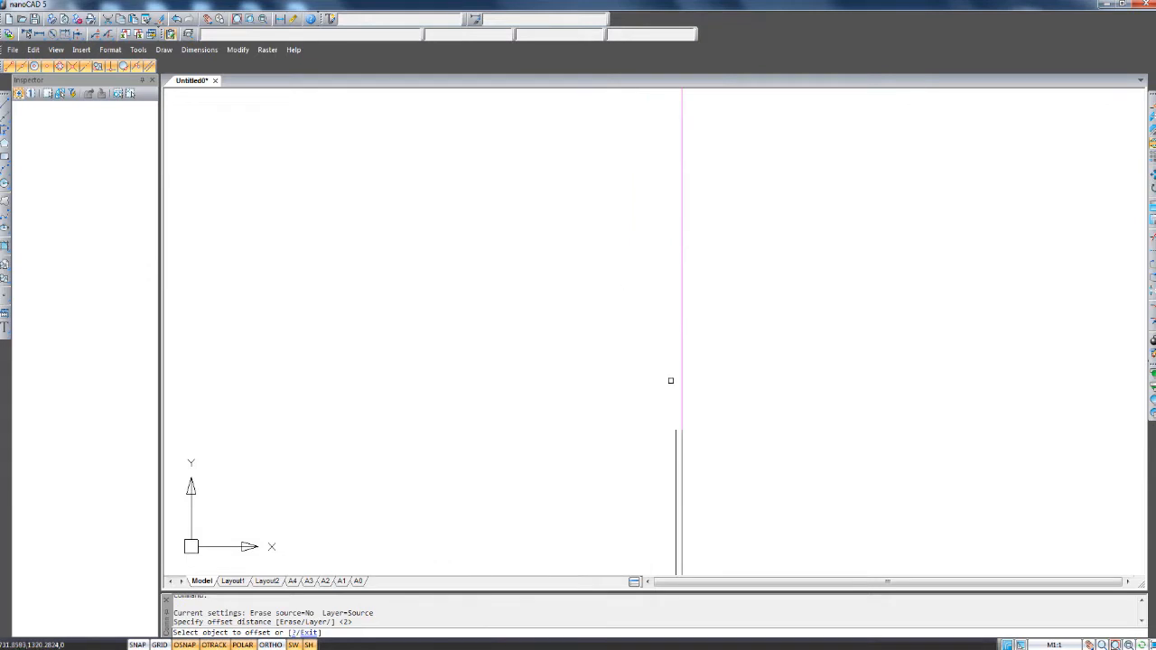
pyautogui.scroll(-4, 616, 258)
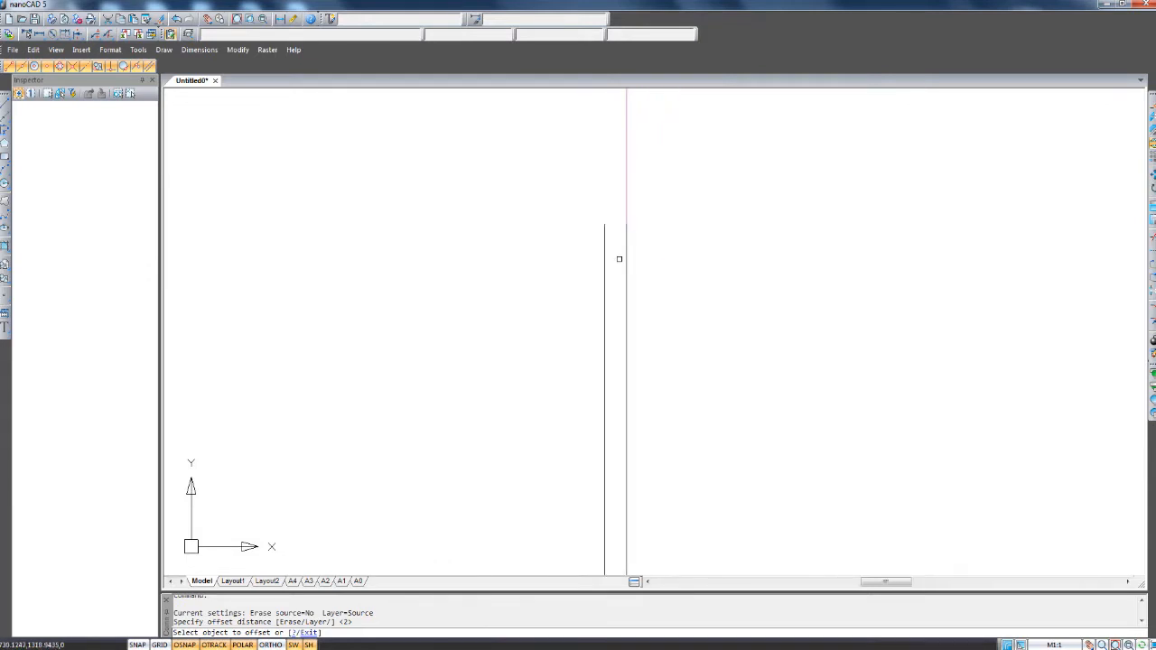
pyautogui.scroll(3, 617, 258)
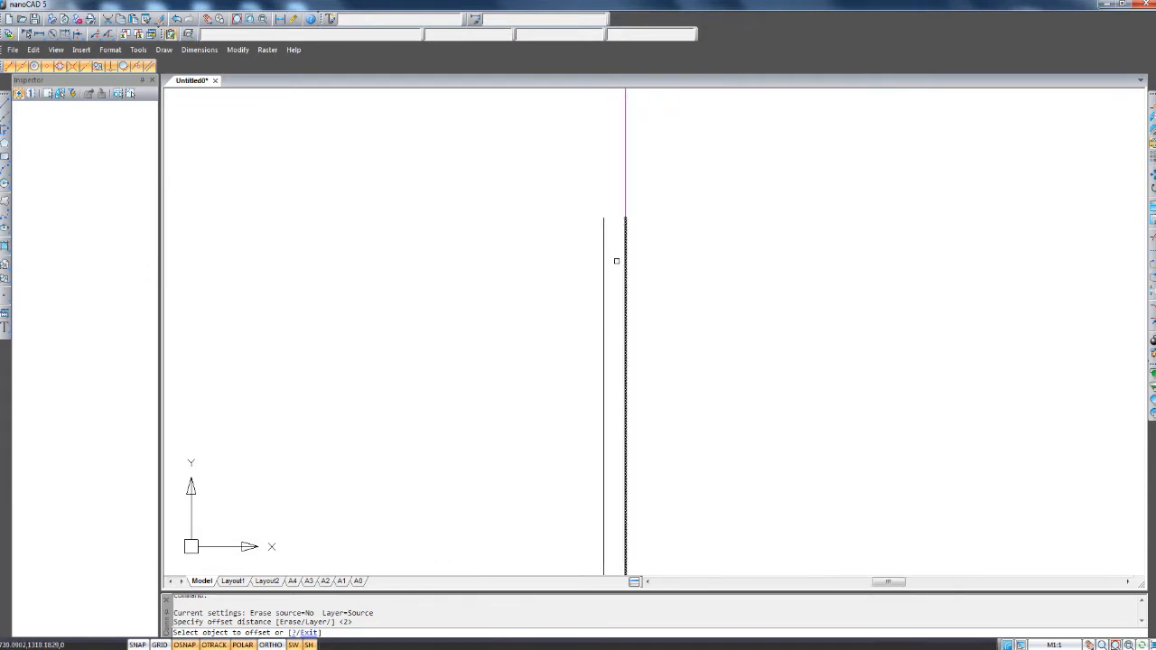
pyautogui.press('Escape')
pyautogui.click(604, 251)
pyautogui.scroll(-5, 588, 241)
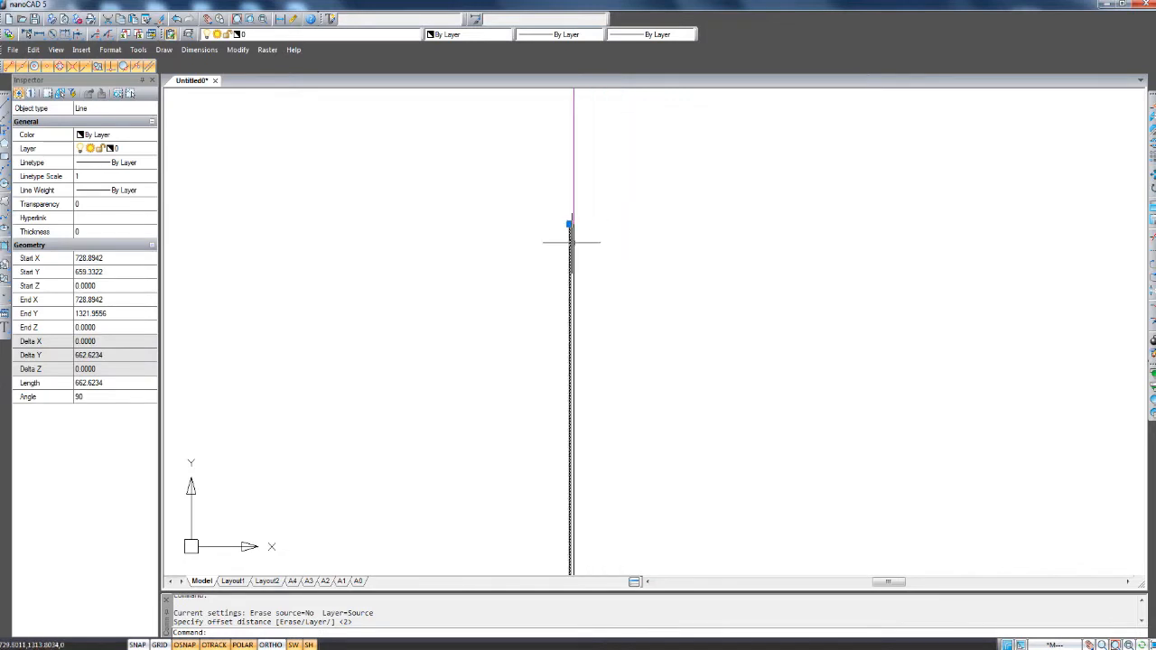
pyautogui.scroll(5, 645, 478)
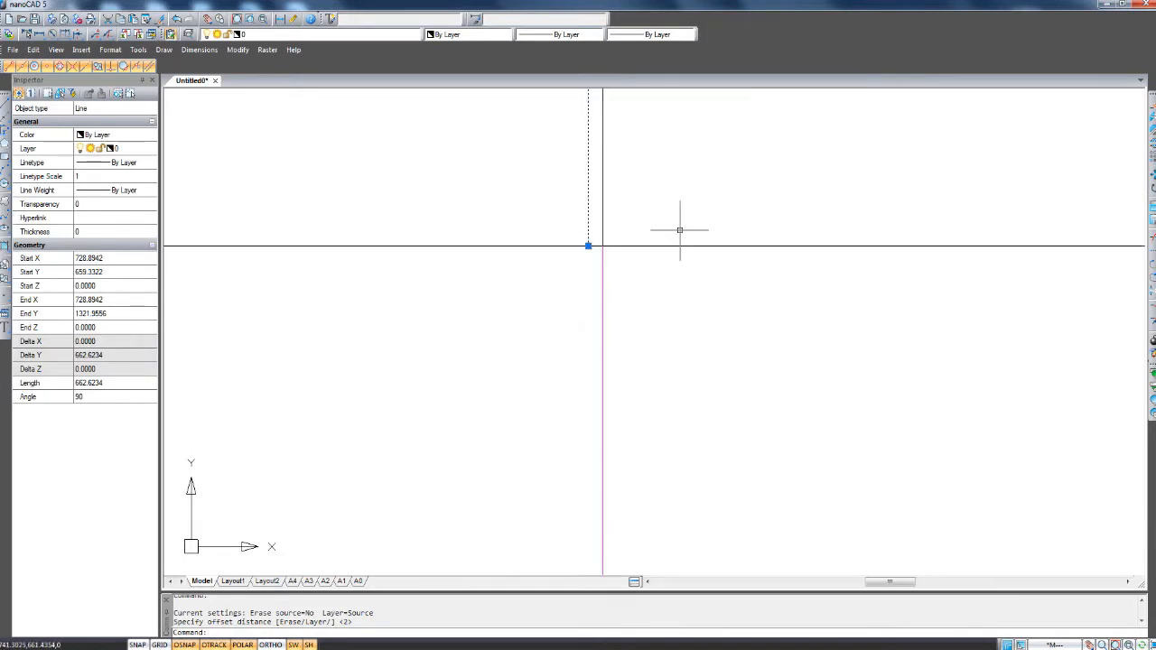
pyautogui.write('e')
pyautogui.press('Return')
# Offset the right side of the base rectangle 25 units outward to its right.
pyautogui.scroll(-5, 655, 157)
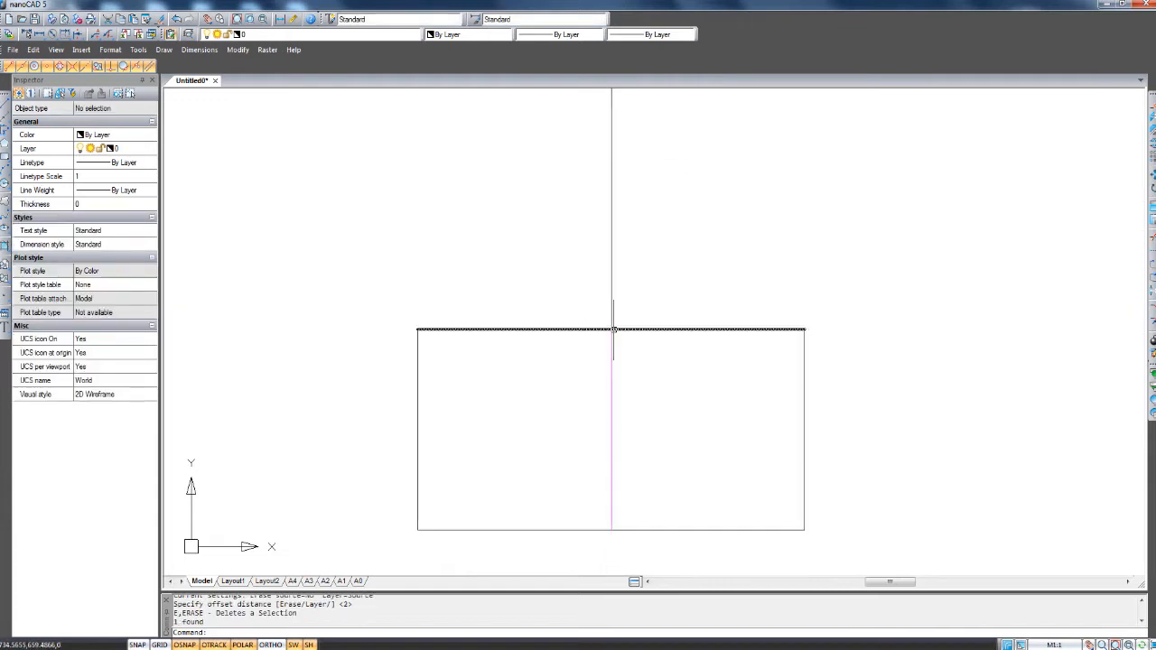
pyautogui.scroll(-4, 632, 311)
pyautogui.scroll(3, 632, 343)
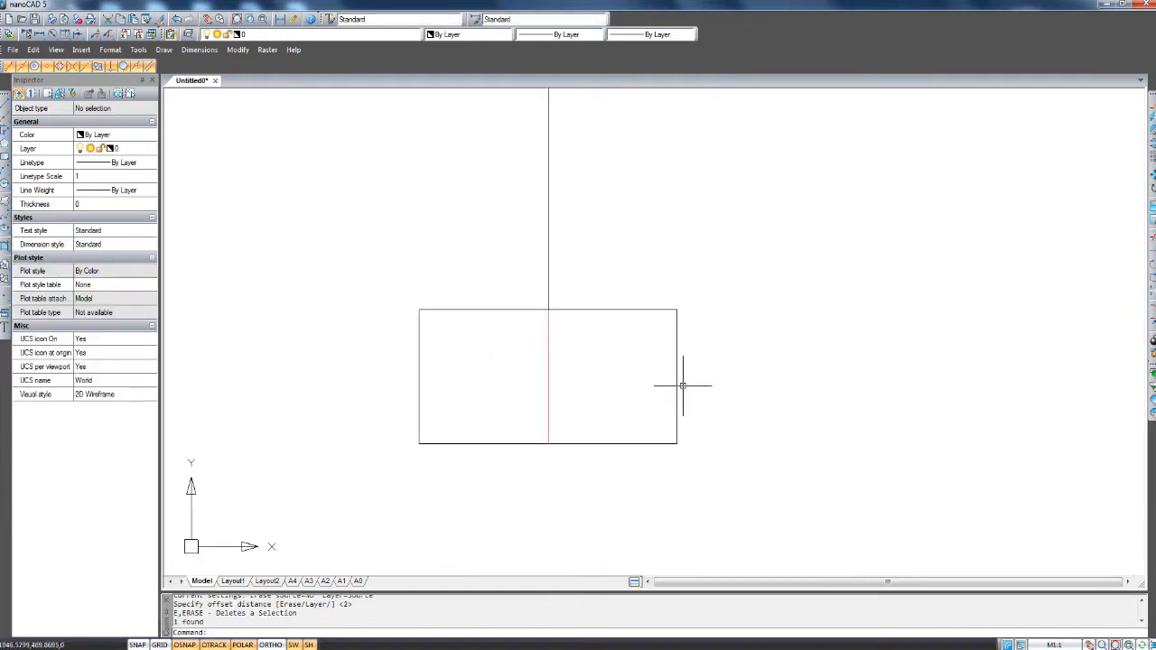
pyautogui.scroll(2, 713, 365)
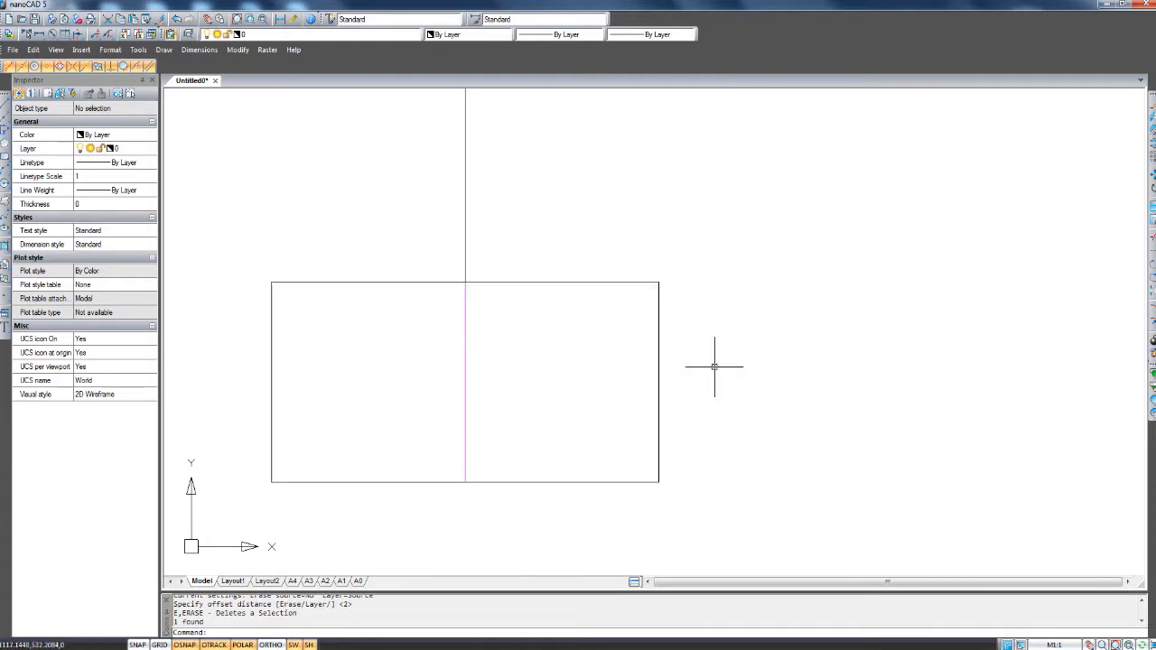
pyautogui.scroll(2, 713, 366)
pyautogui.moveTo(647, 360); pyautogui.dragTo(588, 343)
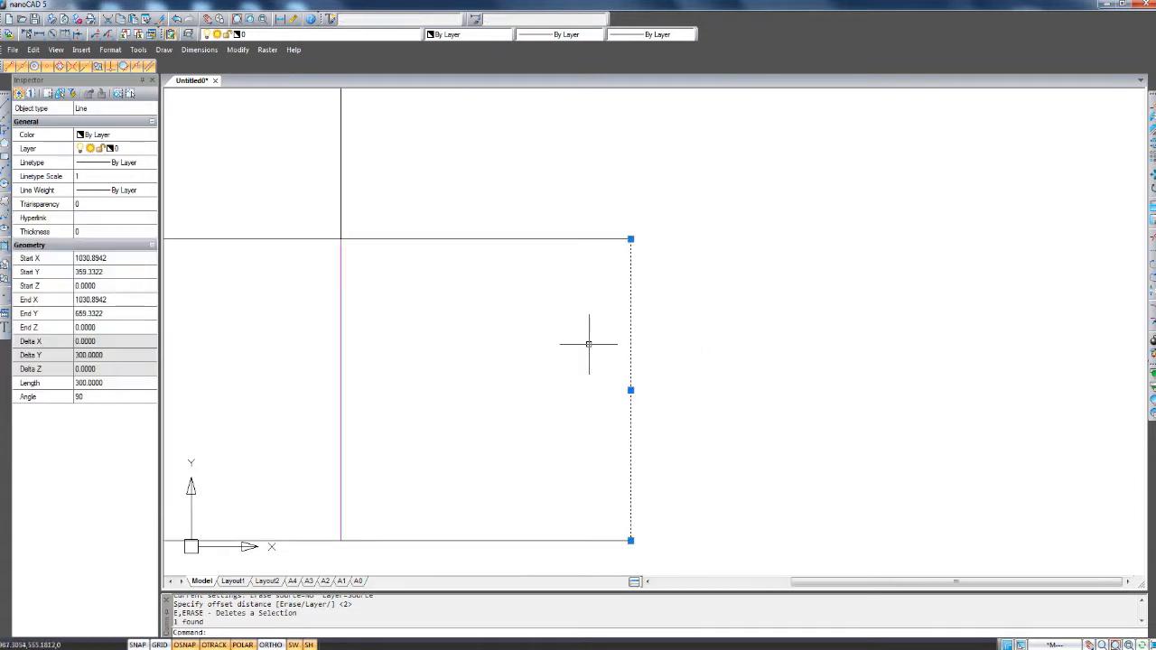
pyautogui.write('o')
pyautogui.press('Return')
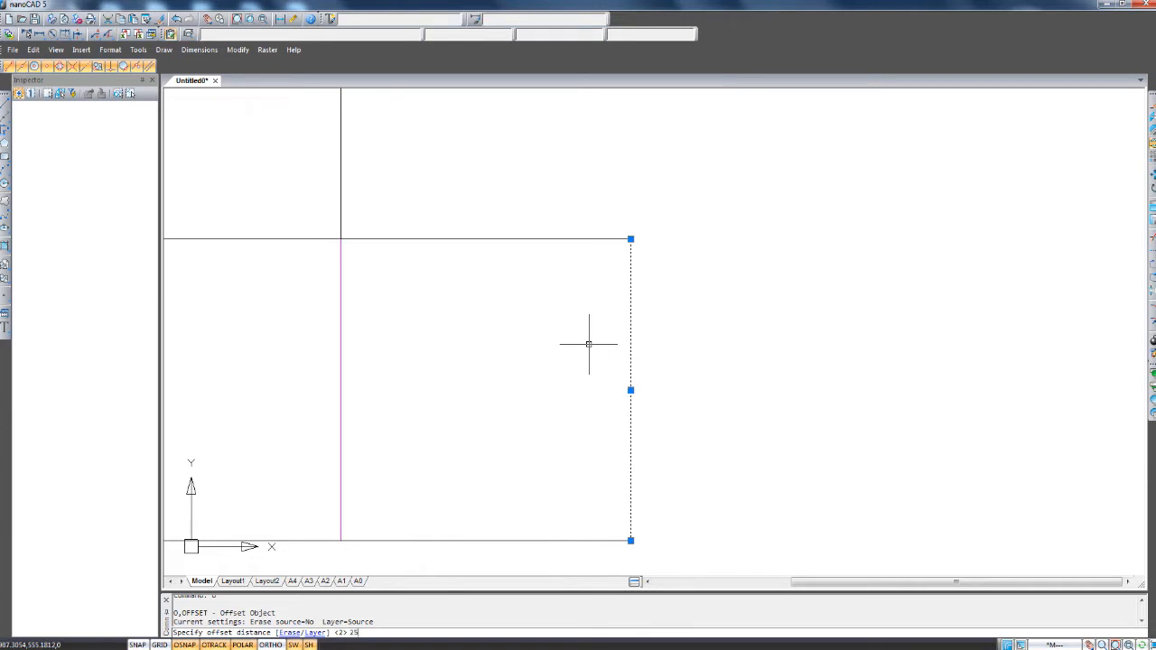
pyautogui.press('Return')
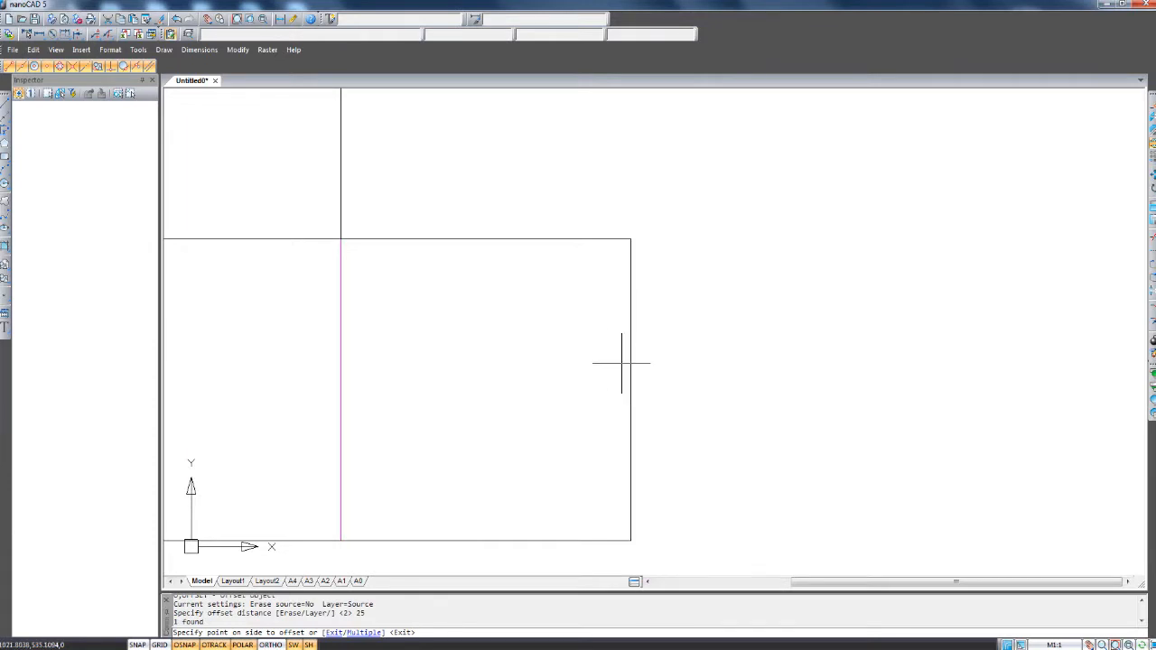
pyautogui.click(674, 373)
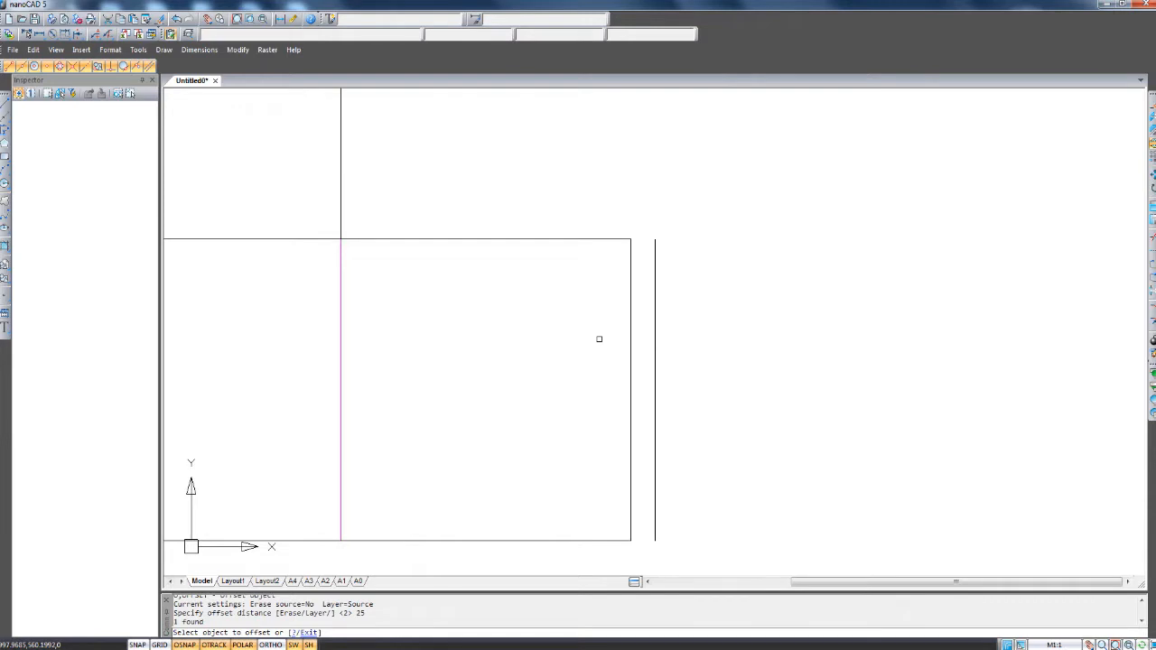
pyautogui.press('Escape')
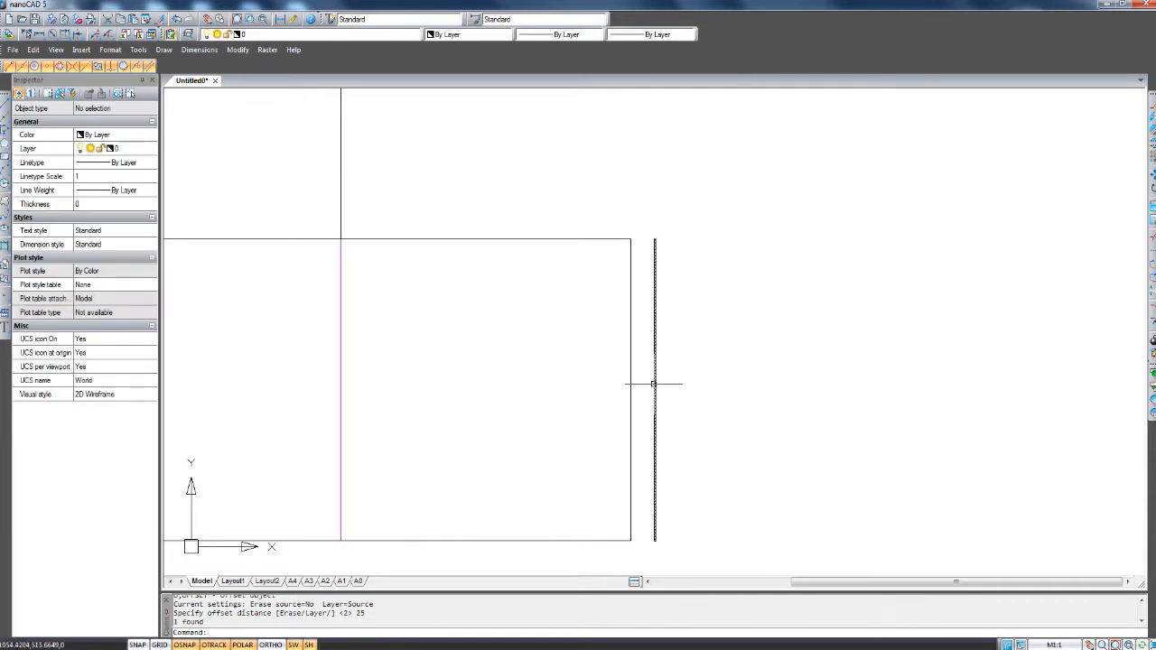
pyautogui.scroll(-2, 659, 382)
pyautogui.moveTo(607, 336); pyautogui.dragTo(689, 482, button='middle')
pyautogui.scroll(-1, 532, 430)
pyautogui.moveTo(532, 430); pyautogui.dragTo(532, 427, button='middle')
pyautogui.moveTo(535, 453); pyautogui.dragTo(539, 505, button='middle')
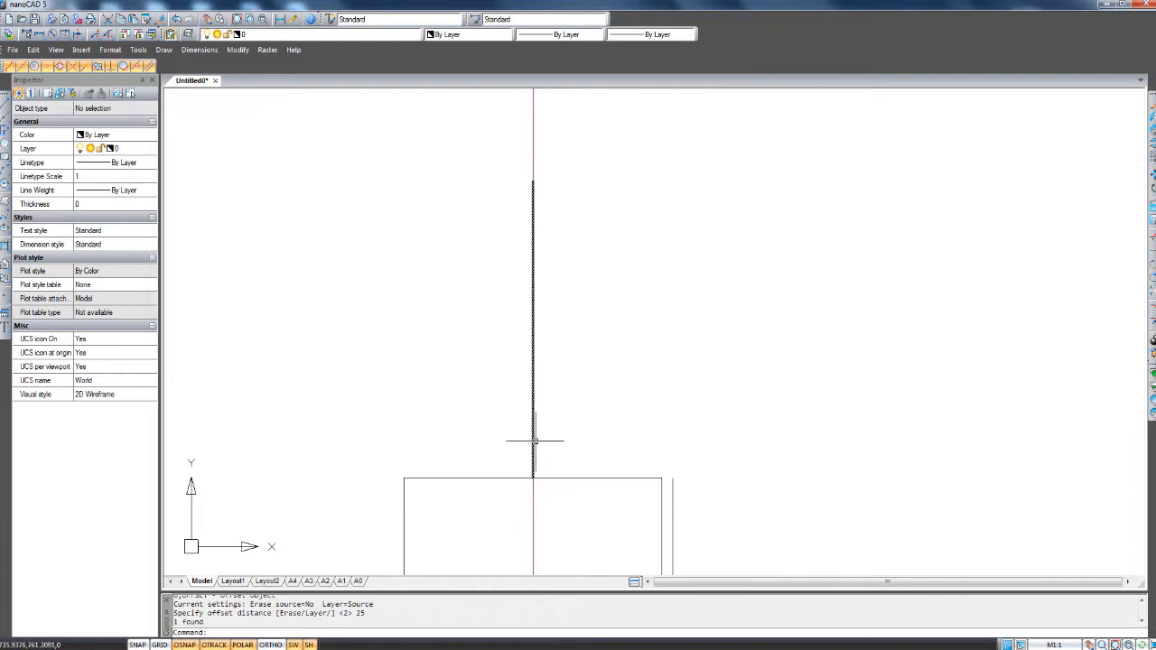
pyautogui.click(498, 492)
pyautogui.click(584, 171)
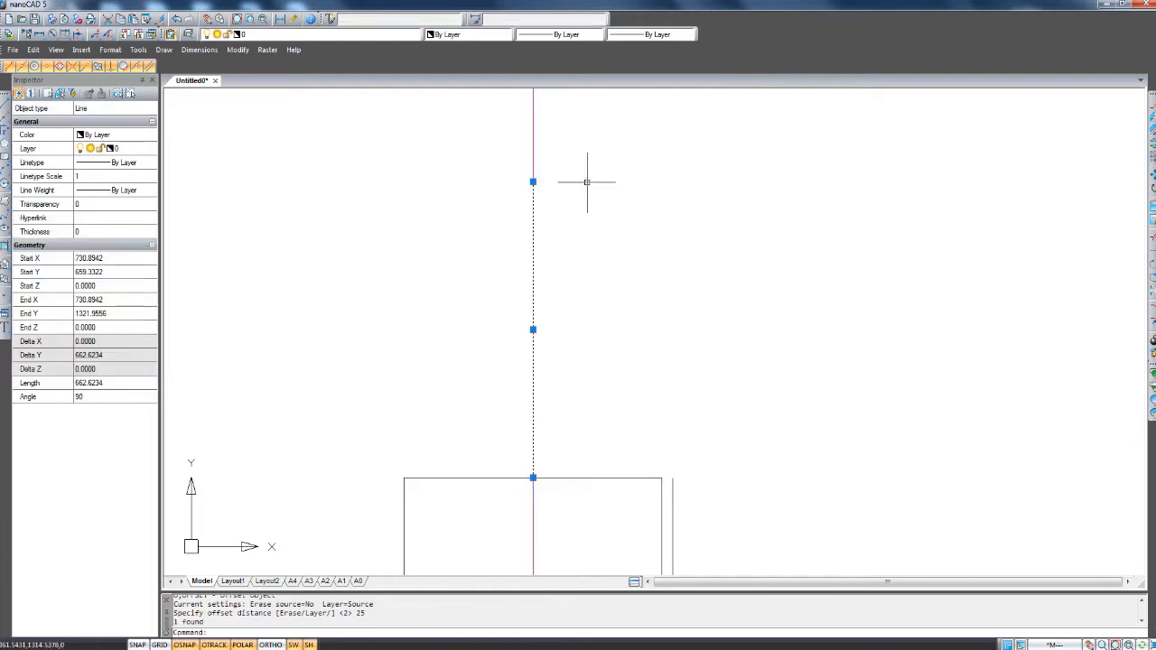
pyautogui.write('o')
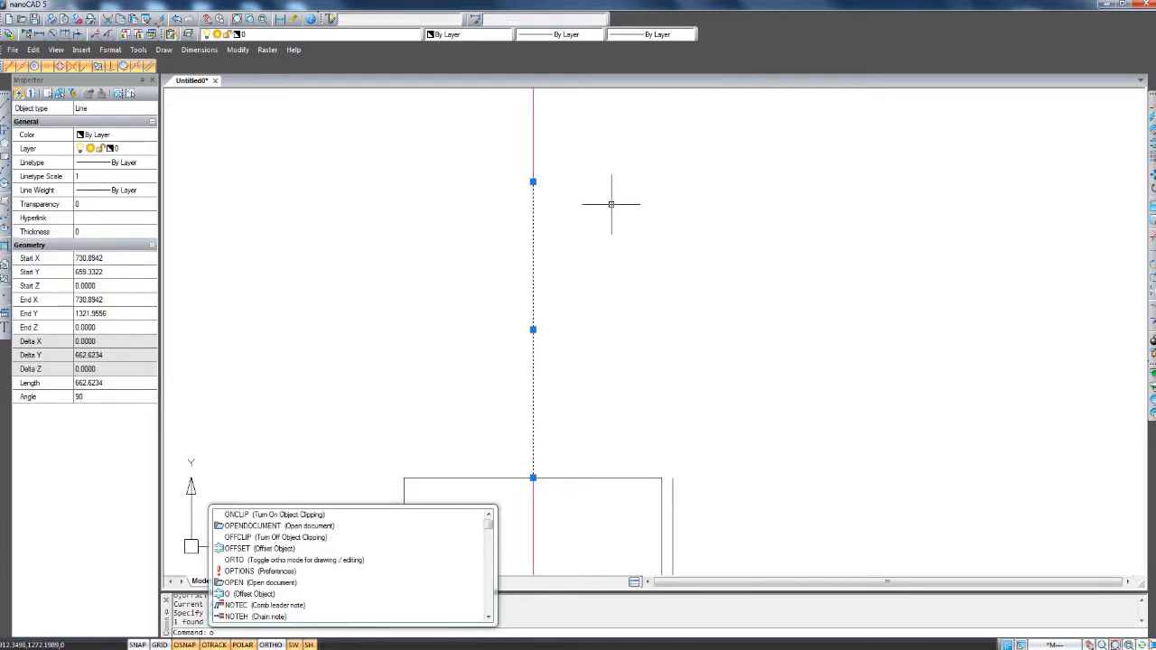
pyautogui.press('Return')
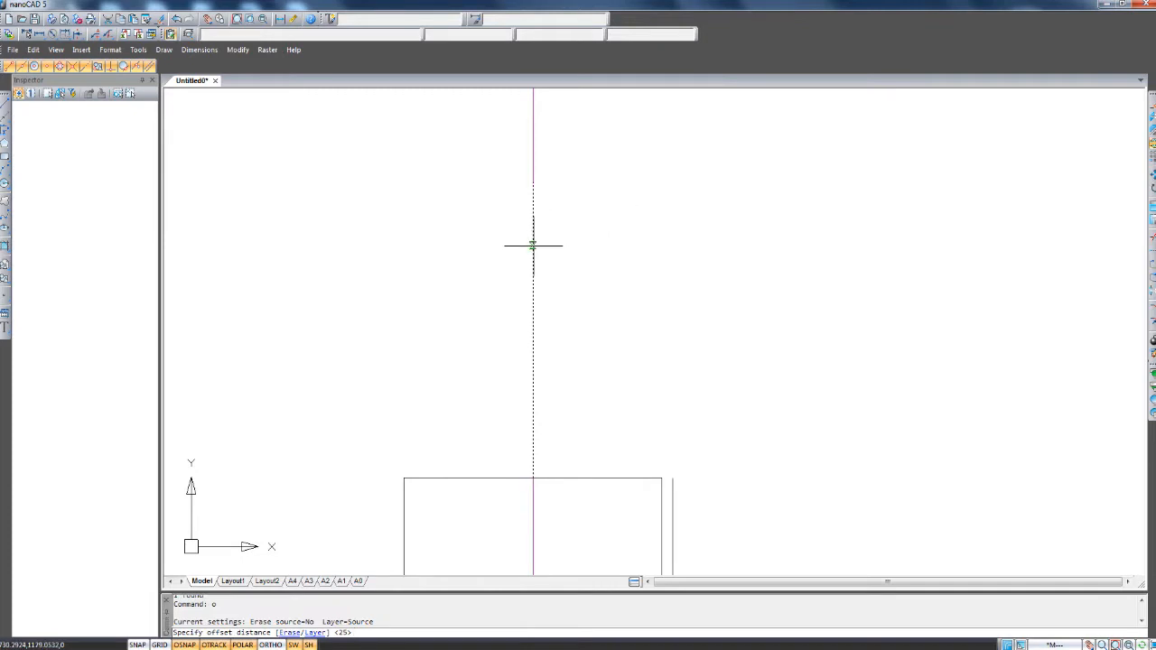
pyautogui.click(533, 244)
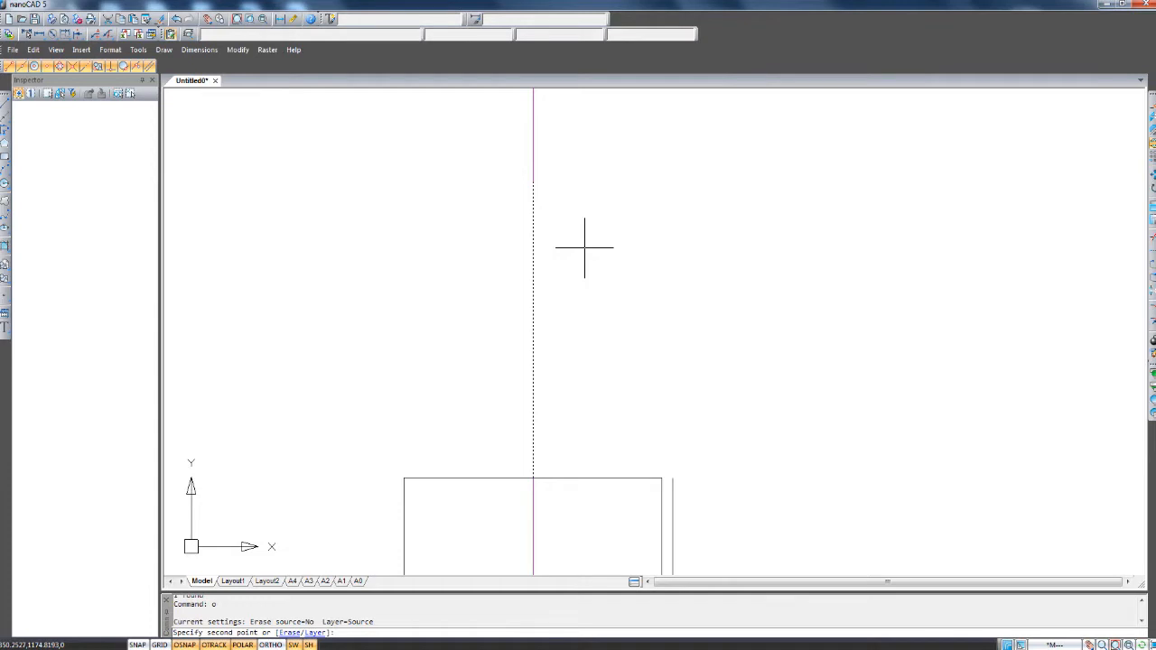
pyautogui.press('Escape')
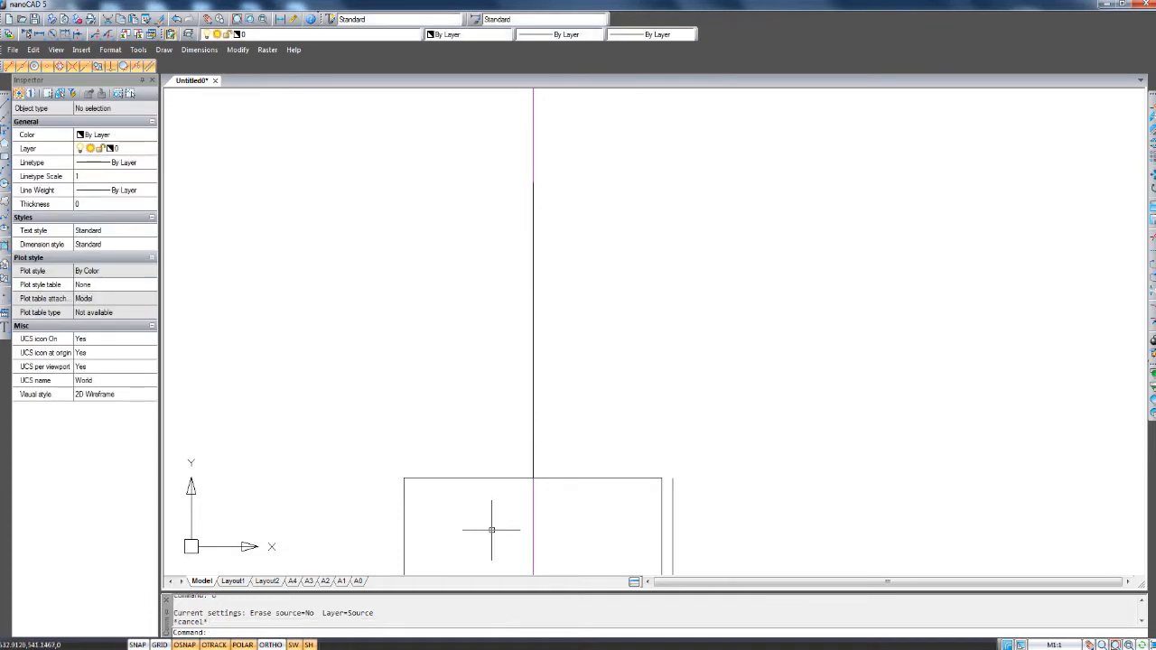
# Offset the short black vertical line above the base rectangle 25 units to its right and leave Offset.
pyautogui.click(487, 532)
pyautogui.click(605, 142)
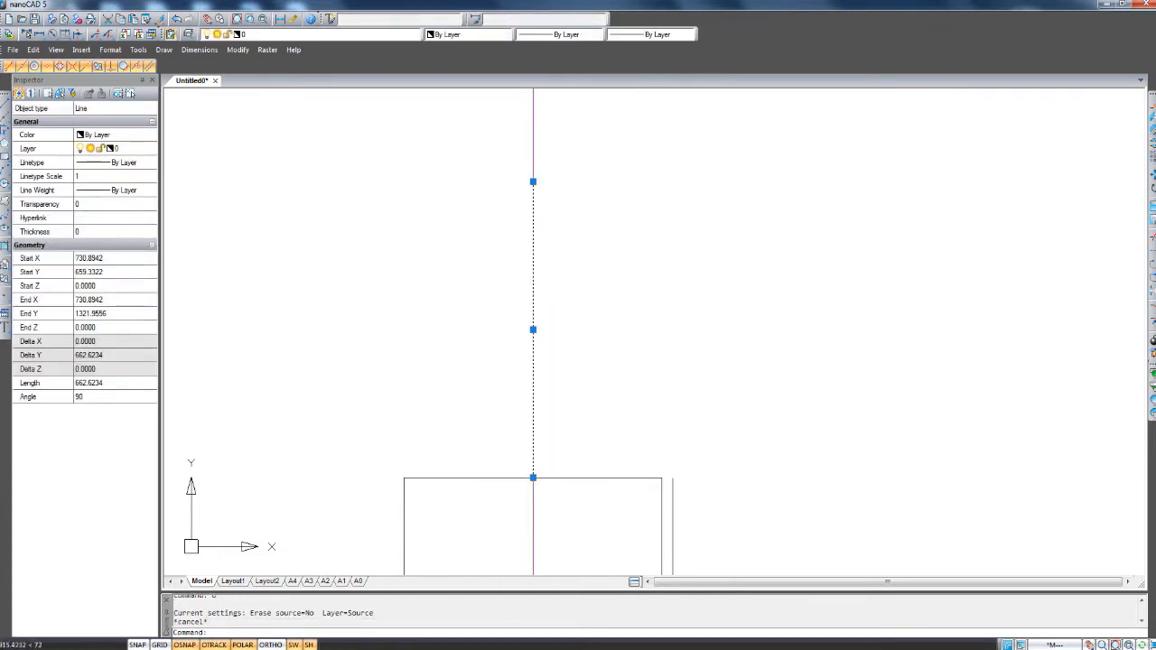
pyautogui.write('o')
pyautogui.press('Return')
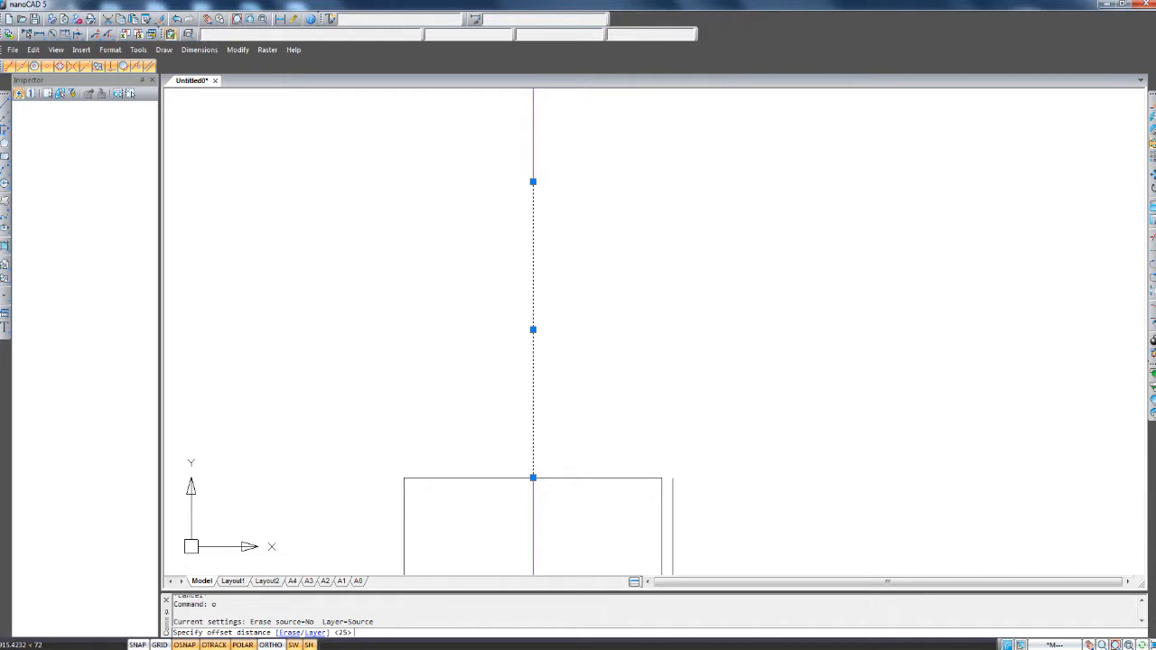
pyautogui.press('Return')
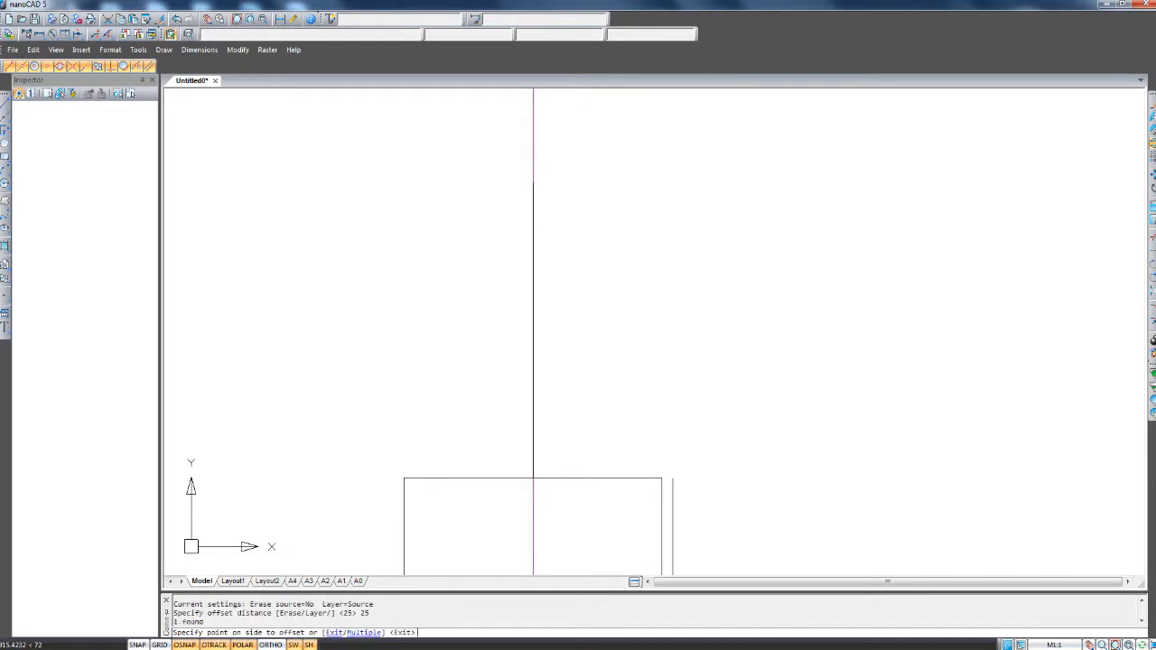
pyautogui.click(580, 291)
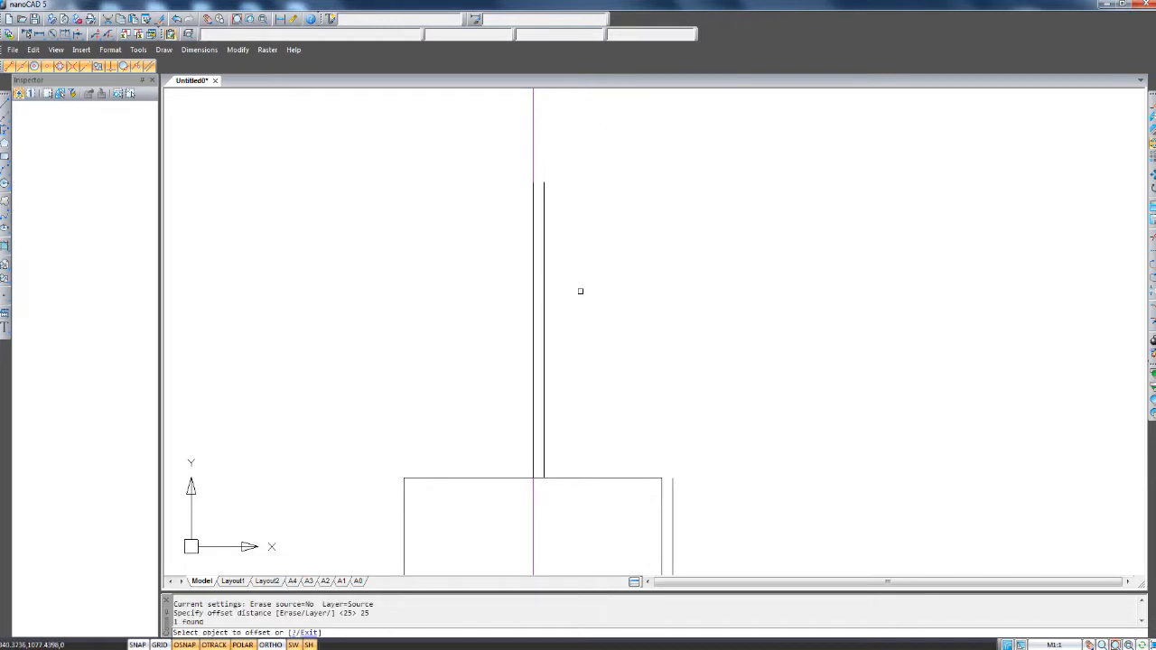
pyautogui.click(494, 298)
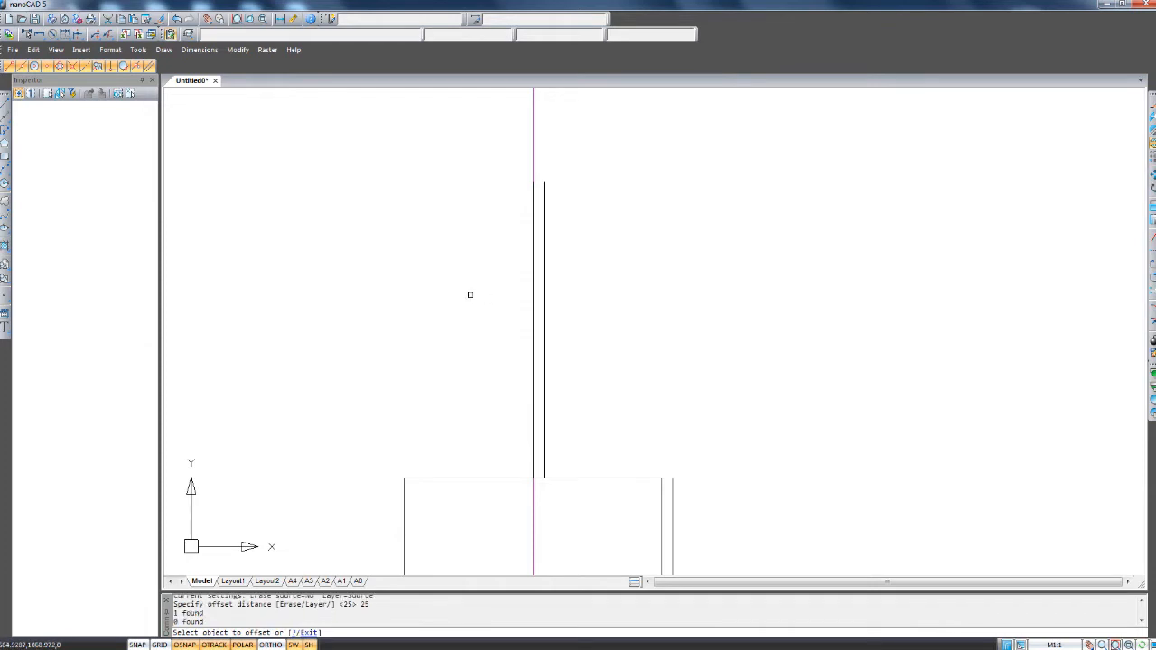
pyautogui.click(469, 294)
pyautogui.moveTo(493, 301); pyautogui.dragTo(506, 308, button='middle')
pyautogui.press('Escape')
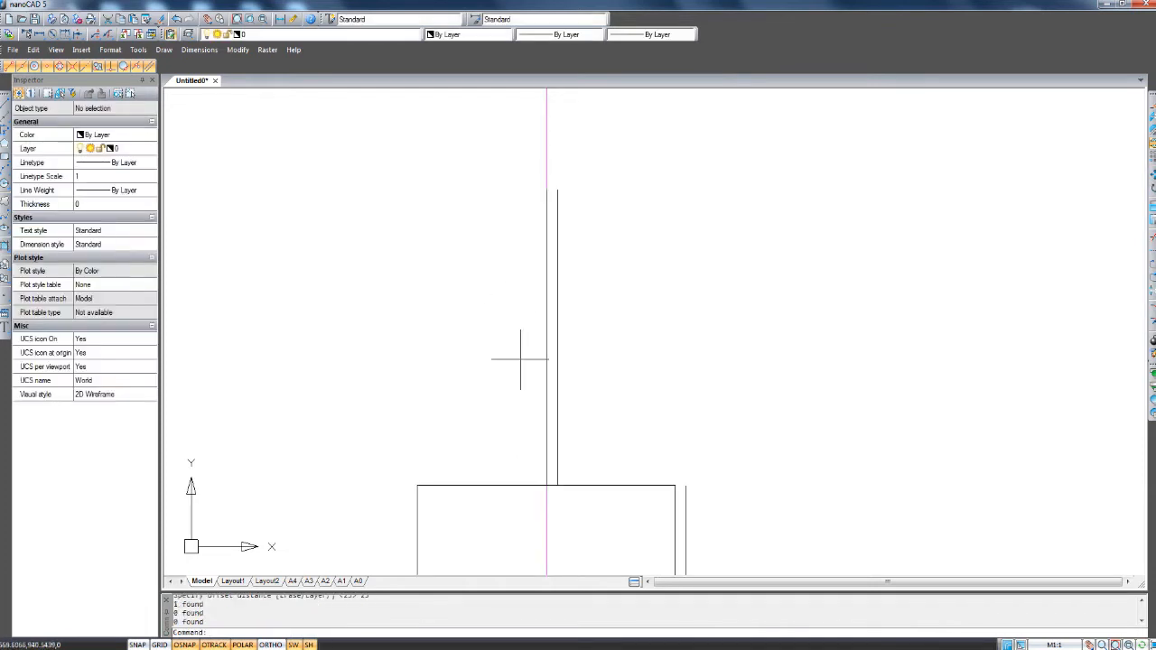
# Try to copy the long magenta centre line 25 units to its left, and undo the copy.
pyautogui.click(525, 497)
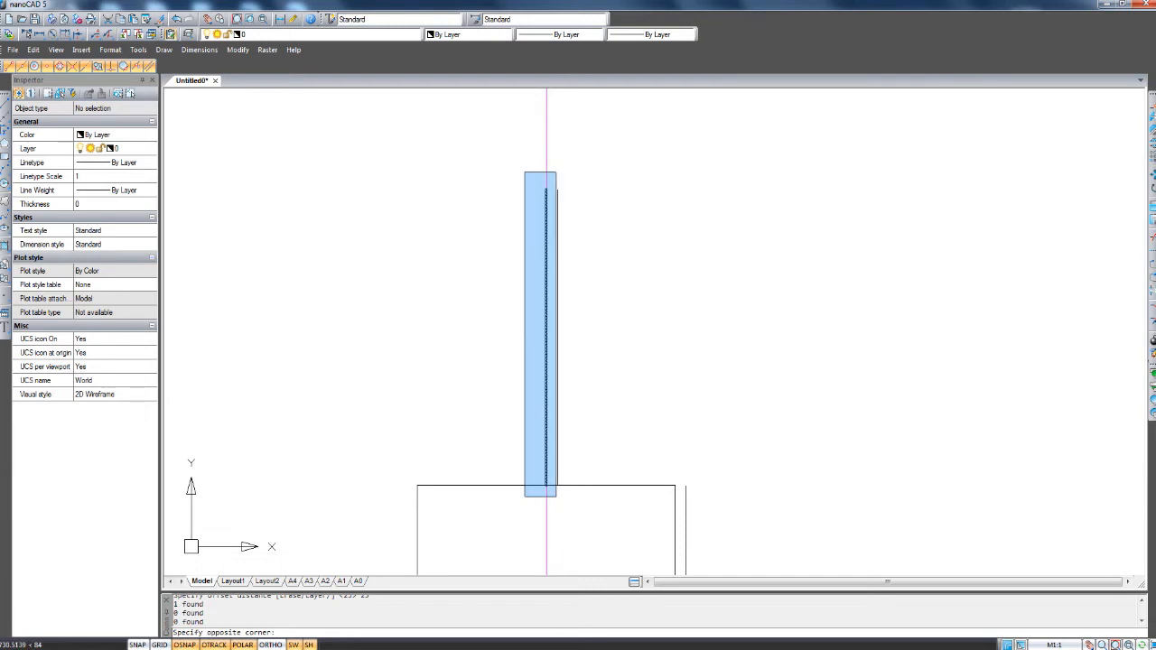
pyautogui.click(551, 176)
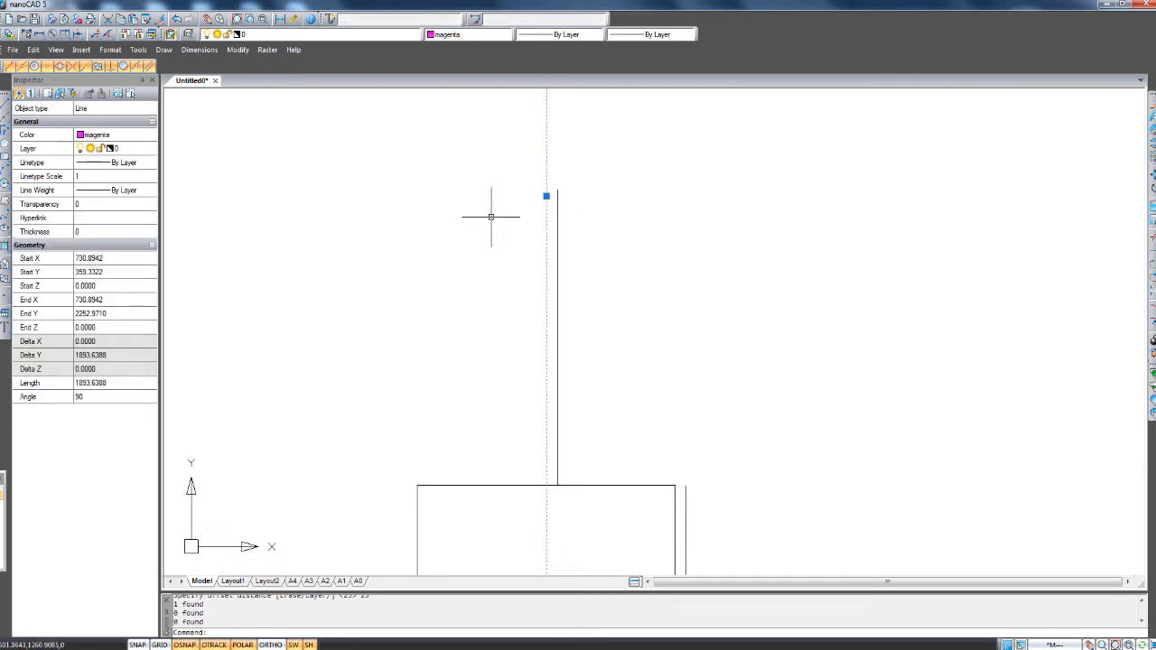
pyautogui.write('co')
pyautogui.press('Return')
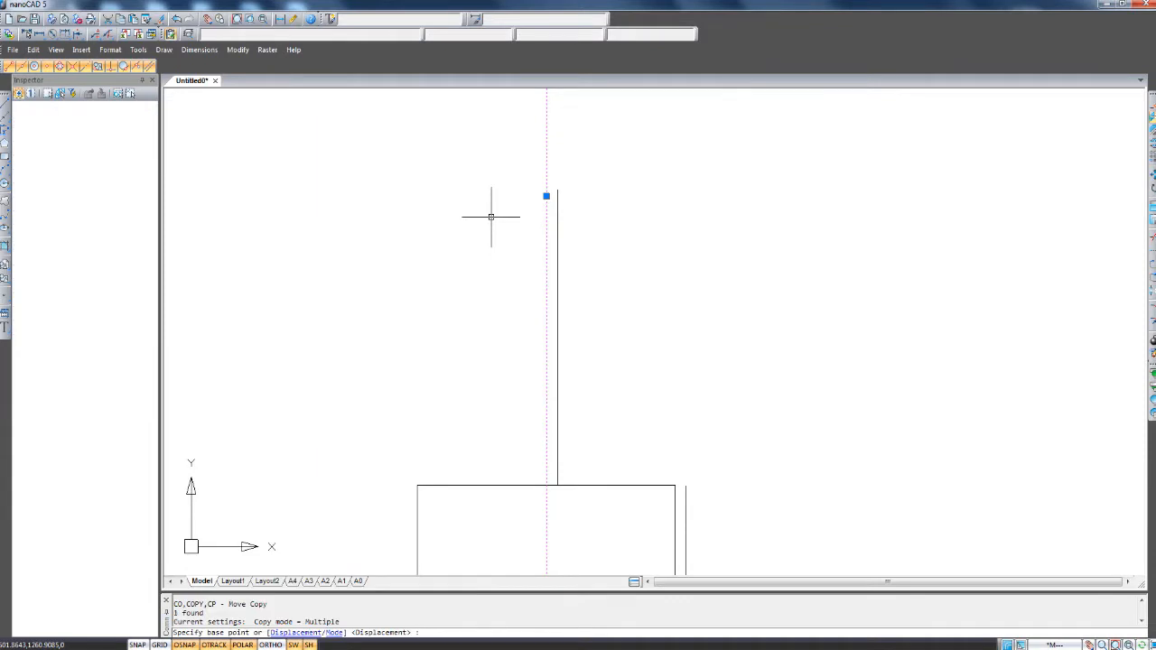
pyautogui.click(515, 276)
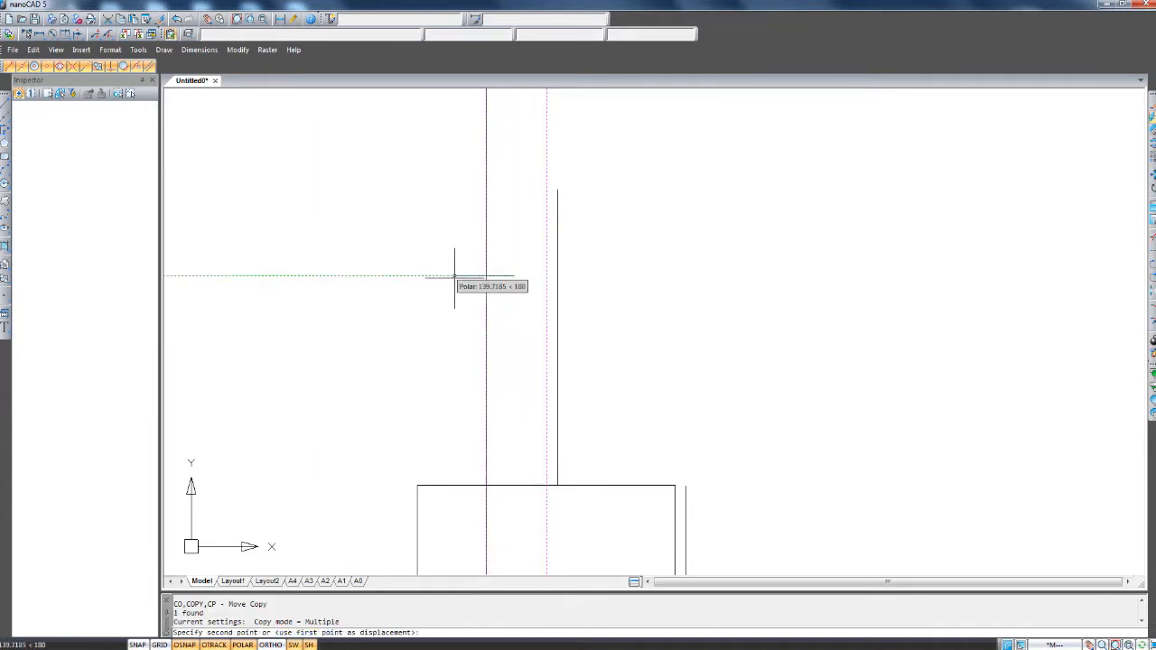
pyautogui.write('25')
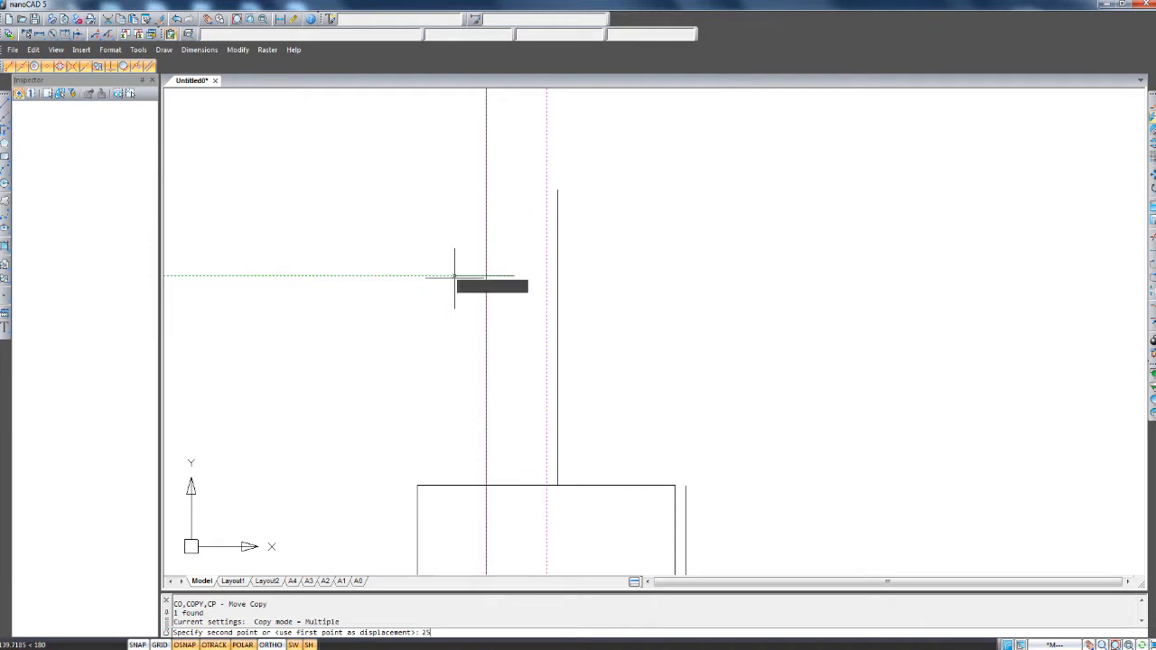
pyautogui.press('Return')
pyautogui.press('Escape')
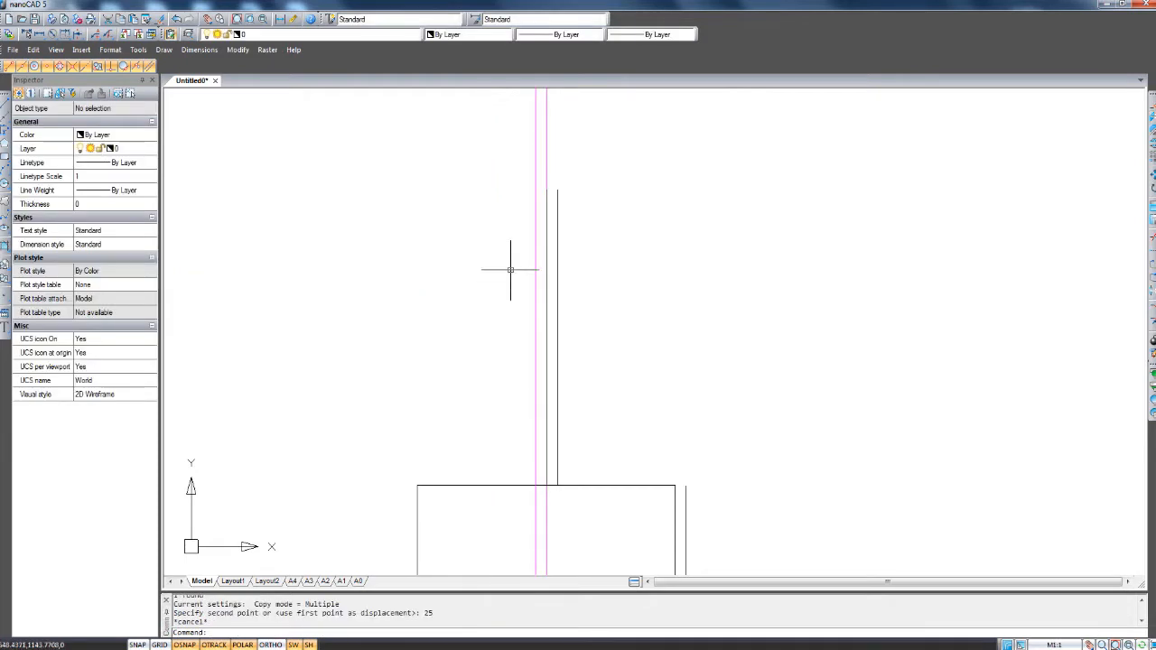
pyautogui.hotkey('ctrl', 'z')
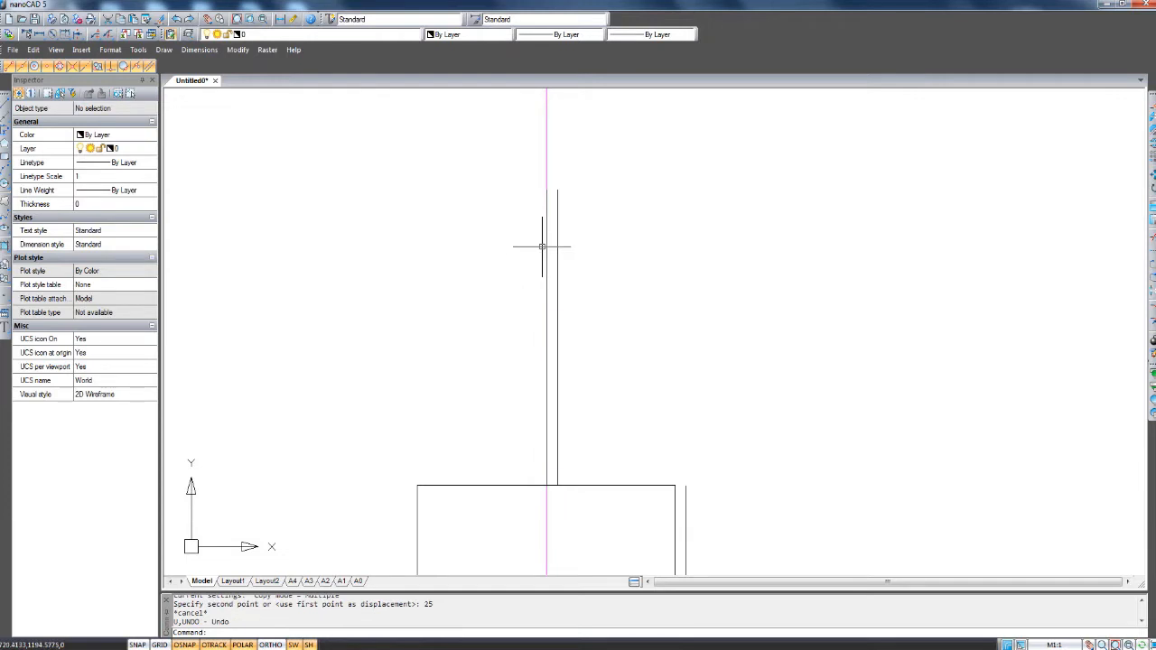
# Copy the short black vertical line on the magenta centre line 25 units to its left and end the copy command.
pyautogui.click(520, 493)
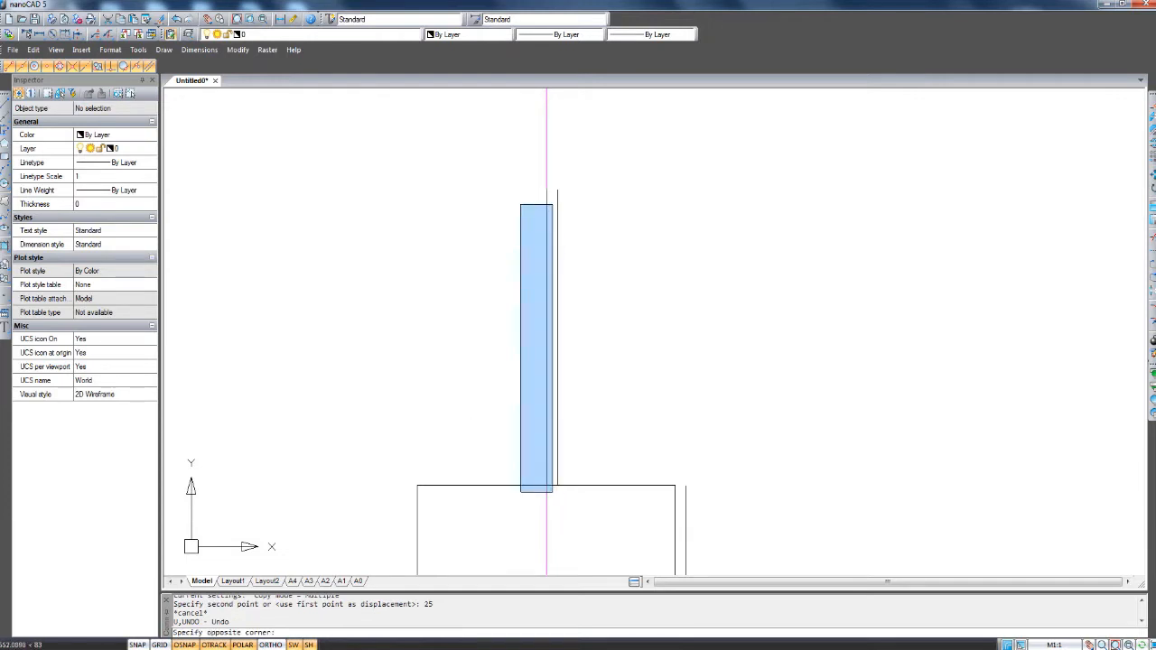
pyautogui.click(557, 173)
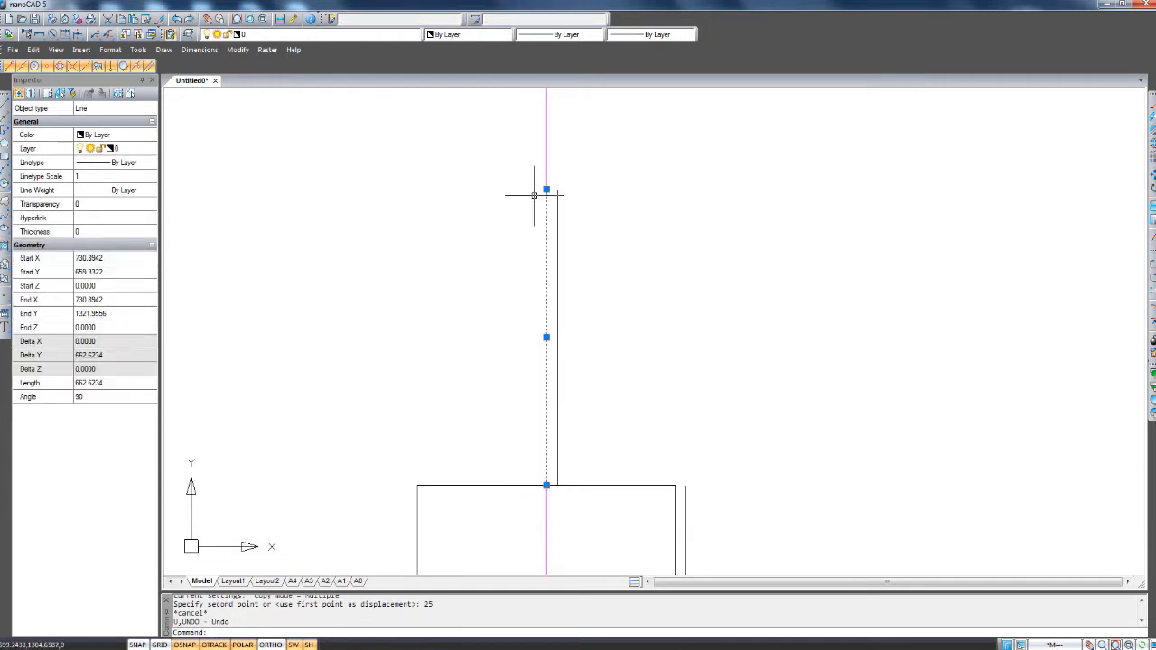
pyautogui.write('co')
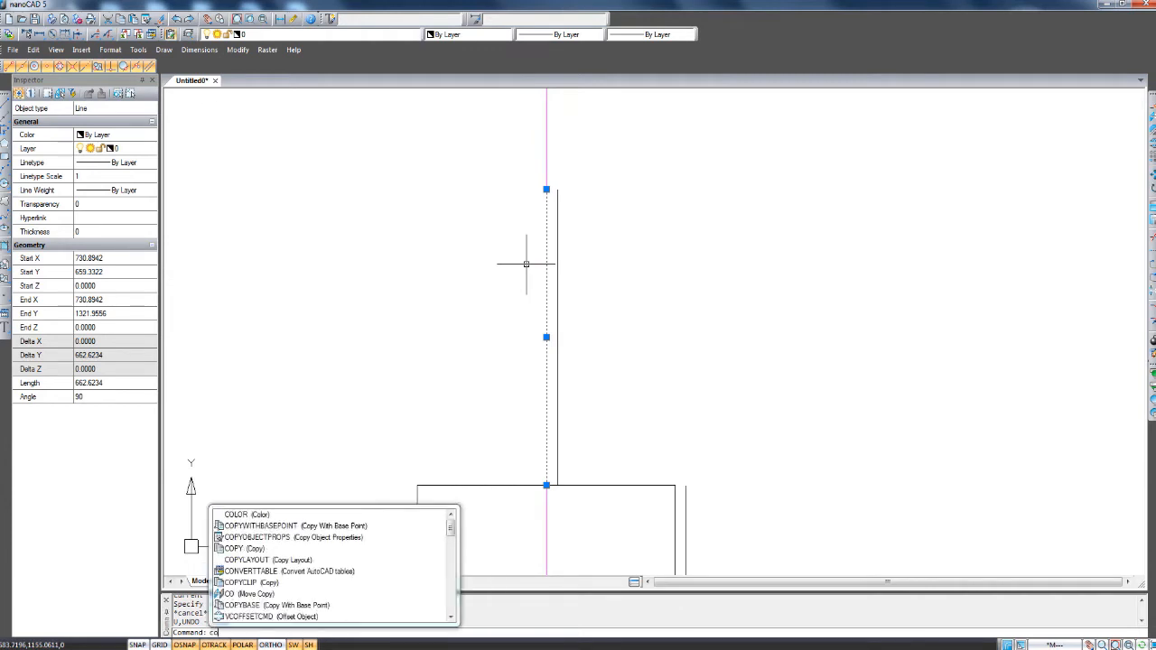
pyautogui.press('Return')
pyautogui.click(525, 264)
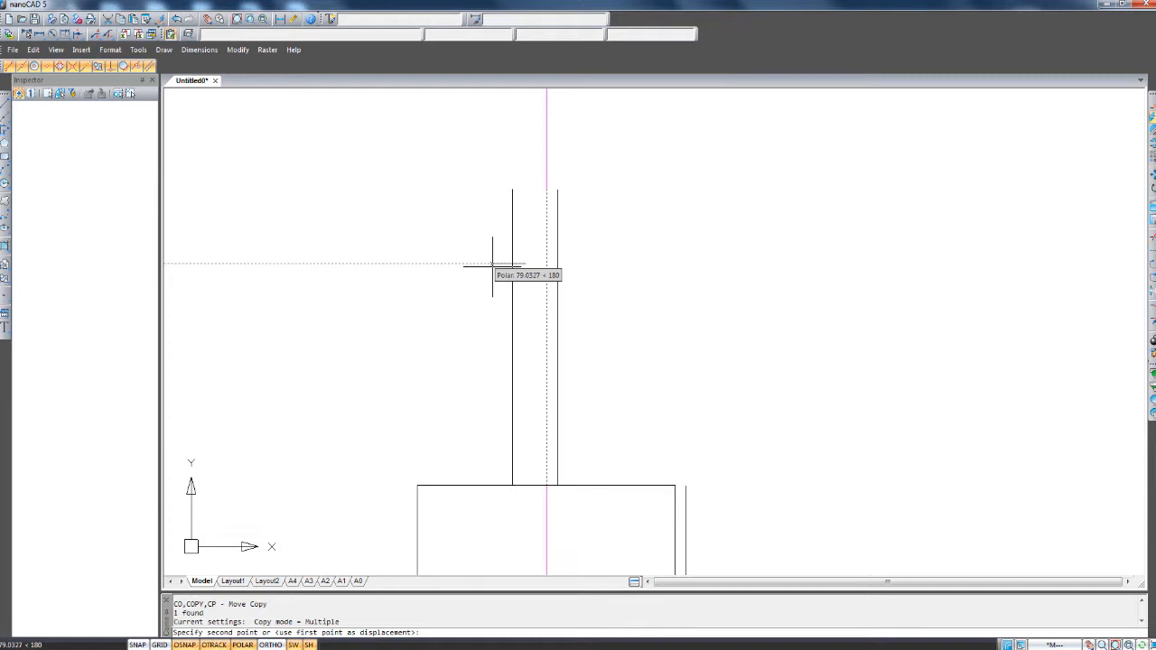
pyautogui.write('25')
pyautogui.press('Return')
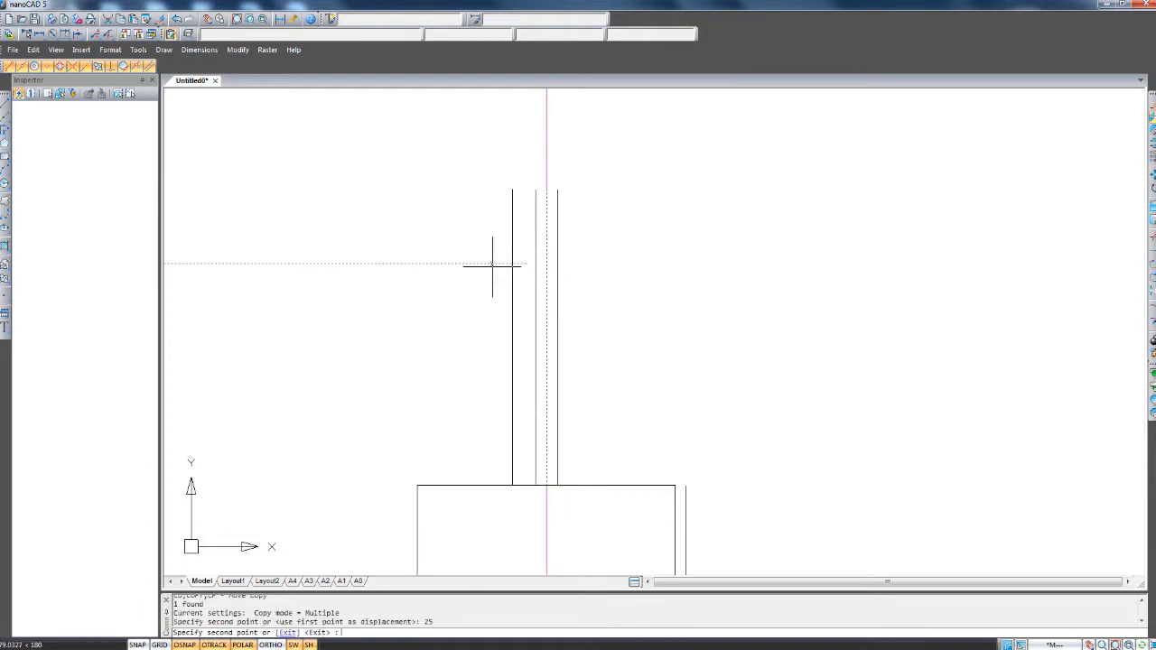
pyautogui.press('Escape')
pyautogui.press('Escape')
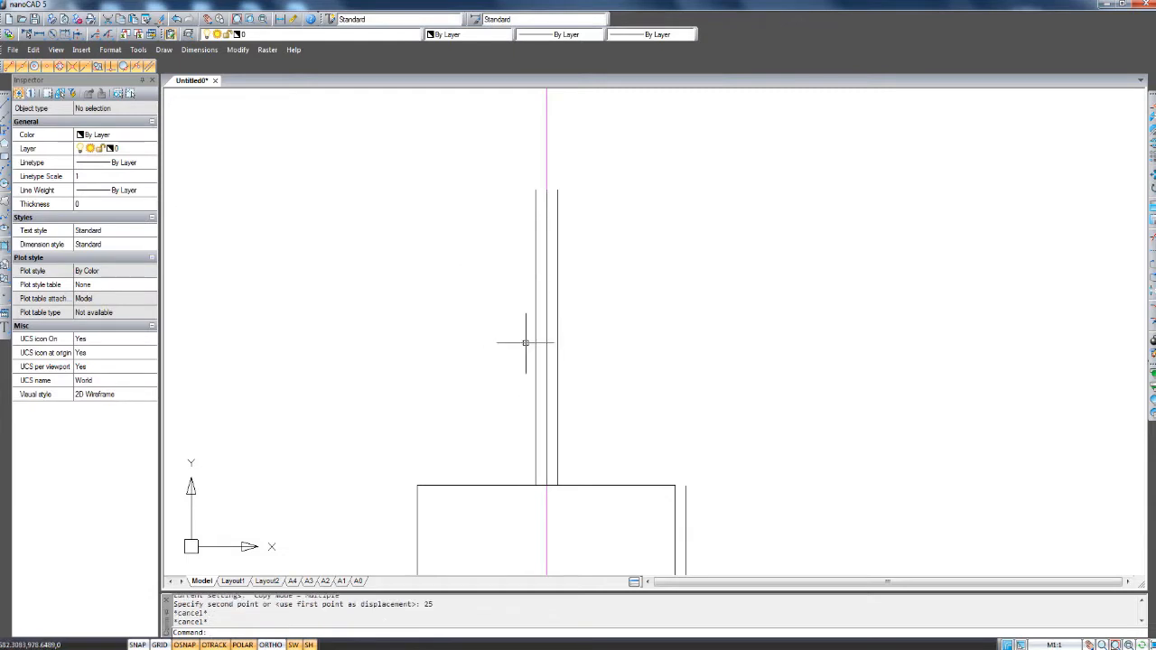
pyautogui.moveTo(532, 384); pyautogui.dragTo(563, 367, button='middle')
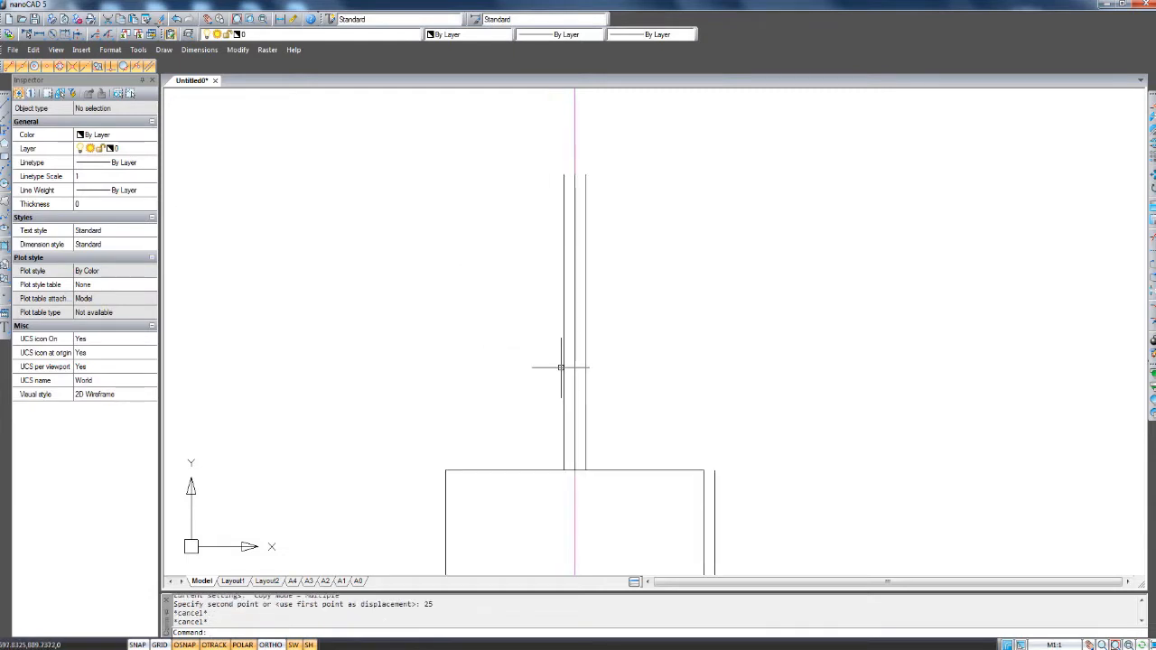
pyautogui.scroll(1, 564, 353)
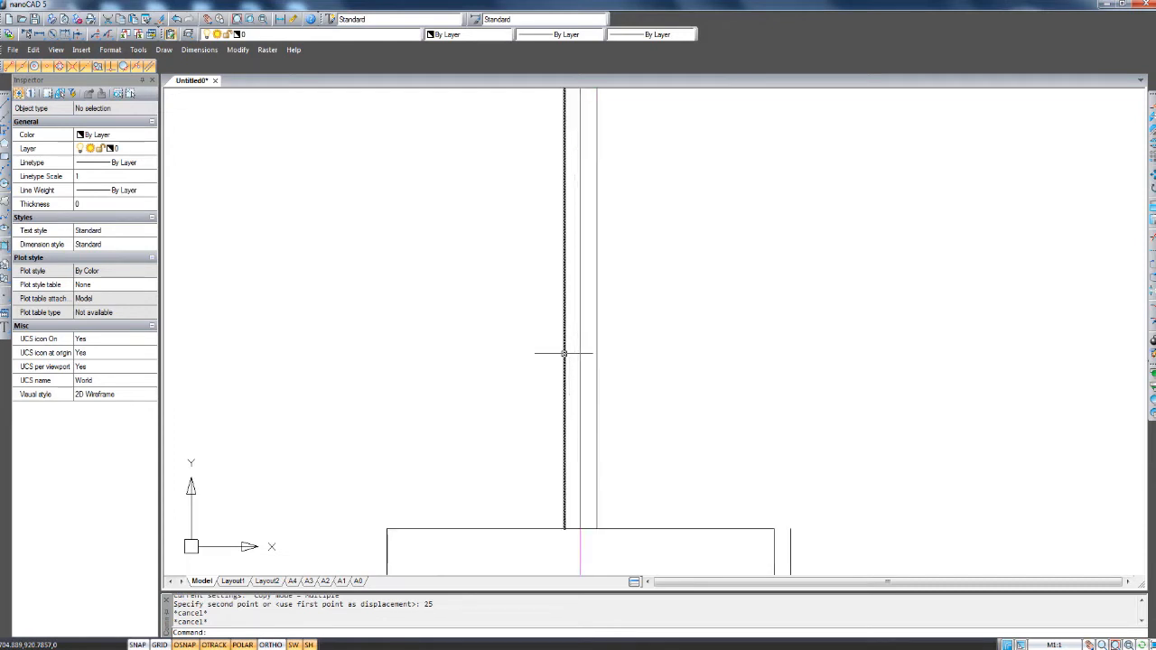
pyautogui.scroll(-1, 563, 353)
pyautogui.click(563, 353)
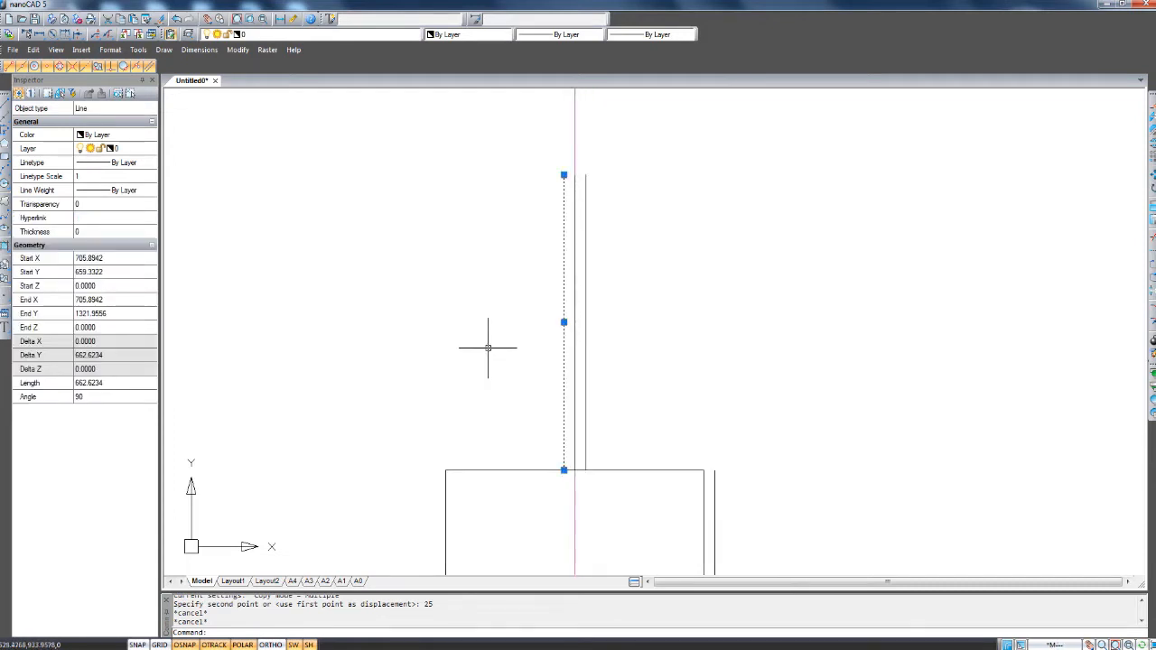
pyautogui.moveTo(673, 359); pyautogui.dragTo(675, 360, button='middle')
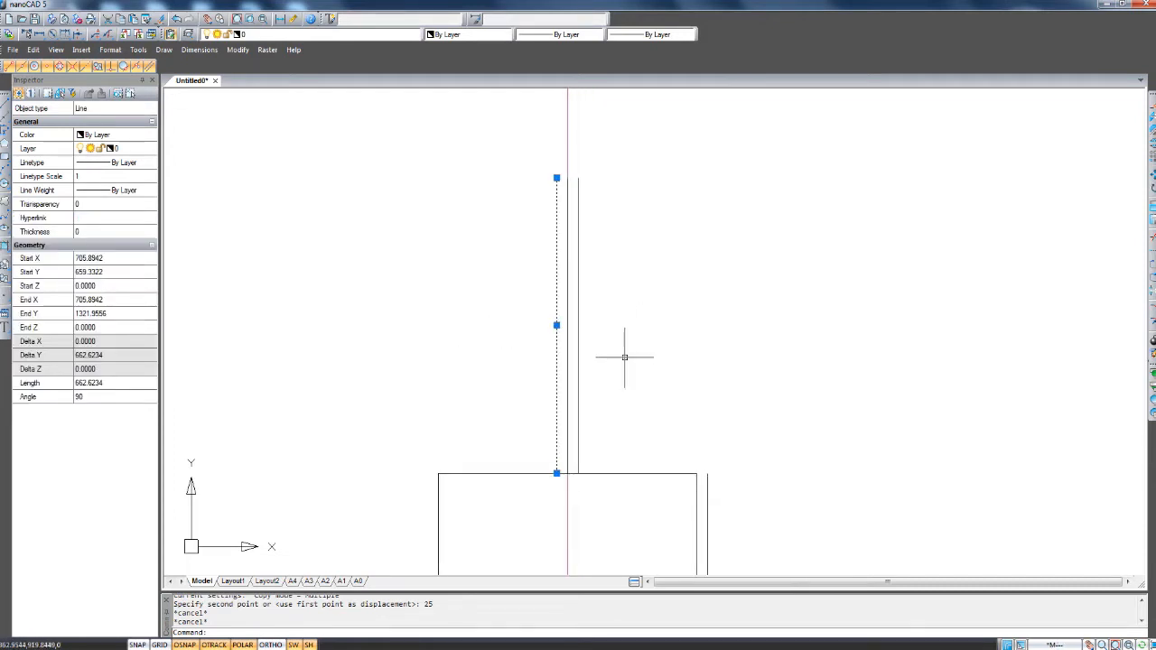
pyautogui.scroll(1, 632, 353)
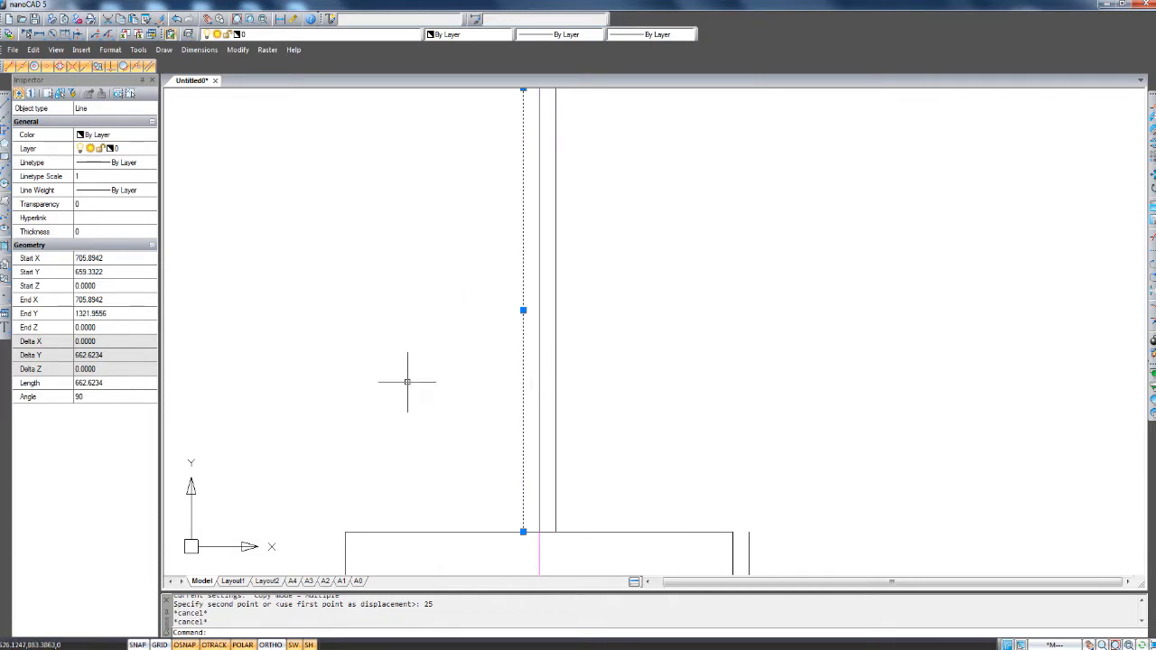
pyautogui.press('Escape')
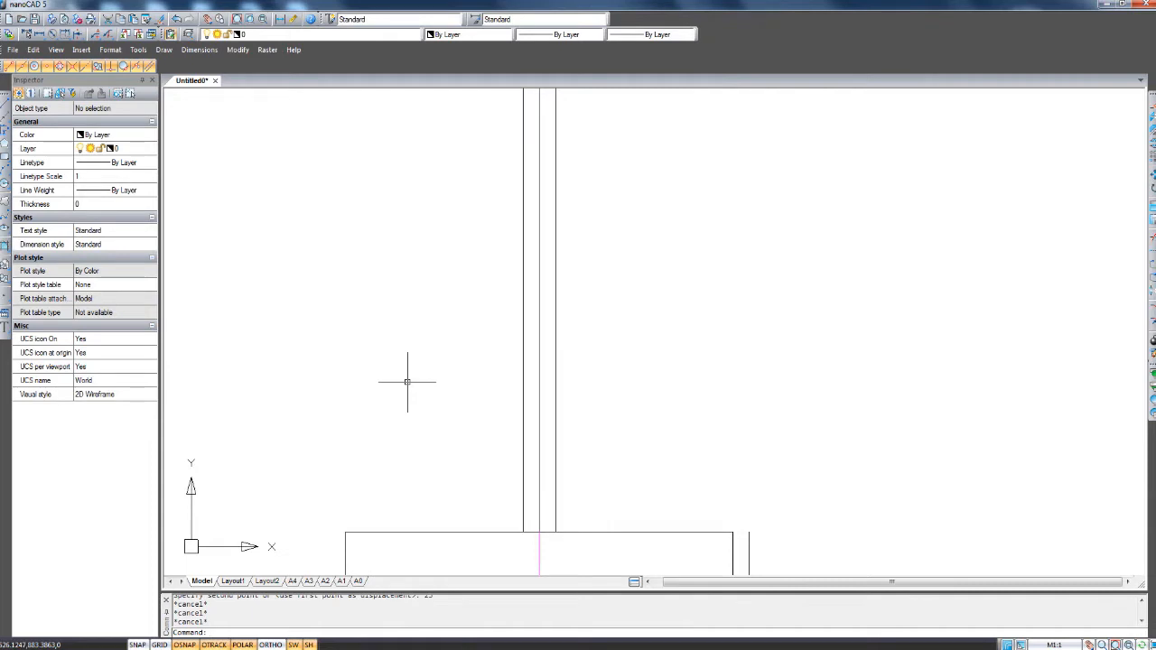
# Offset the leftmost of the three short vertical wall lines 102.5 units outward to its left.
pyautogui.click(524, 356)
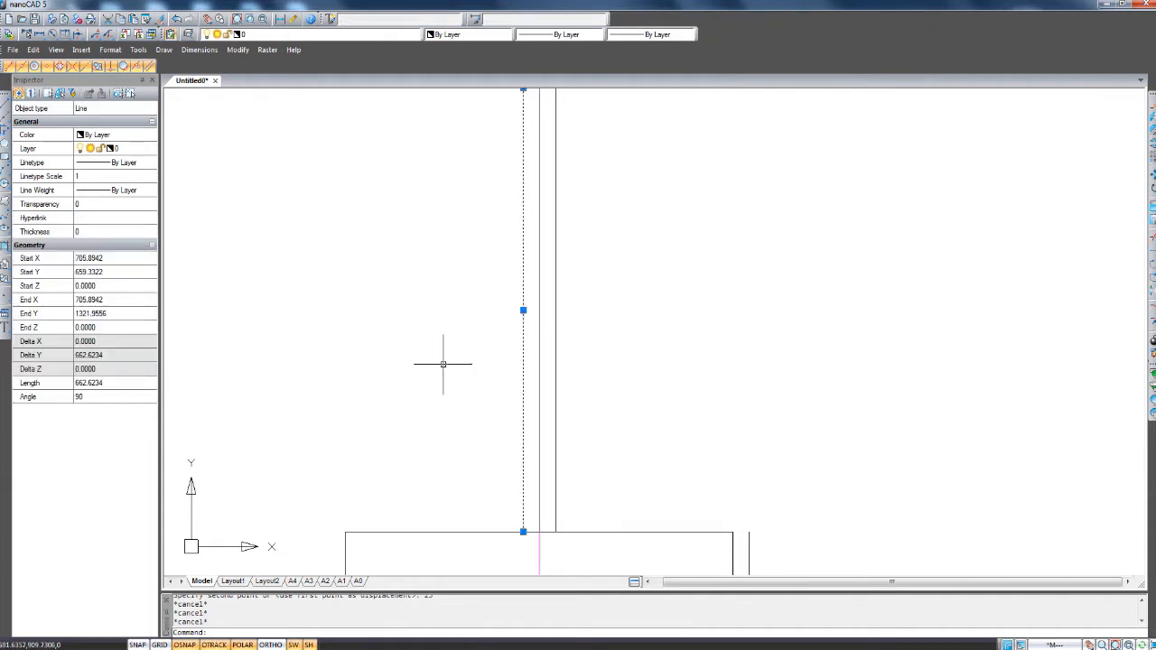
pyautogui.write('o')
pyautogui.press('Return')
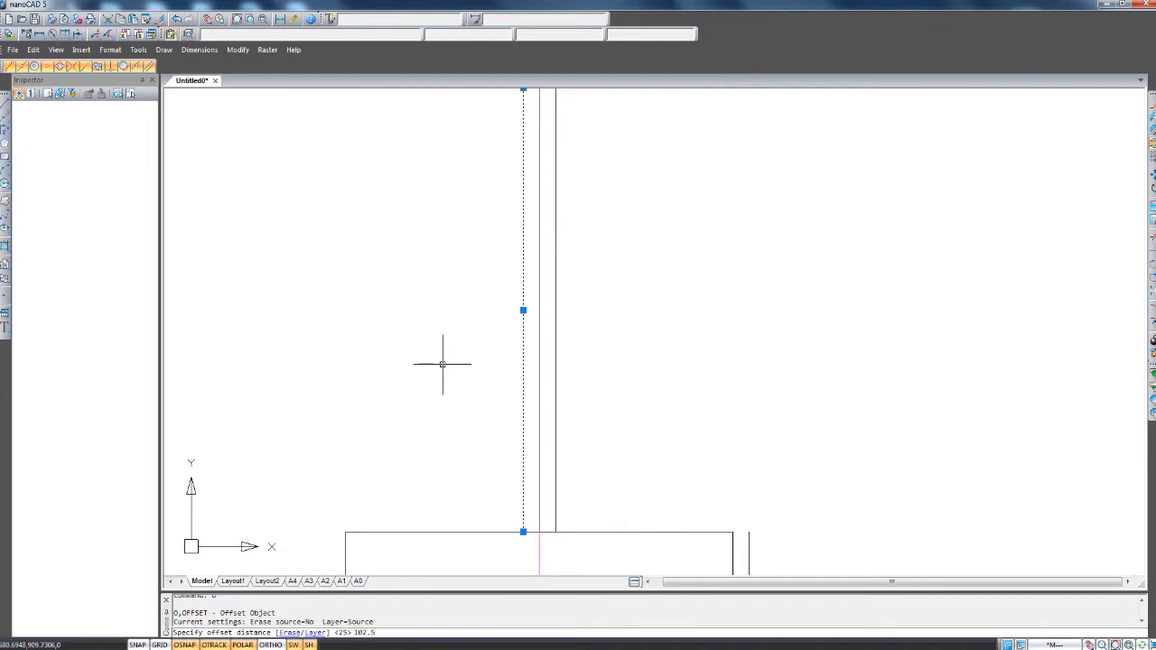
pyautogui.write('102.5')
pyautogui.press('Return')
pyautogui.click(441, 364)
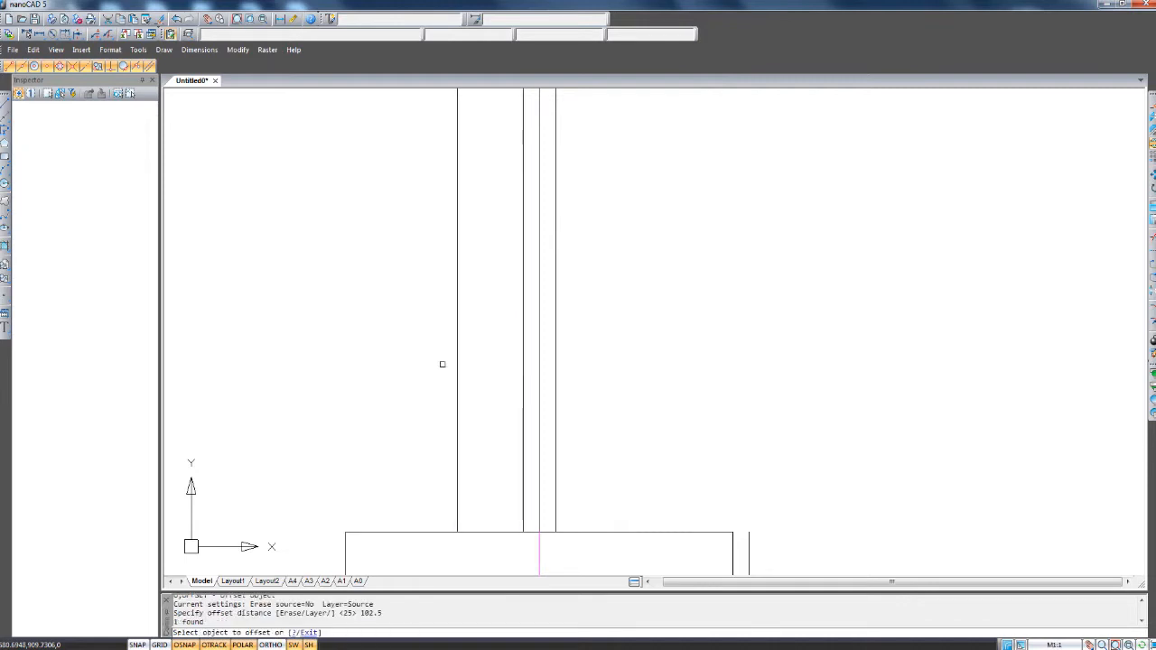
pyautogui.scroll(-1, 374, 364)
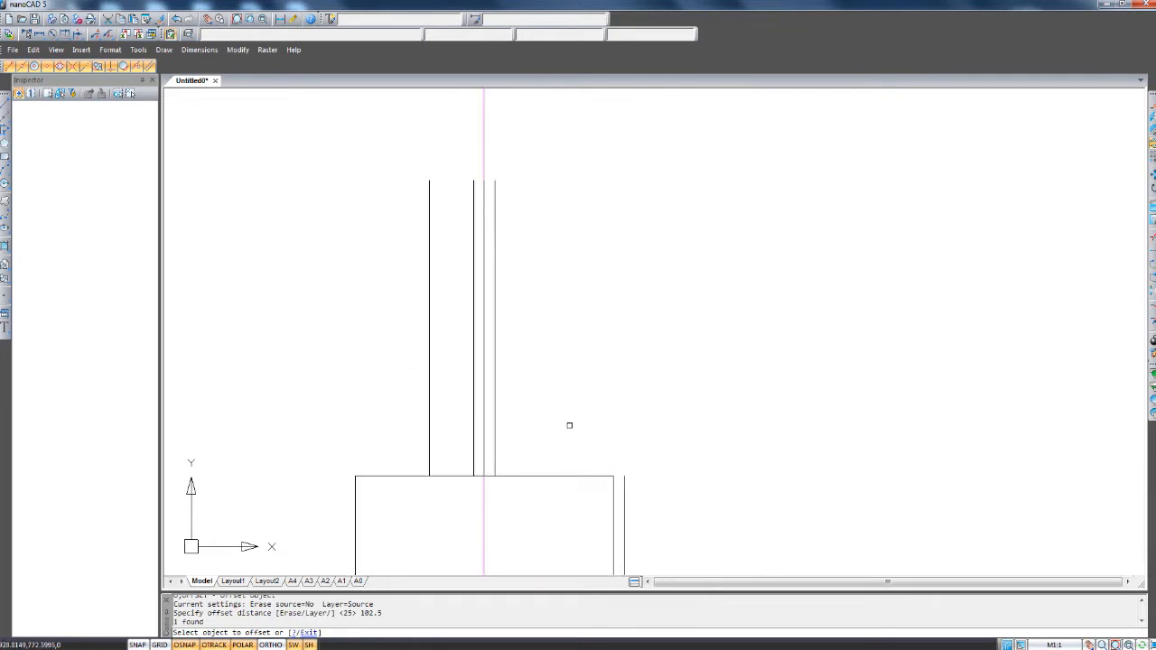
# Offset the rightmost of the short vertical wall lines 100 units outward to its right and leave Offset.
pyautogui.scroll(1, 570, 425)
pyautogui.moveTo(596, 428); pyautogui.dragTo(649, 425, button='middle')
pyautogui.press('Escape')
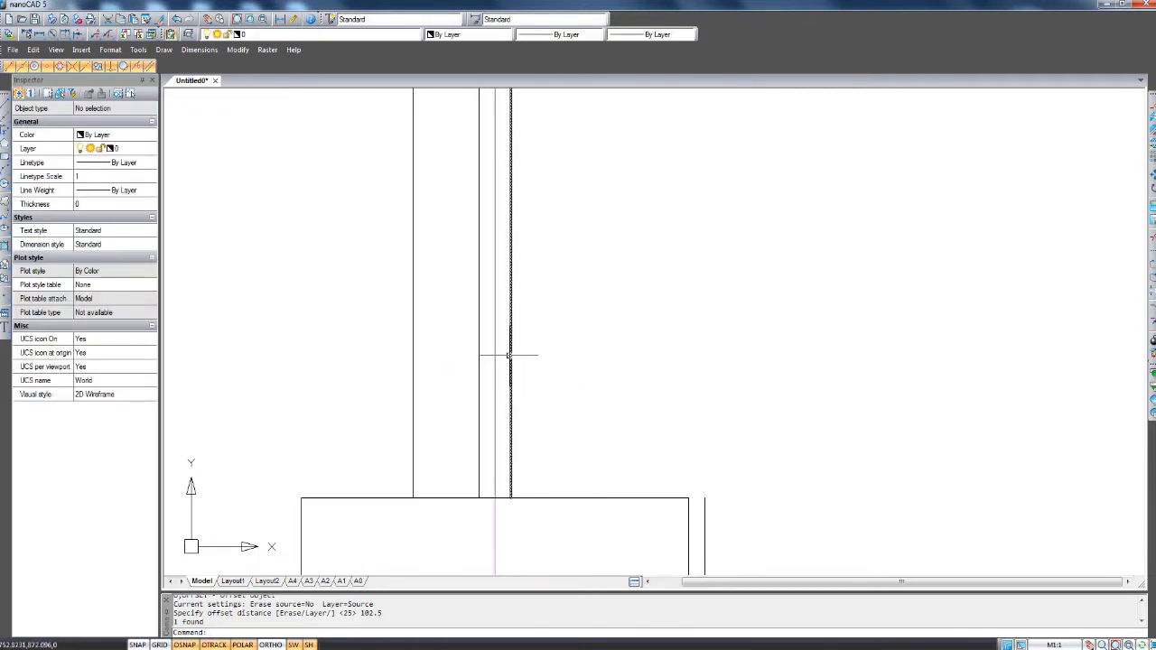
pyautogui.click(512, 354)
pyautogui.write('o')
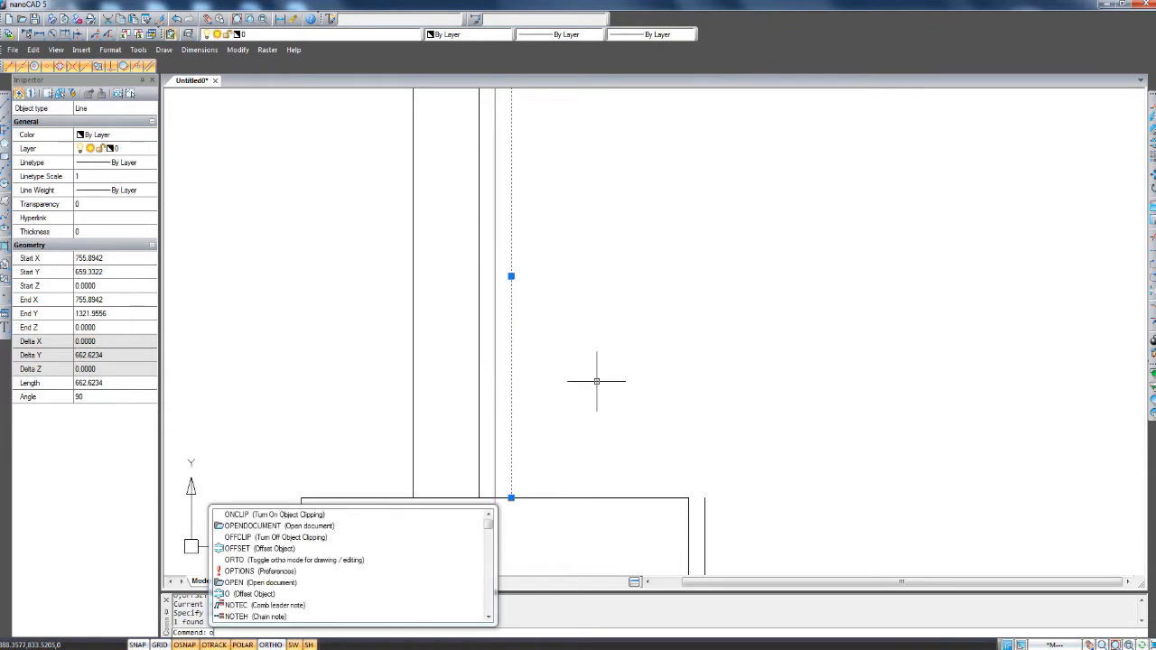
pyautogui.press('Return')
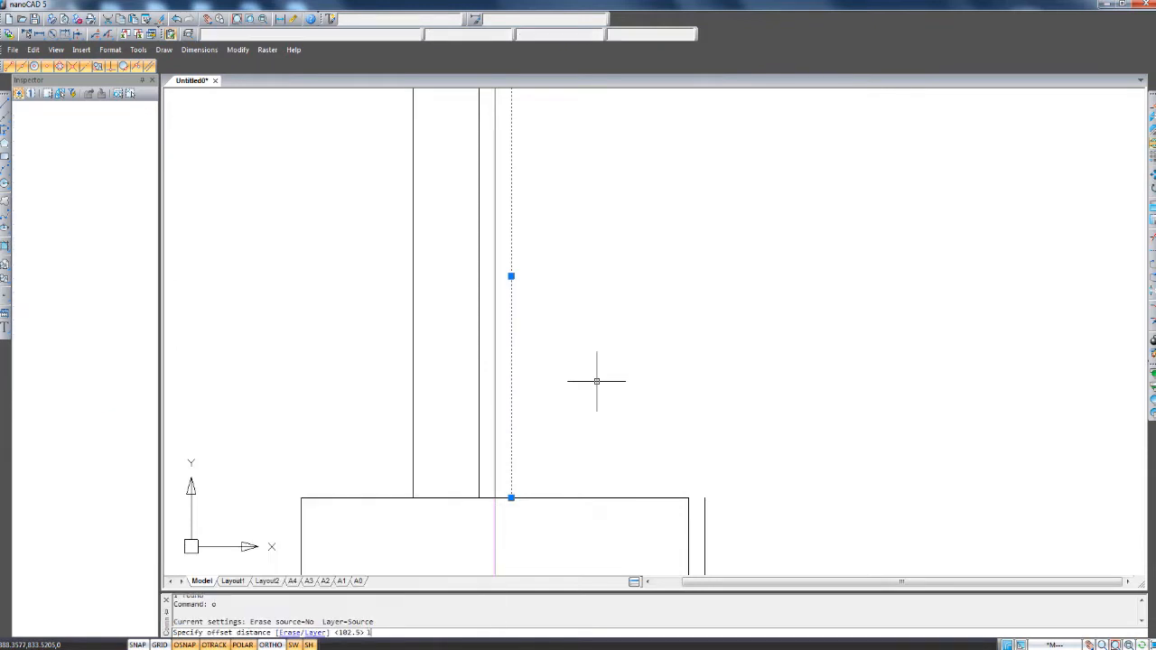
pyautogui.press('Return')
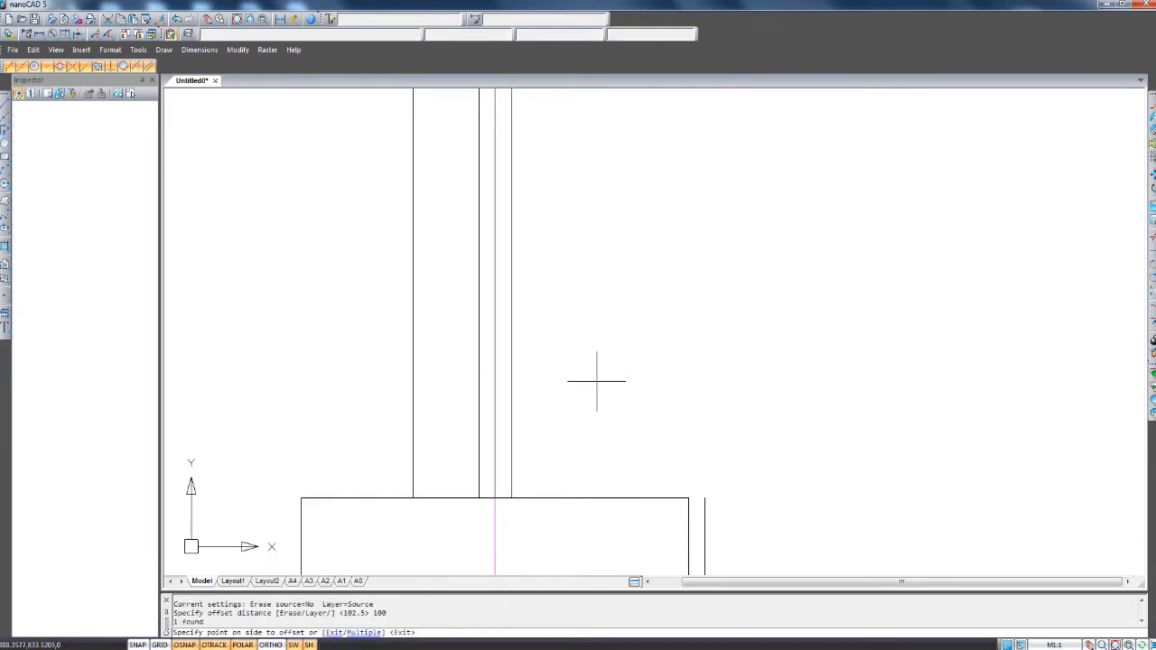
pyautogui.click(596, 381)
pyautogui.press('Return')
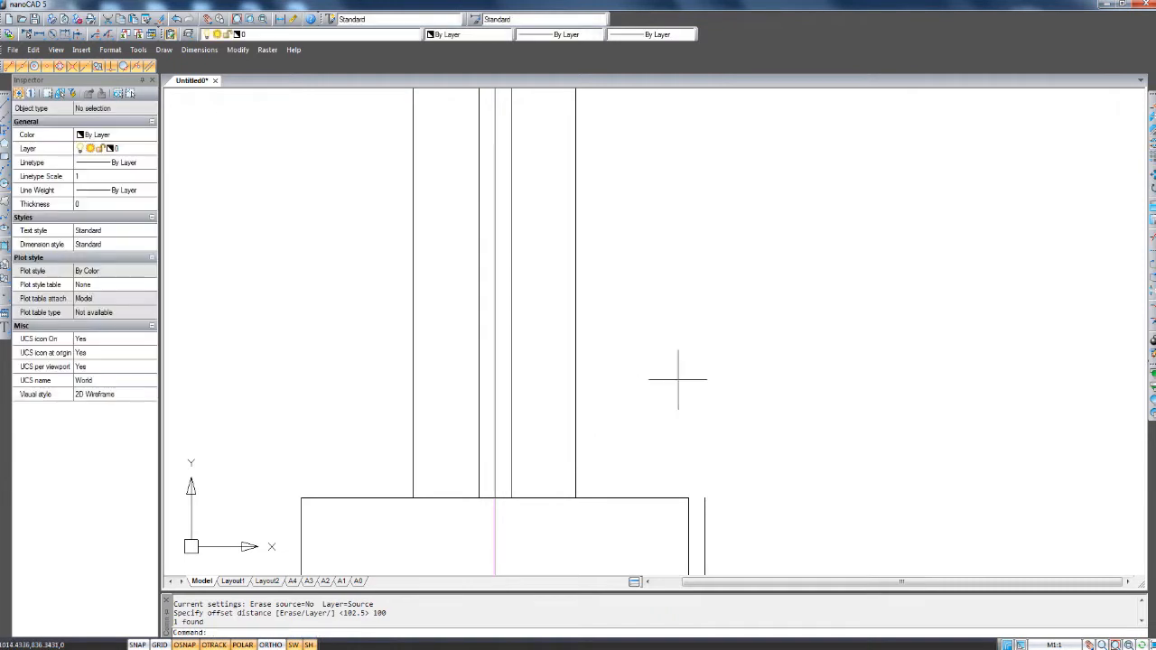
# Try to delete the short black vertical line on the magenta centre line, and undo the deletion.
pyautogui.scroll(-3, 606, 426)
pyautogui.moveTo(607, 425); pyautogui.dragTo(606, 430, button='middle')
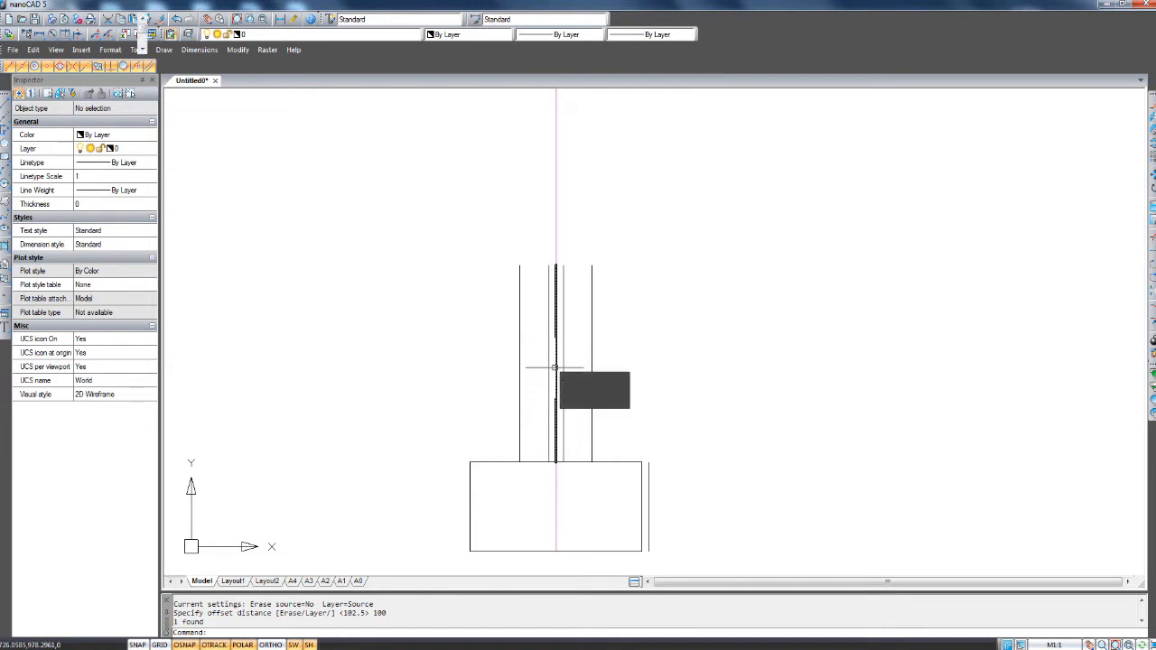
pyautogui.click(555, 368)
pyautogui.press('Delete')
pyautogui.hotkey('ctrl', 'z')
pyautogui.scroll(3, 563, 393)
pyautogui.click(566, 398)
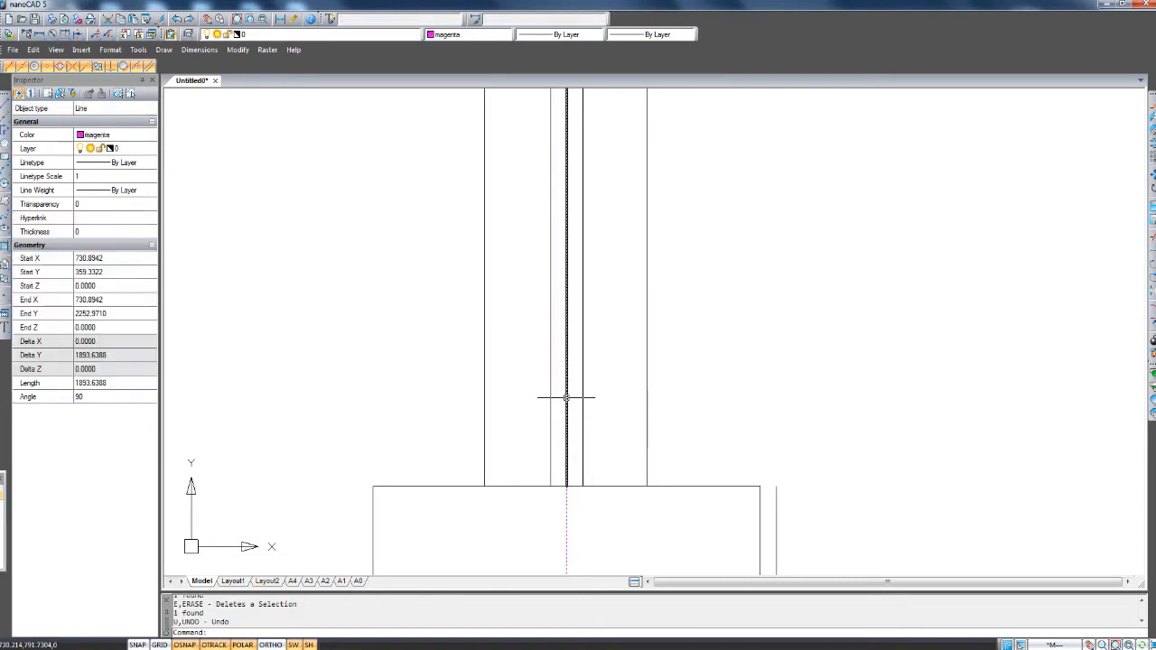
pyautogui.press('Escape')
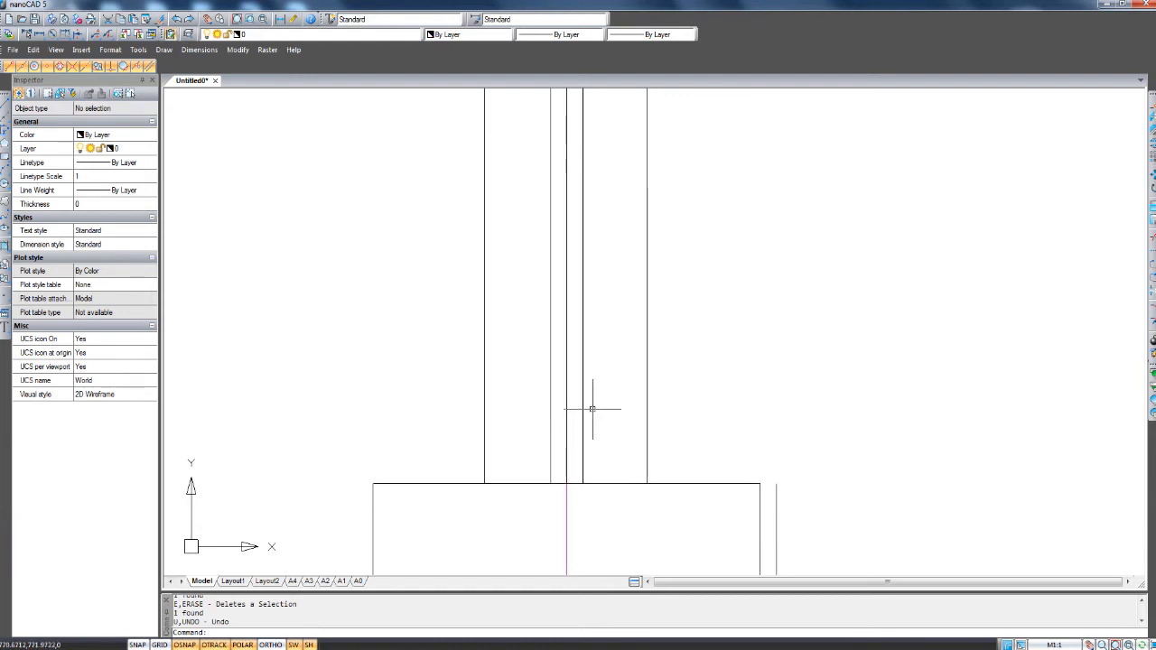
pyautogui.scroll(-2, 594, 400)
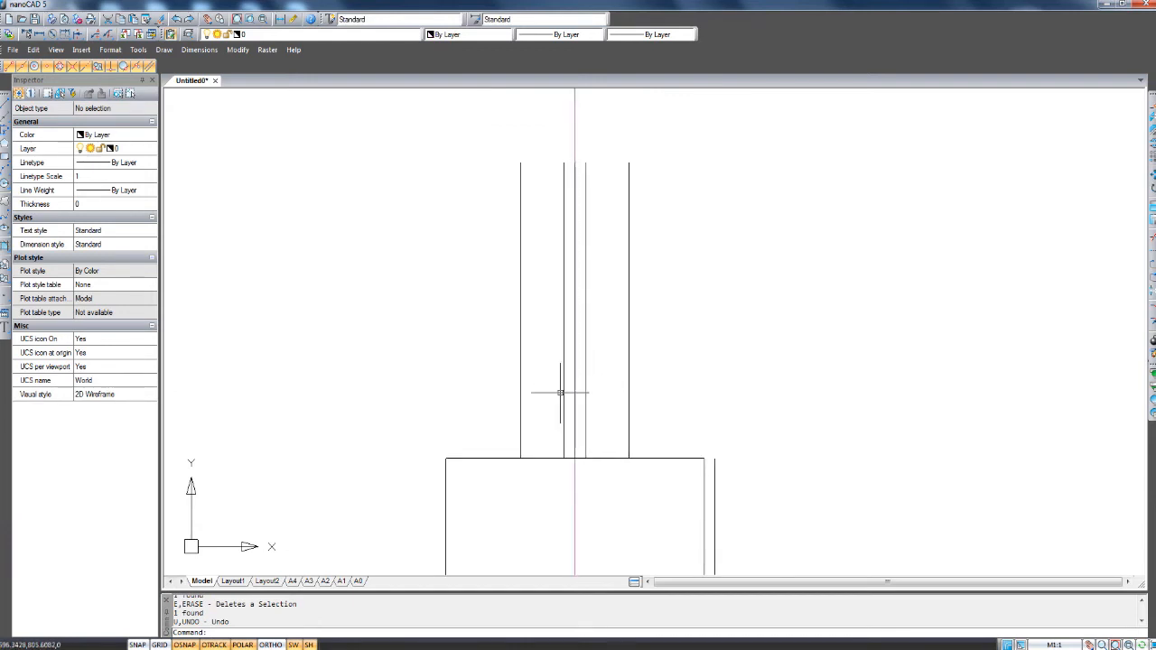
pyautogui.scroll(2, 533, 444)
pyautogui.scroll(2, 533, 444)
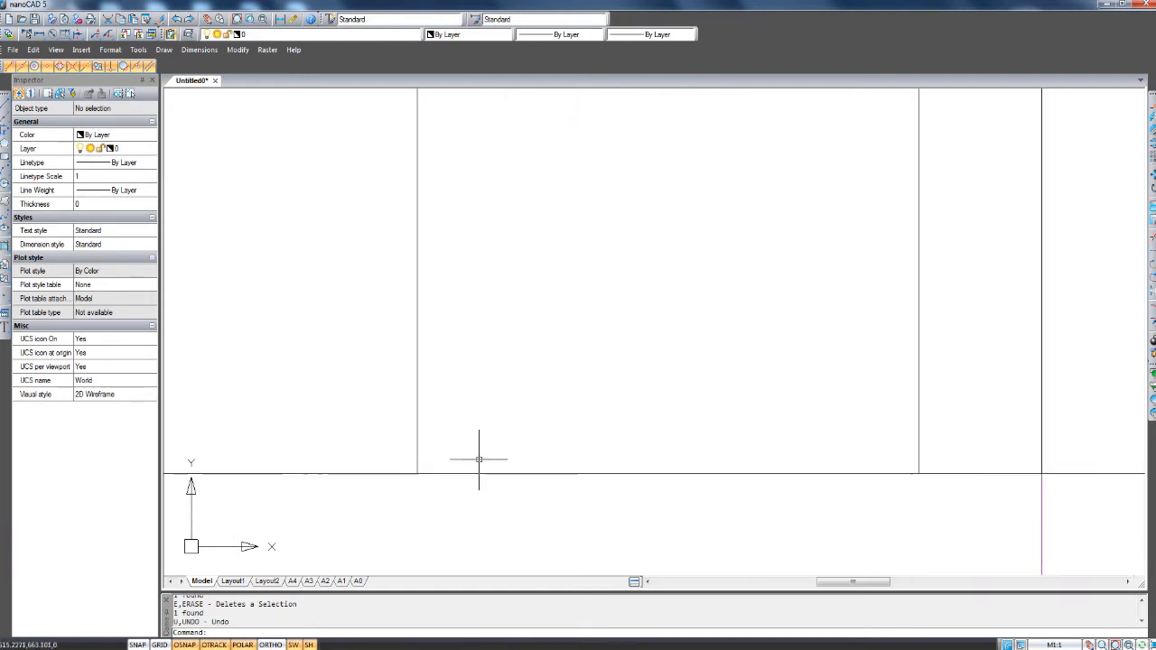
pyautogui.click(6, 104)
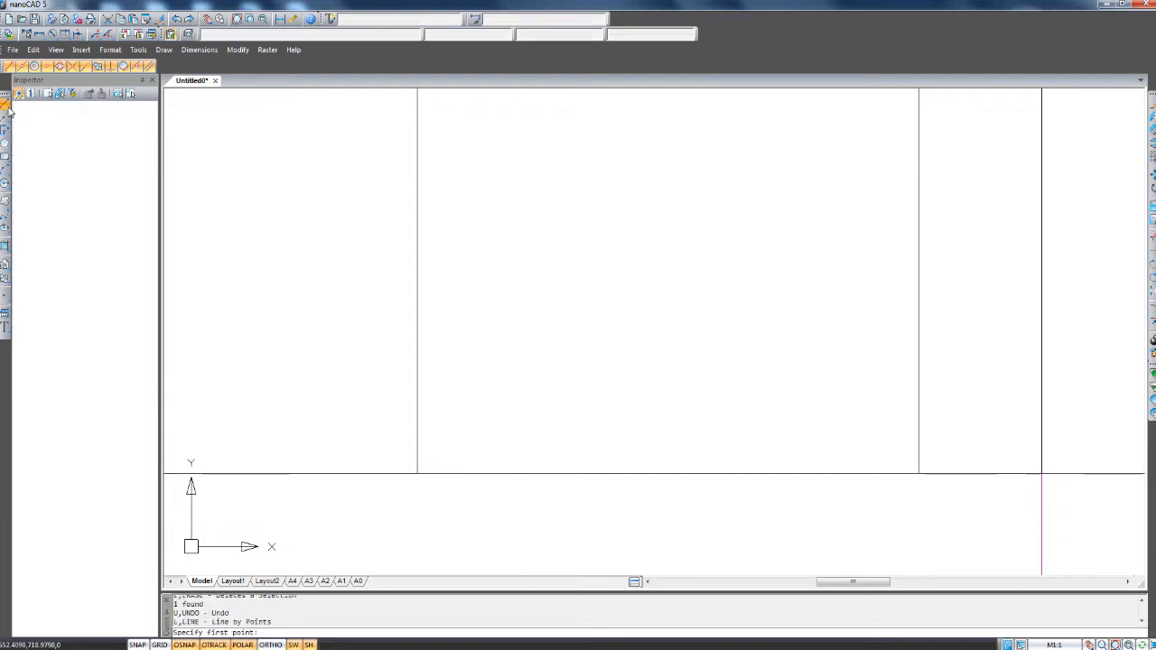
pyautogui.click(419, 472)
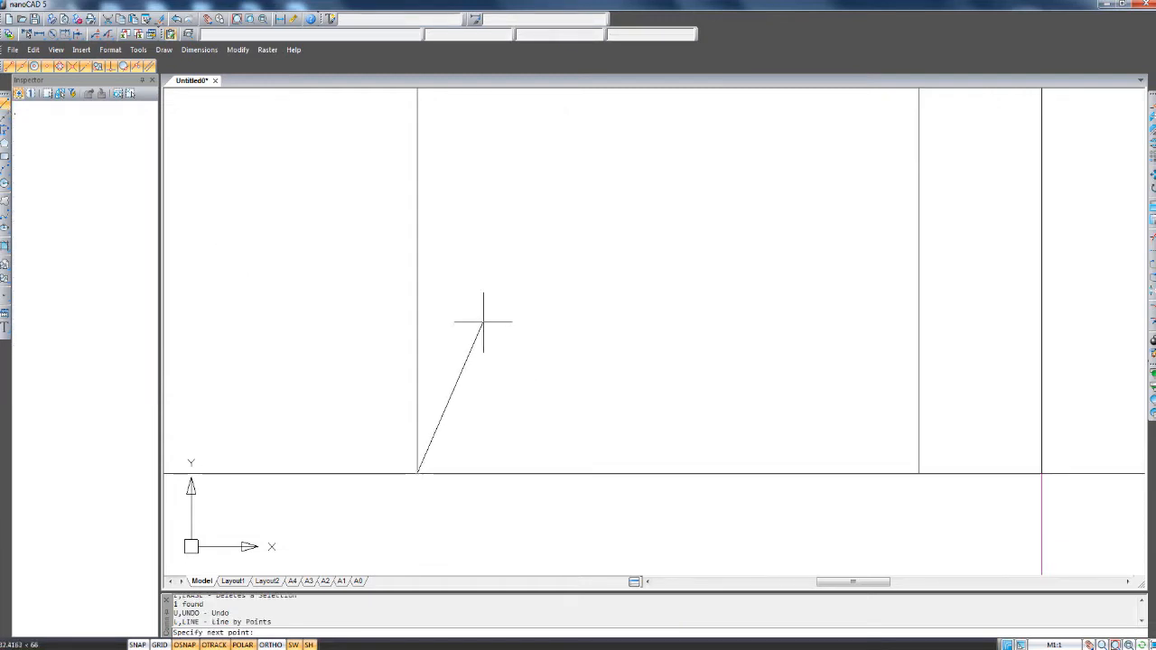
pyautogui.scroll(-3, 428, 343)
pyautogui.scroll(2, 431, 345)
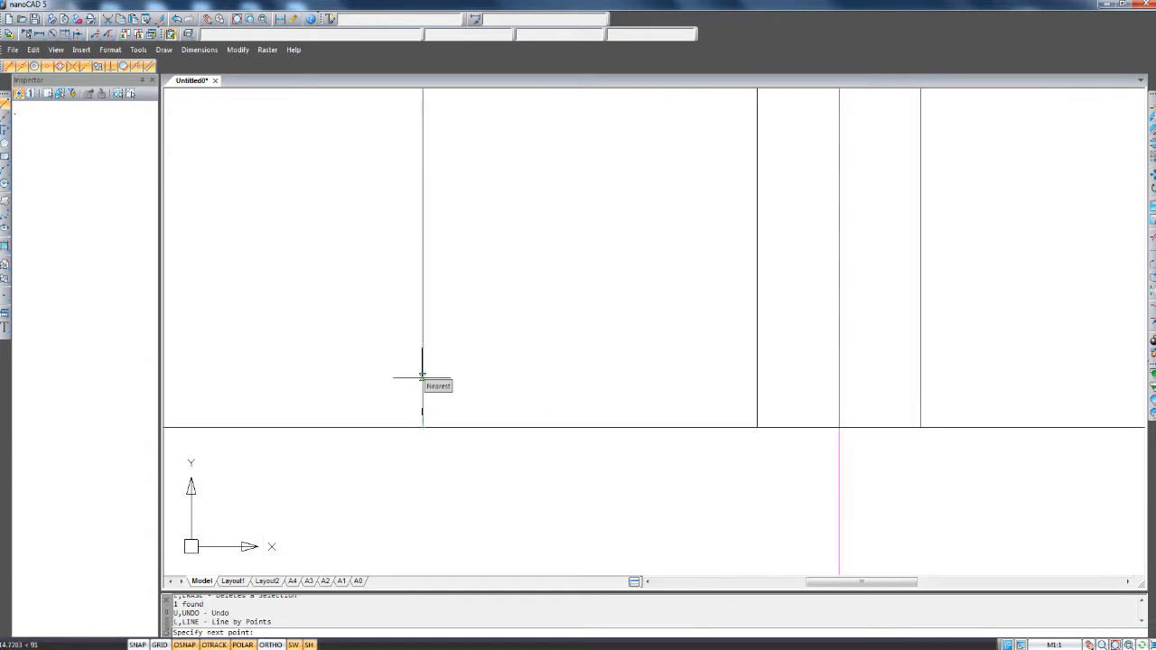
pyautogui.moveTo(437, 385); pyautogui.dragTo(630, 396, button='middle')
pyautogui.press('Escape')
pyautogui.scroll(1, 499, 382)
pyautogui.scroll(-6, 501, 382)
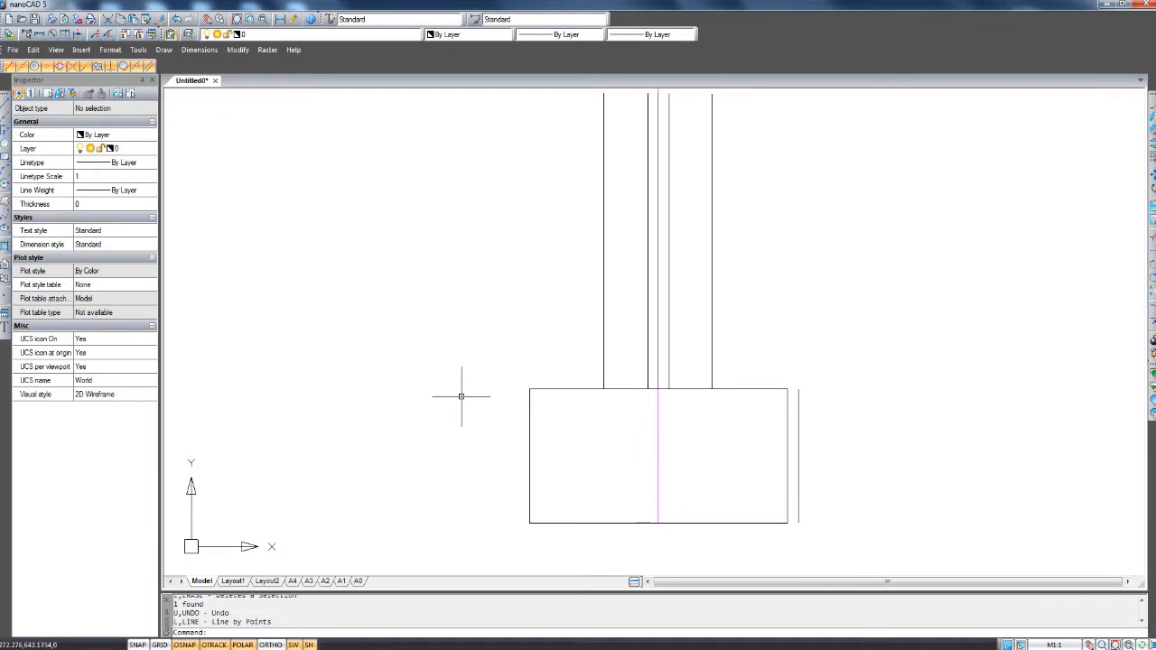
# Draw a closed rectangle of lines 102.5 units wide and 10 units high in the empty area left of the wall.
pyautogui.click(6, 103)
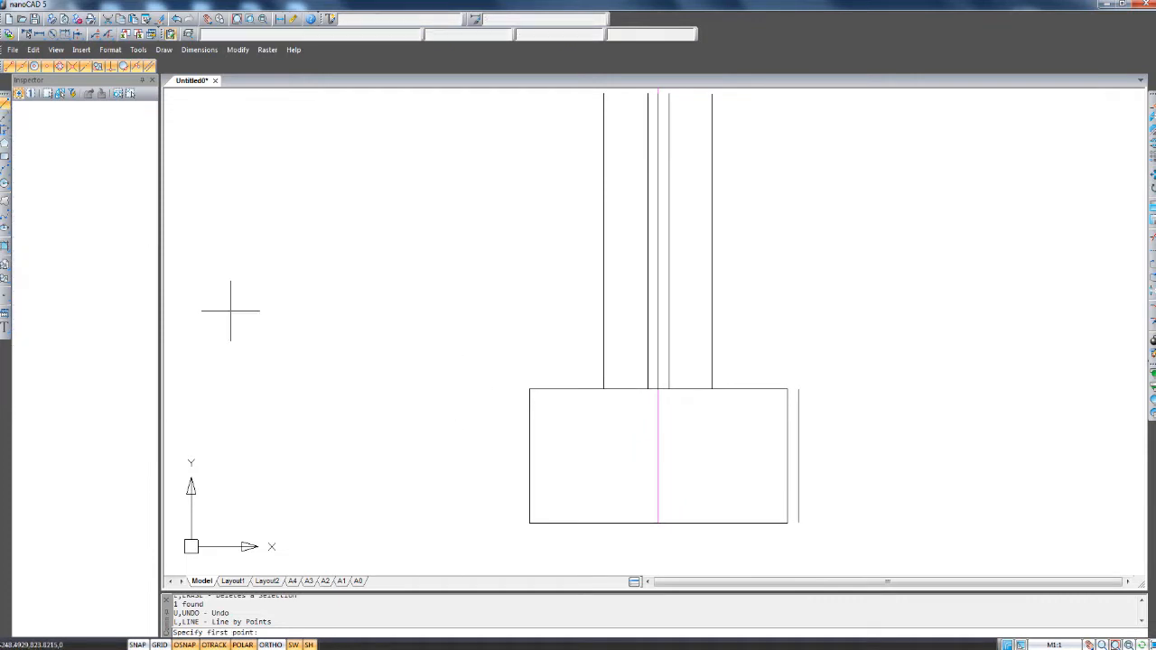
pyautogui.scroll(2, 384, 343)
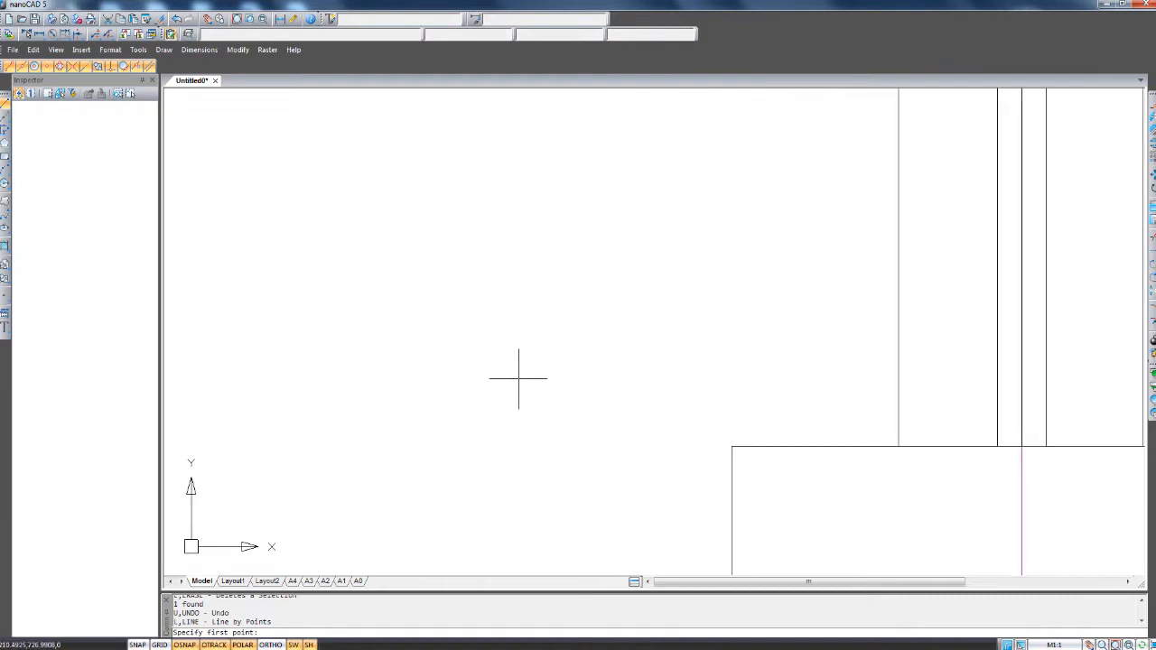
pyautogui.click(518, 379)
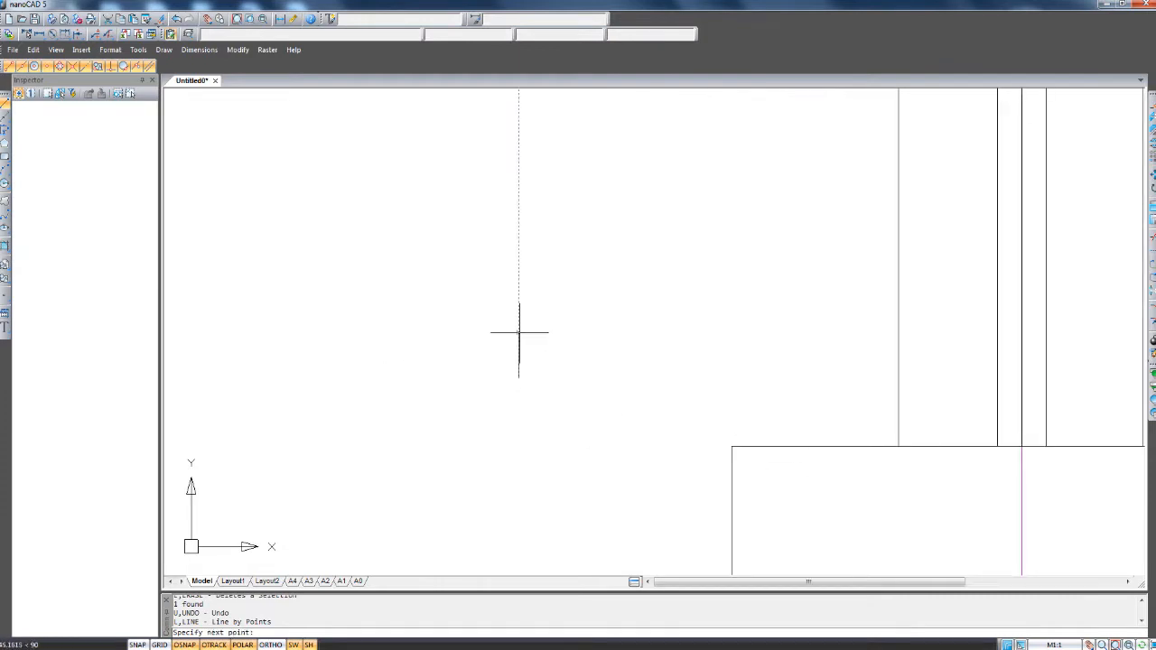
pyautogui.write('10')
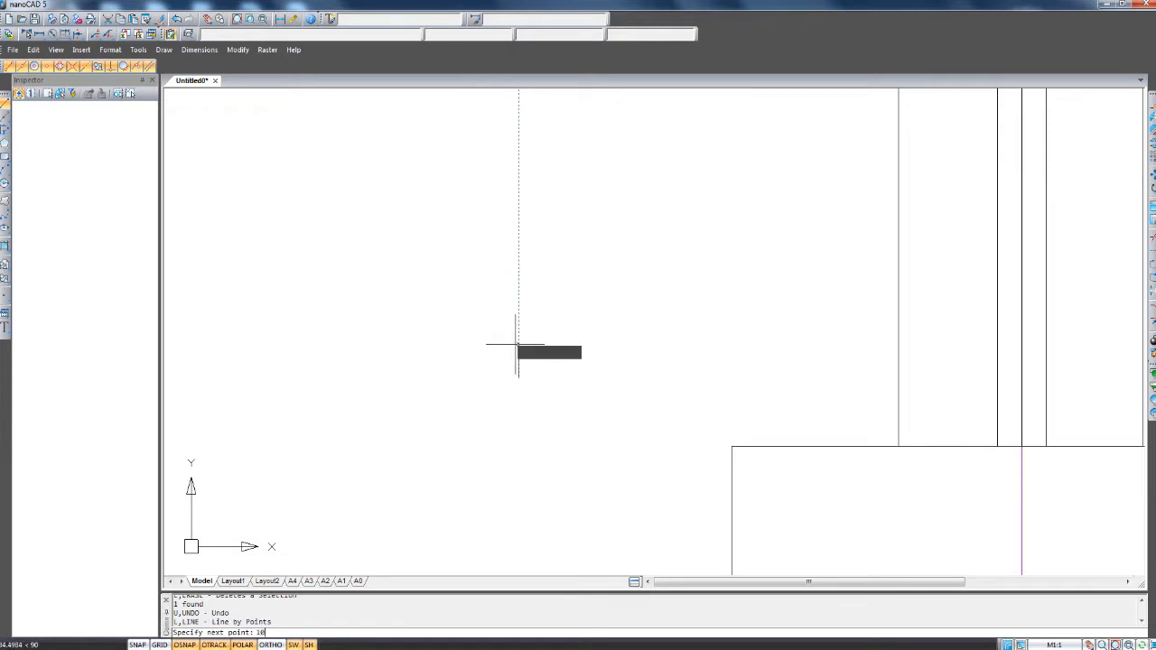
pyautogui.press('Return')
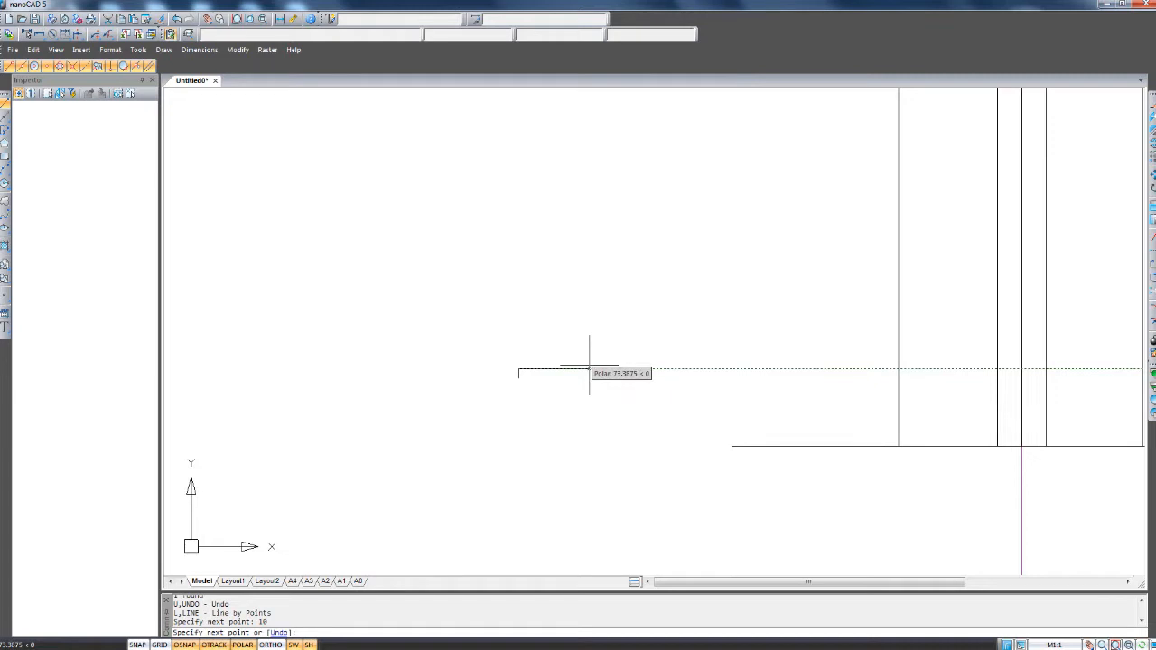
pyautogui.write('102.')
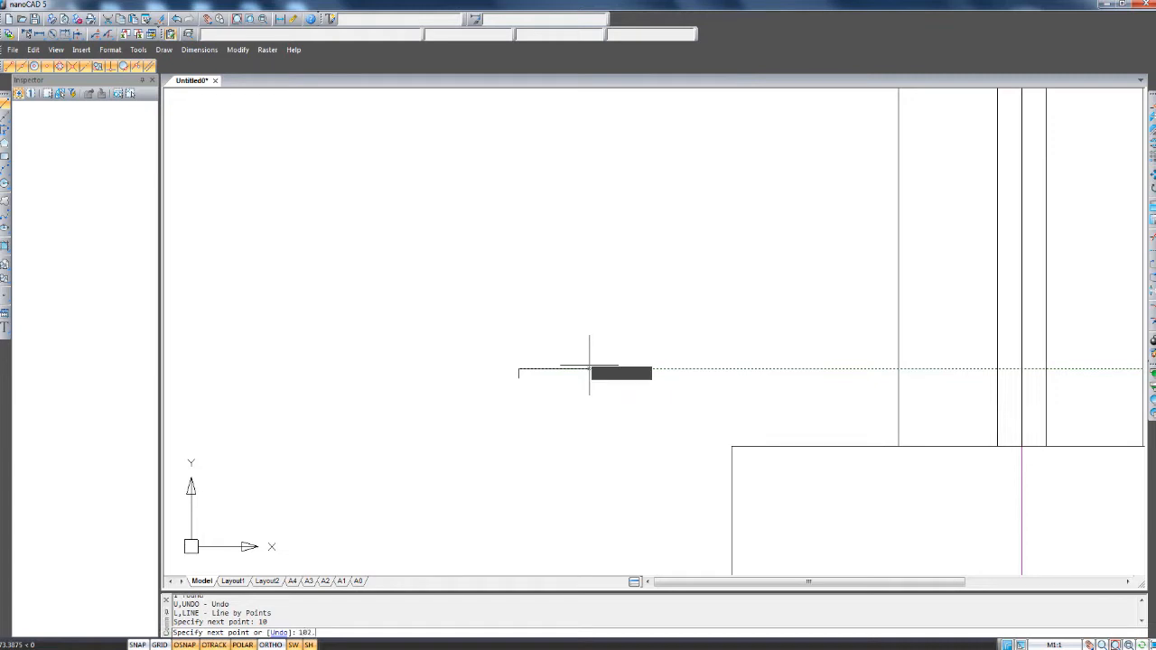
pyautogui.write('5')
pyautogui.press('Return')
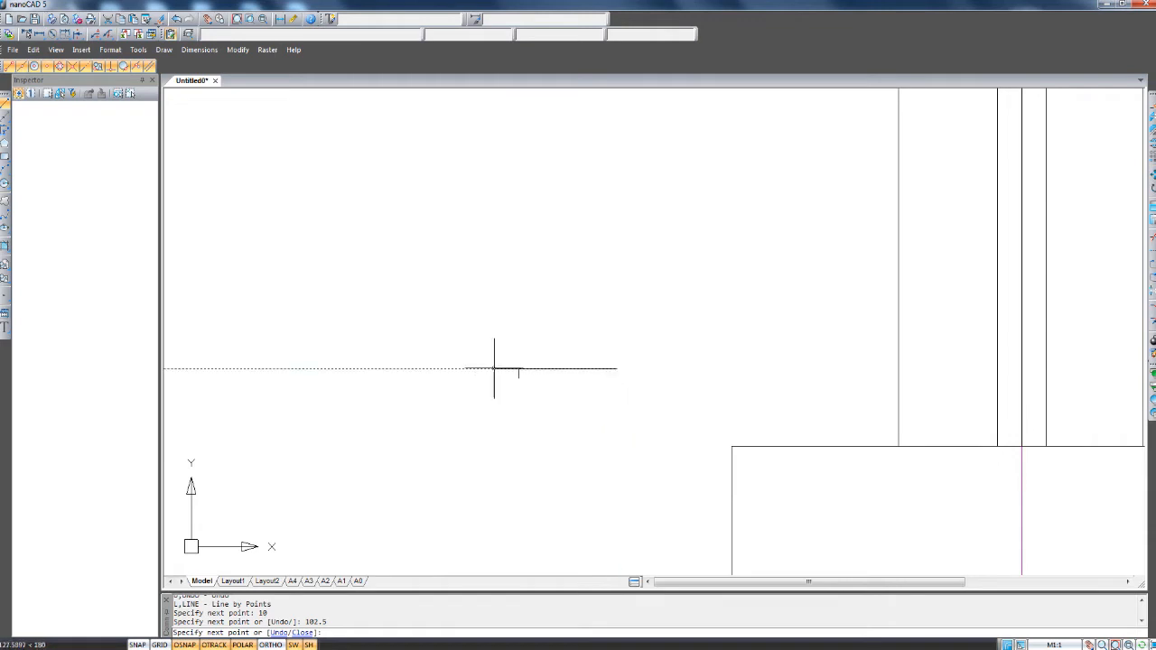
pyautogui.click(616, 379)
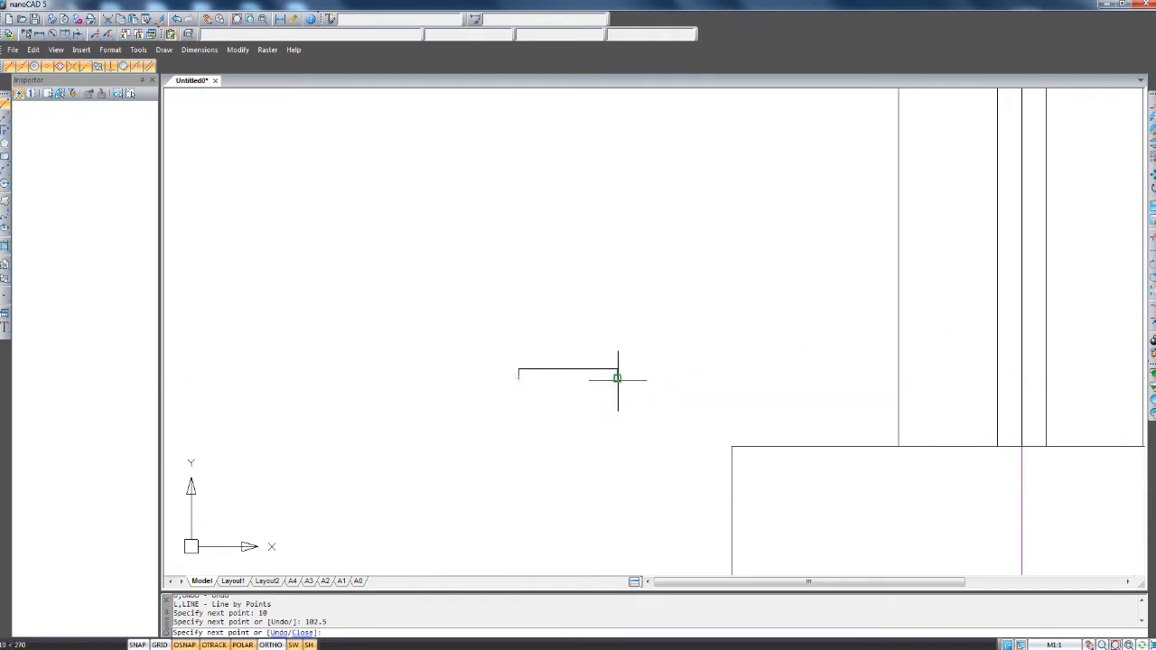
pyautogui.click(519, 378)
pyautogui.press('Escape')
# Draw a three-point arc from the small rectangle's upper-left corner through its lower-left corner, ending just outside and below it.
pyautogui.scroll(8, 605, 383)
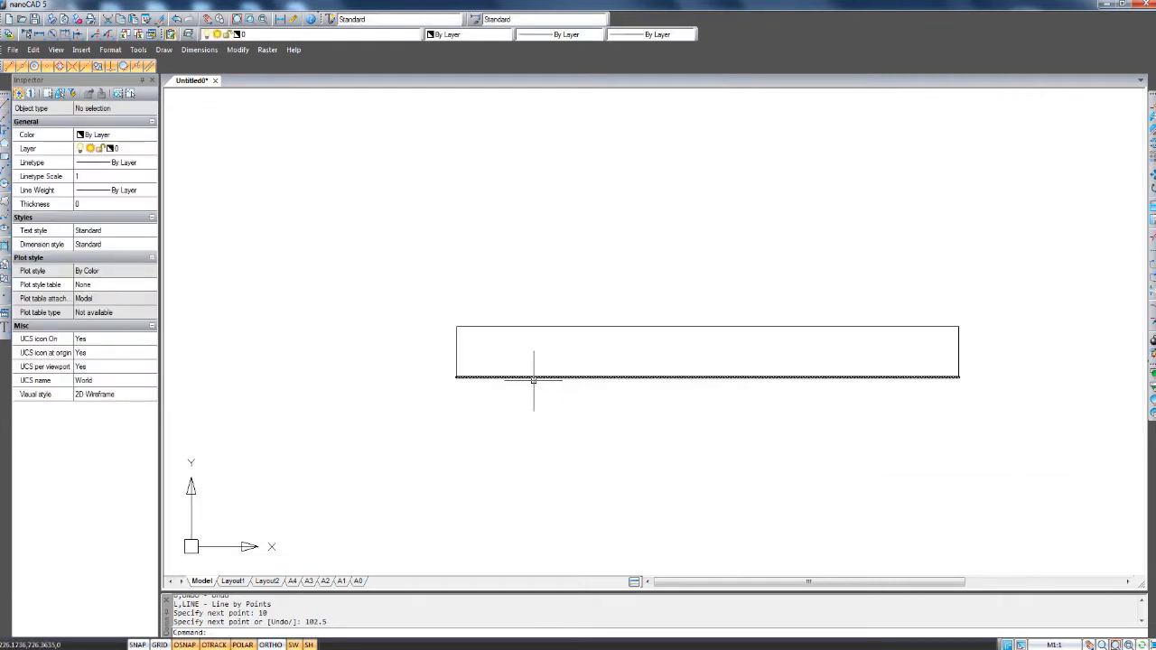
pyautogui.scroll(-2, 624, 478)
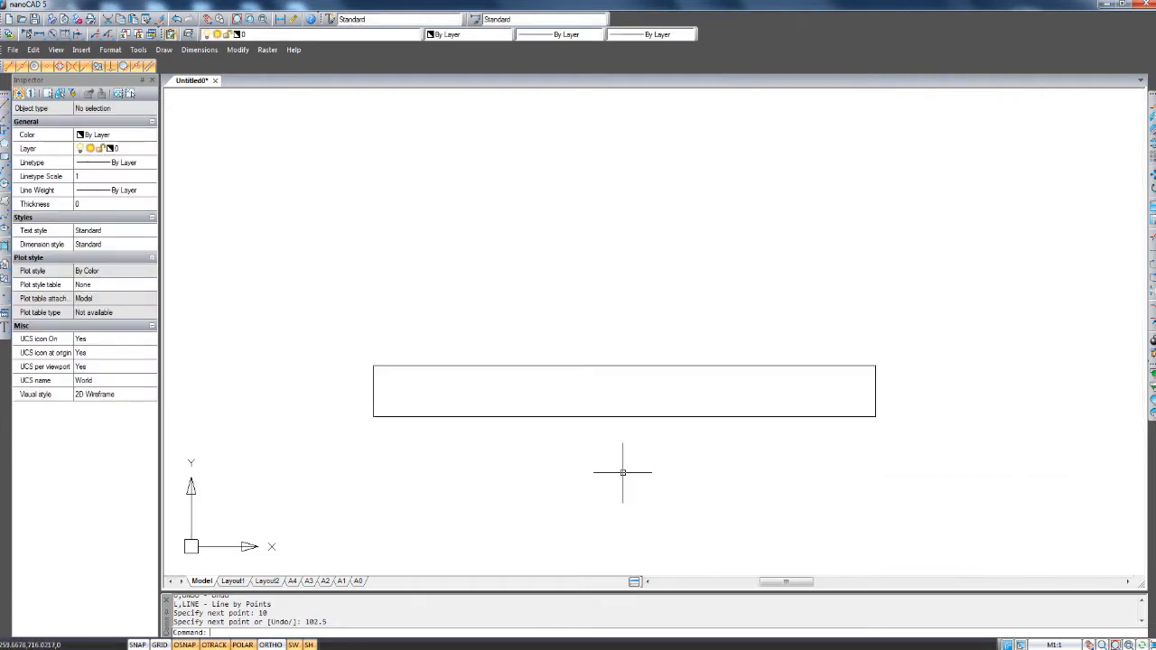
pyautogui.press('Escape')
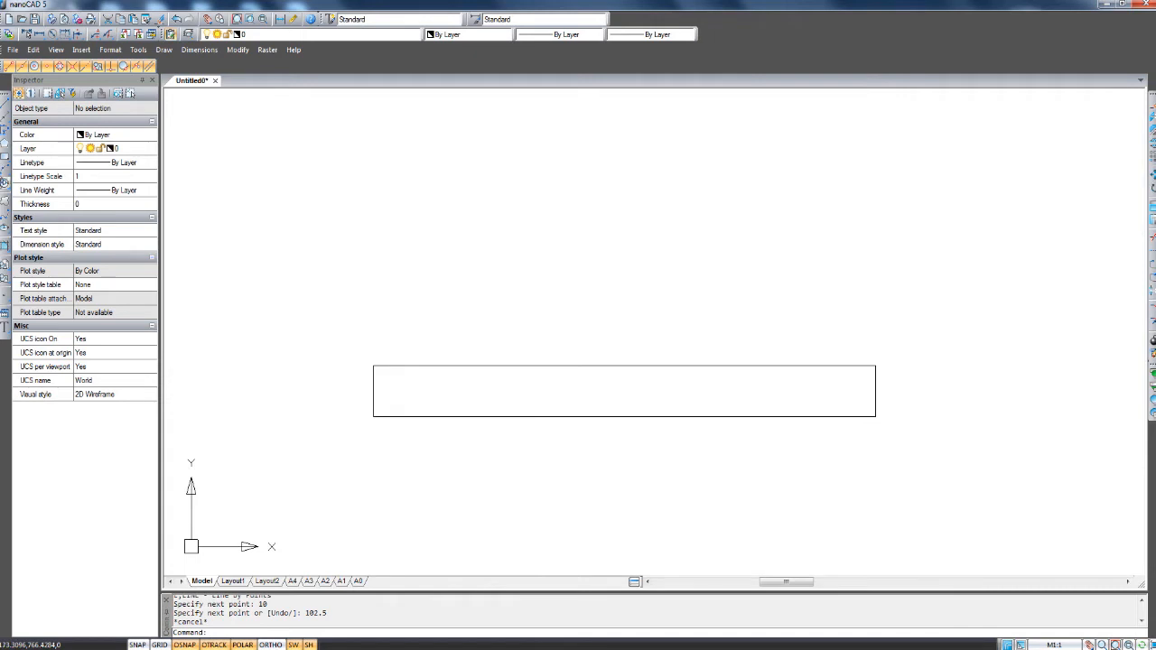
pyautogui.click(6, 171)
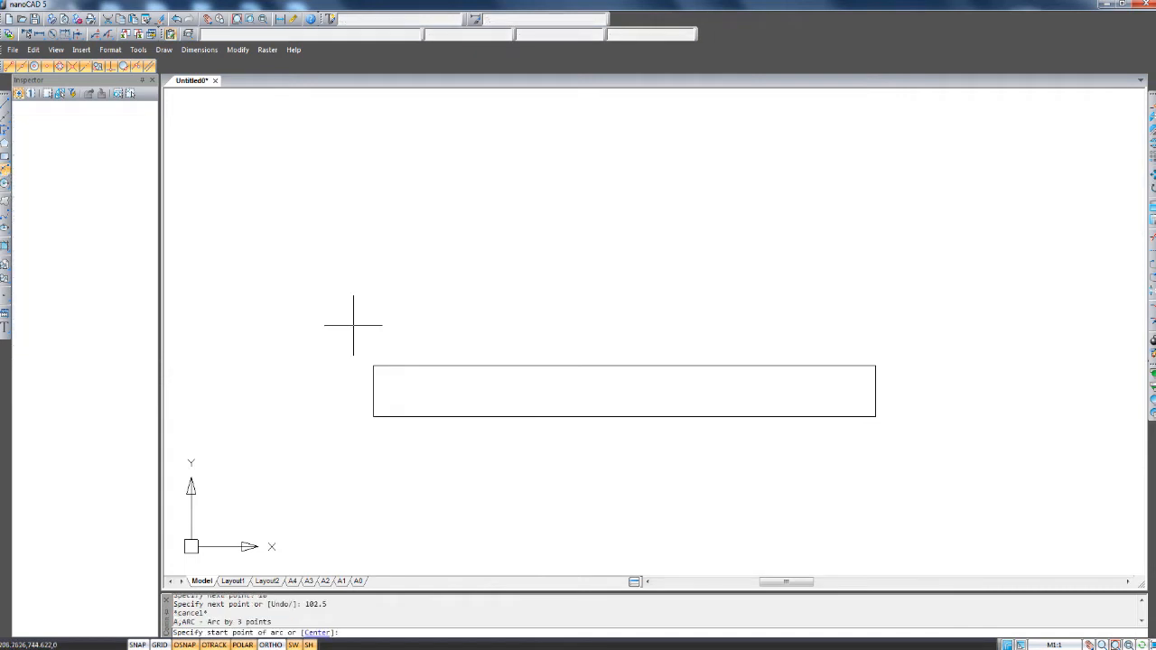
pyautogui.click(373, 365)
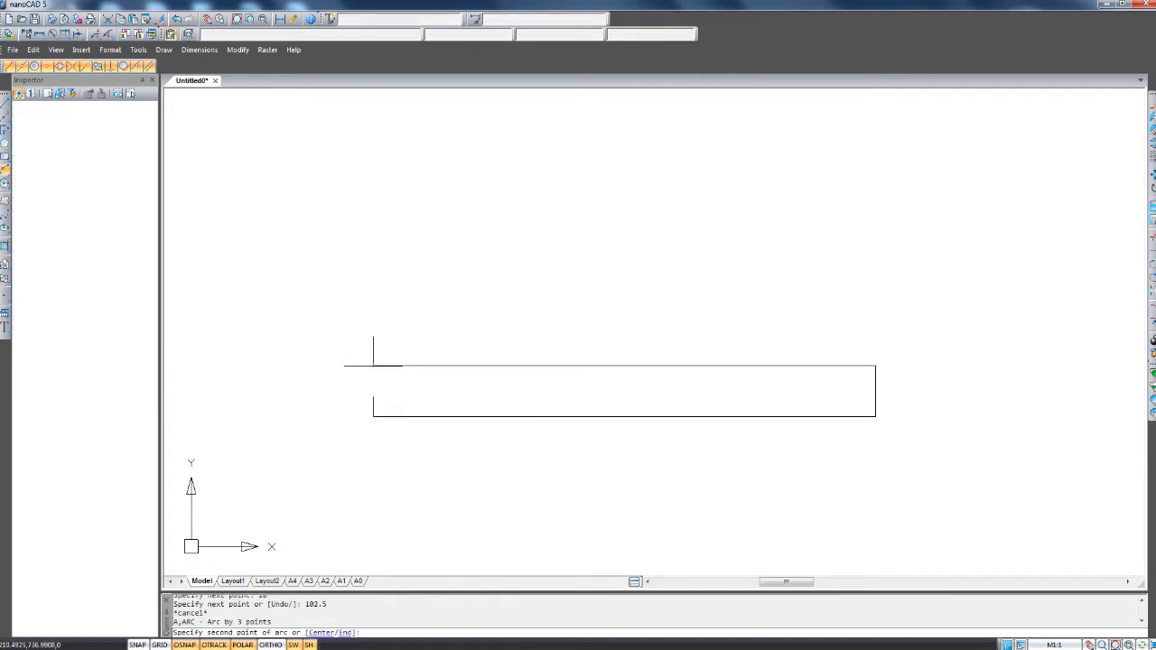
pyautogui.click(373, 417)
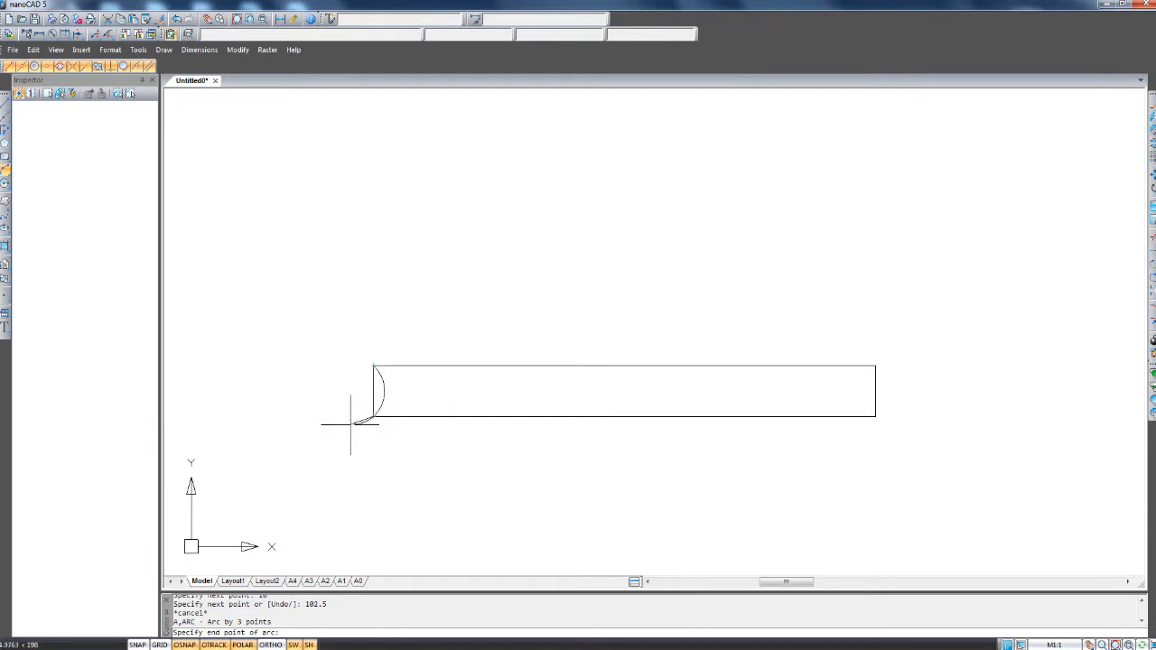
pyautogui.click(350, 423)
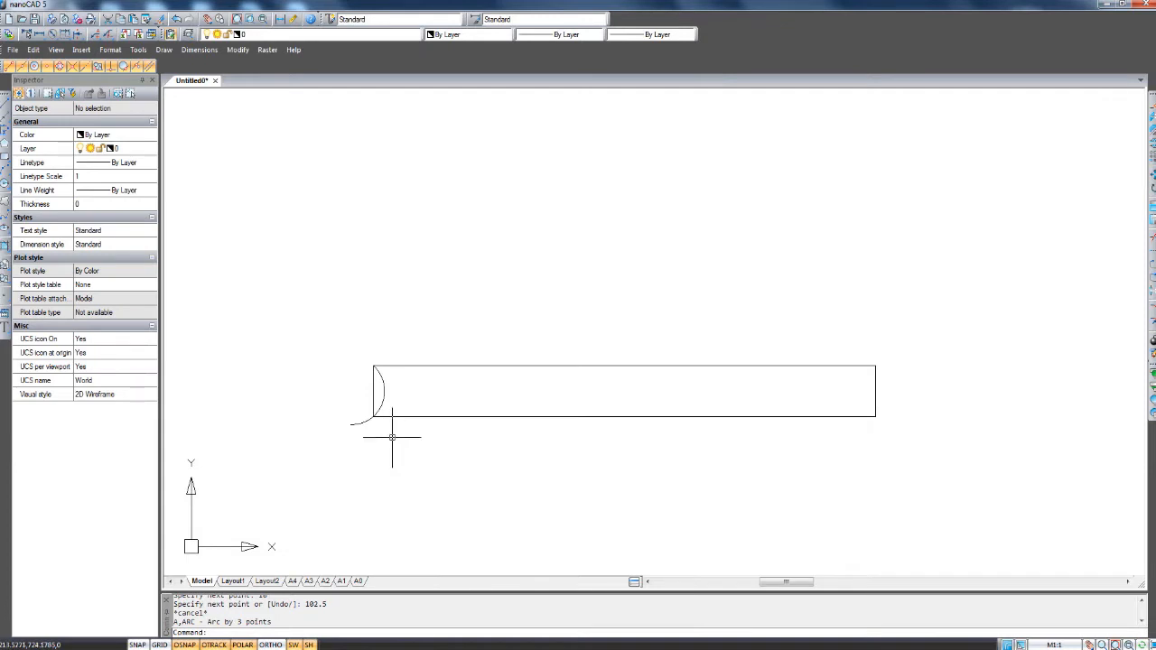
# Trim off the arc's tail outside the small rectangle, using the rectangle's left edge as the cutting edge.
pyautogui.scroll(5, 361, 406)
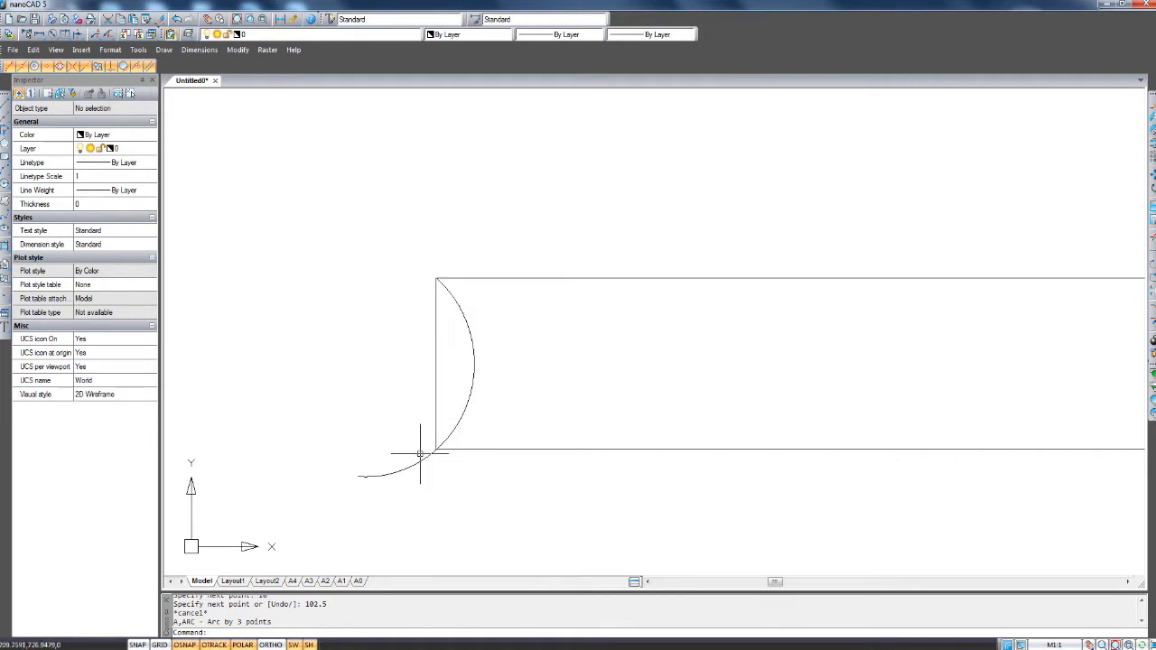
pyautogui.press('Escape')
pyautogui.press('Escape')
pyautogui.scroll(2, 443, 381)
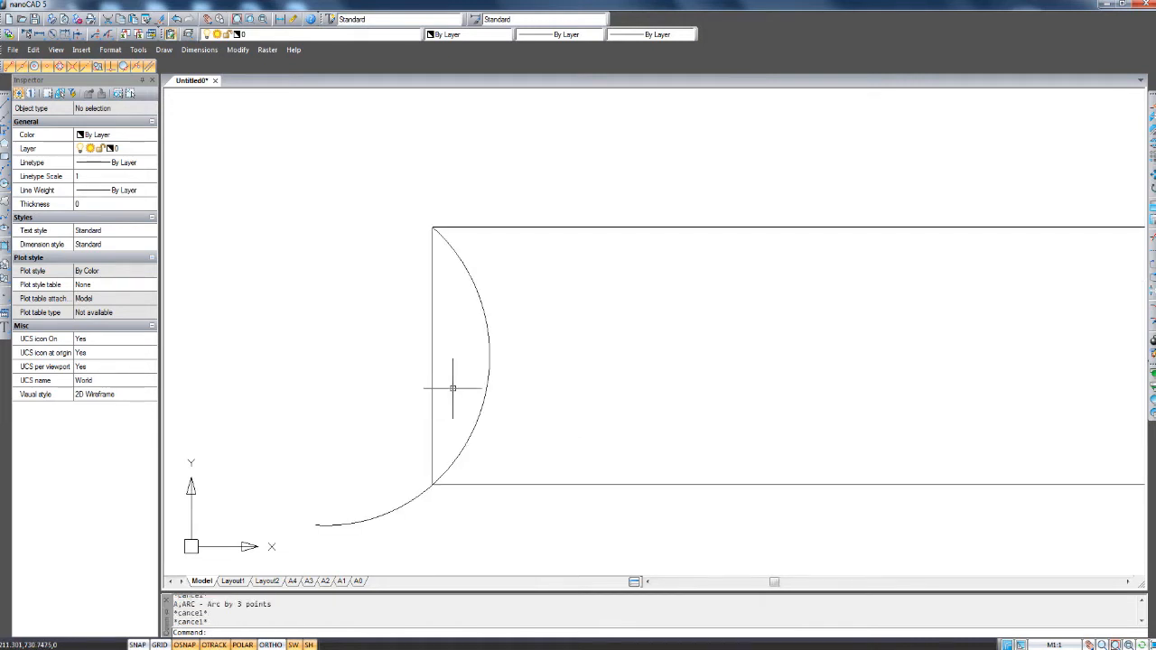
pyautogui.click(454, 388)
pyautogui.click(387, 355)
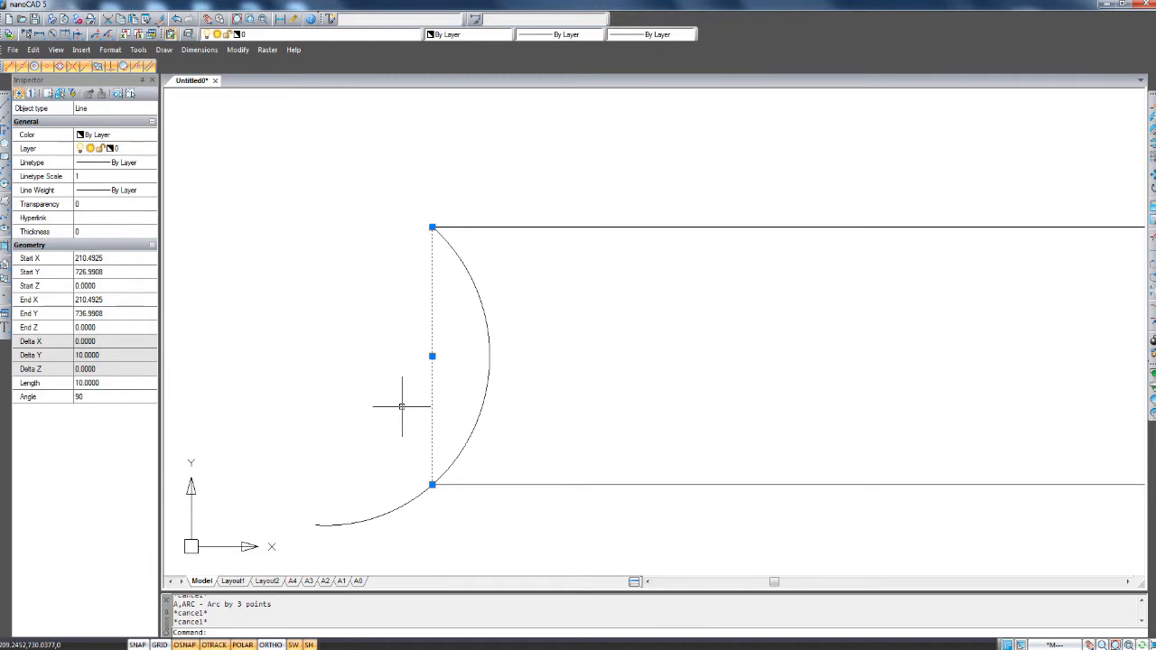
pyautogui.write('tr')
pyautogui.press('Return')
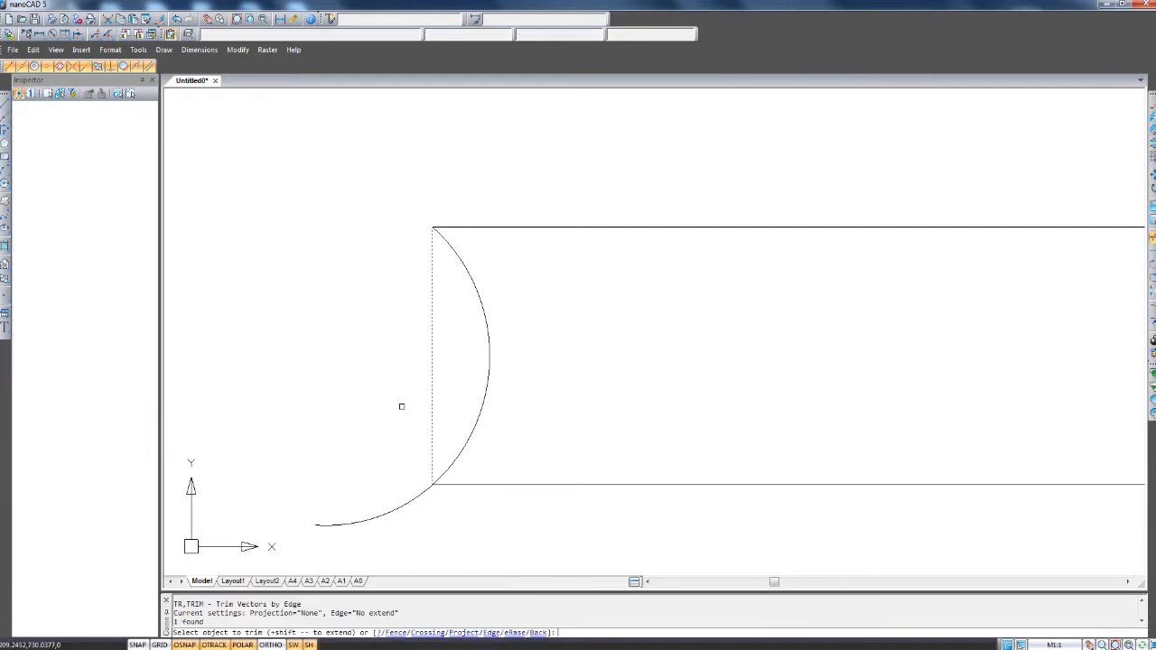
pyautogui.click(348, 546)
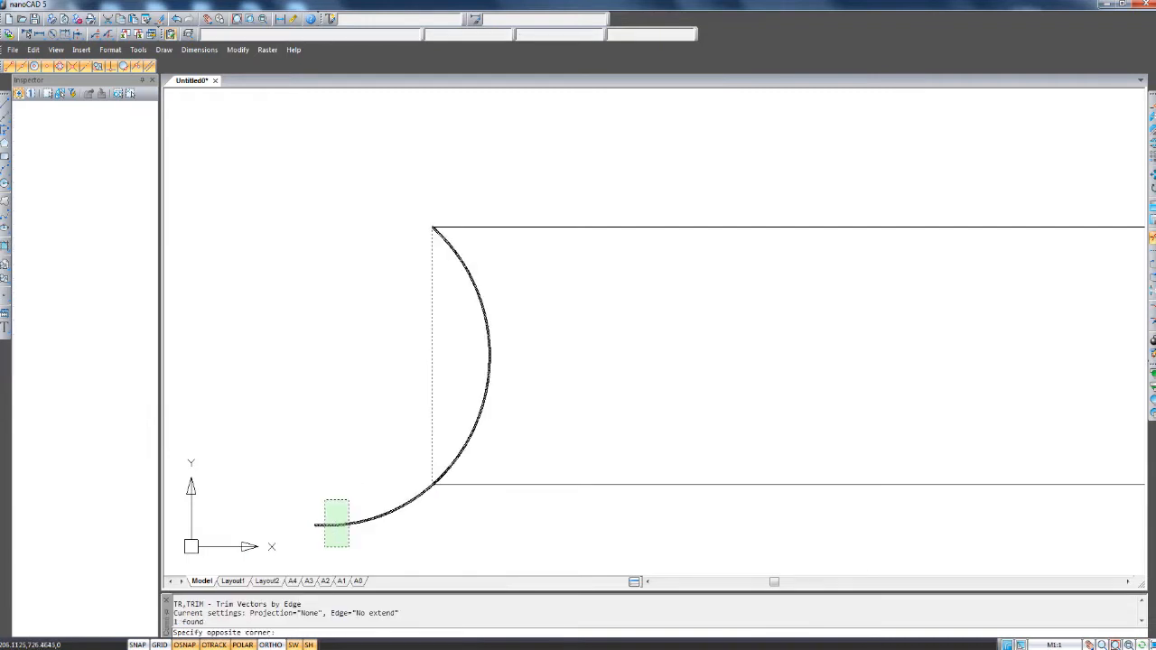
pyautogui.click(317, 480)
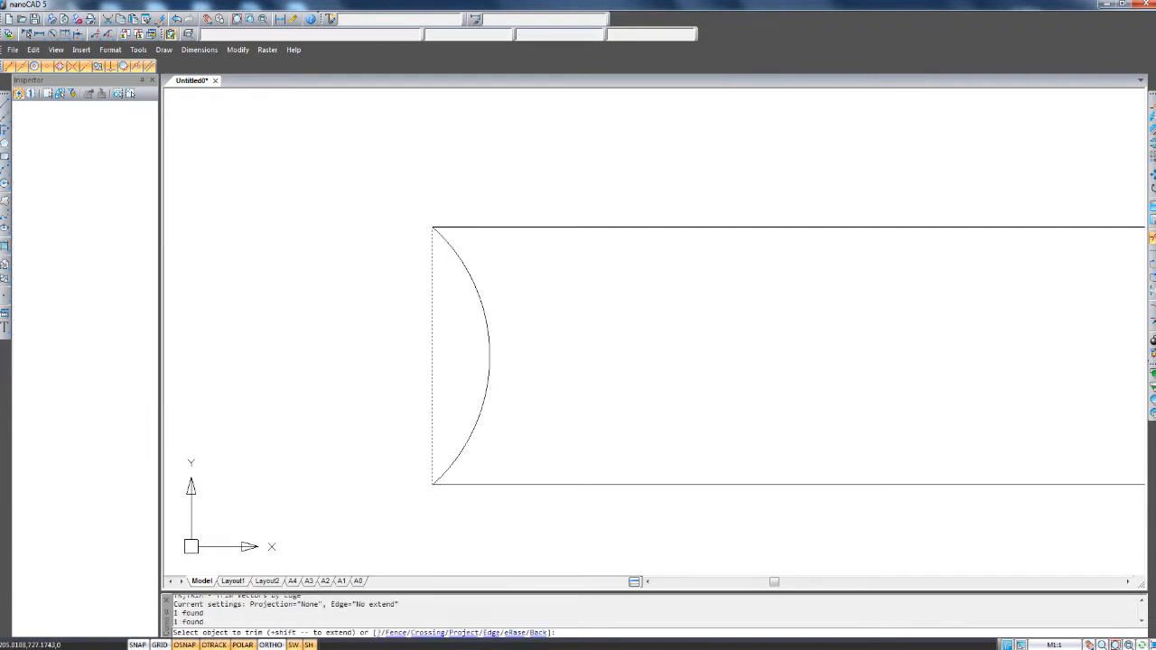
# Mirror the end arc about a vertical axis through the midpoint of the small rectangle's lower edge, keeping the original arc.
pyautogui.press('Escape')
pyautogui.scroll(-6, 402, 451)
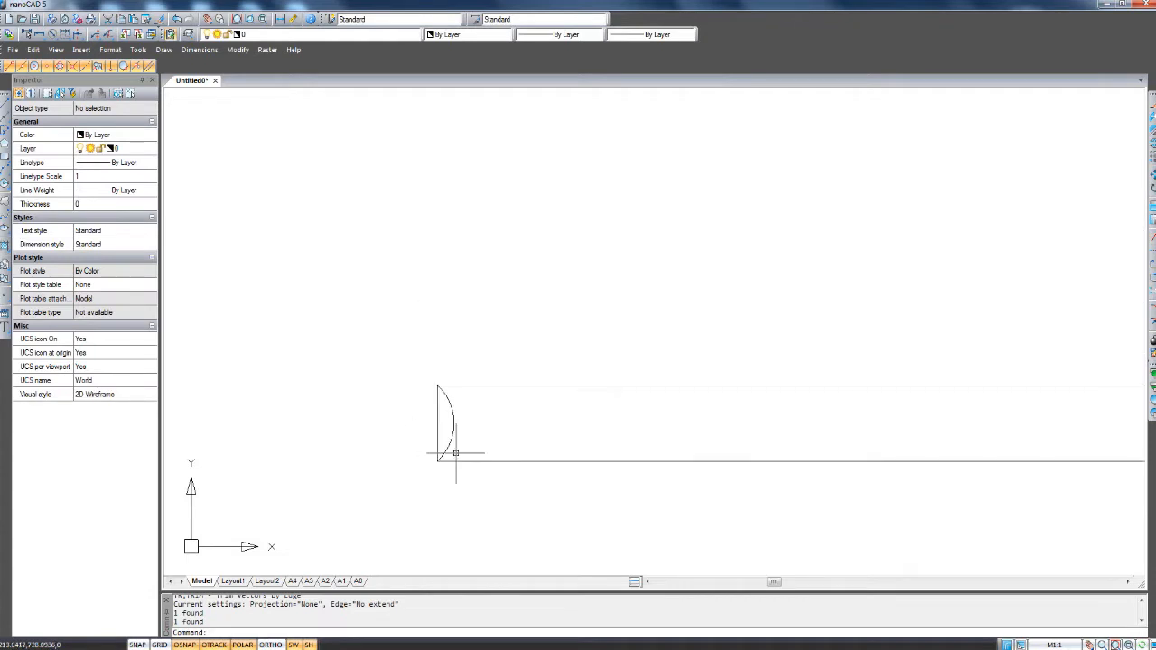
pyautogui.moveTo(446, 449)
pyautogui.mouseDown(button='middle')
pyautogui.moveTo(436, 446)
pyautogui.moveTo(476, 447)
pyautogui.mouseUp(button='middle')
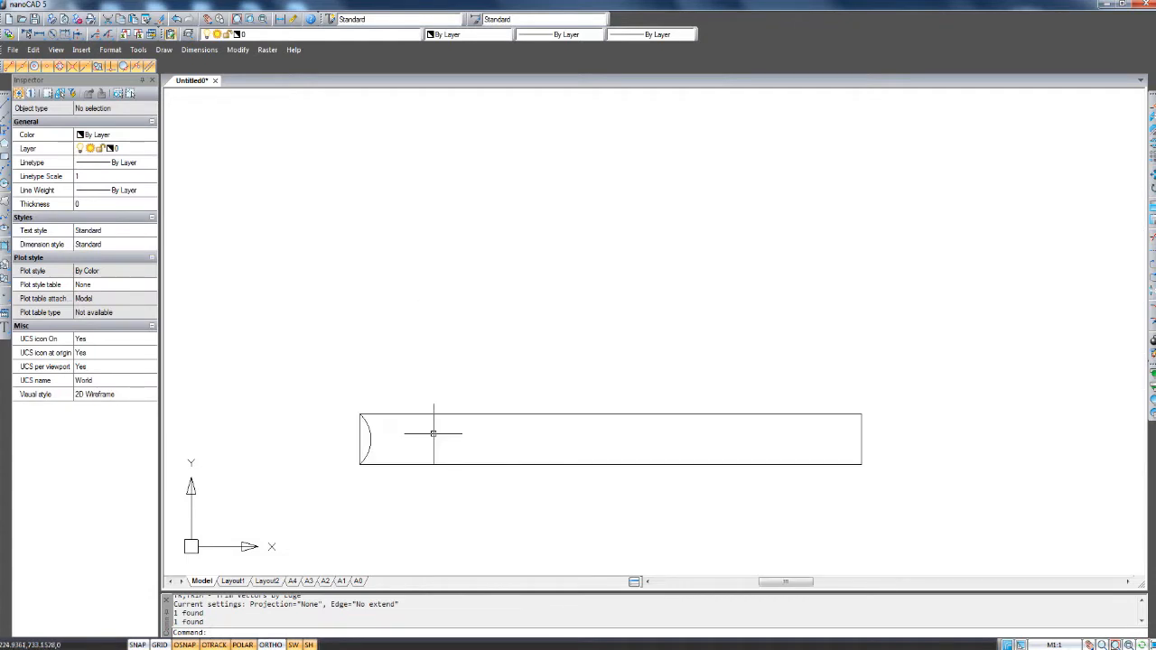
pyautogui.scroll(4, 396, 449)
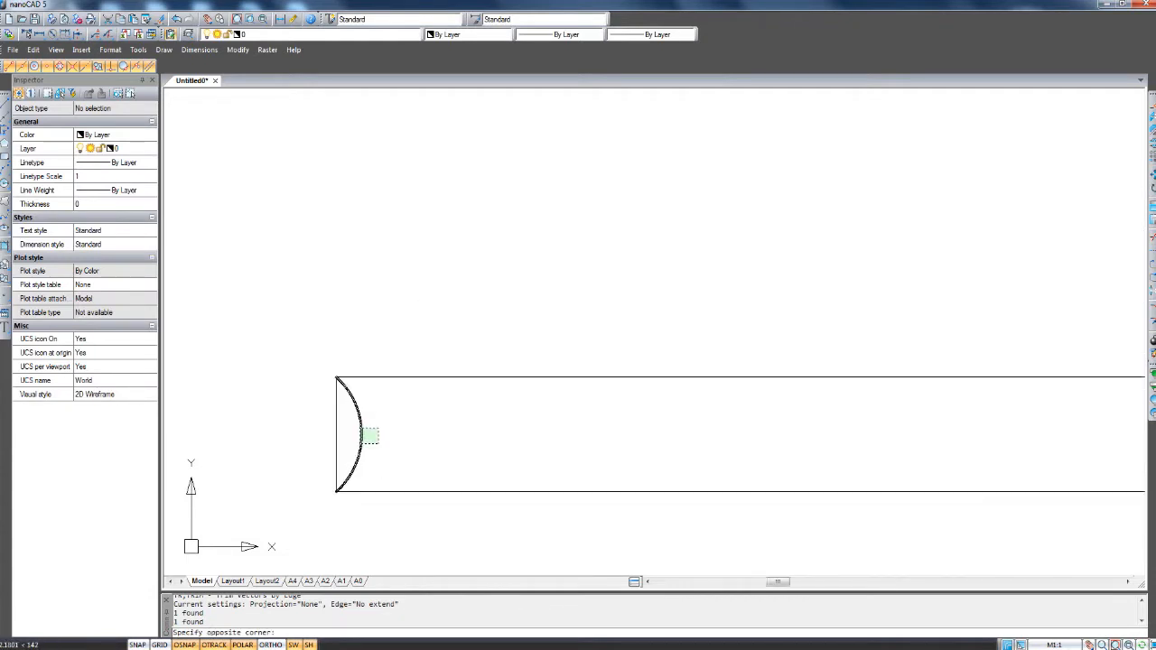
pyautogui.click(370, 433)
pyautogui.scroll(-2, 369, 433)
pyautogui.scroll(-2, 361, 433)
pyautogui.moveTo(511, 449); pyautogui.dragTo(474, 452, button='middle')
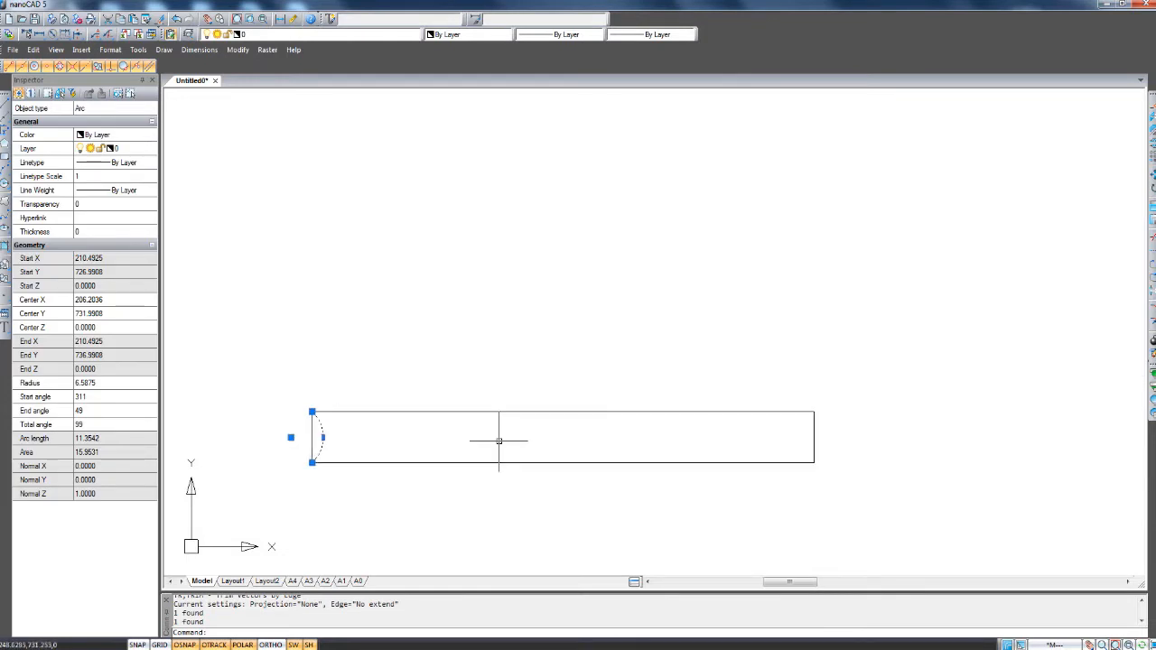
pyautogui.write('mi')
pyautogui.press('Return')
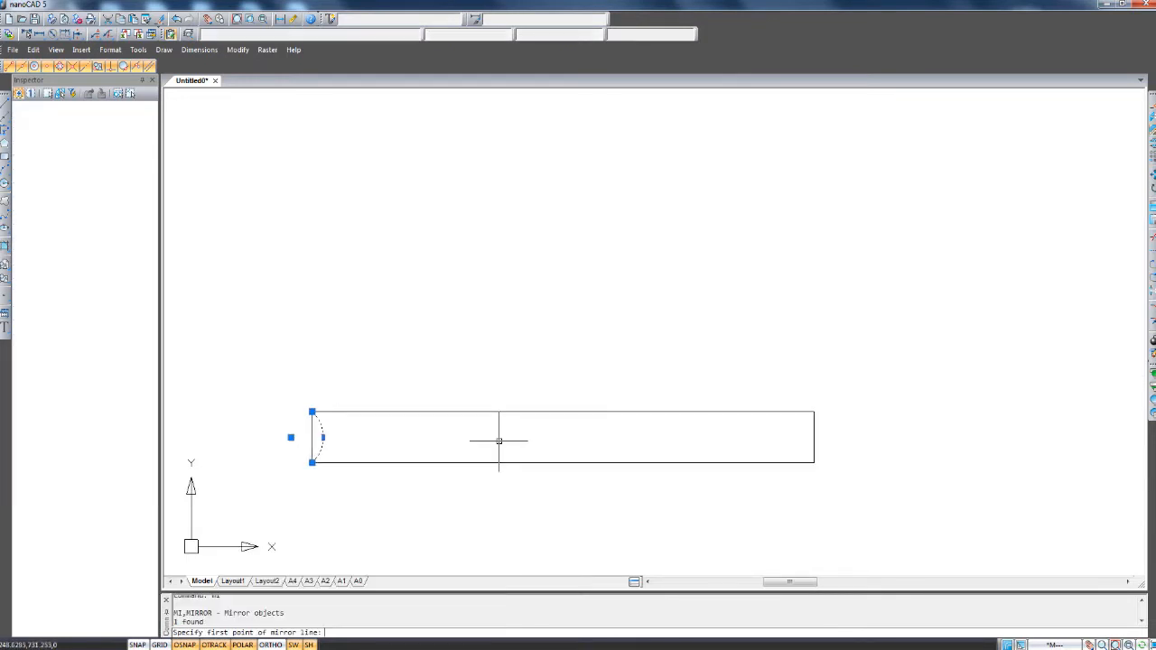
pyautogui.click(562, 462)
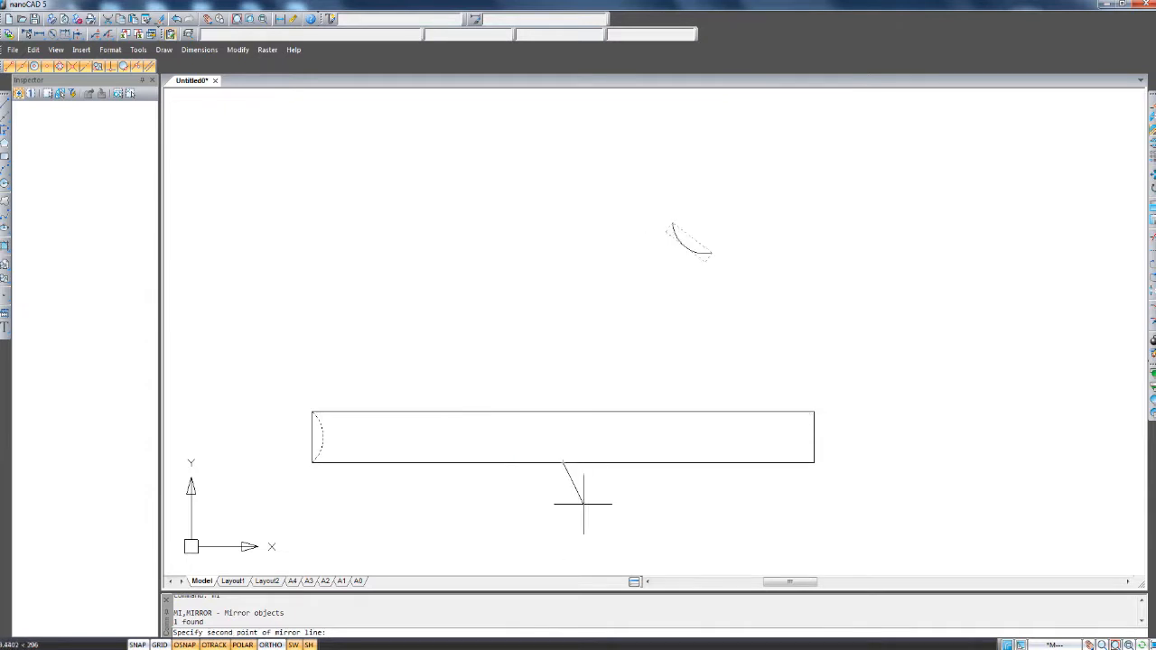
pyautogui.click(563, 521)
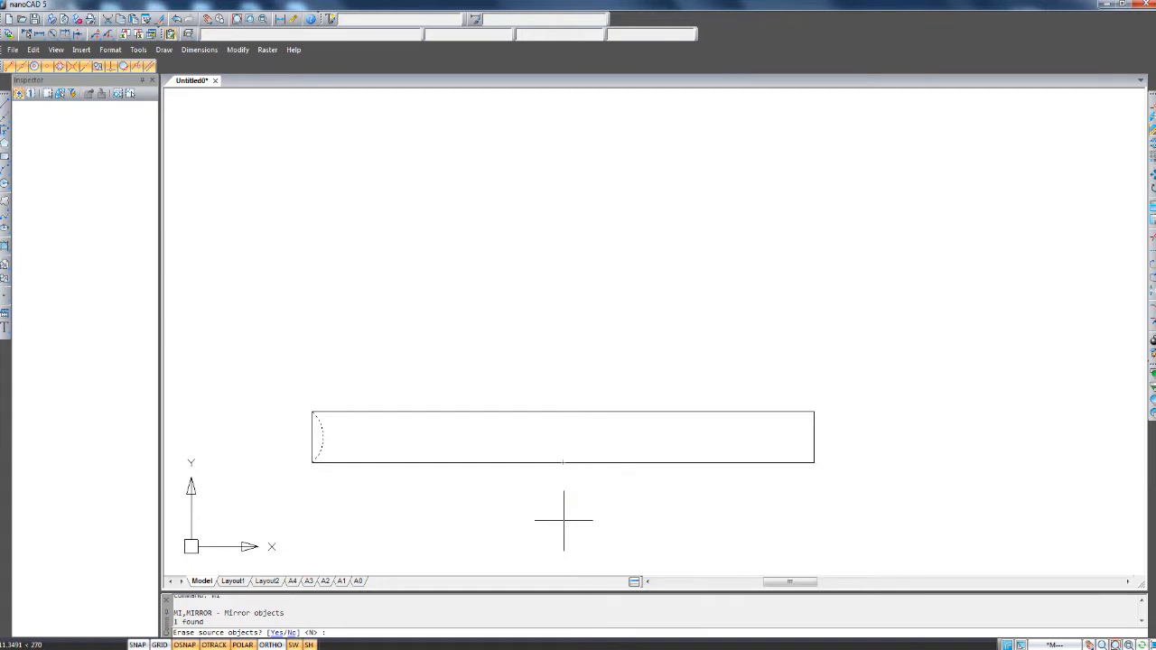
pyautogui.press('Return')
pyautogui.press('Escape')
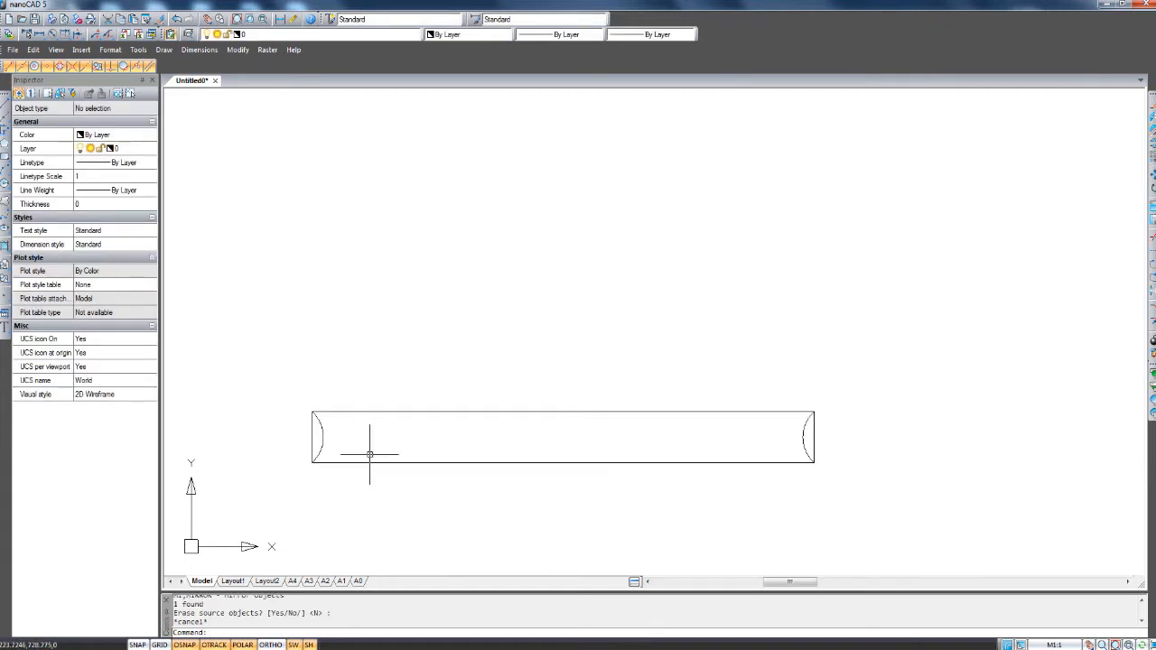
# Delete the short vertical lines at both ends of the mortar joint, leaving only the arcs as its ends.
pyautogui.scroll(2, 314, 415)
pyautogui.click(326, 468)
pyautogui.click(307, 440)
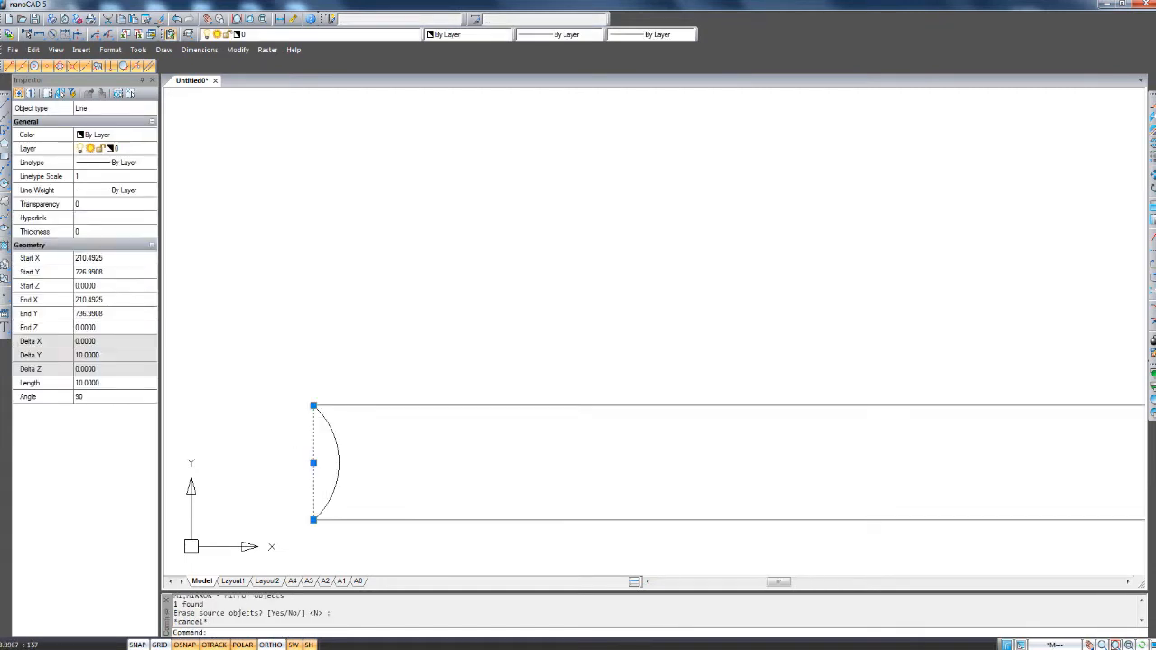
pyautogui.scroll(-3, 466, 430)
pyautogui.scroll(3, 876, 448)
pyautogui.click(818, 466)
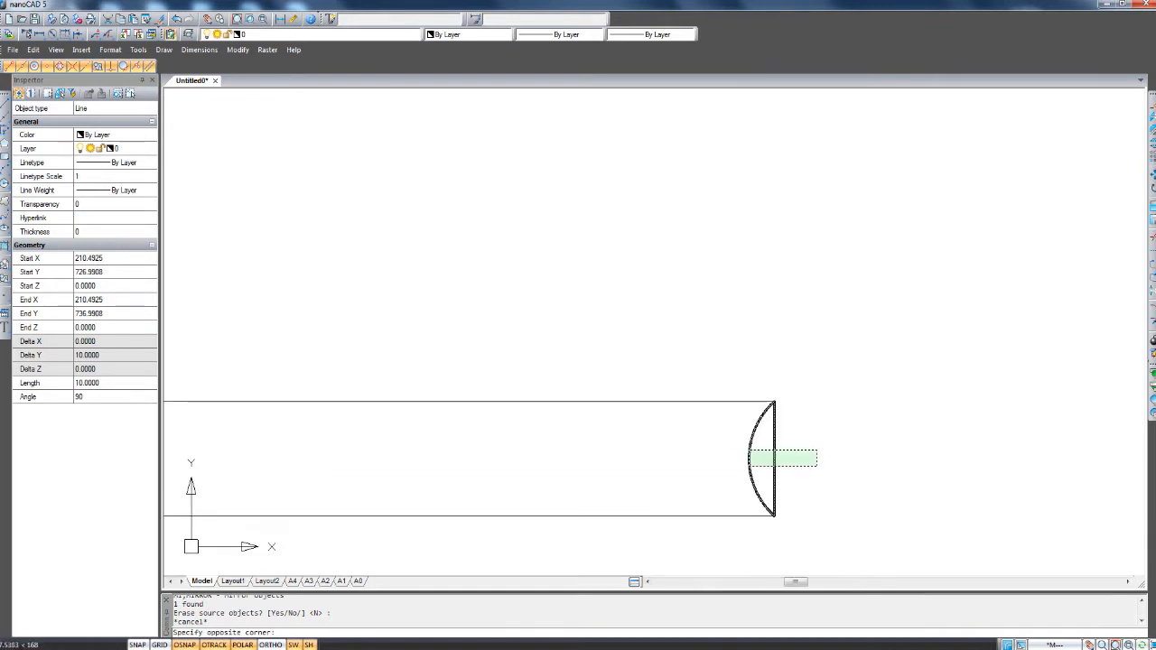
pyautogui.click(769, 453)
pyautogui.press('Delete')
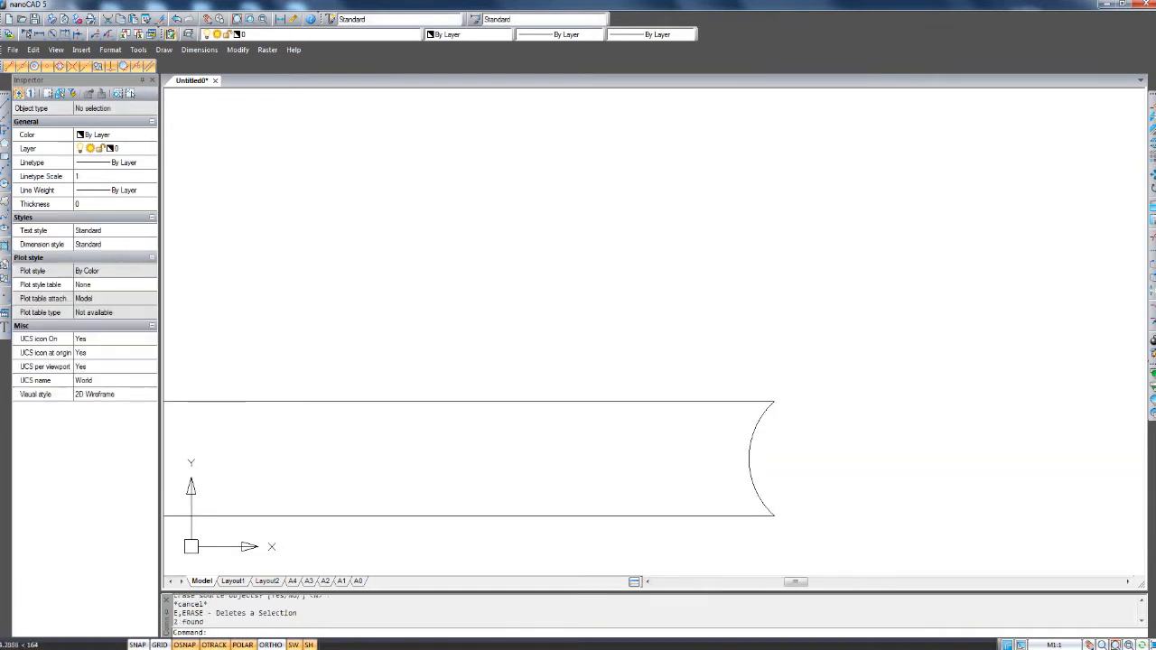
pyautogui.scroll(-3, 771, 452)
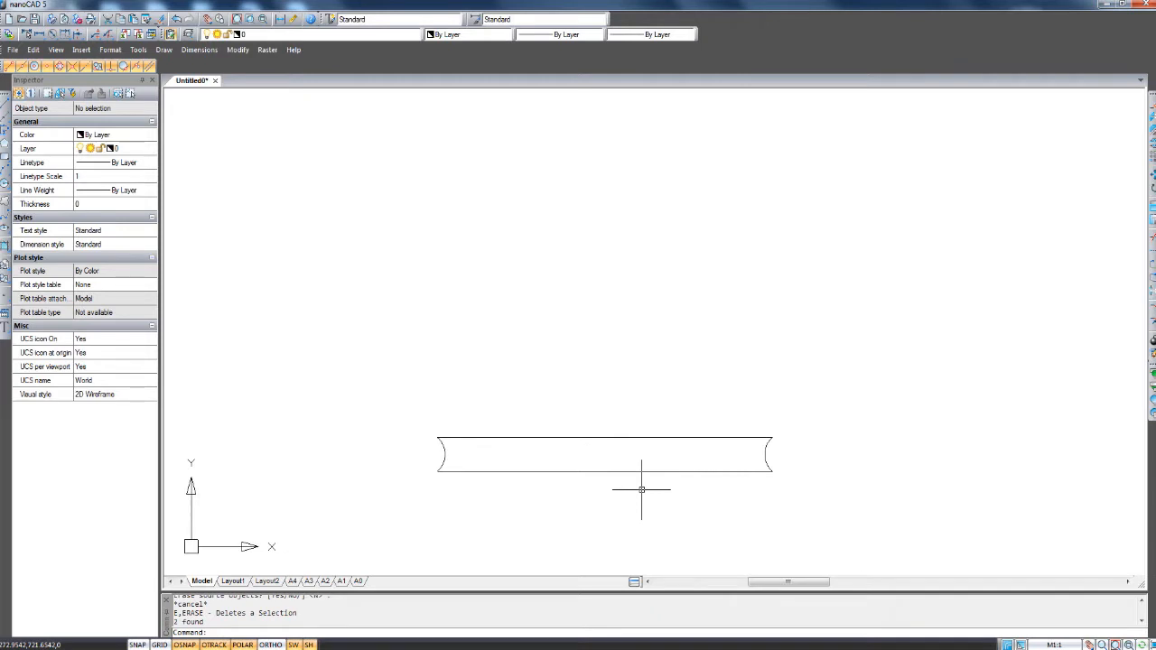
# Draw the brick outline on top of the mortar joint with lines, 65 units high and 102.5 units wide, ending at the joint's upper-right corner.
pyautogui.scroll(-3, 641, 489)
pyautogui.scroll(3, 632, 479)
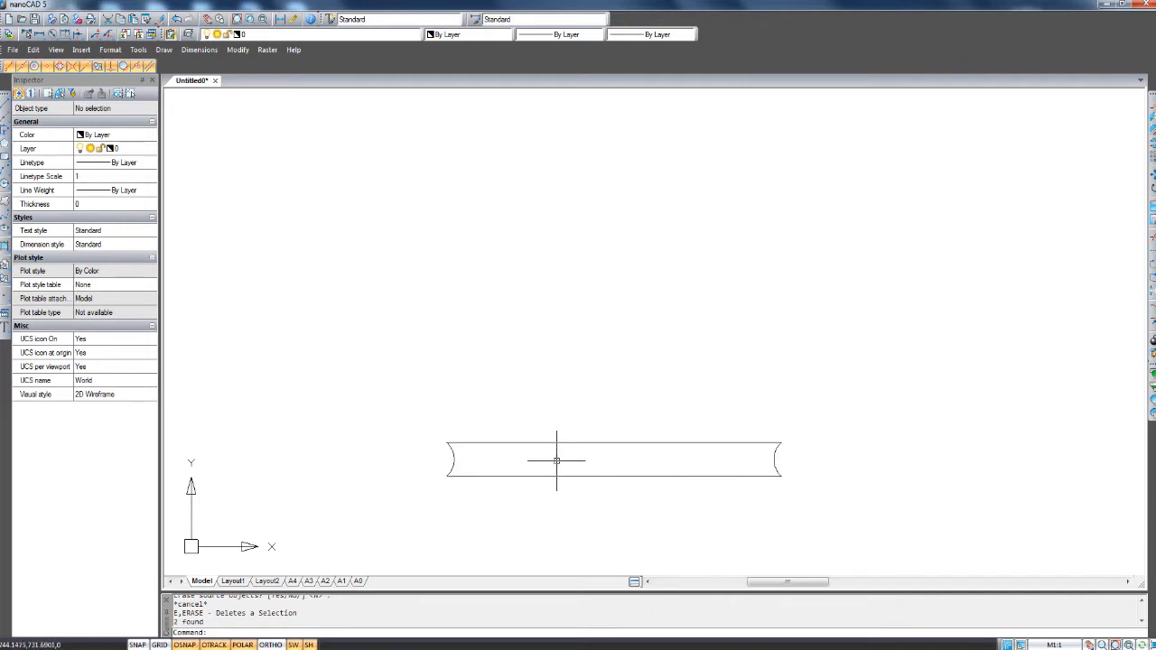
pyautogui.moveTo(556, 461); pyautogui.dragTo(541, 488, button='middle')
pyautogui.click(6, 105)
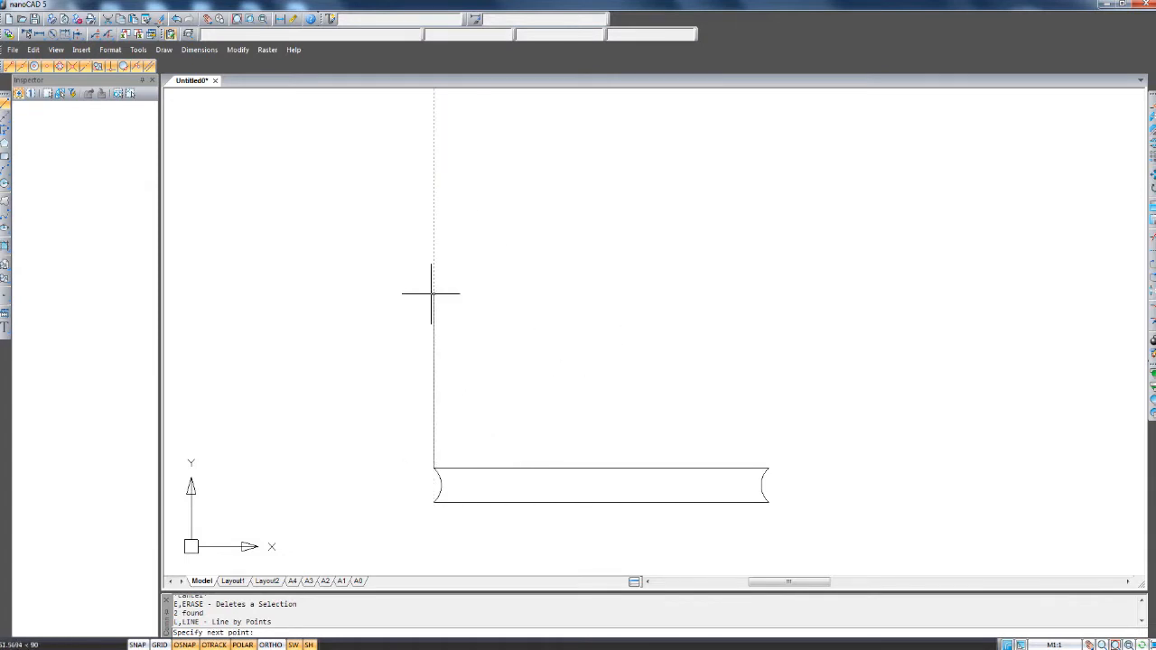
pyautogui.write('65')
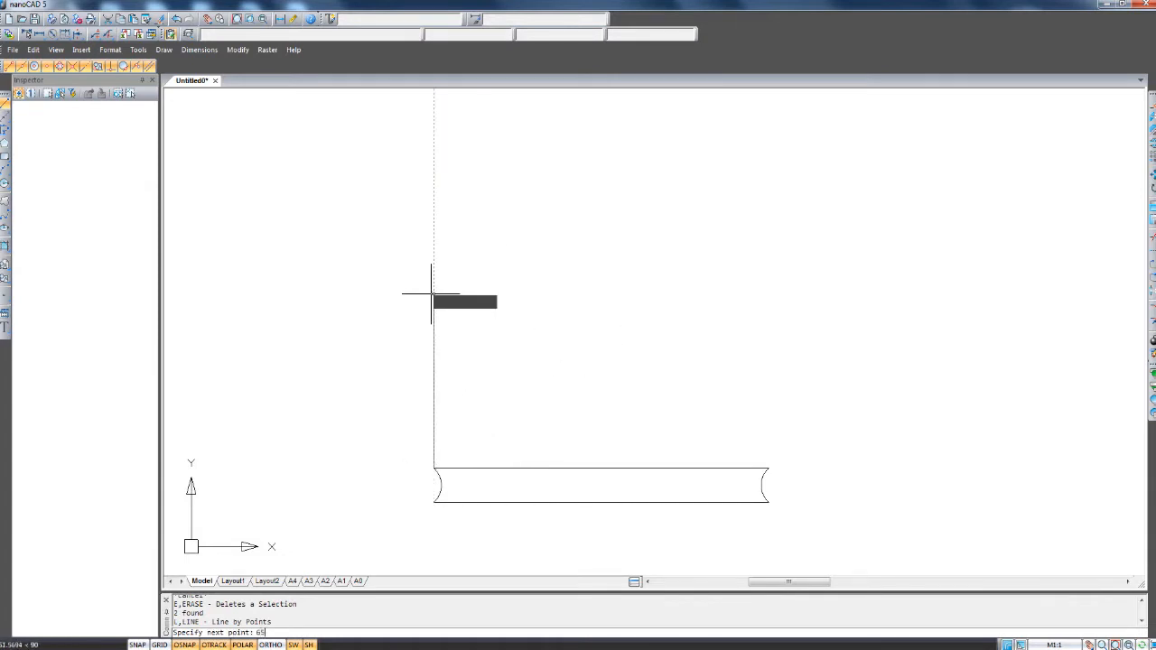
pyautogui.press('Return')
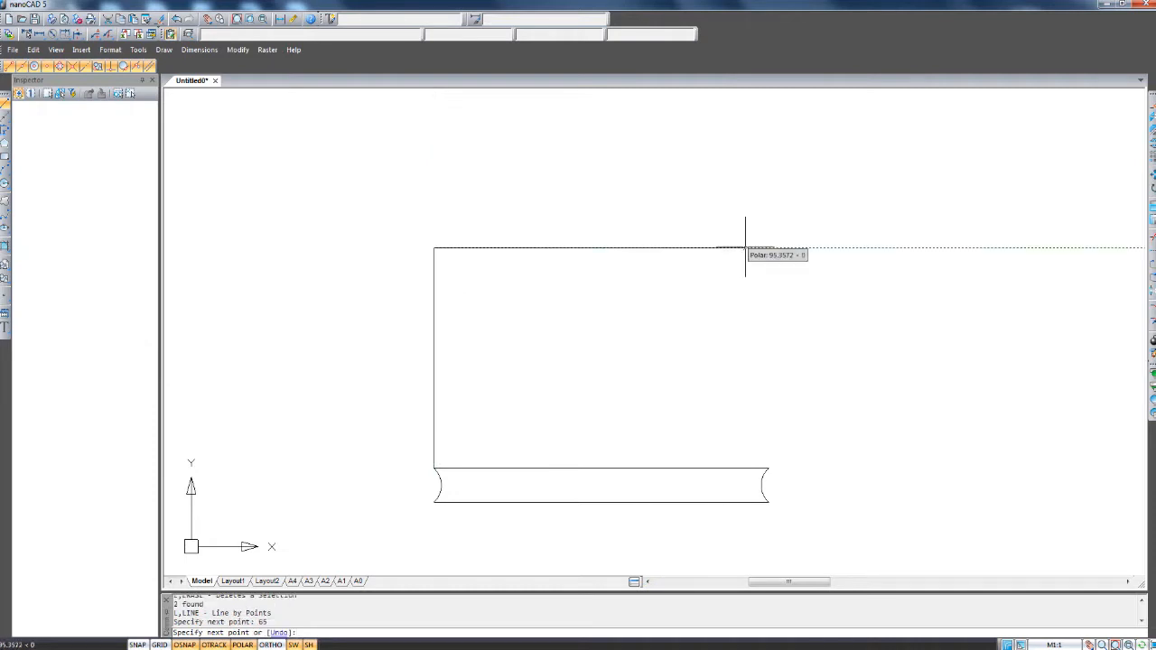
pyautogui.write('102')
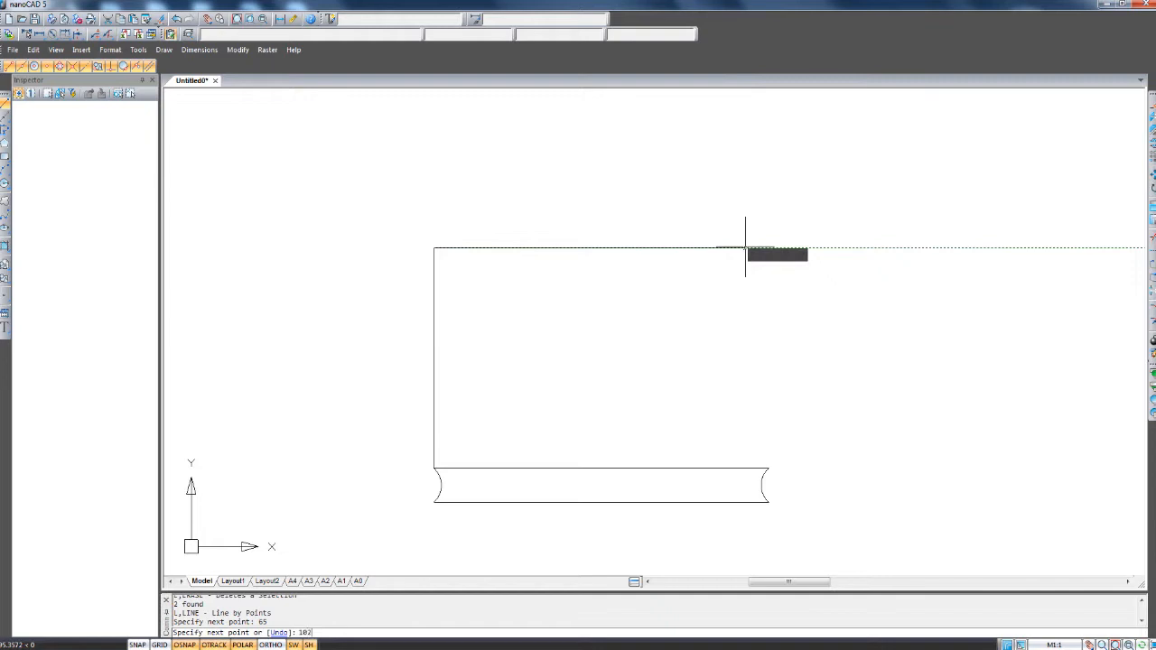
pyautogui.write('.5')
pyautogui.press('Return')
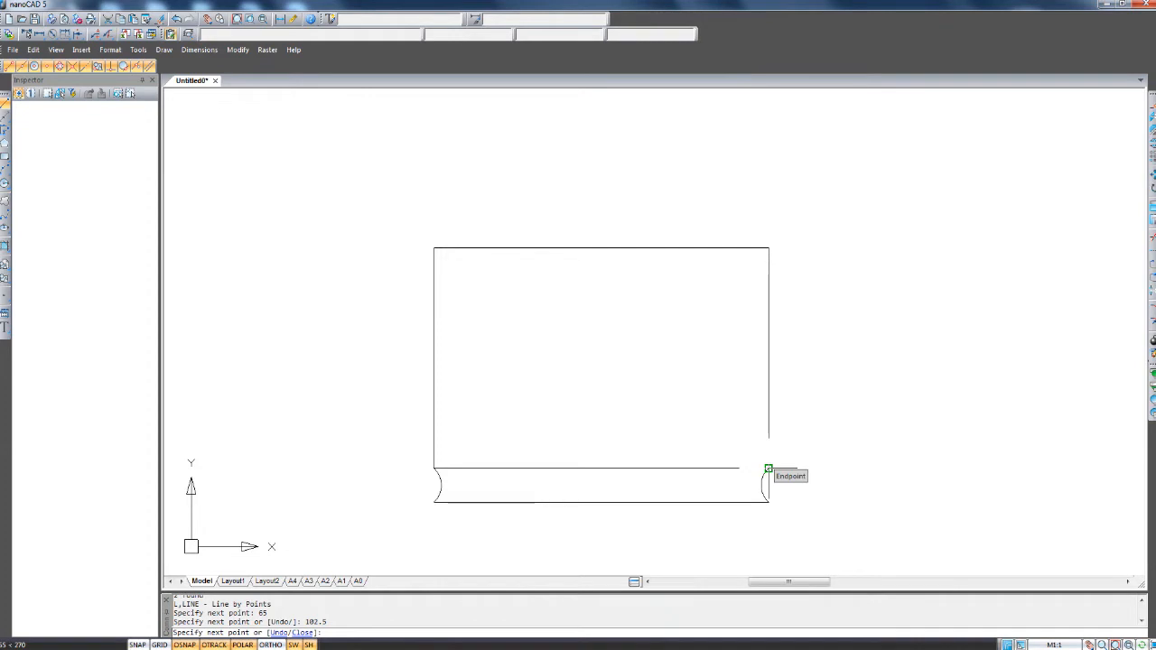
pyautogui.click(767, 468)
pyautogui.press('Escape')
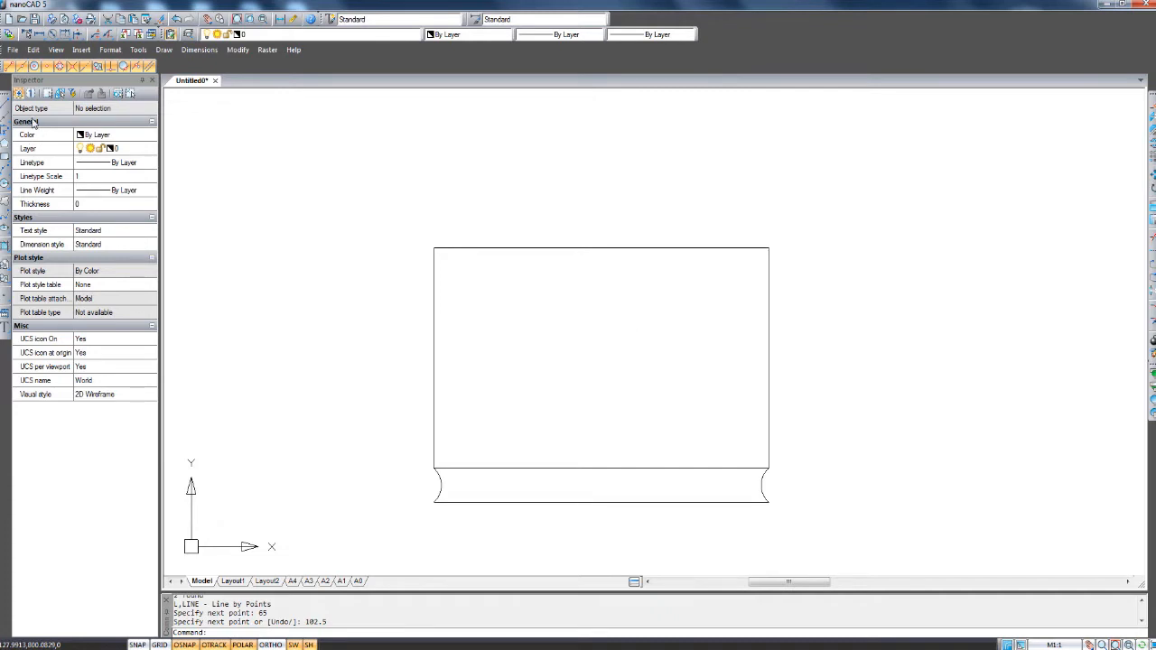
# Draw a diagonal line about 59 units long from the midpoint of the brick's top edge down to the left, at about 231 degrees.
pyautogui.click(5, 101)
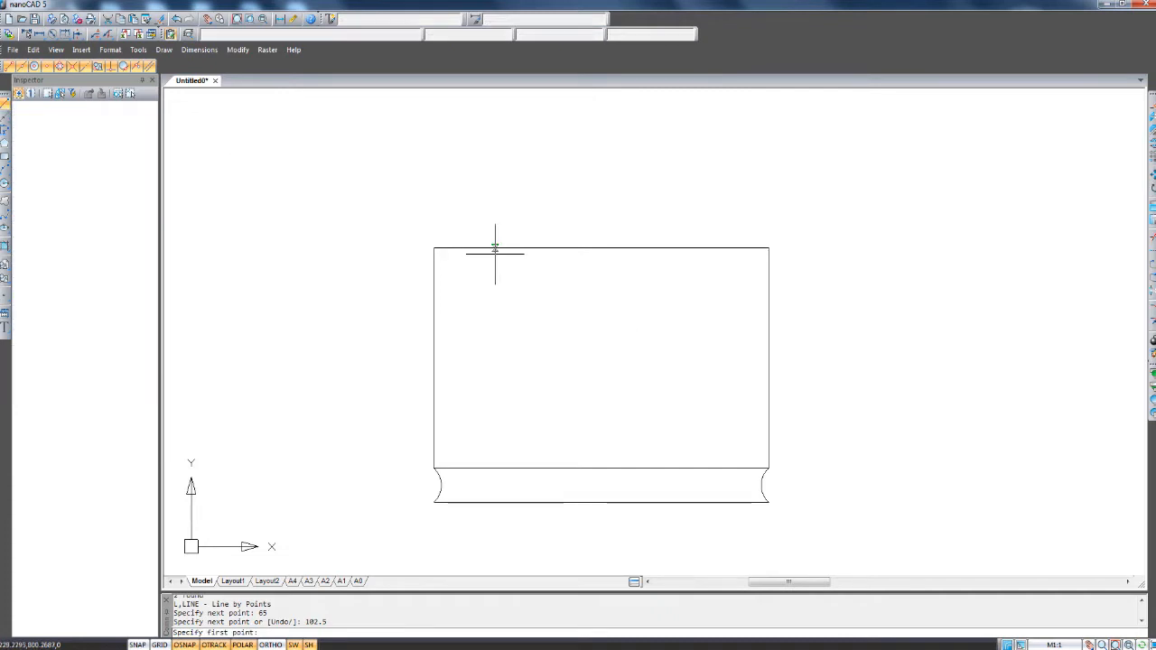
pyautogui.click(606, 250)
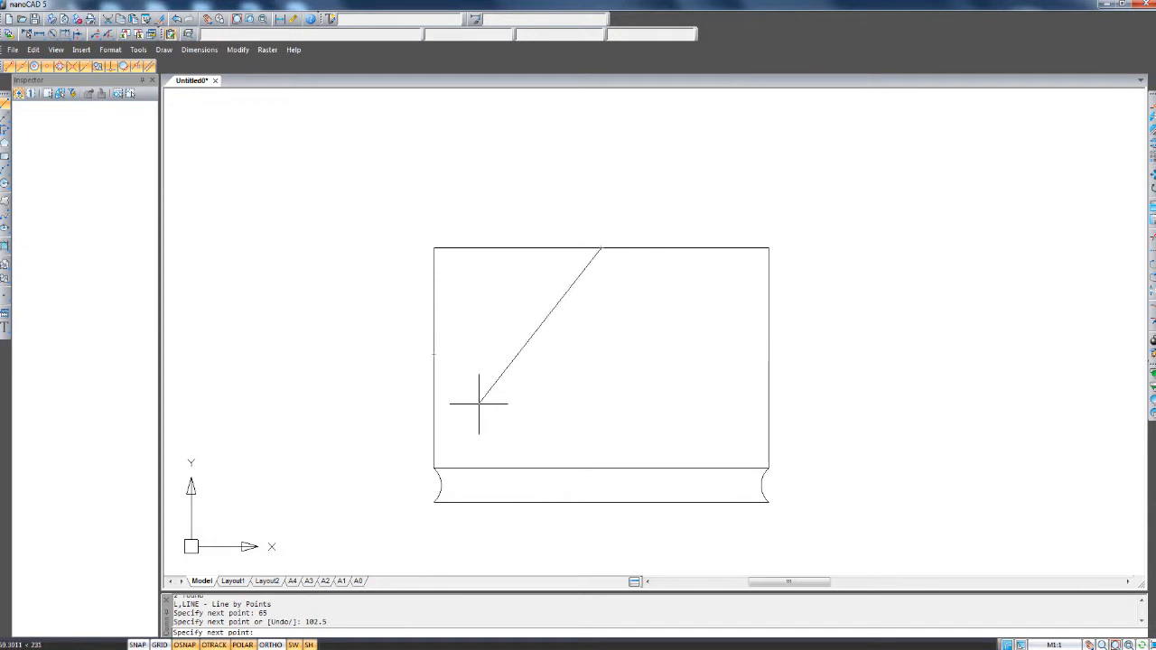
pyautogui.press('Escape')
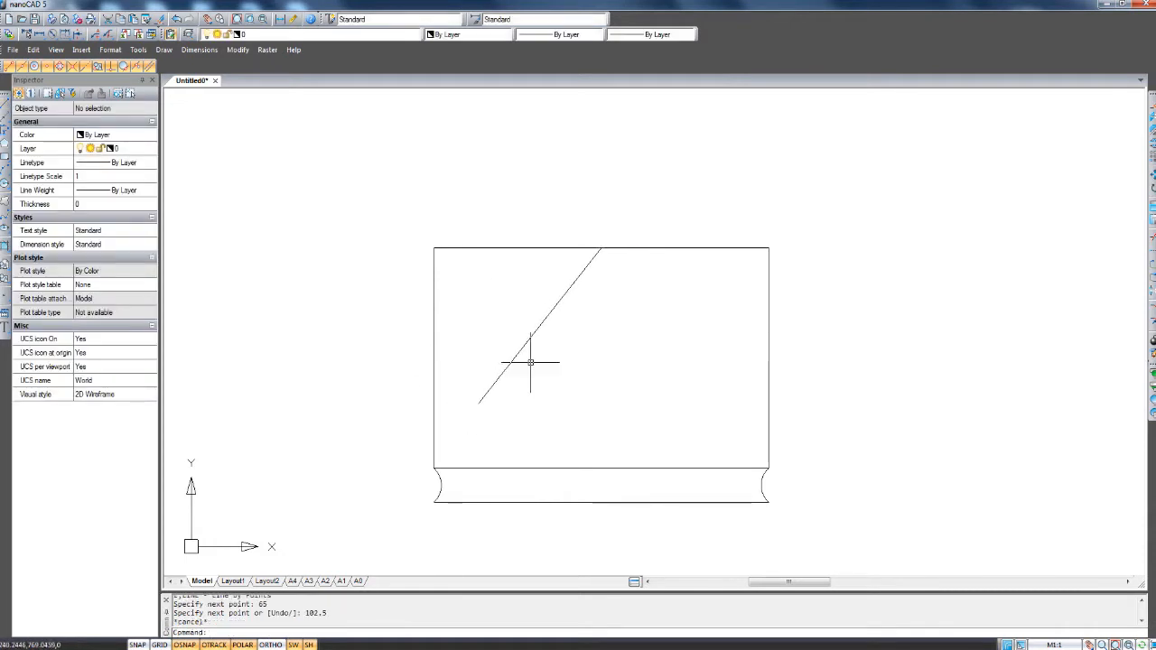
# Copy the diagonal line about 13.5 units down and slightly to the right, inside the brick outline.
pyautogui.click(536, 327)
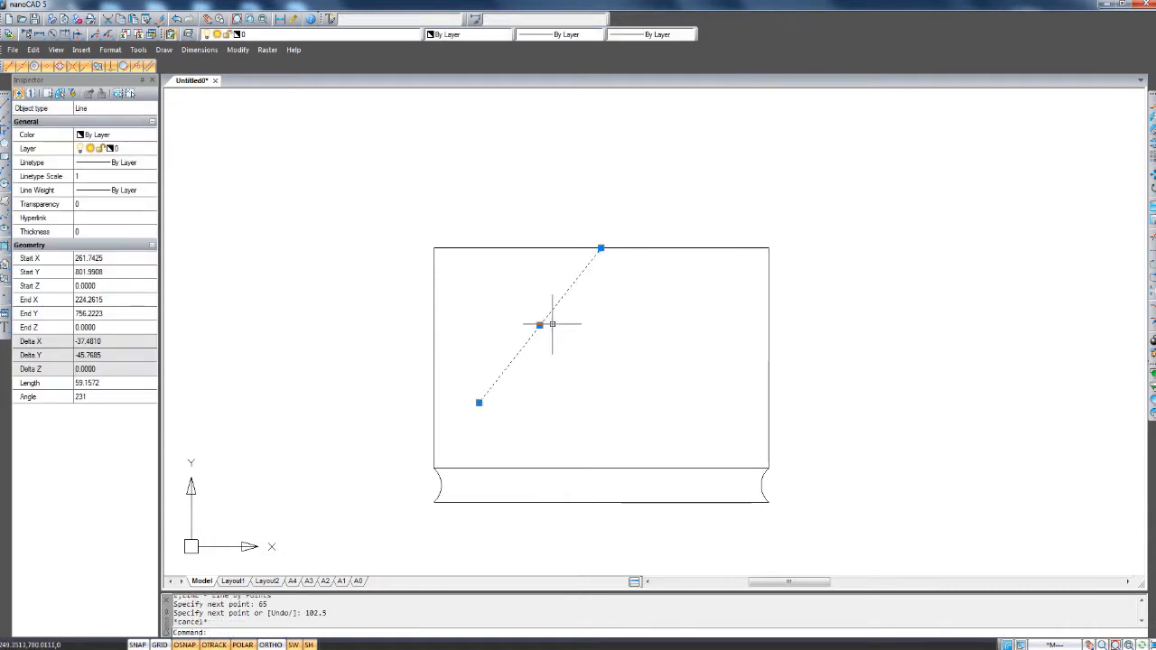
pyautogui.write('co')
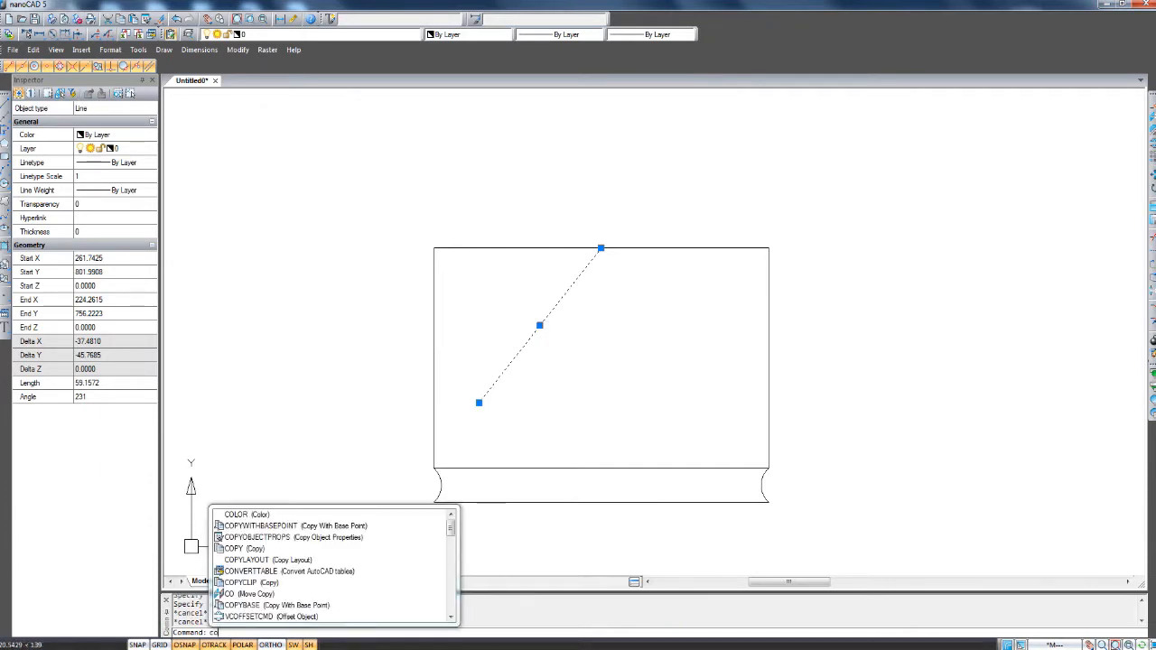
pyautogui.press('Return')
pyautogui.click(551, 312)
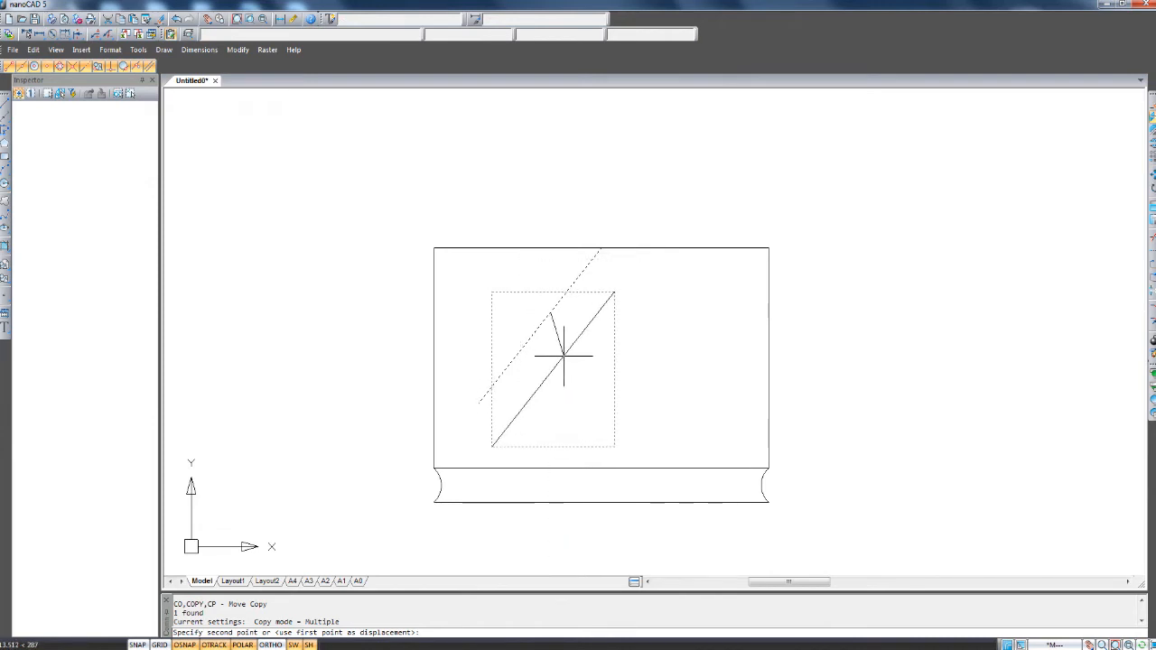
pyautogui.click(562, 356)
pyautogui.press('Escape')
# Try to extend the copied diagonal line to the brick's top edge with the EXT command.
pyautogui.scroll(3, 647, 316)
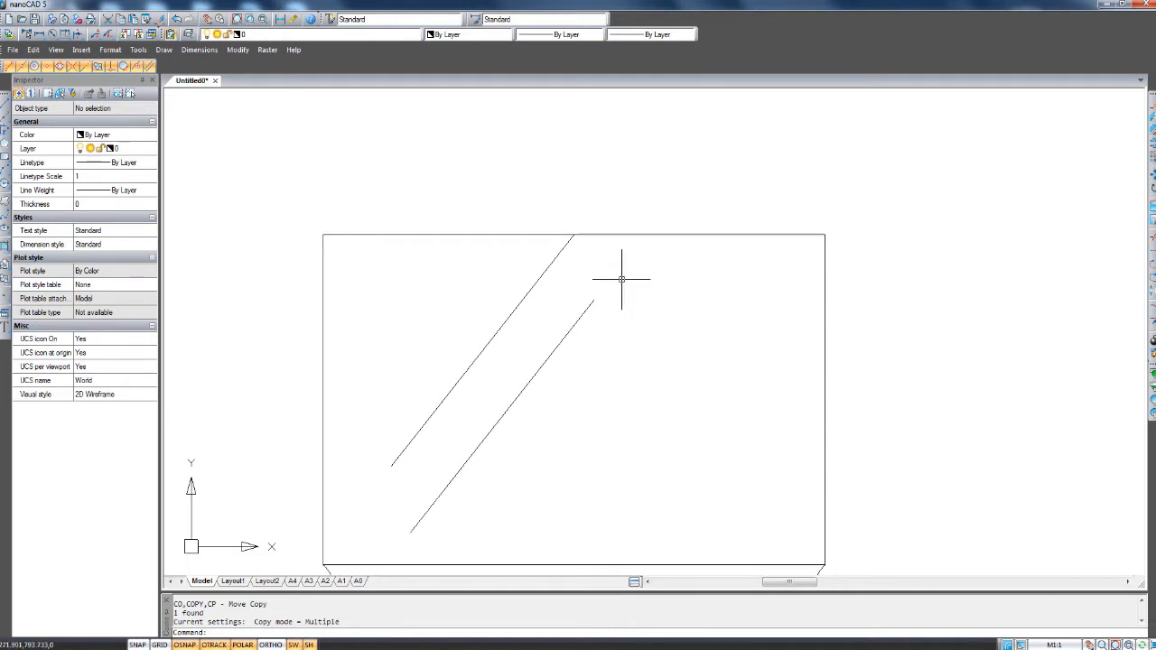
pyautogui.moveTo(736, 284); pyautogui.dragTo(691, 175)
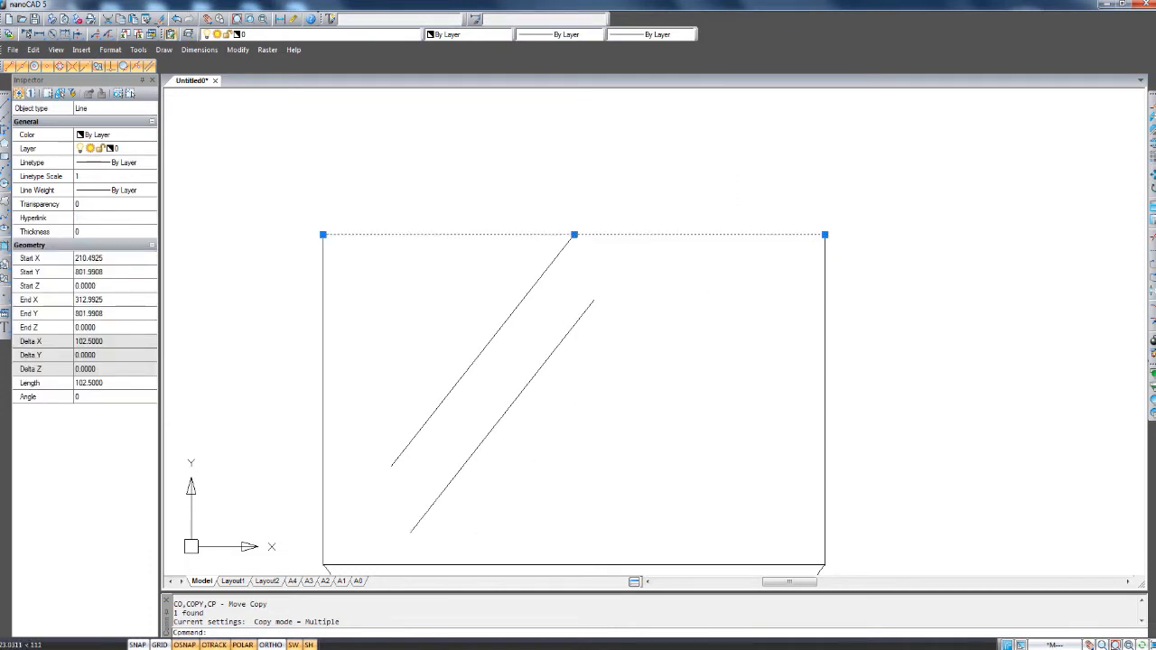
pyautogui.write('ext')
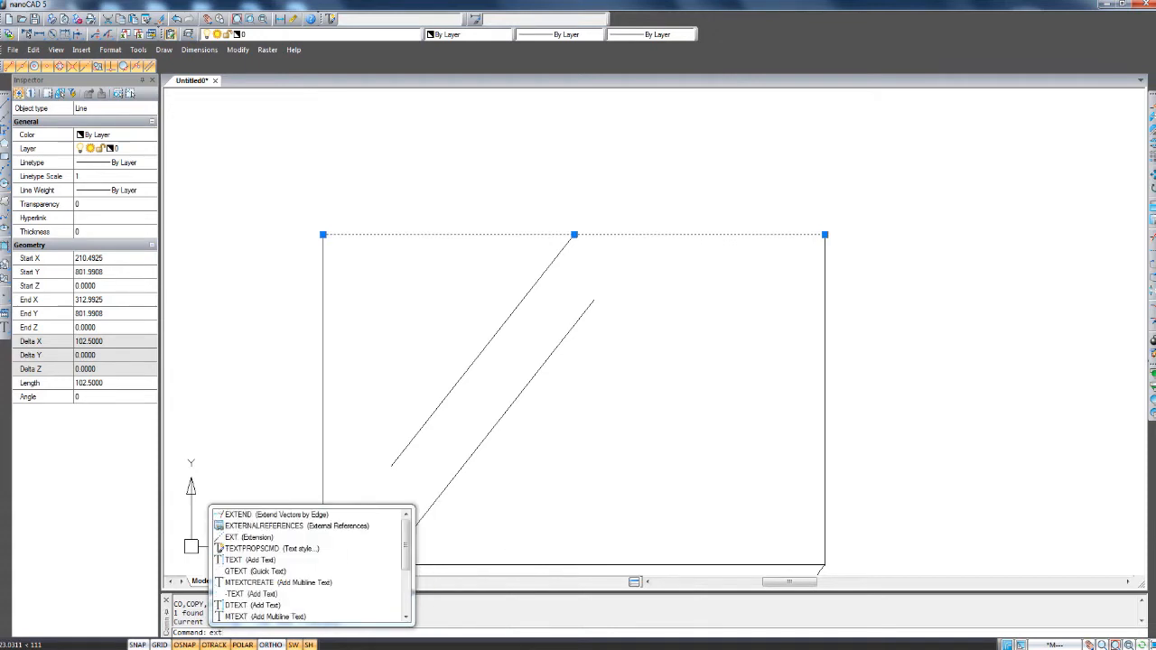
pyautogui.press('Return')
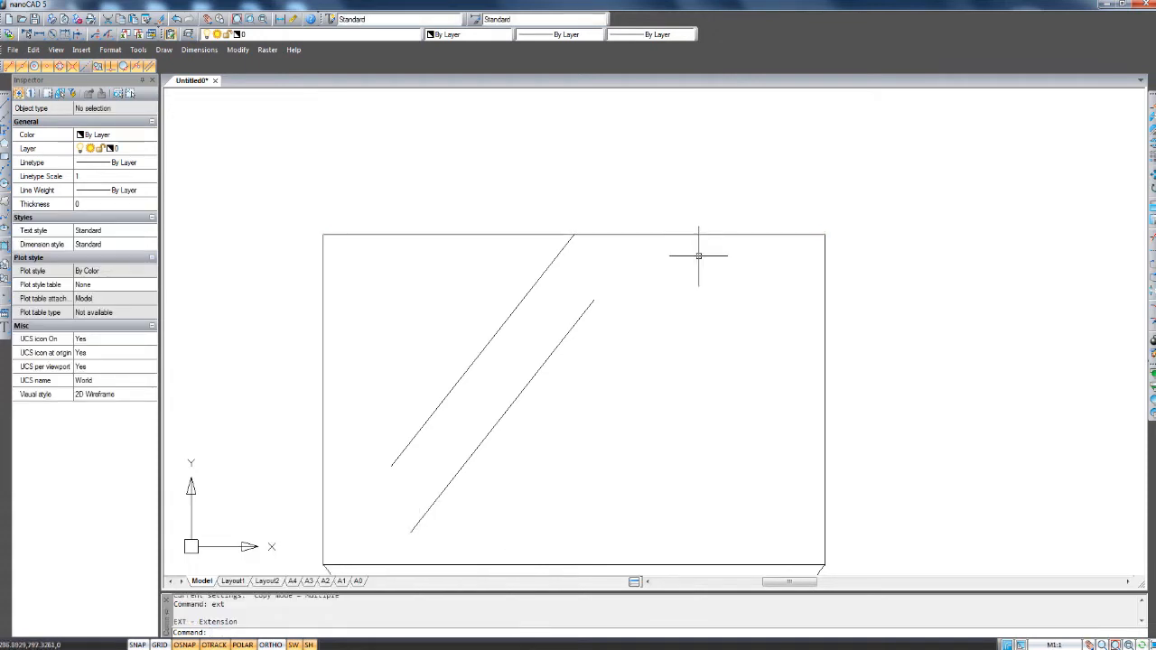
pyautogui.moveTo(645, 341); pyautogui.dragTo(578, 302)
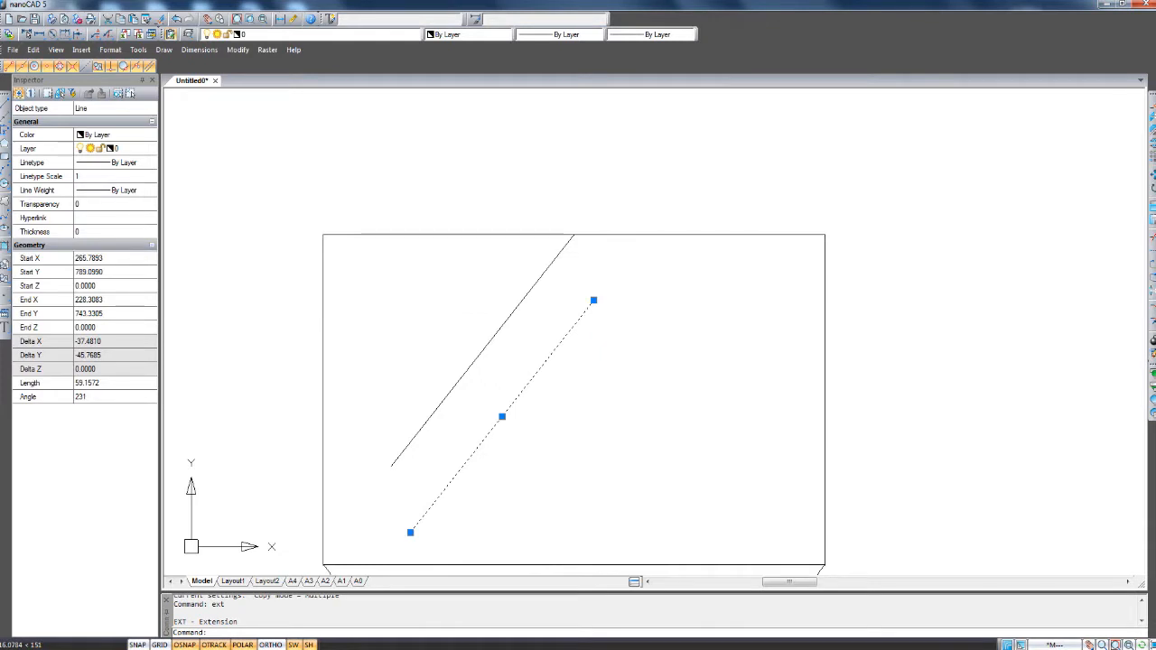
pyautogui.press('Escape')
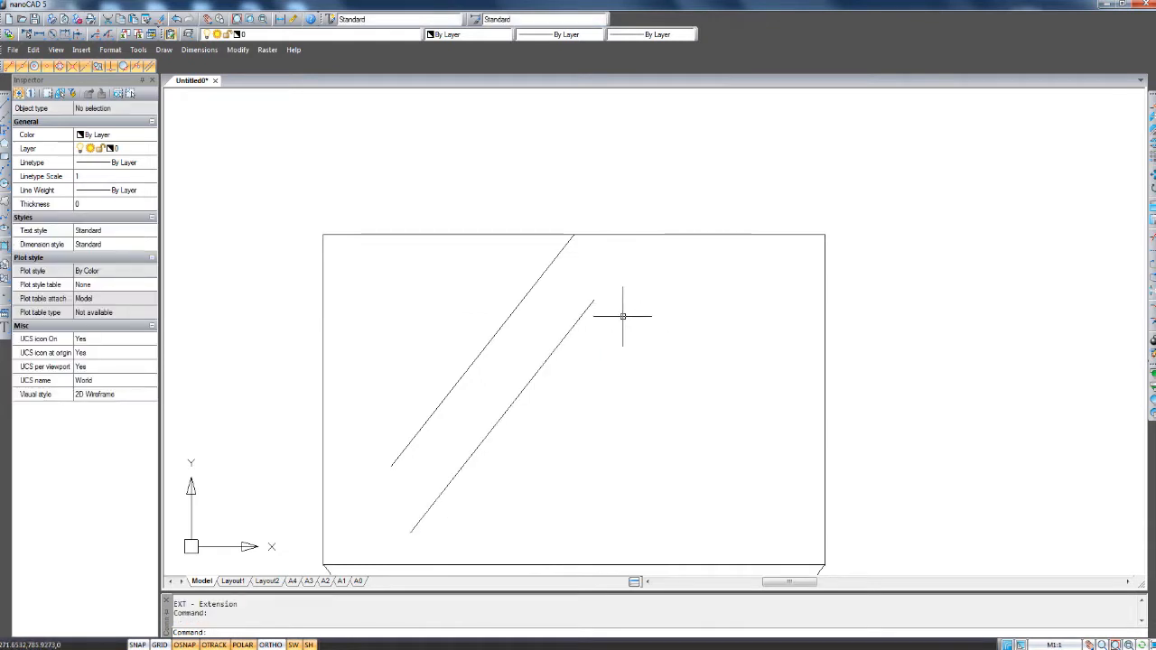
pyautogui.press('Escape')
pyautogui.press('Escape')
# Extend the copied diagonal line up to the brick's top edge with the EXTEND command, using that edge as the boundary.
pyautogui.click(744, 294)
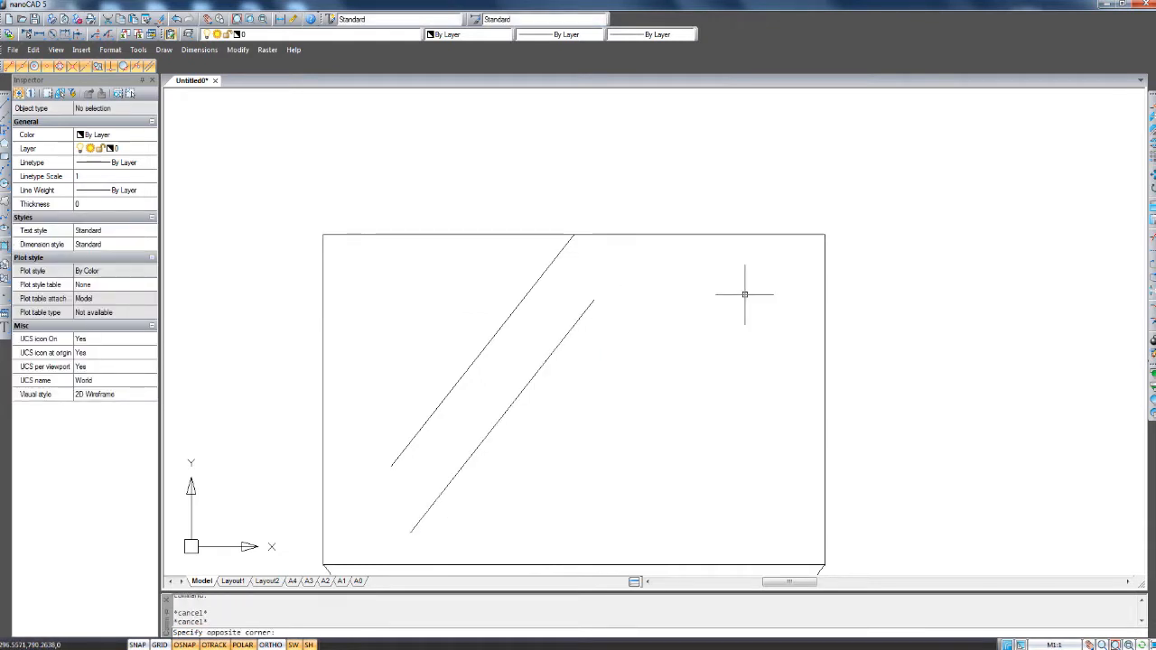
pyautogui.click(708, 194)
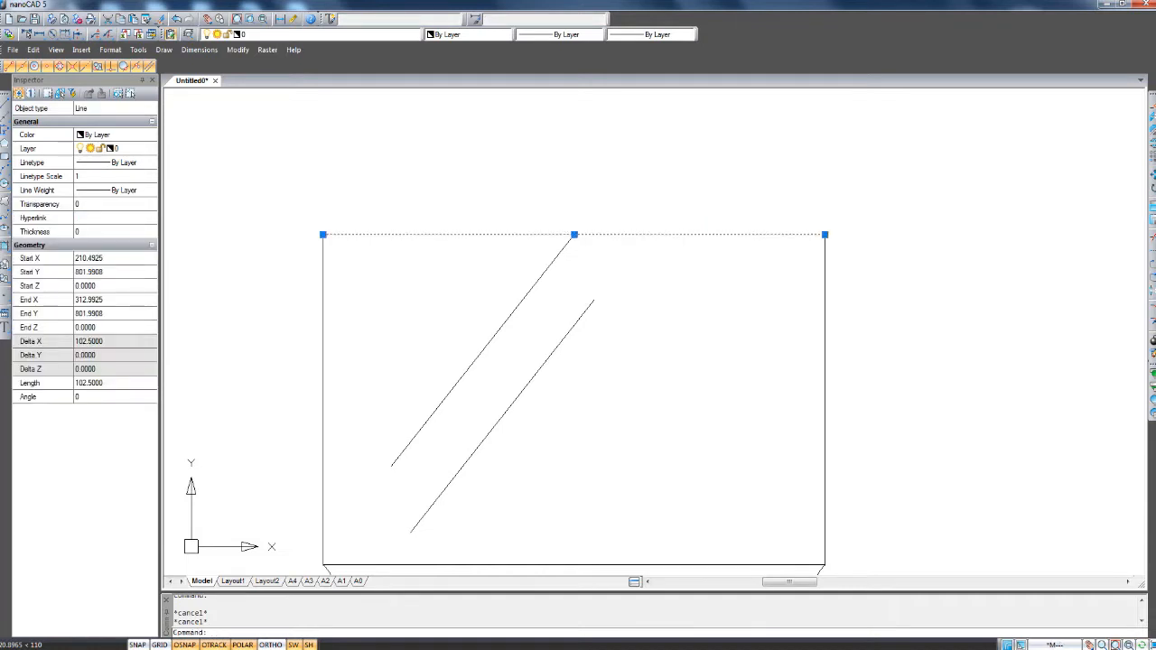
pyautogui.write('ext')
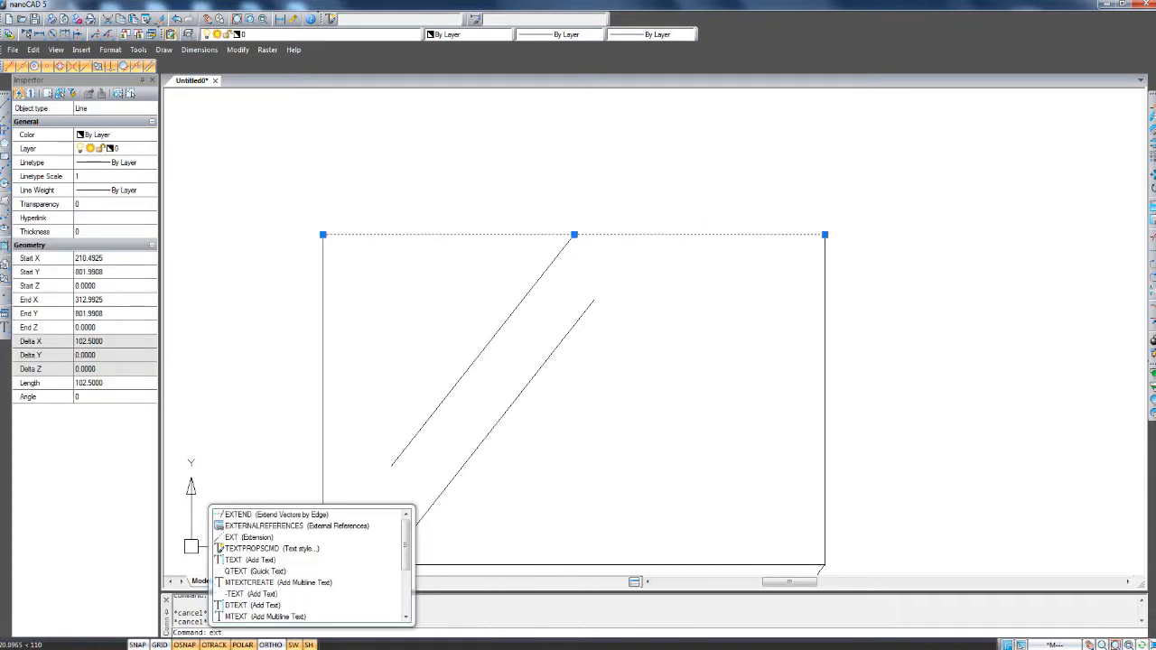
pyautogui.press('Down')
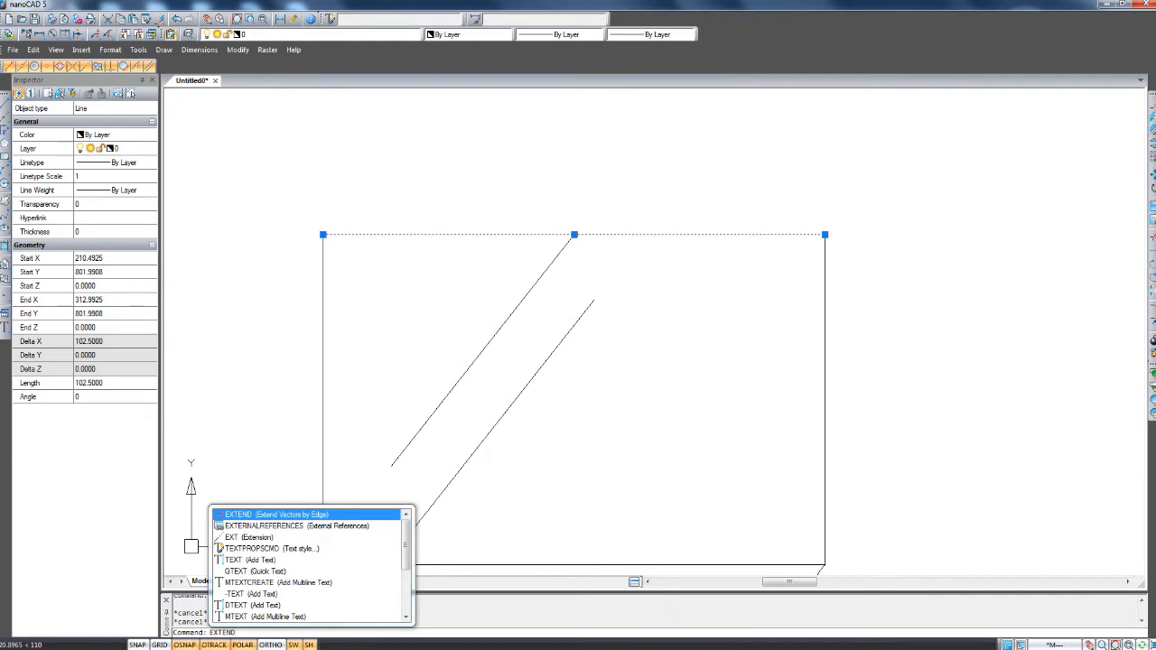
pyautogui.press('Return')
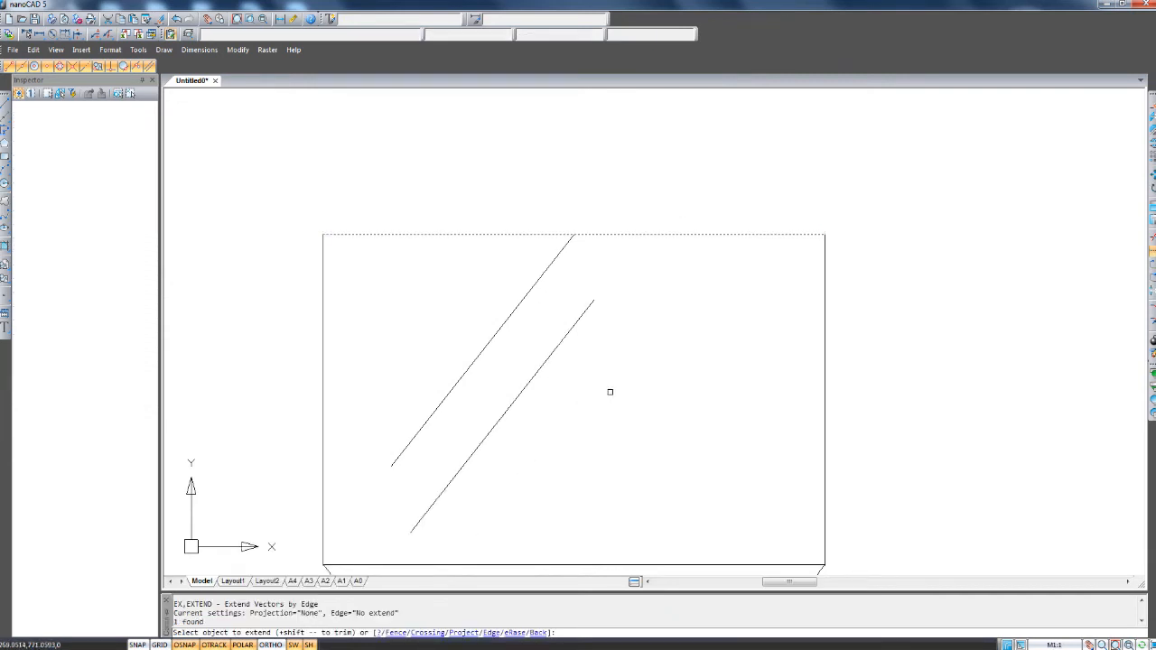
pyautogui.click(609, 392)
pyautogui.click(550, 338)
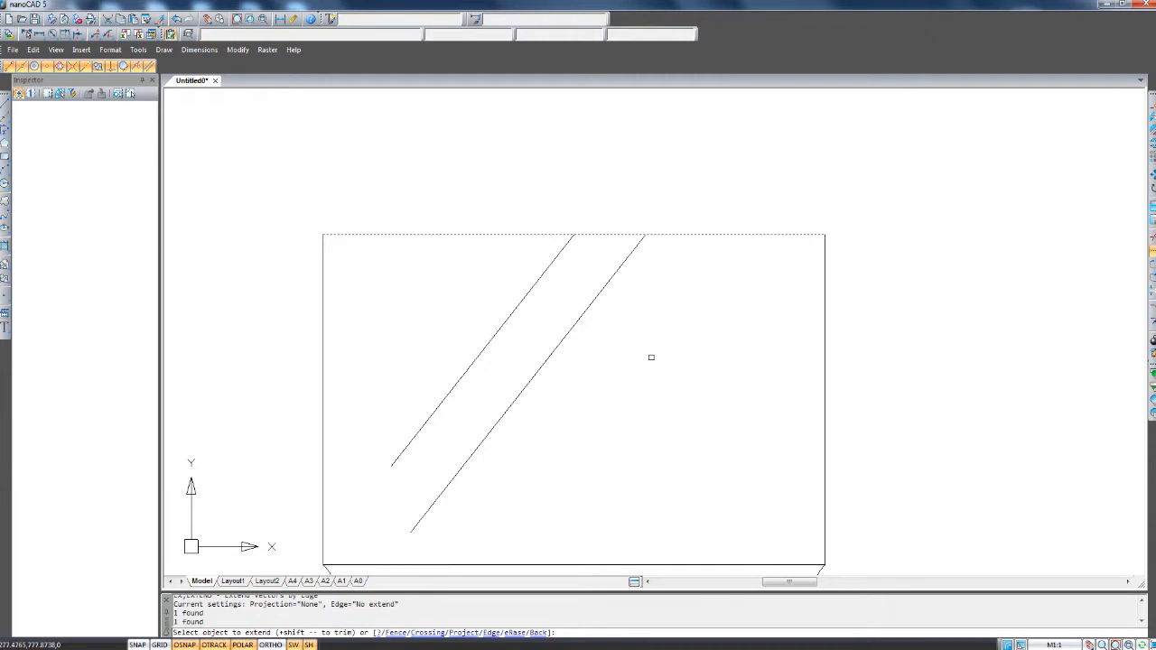
pyautogui.press('Escape')
# Copy the hatched brick and mortar joint from the joint's lower-left corner to the left wall line's base on the foundation.
pyautogui.scroll(-3, 623, 339)
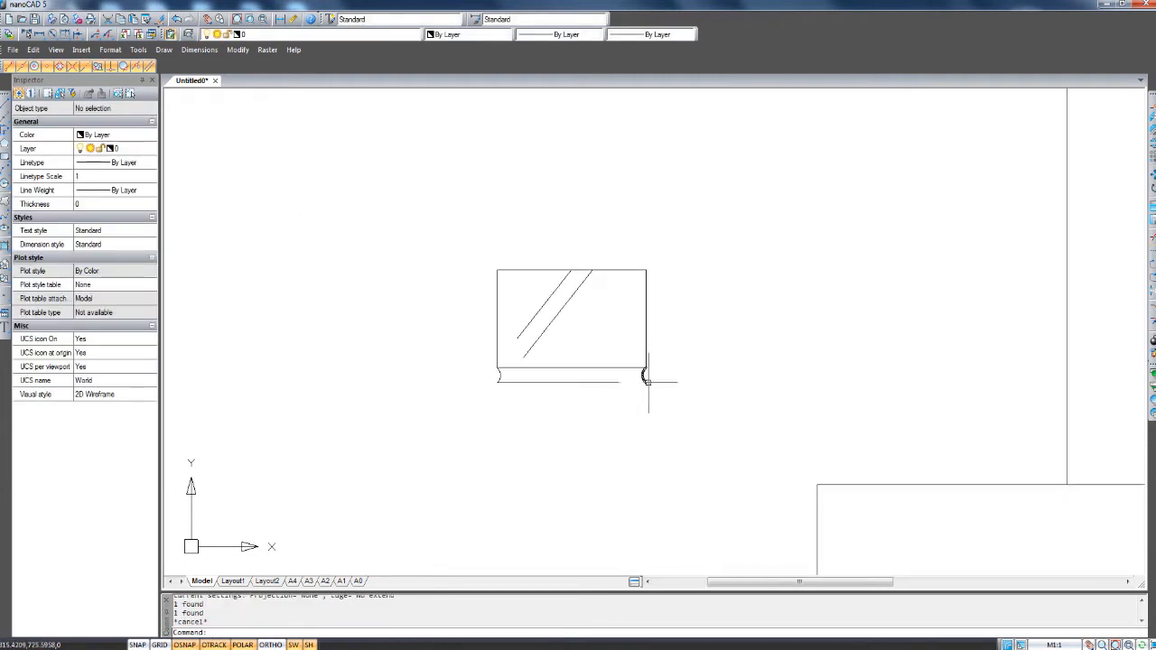
pyautogui.scroll(3, 646, 380)
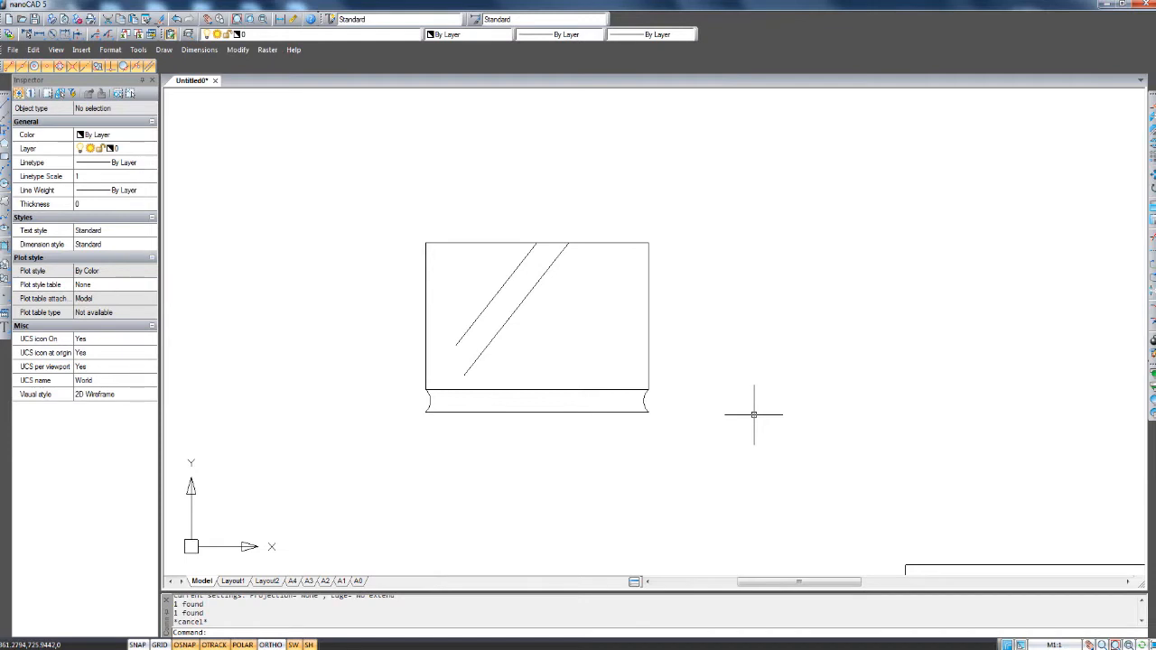
pyautogui.scroll(-3, 740, 436)
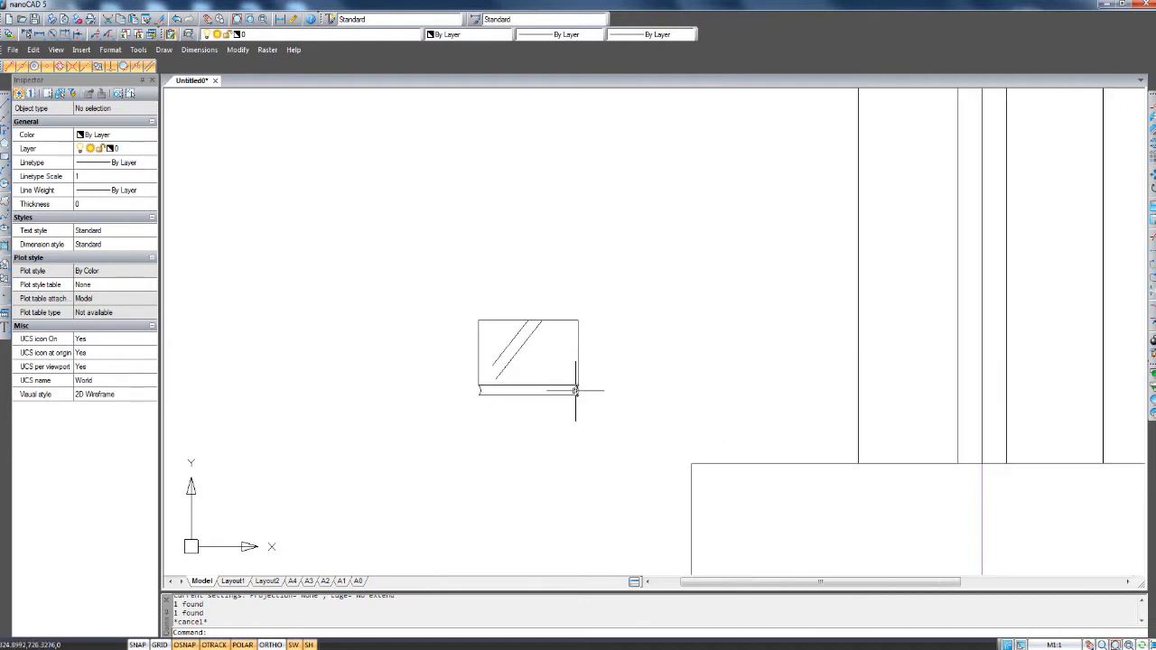
pyautogui.click(622, 433)
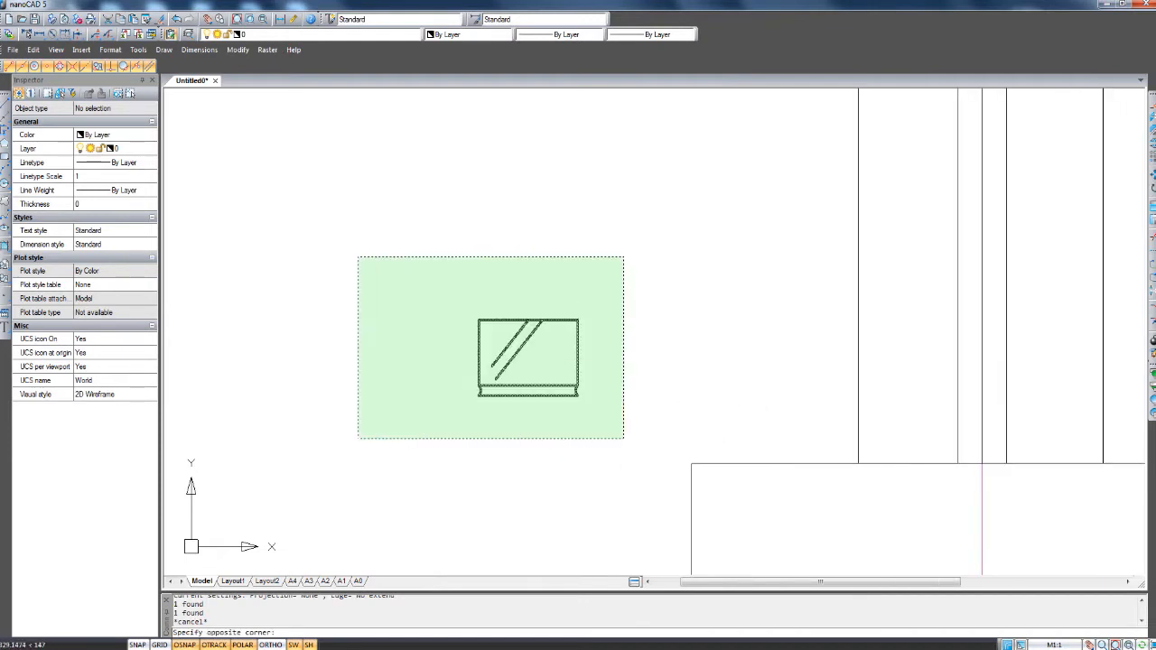
pyautogui.click(359, 254)
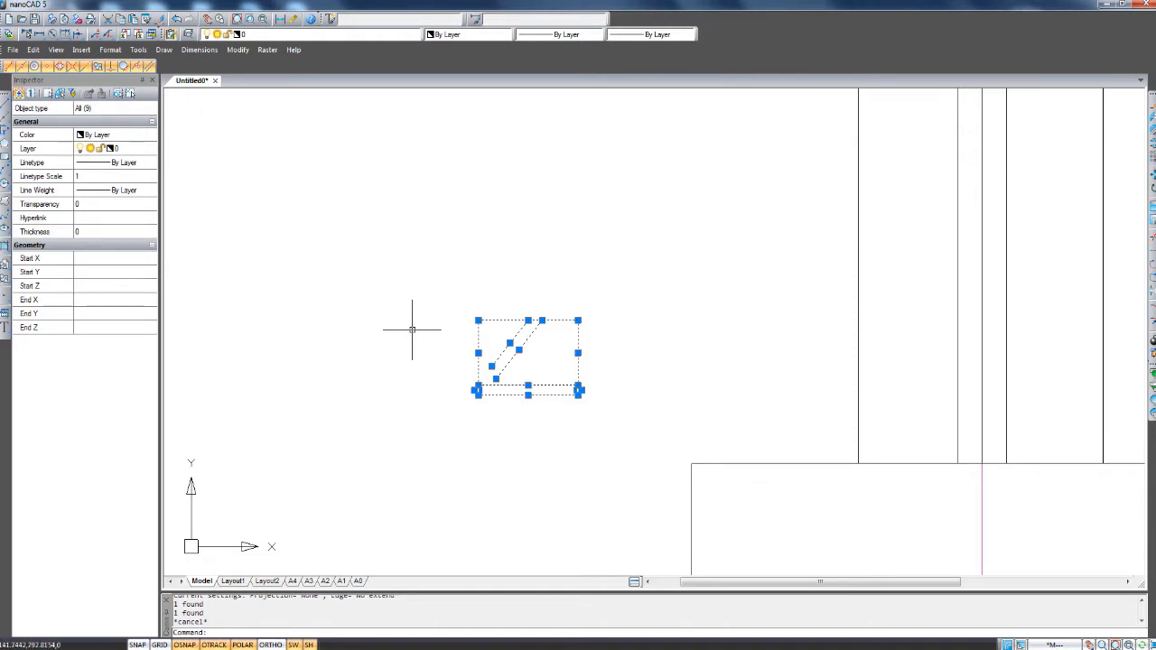
pyautogui.write('co')
pyautogui.press('Return')
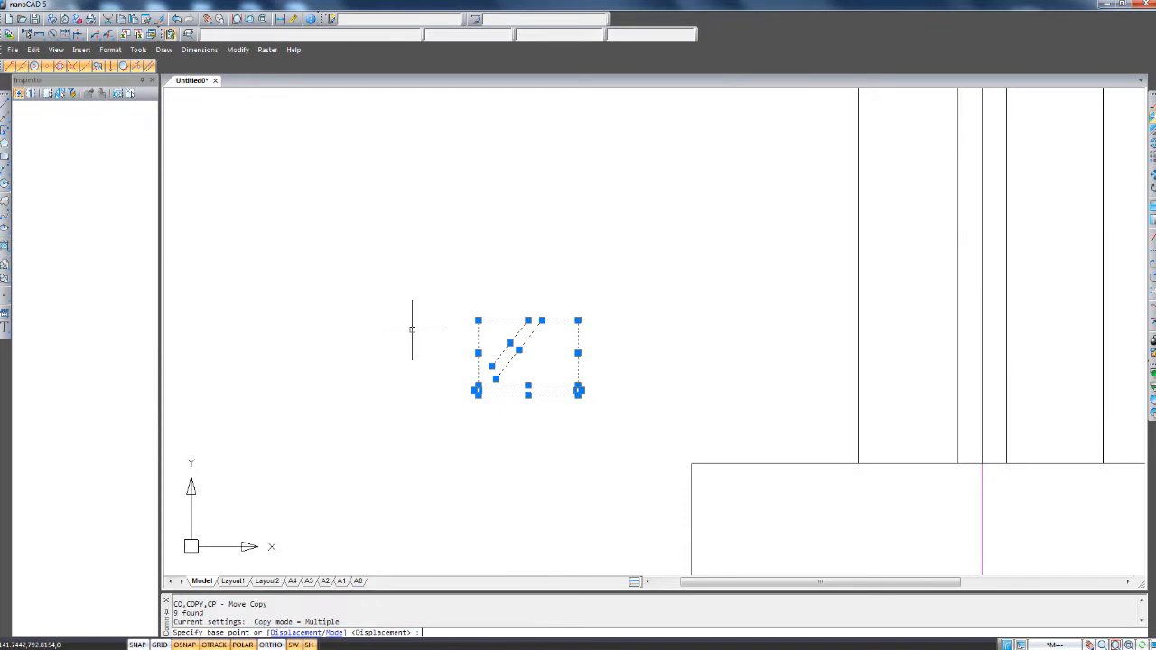
pyautogui.scroll(2, 449, 405)
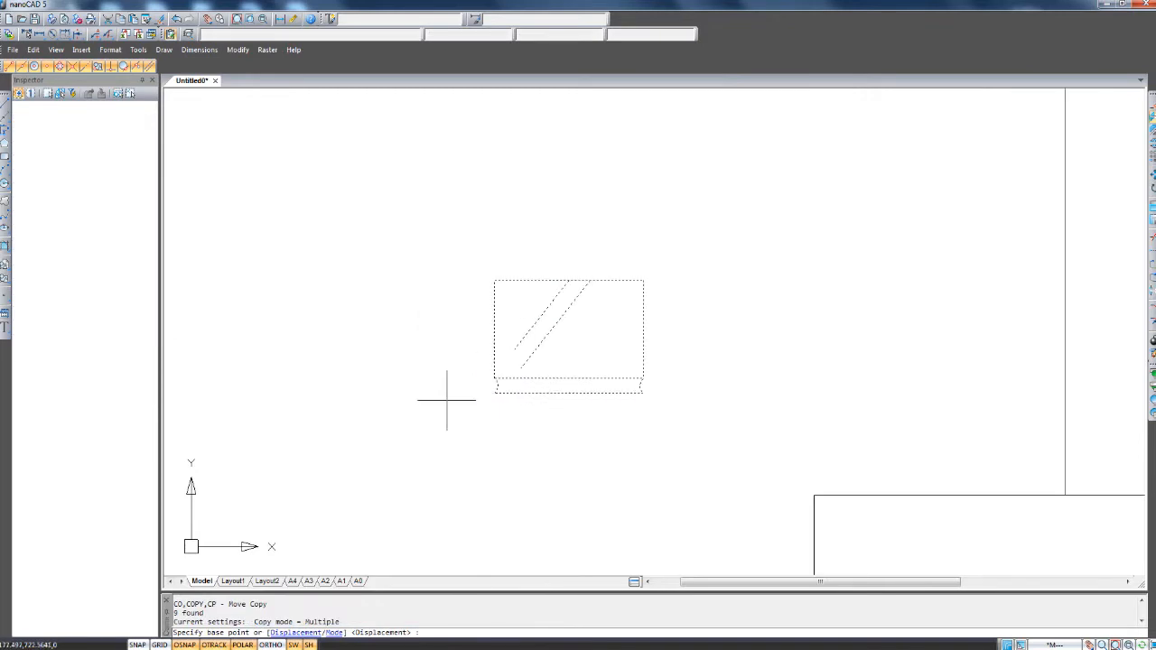
pyautogui.click(494, 393)
pyautogui.scroll(-2, 712, 417)
pyautogui.moveTo(758, 418); pyautogui.dragTo(546, 398, button='middle')
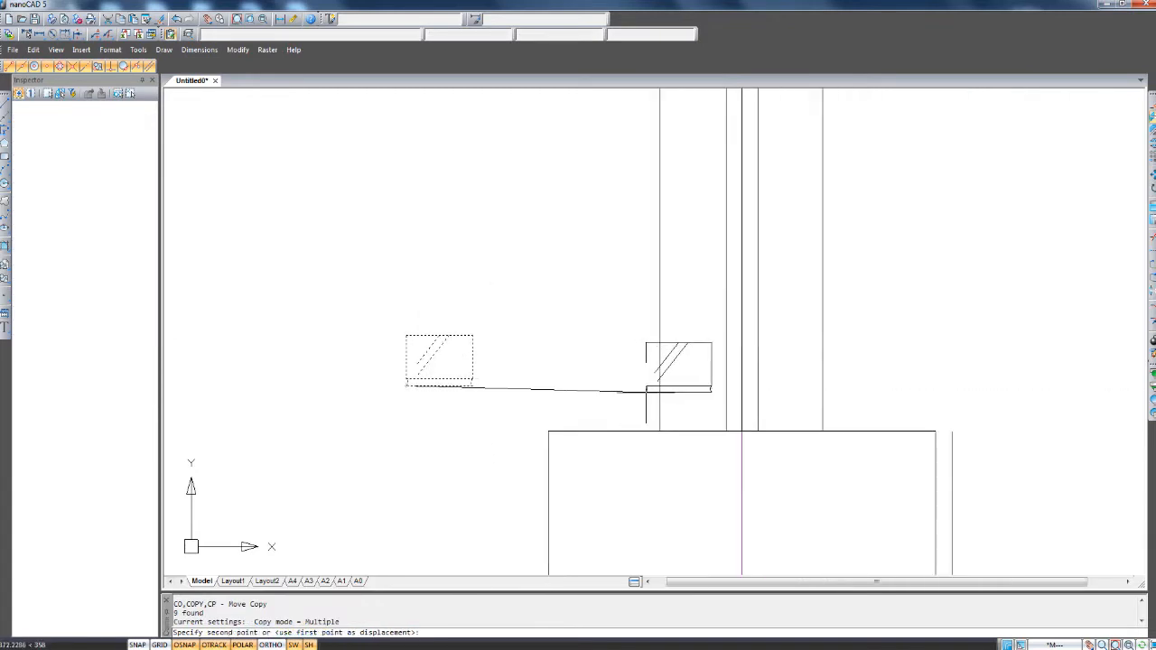
pyautogui.scroll(2, 707, 434)
pyautogui.scroll(4, 632, 418)
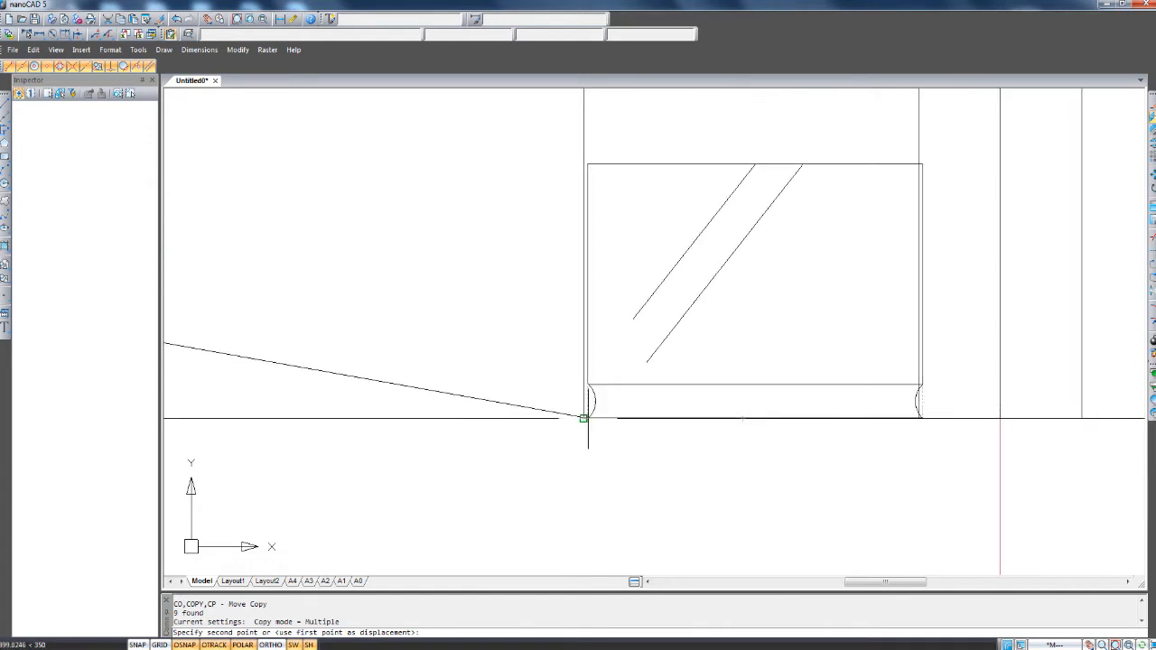
pyautogui.click(583, 418)
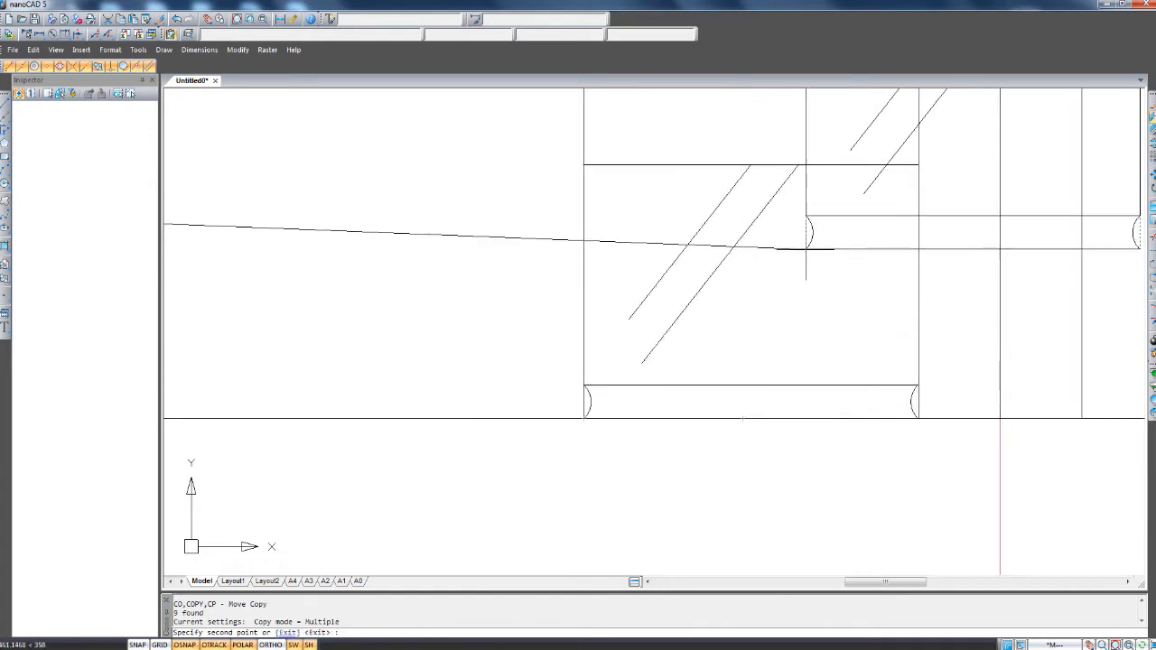
pyautogui.moveTo(822, 362); pyautogui.dragTo(826, 504, button='middle')
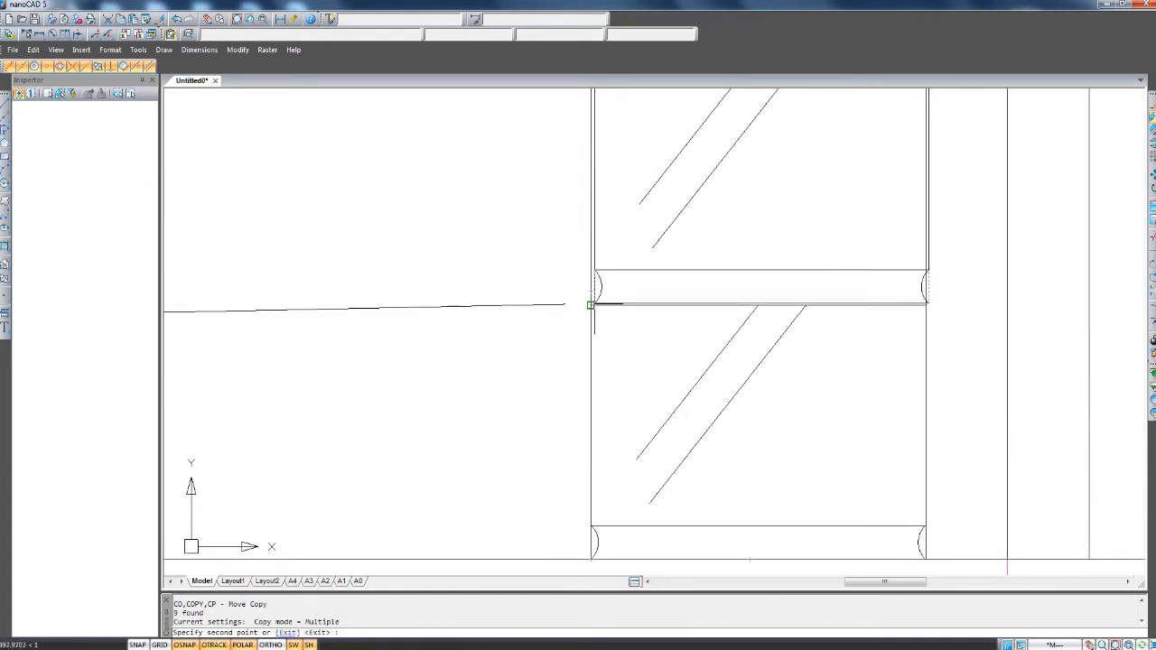
pyautogui.scroll(-6, 602, 293)
pyautogui.moveTo(692, 330); pyautogui.dragTo(689, 340, button='middle')
pyautogui.press('Escape')
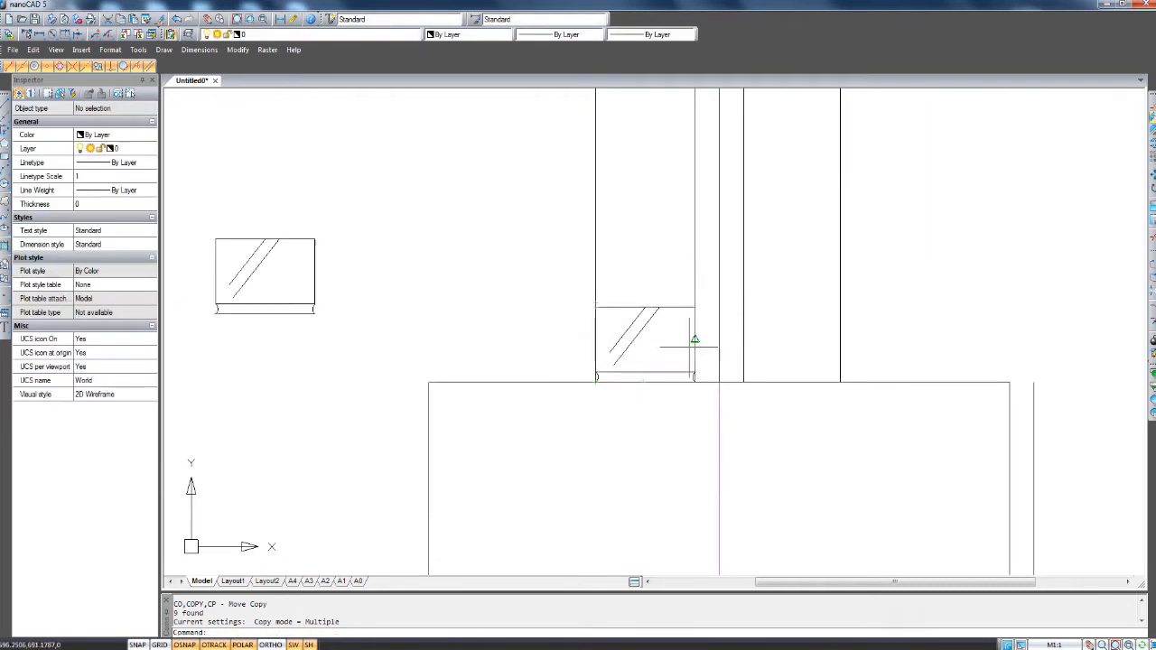
# Delete the two full-height vertical wall lines running along the left and right sides of the copied brick.
pyautogui.scroll(2, 650, 370)
pyautogui.scroll(2, 641, 378)
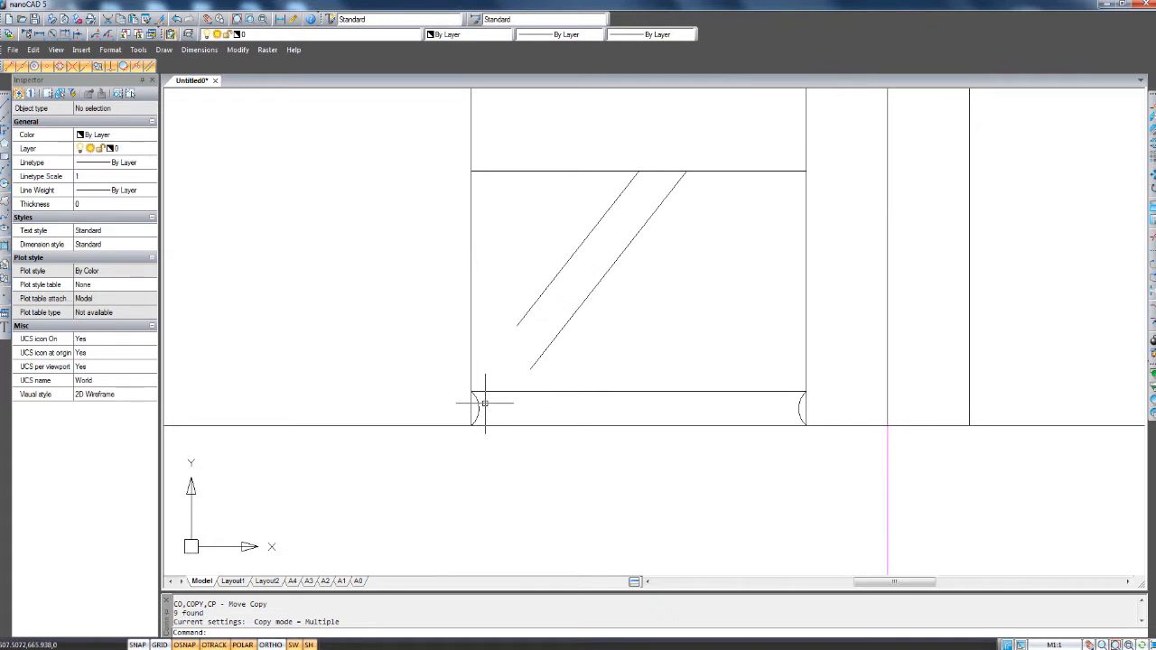
pyautogui.scroll(-2, 485, 403)
pyautogui.moveTo(597, 338); pyautogui.dragTo(609, 407, button='middle')
pyautogui.click(490, 312)
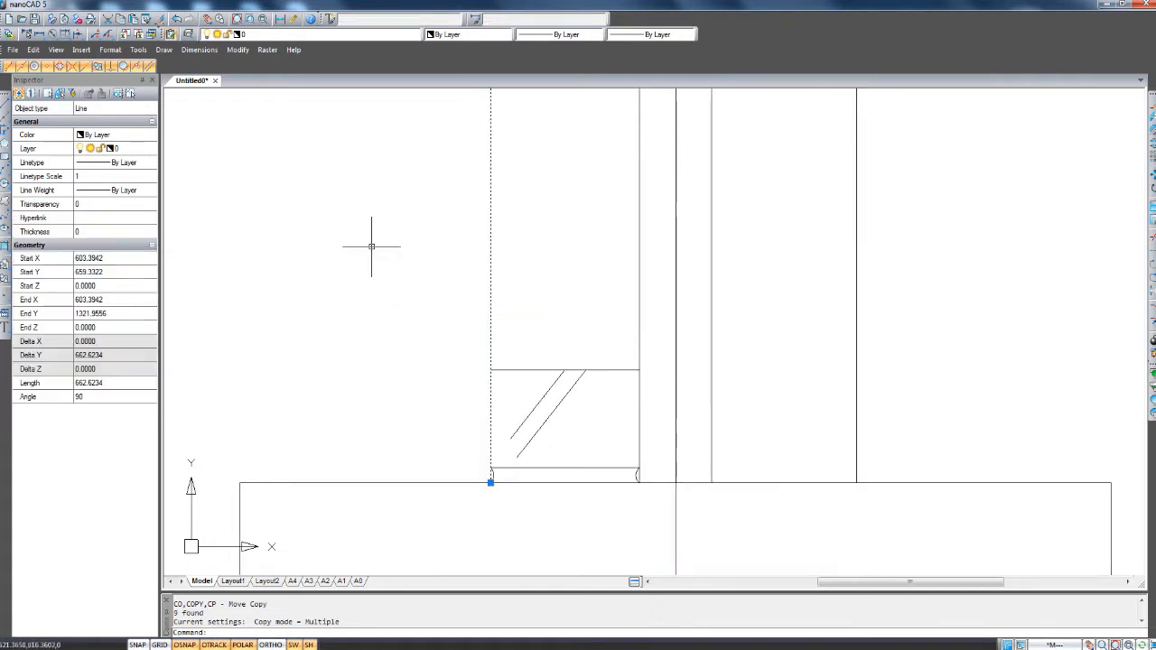
pyautogui.press('Delete')
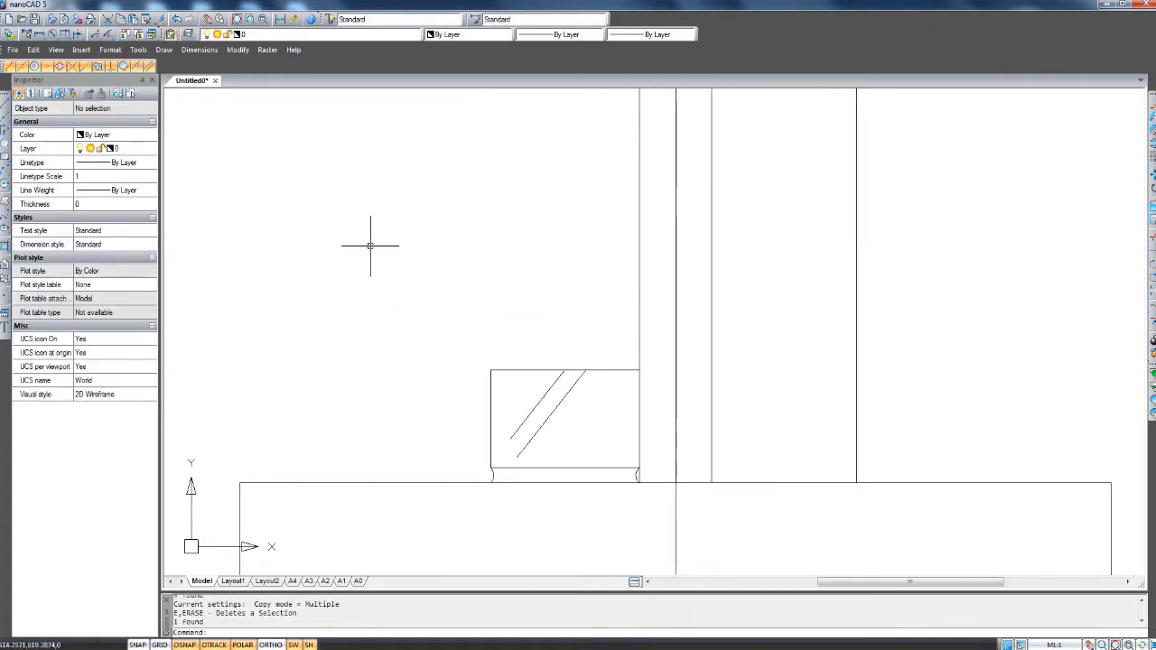
pyautogui.click(639, 304)
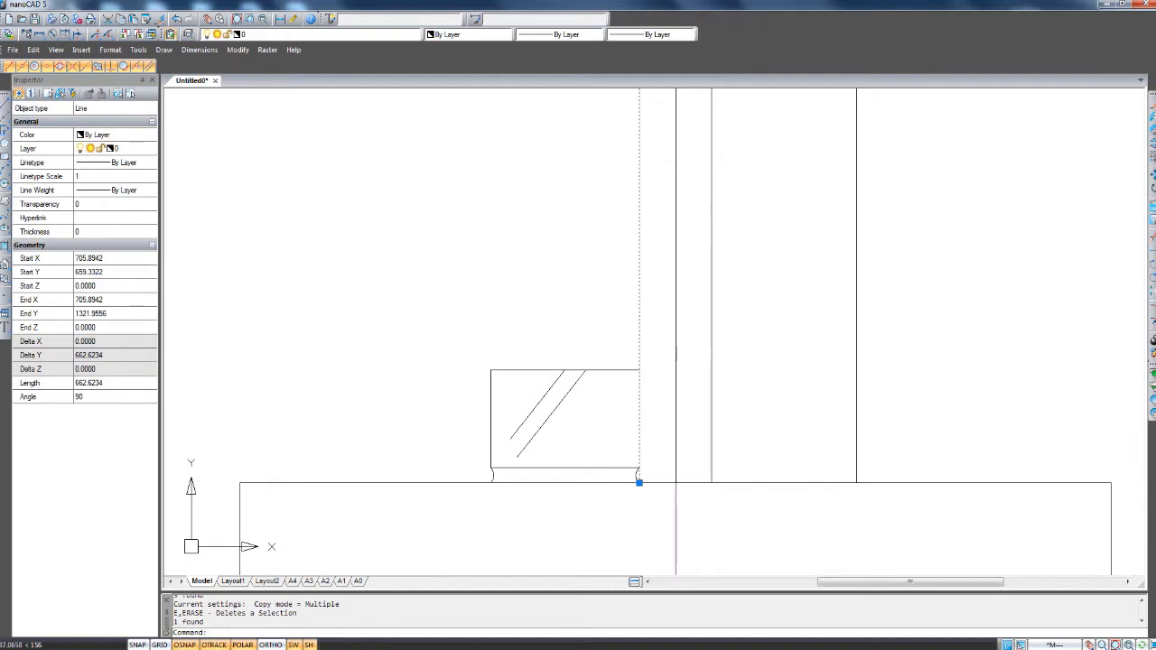
pyautogui.press('Delete')
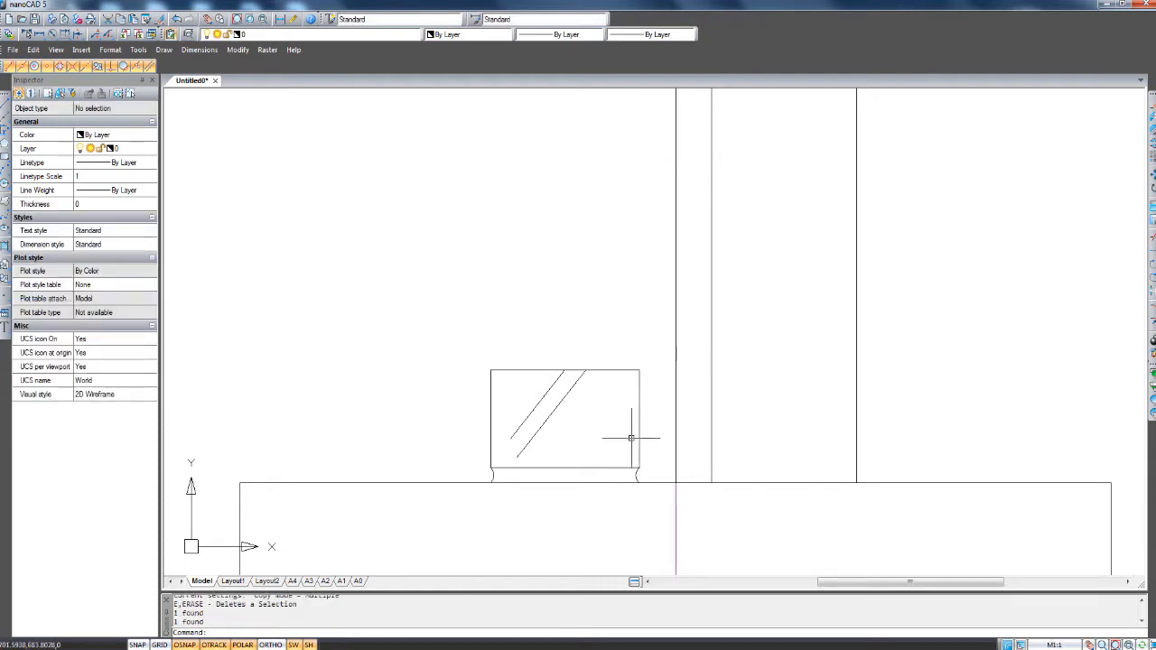
# Array the brick and mortar joint on the foundation rectangularly in 20 rows and 1 column with a row offset of 75.
pyautogui.scroll(1, 536, 508)
pyautogui.moveTo(439, 491); pyautogui.dragTo(713, 264)
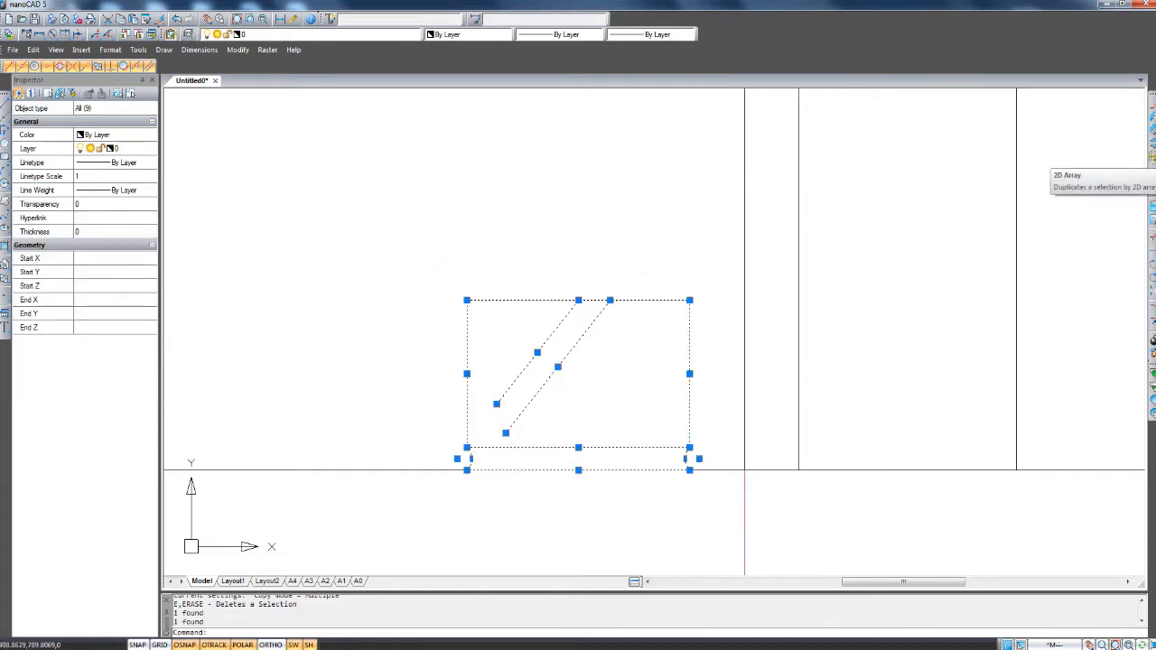
pyautogui.click(1152, 164)
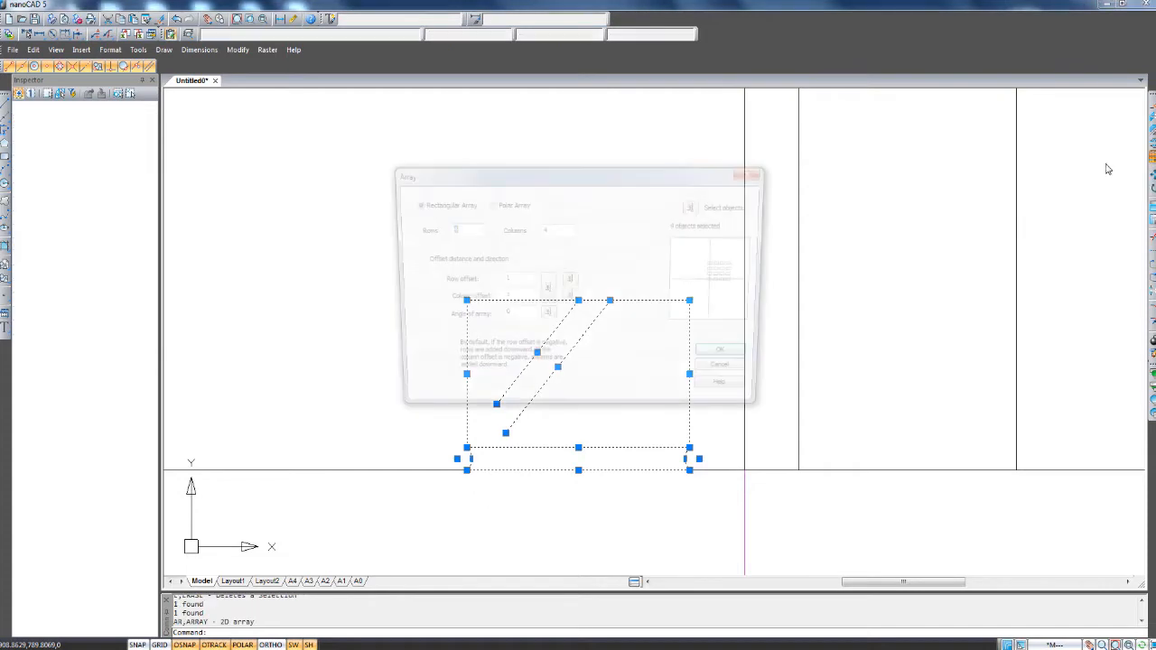
pyautogui.moveTo(611, 178); pyautogui.dragTo(941, 154)
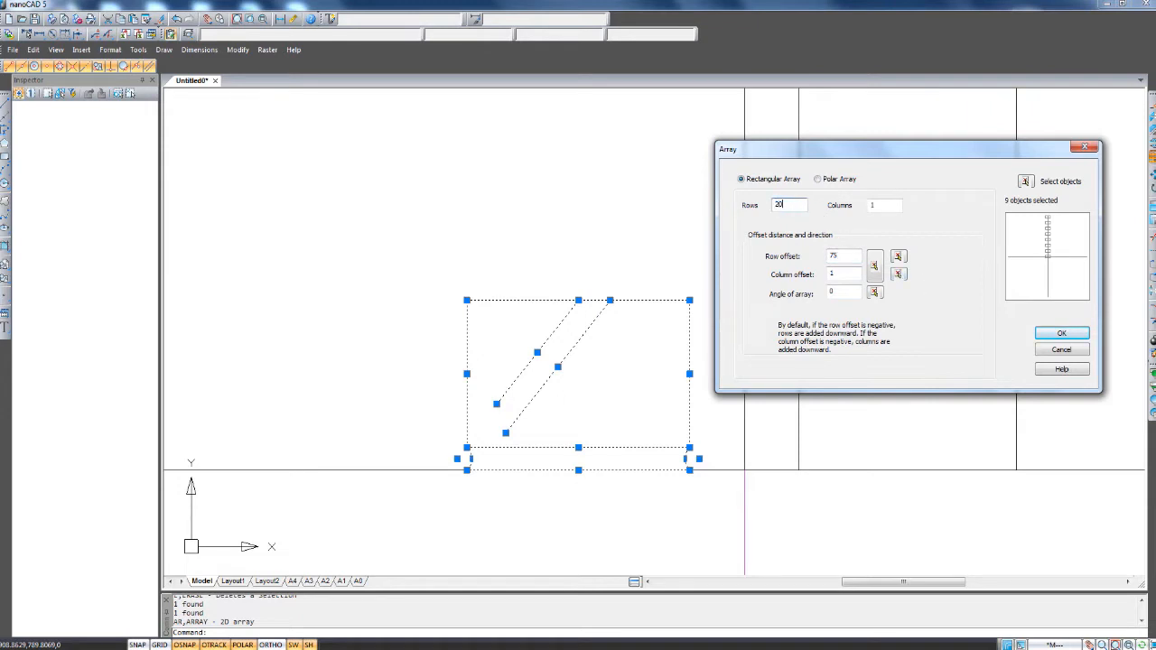
pyautogui.click(1062, 333)
# Delete the diagonal lines and the brick outline of the separate original brick, keeping only its mortar joint.
pyautogui.scroll(-5, 825, 325)
pyautogui.moveTo(834, 317); pyautogui.dragTo(728, 482, button='middle')
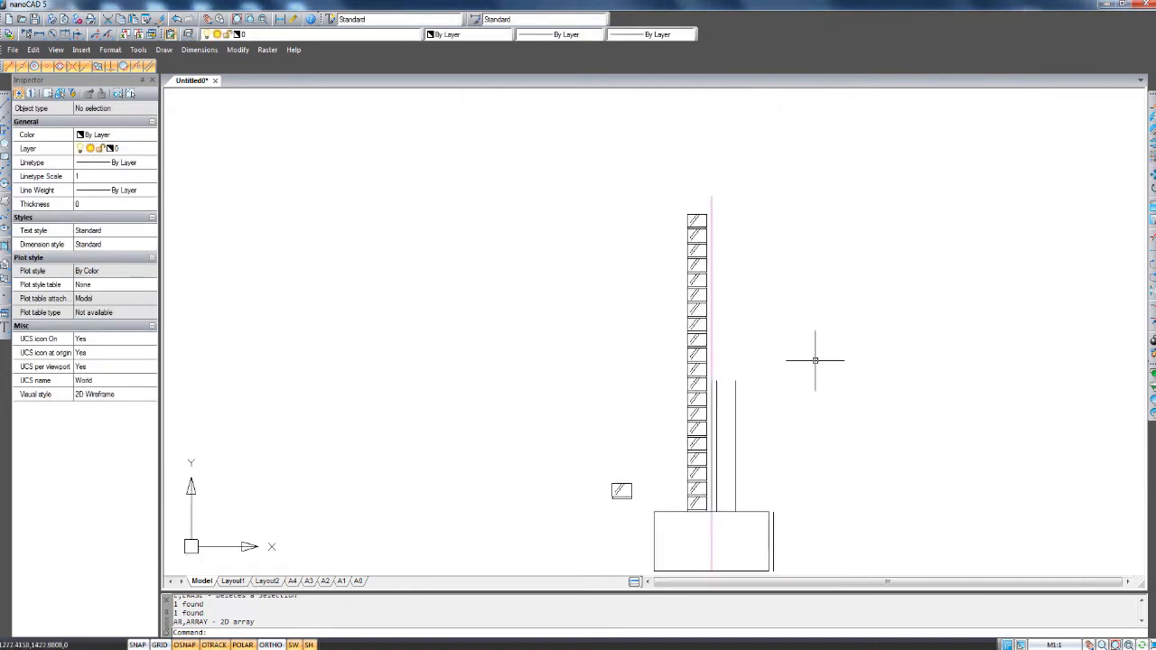
pyautogui.scroll(2, 709, 451)
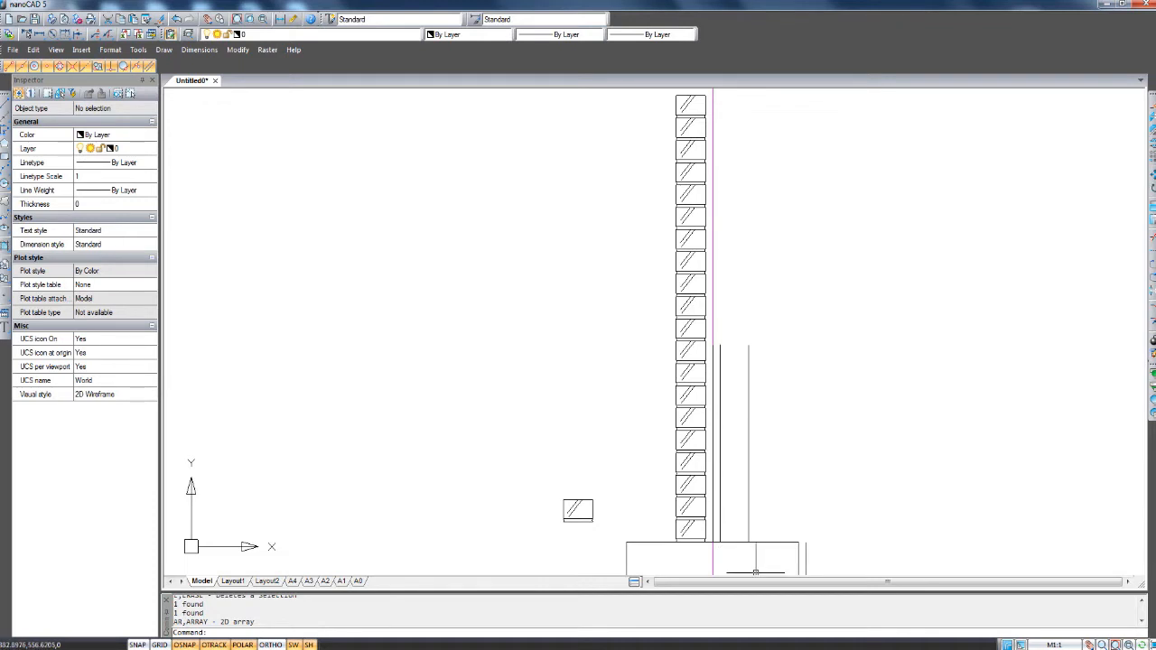
pyautogui.moveTo(756, 563); pyautogui.dragTo(750, 440, button='middle')
pyautogui.scroll(3, 751, 440)
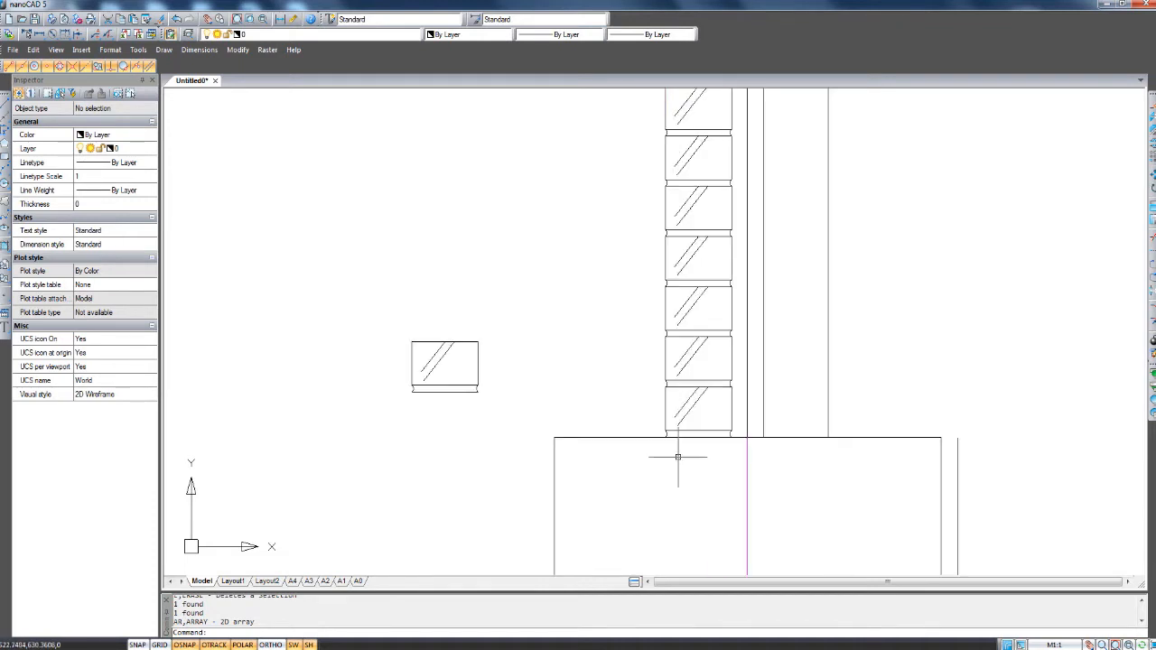
pyautogui.moveTo(578, 437); pyautogui.dragTo(582, 438, button='middle')
pyautogui.scroll(2, 585, 433)
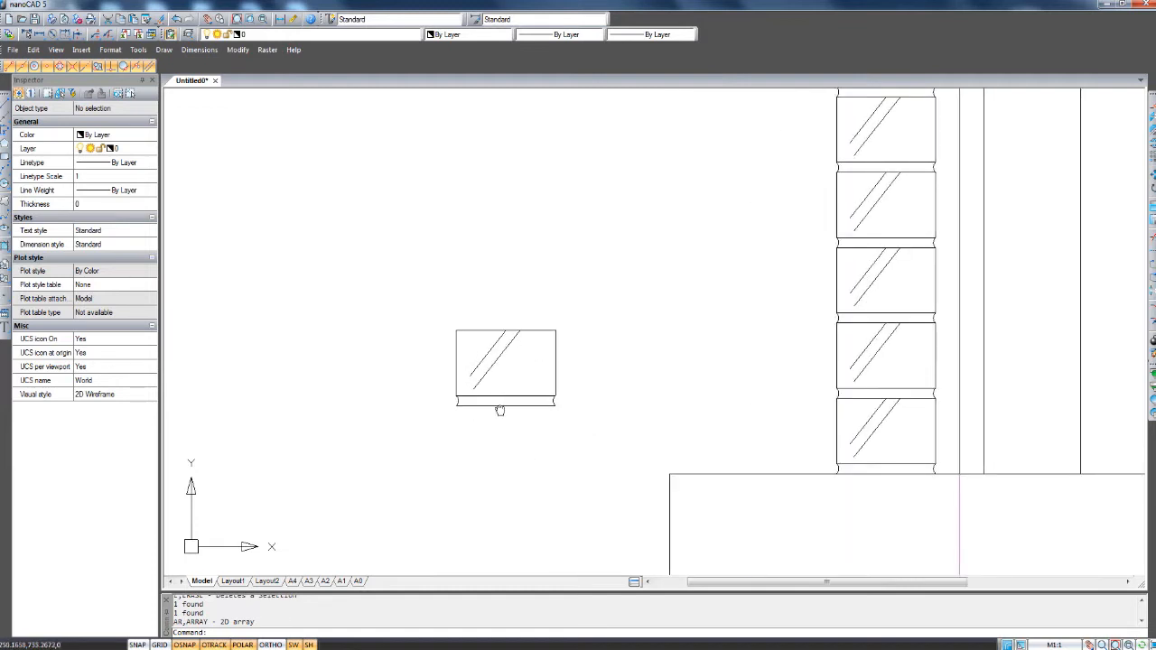
pyautogui.scroll(3, 501, 406)
pyautogui.click(573, 395)
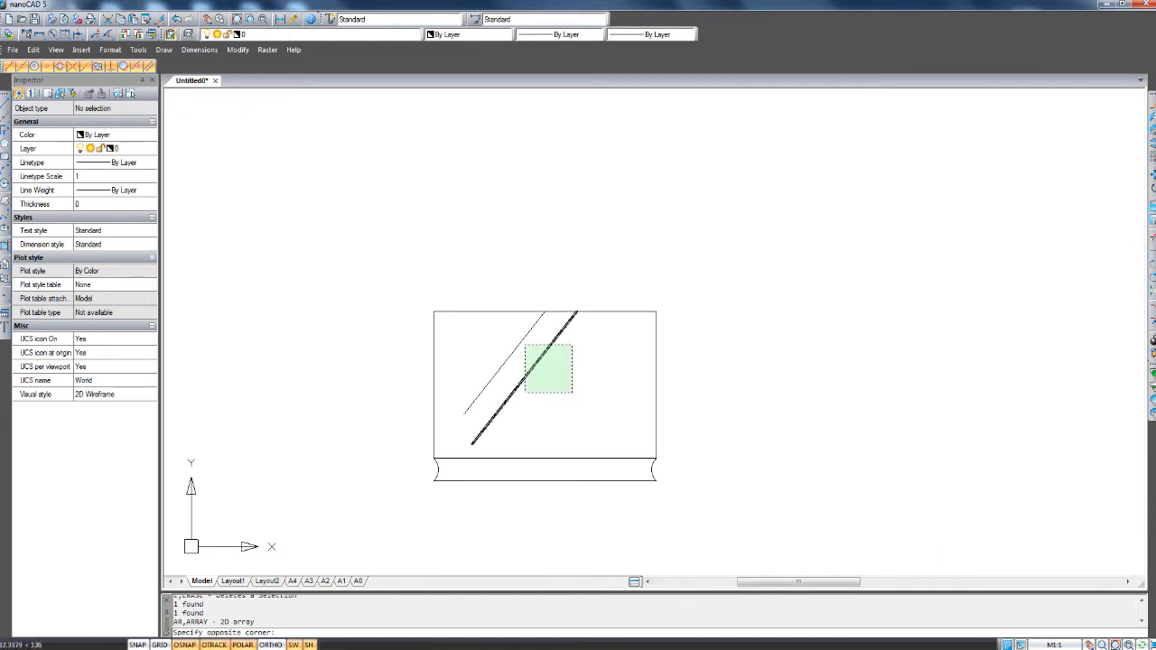
pyautogui.click(523, 343)
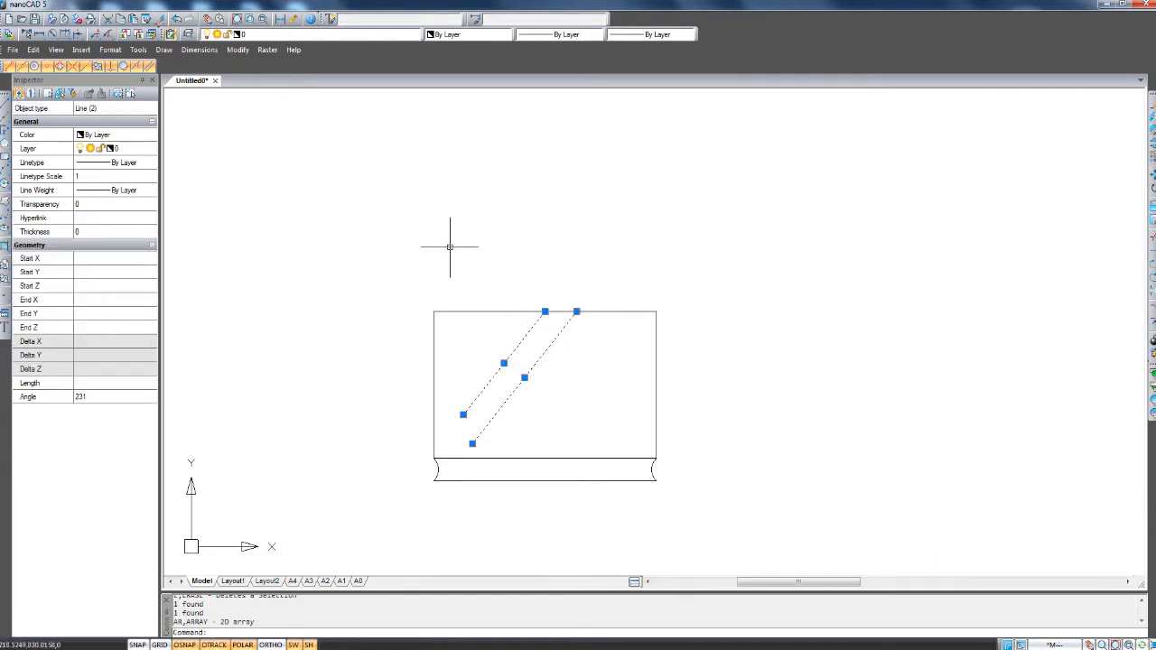
pyautogui.click(836, 380)
pyautogui.click(363, 238)
pyautogui.press('Delete')
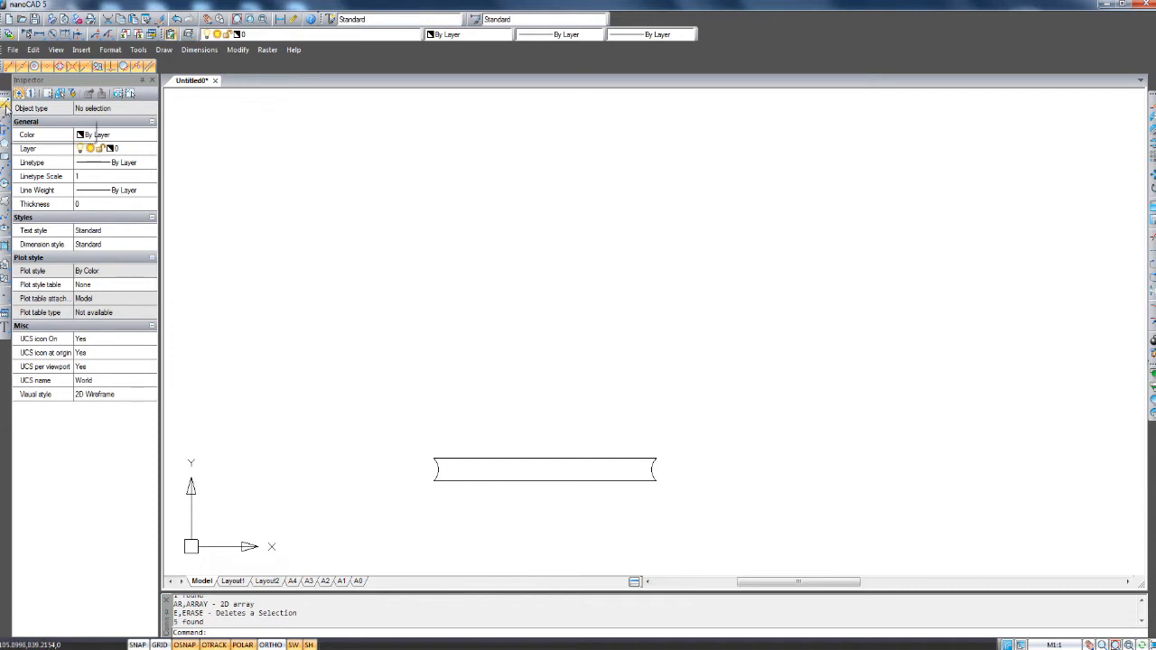
# Draw a line from the mortar joint's upper-left corner 215 up, continuing 100 to the right for the block's top.
pyautogui.click(5, 105)
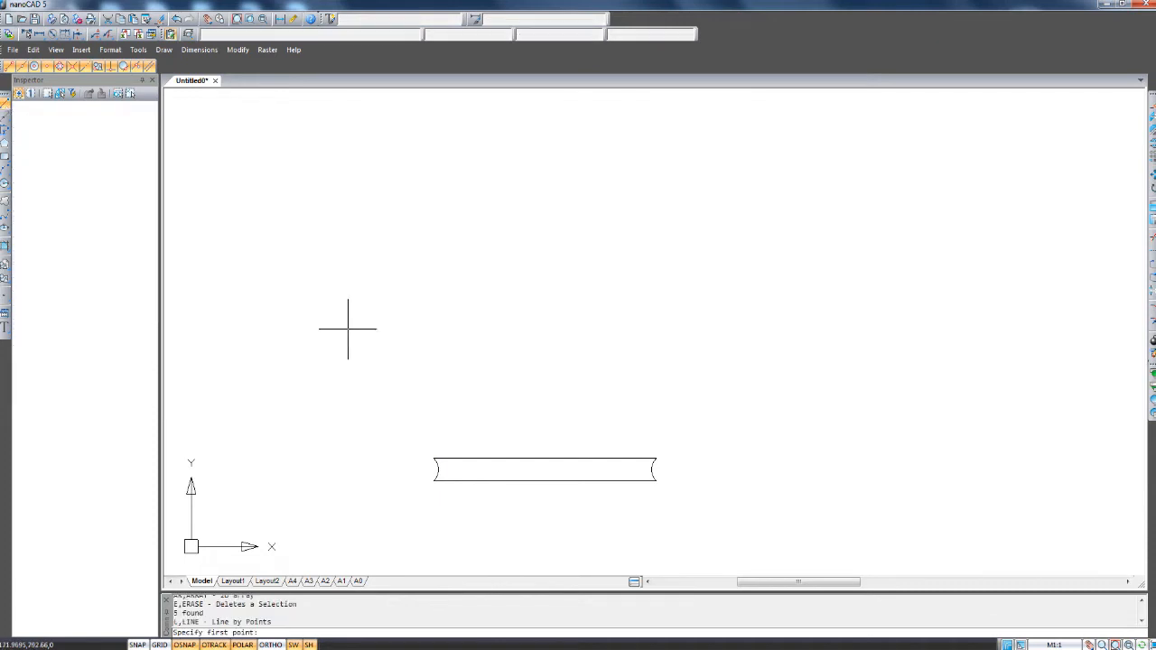
pyautogui.click(434, 459)
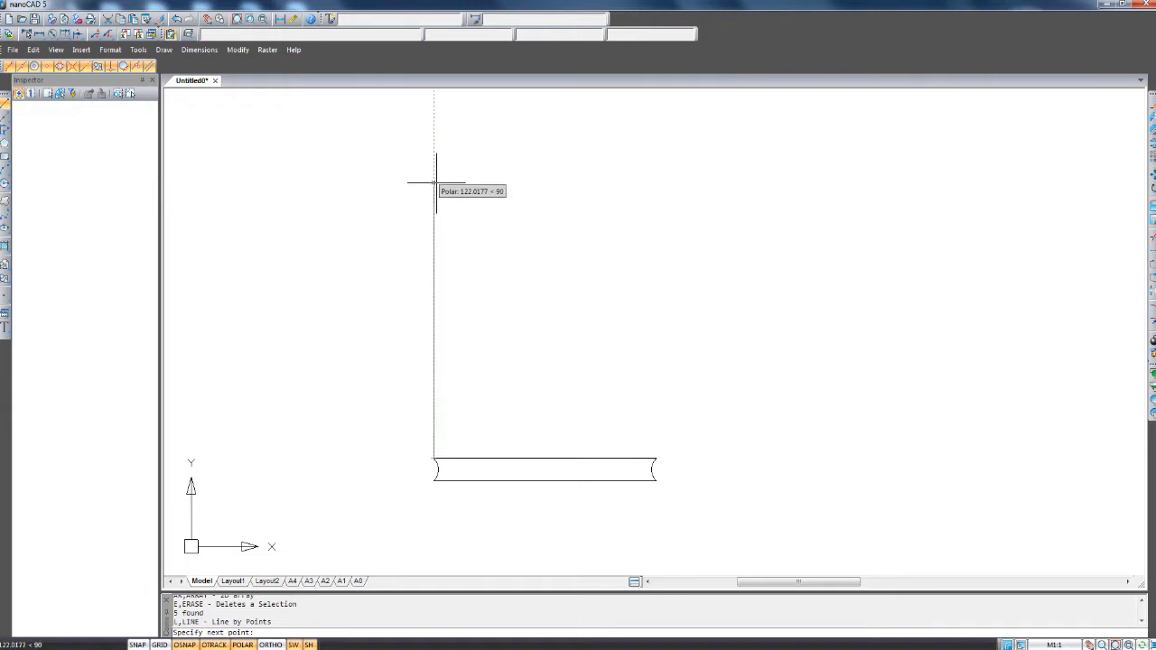
pyautogui.scroll(-5, 436, 289)
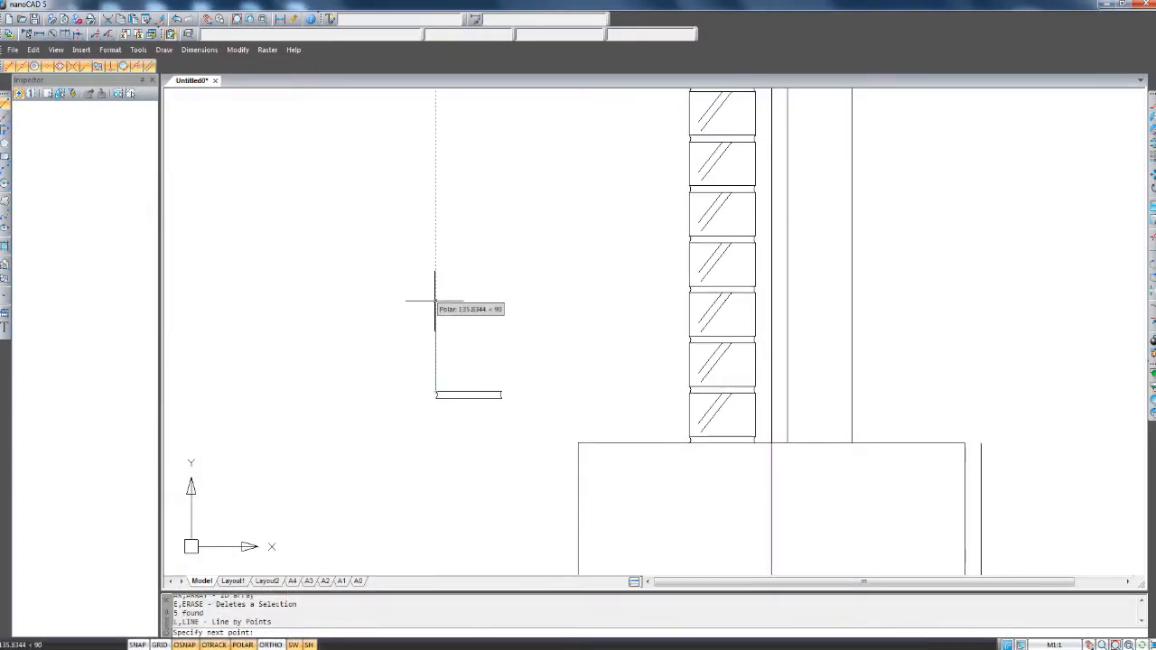
pyautogui.write('215')
pyautogui.press('Return')
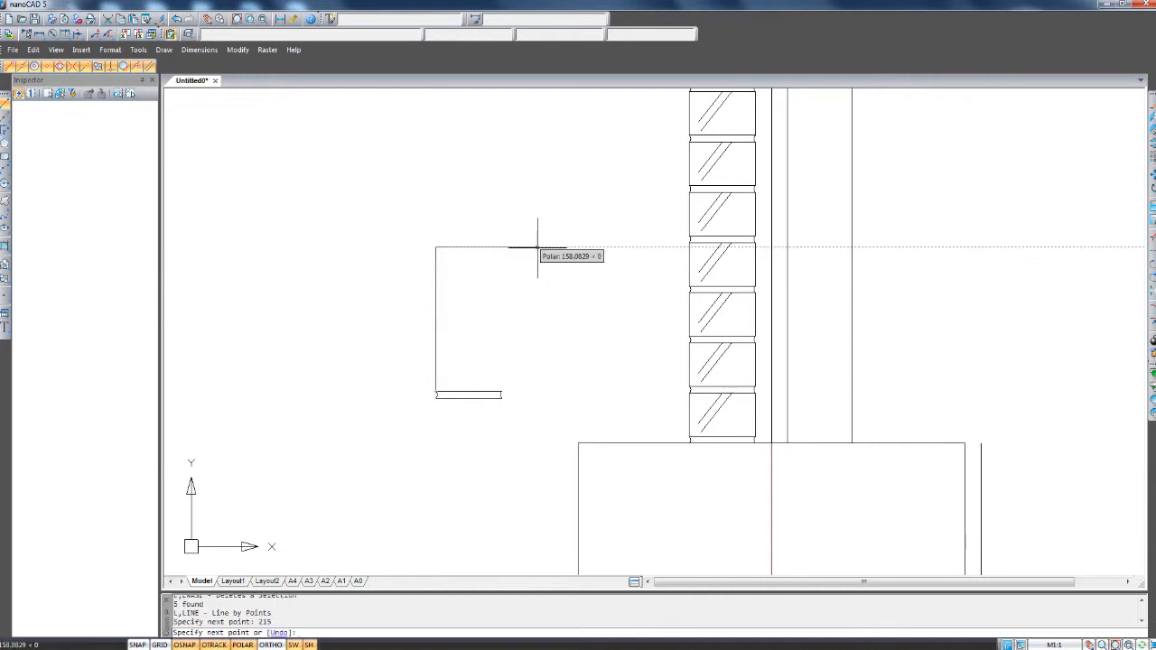
pyautogui.write('100')
pyautogui.press('Return')
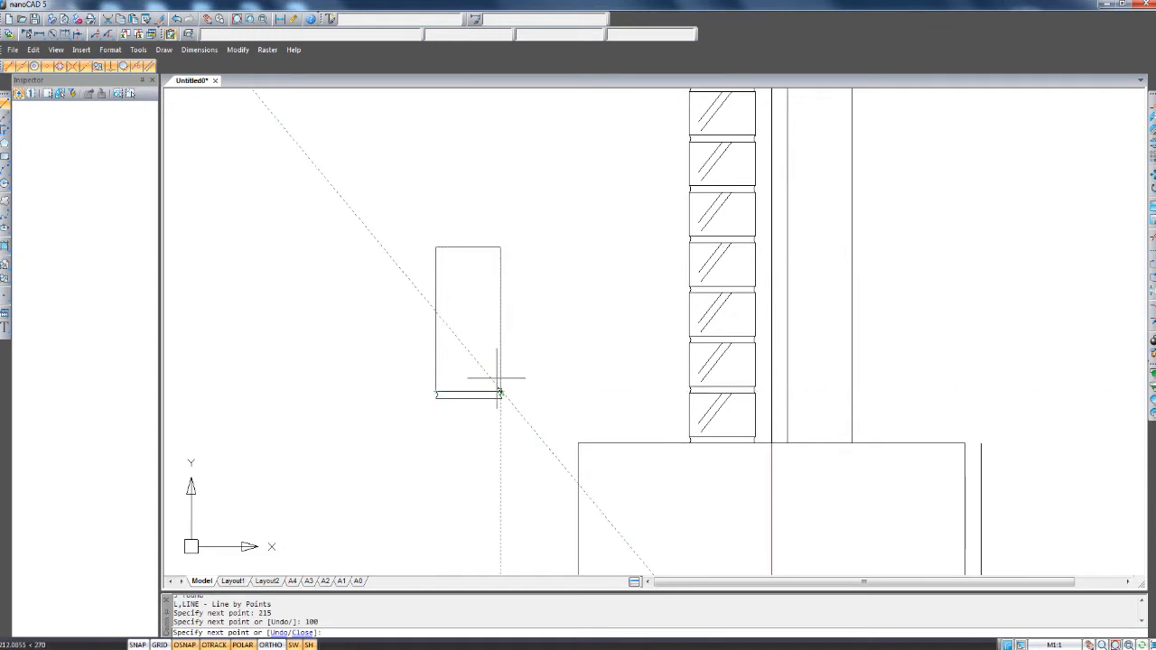
# Complete the block outline with a vertical line from its top-right corner down to the mortar joint's upper line.
pyautogui.scroll(5, 496, 379)
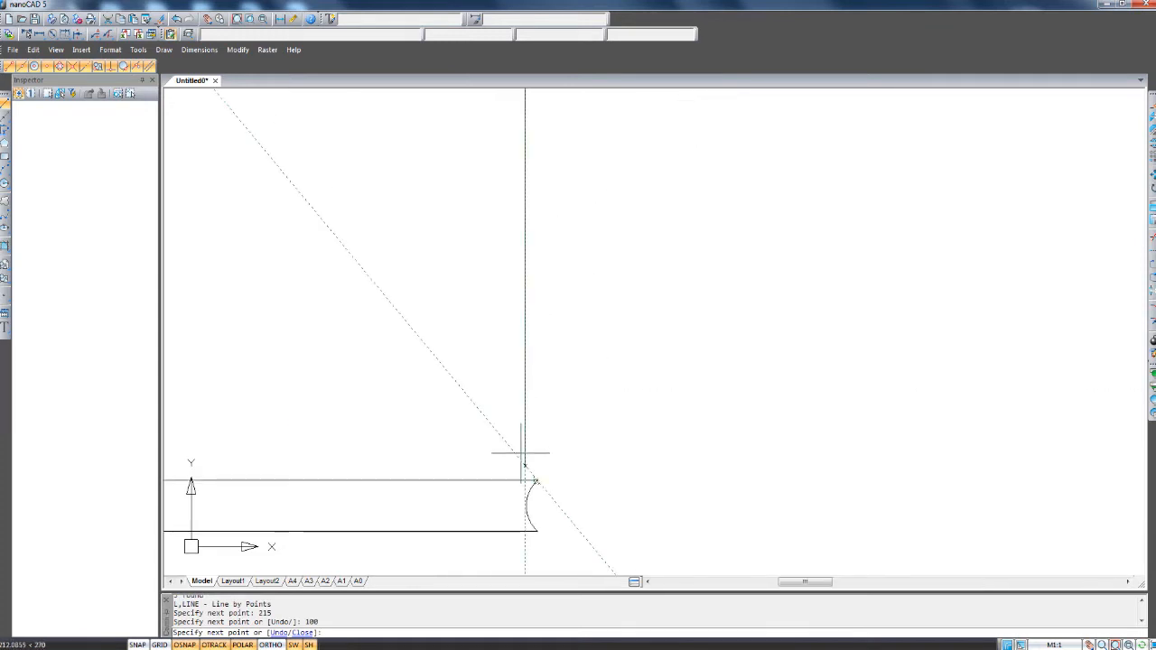
pyautogui.scroll(-2, 524, 462)
pyautogui.moveTo(533, 466); pyautogui.dragTo(690, 390, button='middle')
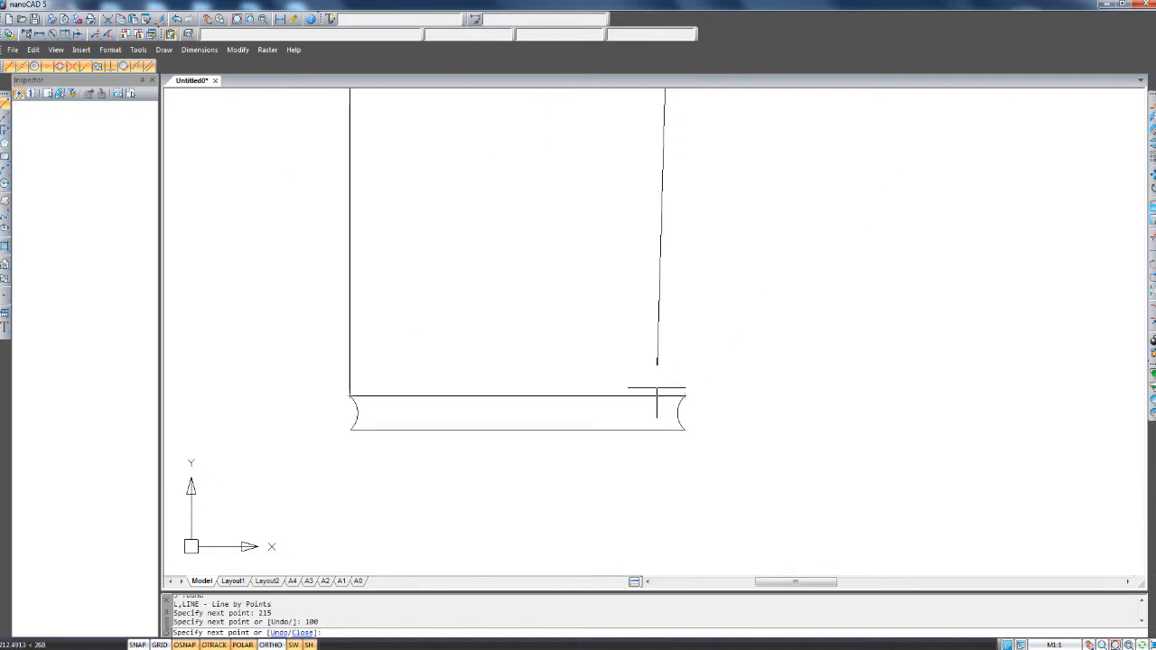
pyautogui.scroll(-4, 672, 352)
pyautogui.scroll(2, 678, 304)
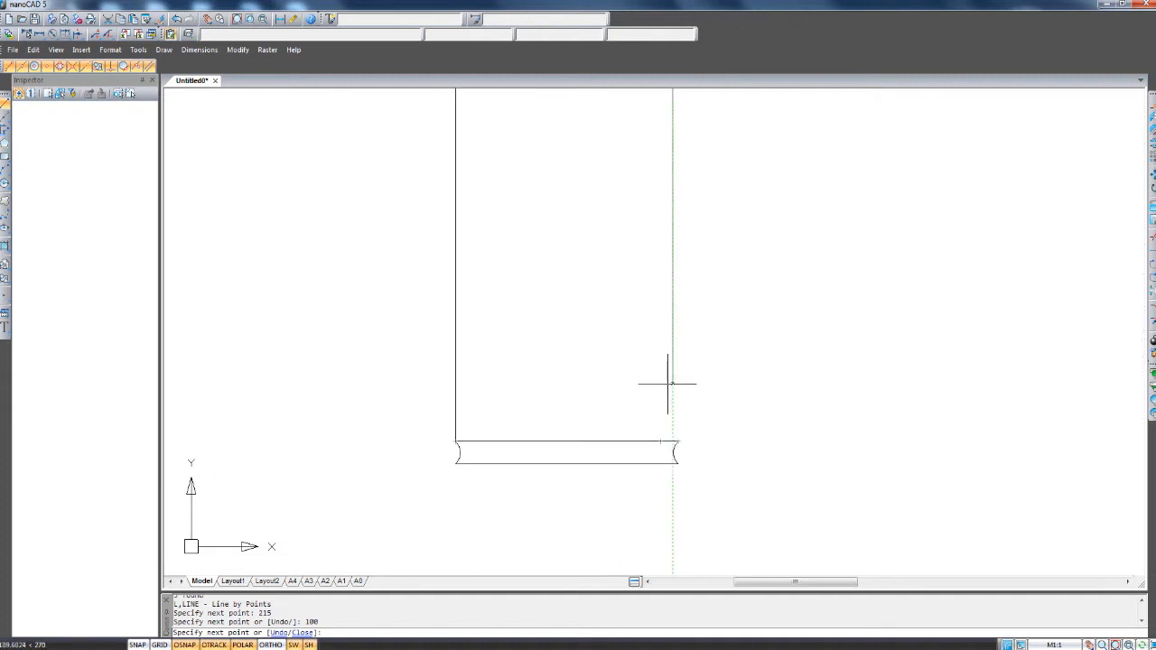
pyautogui.scroll(1, 672, 400)
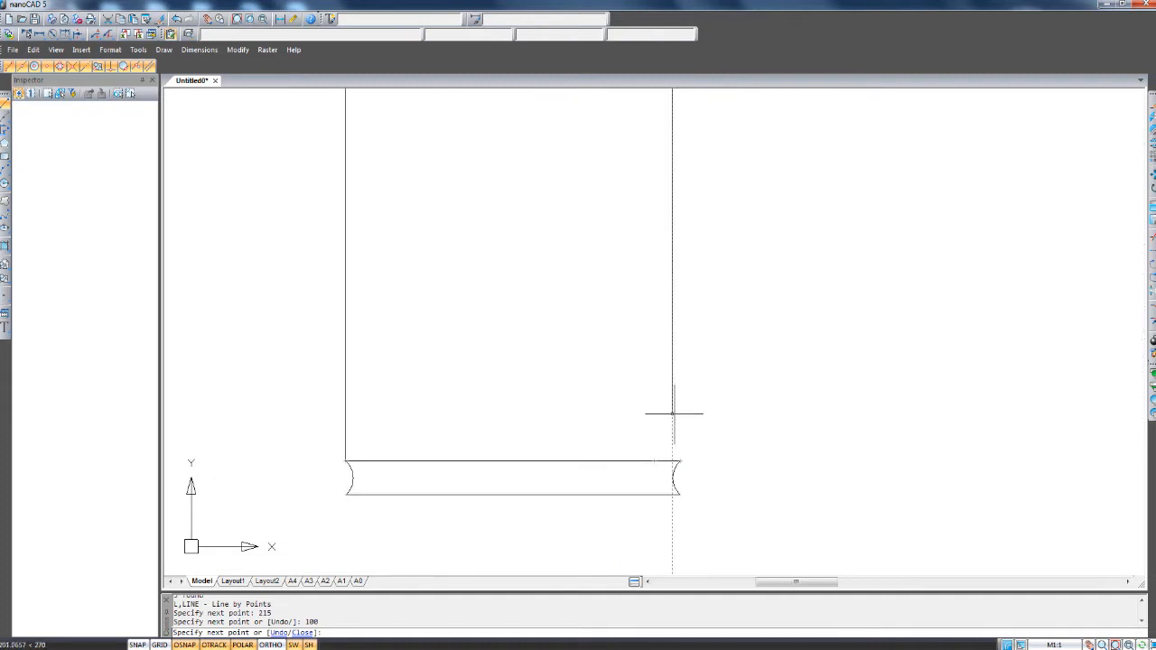
pyautogui.click(670, 462)
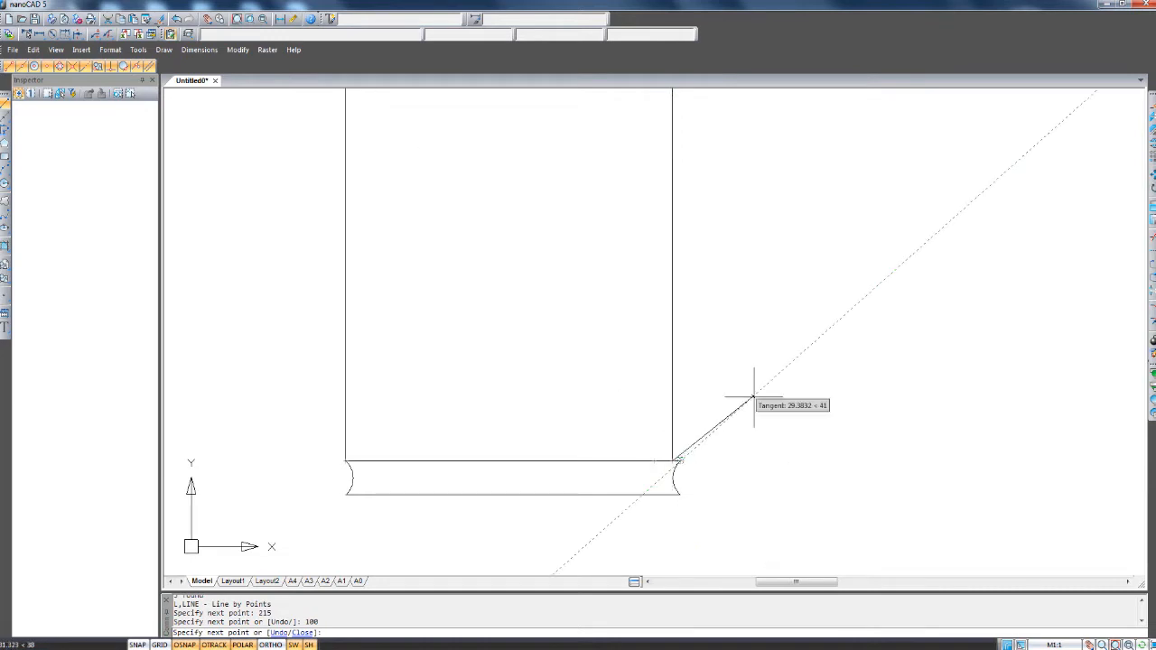
pyautogui.press('Escape')
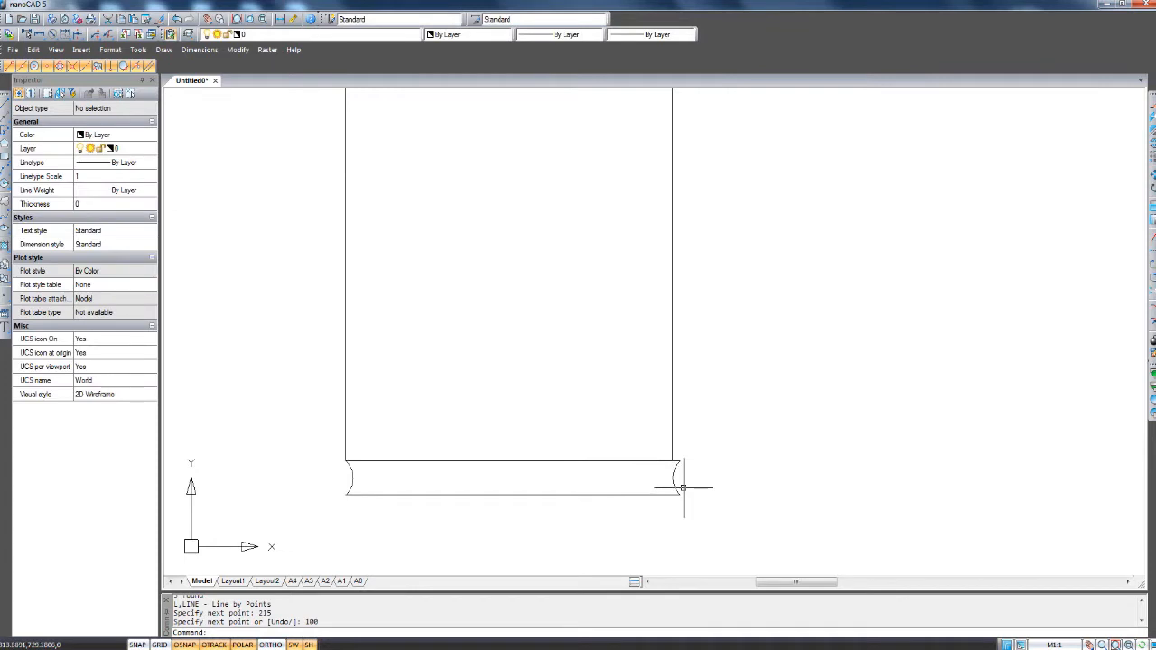
# Move the mortar joint's right arc by its upper endpoint to the lower end of the block's right side.
pyautogui.scroll(3, 686, 484)
pyautogui.scroll(1, 623, 325)
pyautogui.scroll(-6, 632, 316)
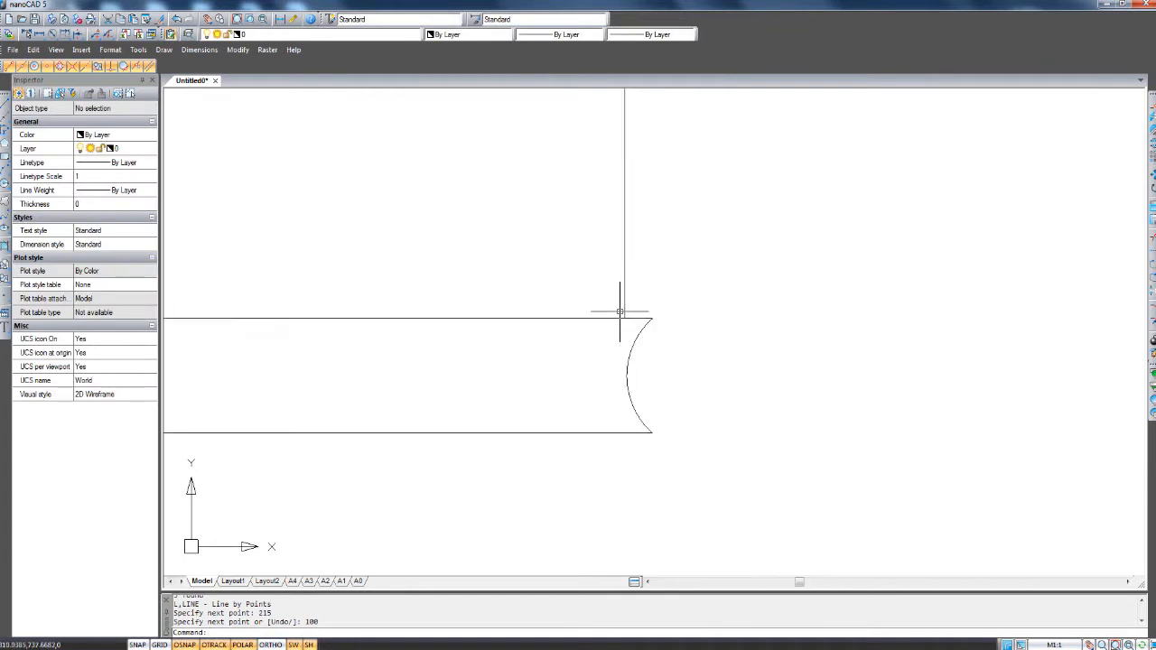
pyautogui.scroll(3, 658, 271)
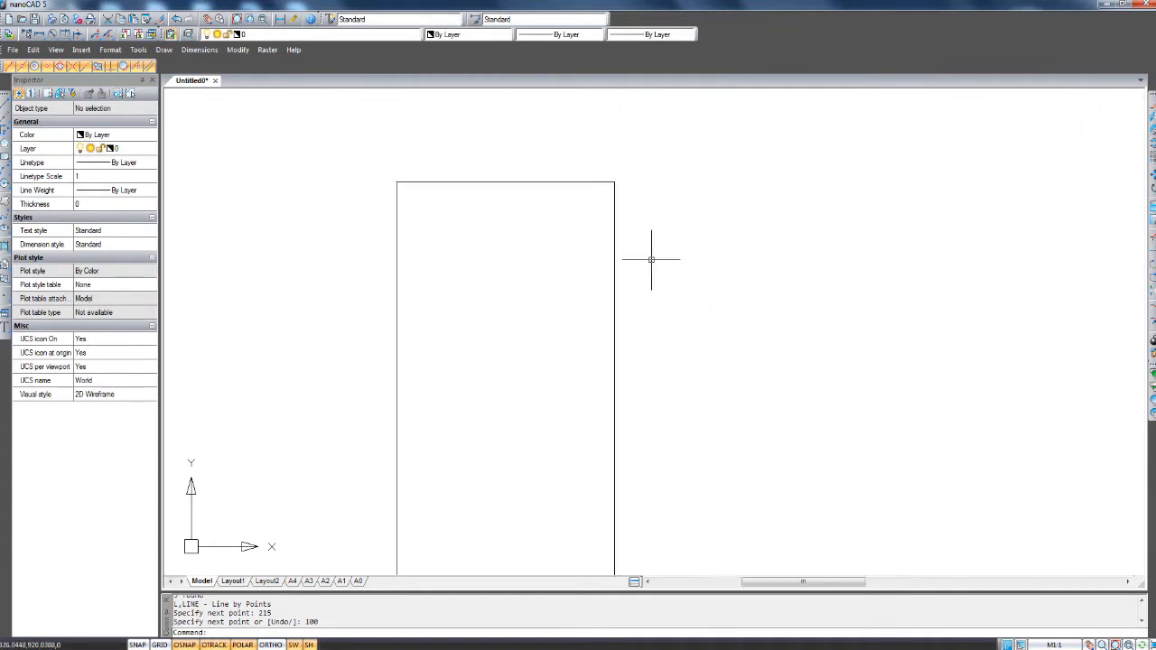
pyautogui.scroll(-3, 612, 225)
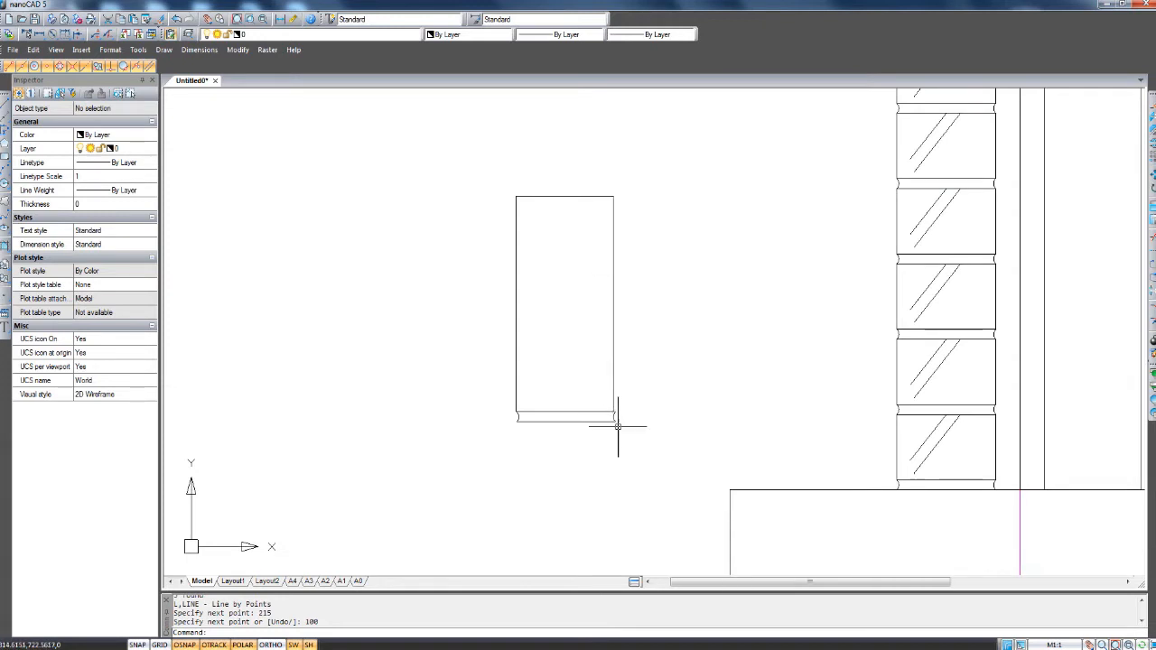
pyautogui.scroll(2, 616, 417)
pyautogui.scroll(2, 568, 413)
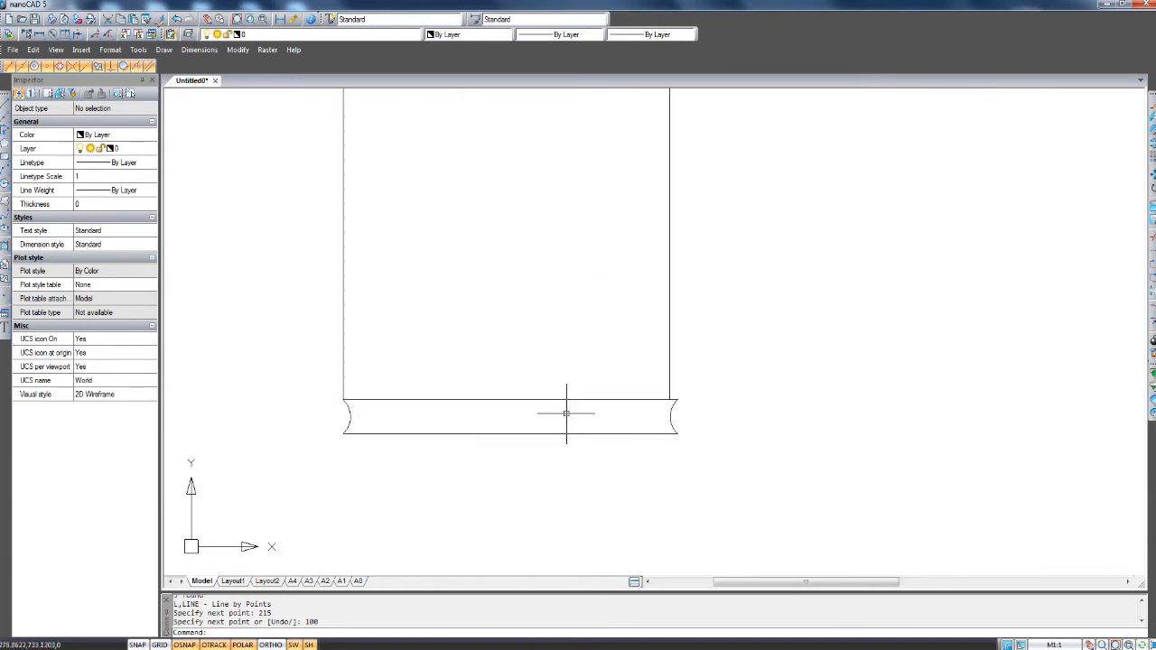
pyautogui.scroll(3, 676, 409)
pyautogui.scroll(2, 675, 397)
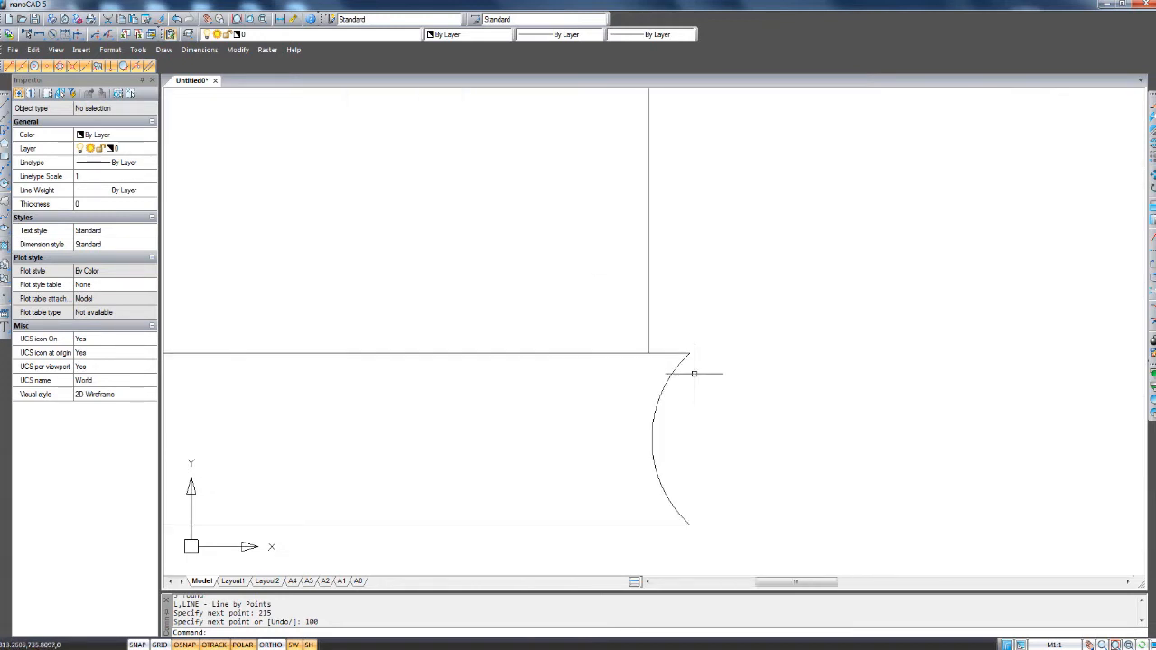
pyautogui.click(679, 363)
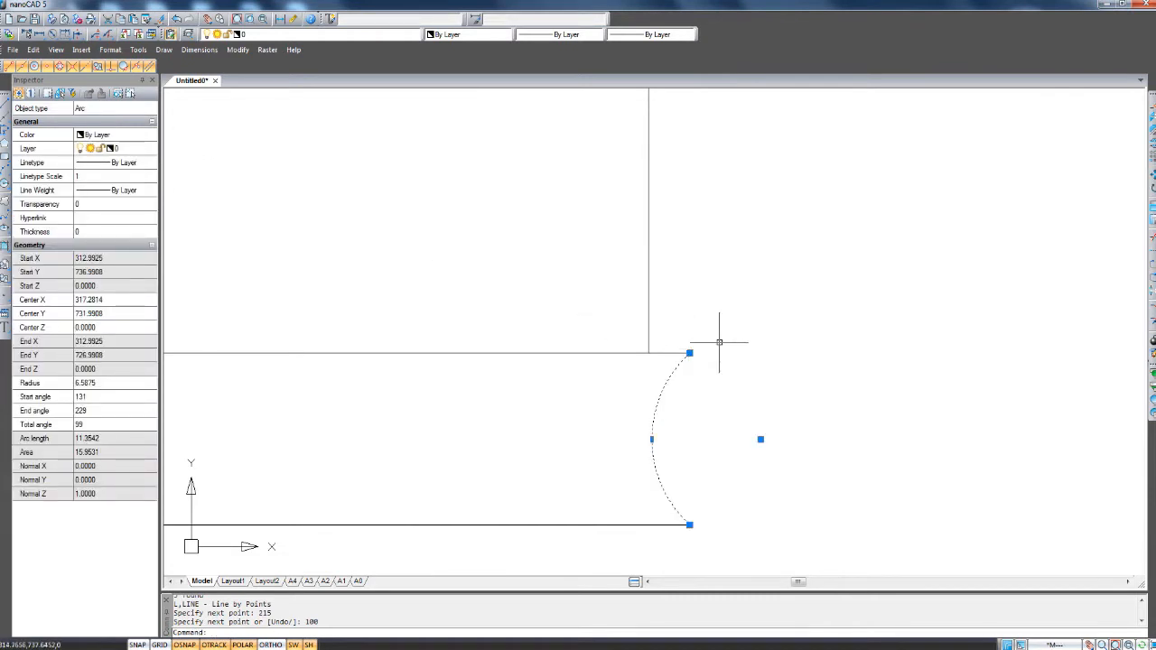
pyautogui.write('m')
pyautogui.press('Return')
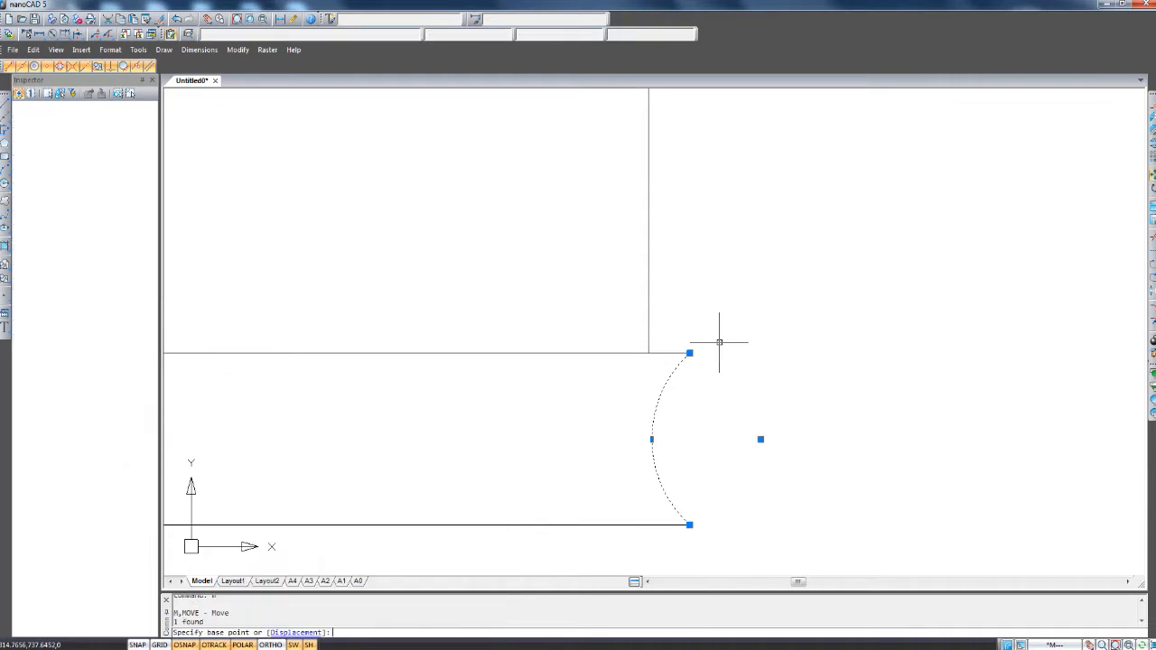
pyautogui.click(690, 352)
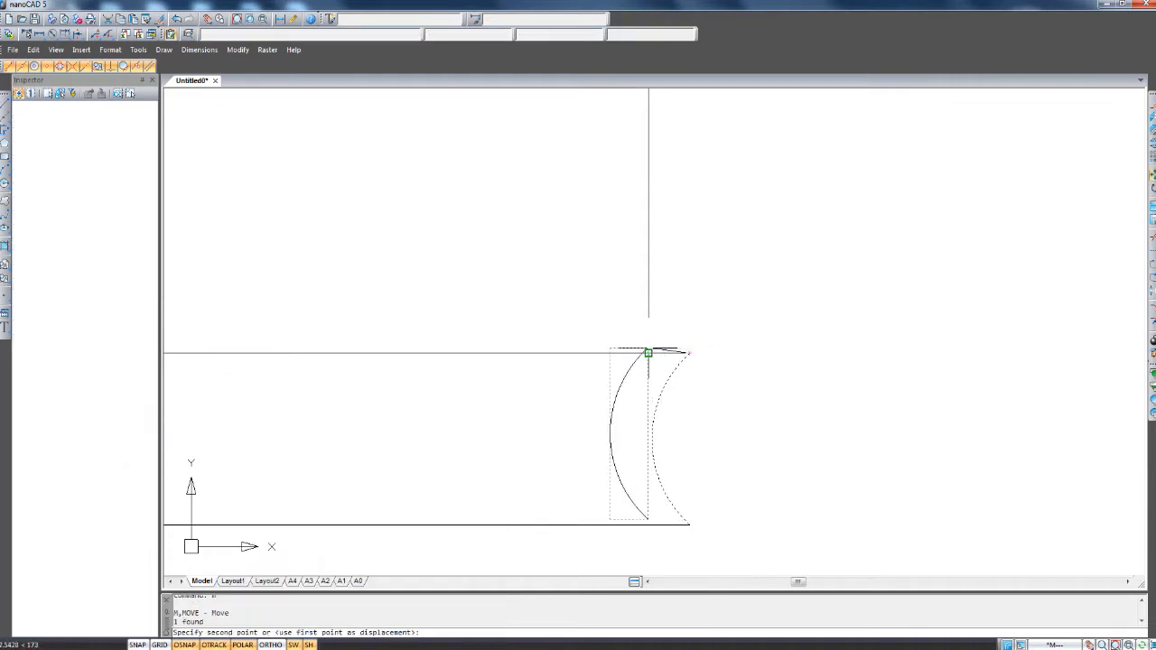
pyautogui.click(648, 353)
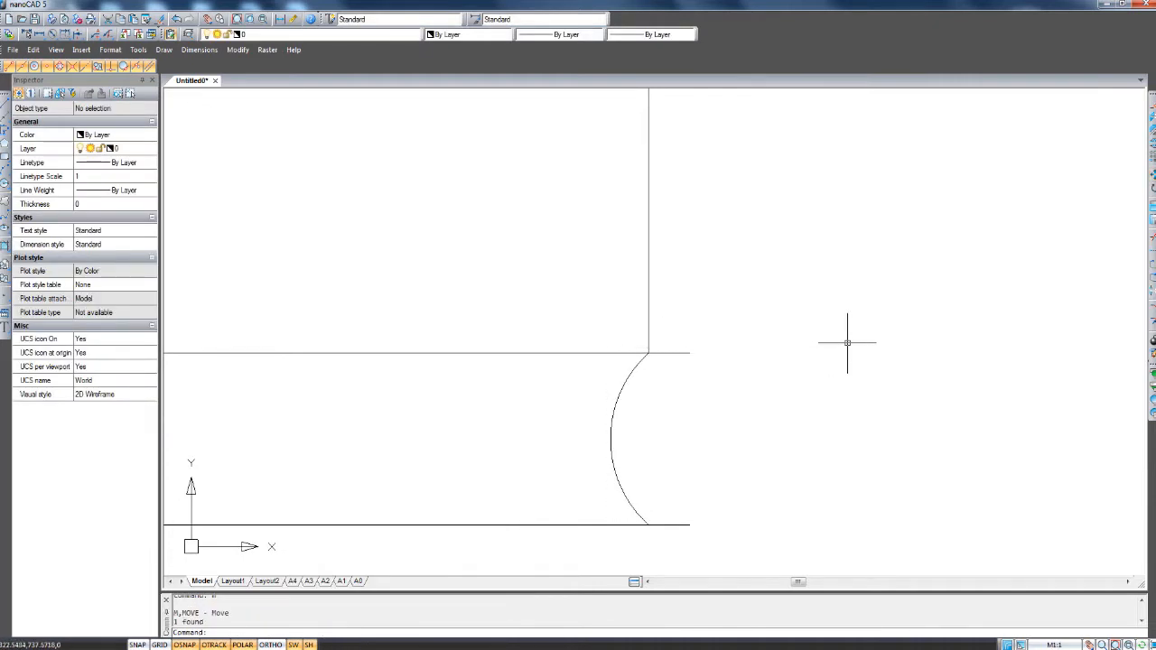
# Trim the ends of both horizontal mortar joint lines that project beyond the right arc, using the arc as cutting edge.
pyautogui.moveTo(605, 375); pyautogui.dragTo(700, 328, button='middle')
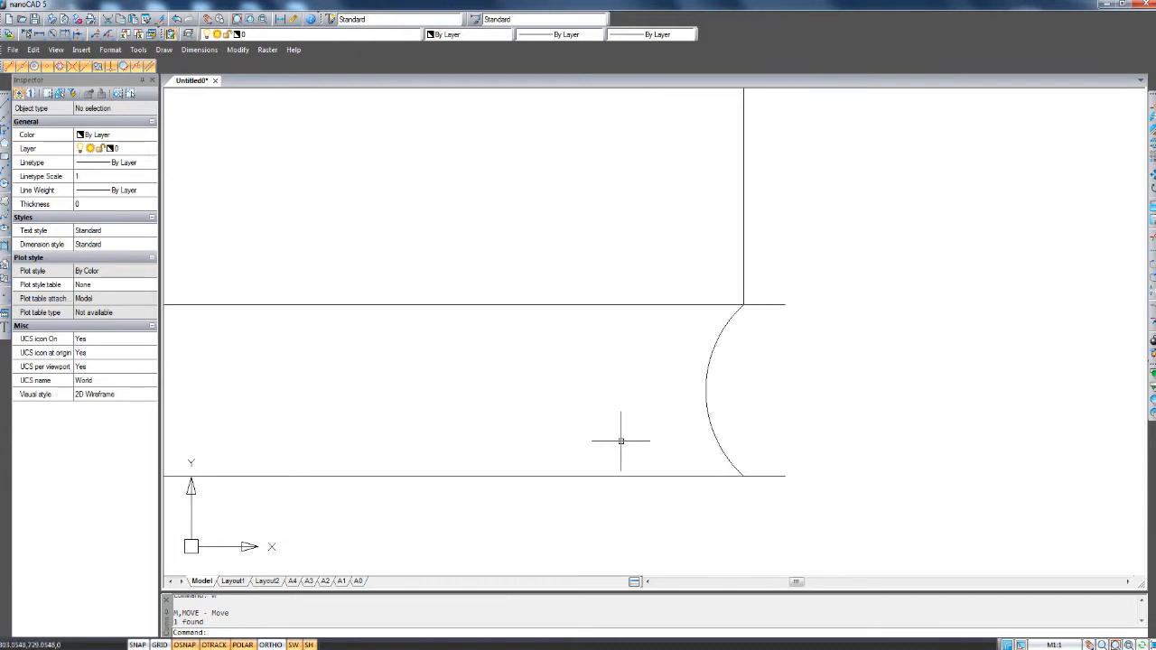
pyautogui.click(706, 381)
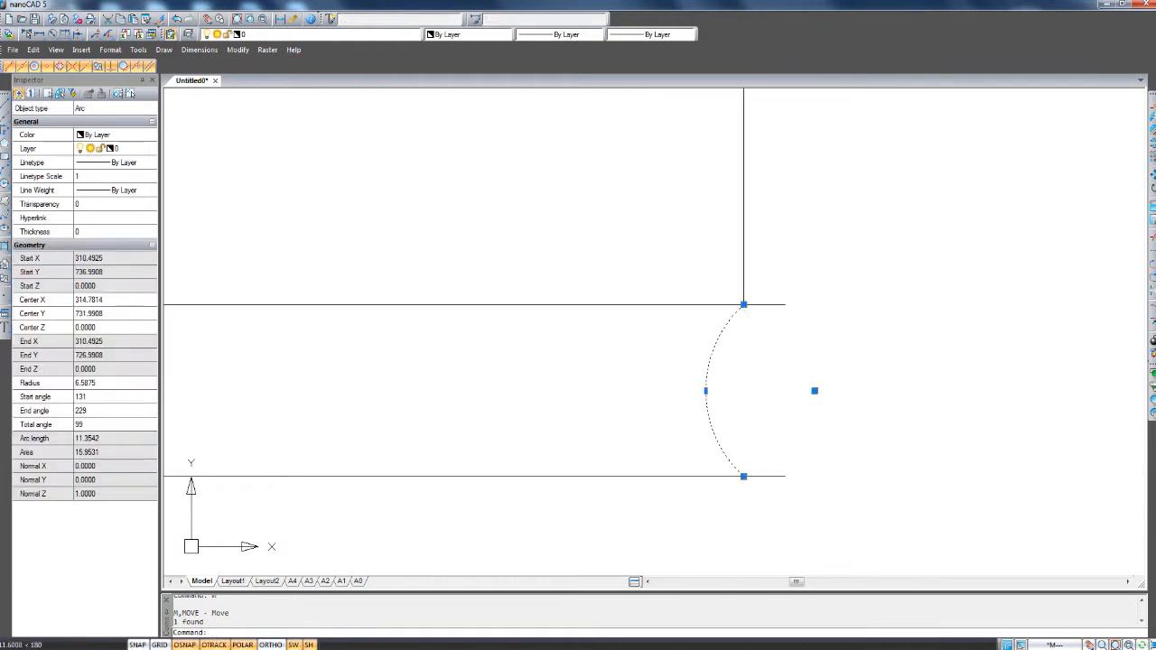
pyautogui.write('tr')
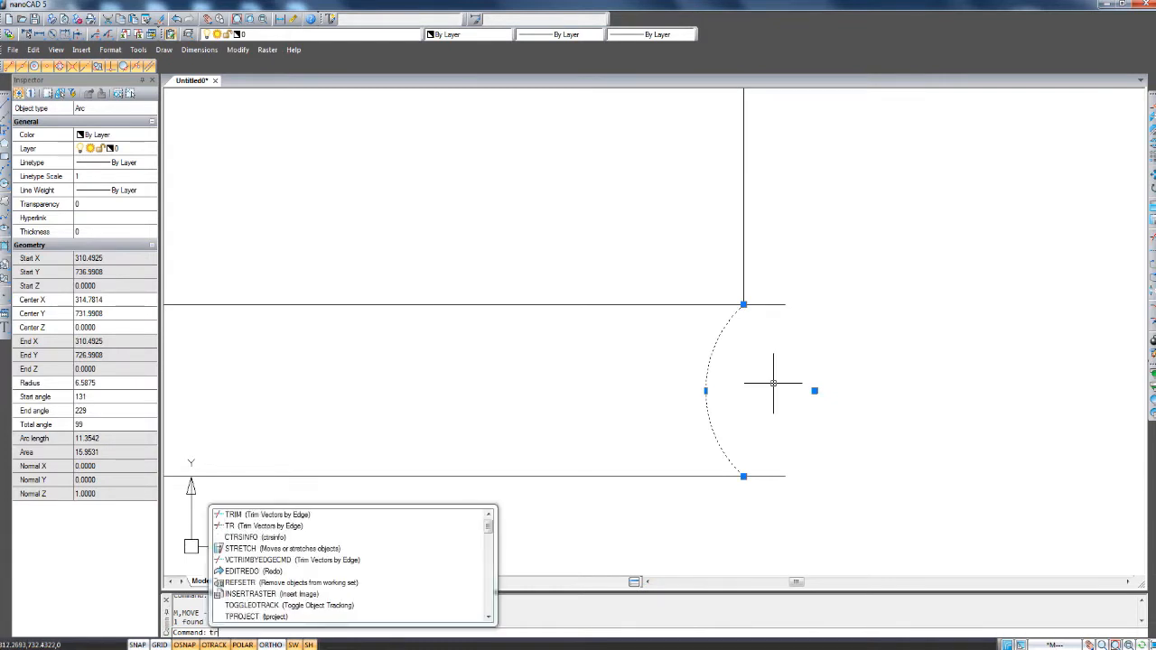
pyautogui.press('Return')
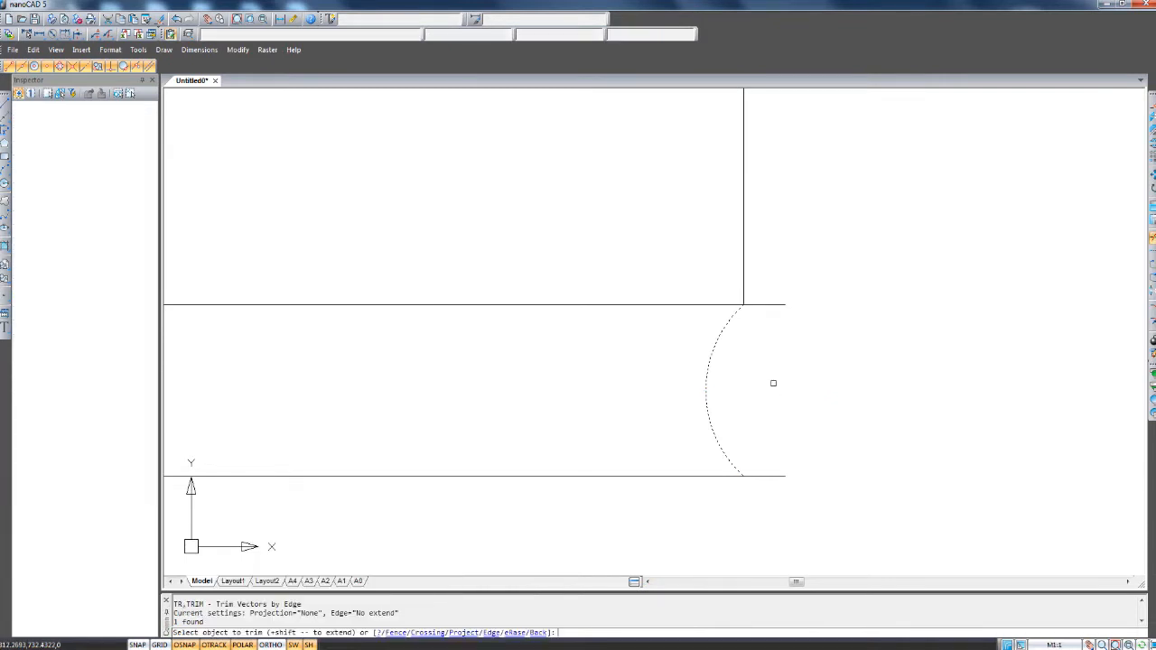
pyautogui.click(826, 506)
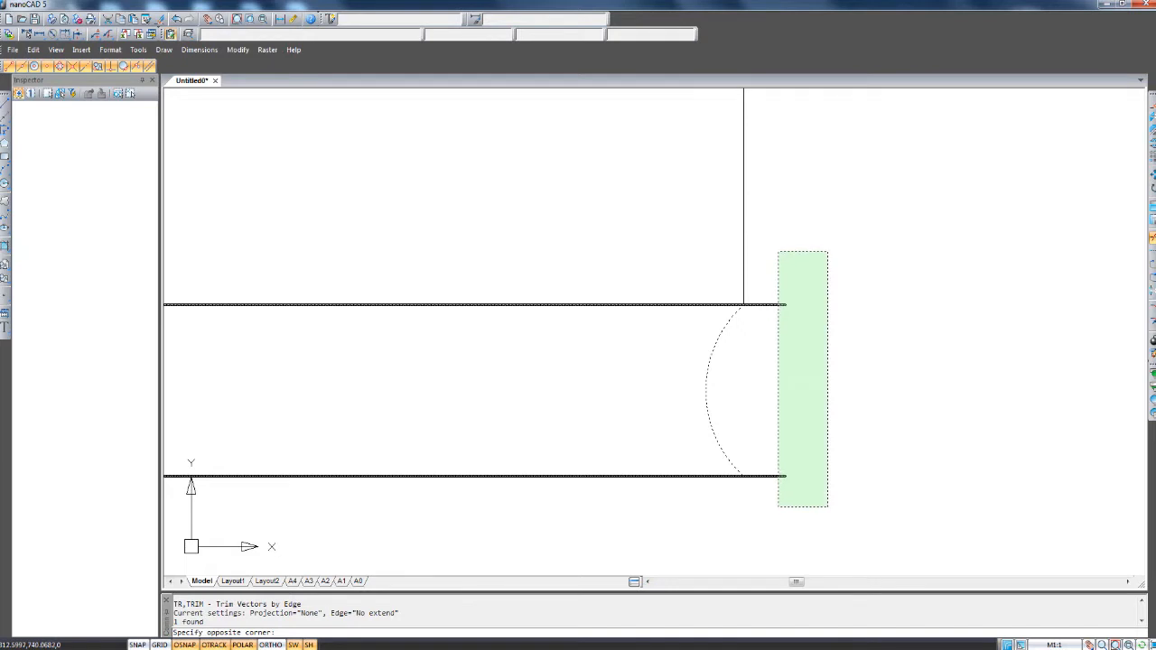
pyautogui.click(782, 268)
pyautogui.press('Return')
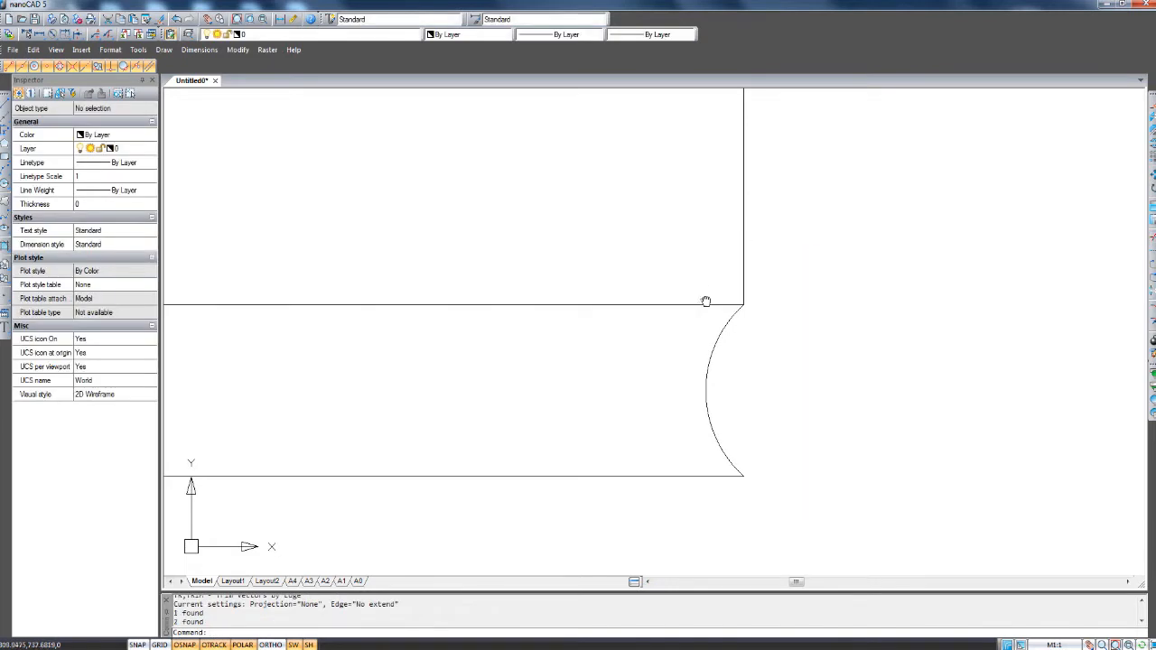
# Start a hatch for the block with the ANSI37 pattern and open the draw order choices.
pyautogui.scroll(-5, 704, 301)
pyautogui.scroll(4, 688, 319)
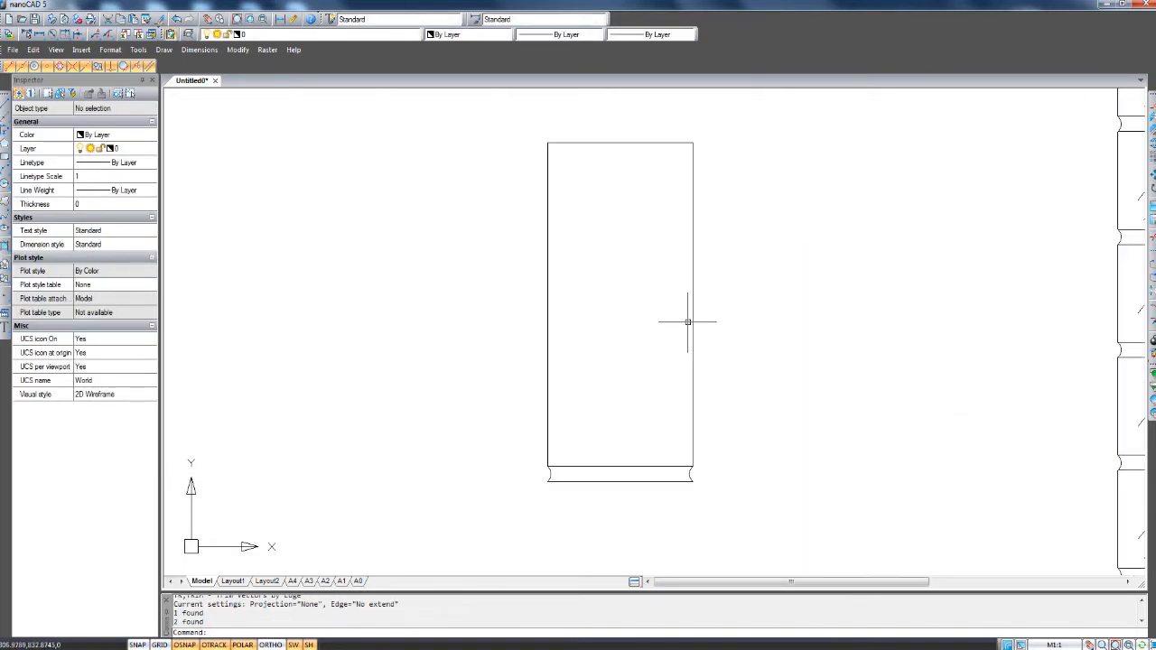
pyautogui.scroll(-2, 599, 342)
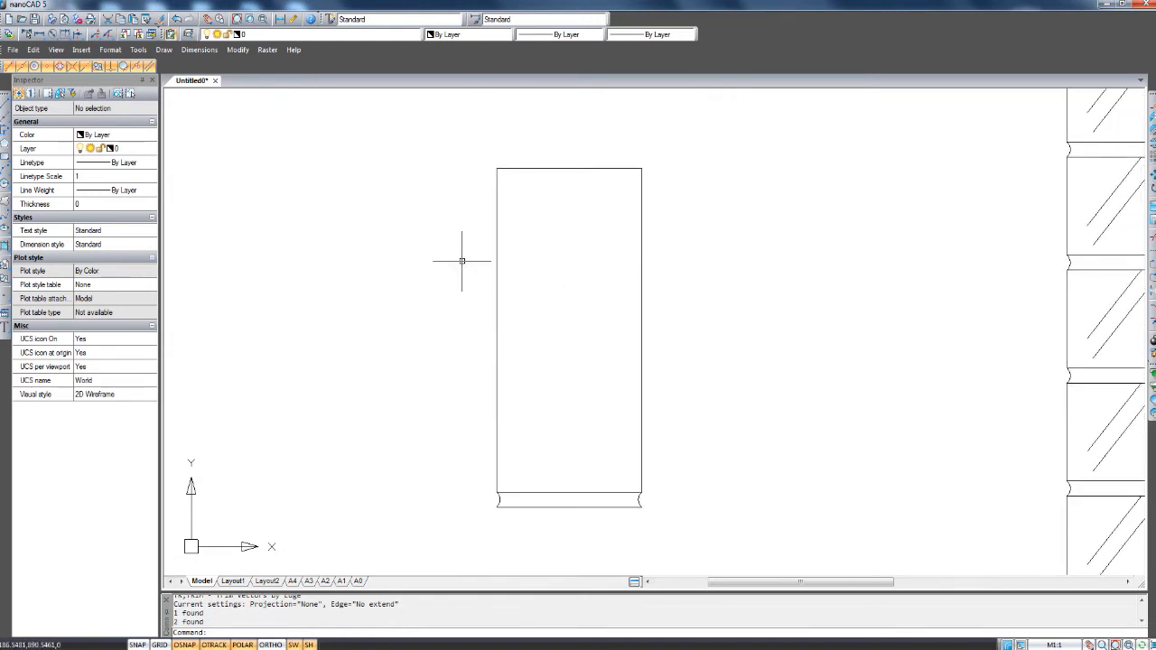
pyautogui.write('ha')
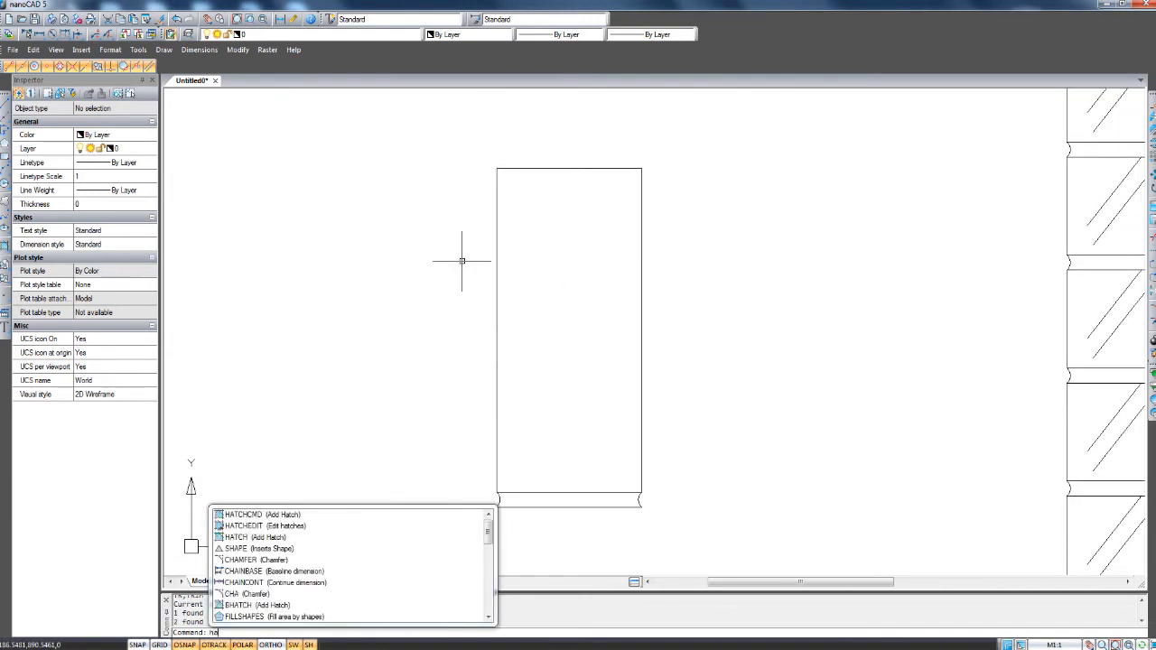
pyautogui.write('t')
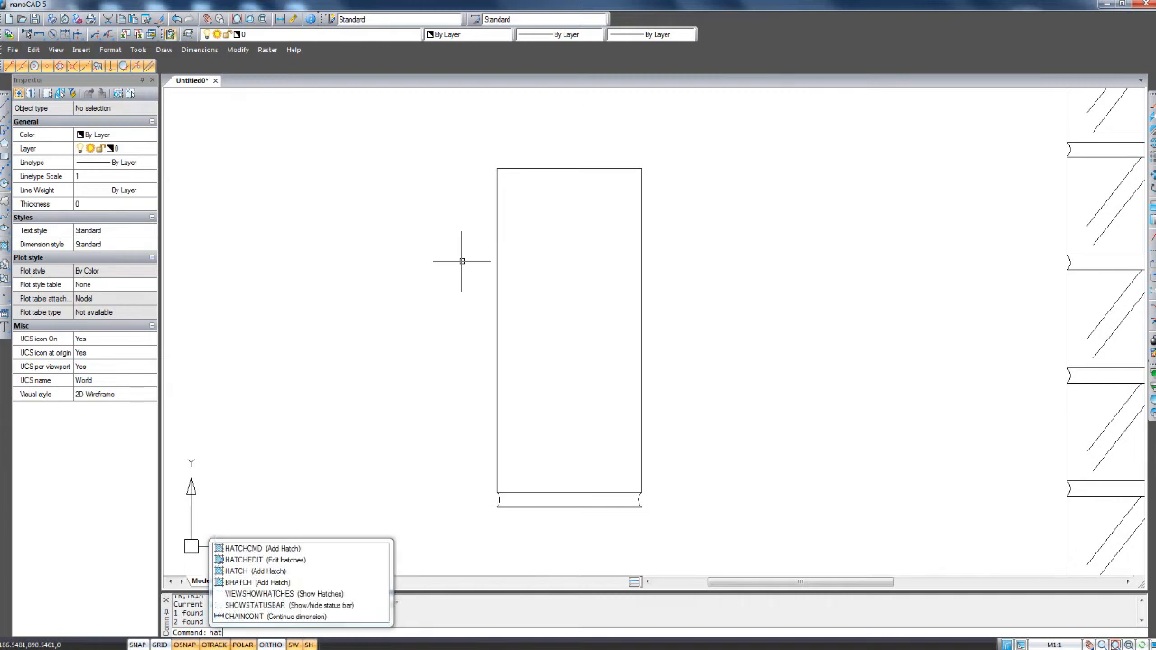
pyautogui.press('Down')
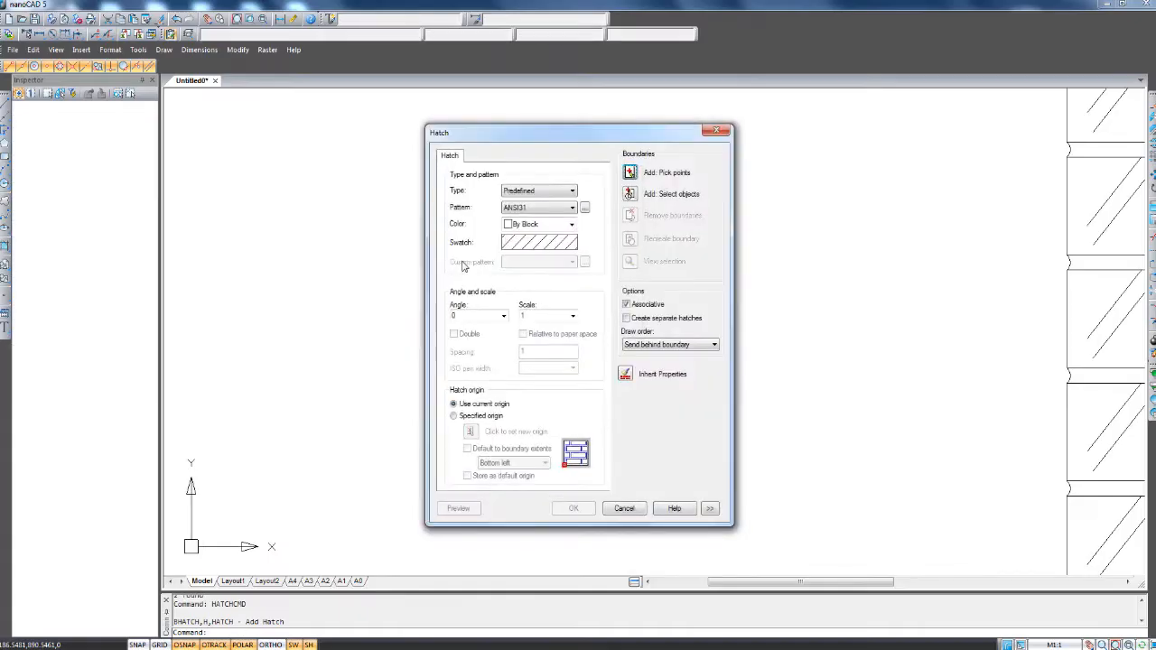
pyautogui.click(534, 248)
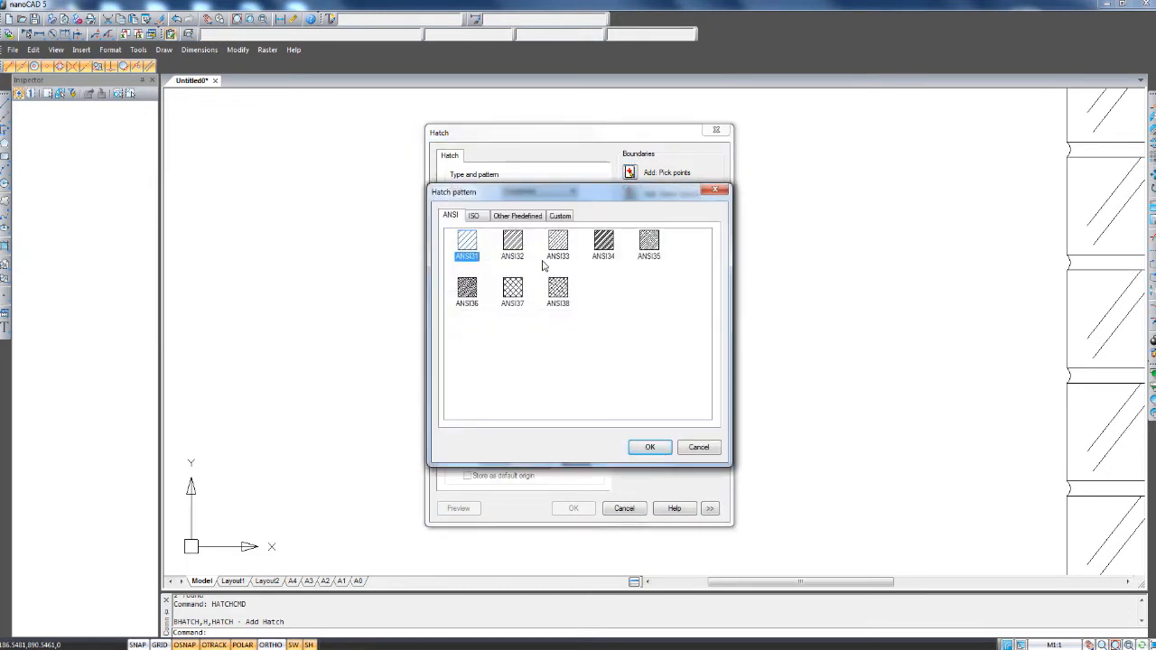
pyautogui.click(511, 217)
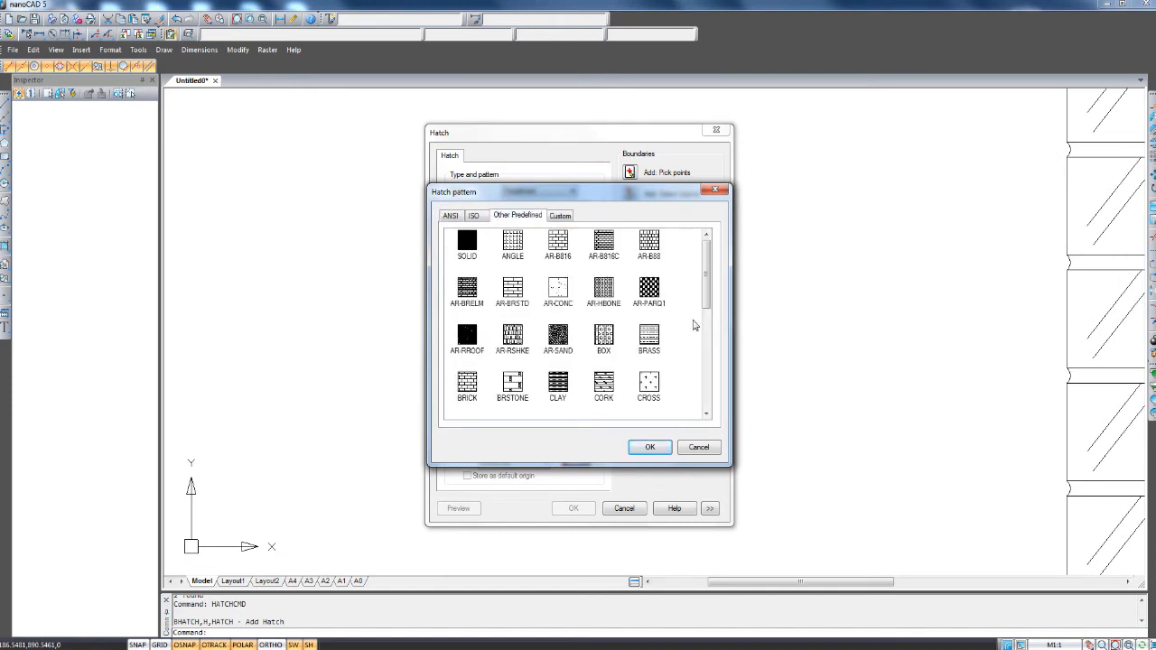
pyautogui.moveTo(709, 275)
pyautogui.mouseDown()
pyautogui.moveTo(708, 308)
pyautogui.moveTo(711, 259)
pyautogui.mouseUp()
pyautogui.click(471, 217)
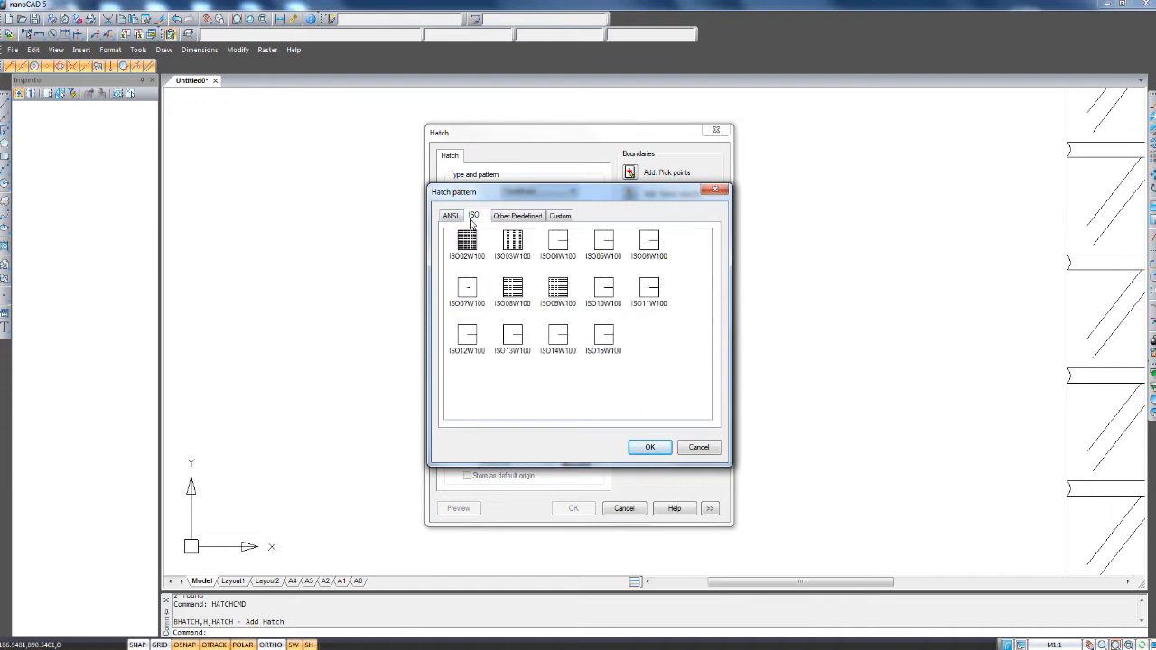
pyautogui.click(449, 216)
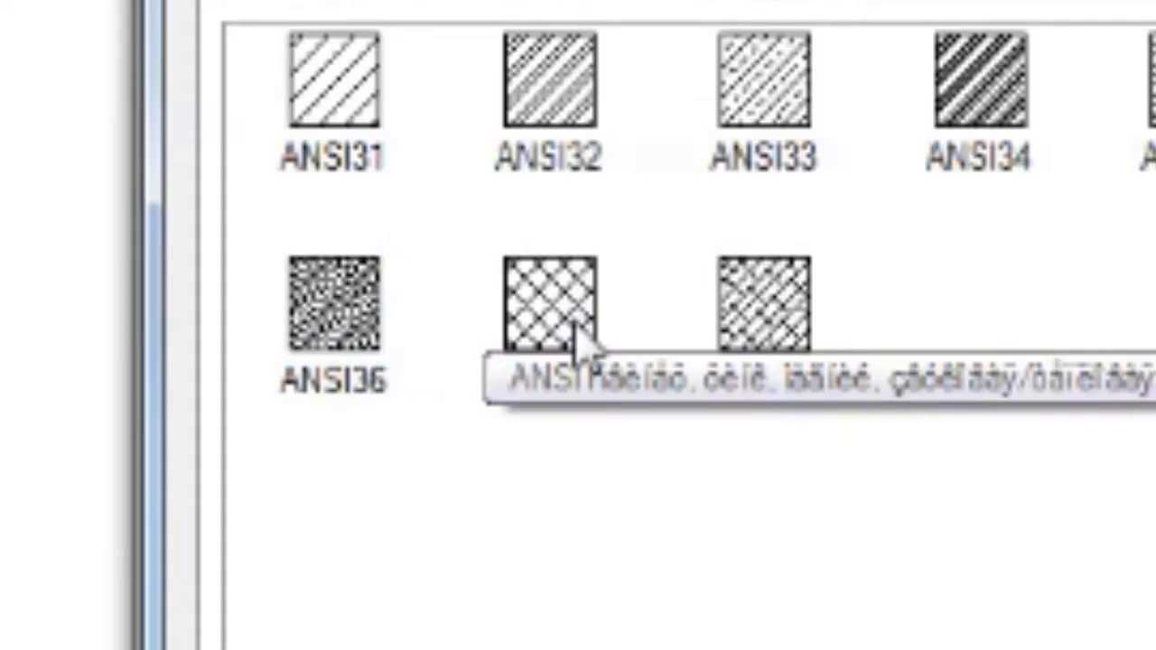
pyautogui.click(576, 332)
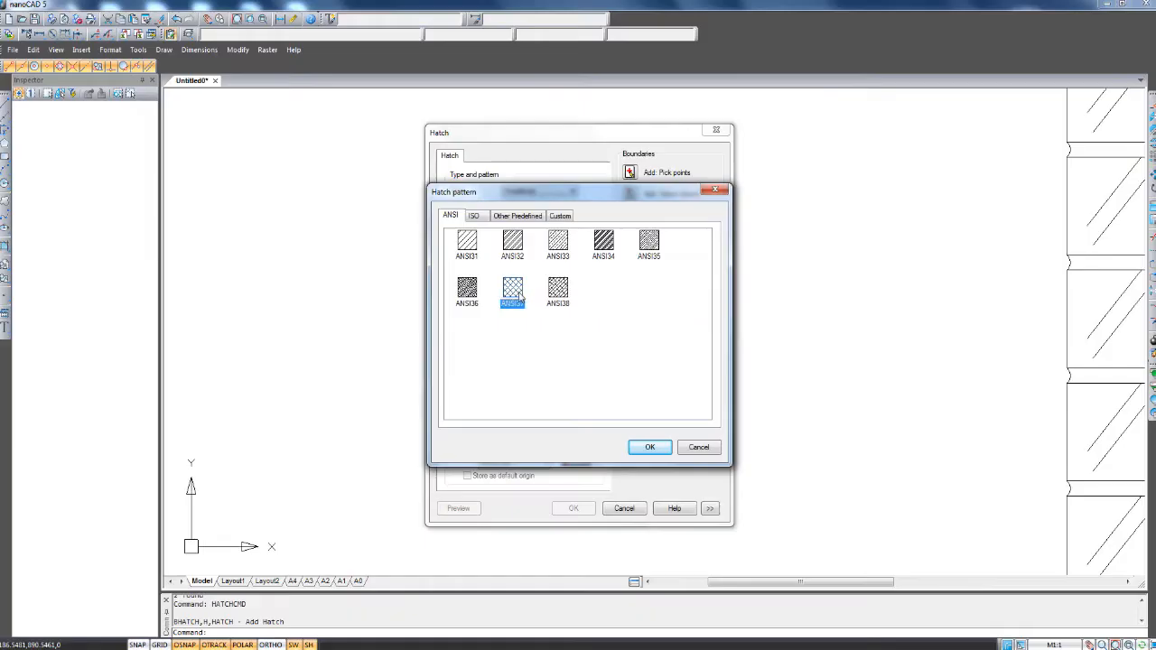
pyautogui.click(637, 449)
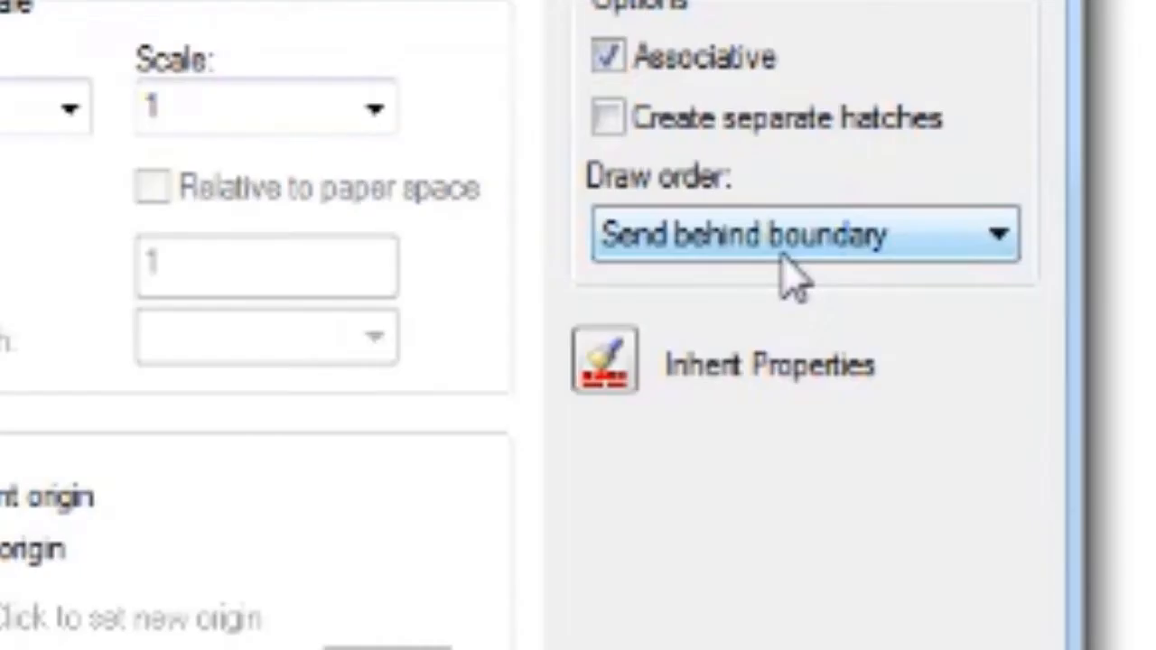
pyautogui.click(784, 257)
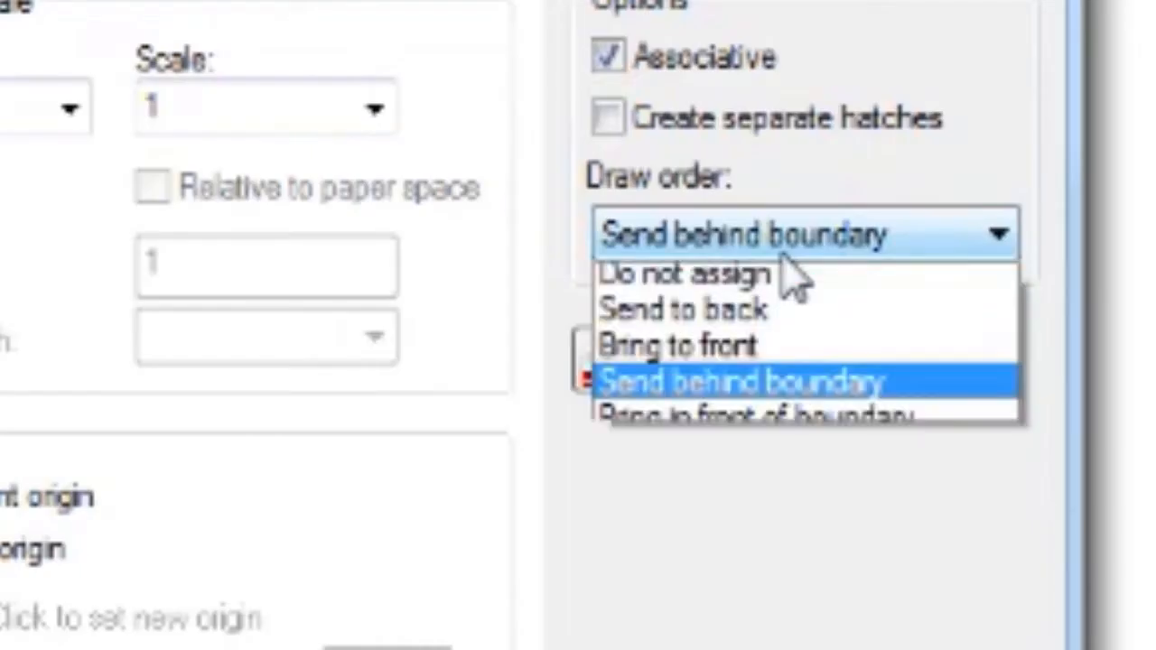
# Hatch the inside of the tall rectangle with the ANSI37 pattern, using the Bring to front draw order.
pyautogui.click(804, 358)
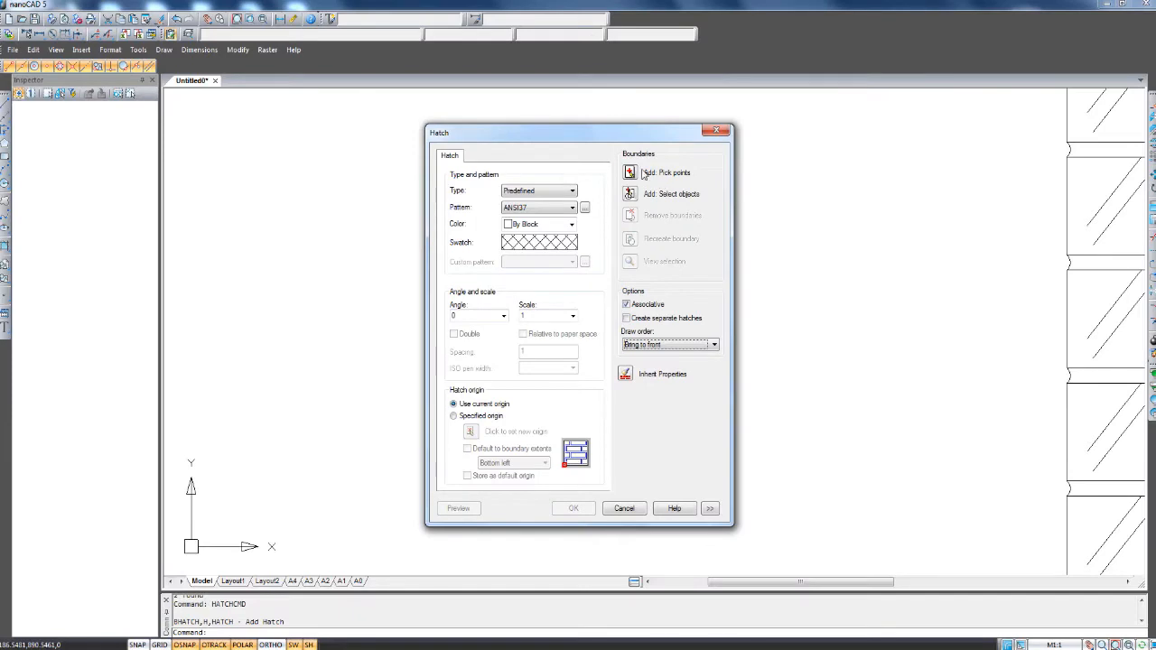
pyautogui.click(630, 172)
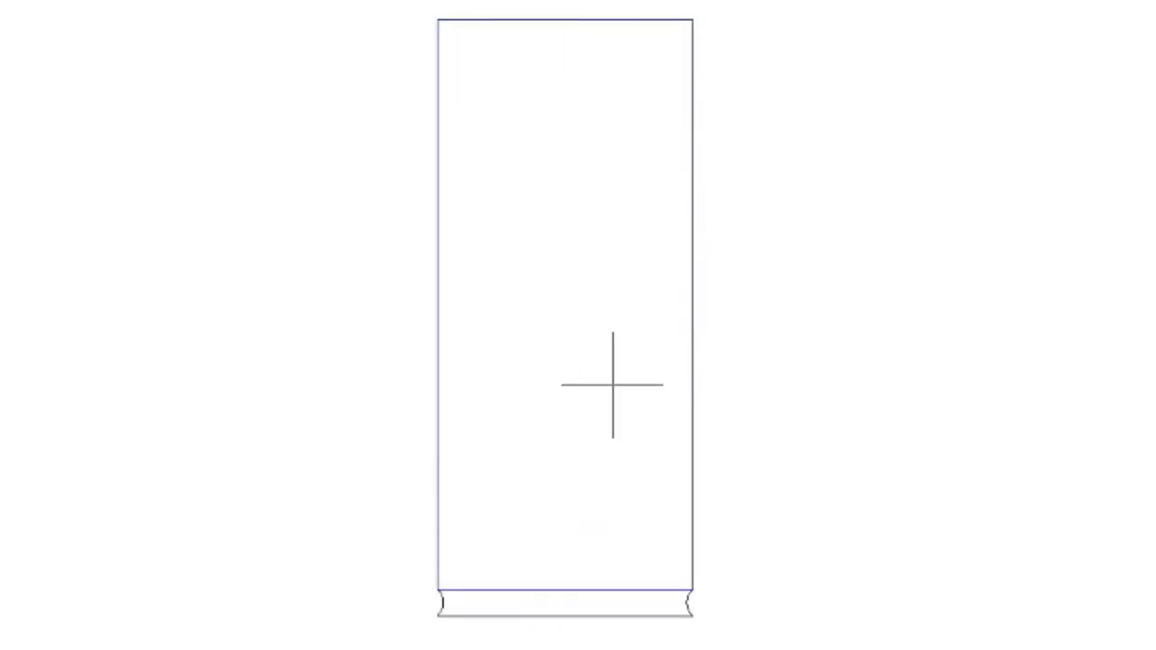
pyautogui.click(613, 385)
pyautogui.press('Return')
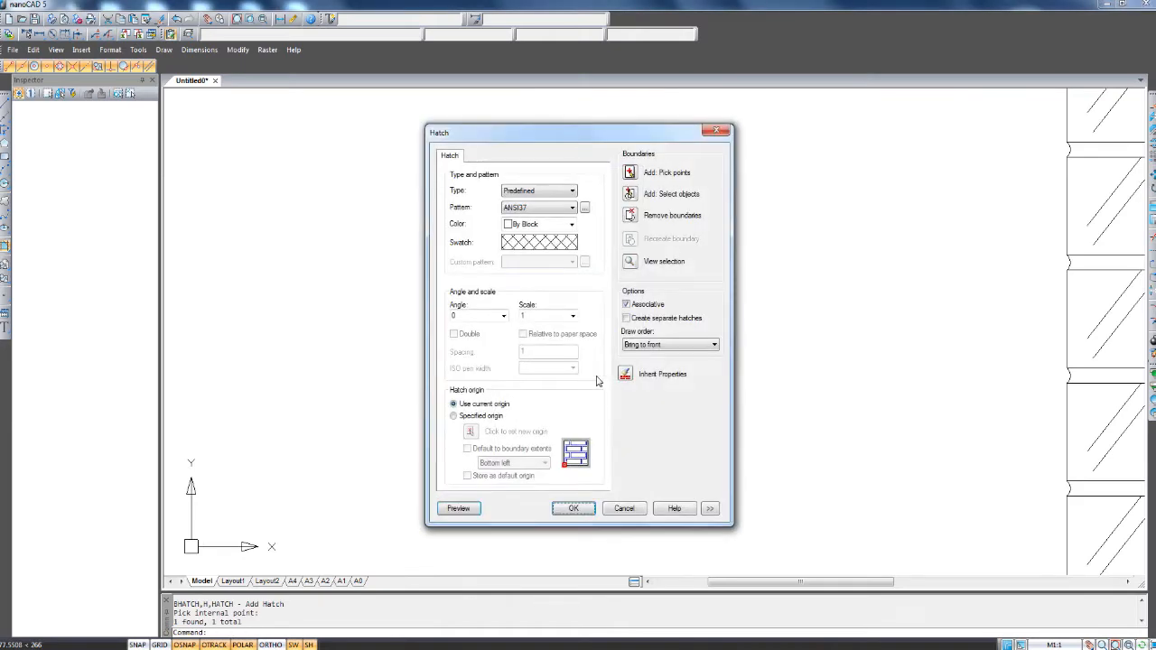
pyautogui.click(576, 508)
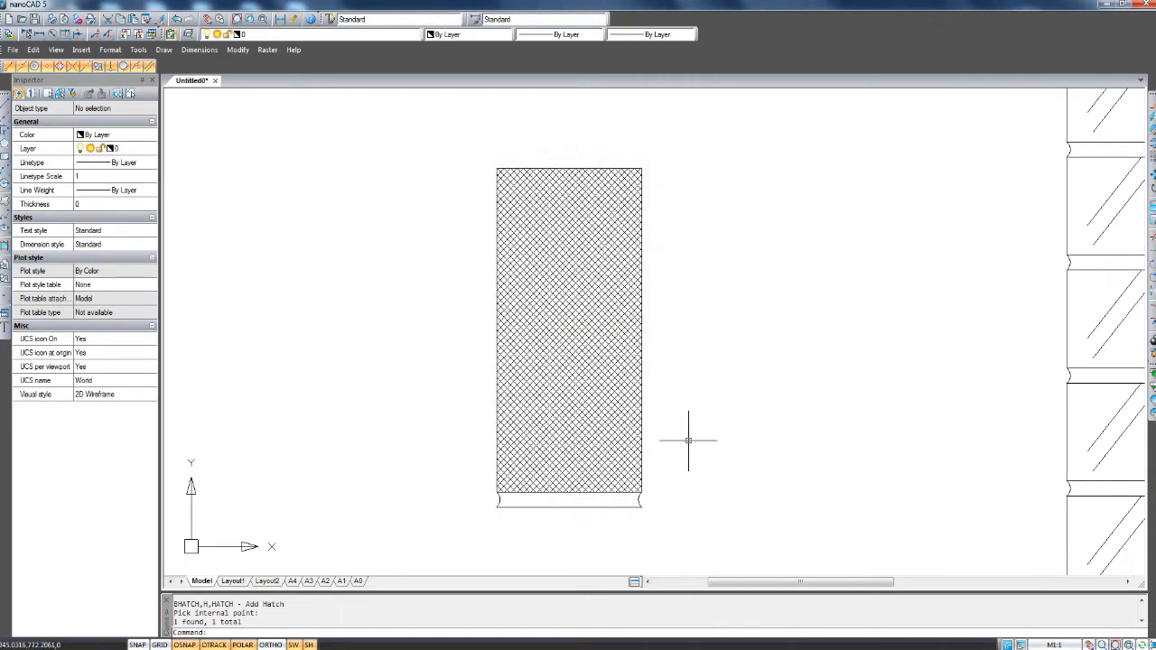
pyautogui.moveTo(697, 380); pyautogui.dragTo(690, 384, button='middle')
pyautogui.press('Escape')
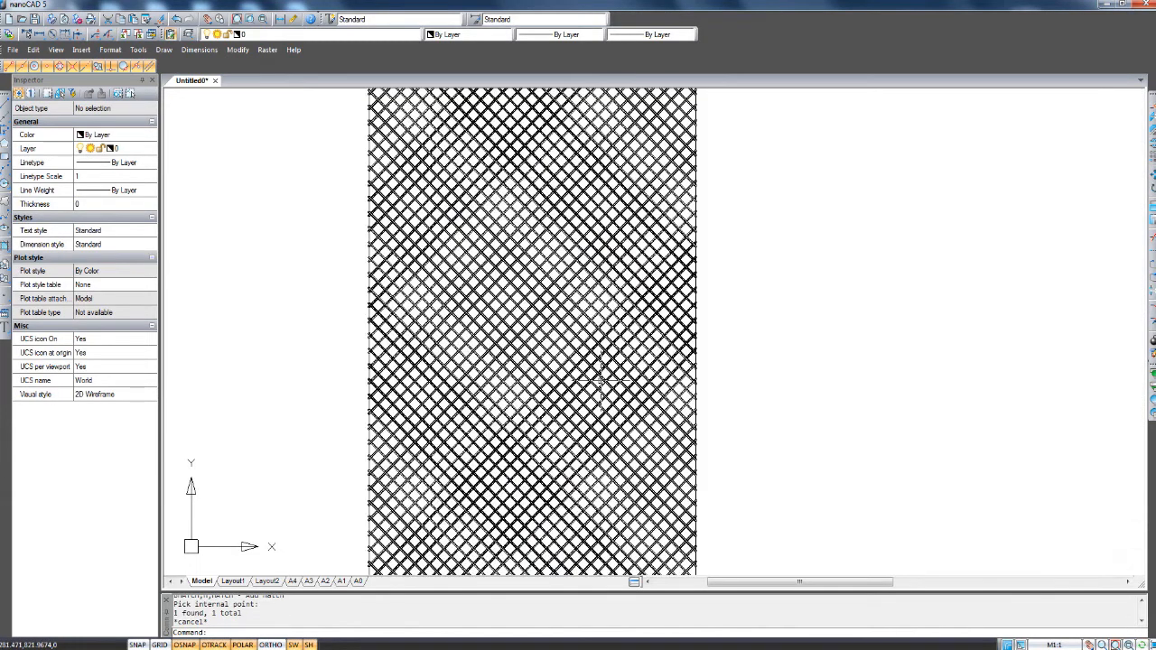
# Edit the tall rectangle's crosshatch and set its scale to 4.
pyautogui.scroll(3, 600, 370)
pyautogui.scroll(-3, 596, 348)
pyautogui.click(565, 330)
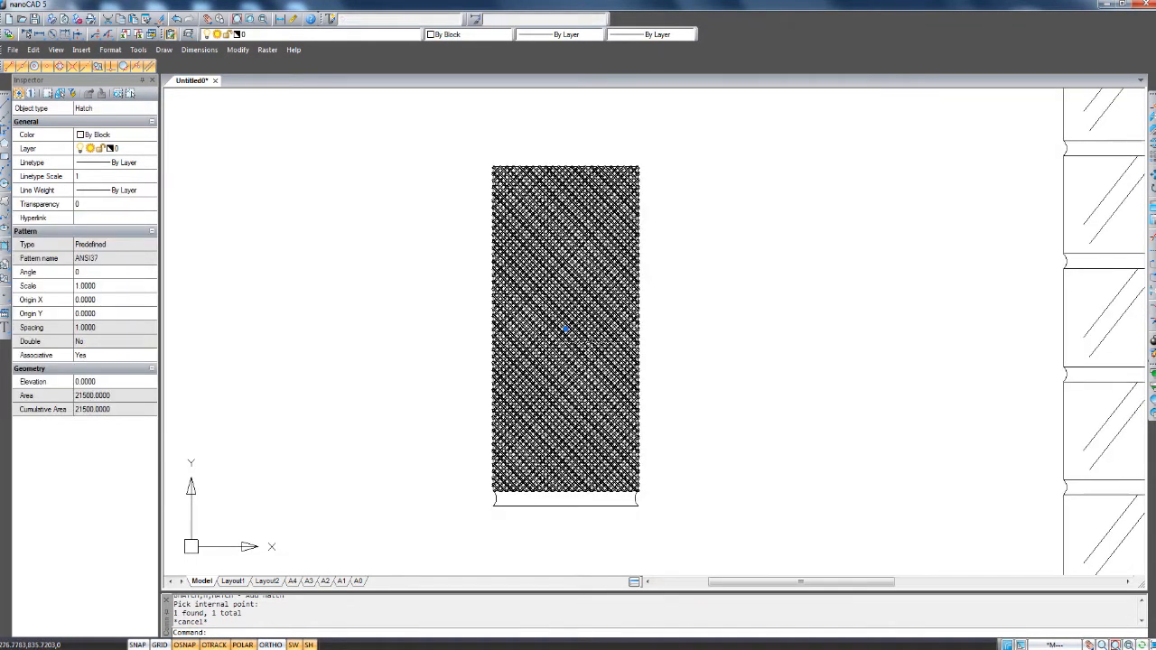
pyautogui.doubleClick(593, 348)
pyautogui.rightClick(593, 352)
pyautogui.click(605, 360)
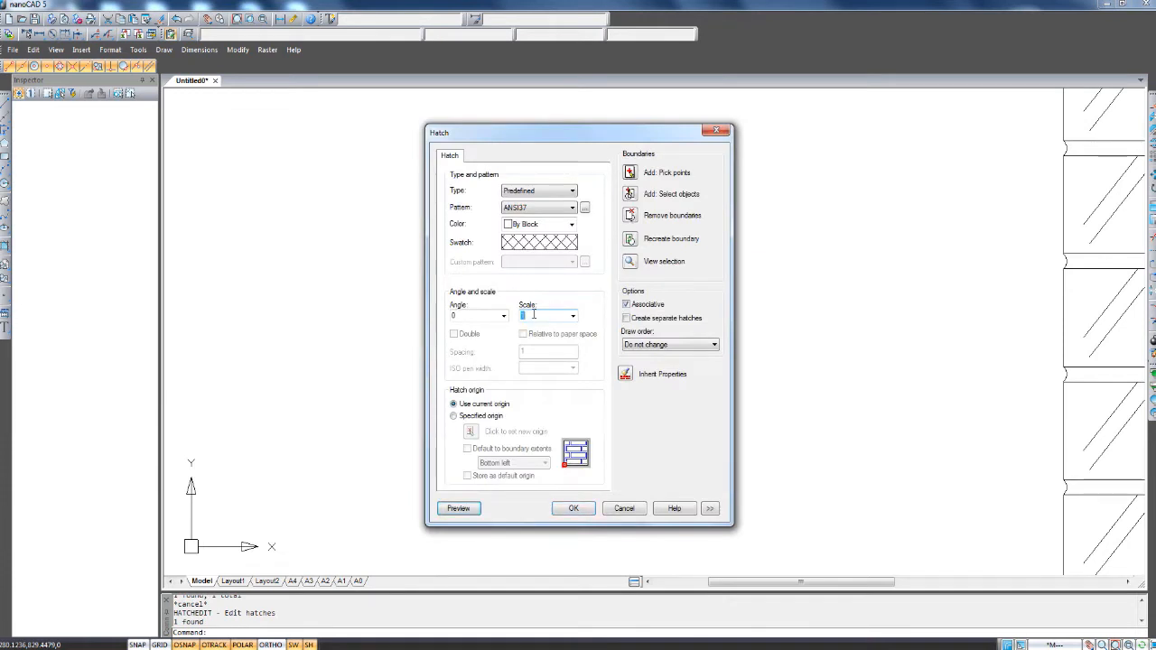
pyautogui.write('4')
pyautogui.click(572, 508)
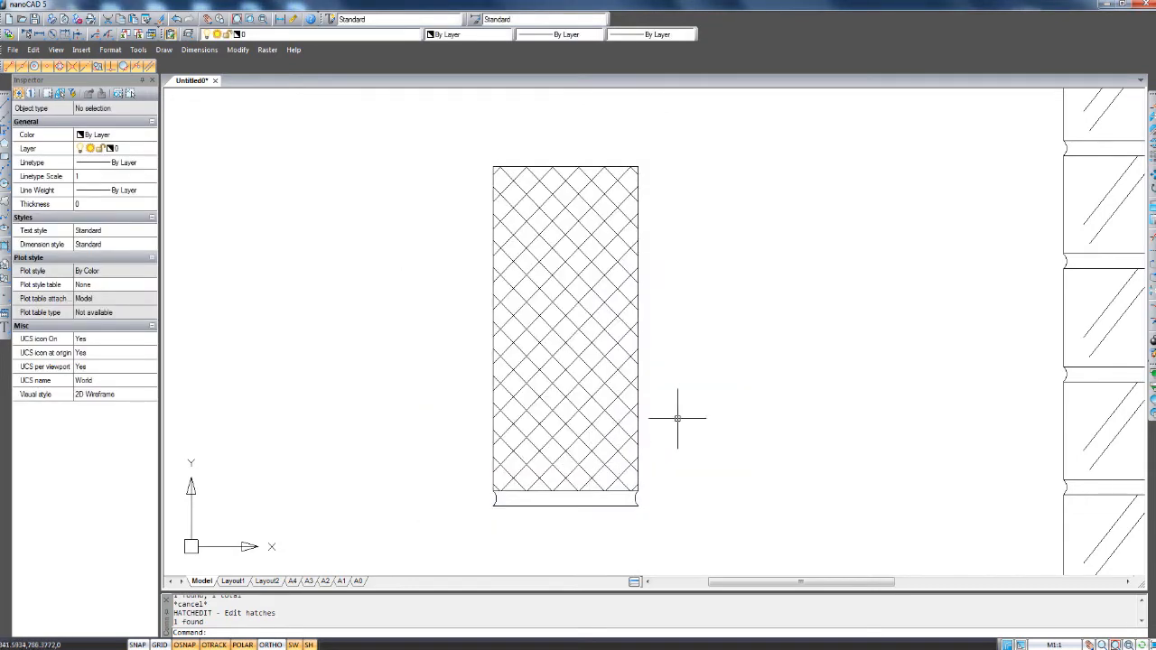
# Copy the hatched panel with its foot by the lower-right corner to where the column's outer right line meets the base's top edge.
pyautogui.scroll(-4, 742, 409)
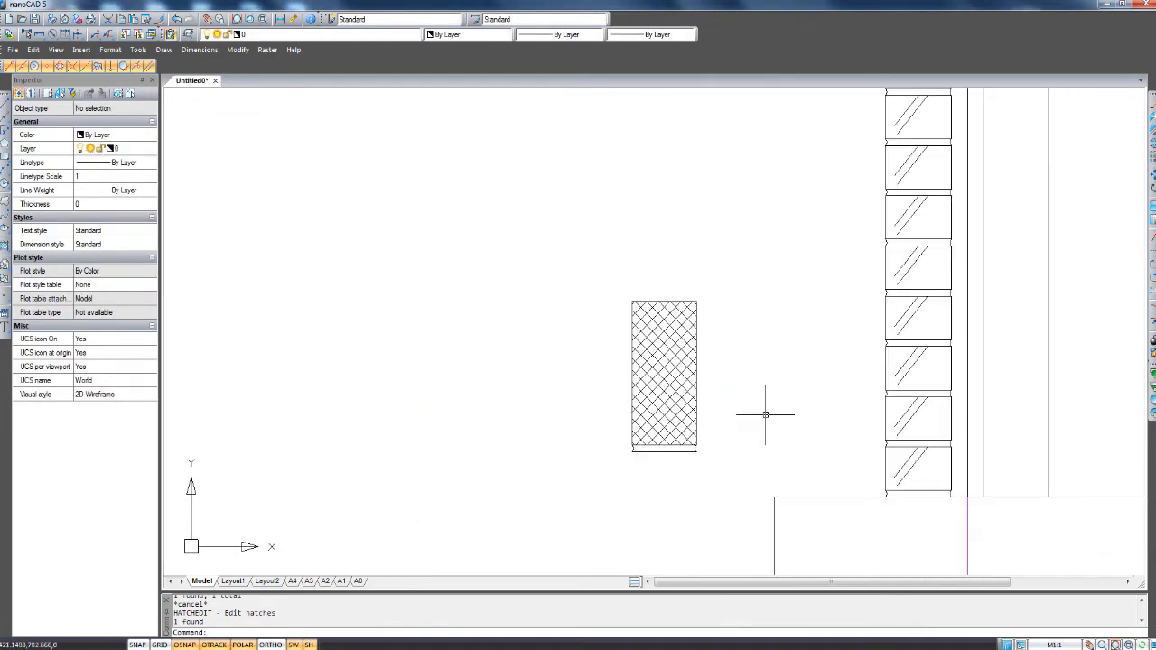
pyautogui.moveTo(763, 413); pyautogui.dragTo(676, 436, button='middle')
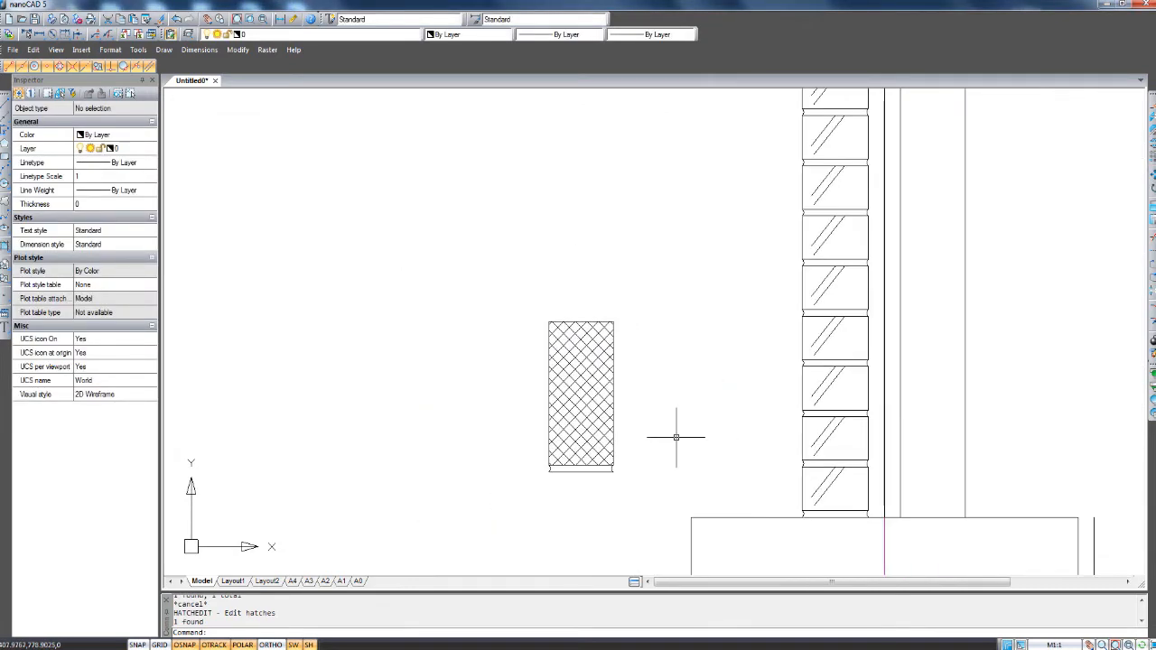
pyautogui.click(647, 488)
pyautogui.click(506, 255)
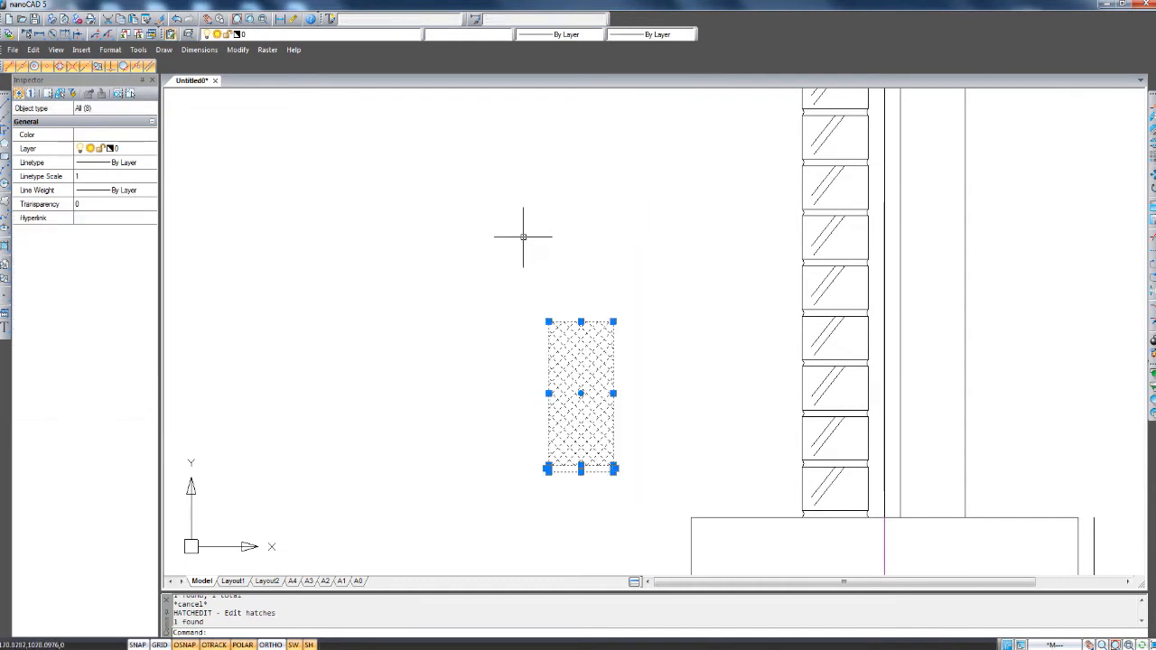
pyautogui.write('co')
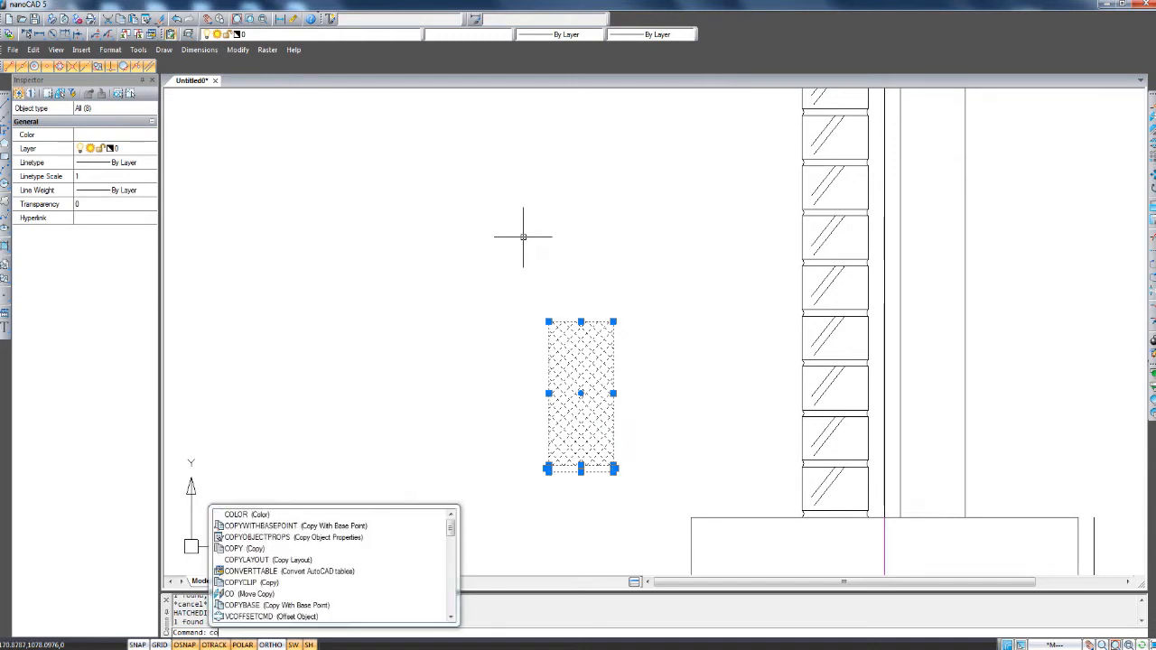
pyautogui.press('Return')
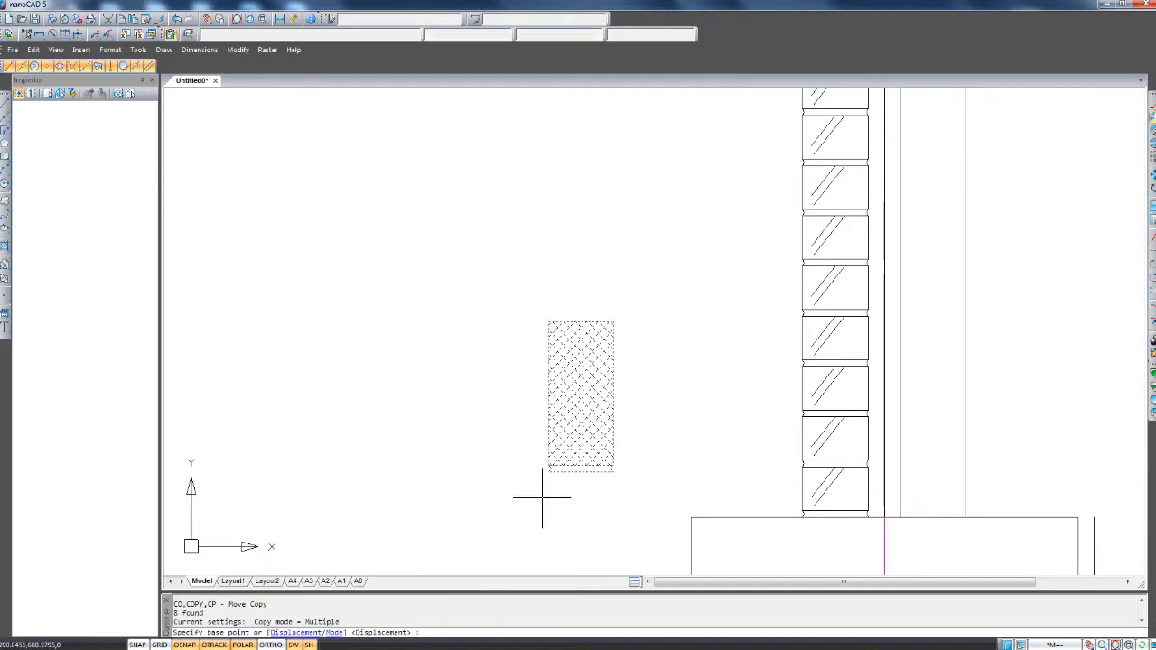
pyautogui.scroll(5, 591, 468)
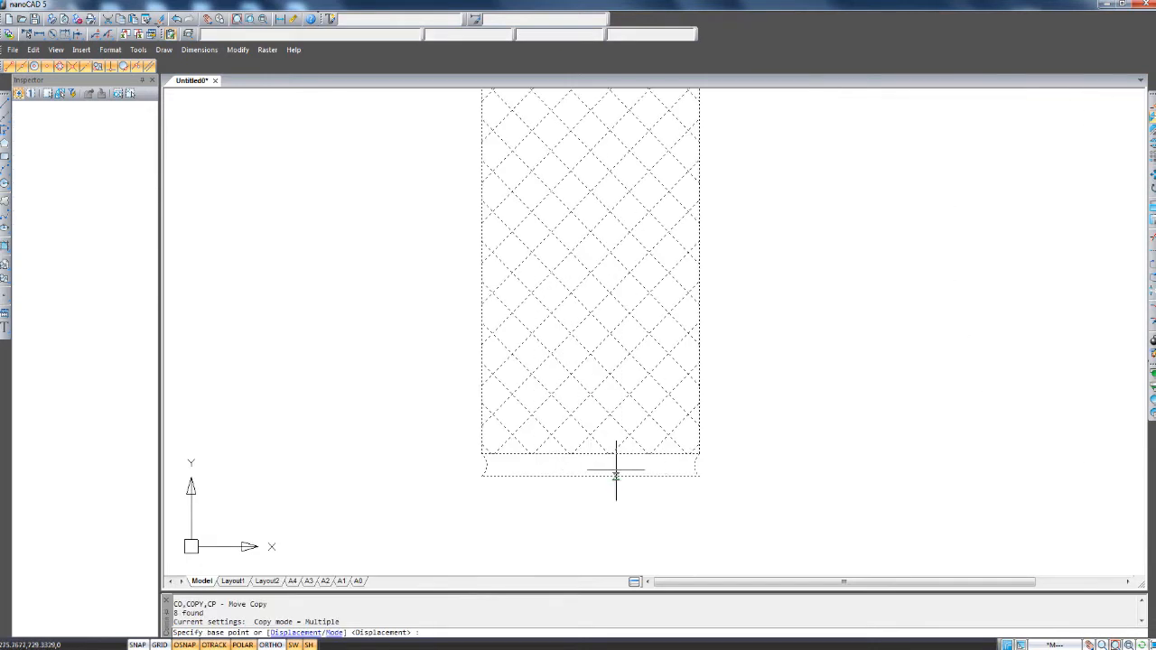
pyautogui.click(699, 467)
pyautogui.scroll(-5, 699, 467)
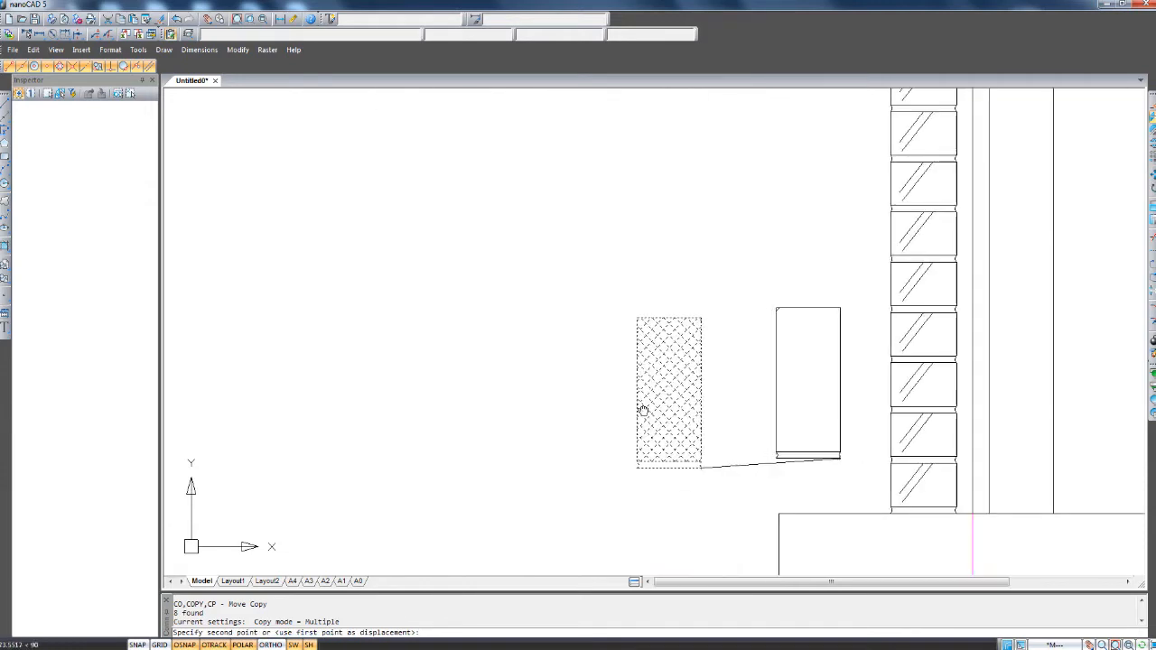
pyautogui.scroll(5, 700, 418)
pyautogui.scroll(2, 709, 418)
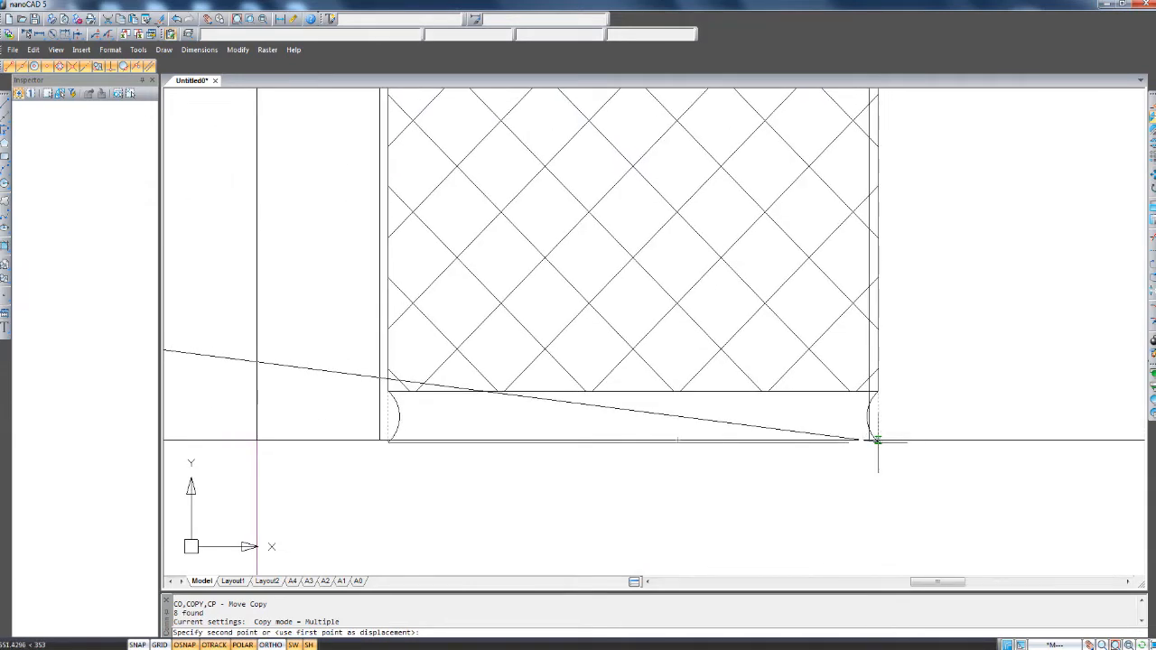
pyautogui.click(867, 440)
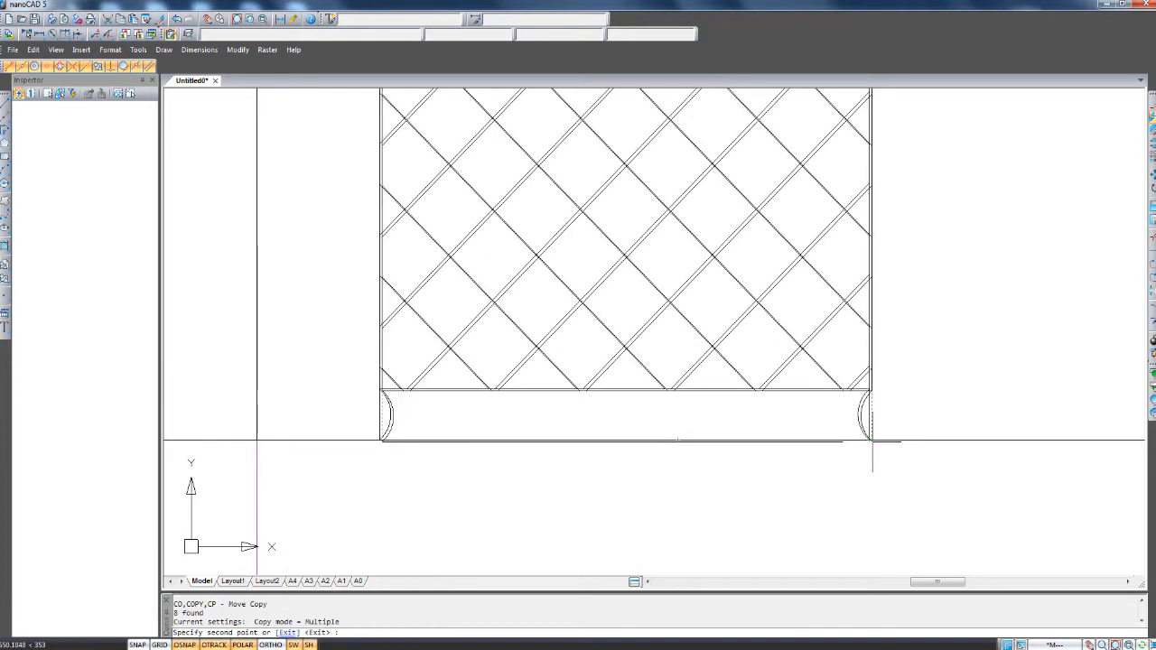
pyautogui.scroll(-3, 970, 257)
pyautogui.scroll(3, 756, 459)
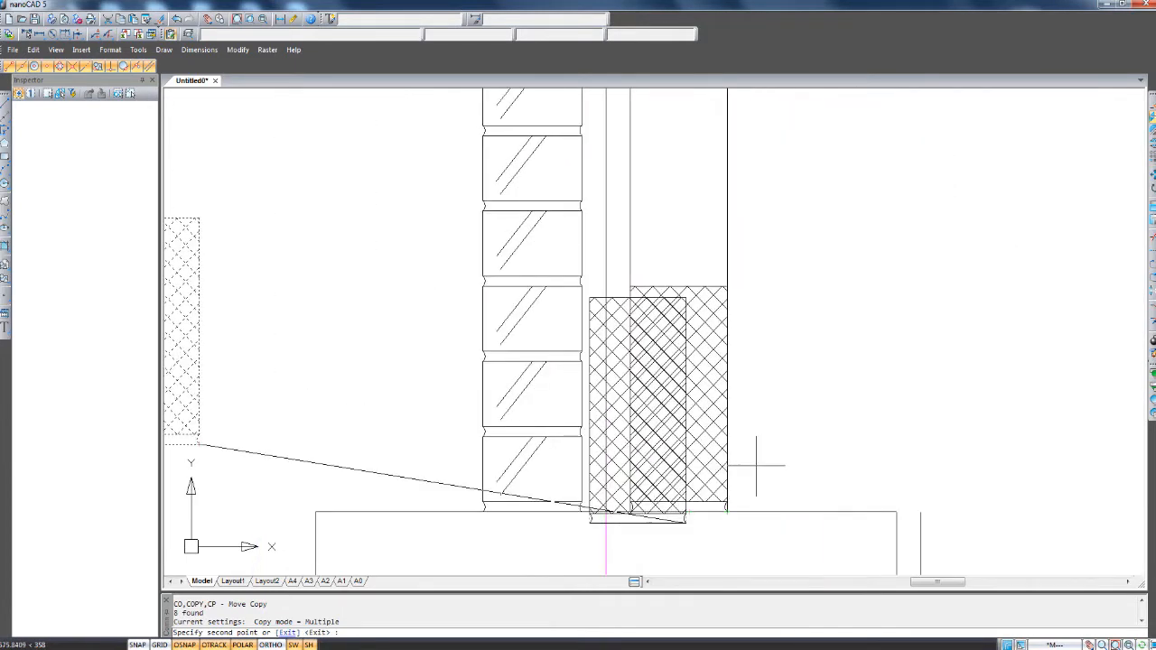
pyautogui.press('Escape')
# Erase the two long vertical guide lines running along the sides of the copied hatched panel.
pyautogui.moveTo(781, 264); pyautogui.dragTo(810, 312, button='middle')
pyautogui.click(796, 278)
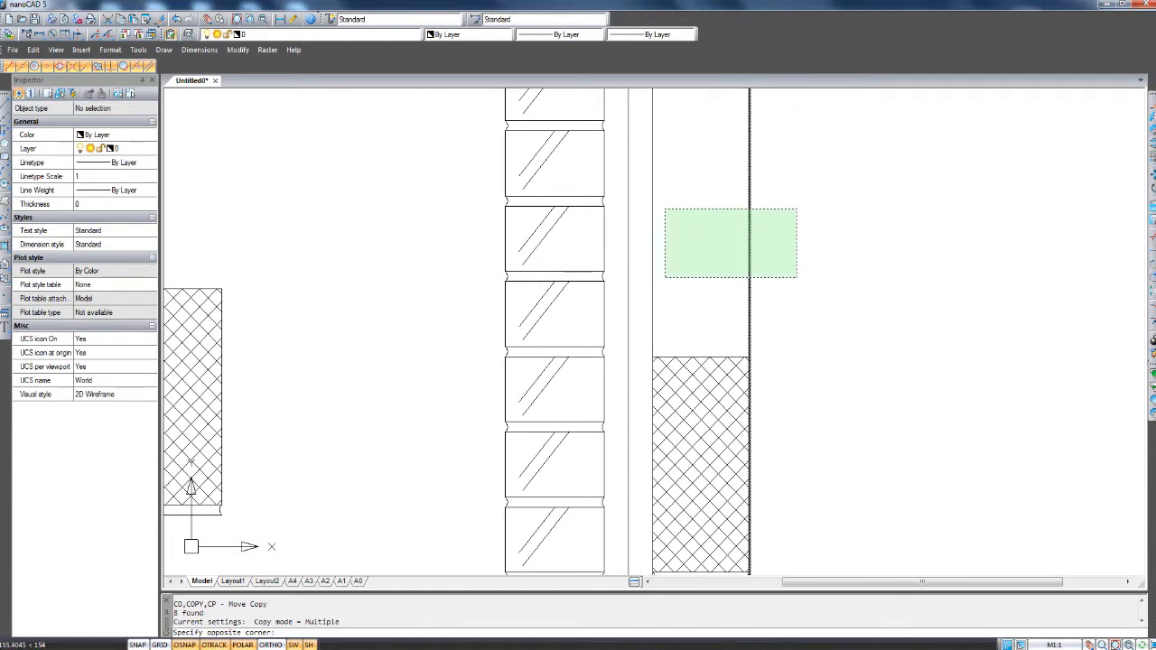
pyautogui.click(652, 200)
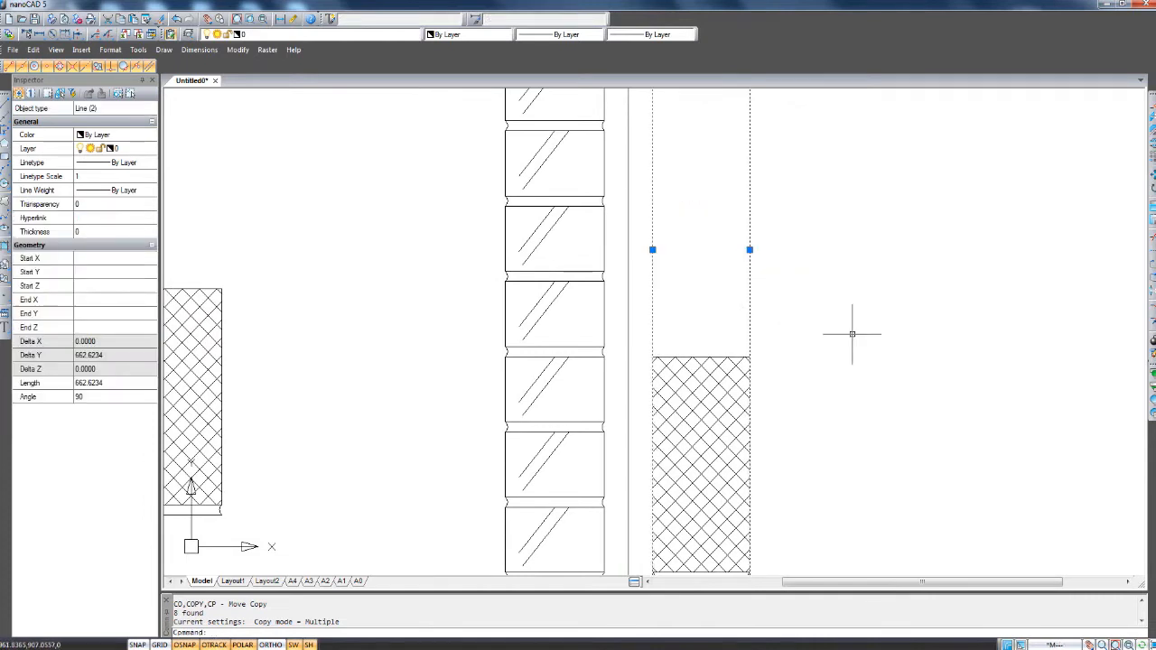
pyautogui.write('e')
pyautogui.press('Return')
pyautogui.moveTo(852, 336); pyautogui.dragTo(839, 234, button='middle')
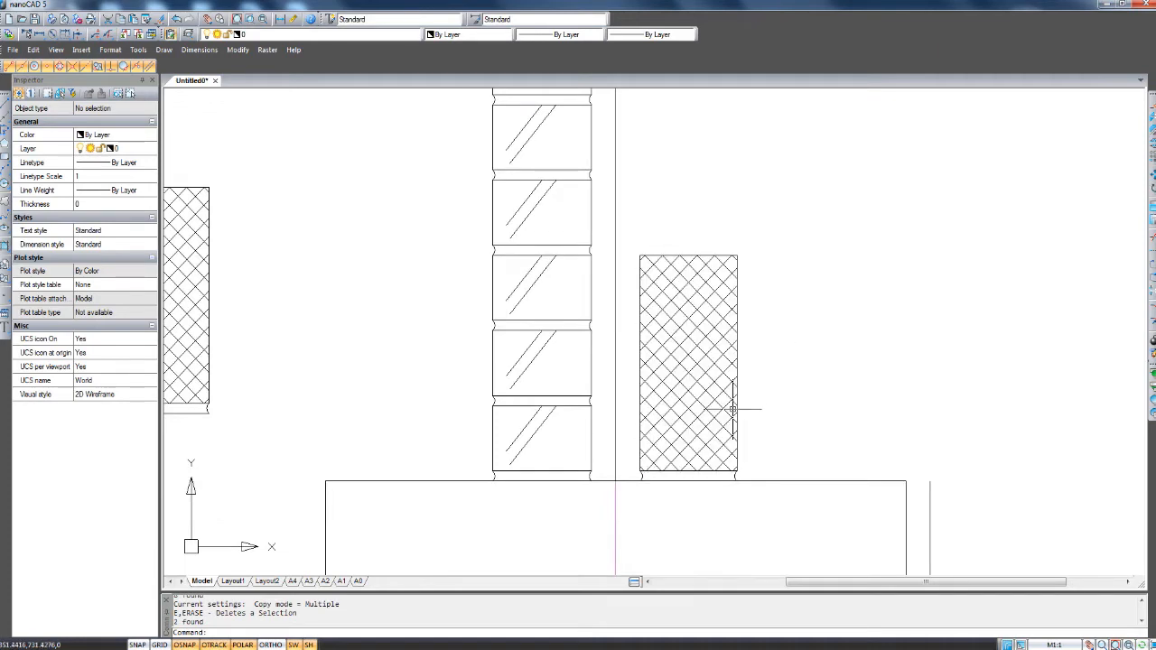
pyautogui.moveTo(638, 508); pyautogui.dragTo(612, 516, button='middle')
pyautogui.click(599, 502)
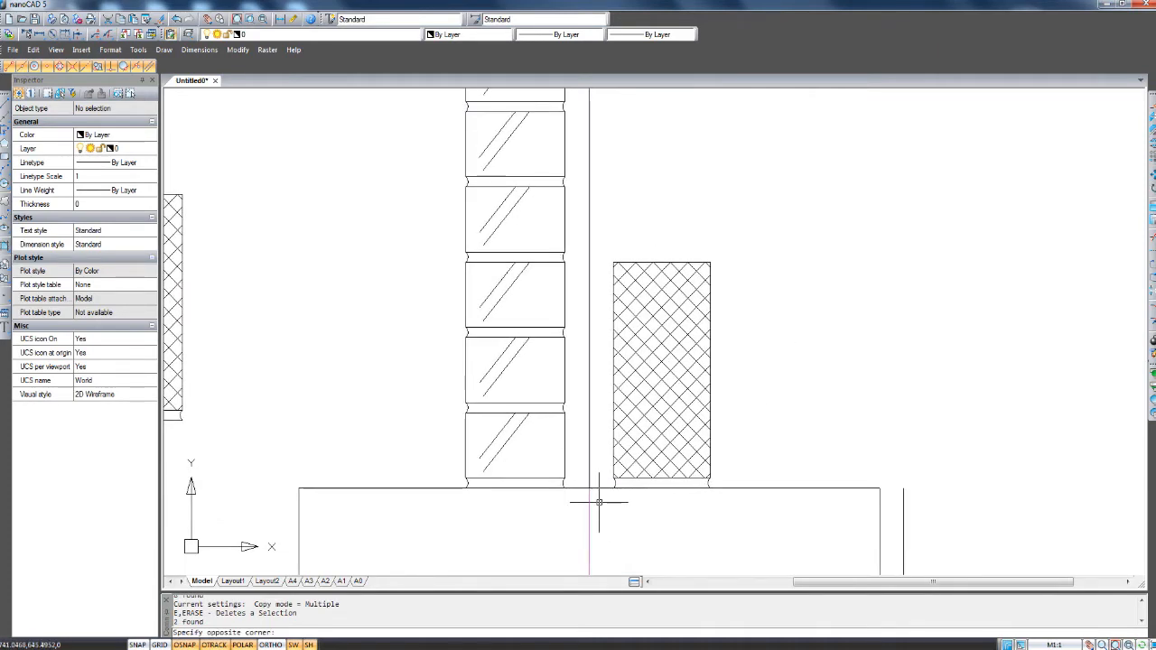
pyautogui.press('Escape')
pyautogui.scroll(1, 620, 405)
pyautogui.scroll(-2, 621, 406)
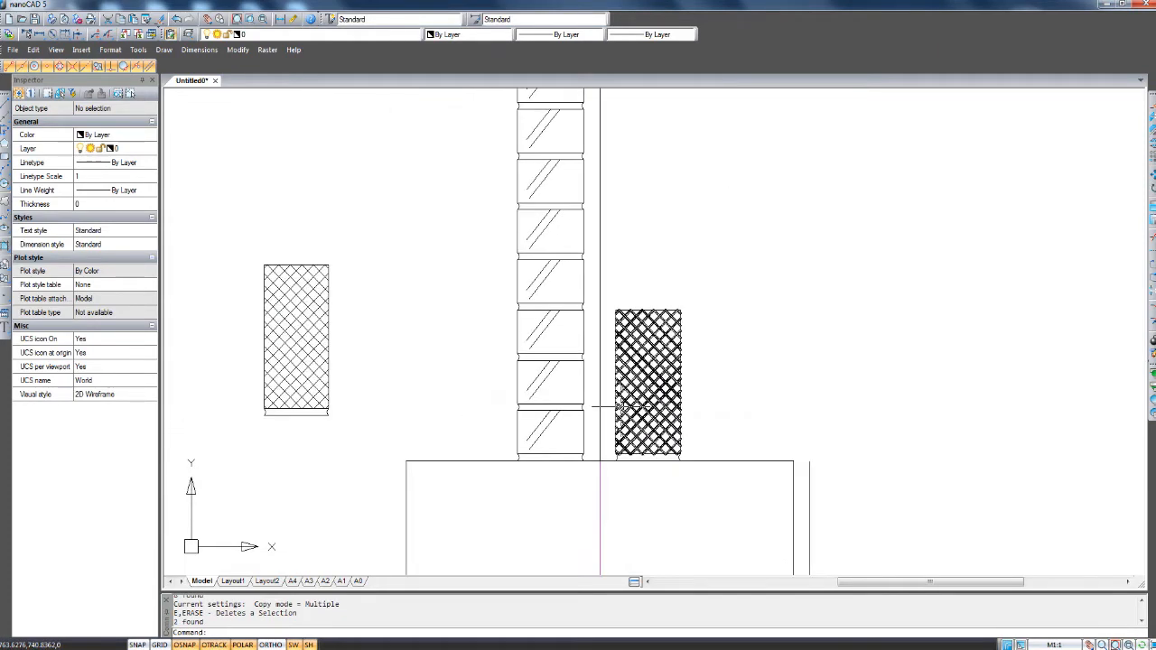
pyautogui.moveTo(692, 424); pyautogui.dragTo(633, 362, button='middle')
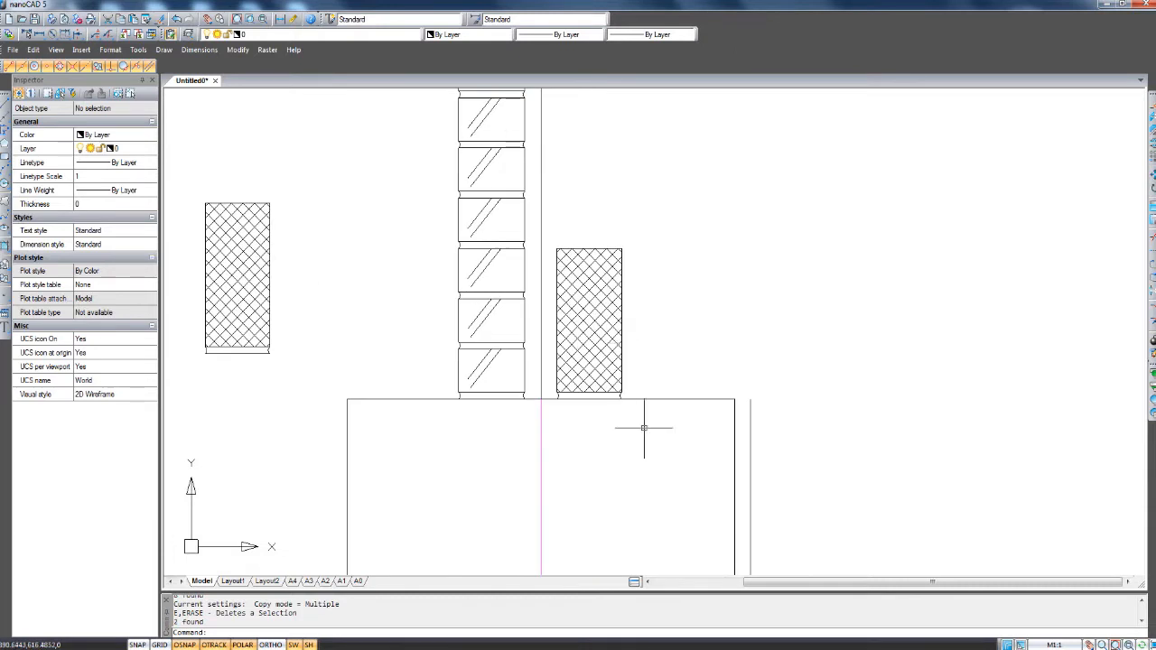
pyautogui.moveTo(658, 467); pyautogui.dragTo(653, 400, button='middle')
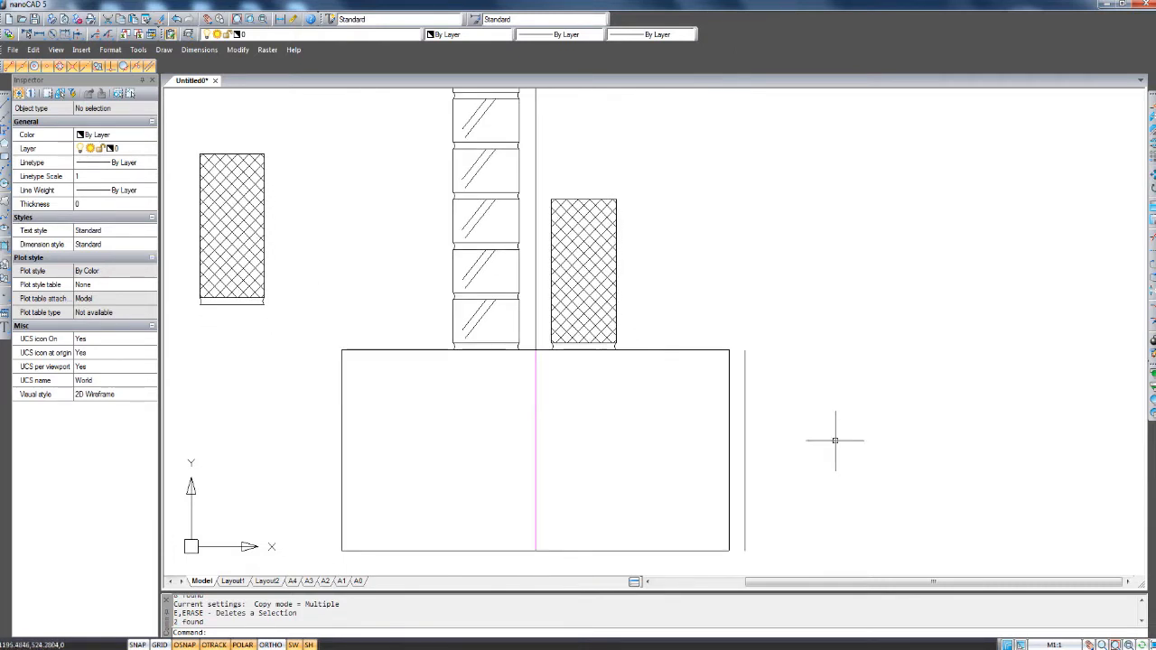
pyautogui.click(808, 418)
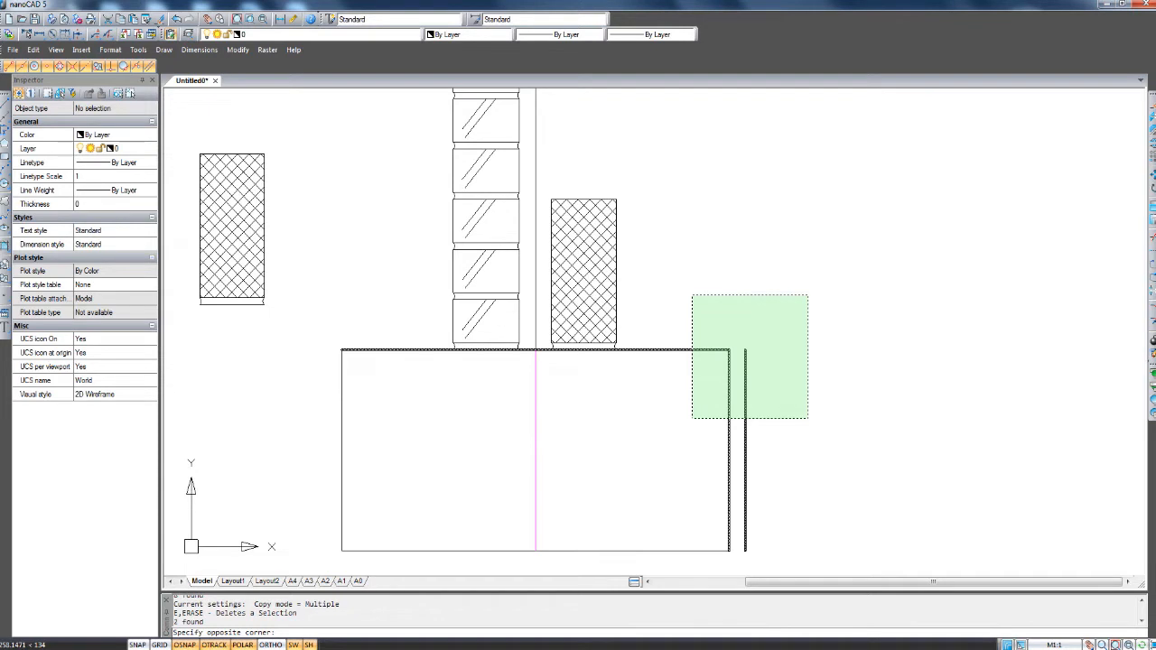
pyautogui.press('Escape')
pyautogui.click(672, 266)
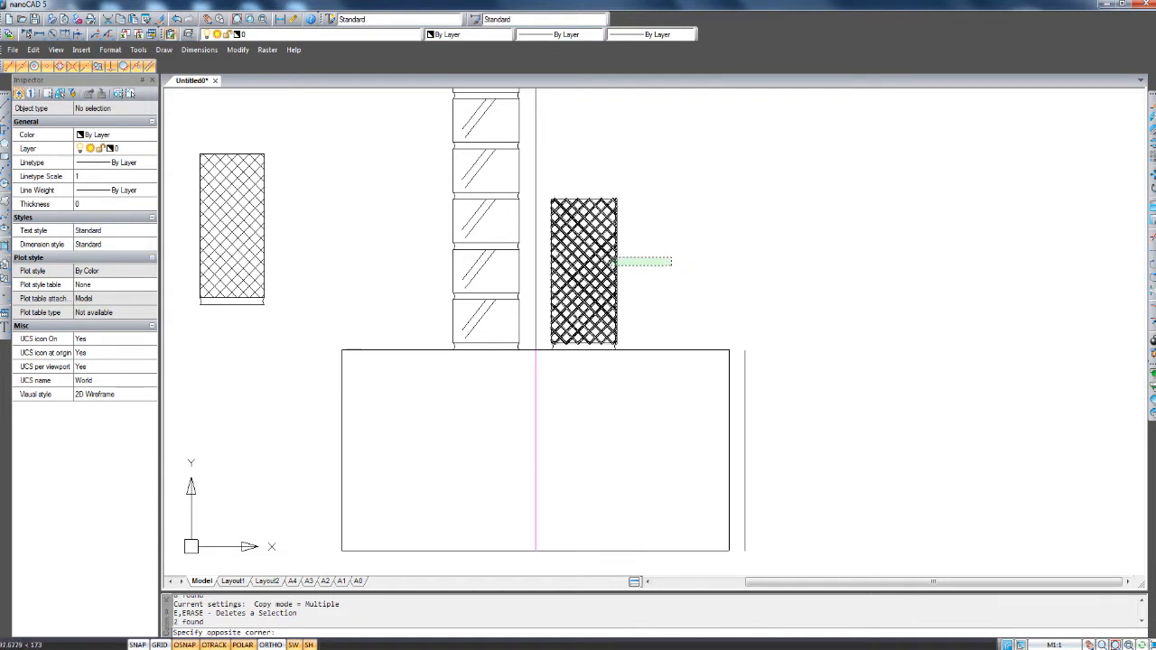
pyautogui.press('Escape')
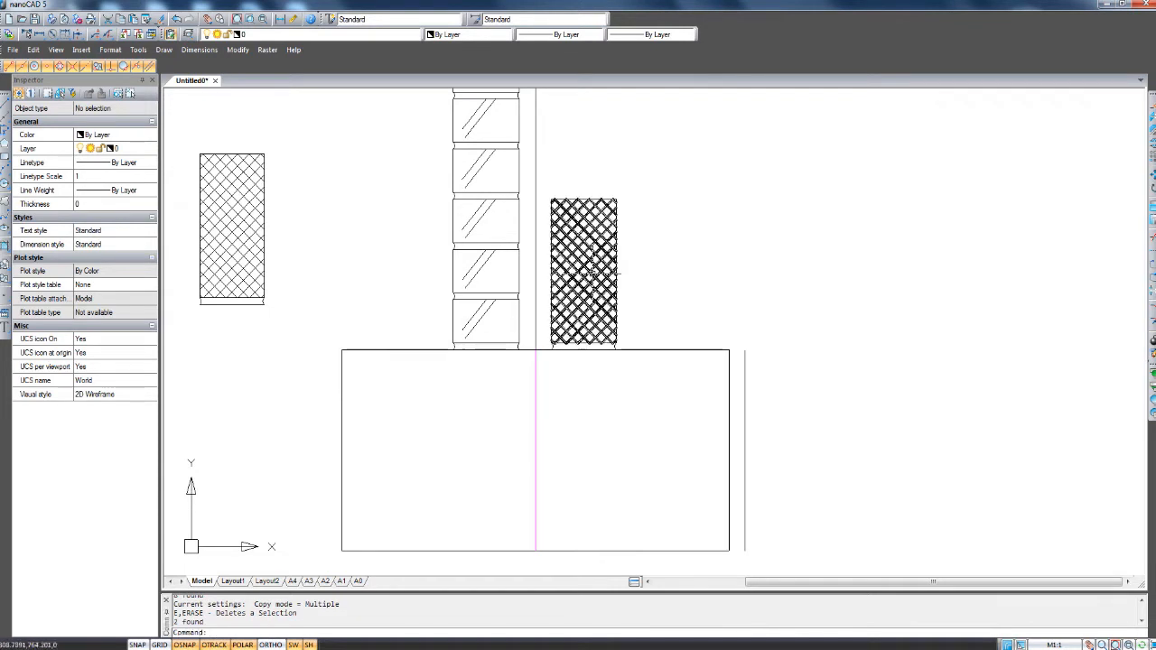
pyautogui.click(528, 325)
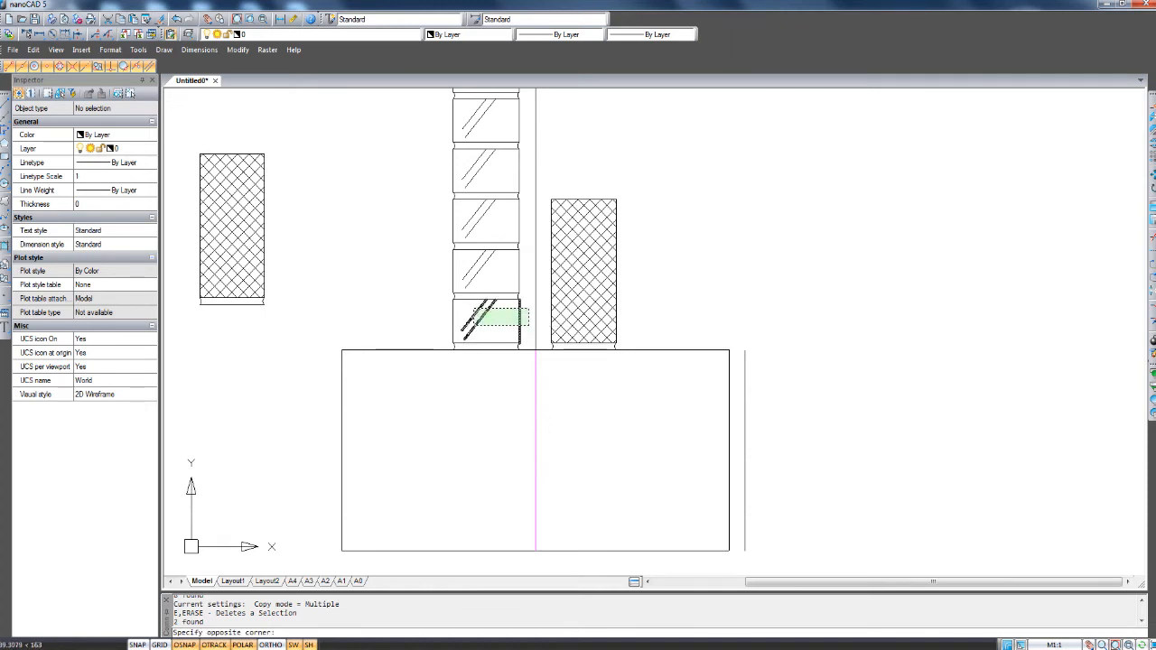
pyautogui.press('Escape')
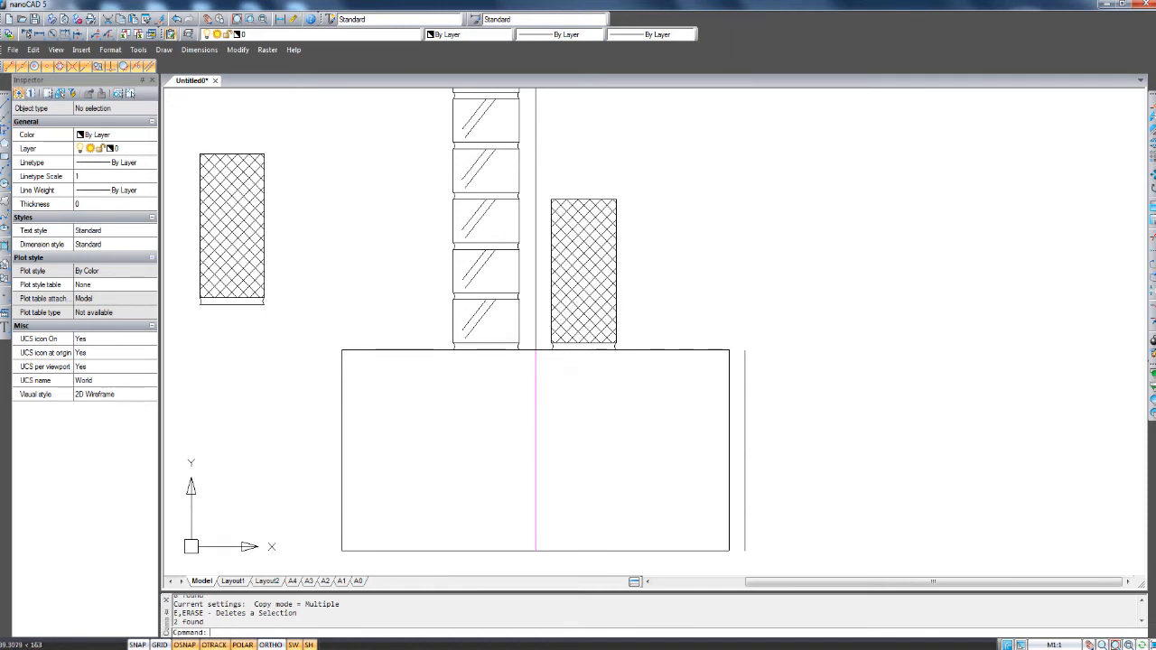
pyautogui.scroll(5, 458, 323)
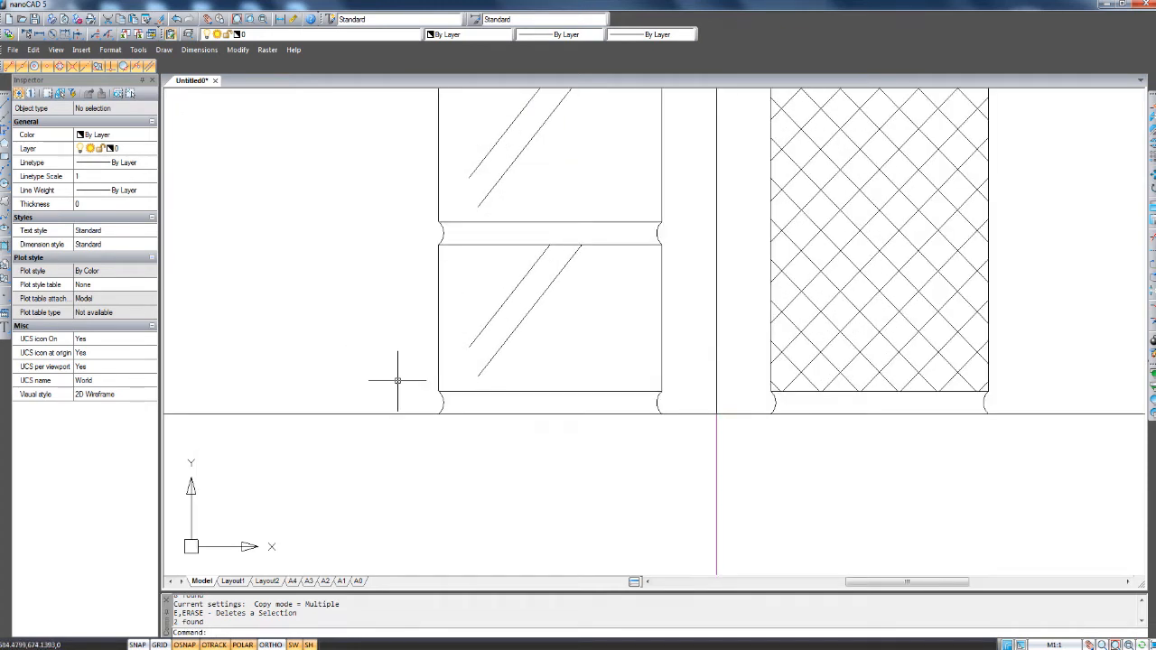
pyautogui.click(397, 380)
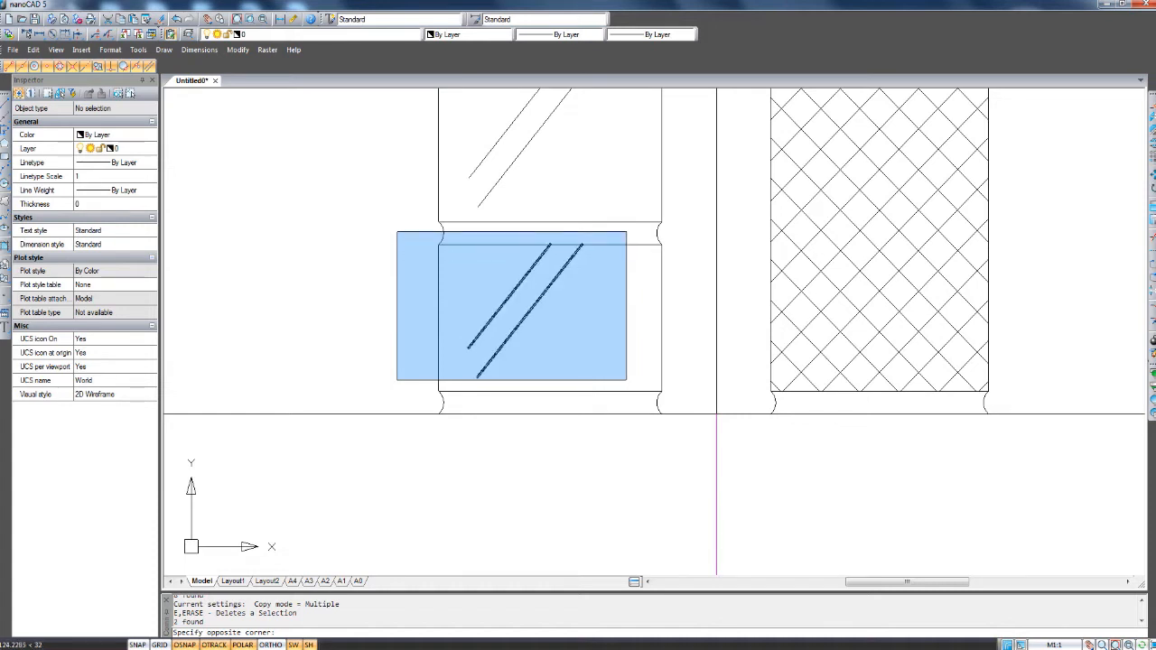
pyautogui.scroll(-4, 533, 353)
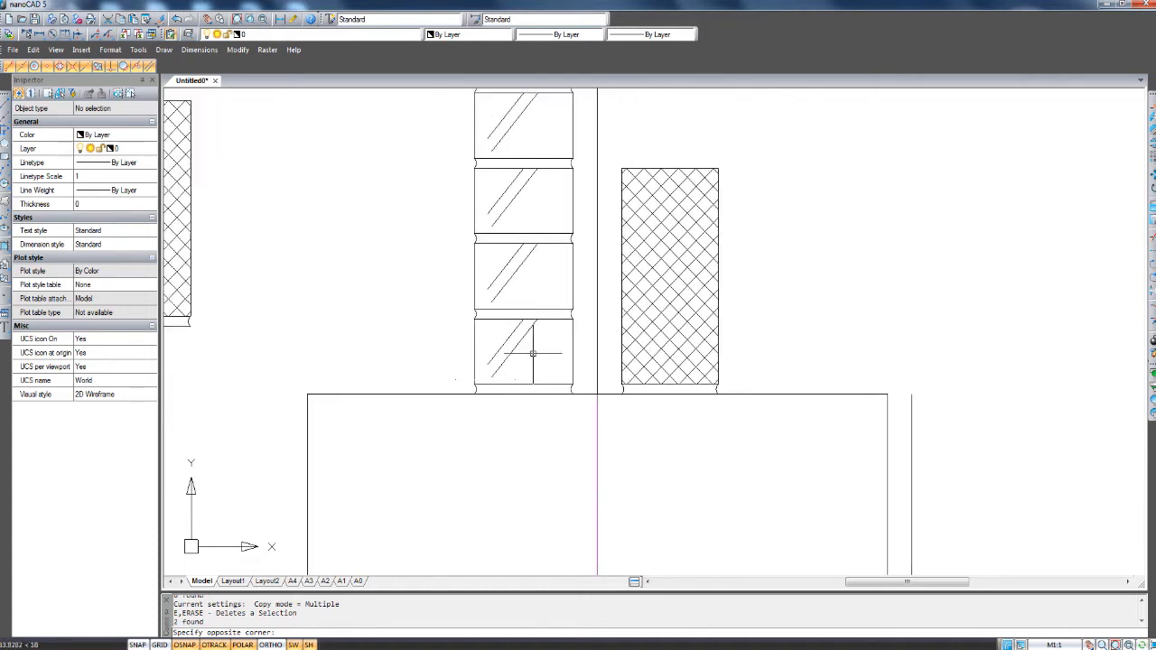
pyautogui.press('Escape')
pyautogui.scroll(-4, 587, 334)
pyautogui.scroll(5, 576, 369)
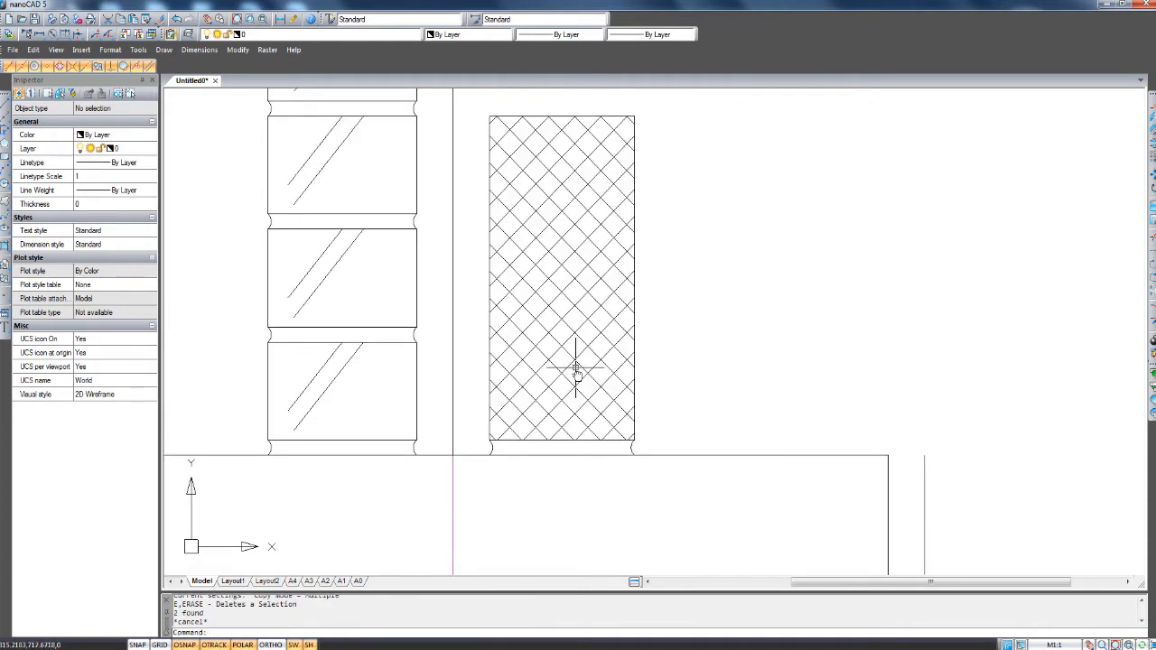
pyautogui.moveTo(576, 368); pyautogui.dragTo(569, 382, button='middle')
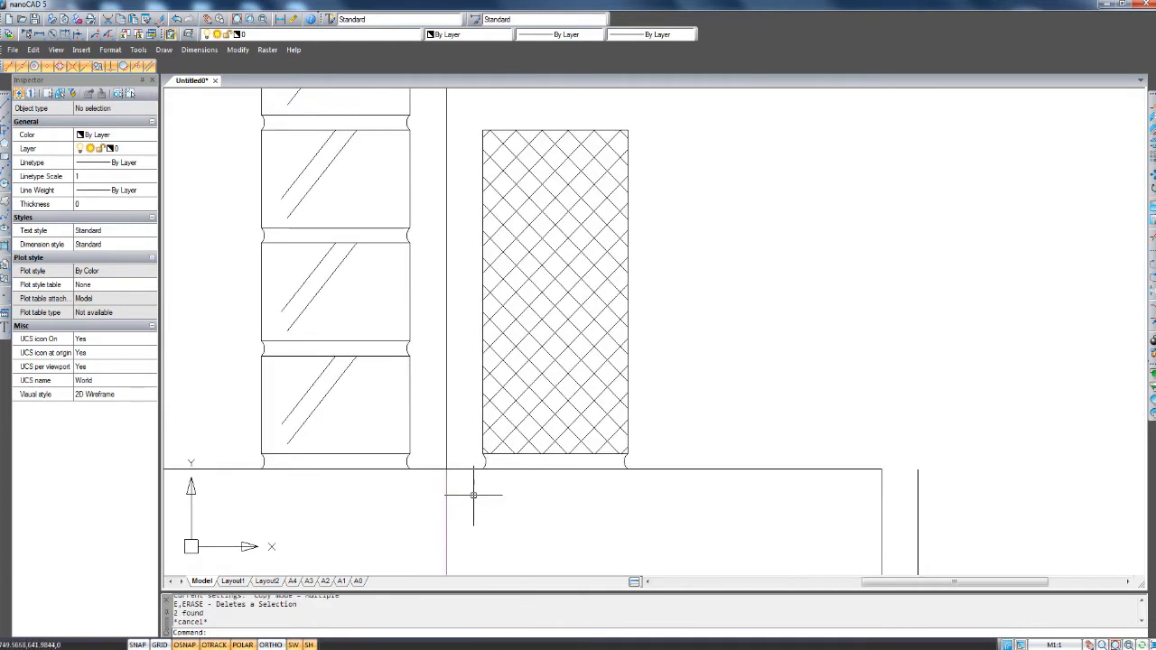
# Array the hatched panel with its foot upward from the base as a rectangular array of 10 rows and 1 column.
pyautogui.click(473, 494)
pyautogui.click(712, 104)
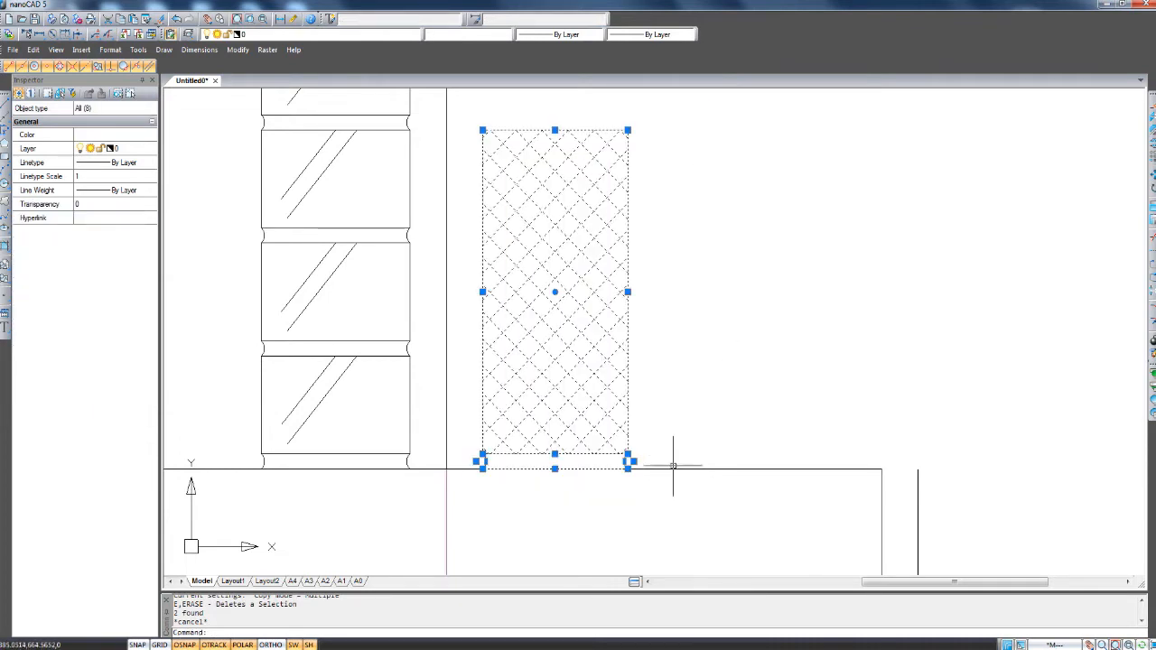
pyautogui.moveTo(679, 350); pyautogui.dragTo(678, 363, button='middle')
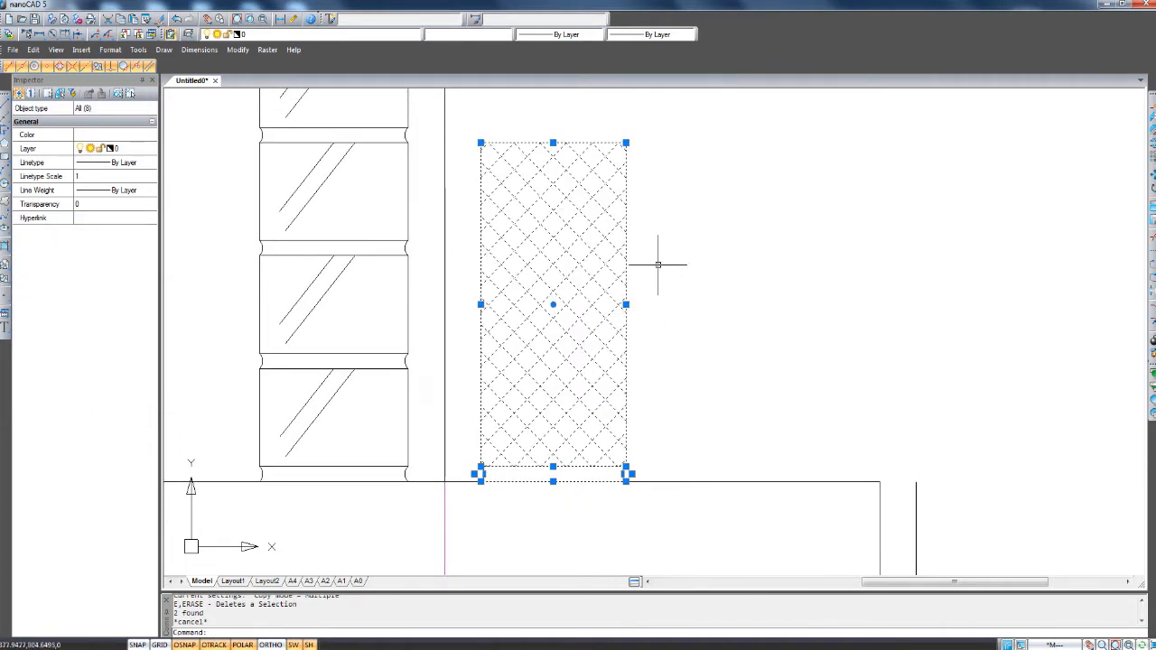
pyautogui.moveTo(653, 247); pyautogui.dragTo(642, 262, button='middle')
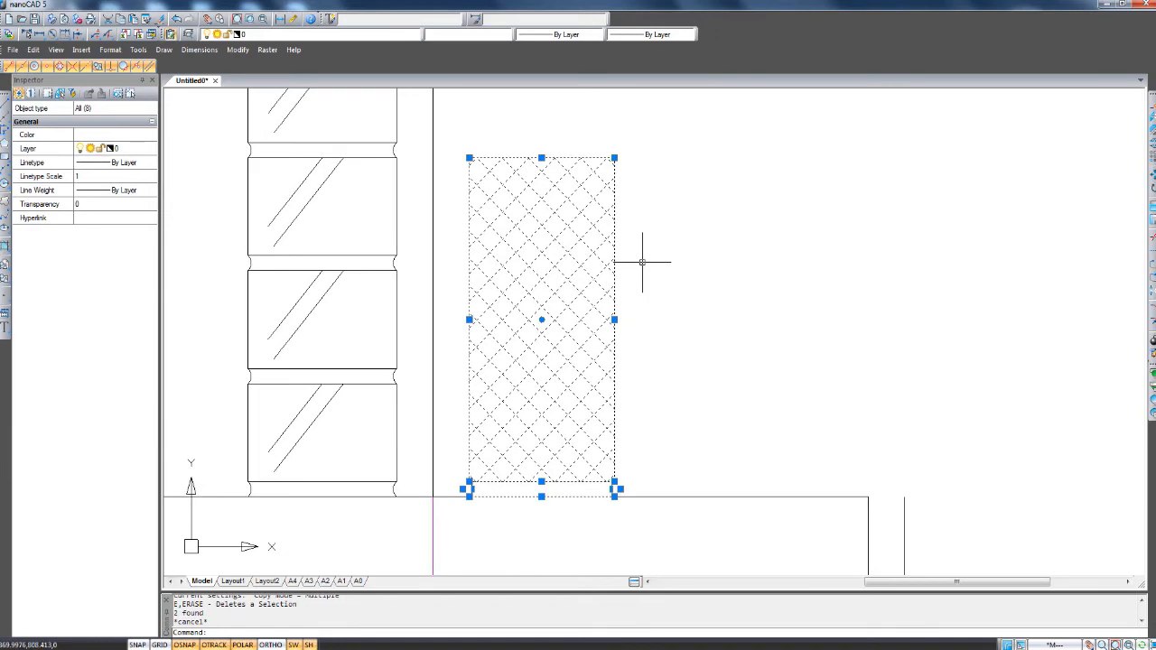
pyautogui.click(1151, 156)
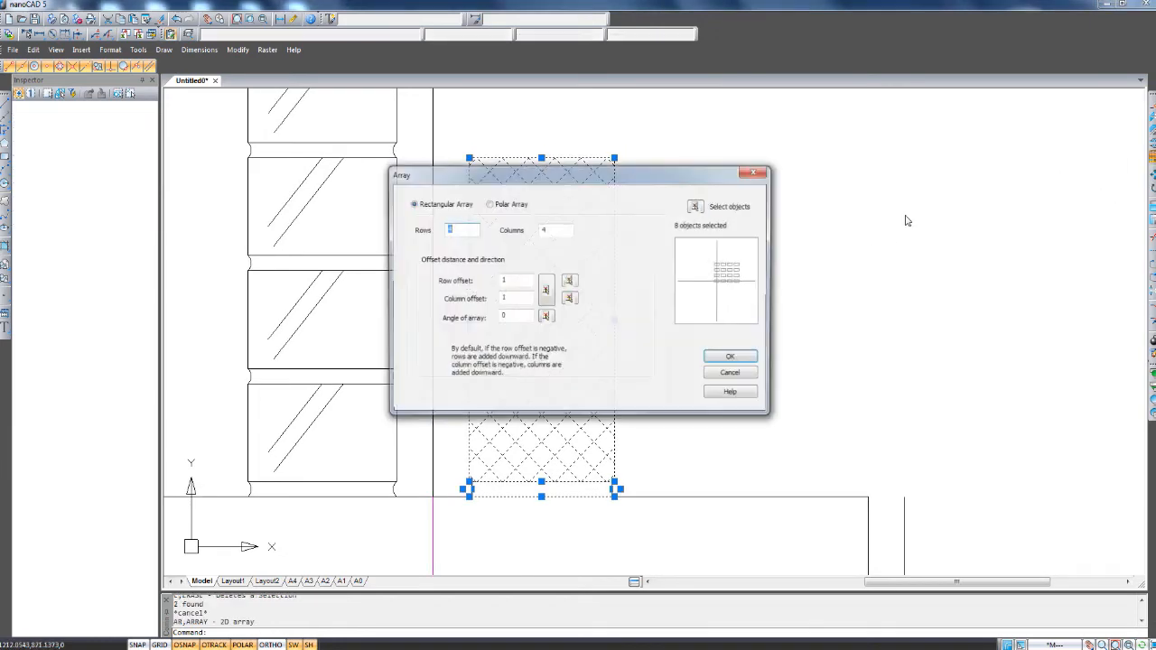
pyautogui.moveTo(702, 179); pyautogui.dragTo(952, 169)
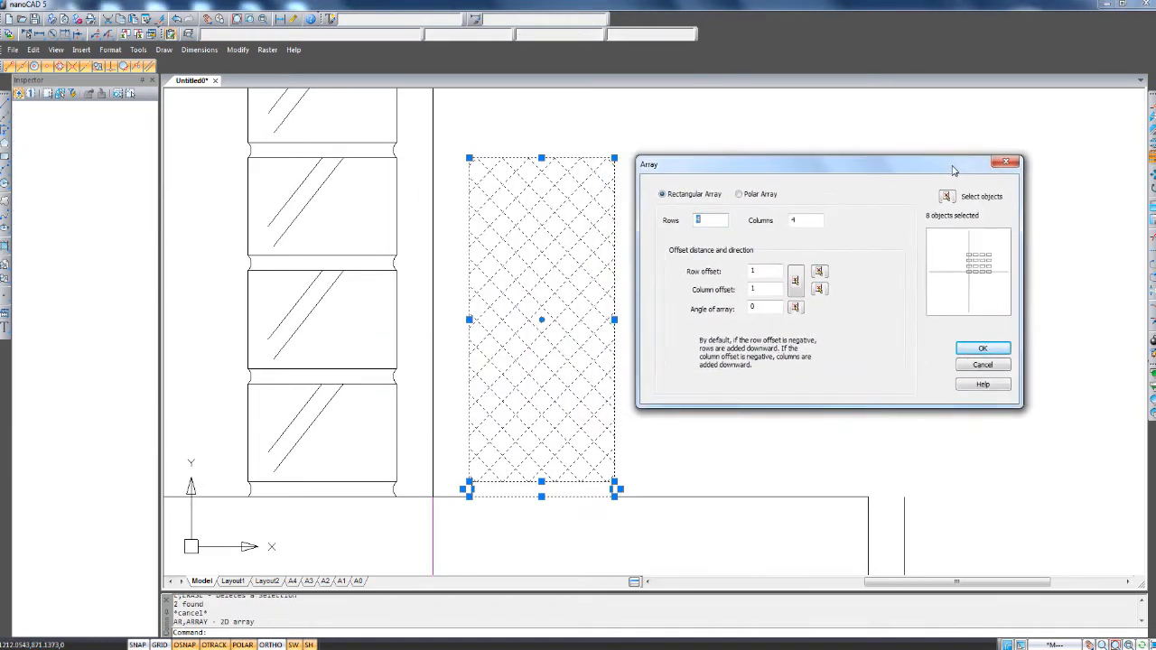
pyautogui.press('Tab')
pyautogui.write('1')
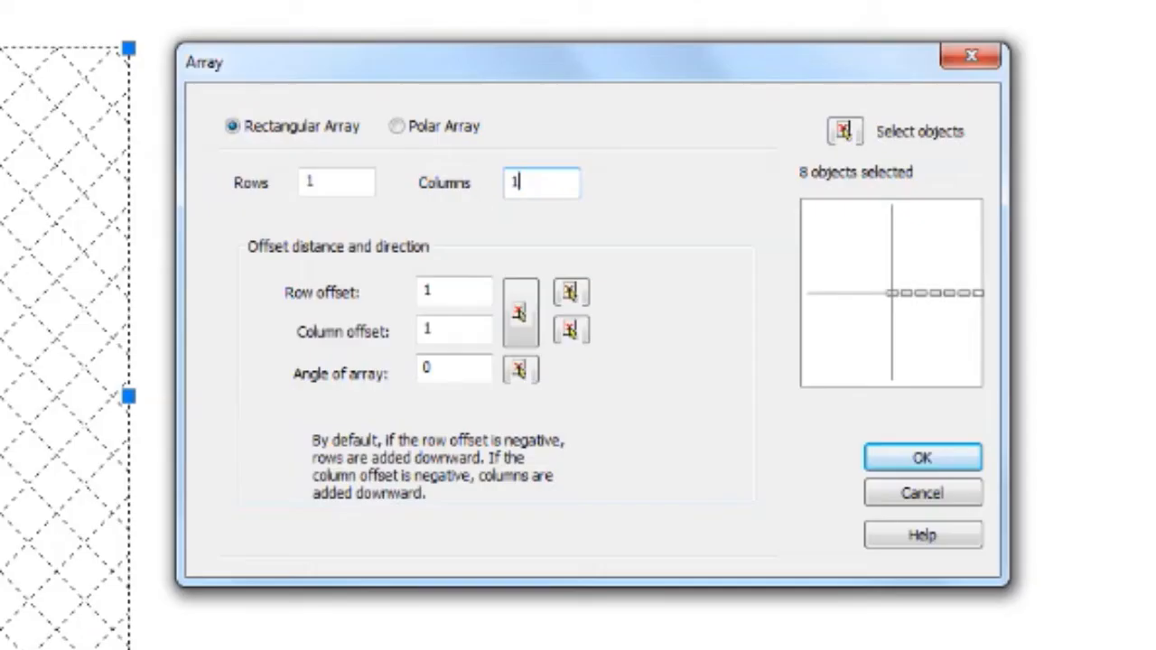
pyautogui.hotkey('shift', 'Tab')
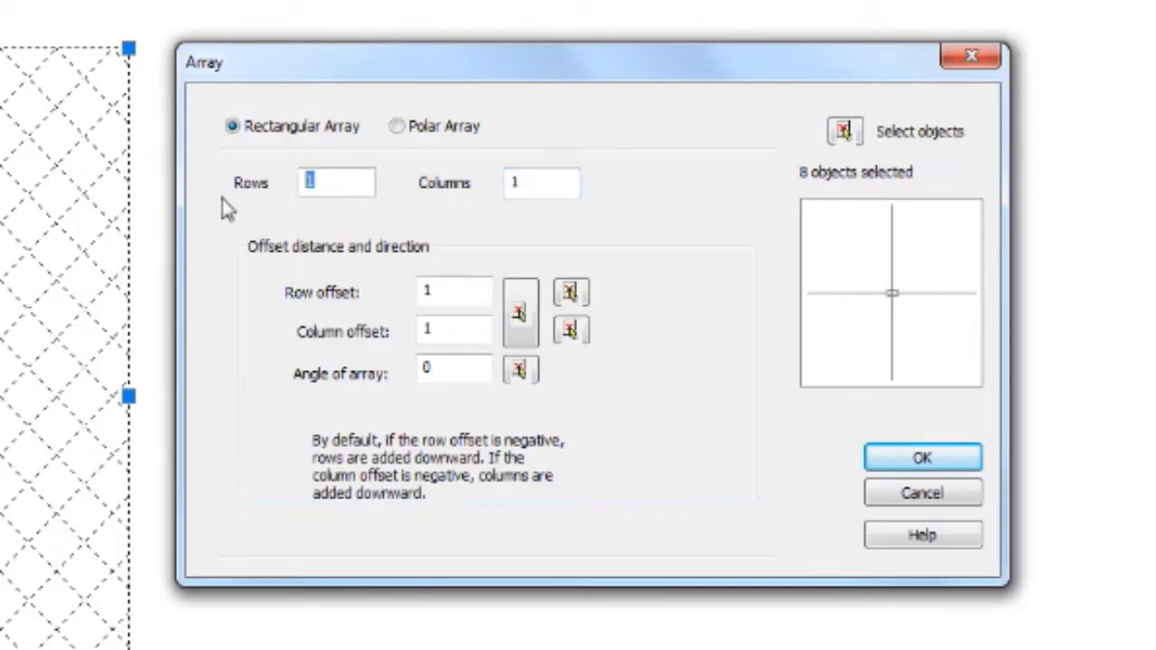
pyautogui.write('10')
pyautogui.click(586, 188)
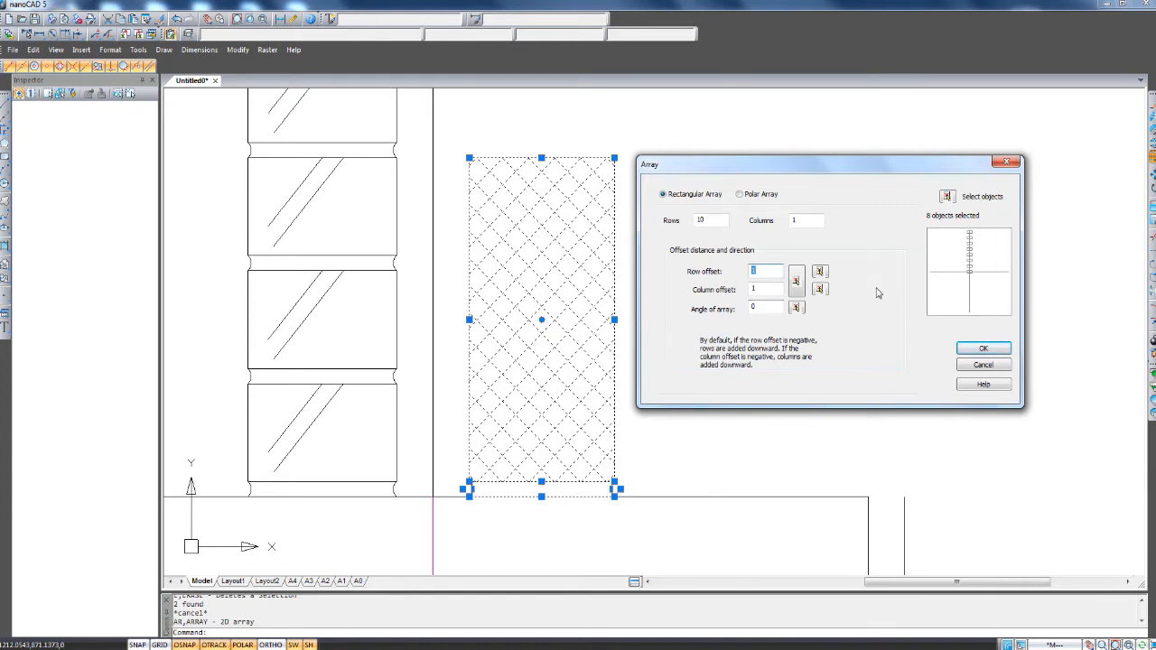
pyautogui.click(983, 349)
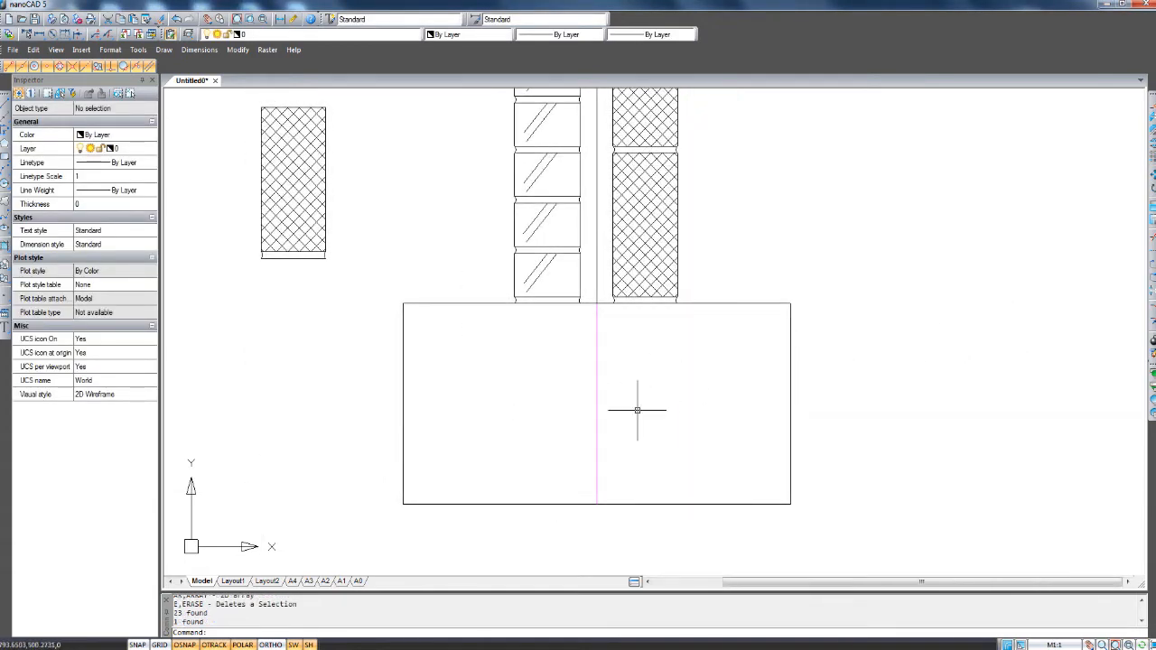
# Shorten the magenta vertical centre line by moving its lower end straight up inside the base, to a Y of about 450.
pyautogui.click(597, 425)
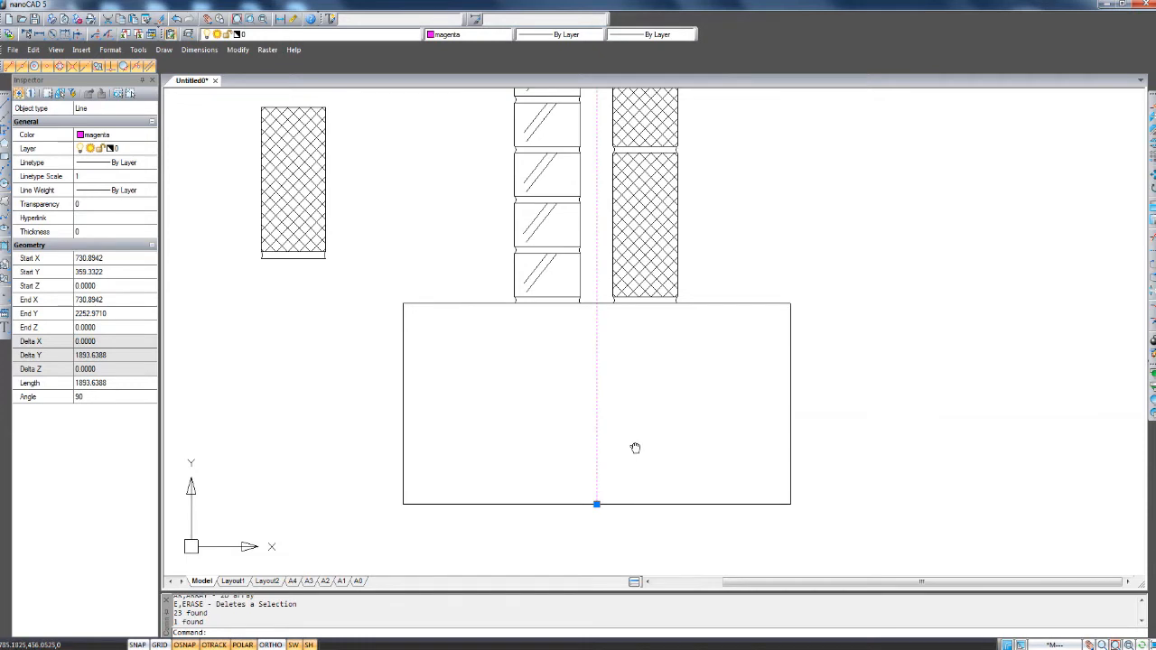
pyautogui.press('Escape')
pyautogui.scroll(2, 601, 402)
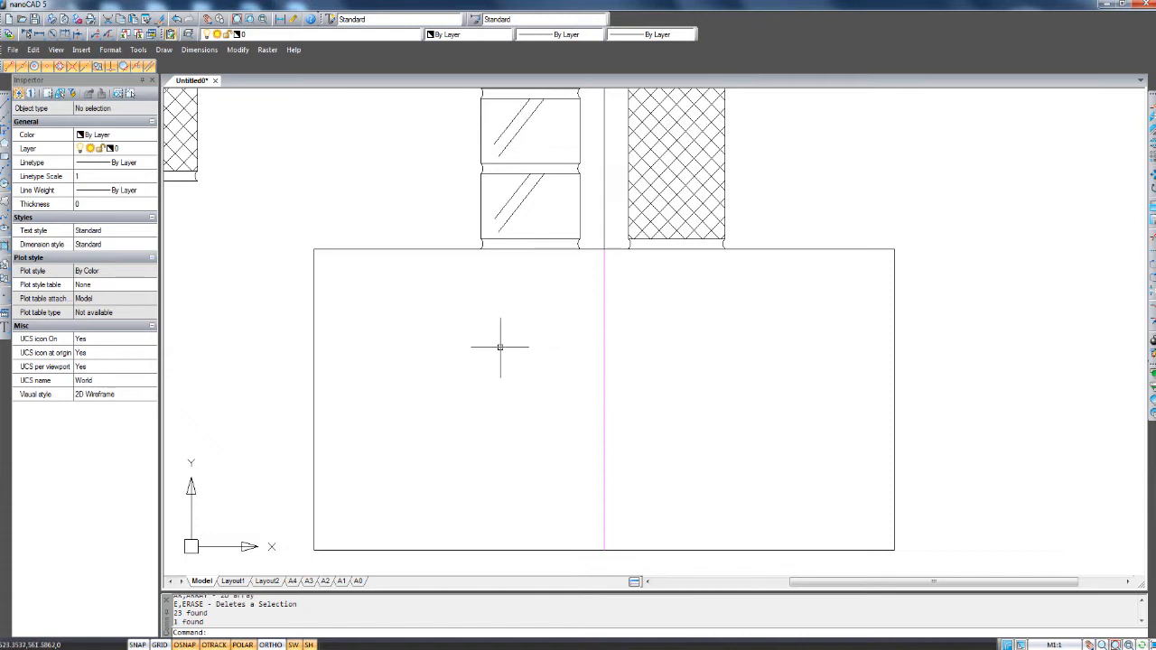
pyautogui.click(602, 385)
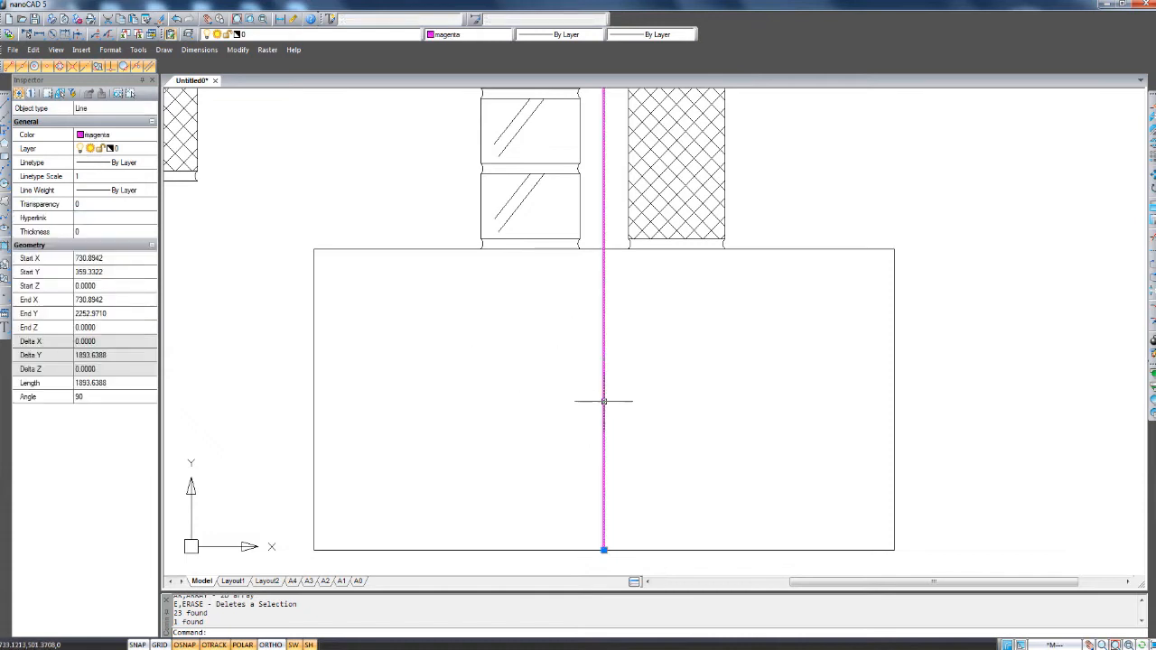
pyautogui.click(603, 551)
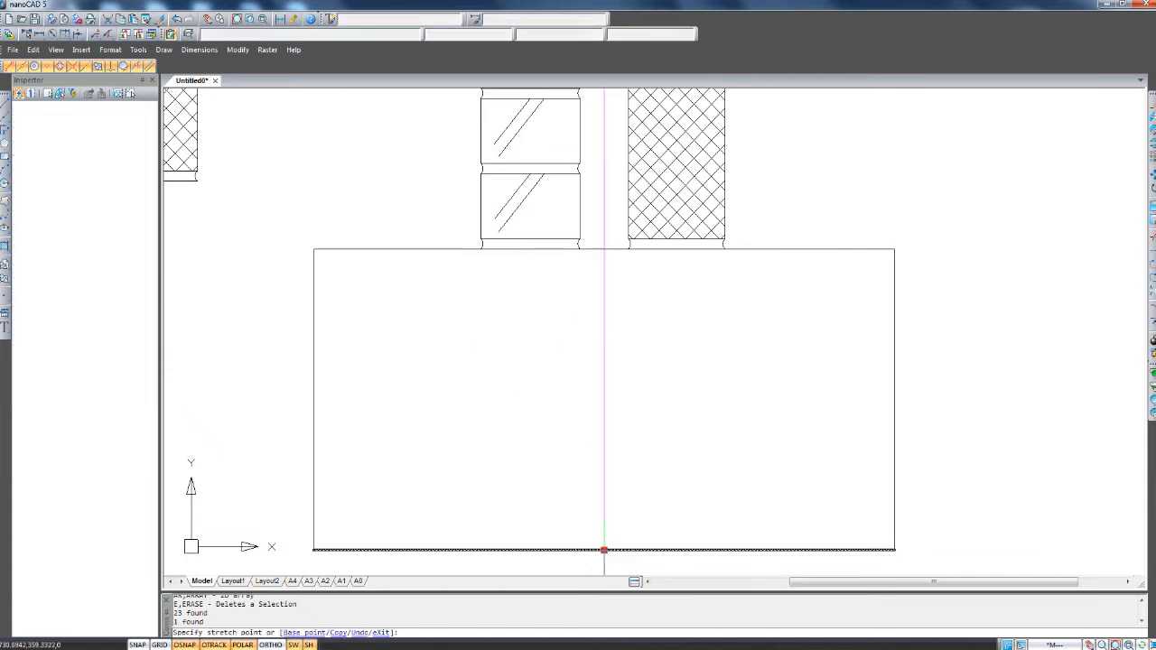
pyautogui.click(604, 459)
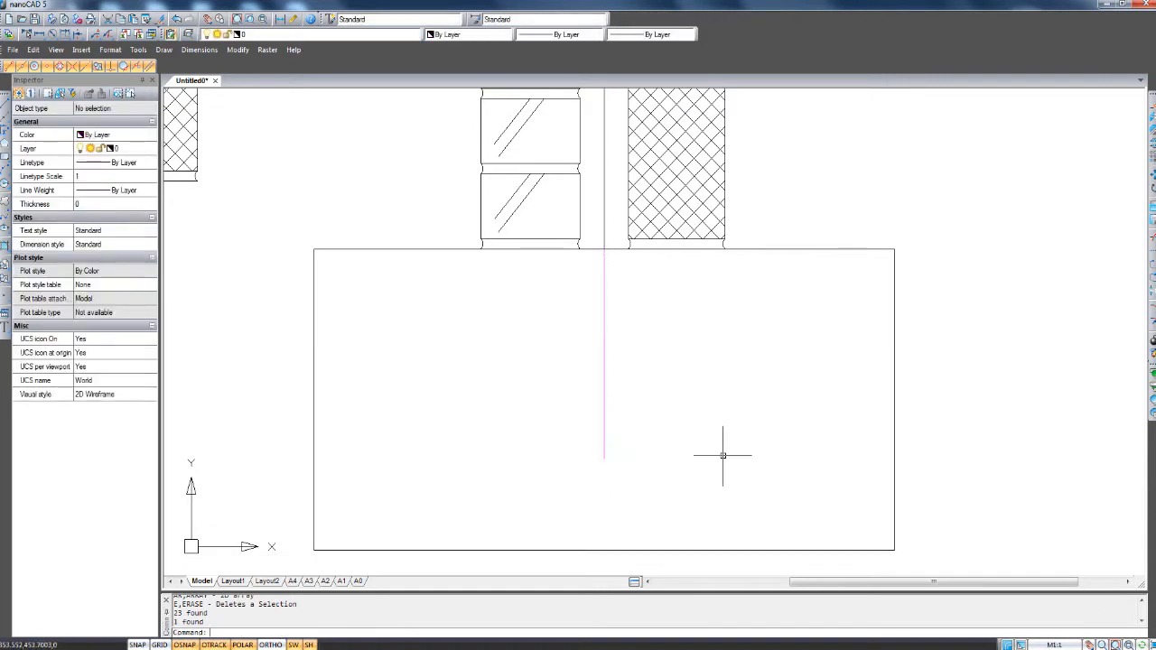
pyautogui.moveTo(725, 457); pyautogui.dragTo(694, 464, button='middle')
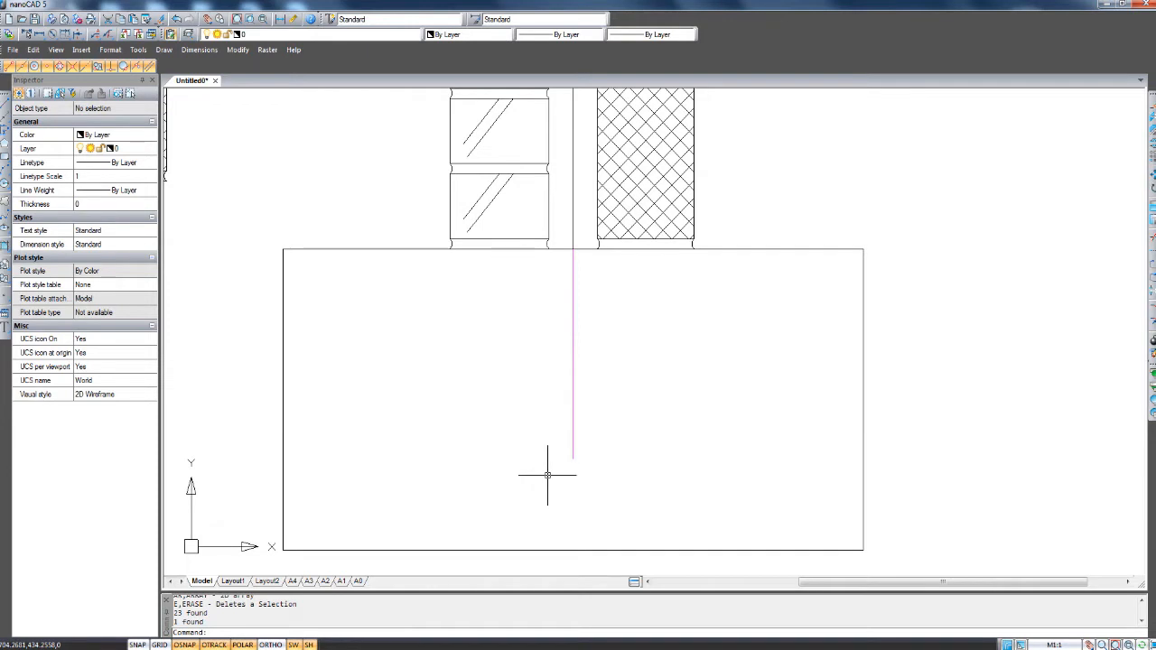
# Hatch the inside of the base rectangle with the predefined AR-CONC pattern at scale 1 and angle 0.
pyautogui.write('hat')
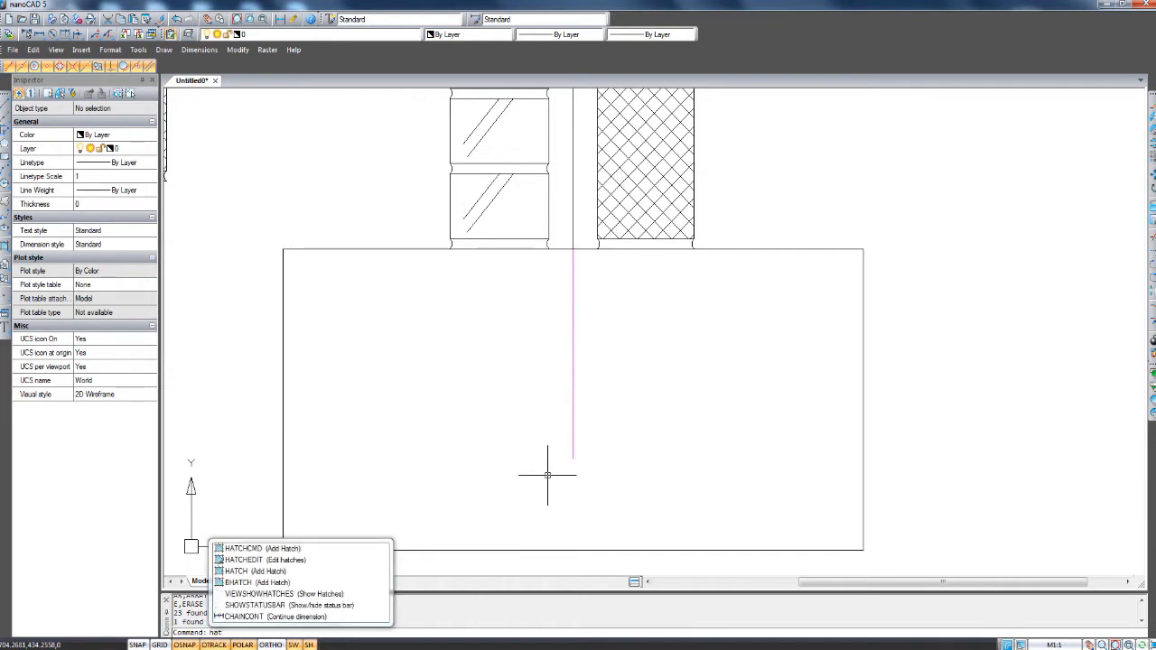
pyautogui.press('Down')
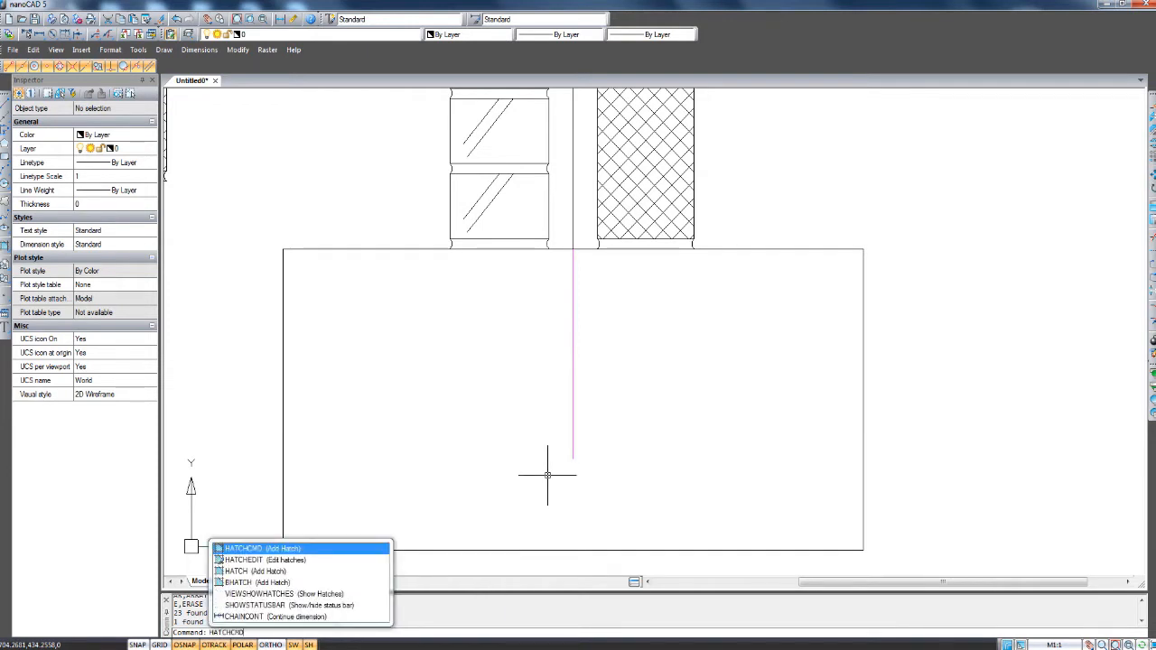
pyautogui.press('Return')
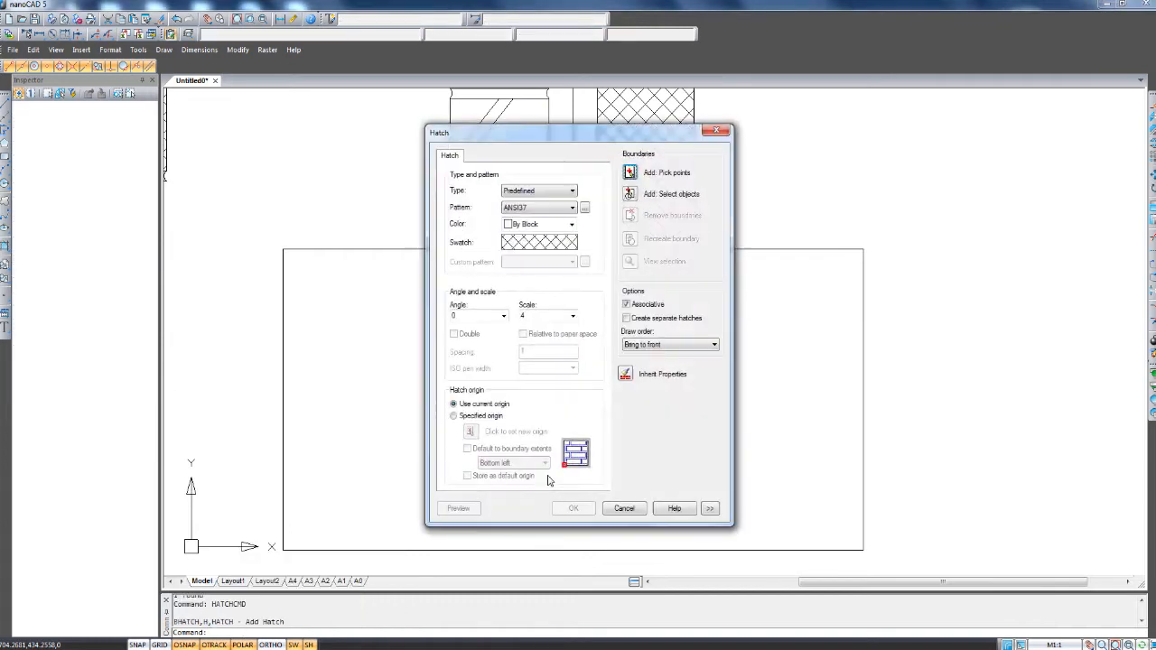
pyautogui.click(536, 243)
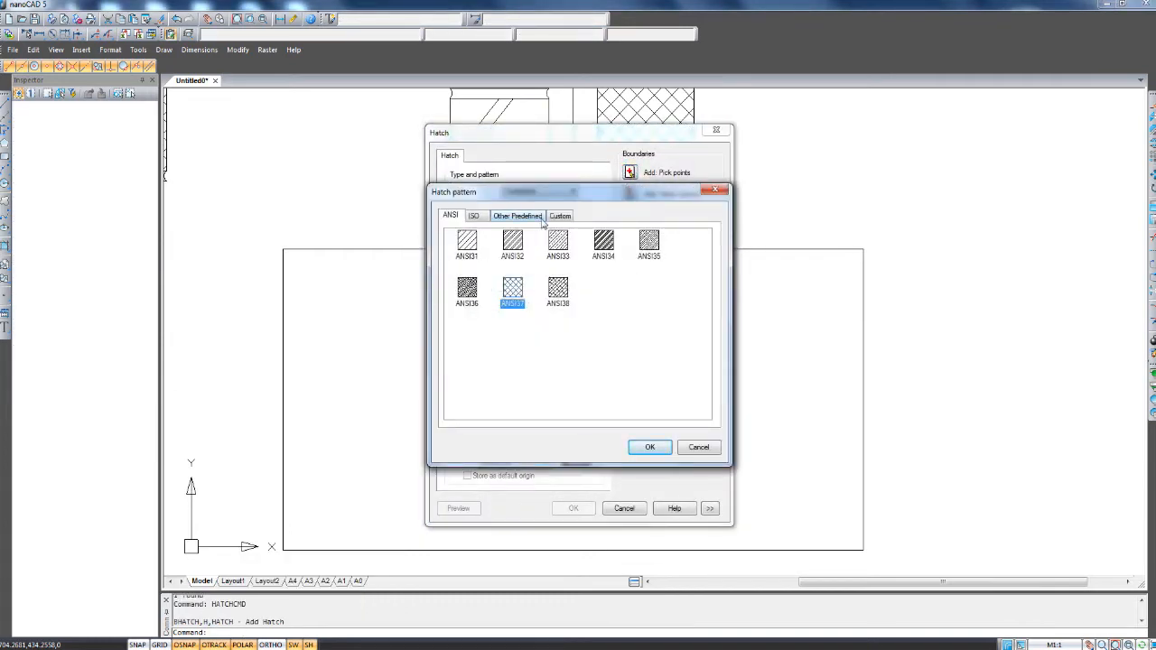
pyautogui.click(540, 218)
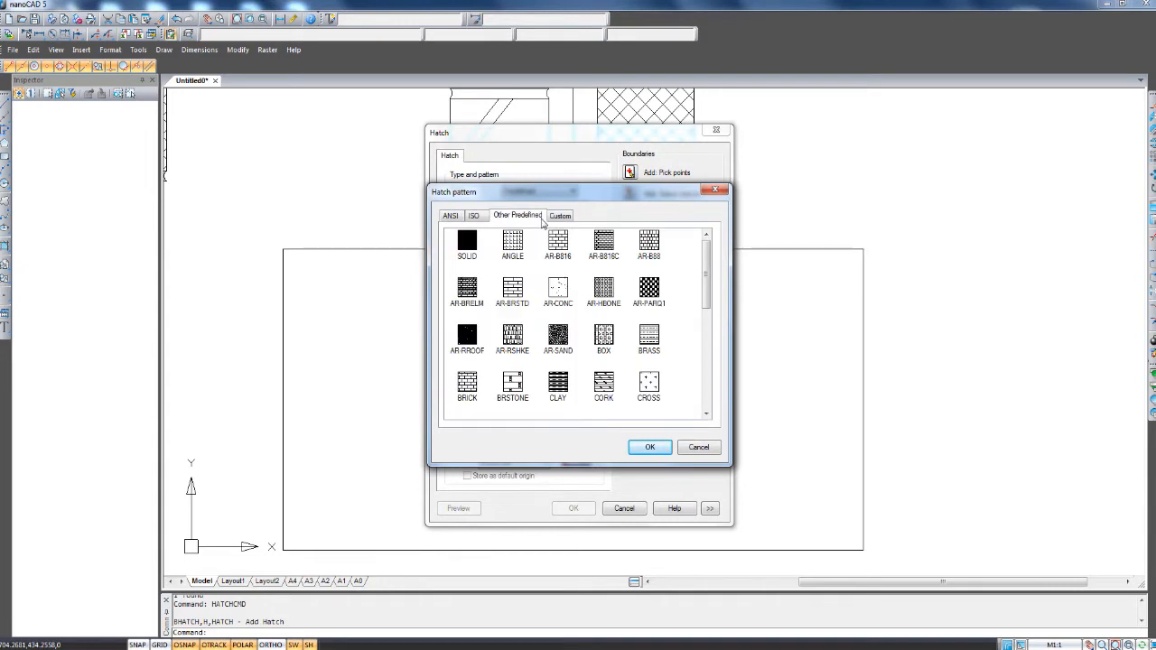
pyautogui.click(558, 290)
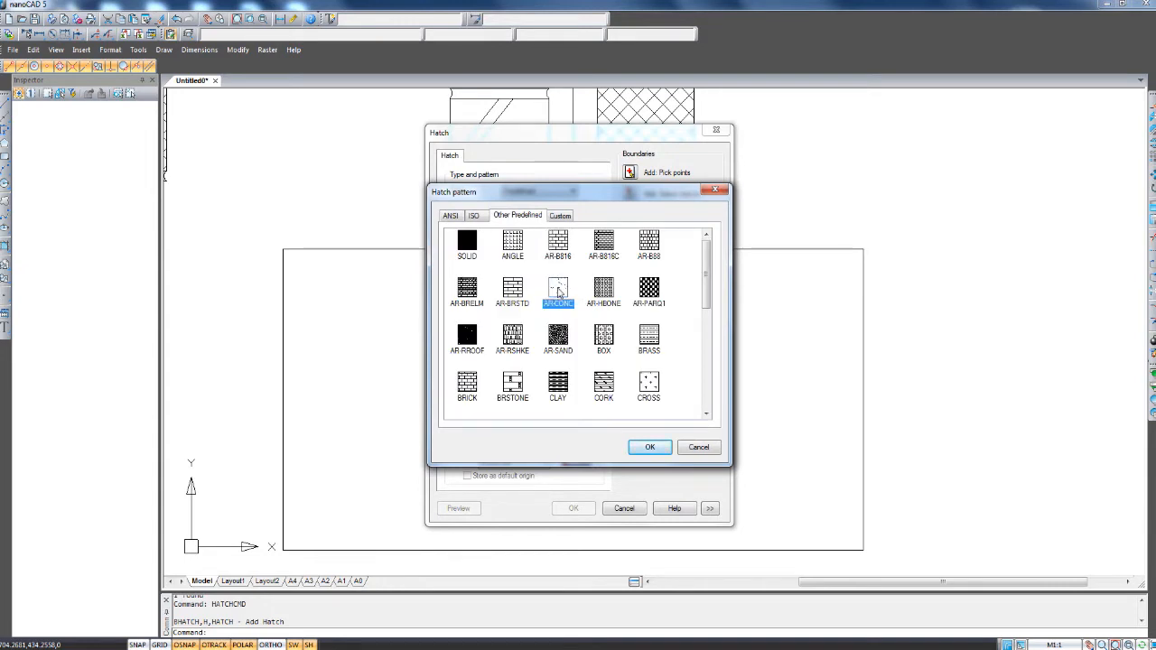
pyautogui.click(649, 447)
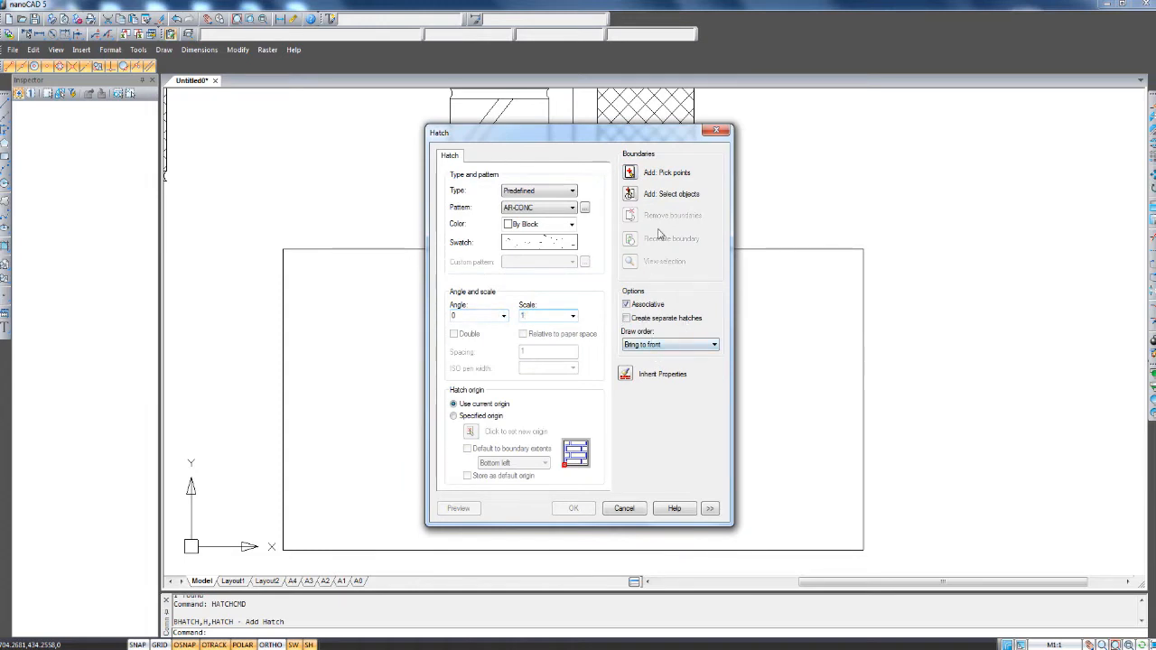
pyautogui.click(629, 173)
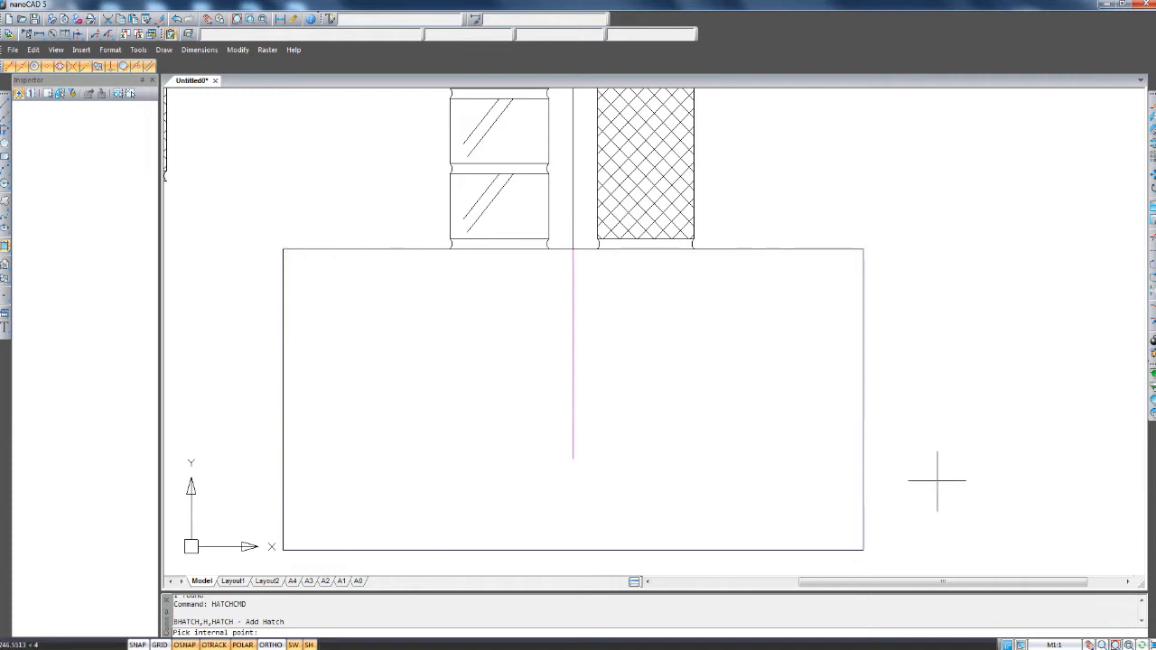
pyautogui.press('Return')
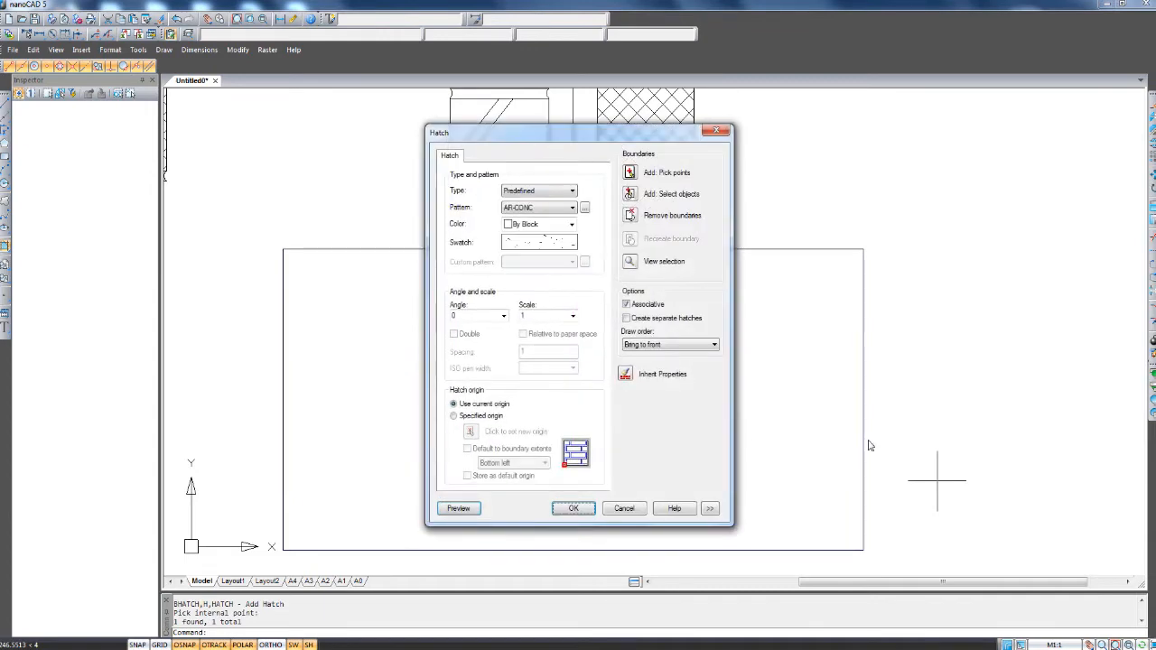
pyautogui.click(563, 513)
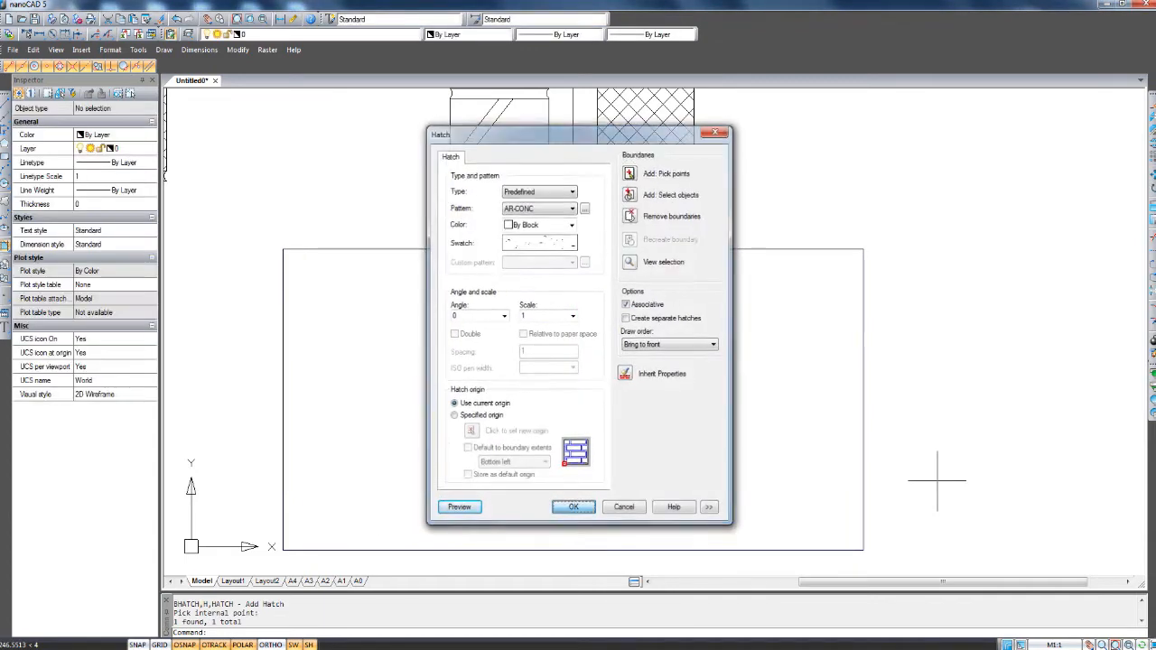
# Examine the base's concrete hatch, the window column and hatched panel column, and the centre line between them.
pyautogui.scroll(-3, 607, 484)
pyautogui.scroll(-1, 632, 476)
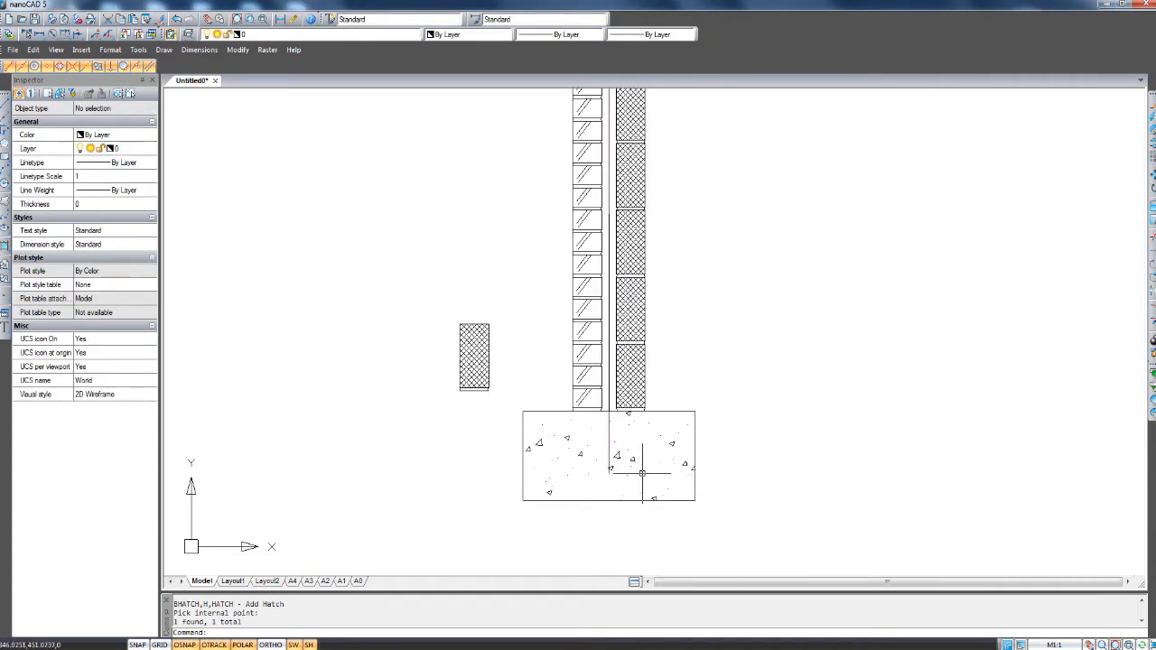
pyautogui.scroll(1, 636, 474)
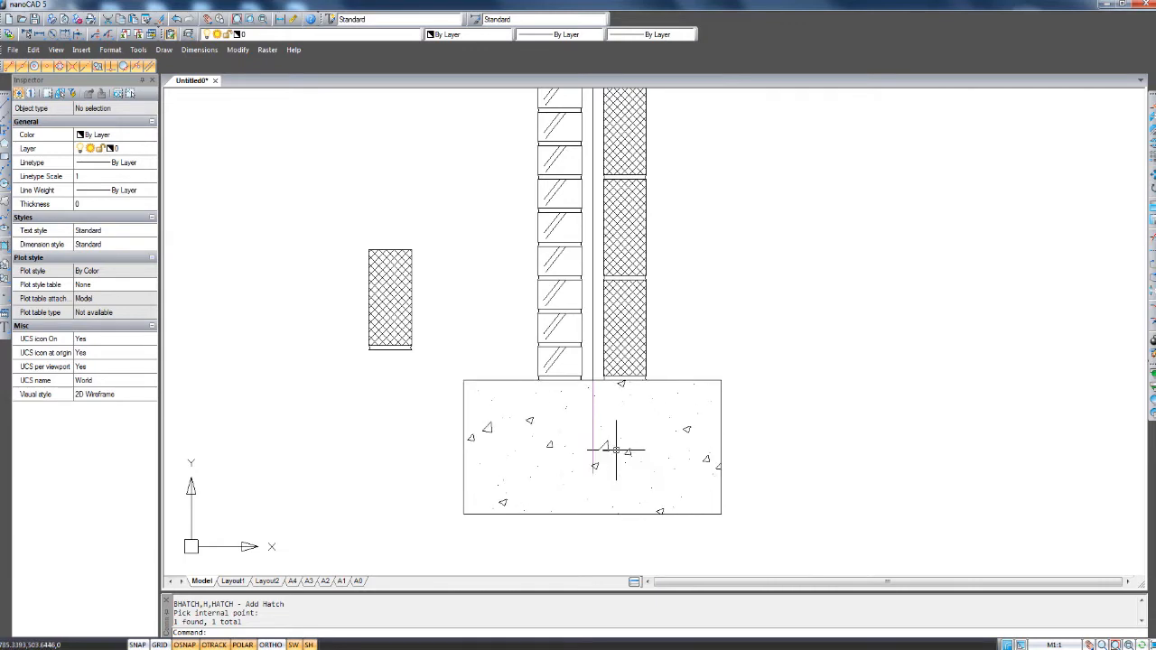
pyautogui.scroll(2, 609, 449)
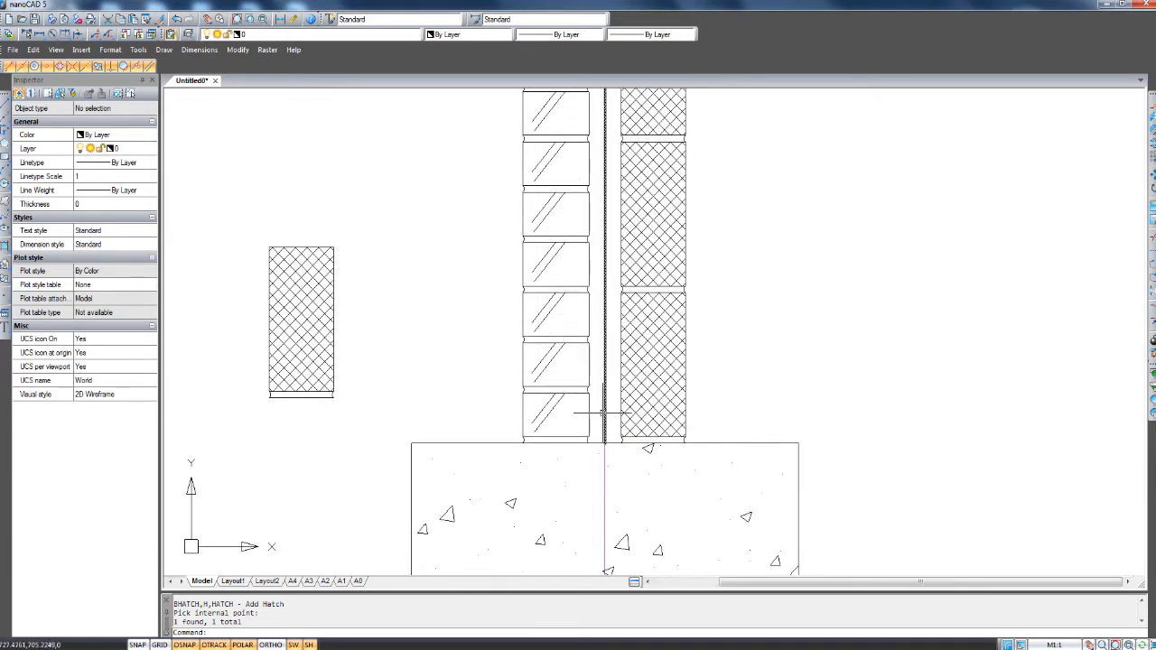
pyautogui.scroll(2, 605, 411)
pyautogui.scroll(-3, 611, 420)
pyautogui.moveTo(633, 341); pyautogui.dragTo(620, 388, button='middle')
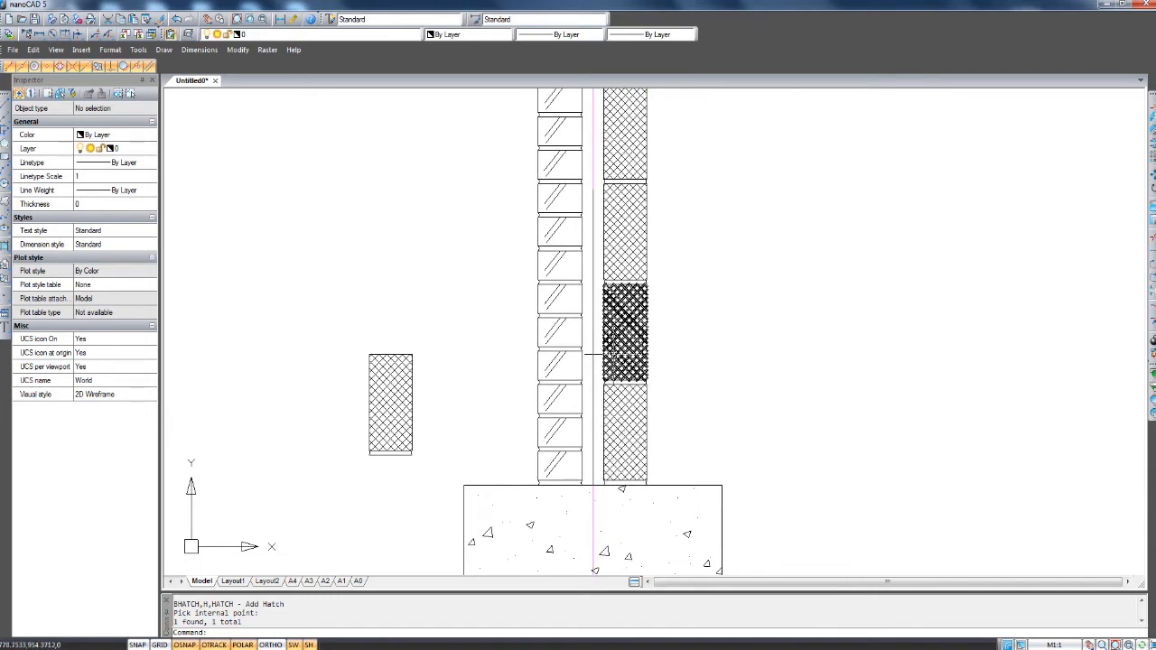
pyautogui.scroll(-2, 626, 276)
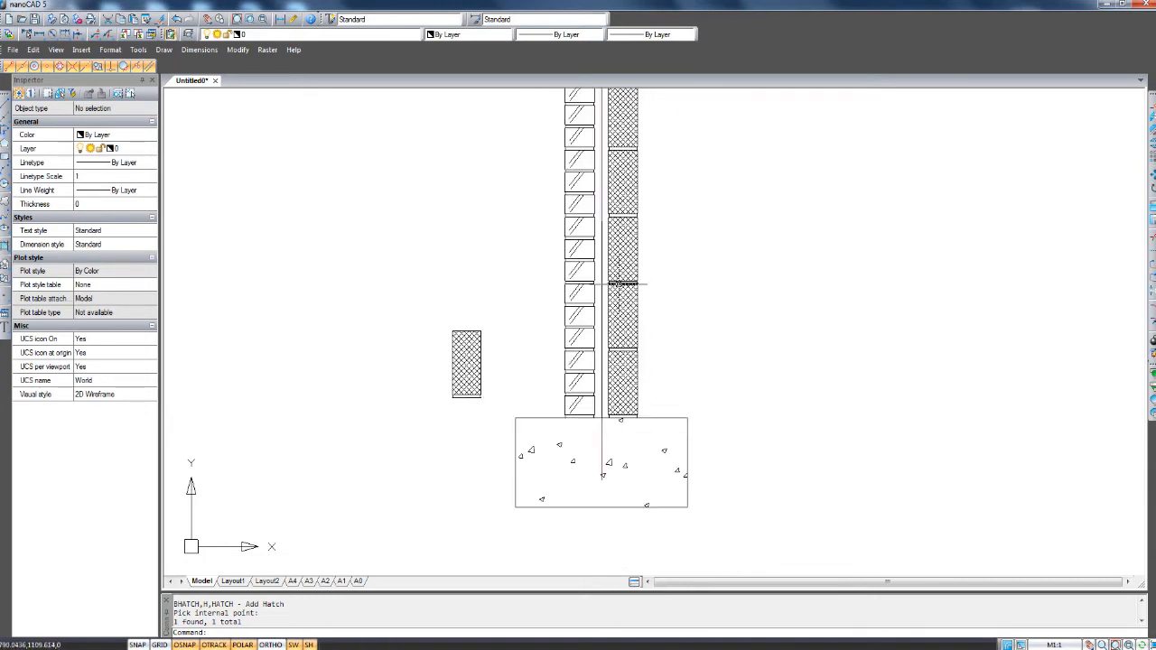
pyautogui.scroll(1, 631, 260)
pyautogui.scroll(7, 589, 461)
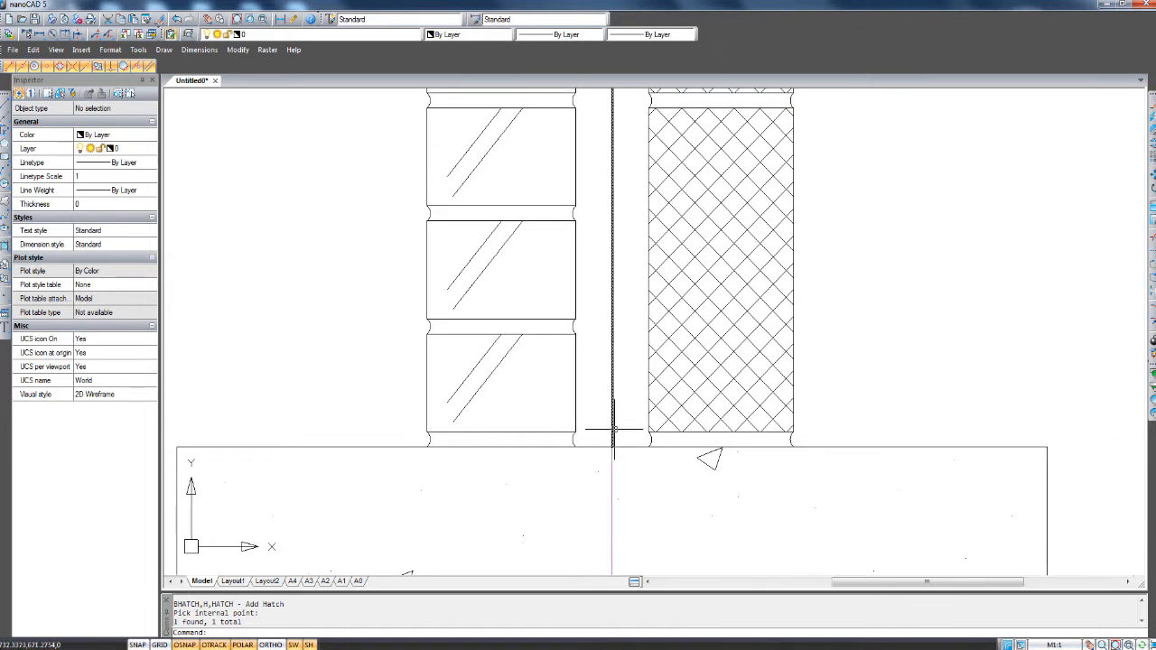
pyautogui.scroll(-4, 611, 434)
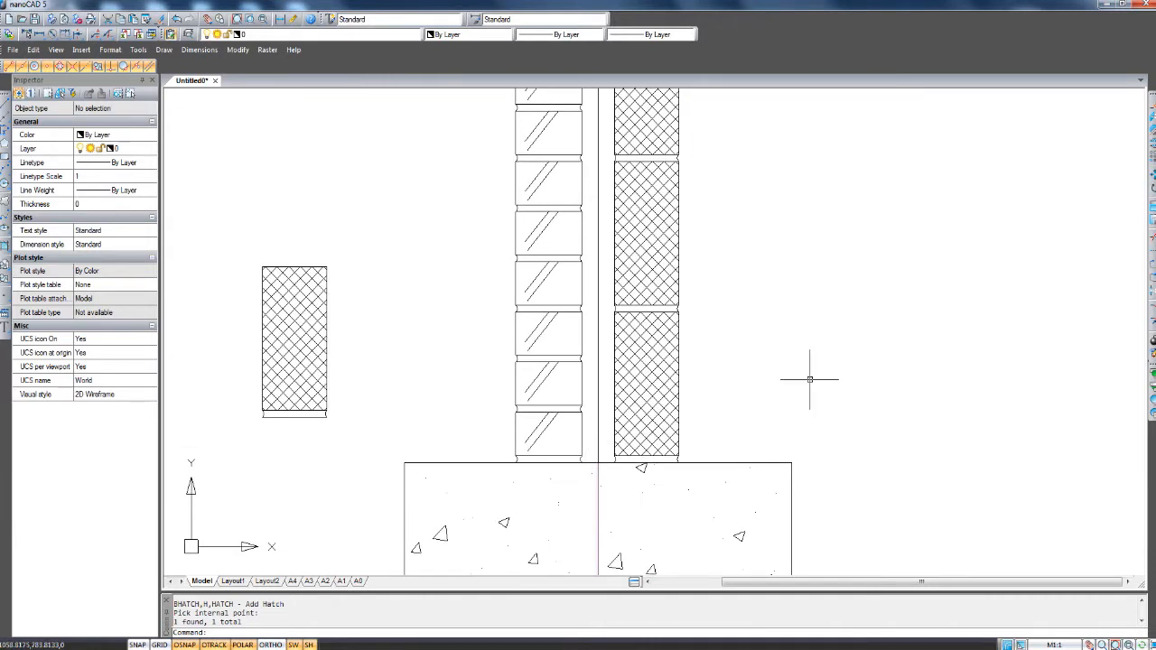
pyautogui.press('Escape')
pyautogui.press('Escape')
pyautogui.scroll(2, 609, 429)
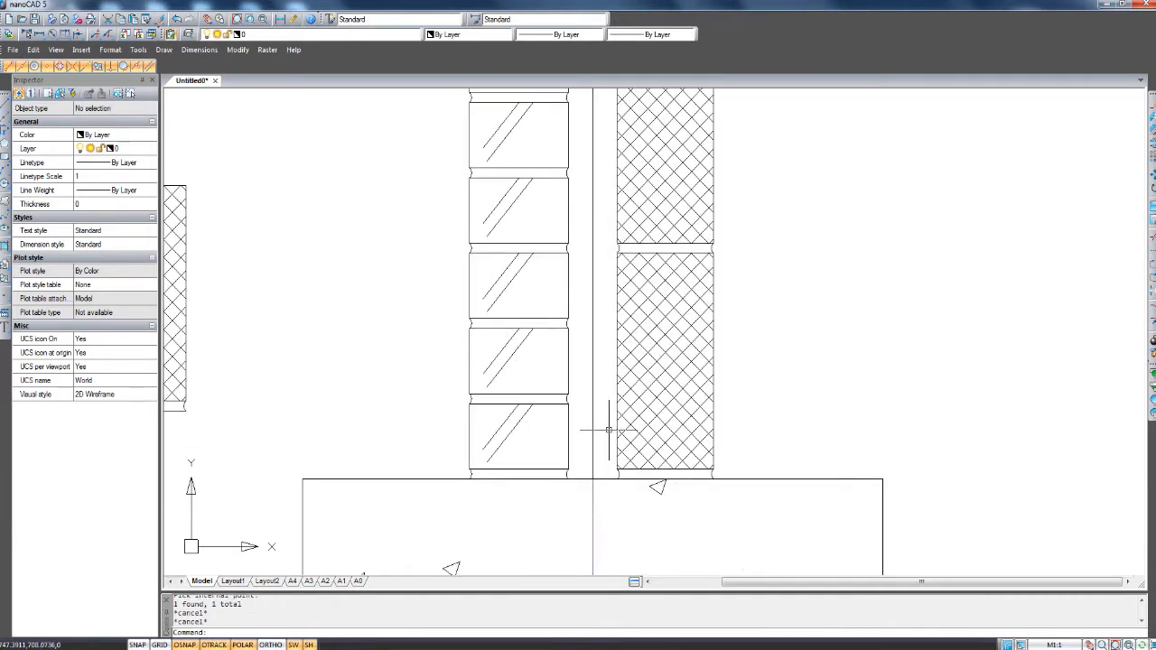
pyautogui.click(593, 435)
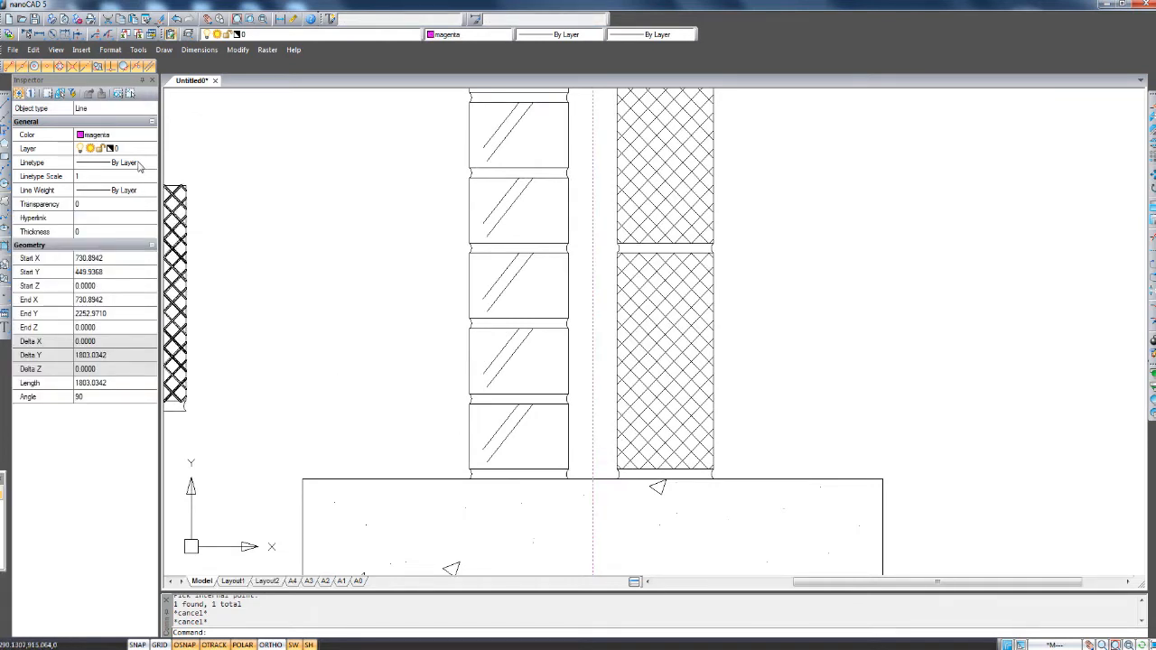
pyautogui.click(147, 165)
pyautogui.click(151, 162)
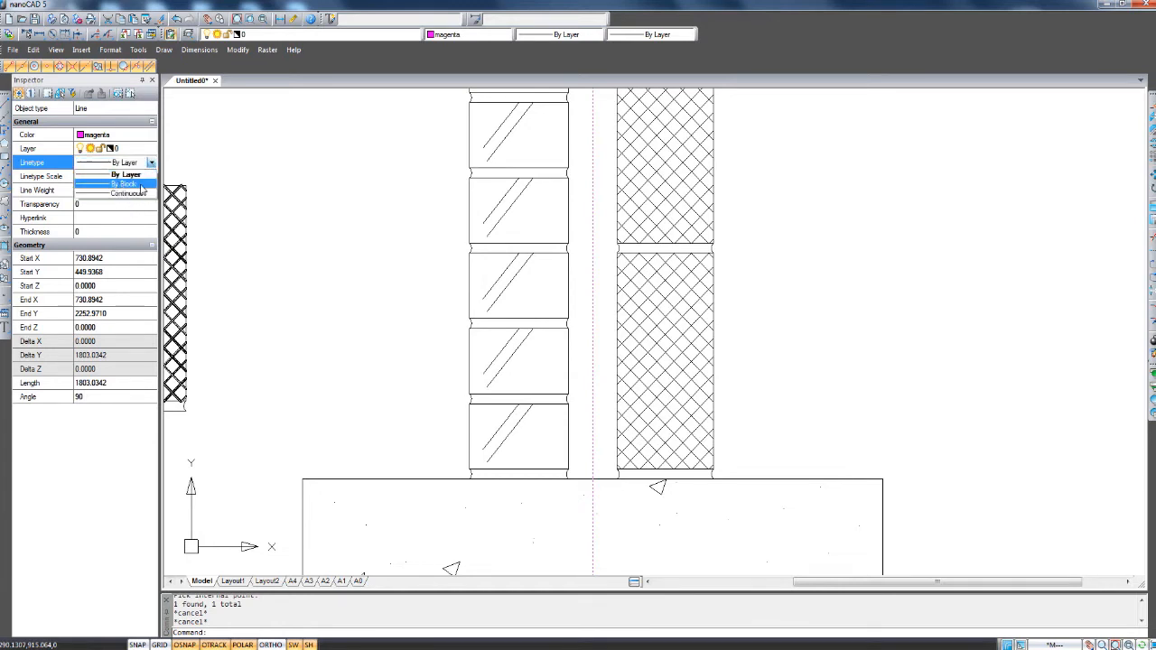
pyautogui.press('Escape')
pyautogui.press('Escape')
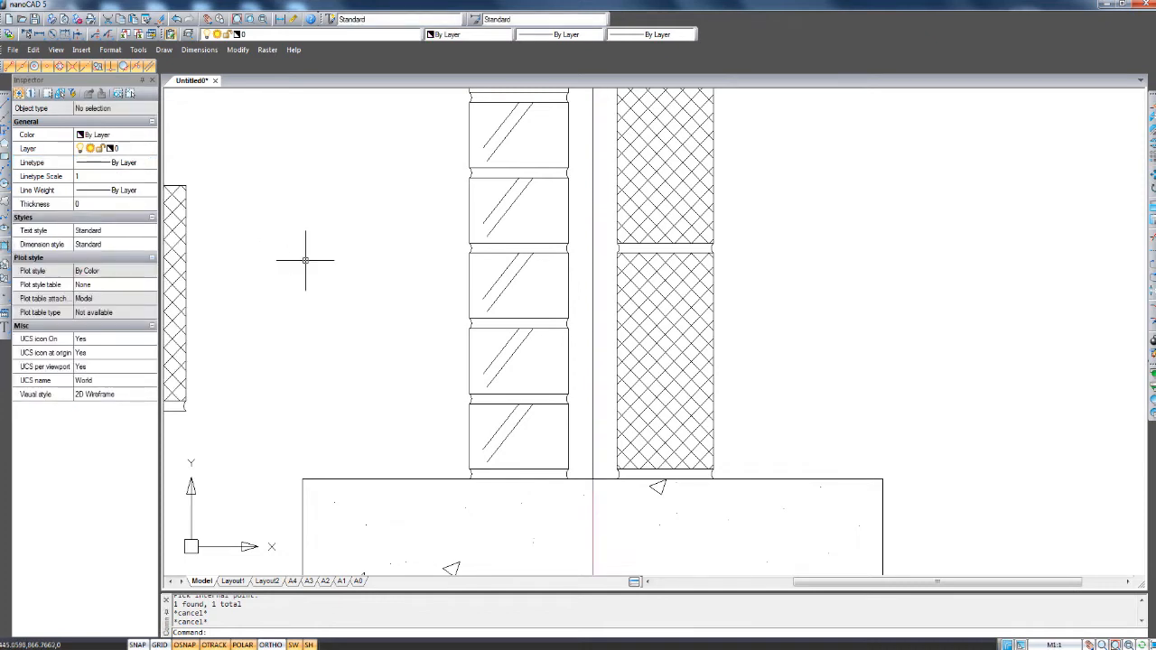
# Open the Linetype Manager with the LINETYPE command and open the ncad-iso linetype file for loading.
pyautogui.moveTo(387, 340); pyautogui.dragTo(396, 309, button='middle')
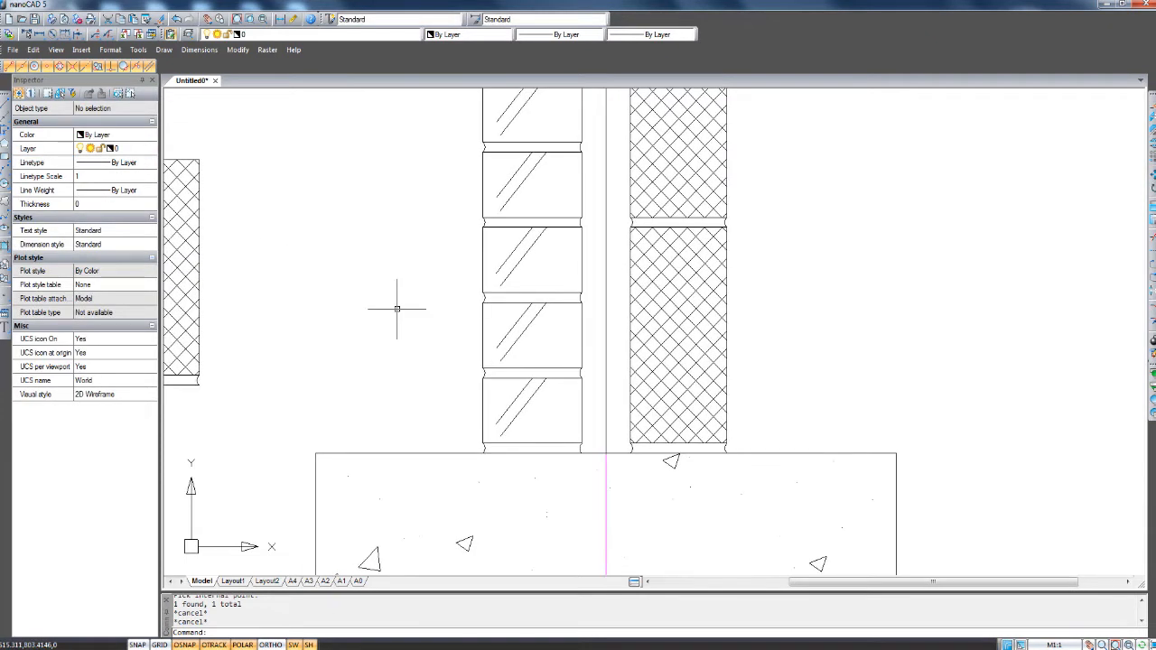
pyautogui.write('line')
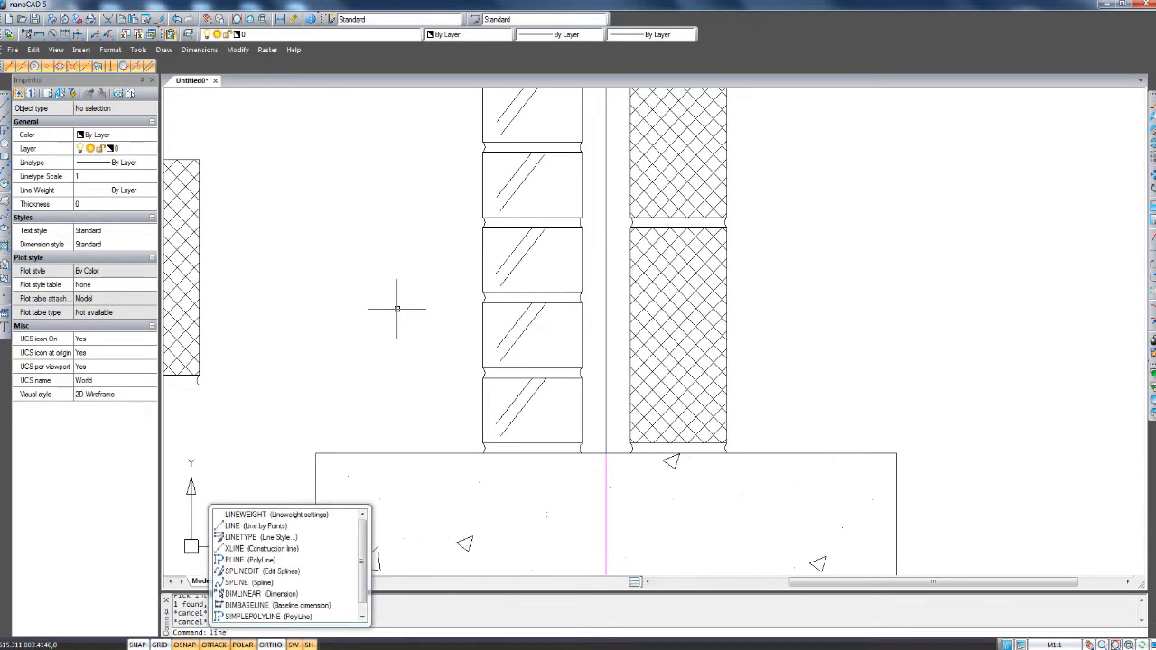
pyautogui.press('Down')
pyautogui.press('Down')
pyautogui.press('Down')
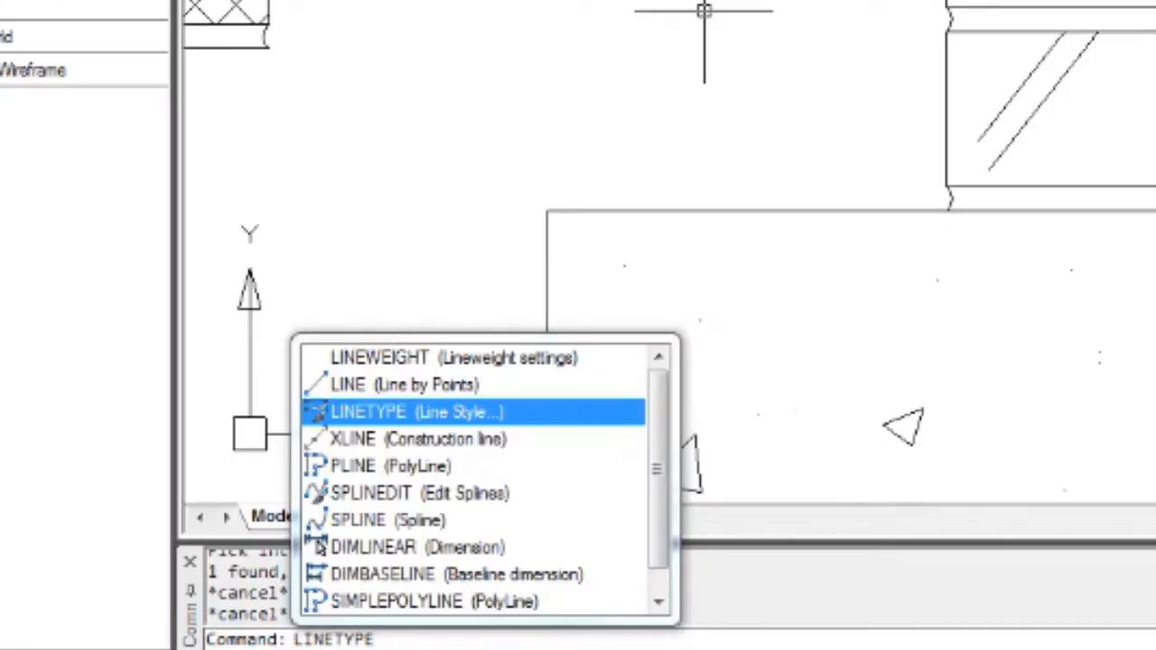
pyautogui.press('Return')
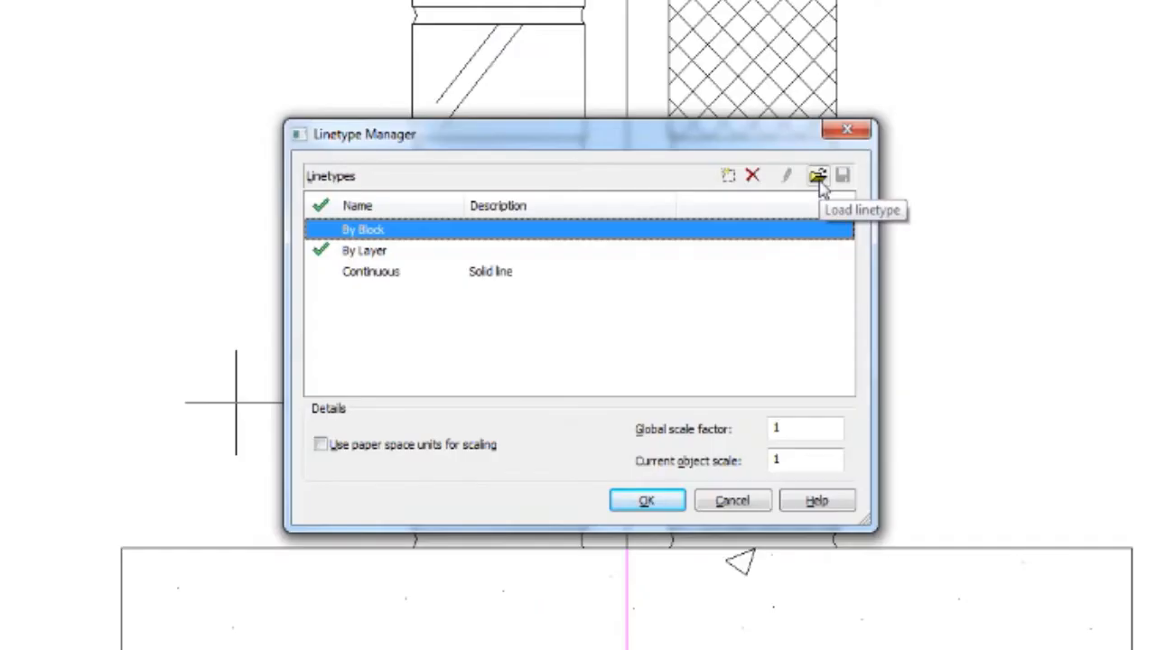
pyautogui.click(817, 177)
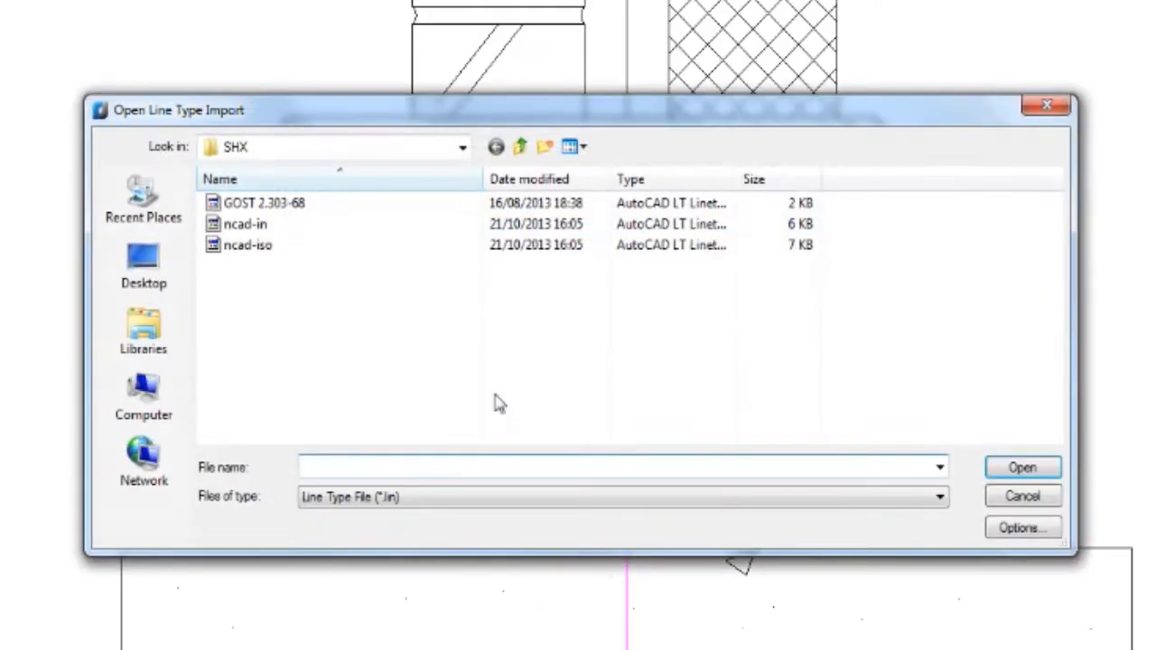
pyautogui.click(261, 252)
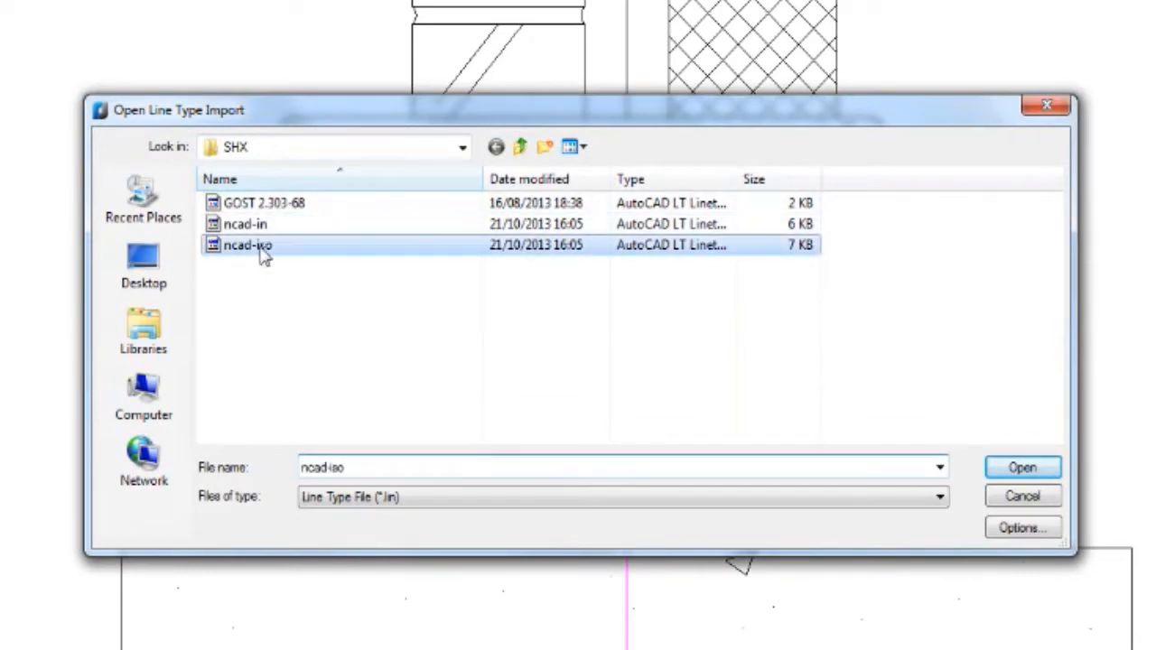
pyautogui.click(996, 471)
# Load the BATTING linetype from the ncad-iso file and accept the Linetype Manager.
pyautogui.click(417, 246)
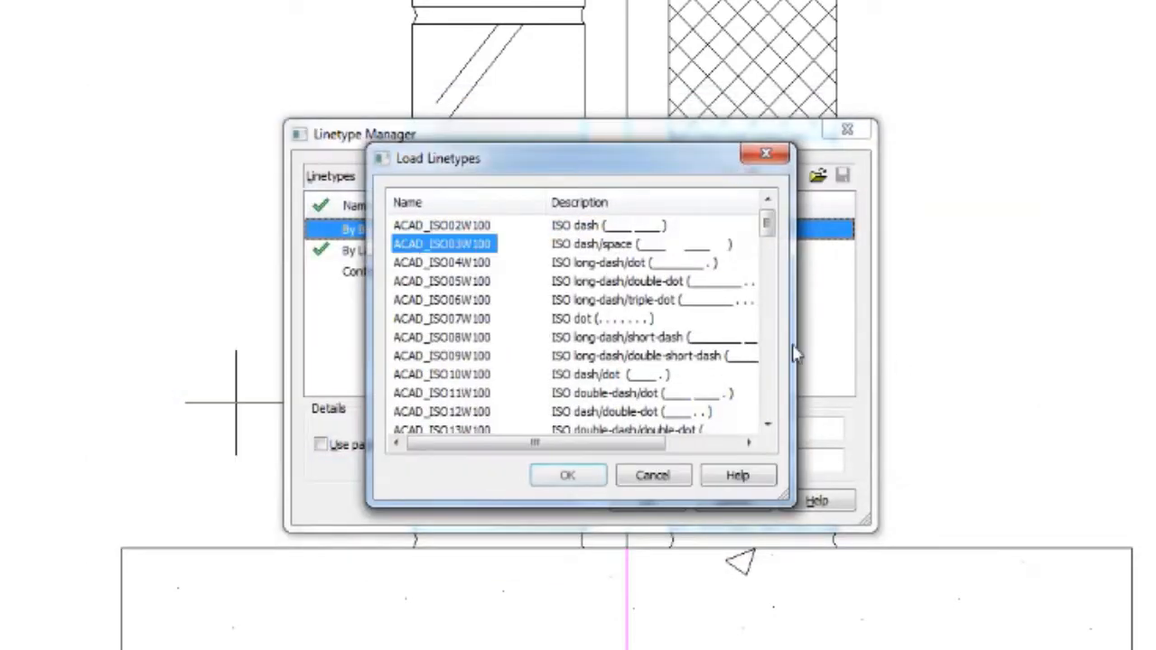
pyautogui.press('Down')
pyautogui.press('Down')
pyautogui.press('Down')
pyautogui.press('Down')
pyautogui.press('Down')
pyautogui.press('Down')
pyautogui.press('Down')
pyautogui.press('Down')
pyautogui.press('Down')
pyautogui.press('Down')
pyautogui.press('Down')
pyautogui.press('Down')
pyautogui.press('Down')
pyautogui.press('Down')
pyautogui.press('Down')
pyautogui.press('Down')
pyautogui.press('Down')
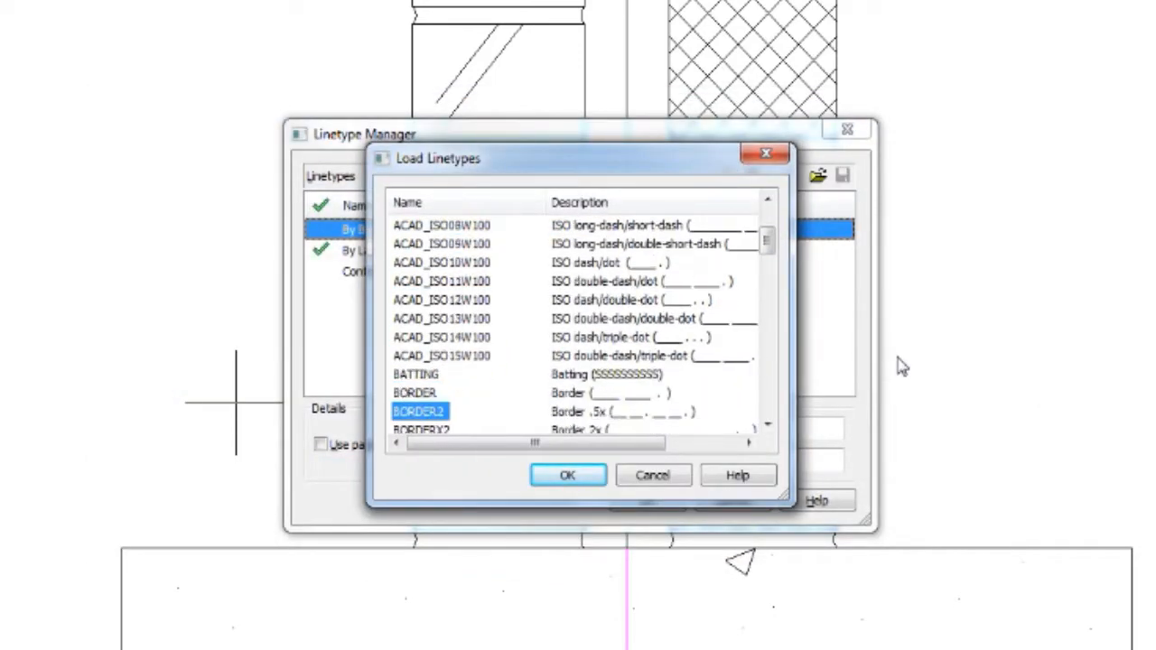
pyautogui.press('Up')
pyautogui.press('Up')
pyautogui.press('Up')
pyautogui.press('Up')
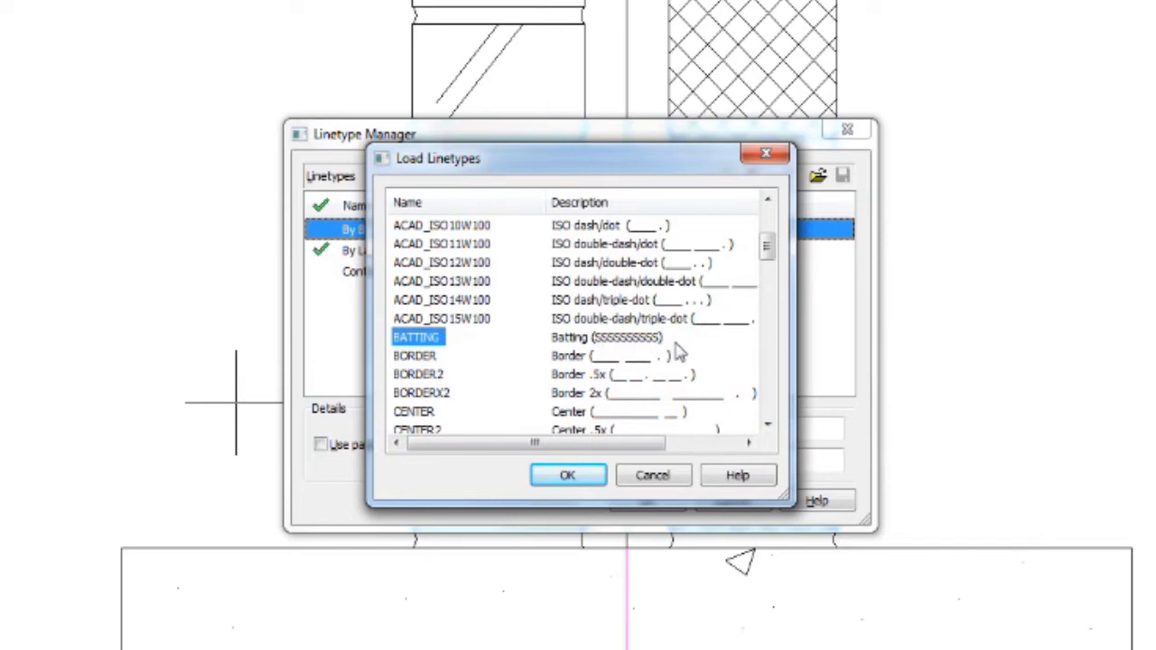
pyautogui.click(577, 479)
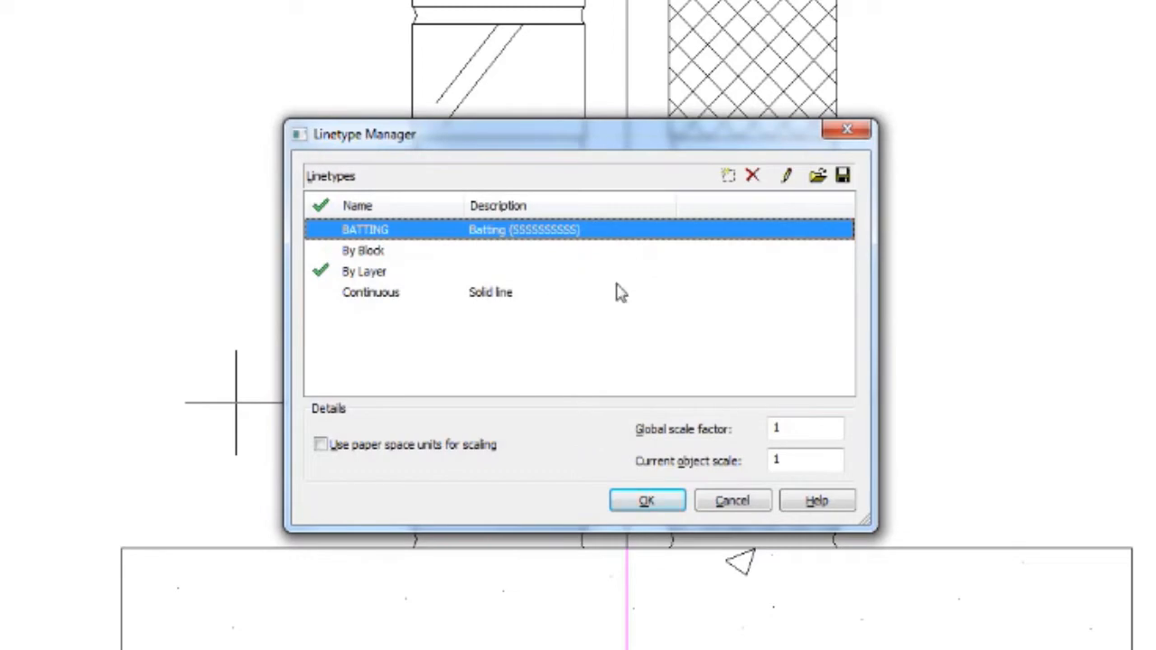
pyautogui.click(646, 500)
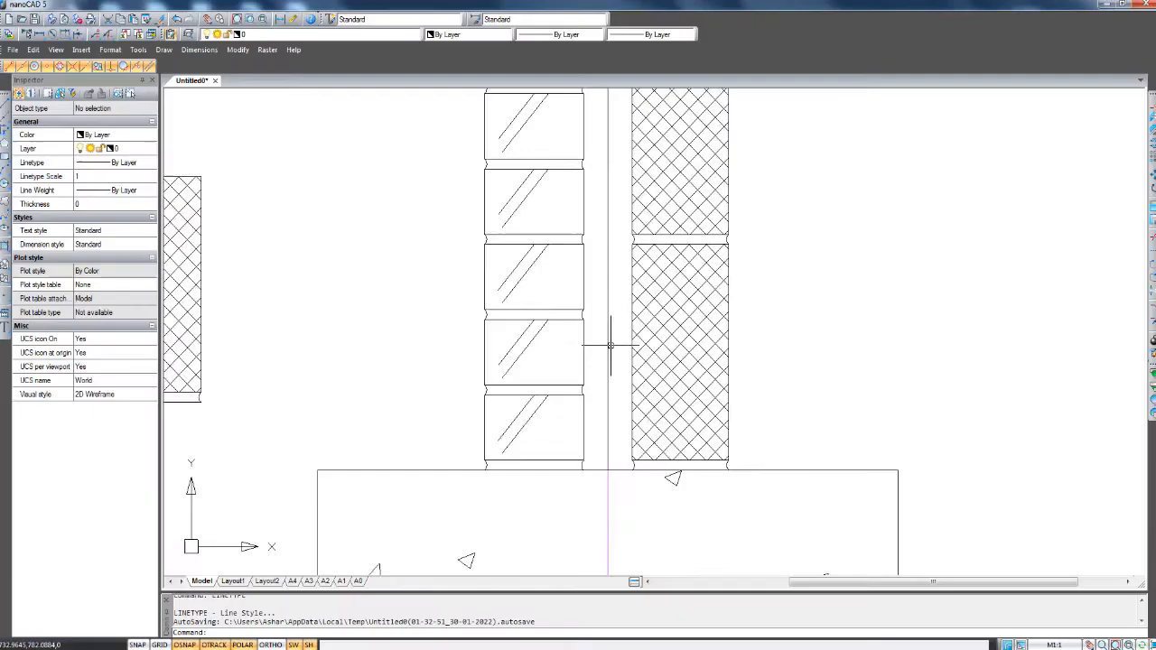
# Assign the BATTING linetype to the black vertical line between the window column and the hatched panel column.
pyautogui.scroll(-3, 611, 344)
pyautogui.moveTo(604, 395); pyautogui.dragTo(581, 436, button='middle')
pyautogui.press('Escape')
pyautogui.scroll(2, 585, 427)
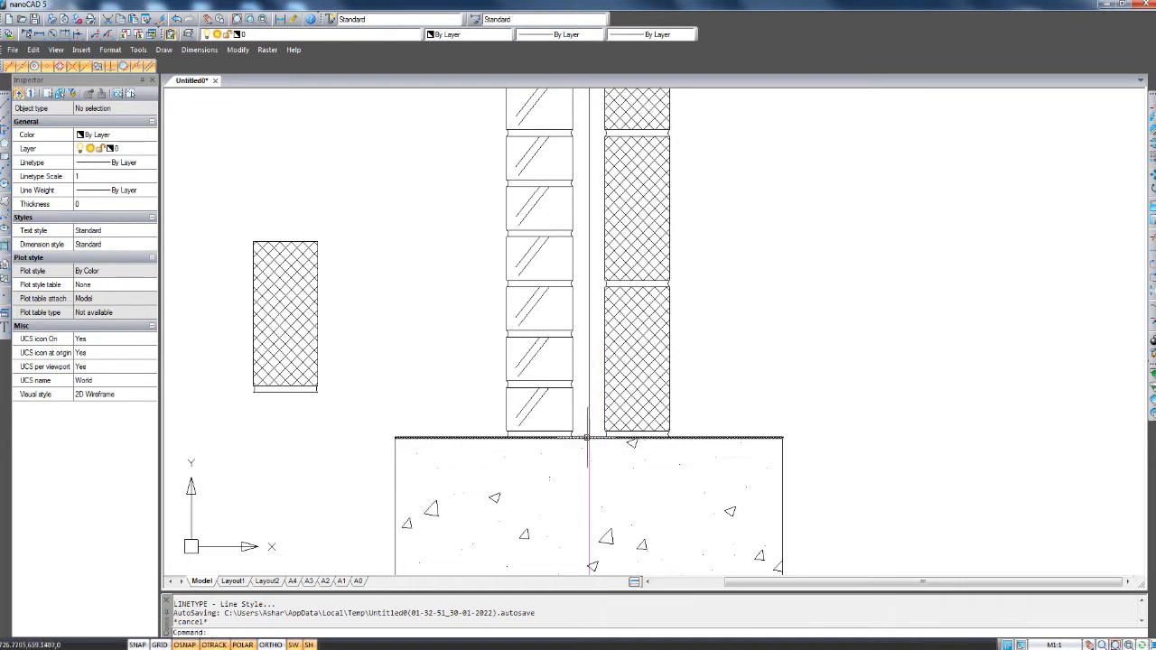
pyautogui.click(582, 454)
pyautogui.moveTo(600, 202); pyautogui.dragTo(596, 350, button='middle')
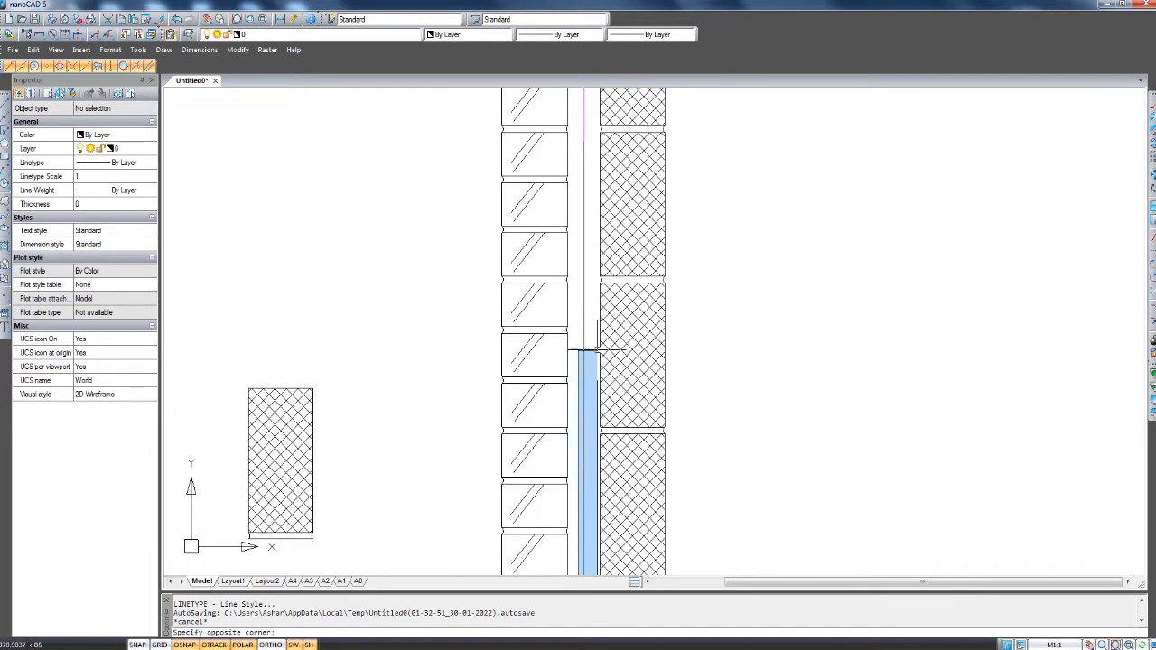
pyautogui.click(592, 134)
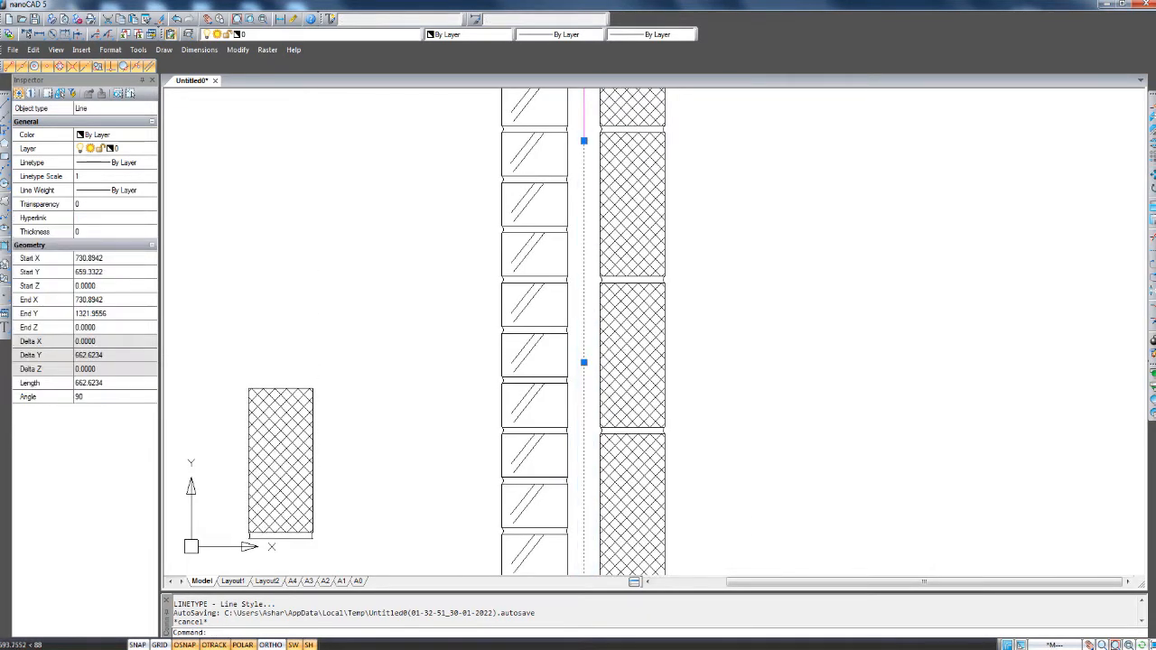
pyautogui.click(151, 167)
pyautogui.click(150, 164)
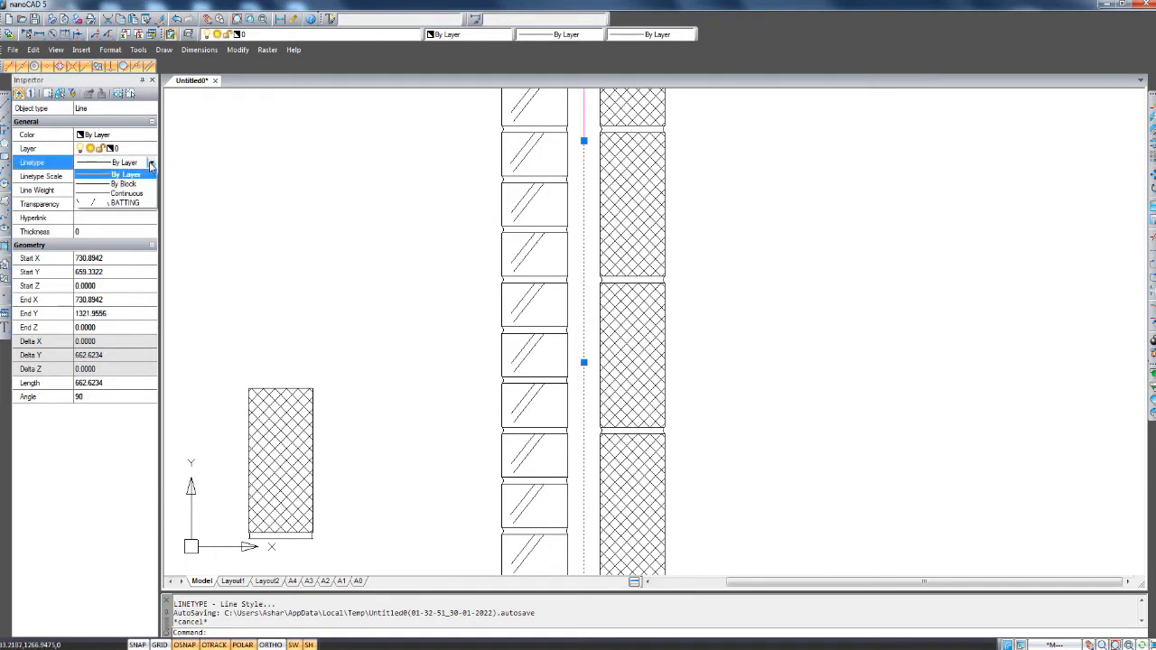
pyautogui.click(134, 204)
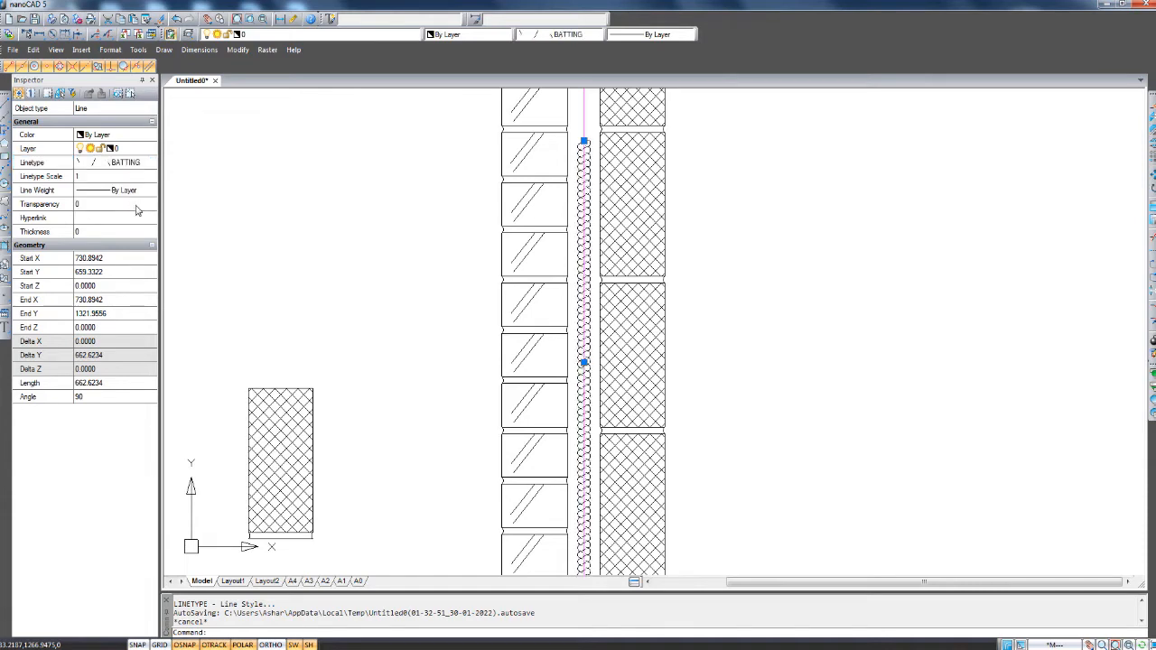
pyautogui.press('Escape')
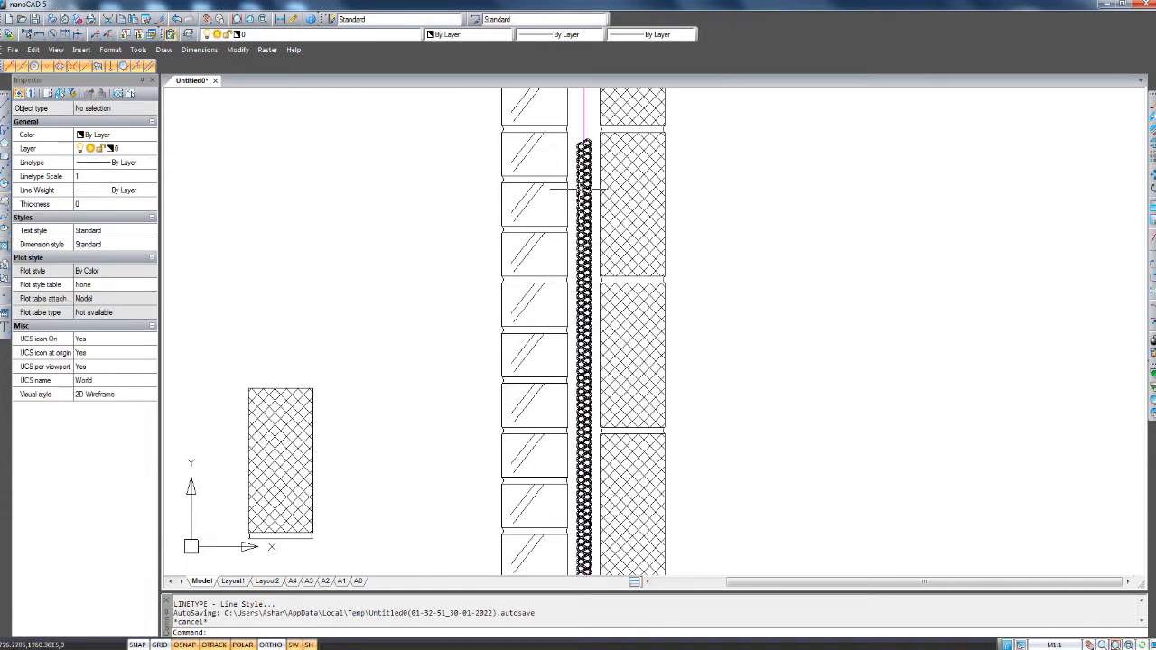
# Set the linetype scale of the vertical BATTING line between the columns to 2.
pyautogui.scroll(4, 601, 271)
pyautogui.scroll(4, 609, 221)
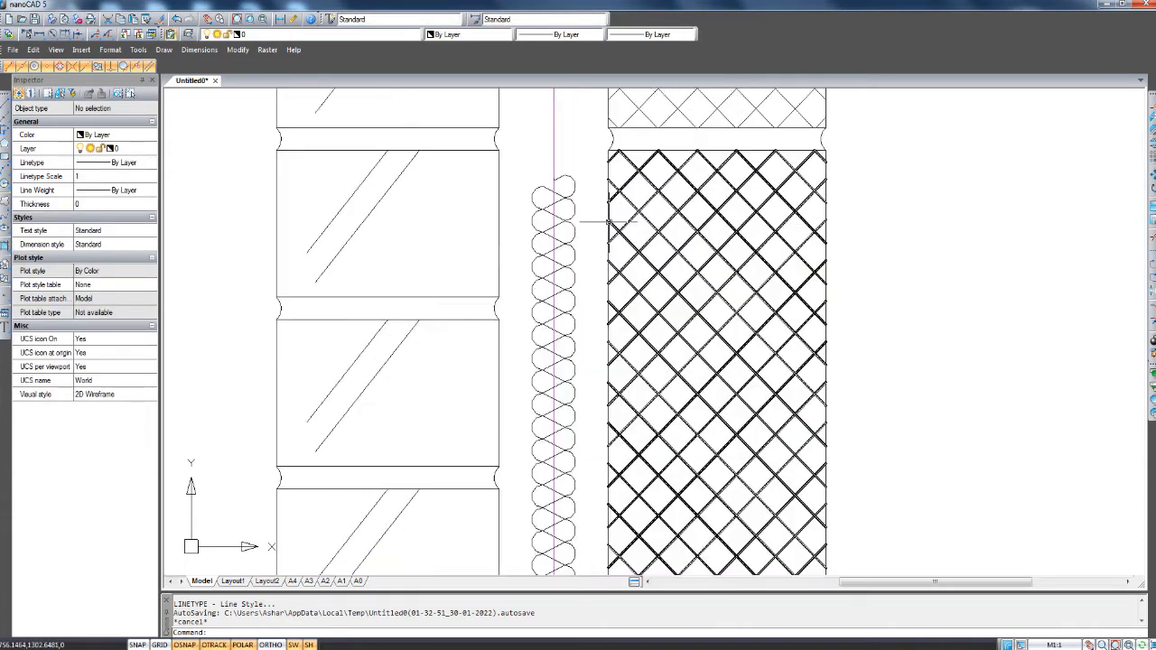
pyautogui.scroll(-4, 585, 249)
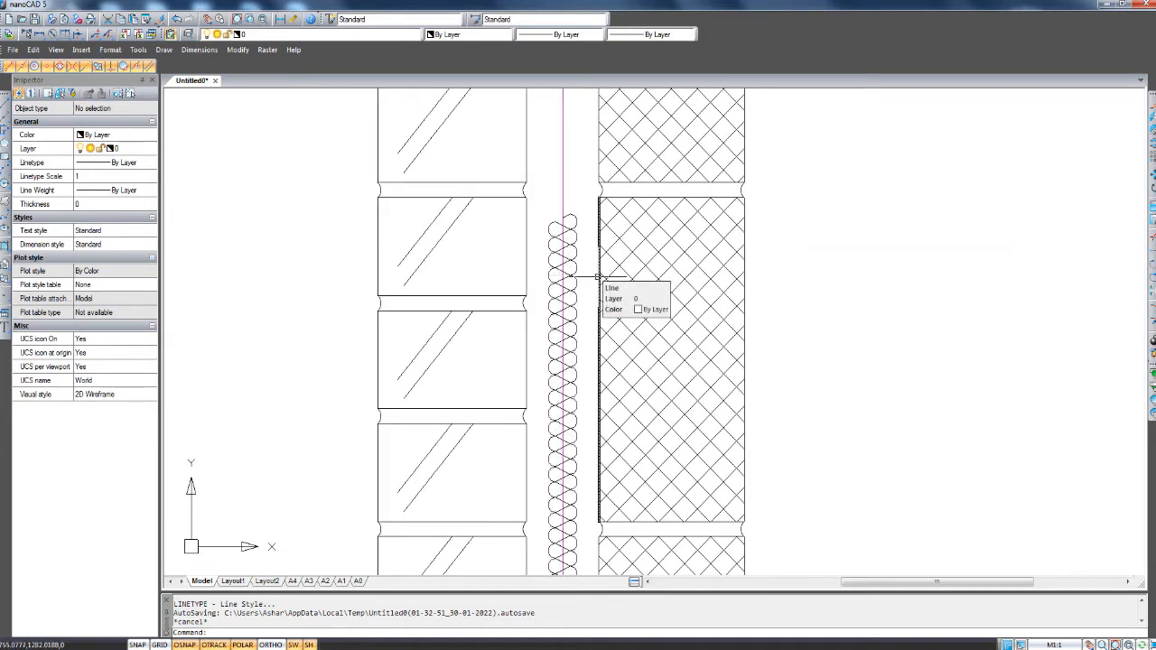
pyautogui.scroll(2, 578, 297)
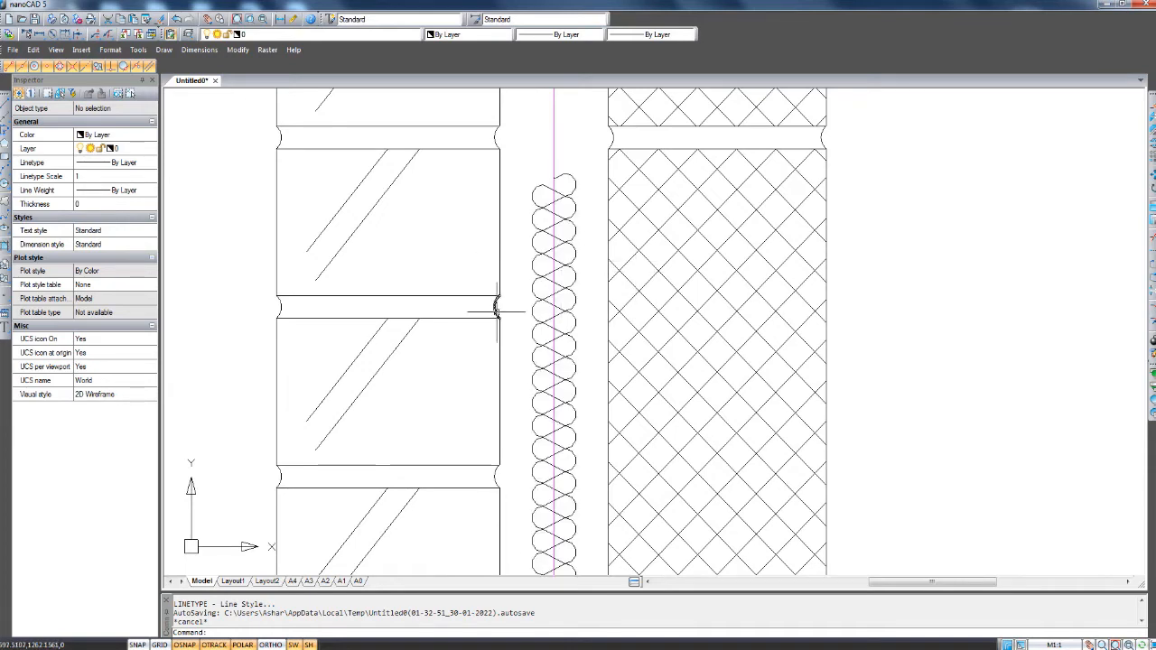
pyautogui.click(552, 287)
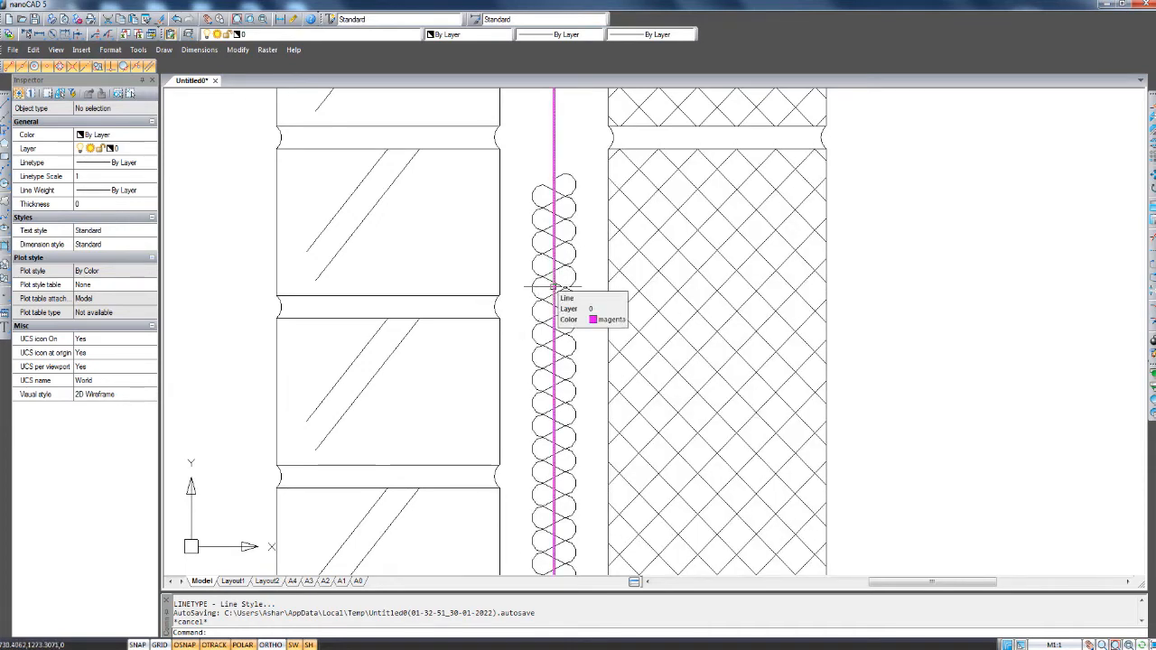
pyautogui.click(568, 298)
pyautogui.scroll(2, 568, 299)
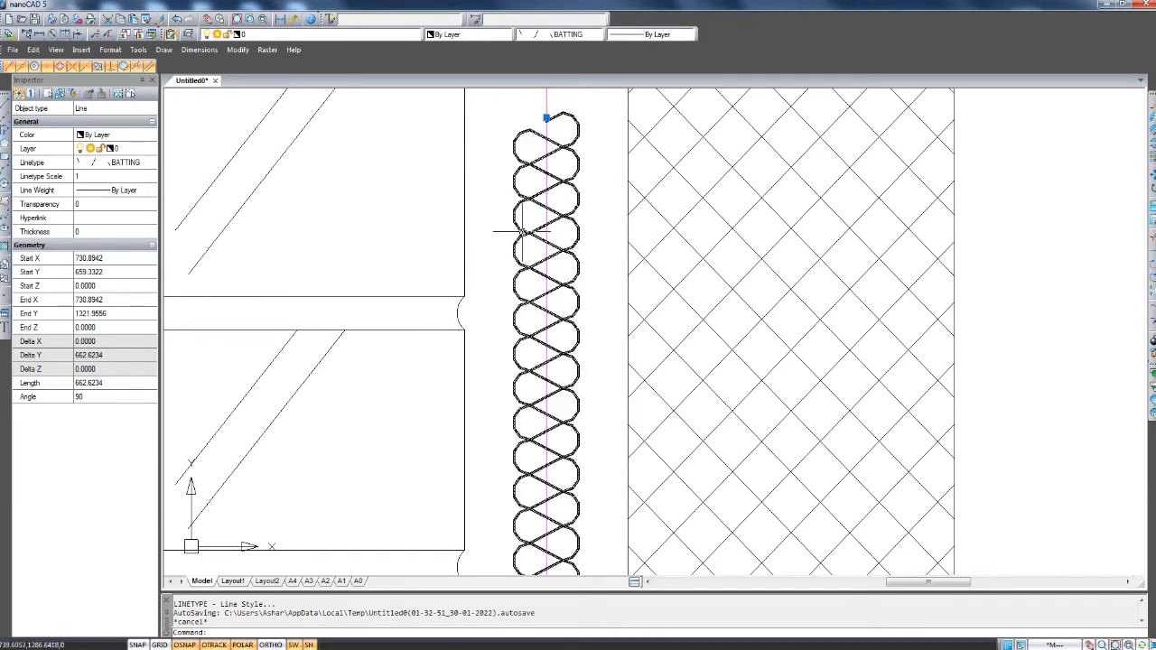
pyautogui.click(104, 176)
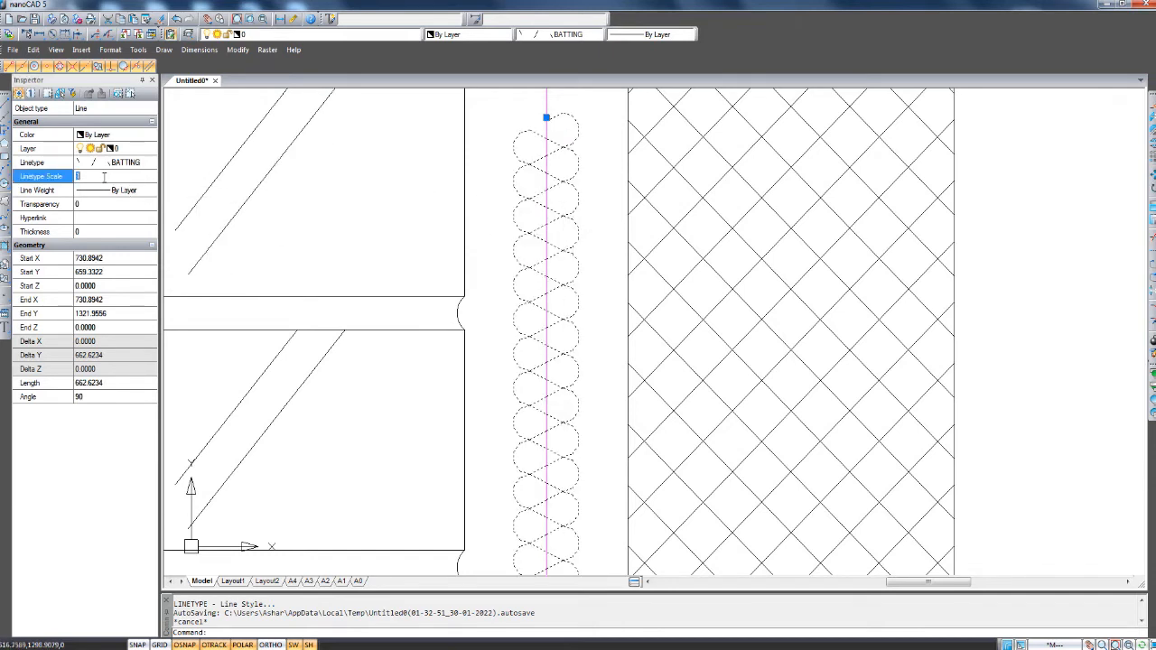
pyautogui.write('2')
pyautogui.press('Return')
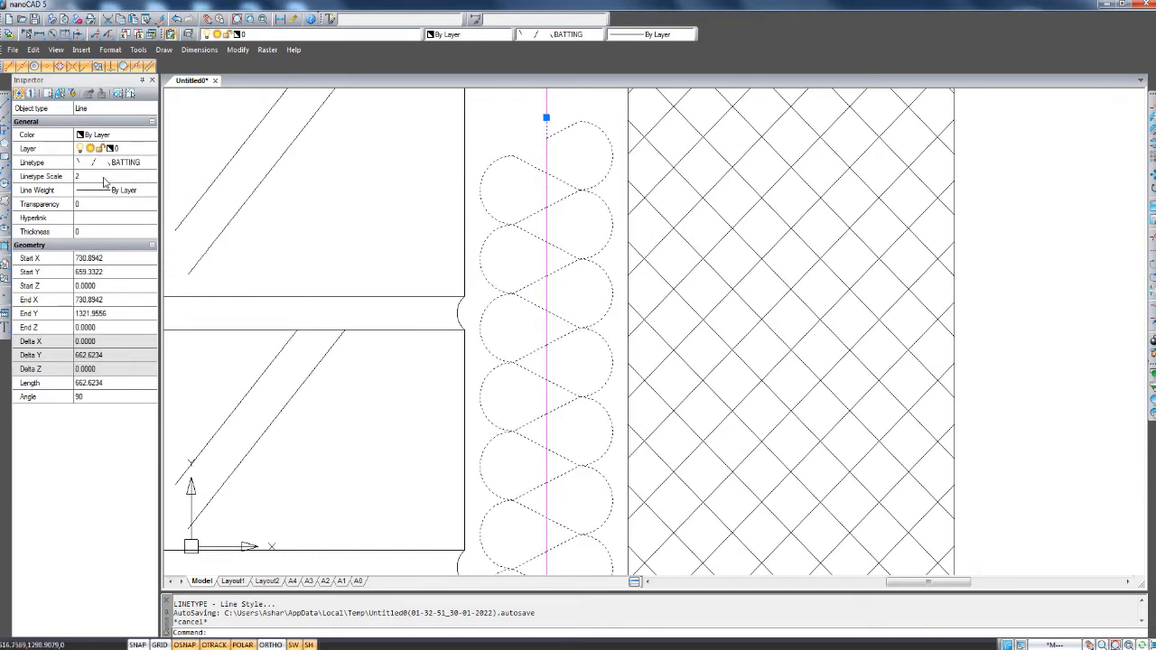
pyautogui.moveTo(495, 356); pyautogui.dragTo(488, 345, button='middle')
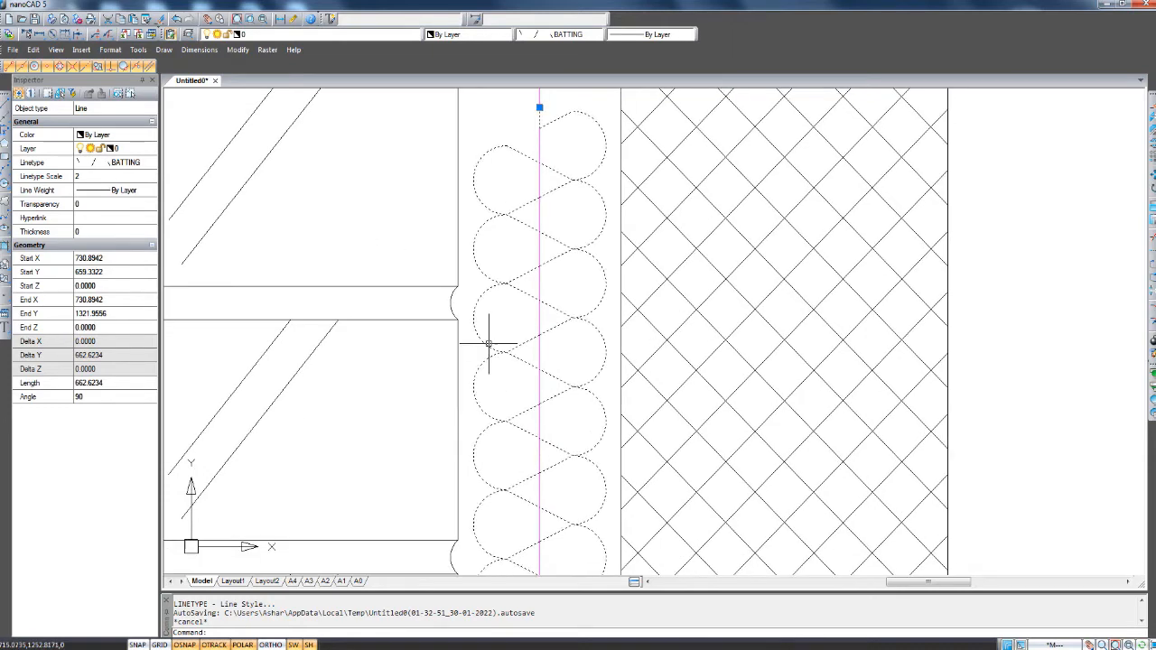
pyautogui.press('Escape')
pyautogui.scroll(-3, 550, 327)
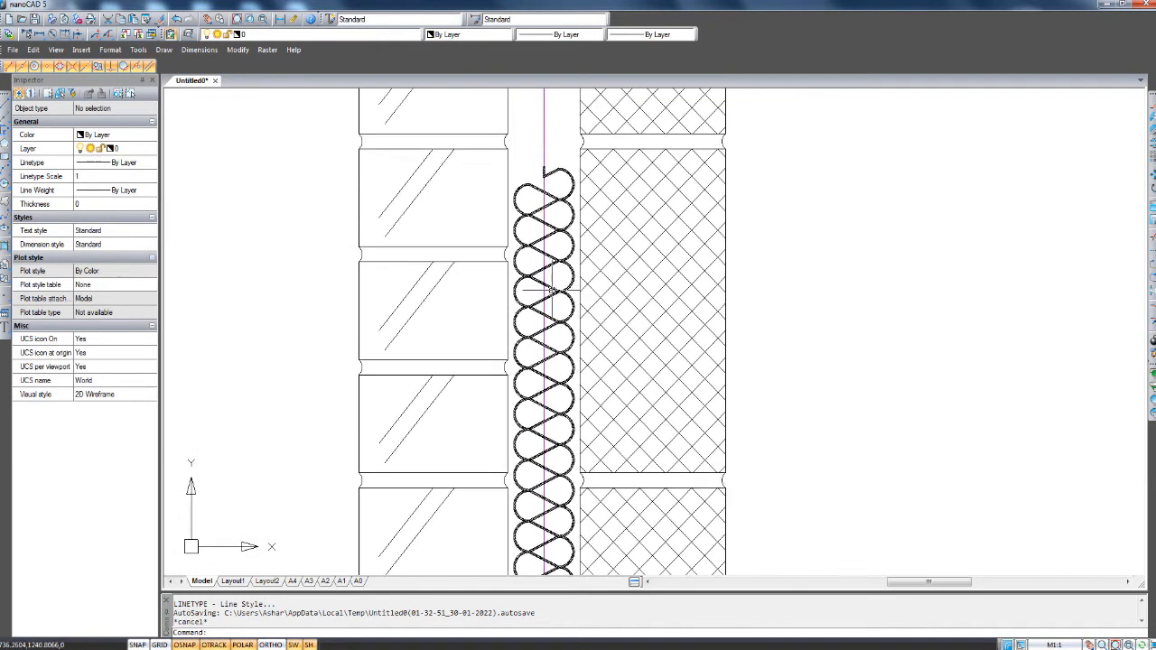
# Try a linetype scale of 2.3 on the vertical BATTING line and increase it to 2.4.
pyautogui.scroll(3, 606, 350)
pyautogui.click(546, 277)
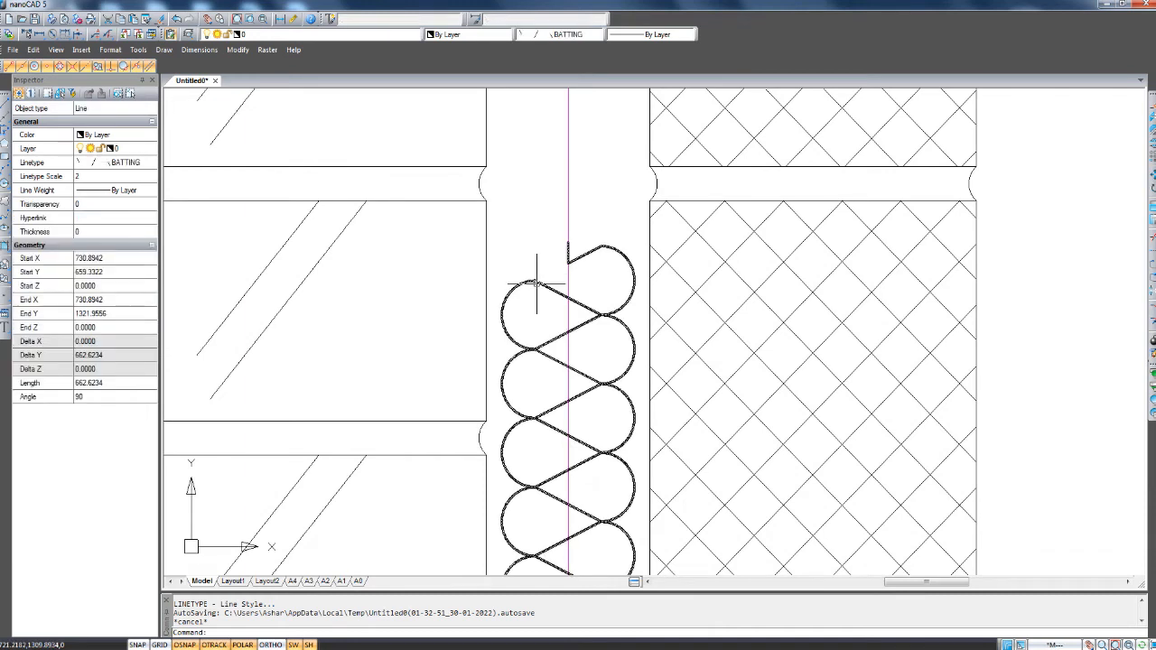
pyautogui.click(113, 177)
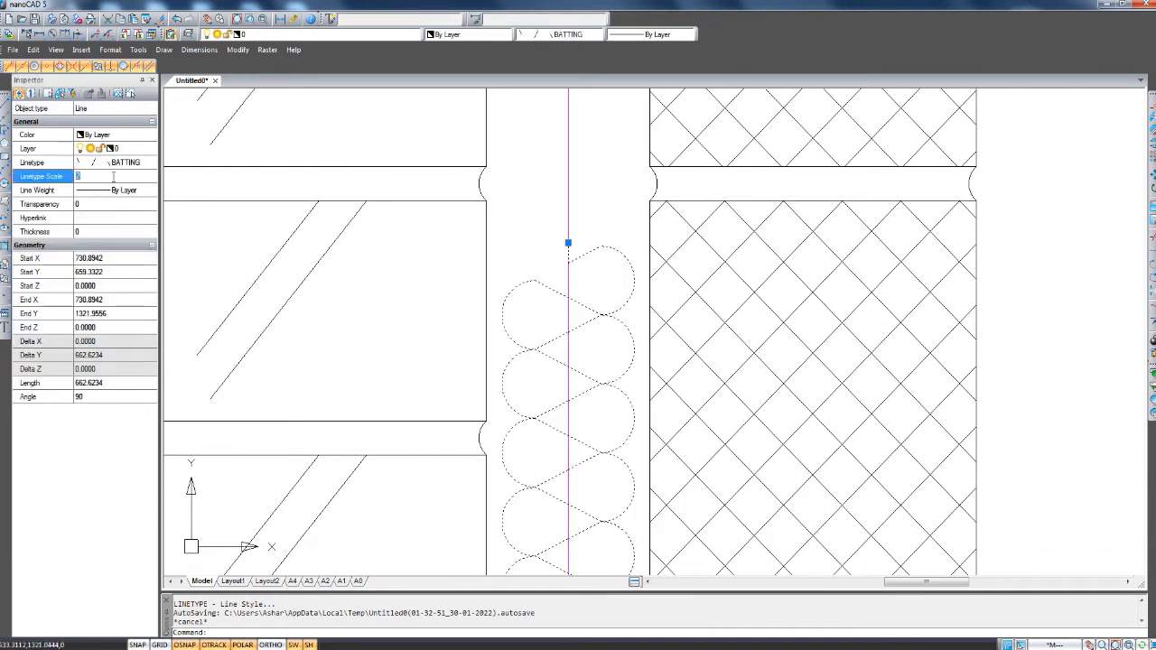
pyautogui.write('2.3')
pyautogui.press('Return')
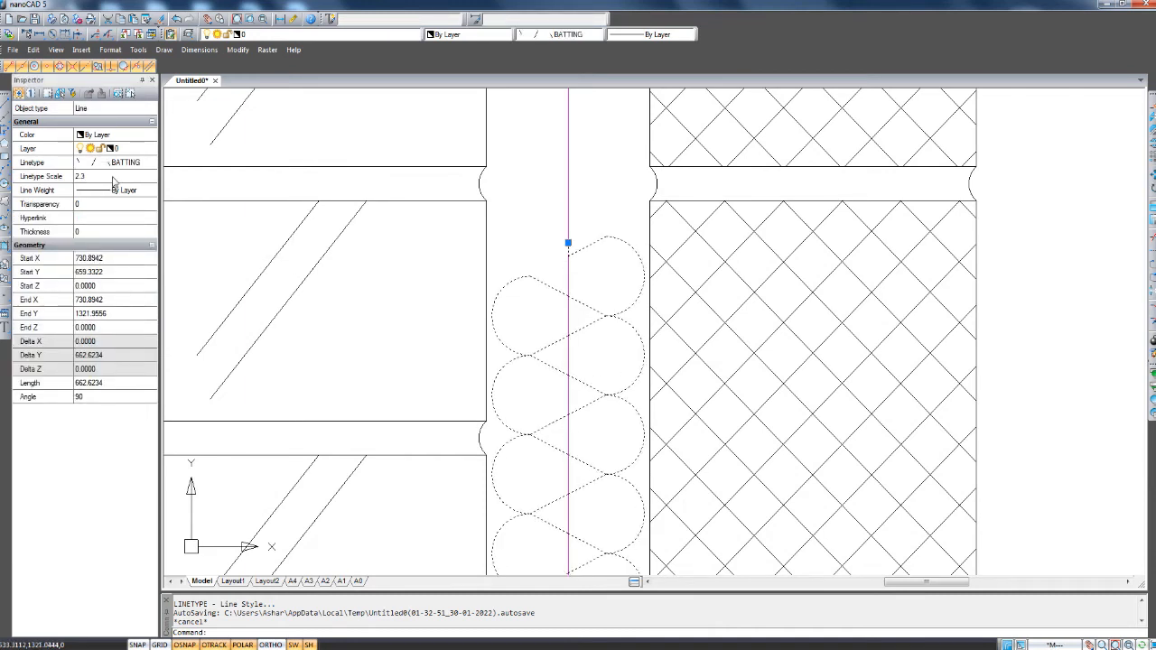
pyautogui.click(114, 177)
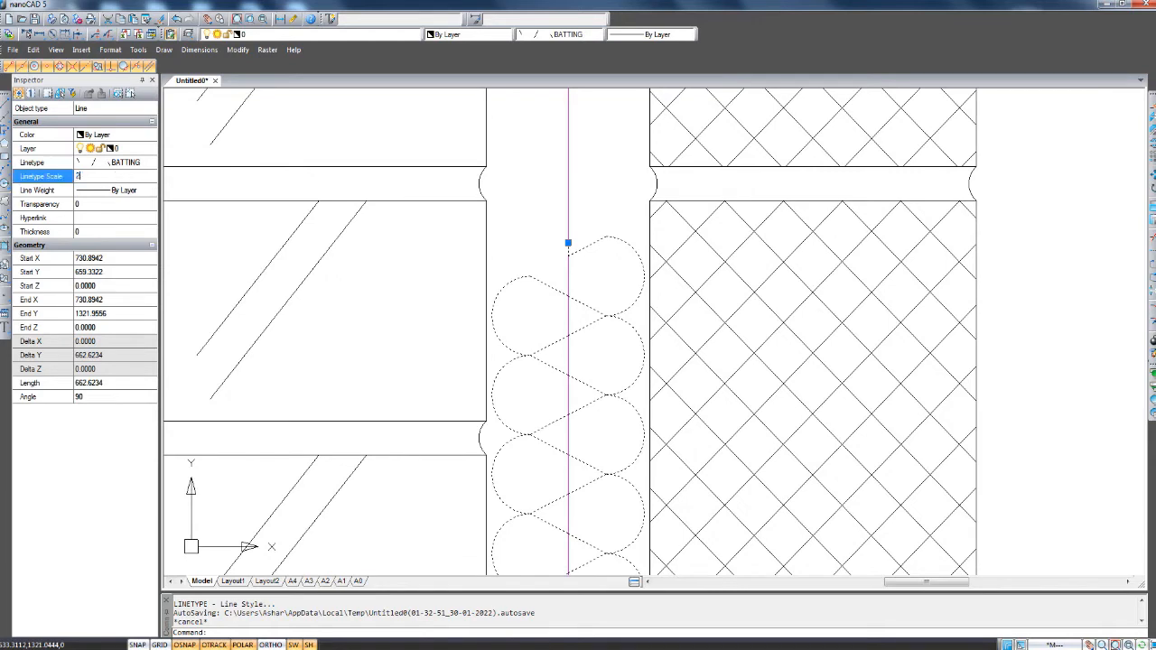
pyautogui.write('2.4')
pyautogui.press('Return')
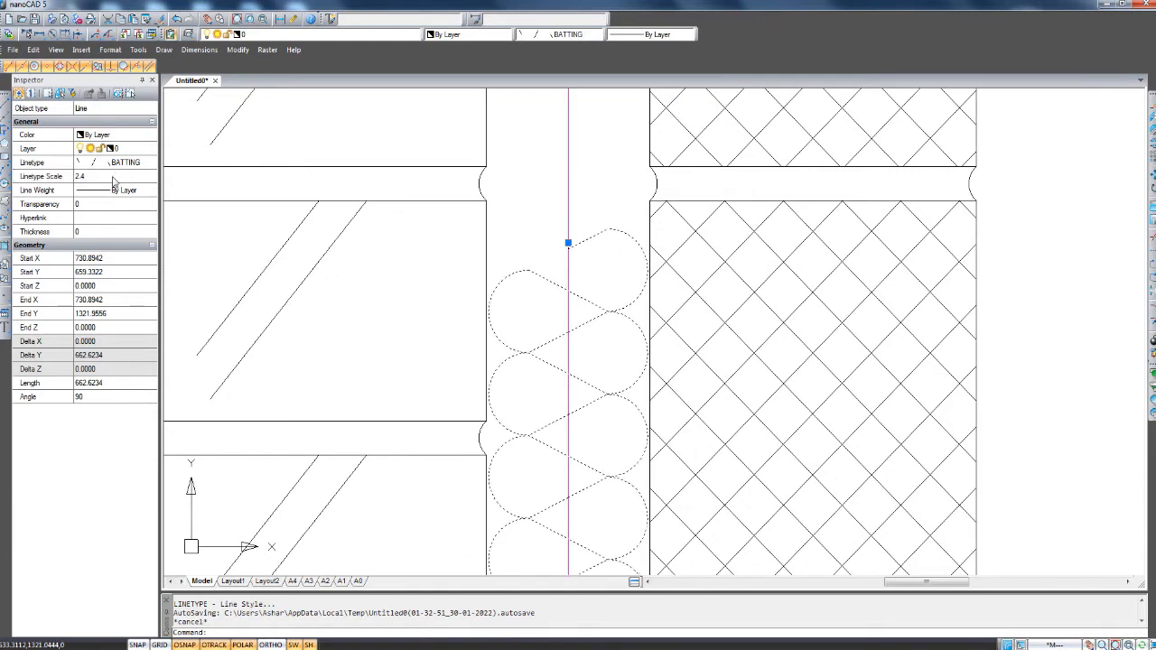
# Try a linetype scale of 2.5 on the vertical BATTING line between the columns.
pyautogui.scroll(4, 491, 395)
pyautogui.scroll(-2, 488, 394)
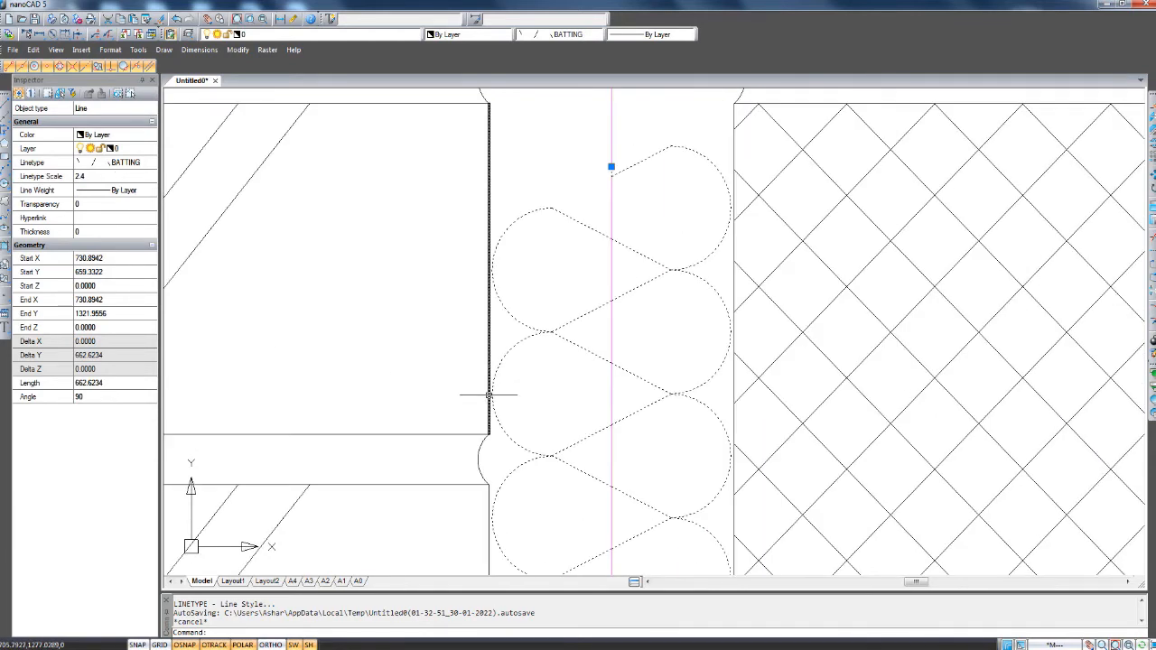
pyautogui.click(100, 176)
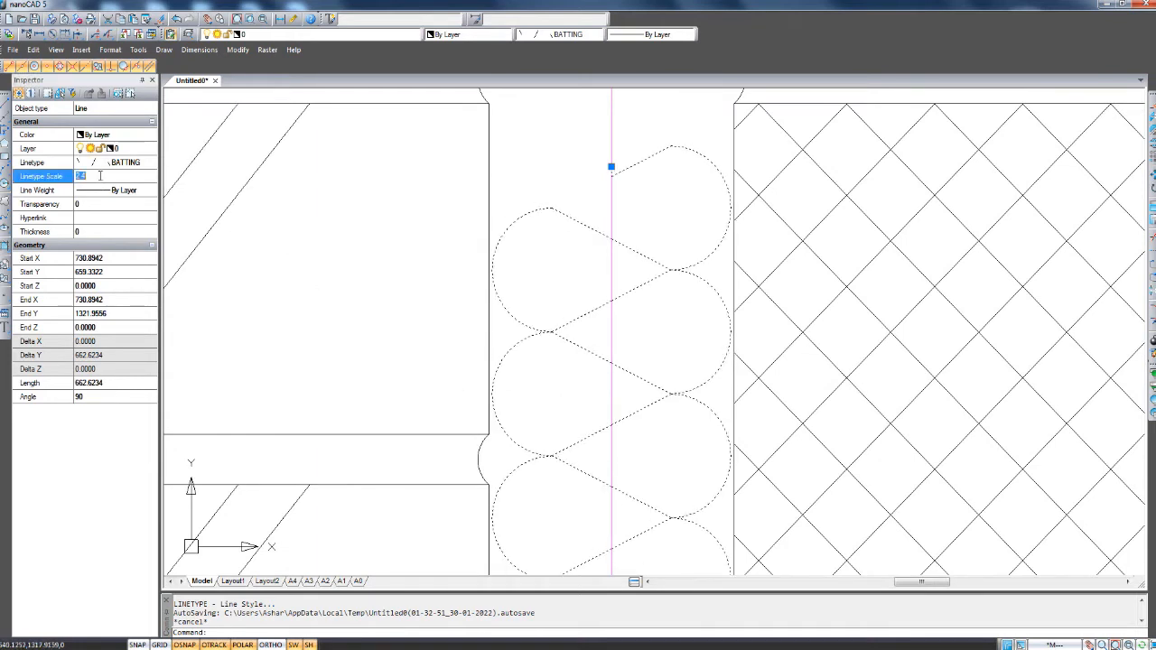
pyautogui.write('2.5')
pyautogui.press('Return')
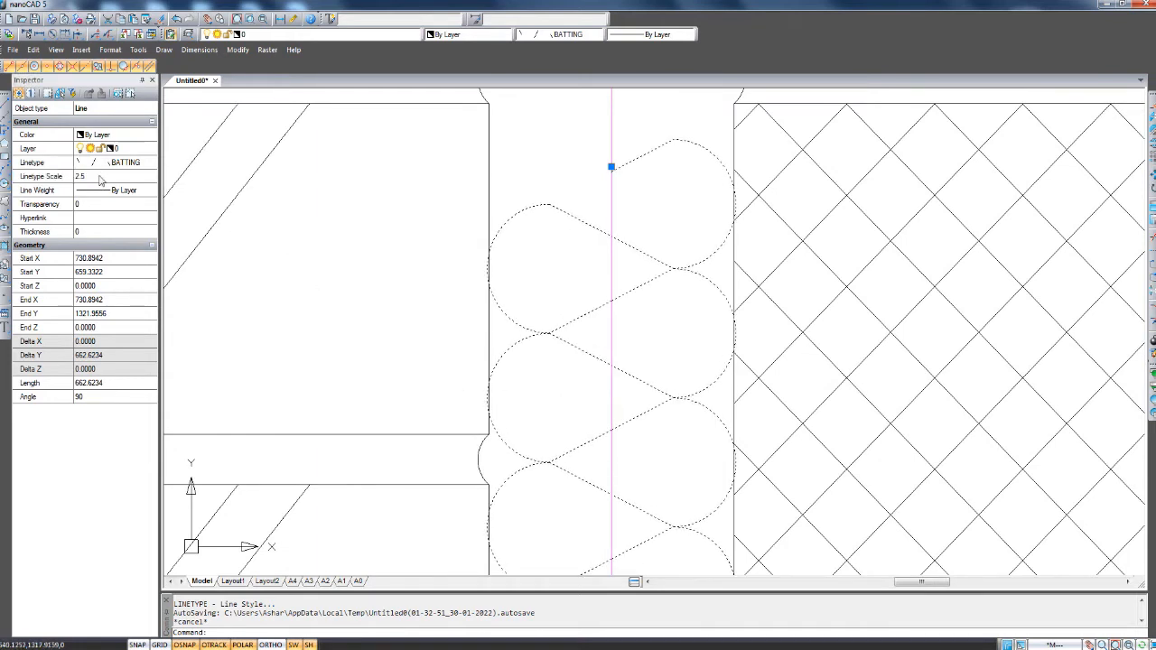
# Set the linetype scale of the vertical BATTING line to 2.45 and deselect the line.
pyautogui.click(101, 176)
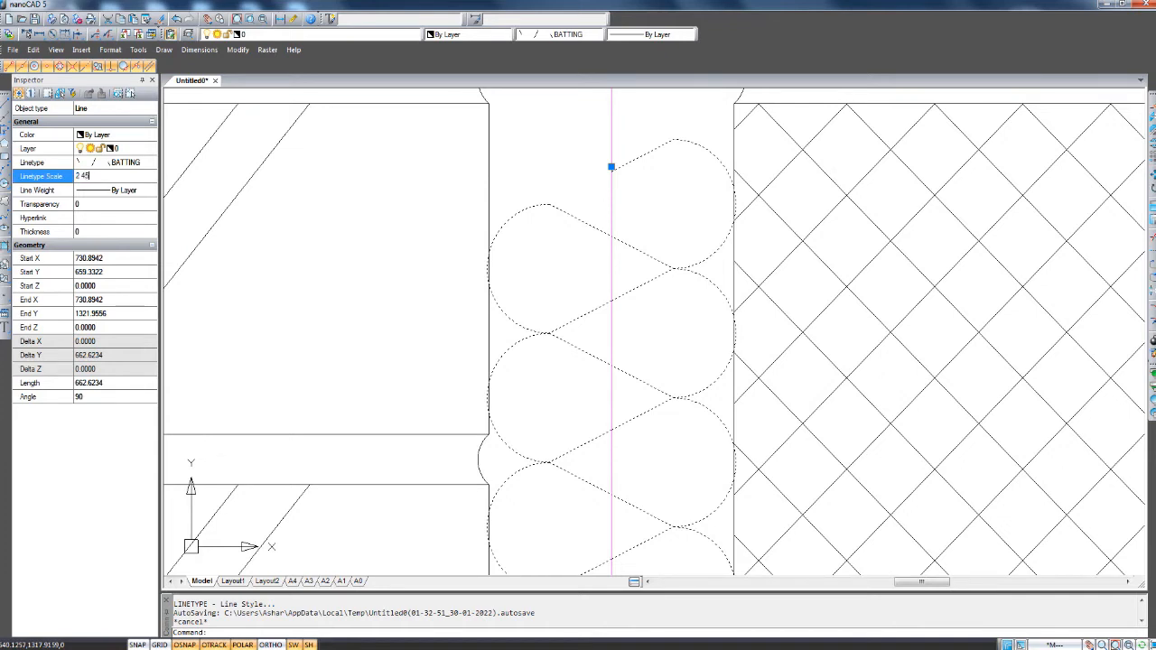
pyautogui.press('Return')
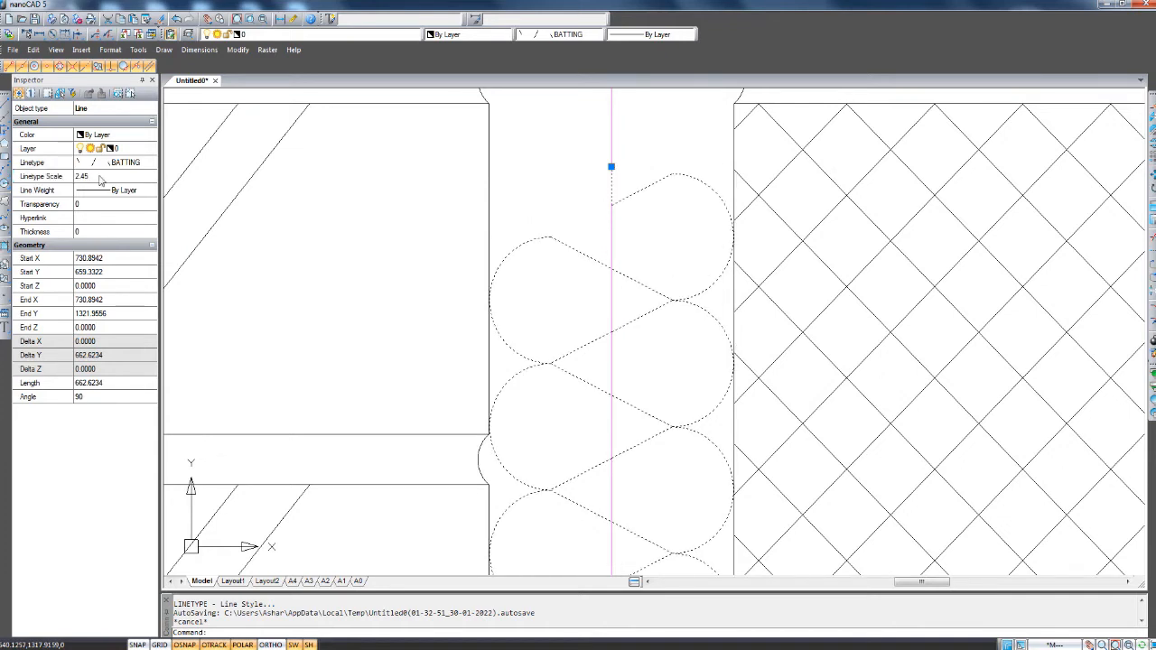
pyautogui.scroll(6, 439, 439)
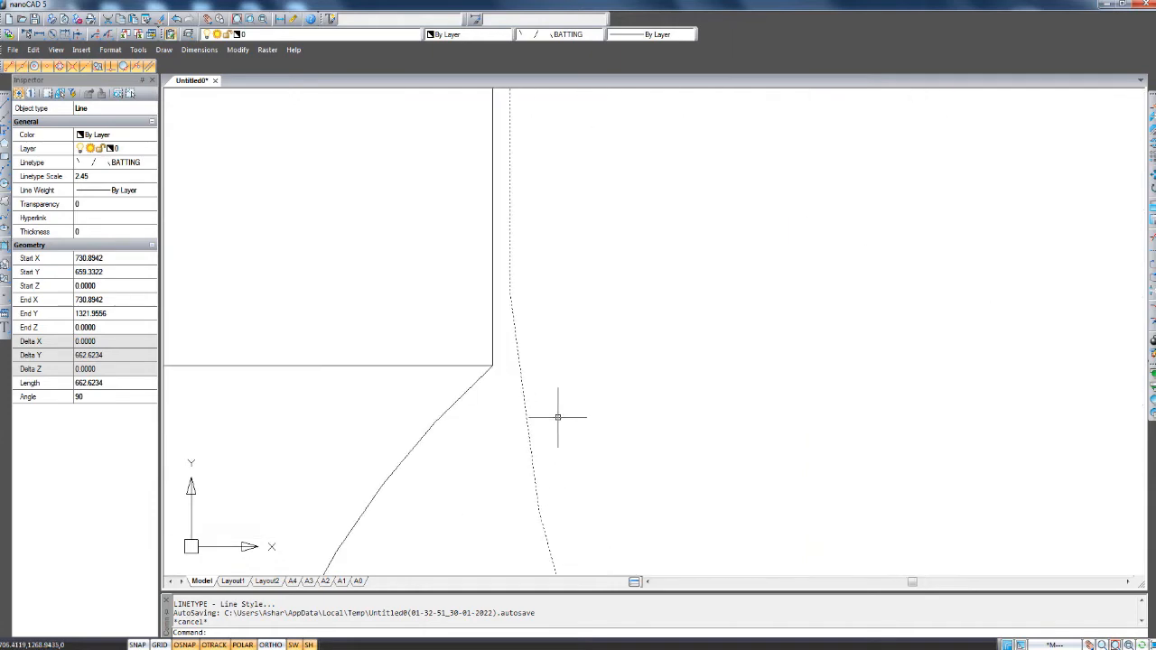
pyautogui.scroll(-3, 558, 418)
pyautogui.press('Escape')
pyautogui.scroll(-4, 556, 417)
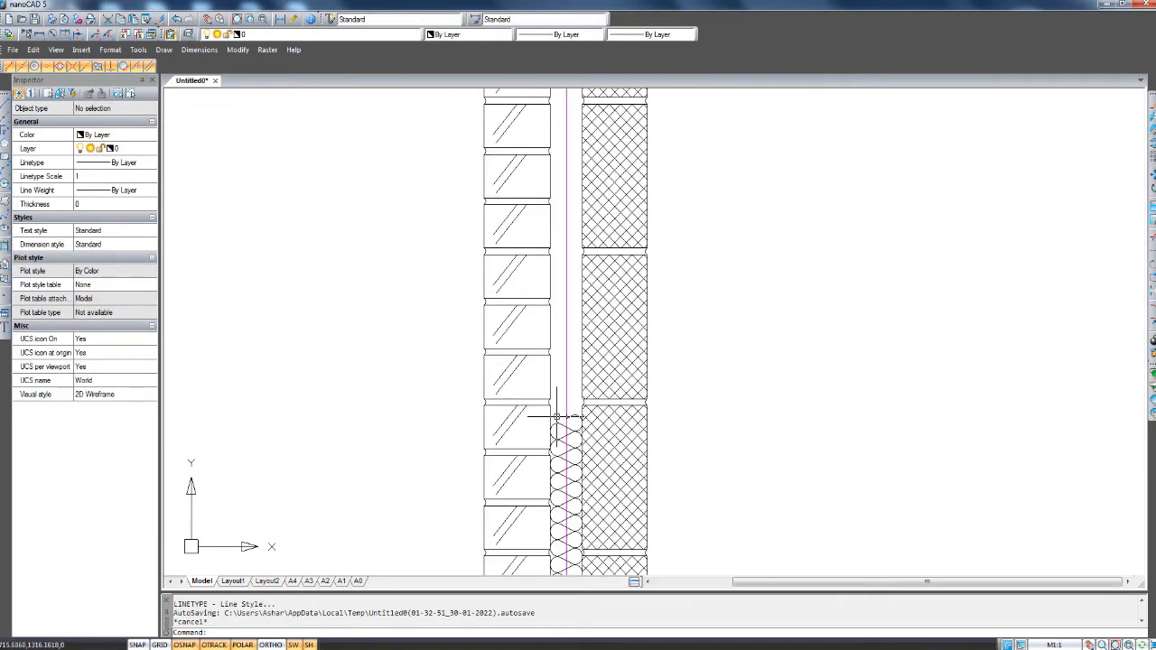
# Stretch the upper end of the BATTING line straight up to the fourth window from the top of the window column.
pyautogui.click(556, 417)
pyautogui.click(566, 414)
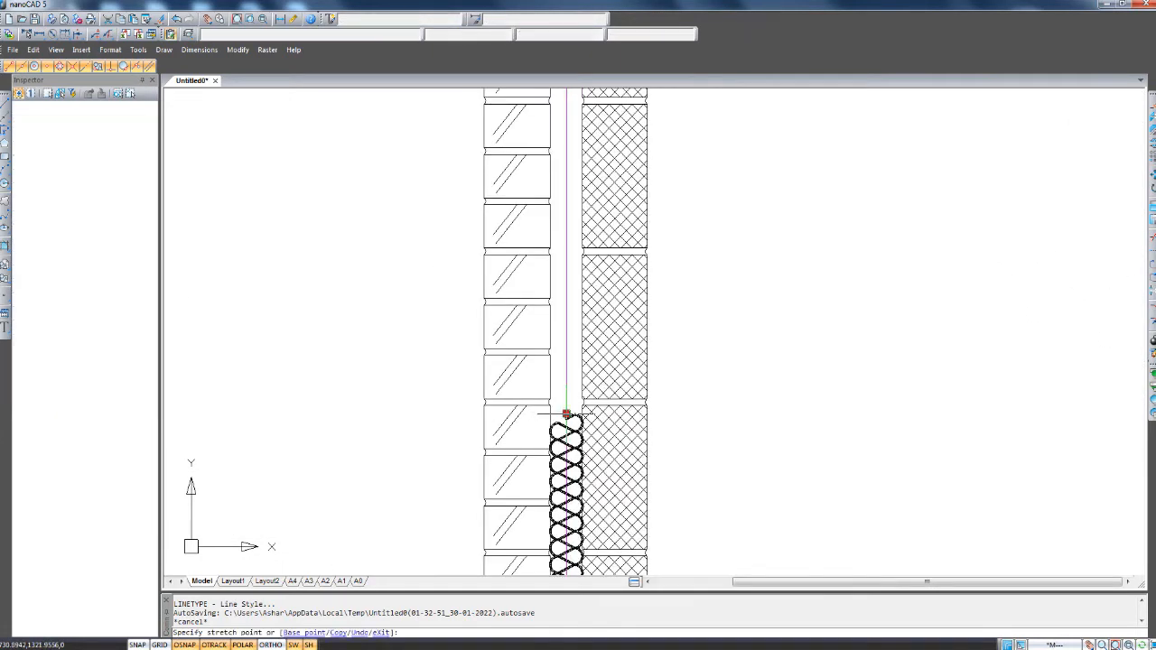
pyautogui.moveTo(567, 239); pyautogui.dragTo(585, 388, button='middle')
pyautogui.moveTo(585, 131); pyautogui.dragTo(583, 322, button='middle')
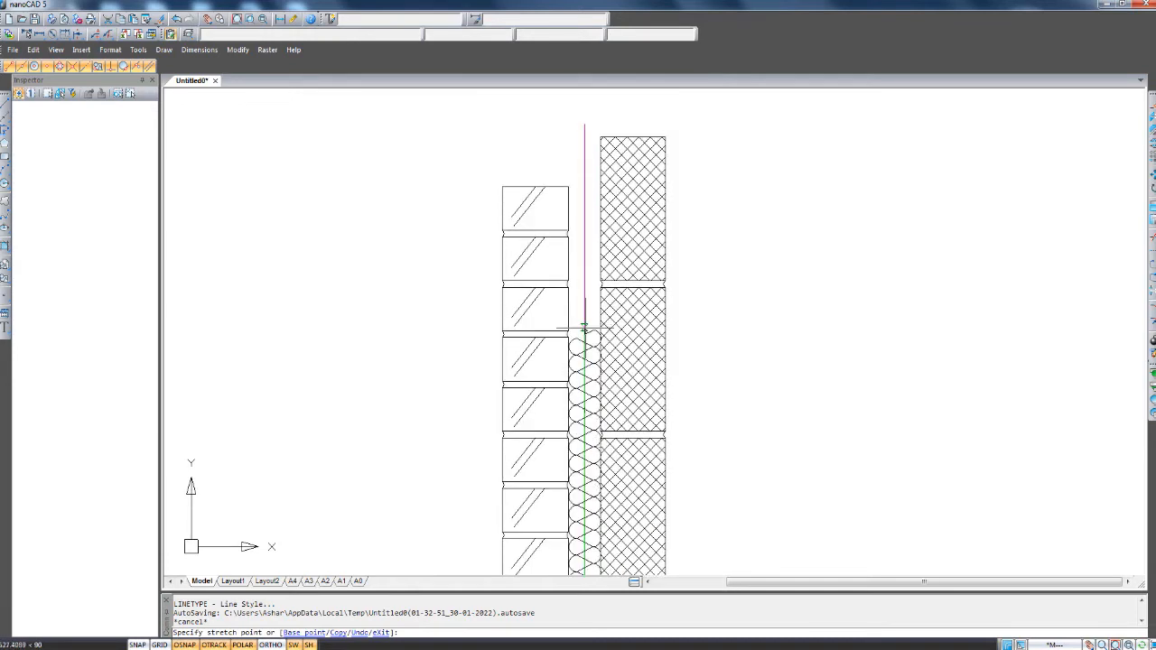
pyautogui.click(585, 330)
pyautogui.press('Escape')
pyautogui.scroll(5, 586, 352)
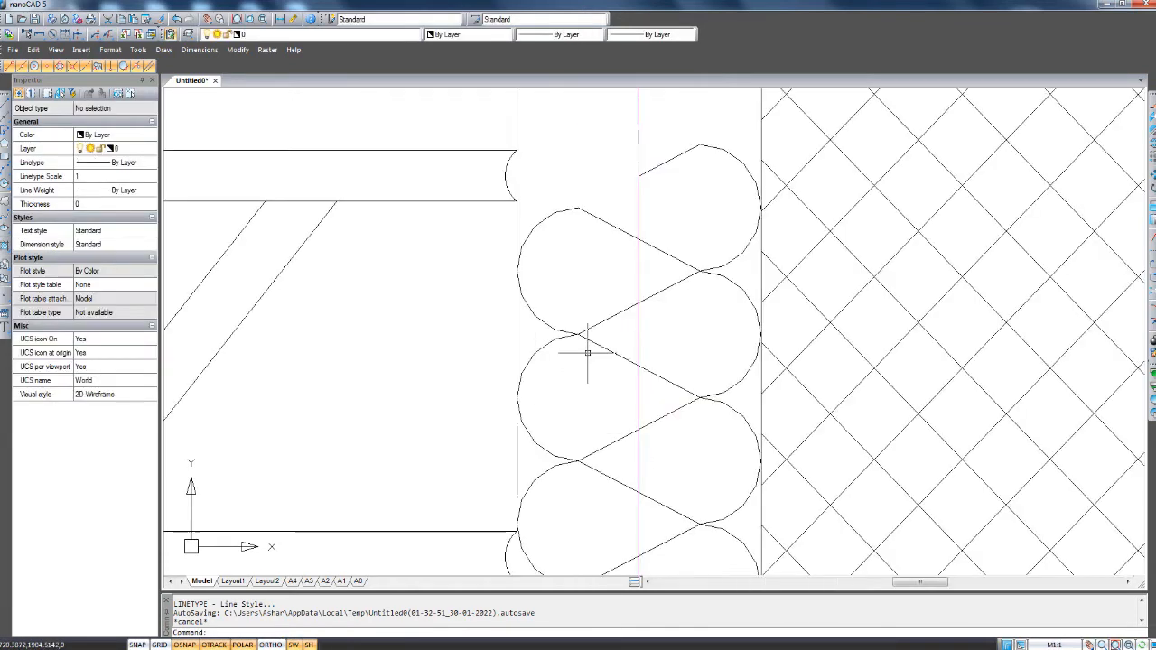
pyautogui.scroll(-5, 587, 352)
pyautogui.moveTo(636, 393); pyautogui.dragTo(606, 279, button='middle')
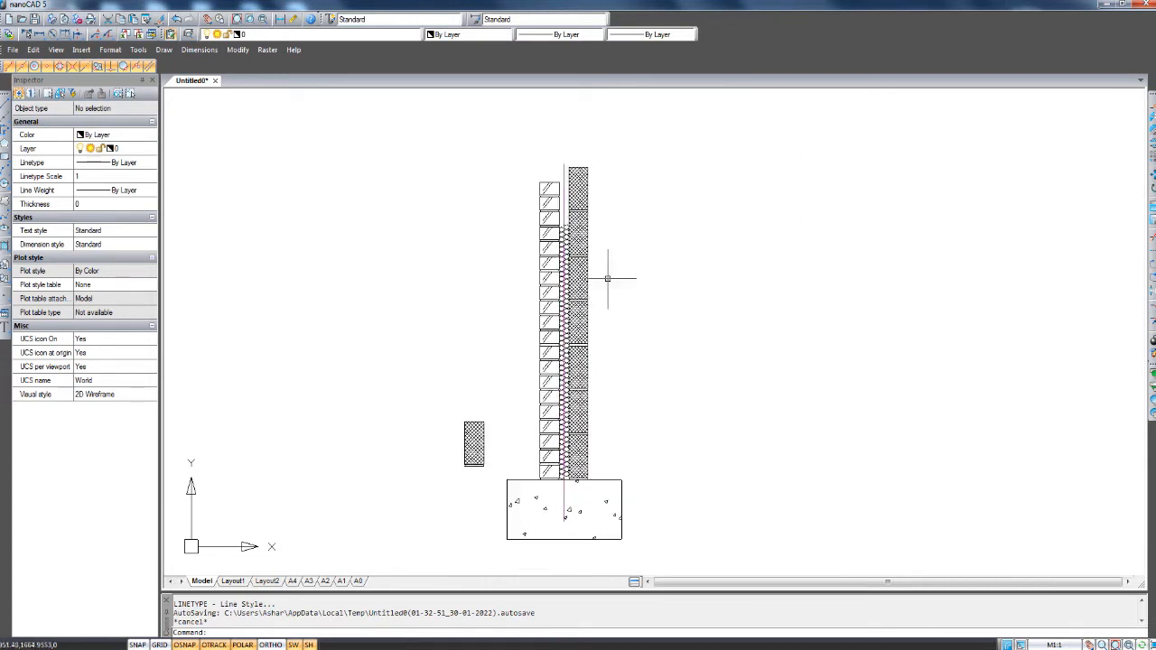
# Delete the spare hatched panel standing beside the tower and the magenta vertical guide line between the columns.
pyautogui.scroll(1, 612, 443)
pyautogui.moveTo(611, 444); pyautogui.dragTo(613, 461, button='middle')
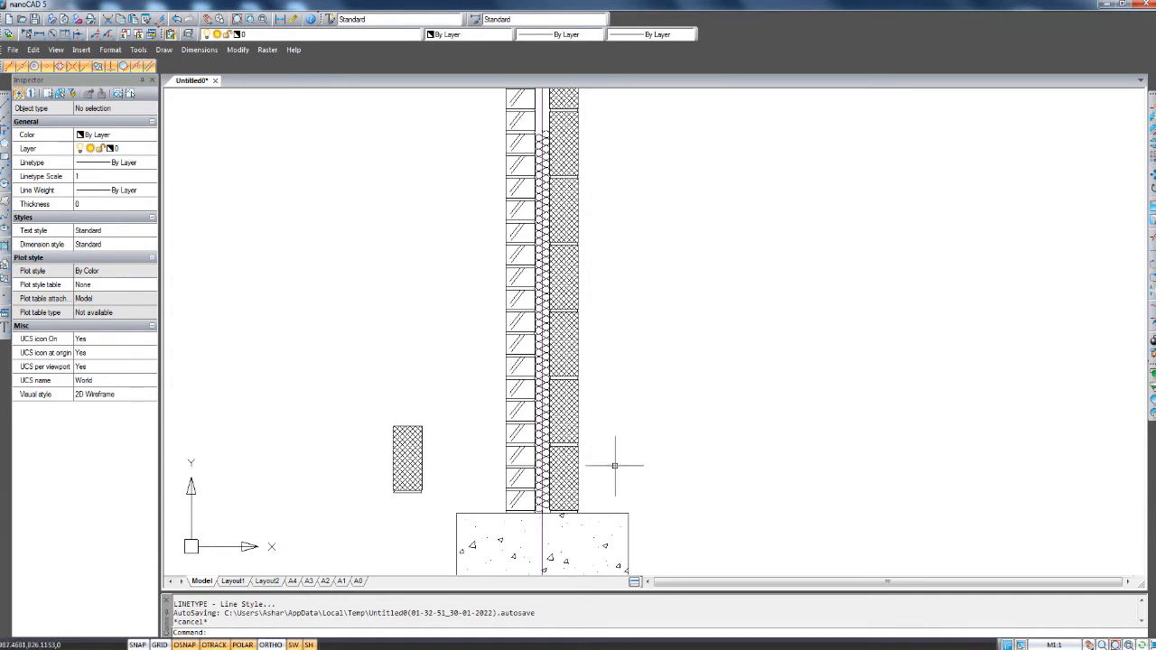
pyautogui.moveTo(697, 462); pyautogui.dragTo(630, 412, button='middle')
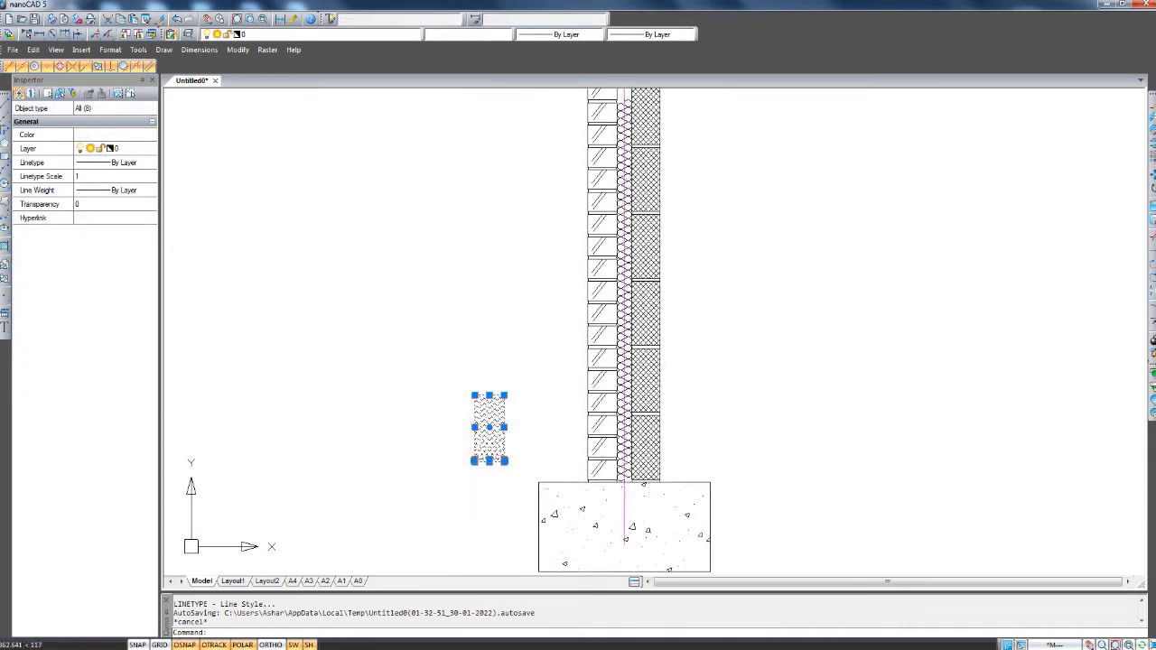
pyautogui.press('Delete')
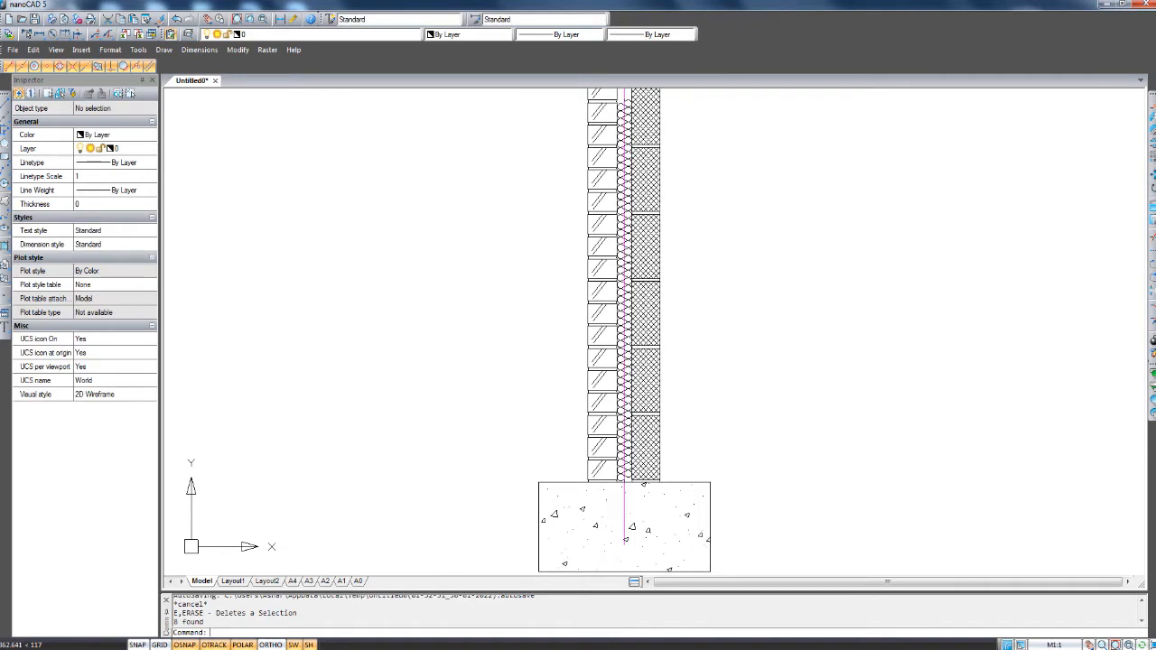
pyautogui.press('Escape')
pyautogui.click(624, 515)
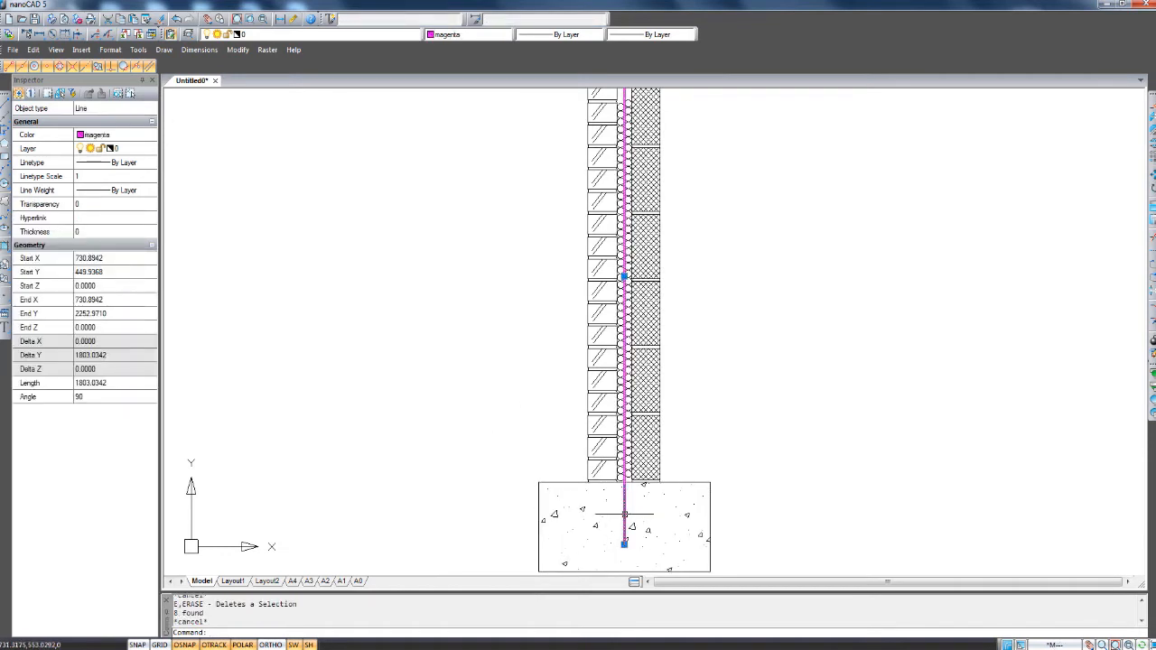
pyautogui.press('Delete')
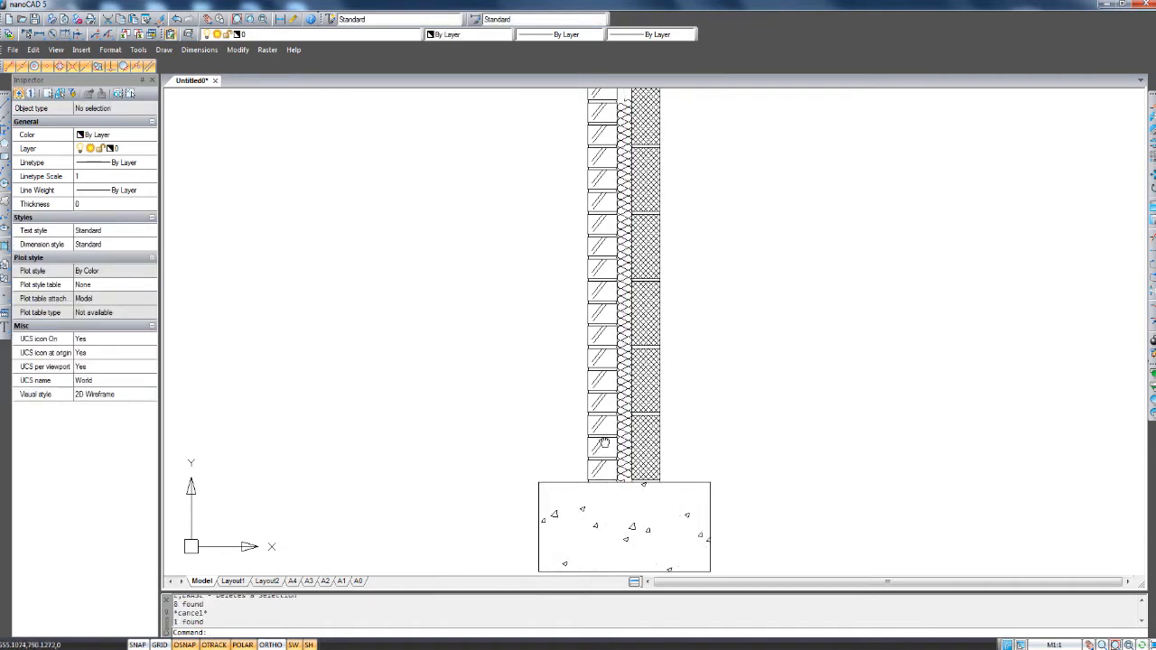
# Draw a horizontal line about 648 units long leftward from the concrete base's lower-left corner.
pyautogui.moveTo(598, 451); pyautogui.dragTo(594, 419, button='middle')
pyautogui.moveTo(500, 485); pyautogui.dragTo(509, 462, button='middle')
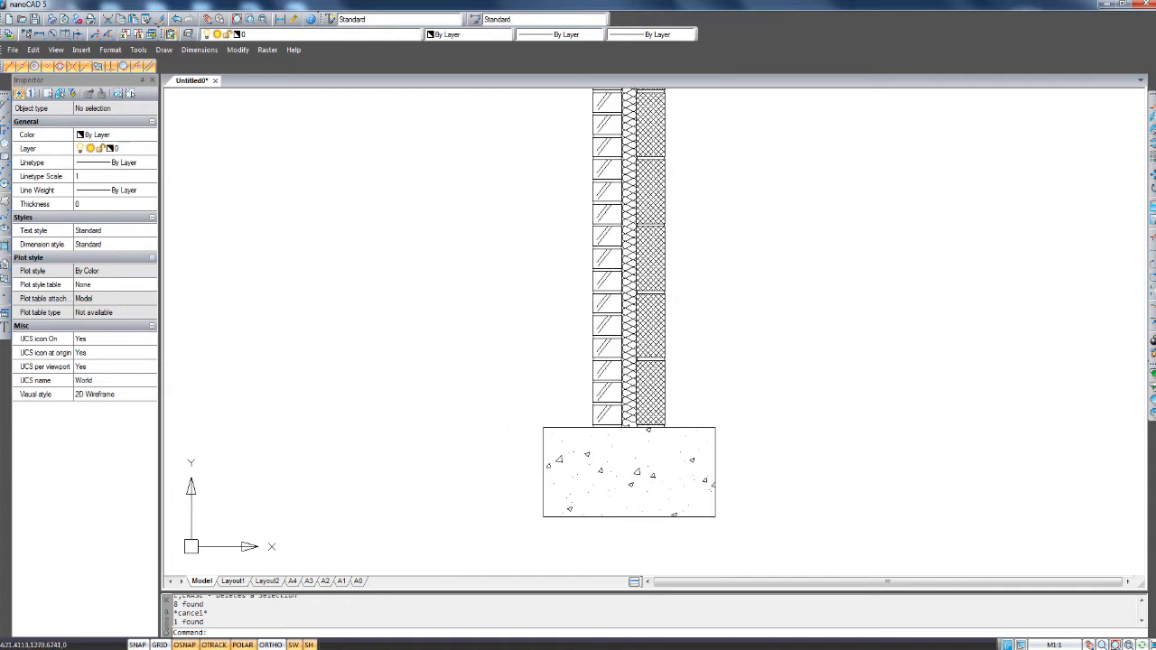
pyautogui.click(5, 105)
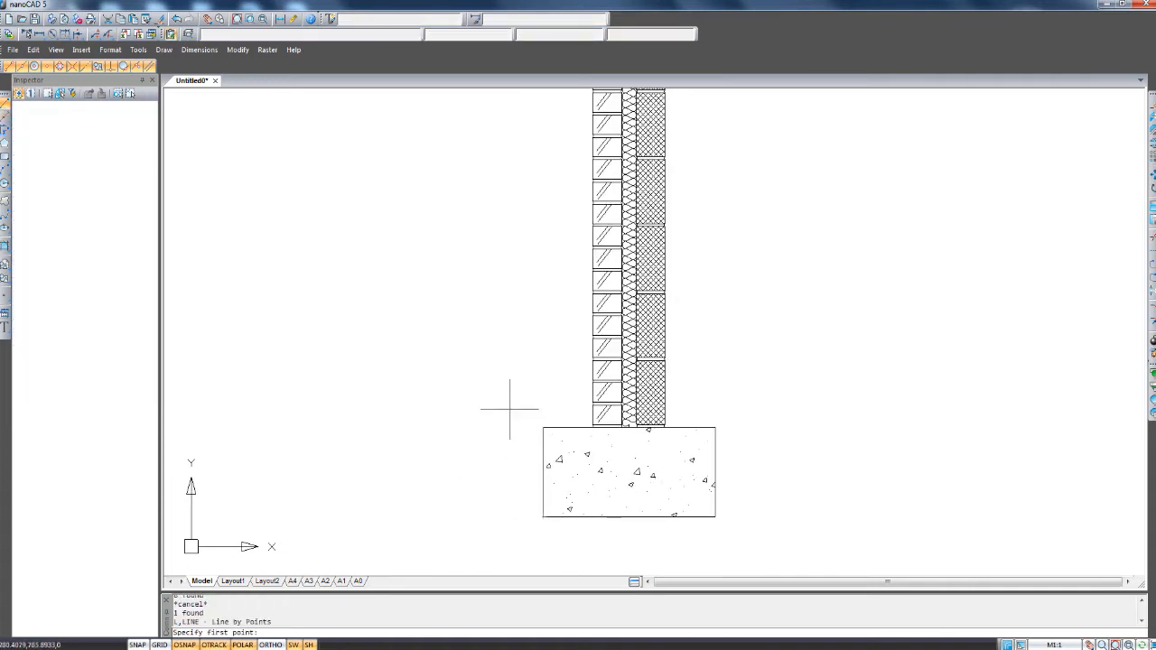
pyautogui.click(543, 516)
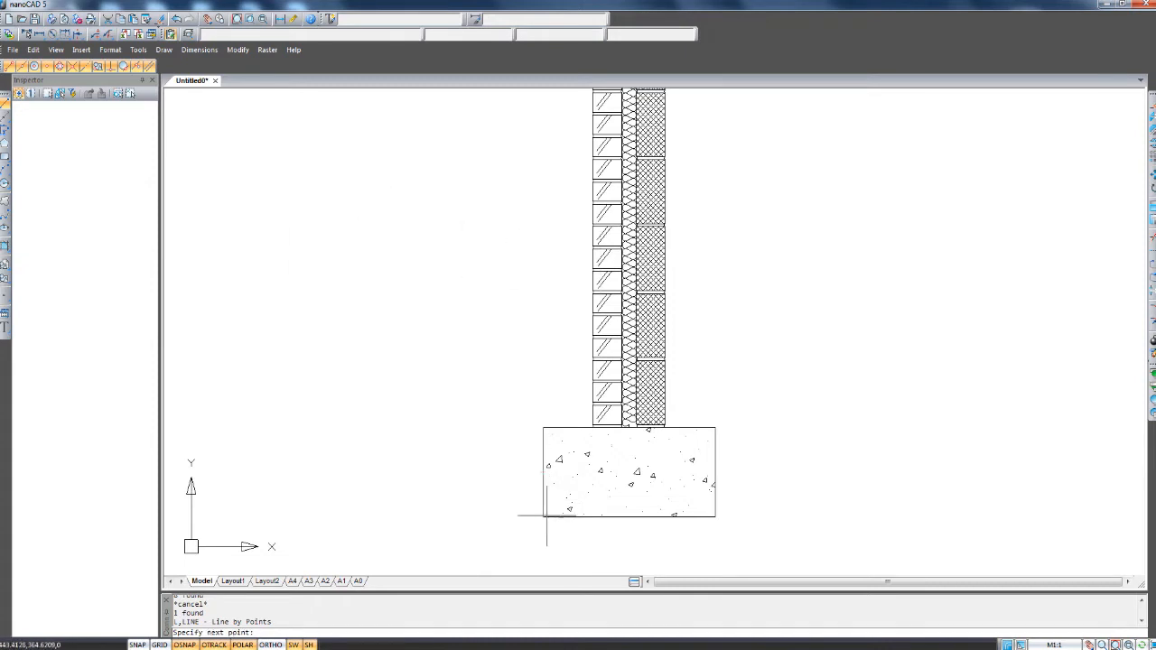
pyautogui.click(357, 517)
pyautogui.press('Return')
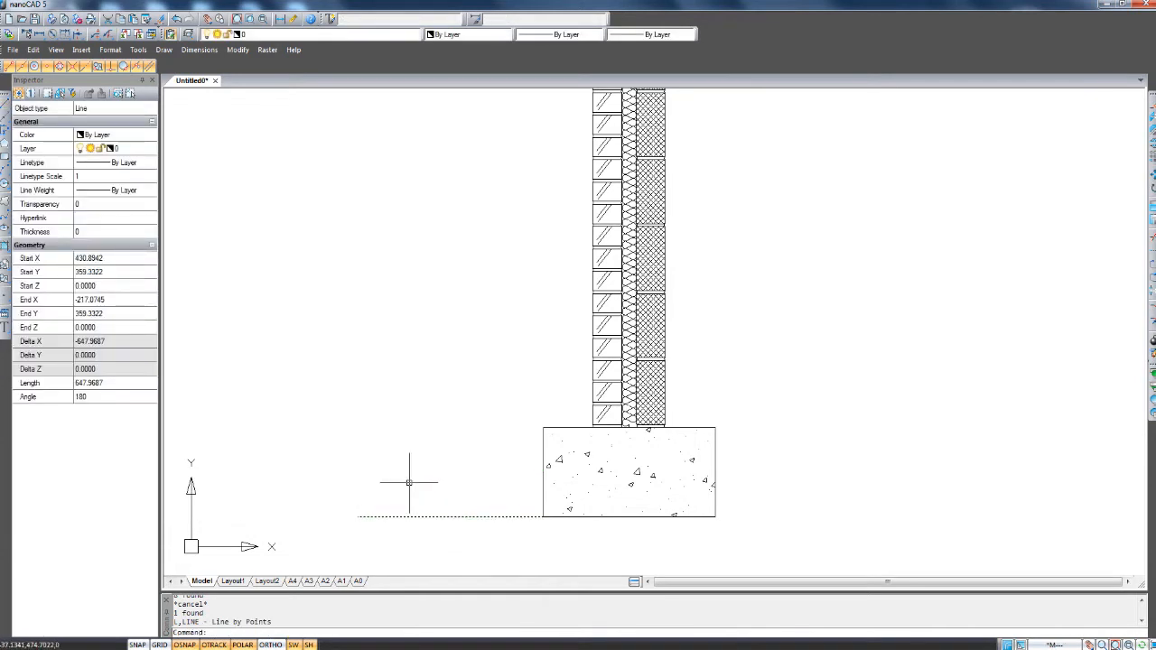
# Move the horizontal line beside the concrete base straight up by 1000 units.
pyautogui.write('m')
pyautogui.press('Return')
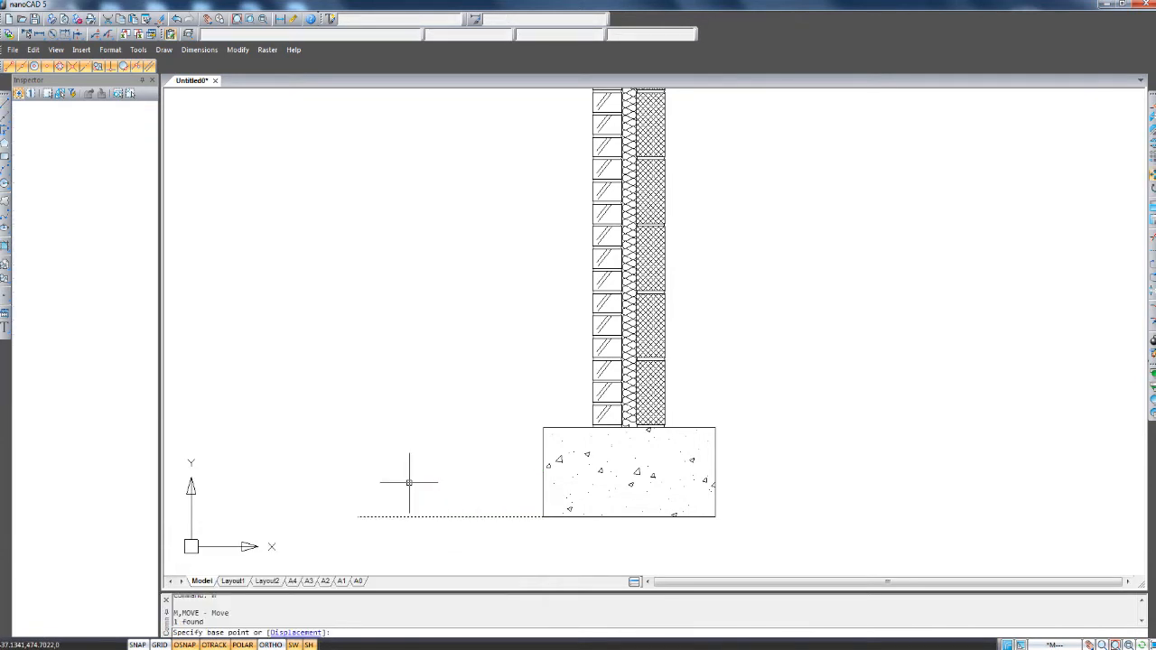
pyautogui.click(481, 479)
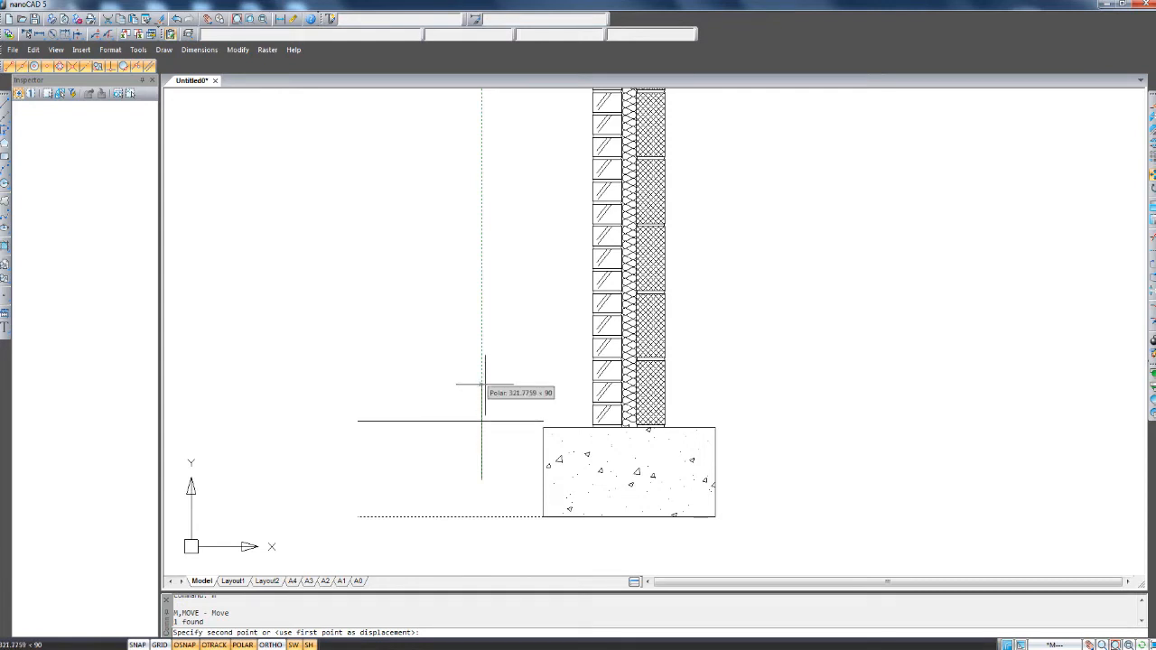
pyautogui.write('1000')
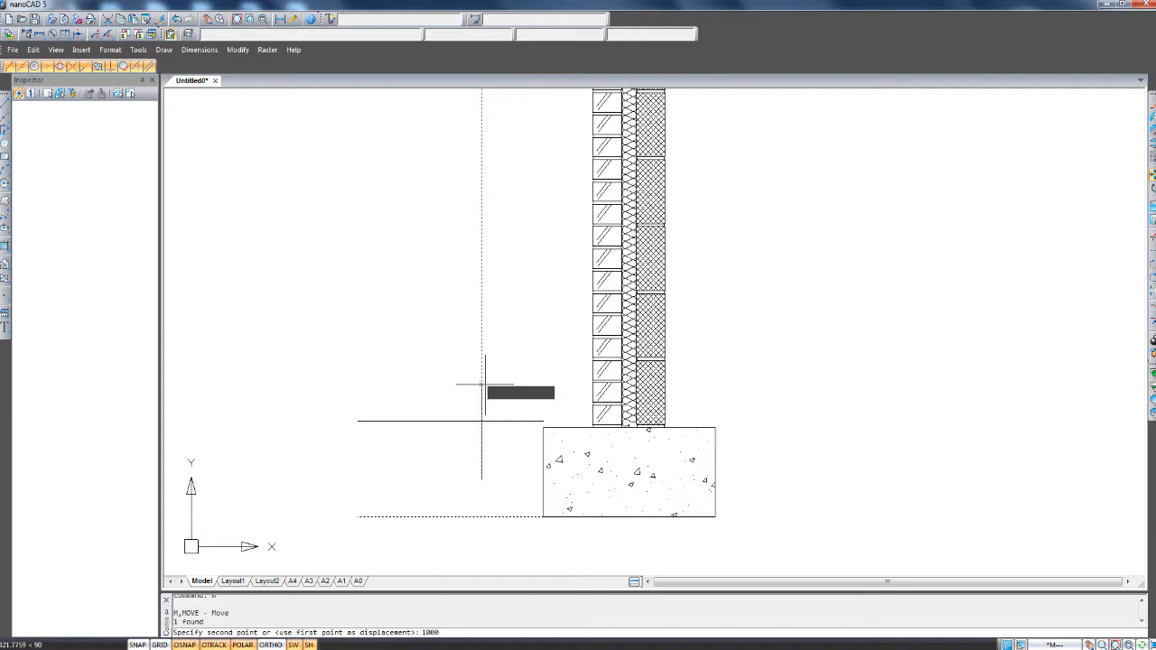
pyautogui.press('Return')
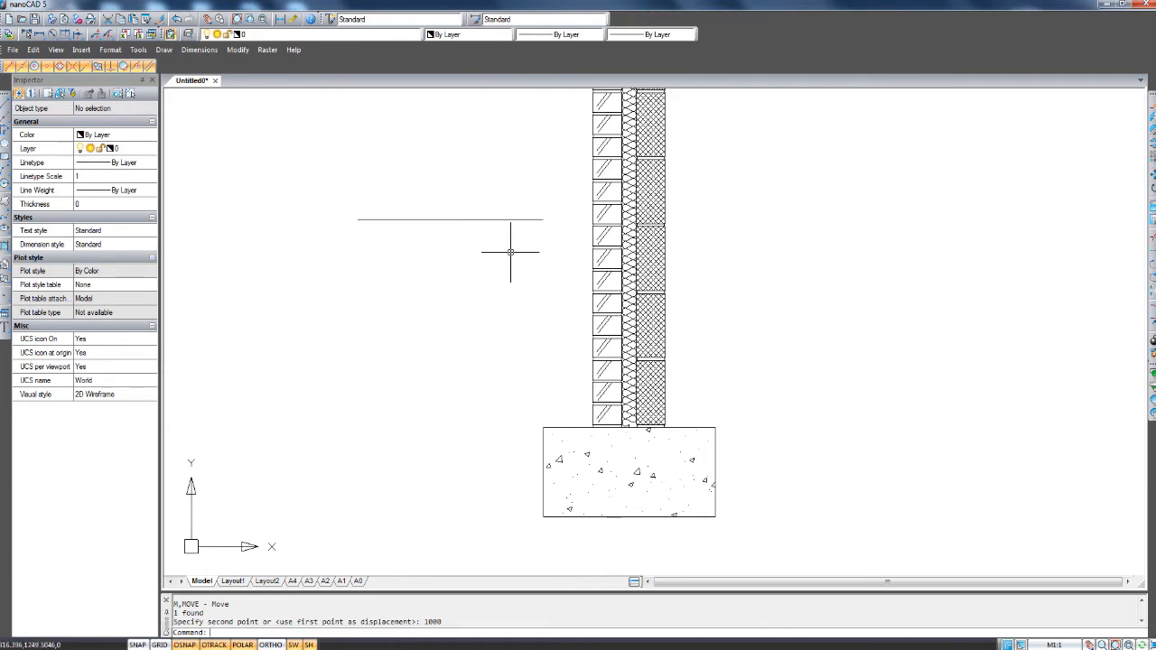
# Stretch the right end of the horizontal line to the left edge of the window column and deselect it.
pyautogui.click(536, 220)
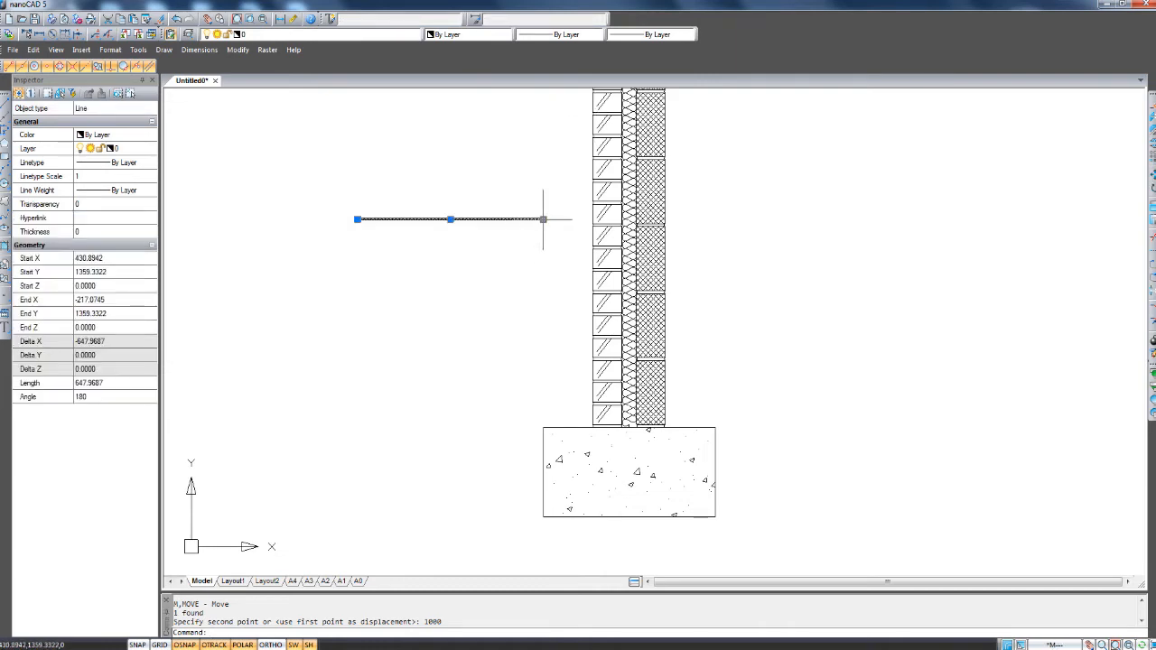
pyautogui.scroll(6, 567, 227)
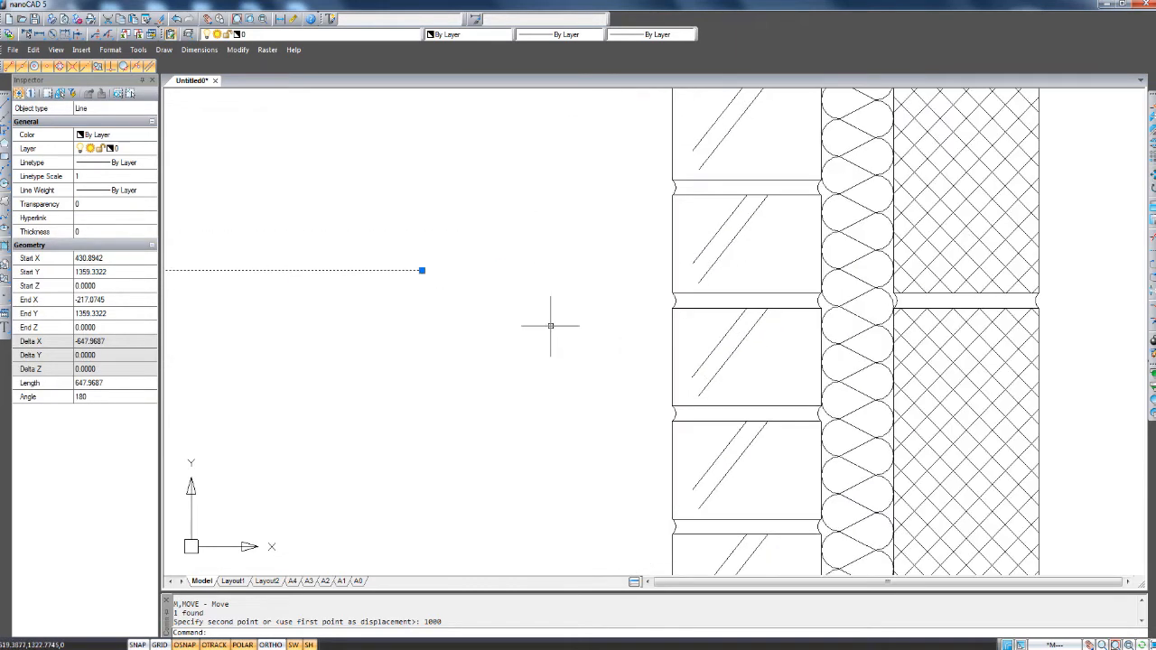
pyautogui.click(423, 271)
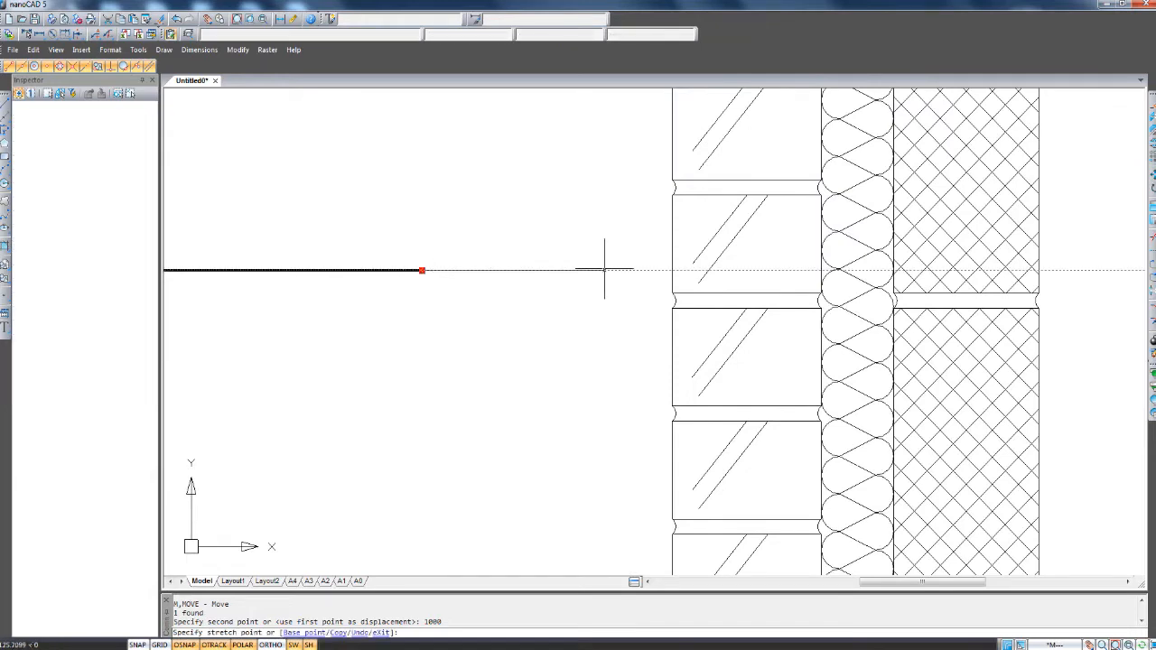
pyautogui.click(672, 270)
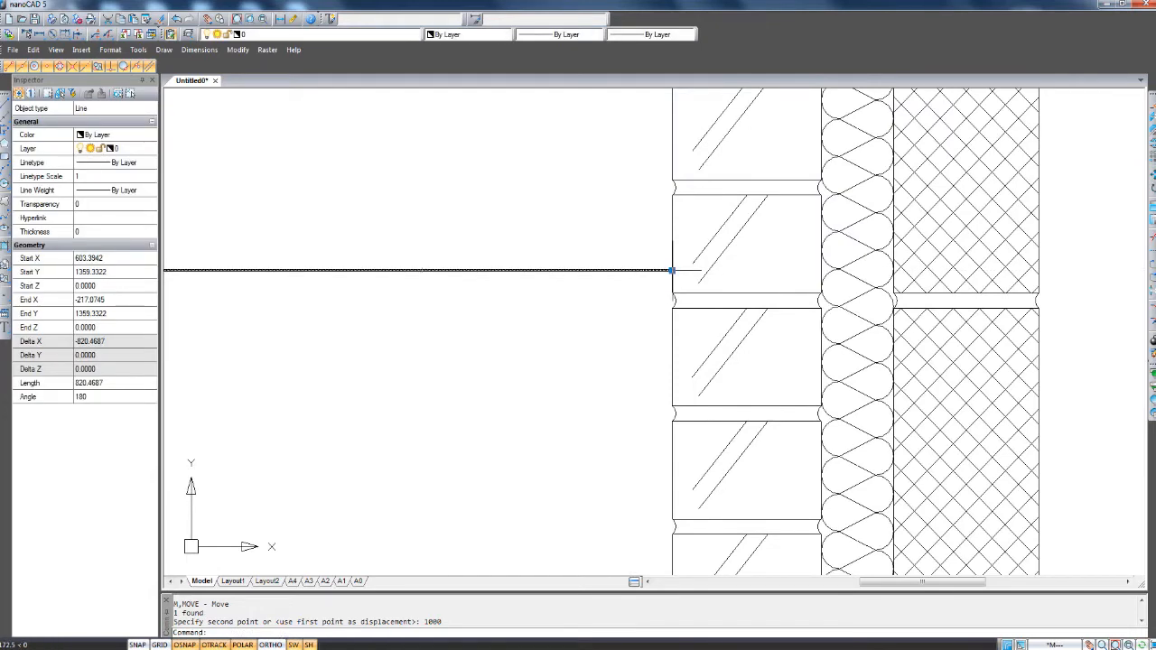
pyautogui.press('Escape')
pyautogui.scroll(-3, 585, 318)
pyautogui.moveTo(573, 325); pyautogui.dragTo(572, 279, button='middle')
pyautogui.moveTo(489, 378)
pyautogui.mouseDown(button='middle')
pyautogui.moveTo(497, 344)
pyautogui.moveTo(521, 327)
pyautogui.mouseUp(button='middle')
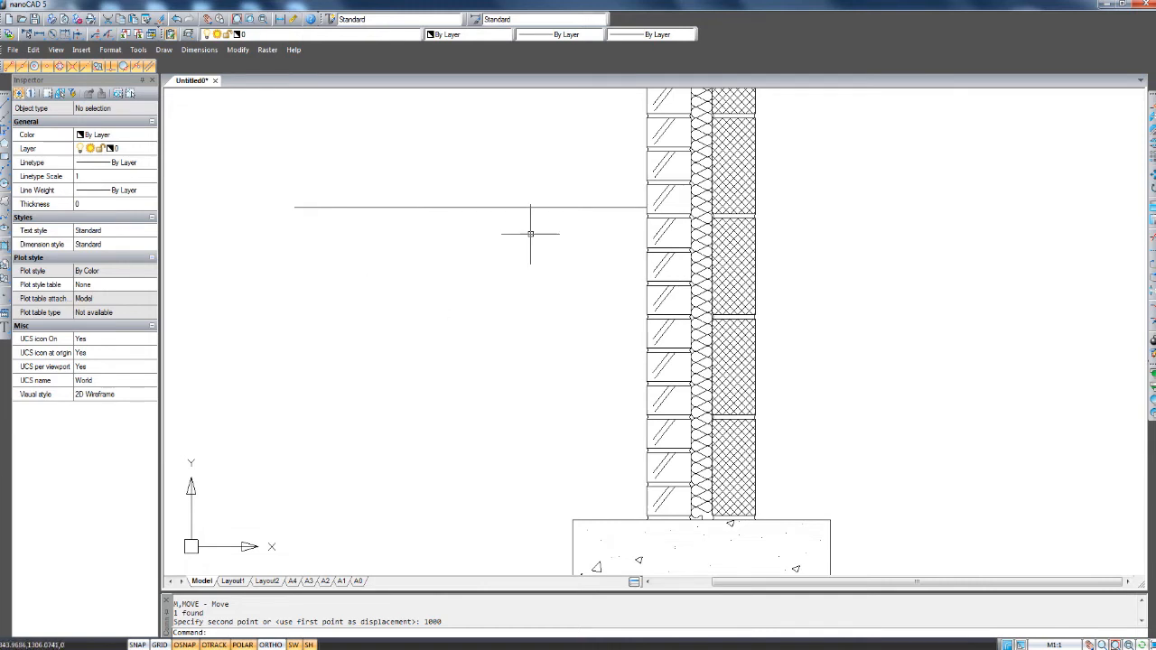
# Draw an irregular chain of line segments from the horizontal line's left end, running below it to the left edge of the window column.
pyautogui.scroll(2, 405, 240)
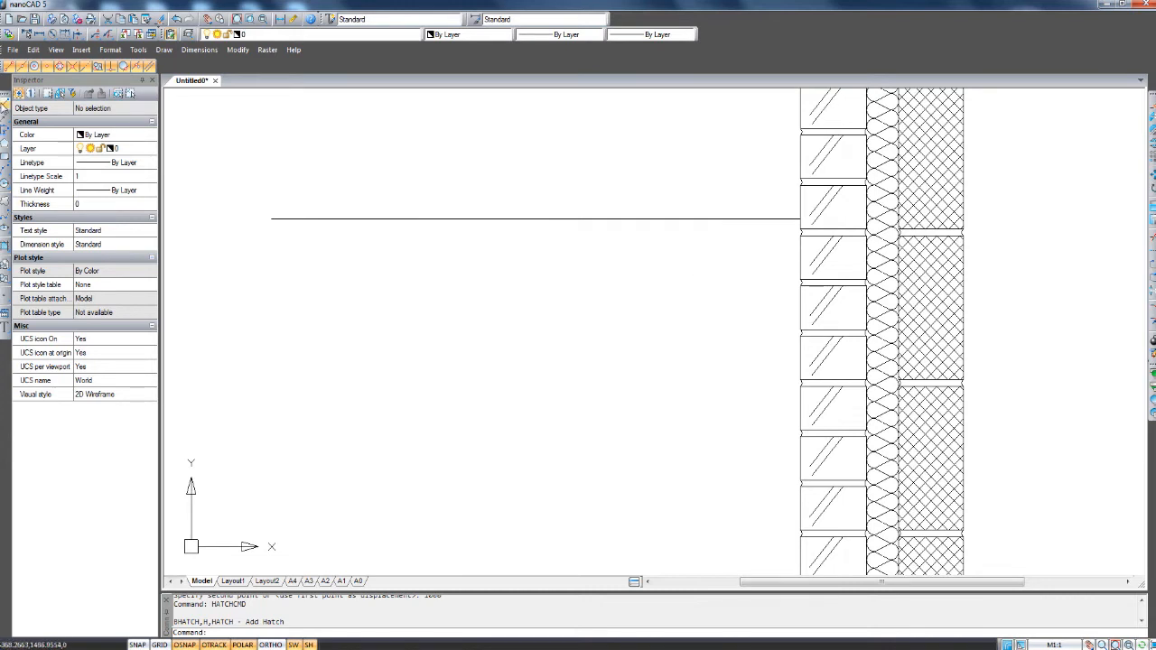
pyautogui.click(5, 103)
pyautogui.click(270, 219)
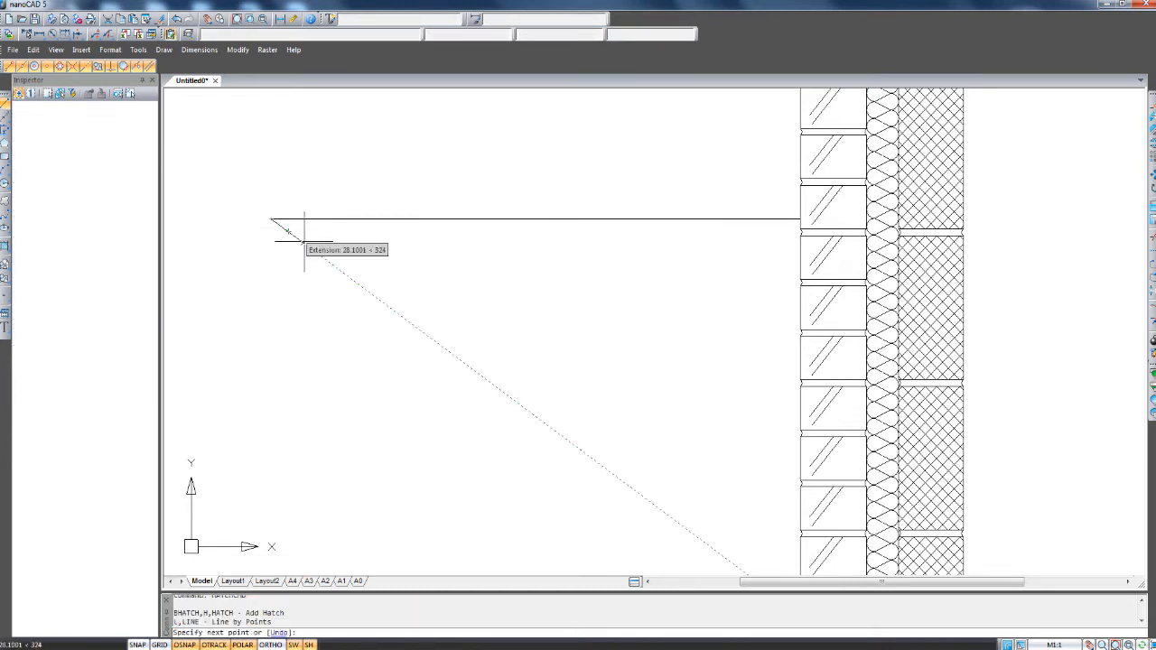
pyautogui.click(302, 242)
pyautogui.click(314, 251)
pyautogui.click(314, 262)
pyautogui.click(324, 271)
pyautogui.click(332, 264)
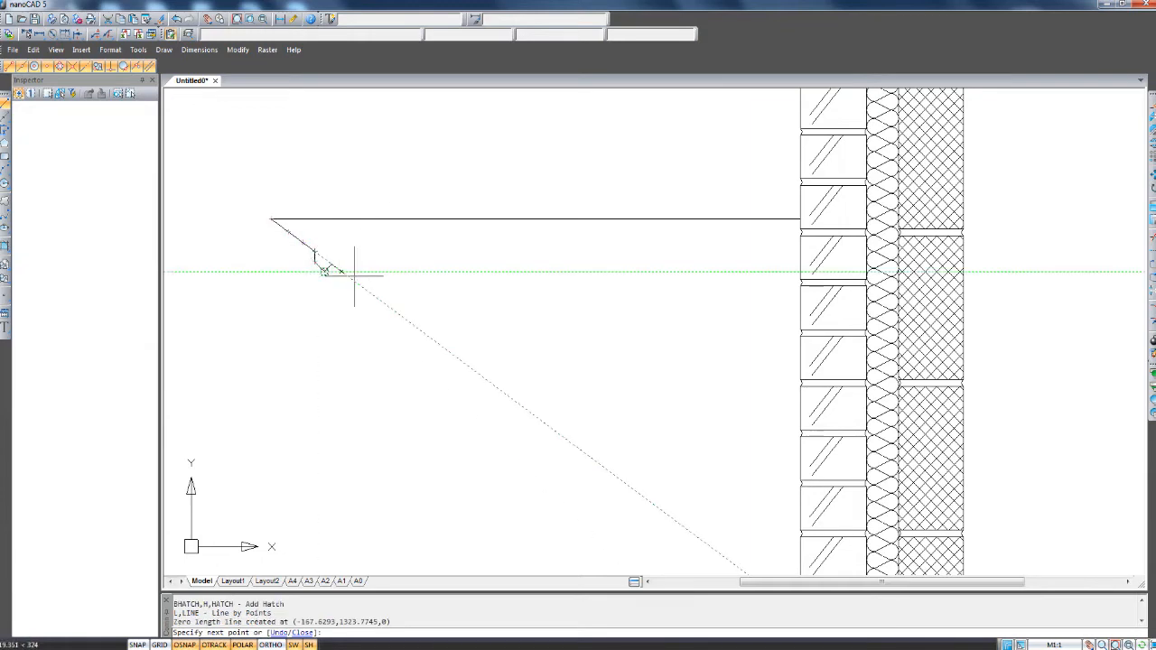
pyautogui.click(341, 271)
pyautogui.click(431, 271)
pyautogui.click(448, 271)
pyautogui.click(466, 262)
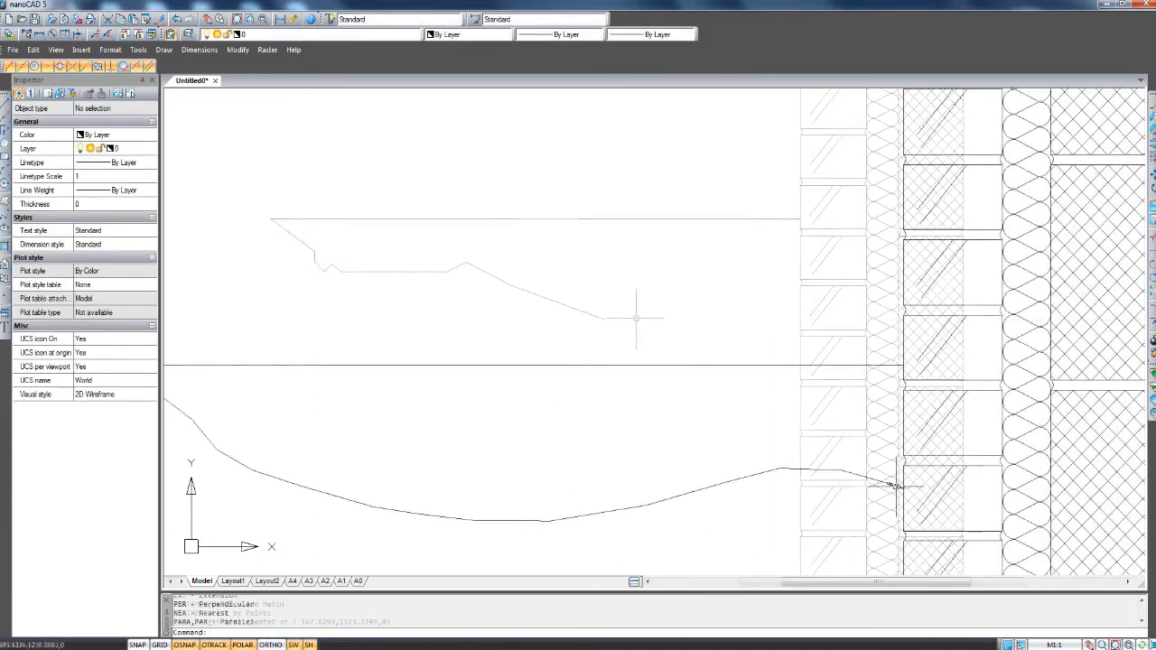
pyautogui.scroll(4, 908, 478)
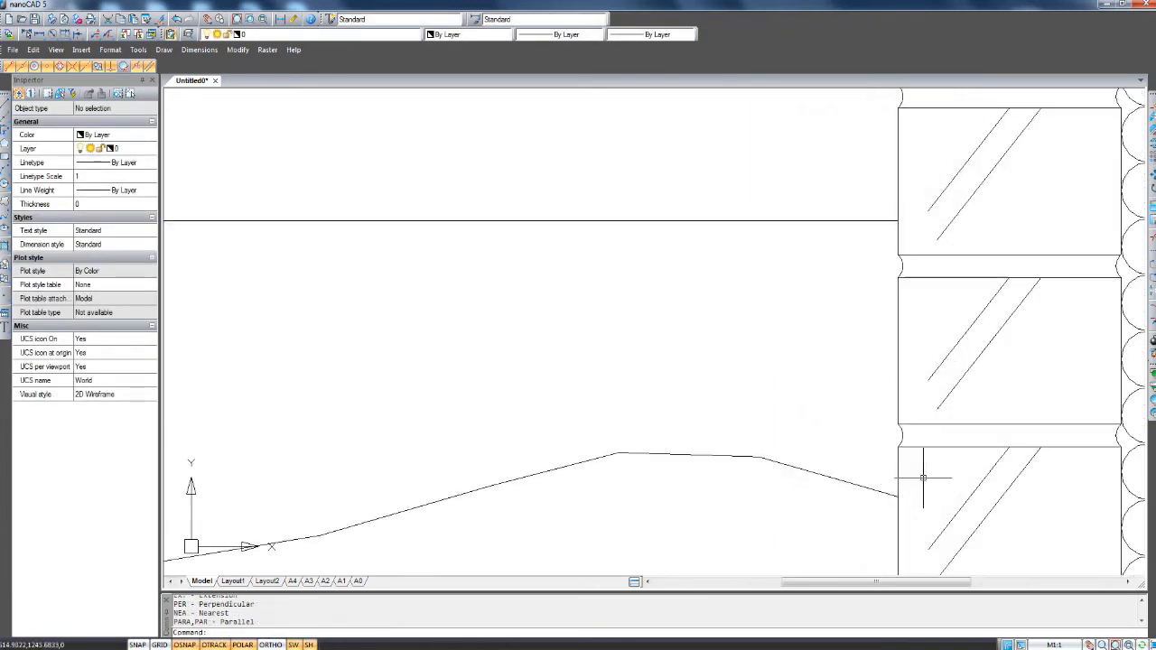
pyautogui.moveTo(890, 459); pyautogui.dragTo(870, 452, button='middle')
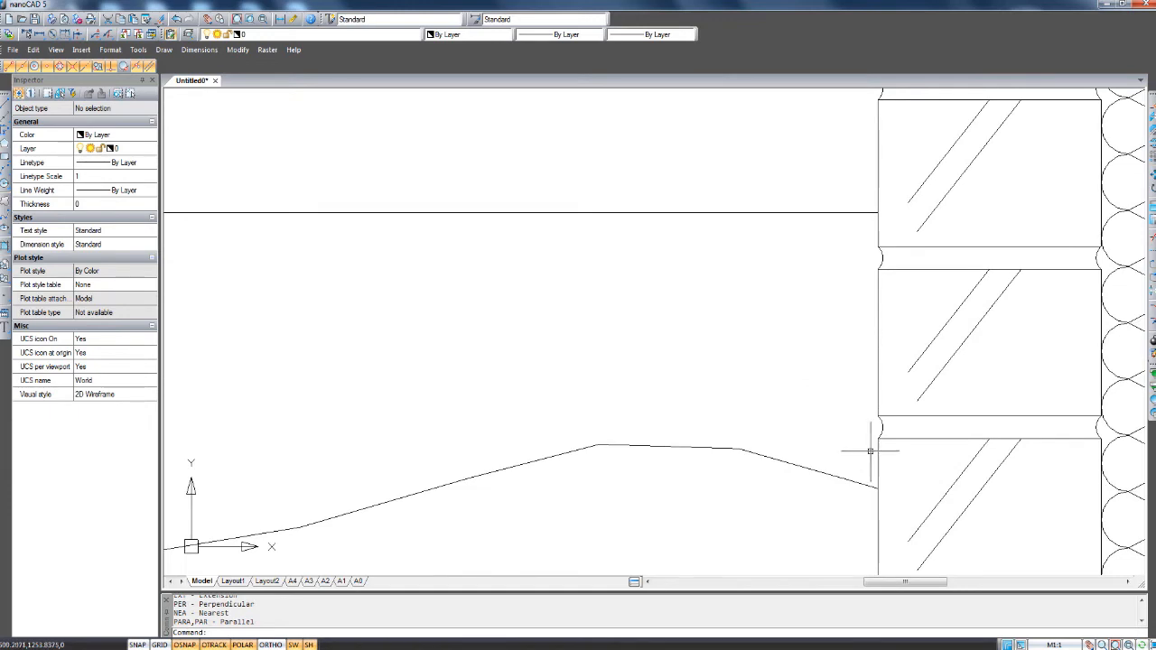
# Start a new hatch and choose the predefined EARTH pattern for it.
pyautogui.scroll(-5, 872, 446)
pyautogui.moveTo(711, 430); pyautogui.dragTo(708, 428, button='middle')
pyautogui.press('Escape')
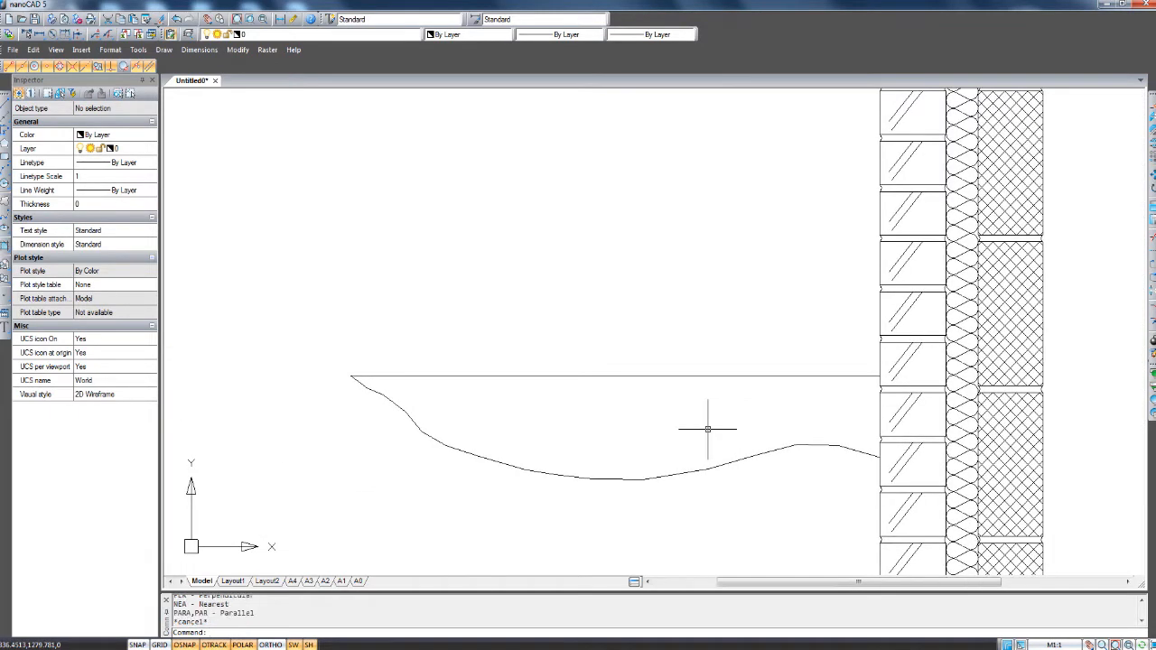
pyautogui.write('hat')
pyautogui.press('Down')
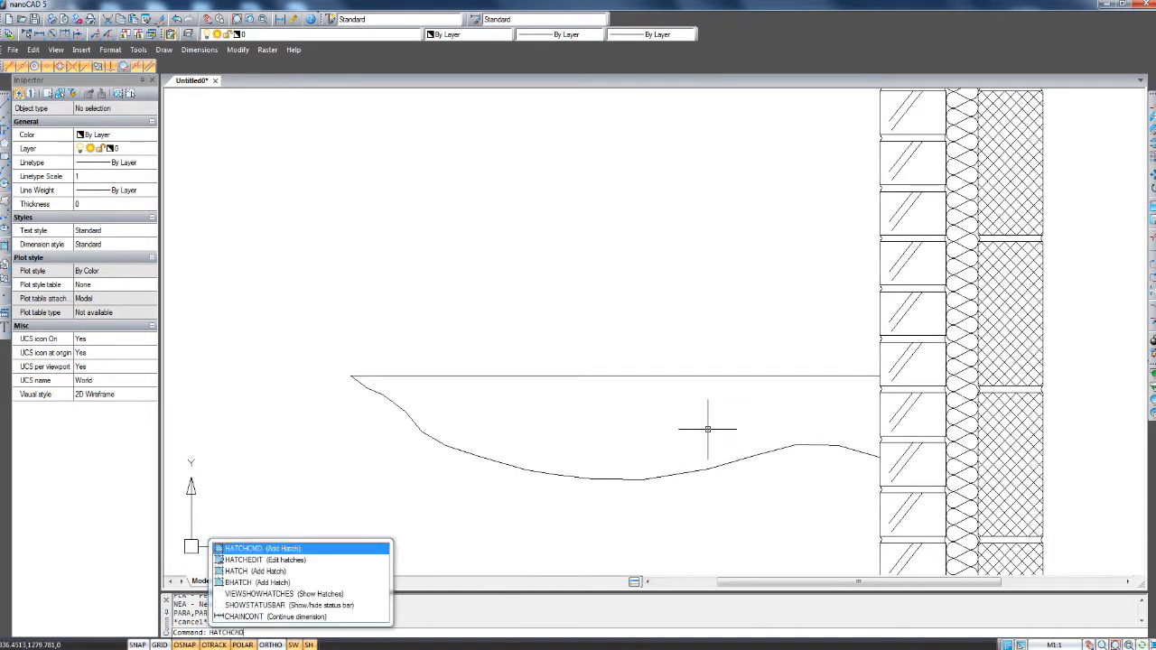
pyautogui.press('Return')
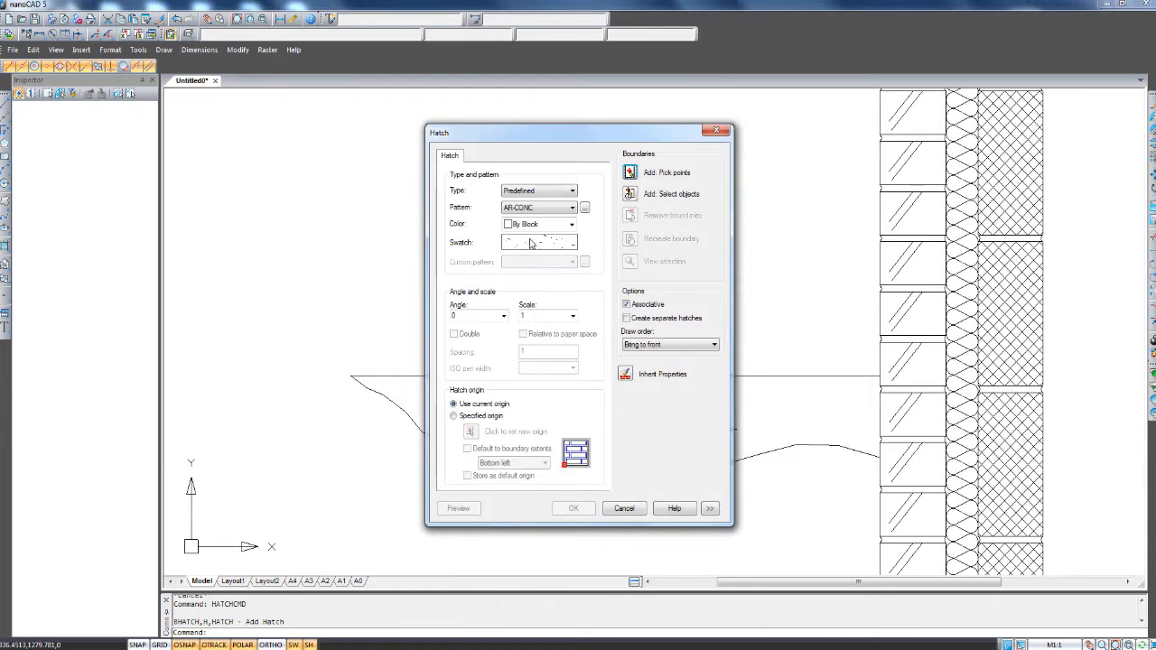
pyautogui.click(532, 242)
pyautogui.click(604, 392)
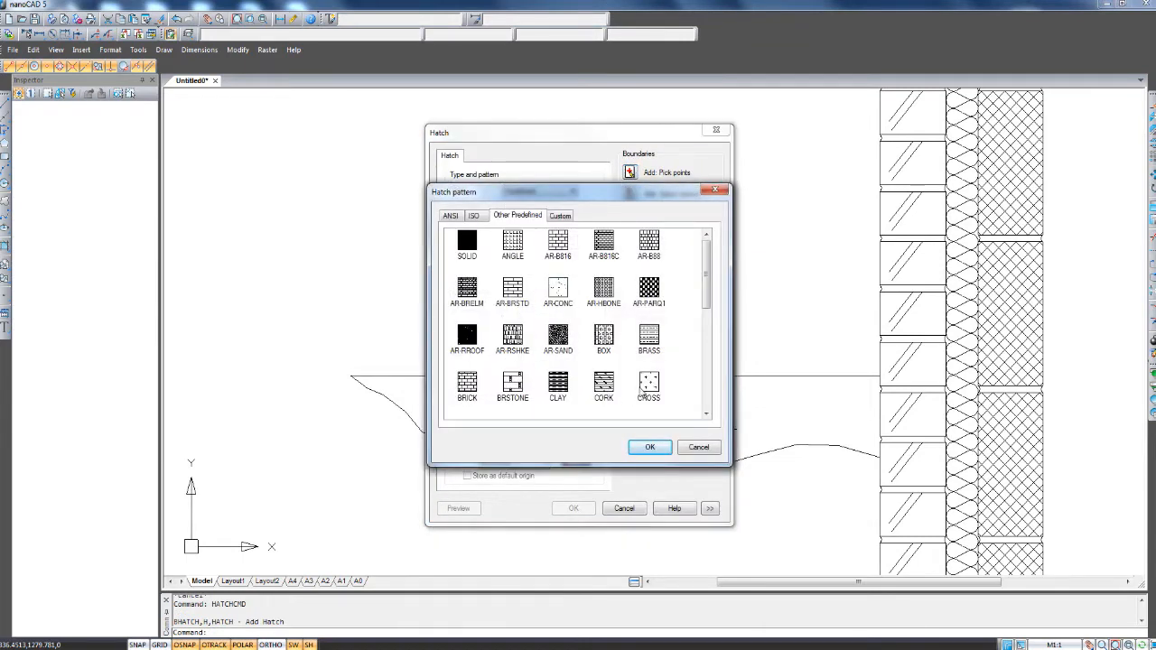
pyautogui.click(706, 414)
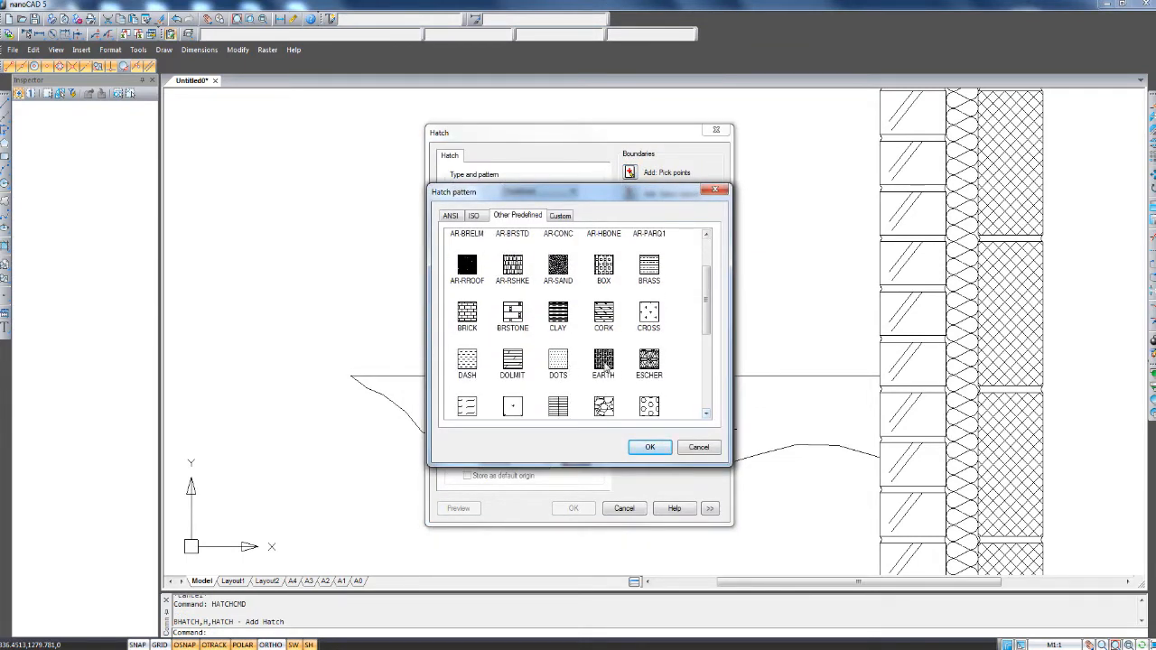
pyautogui.click(605, 366)
pyautogui.click(650, 447)
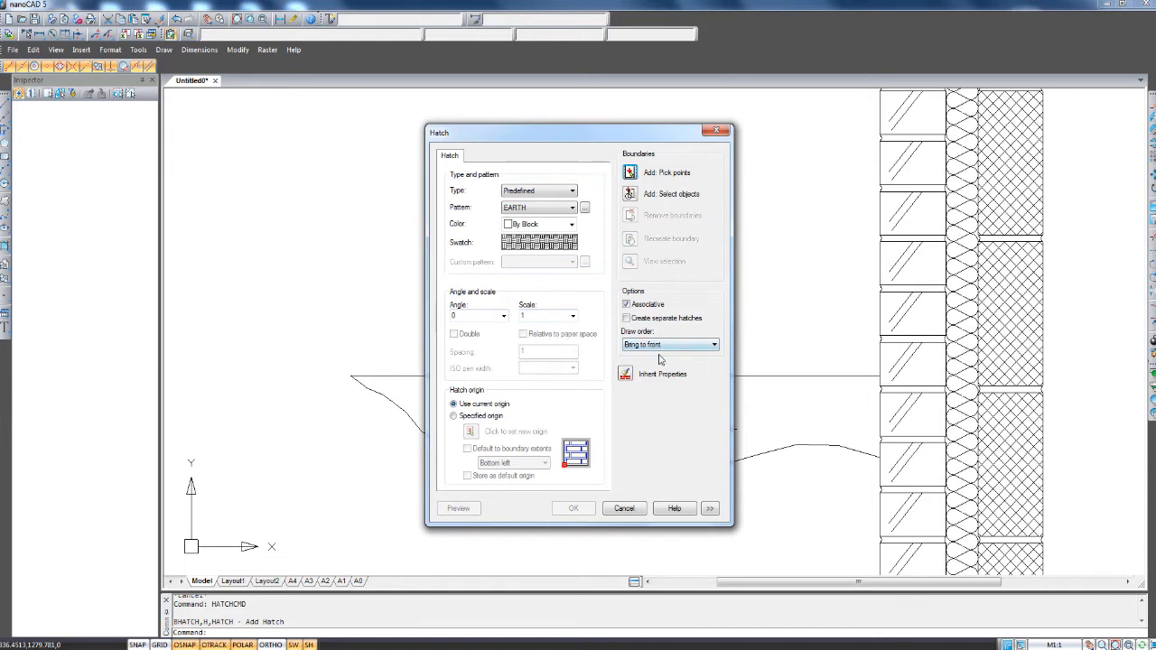
# Apply the EARTH hatch to the closed region between the horizontal line and the irregular outline beside the window column.
pyautogui.click(630, 173)
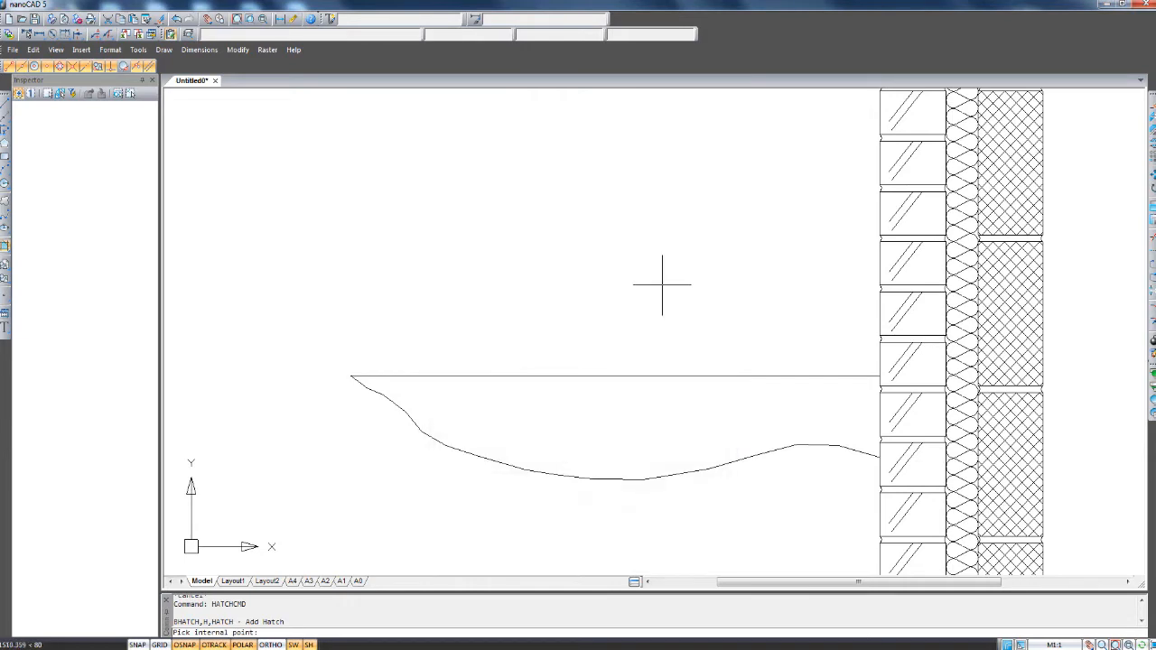
pyautogui.click(643, 410)
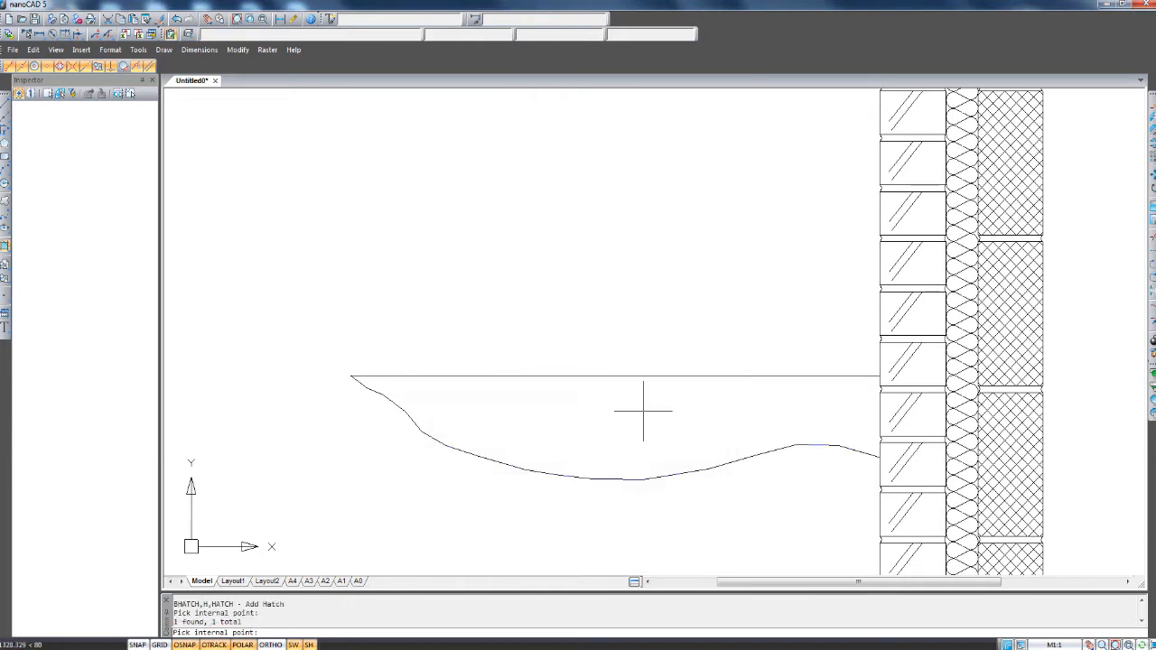
pyautogui.press('Return')
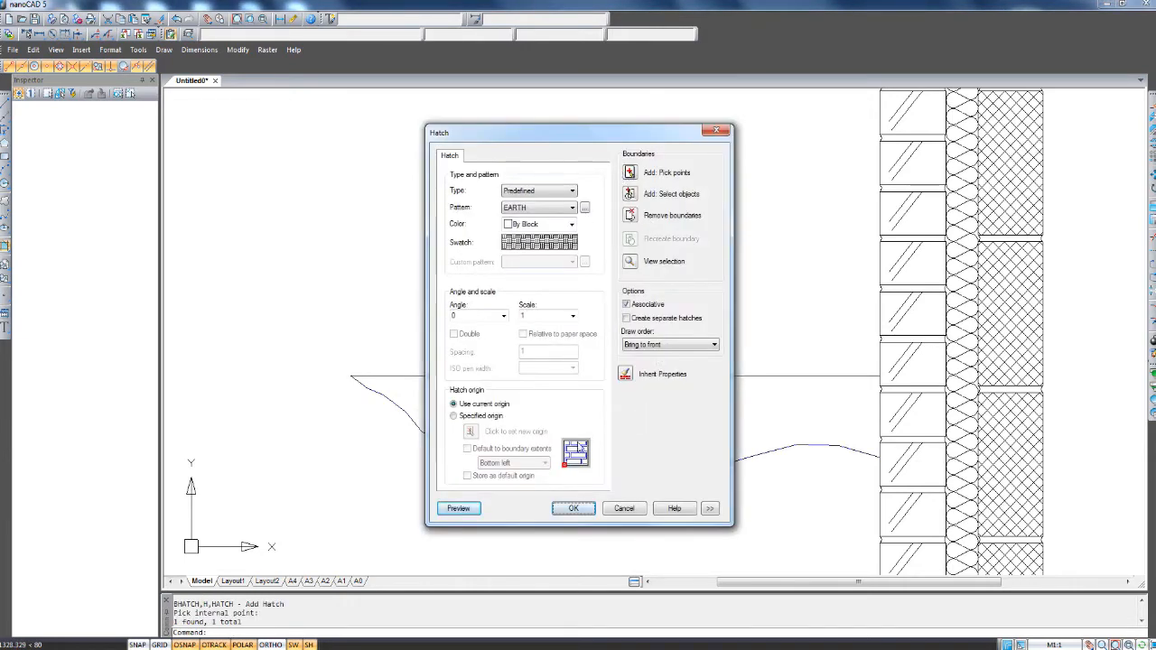
pyautogui.click(575, 508)
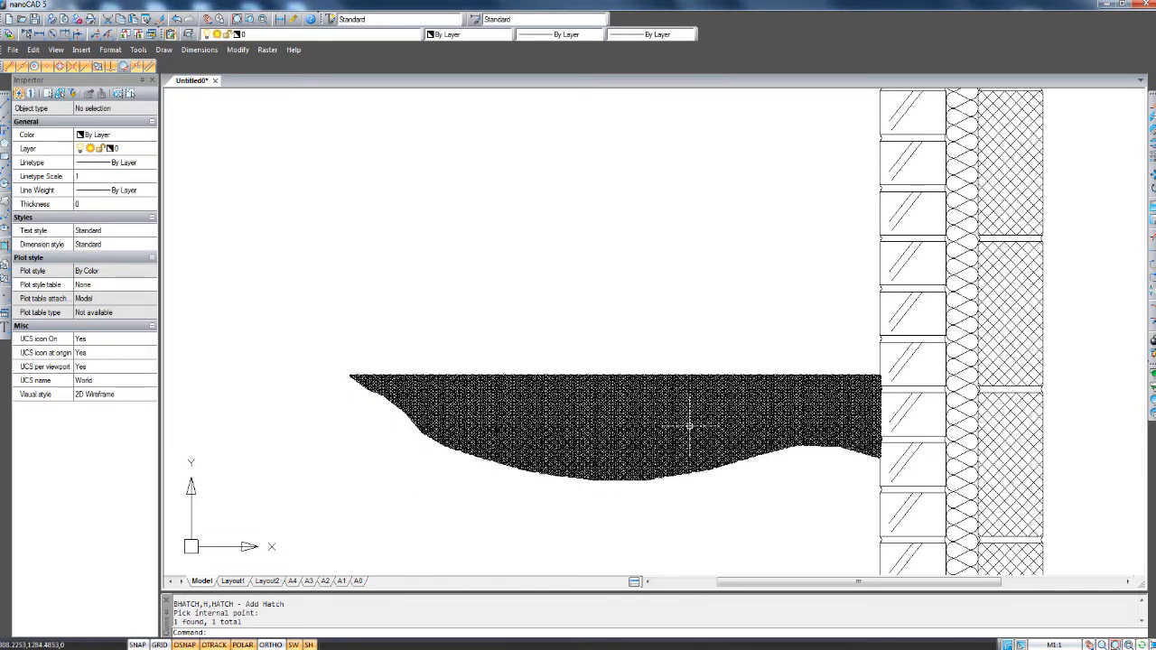
# Set the scale of the EARTH hatch beside the window column to 5.
pyautogui.scroll(2, 700, 422)
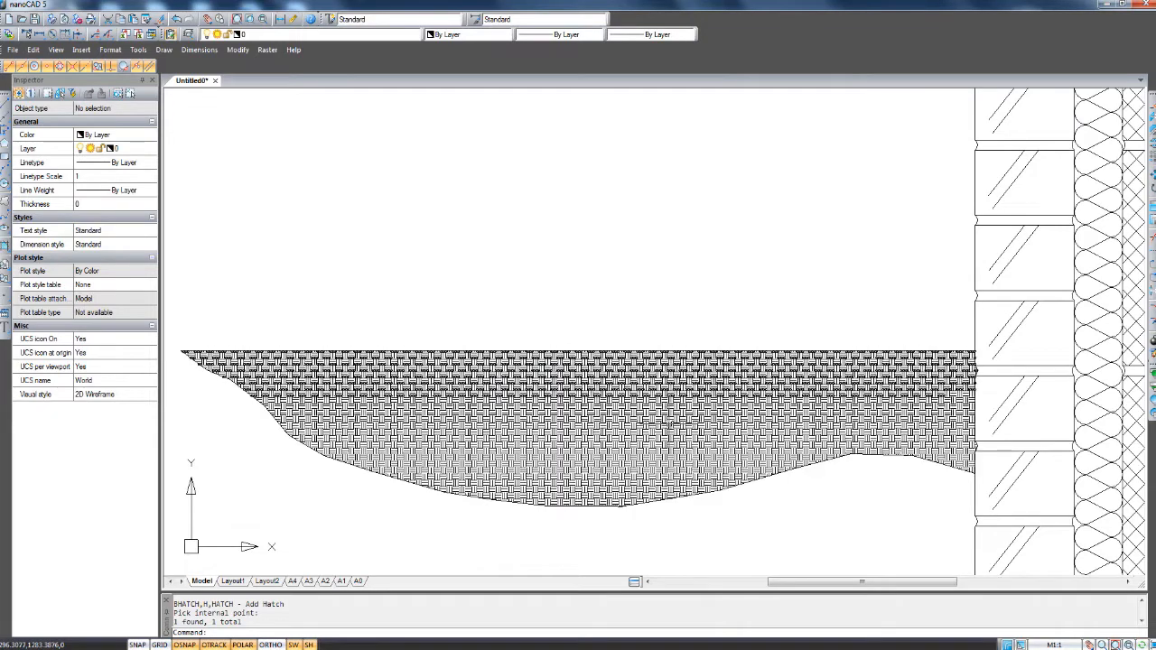
pyautogui.click(692, 433)
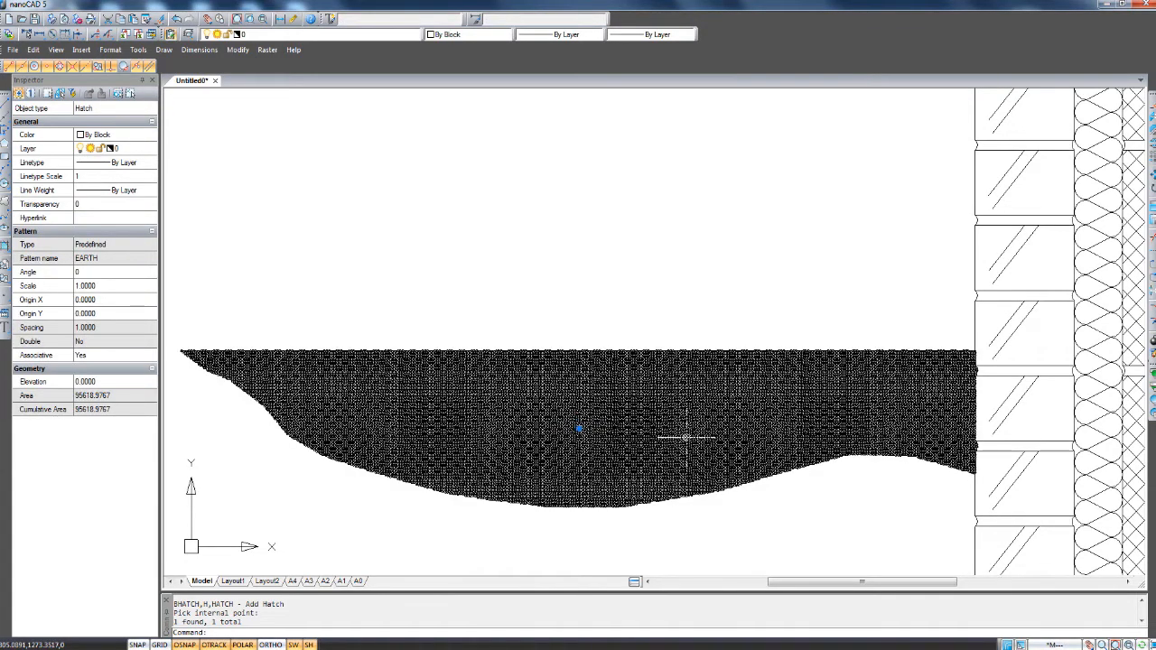
pyautogui.rightClick(685, 434)
pyautogui.click(751, 186)
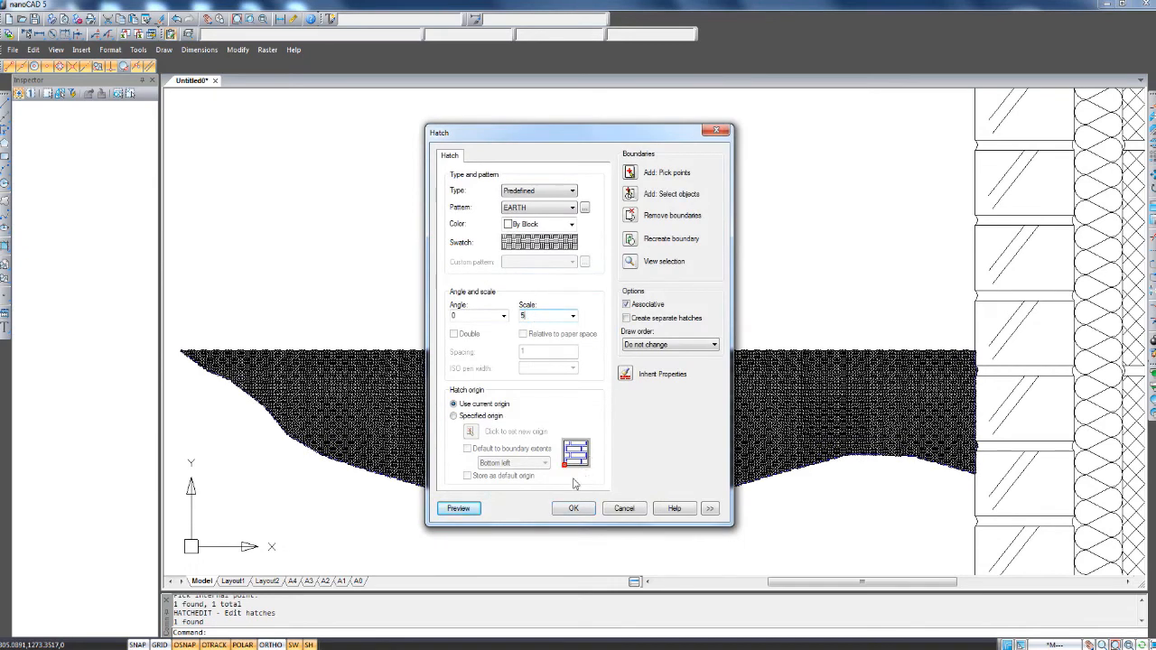
pyautogui.click(573, 509)
# Erase the irregular outline segments below the earth hatch with a window selection that stops short of the window column.
pyautogui.scroll(-3, 573, 505)
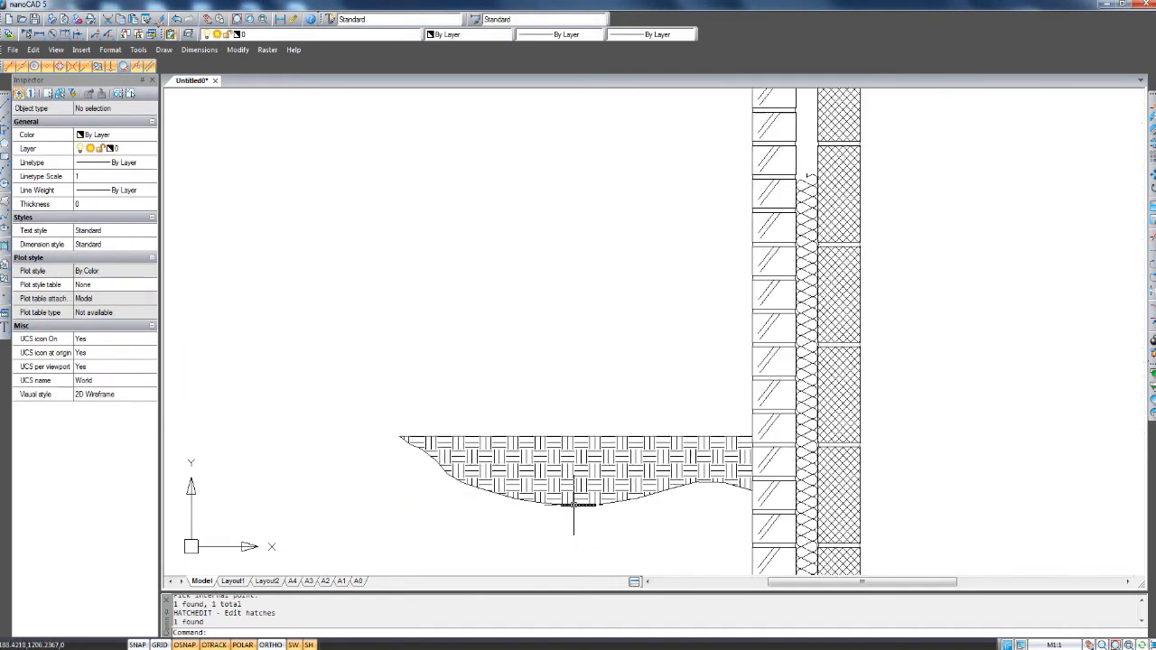
pyautogui.moveTo(573, 508); pyautogui.dragTo(505, 436, button='middle')
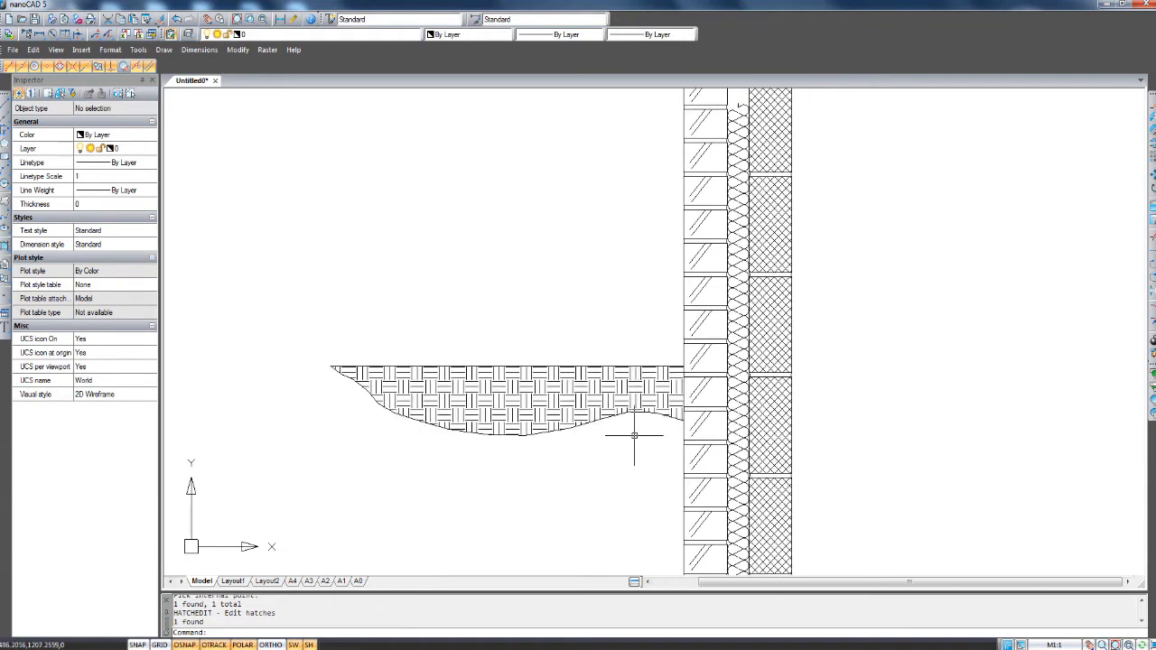
pyautogui.scroll(2, 584, 433)
pyautogui.scroll(4, 276, 433)
pyautogui.scroll(-4, 371, 428)
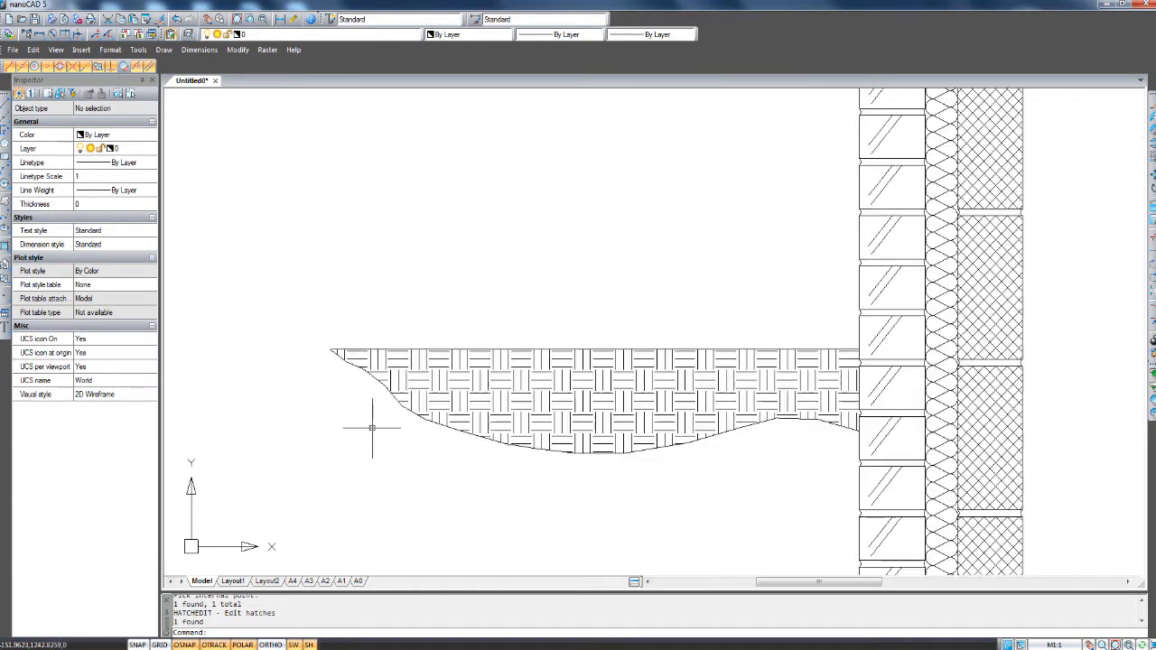
pyautogui.moveTo(371, 428); pyautogui.dragTo(349, 420, button='middle')
pyautogui.click(260, 480)
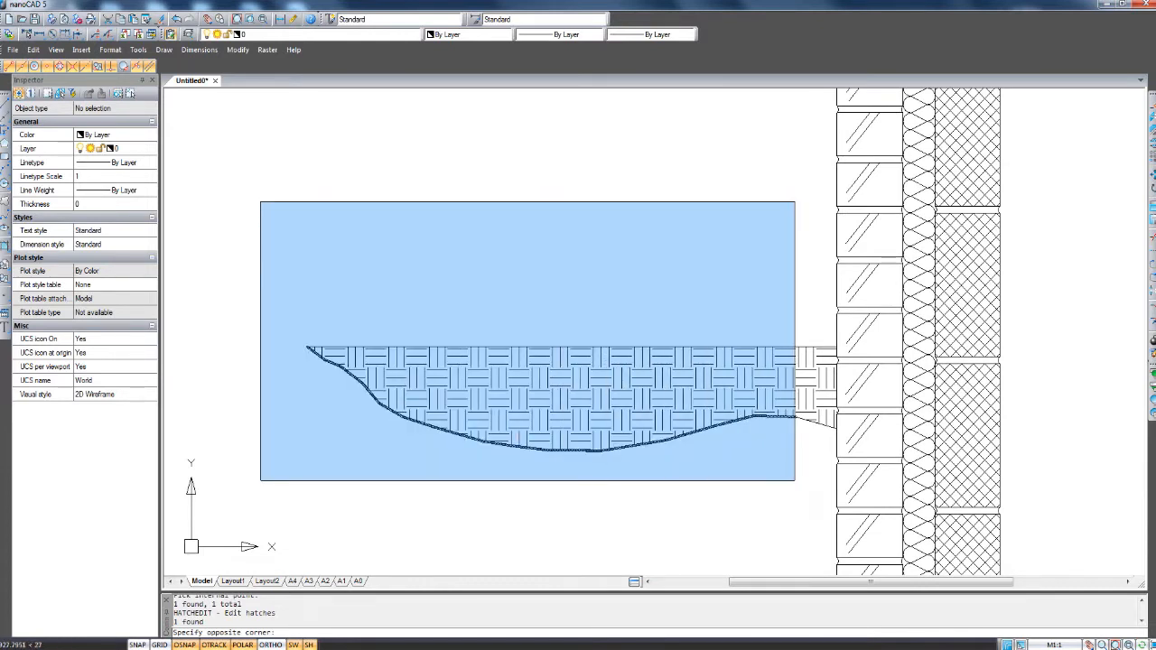
pyautogui.click(795, 202)
pyautogui.write('e')
pyautogui.press('Return')
# Delete the two remaining outline segments below the earth hatch, next to the window column.
pyautogui.scroll(3, 794, 250)
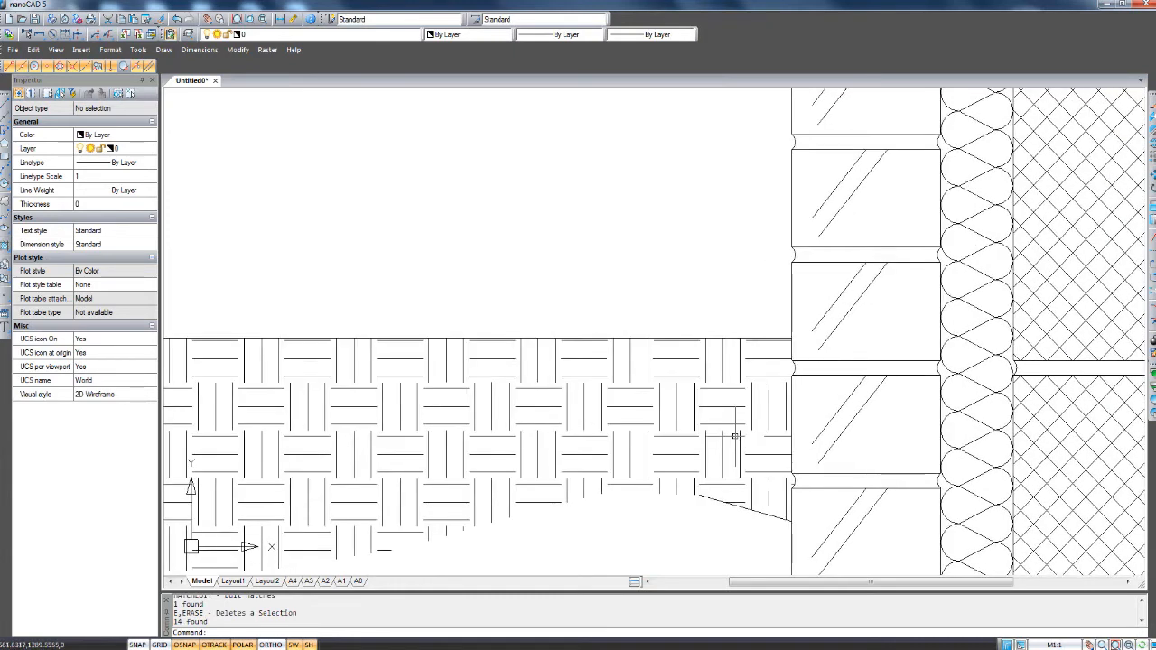
pyautogui.click(694, 490)
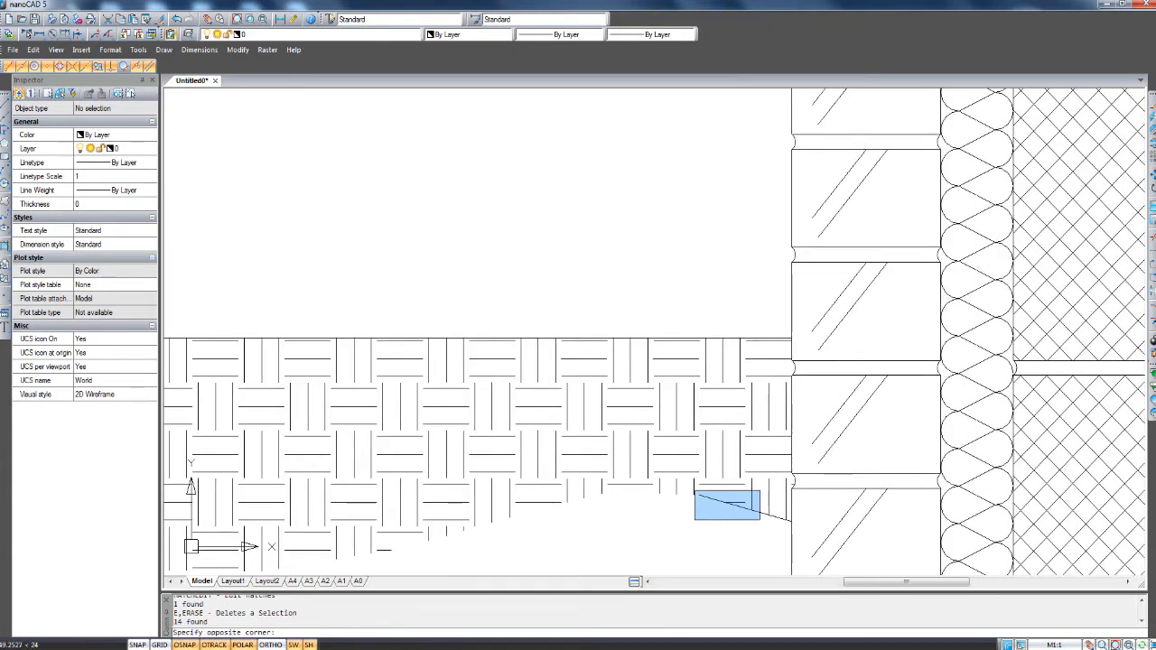
pyautogui.click(760, 519)
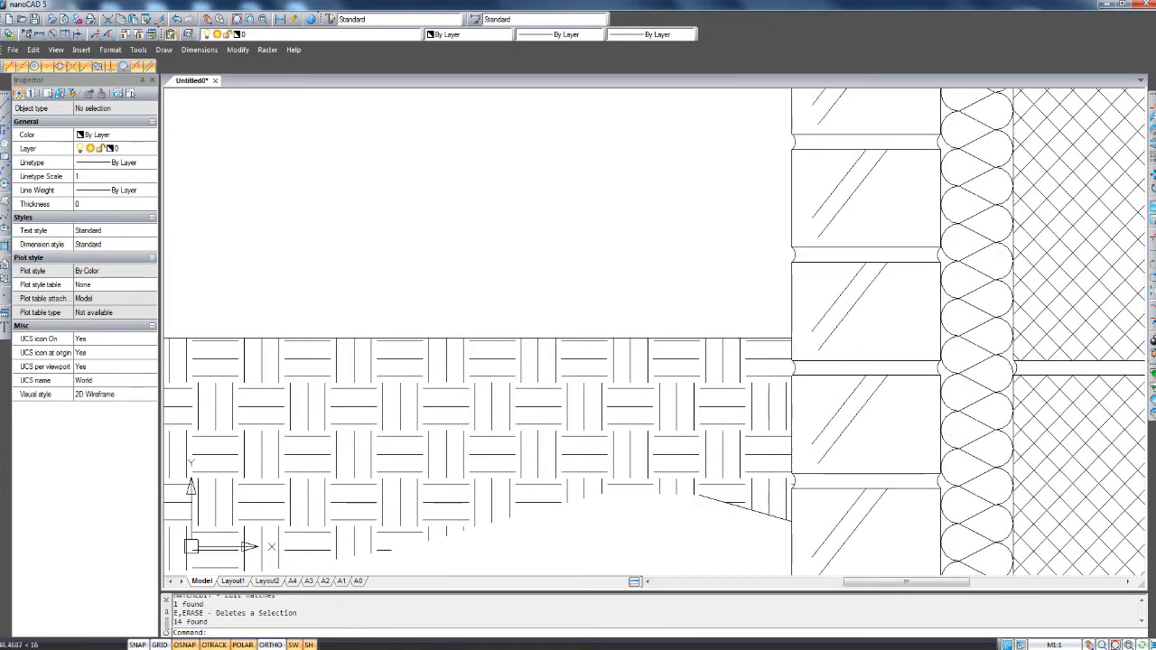
pyautogui.click(758, 513)
pyautogui.press('Delete')
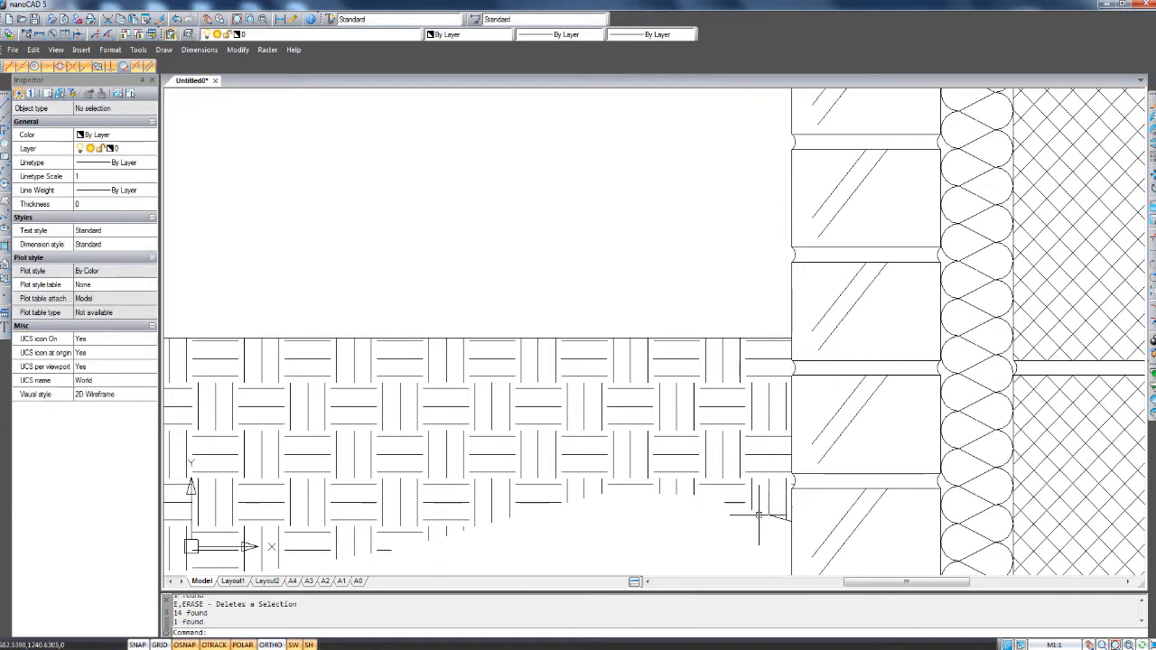
pyautogui.scroll(5, 758, 515)
pyautogui.click(778, 504)
pyautogui.press('Delete')
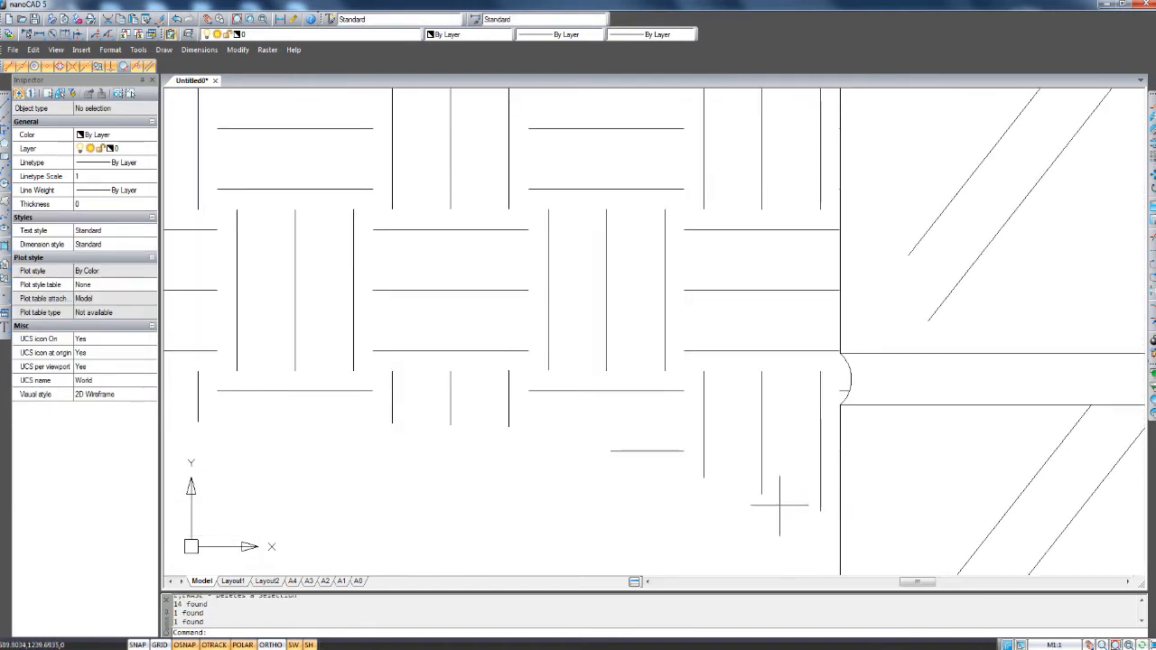
# Select the earth hatch and stretch its lowest boundary edge straight up by about 43 units.
pyautogui.scroll(-6, 779, 505)
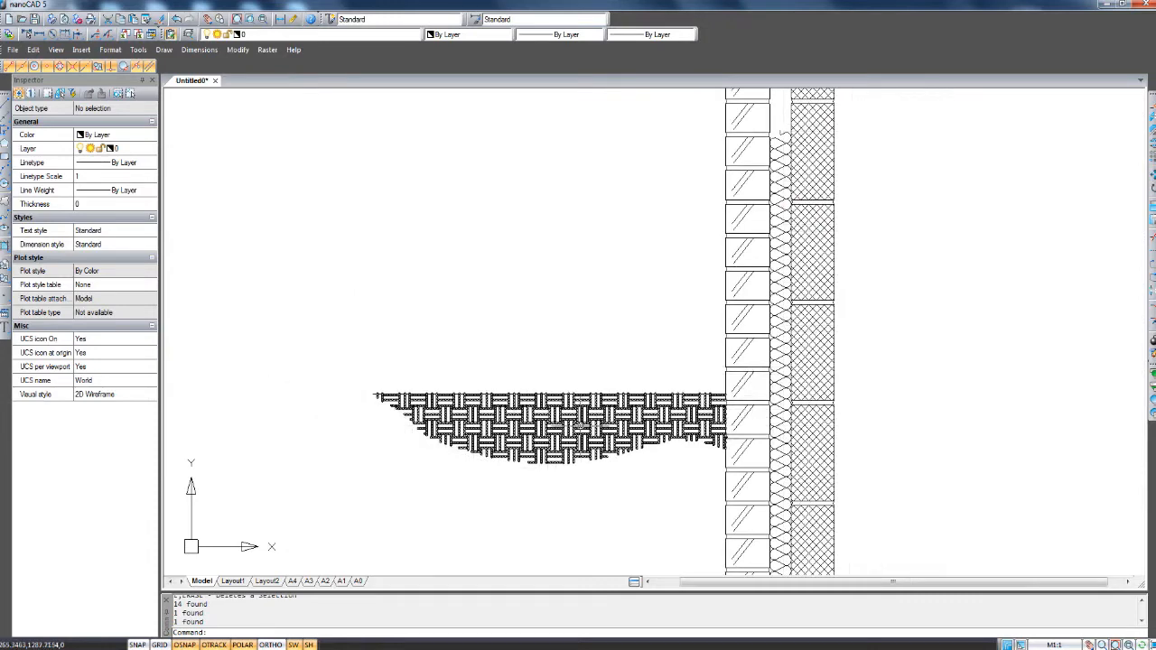
pyautogui.click(580, 422)
pyautogui.scroll(2, 555, 460)
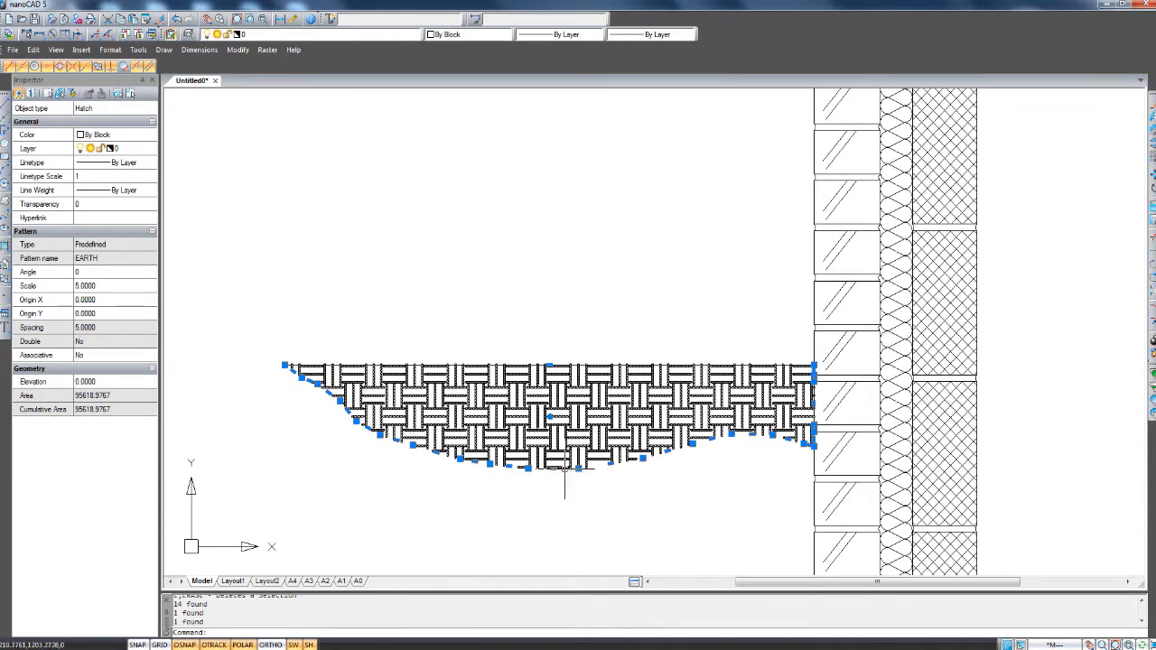
pyautogui.click(552, 470)
pyautogui.click(557, 440)
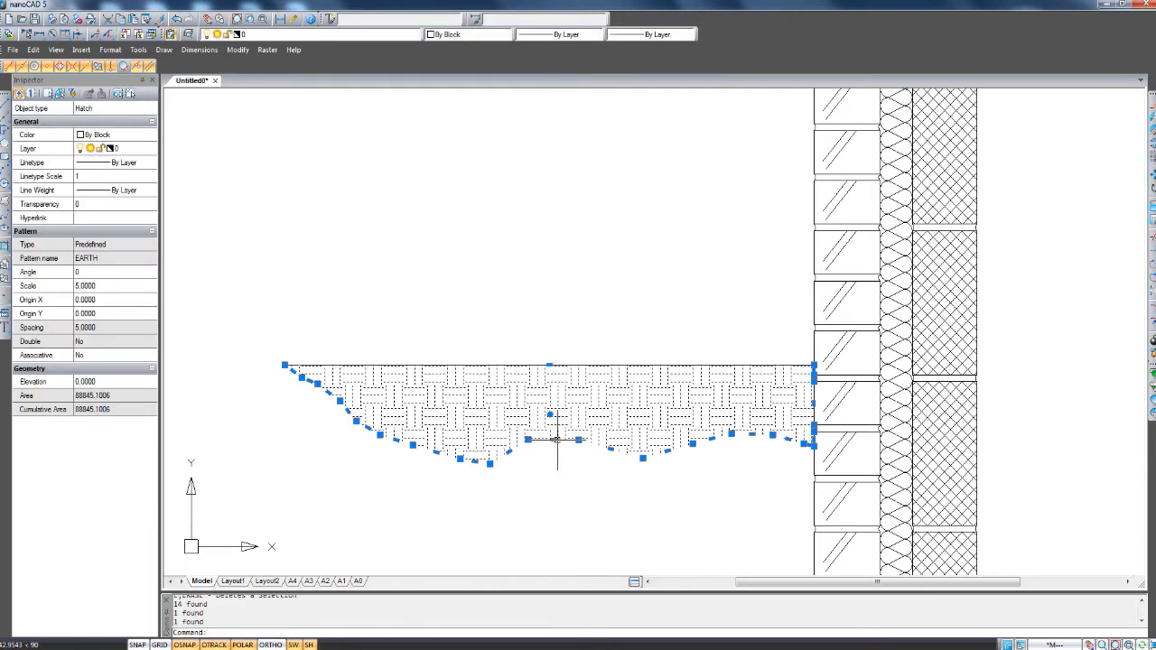
# Raise the two low hatch vertices left of the stretched edge and the one to its right to even out the bottom, and deselect the hatch.
pyautogui.click(489, 463)
pyautogui.click(482, 441)
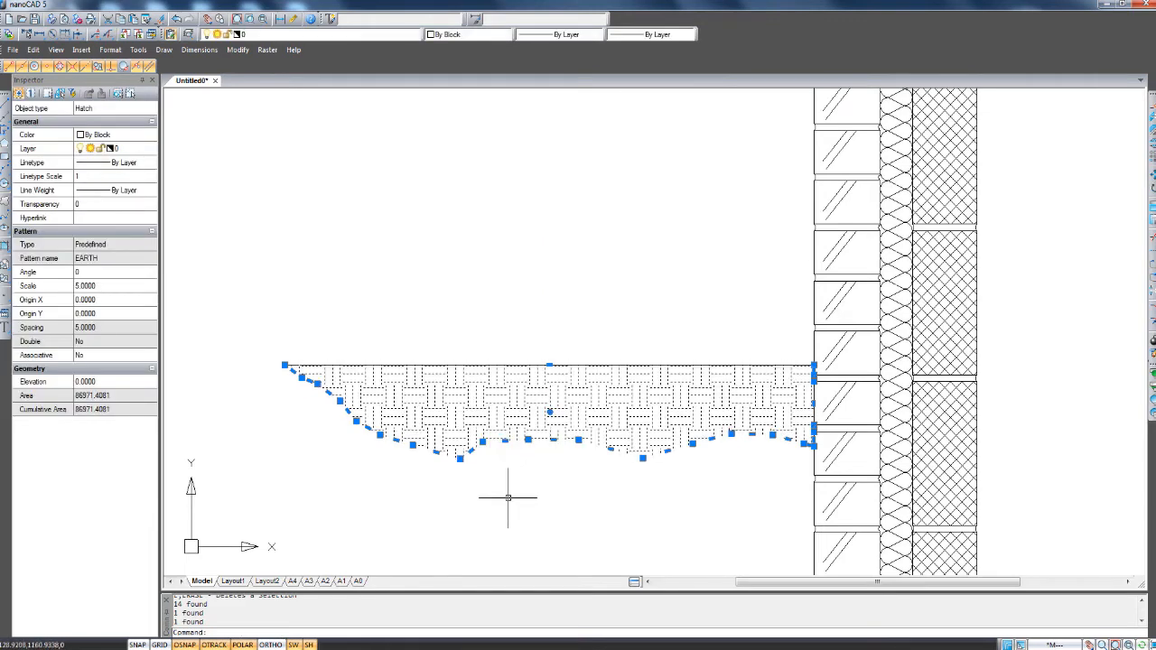
pyautogui.click(459, 456)
pyautogui.click(454, 439)
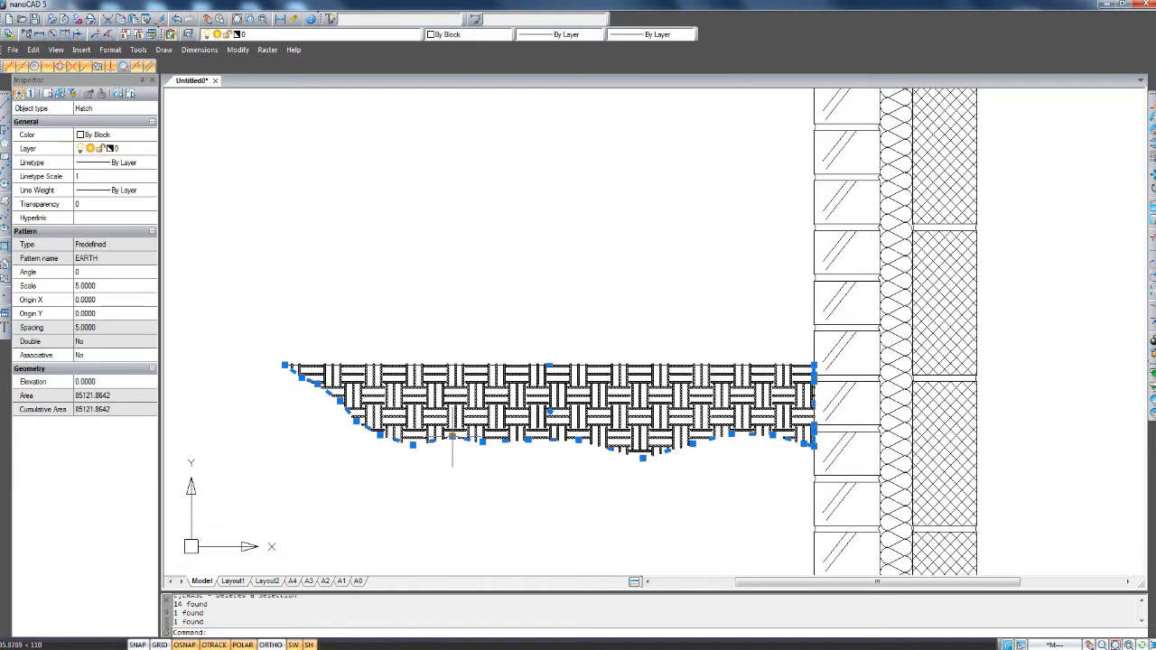
pyautogui.click(642, 458)
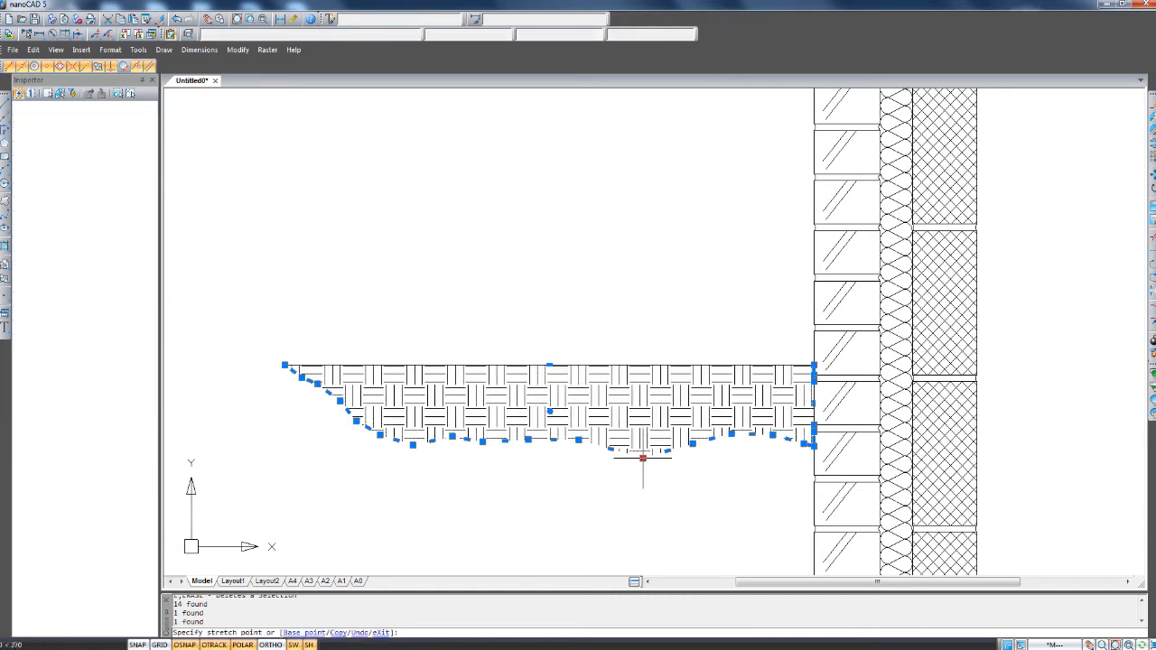
pyautogui.click(642, 445)
pyautogui.moveTo(641, 488); pyautogui.dragTo(635, 483, button='middle')
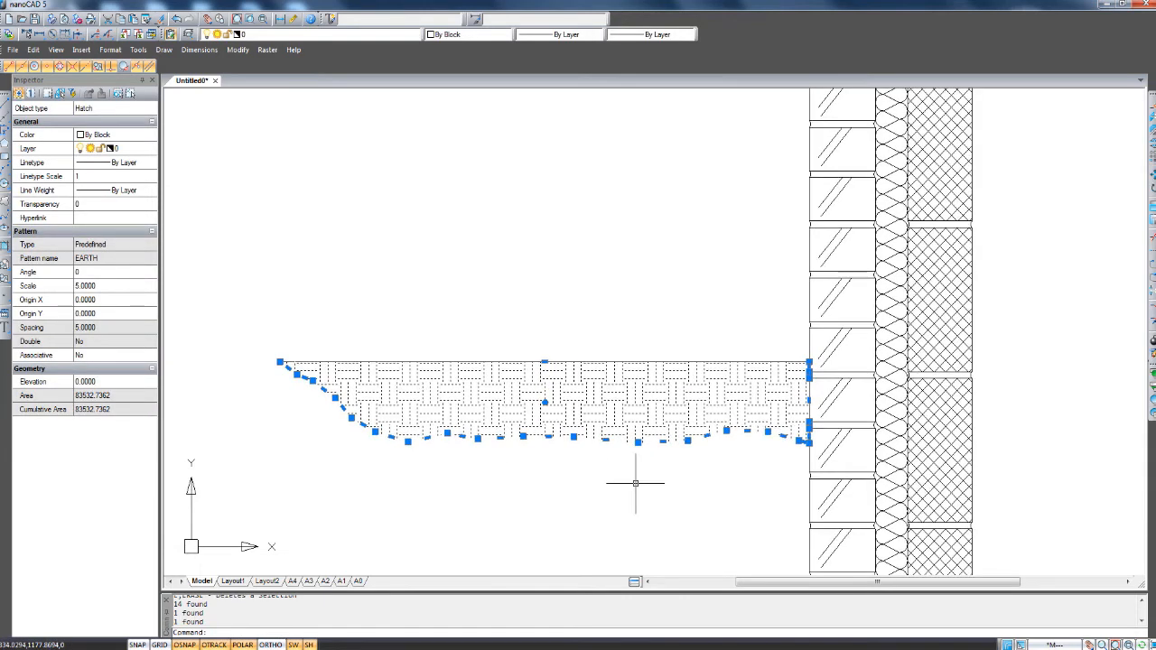
pyautogui.press('Escape')
pyautogui.scroll(-3, 634, 481)
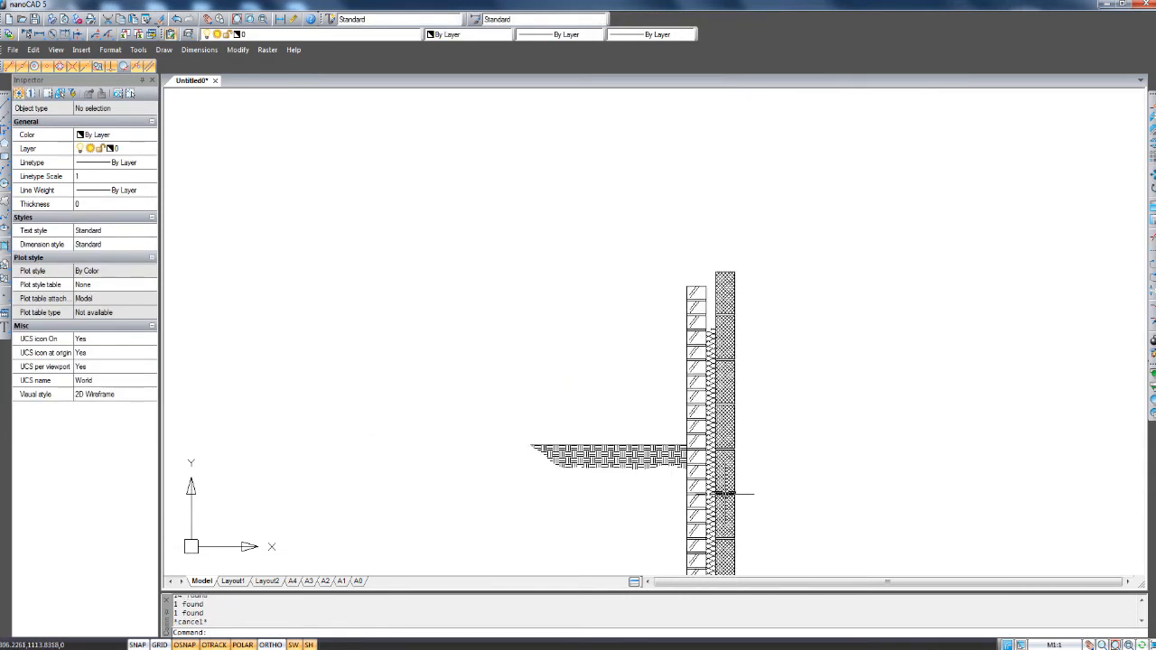
pyautogui.moveTo(709, 473); pyautogui.dragTo(655, 429, button='middle')
pyautogui.scroll(6, 652, 423)
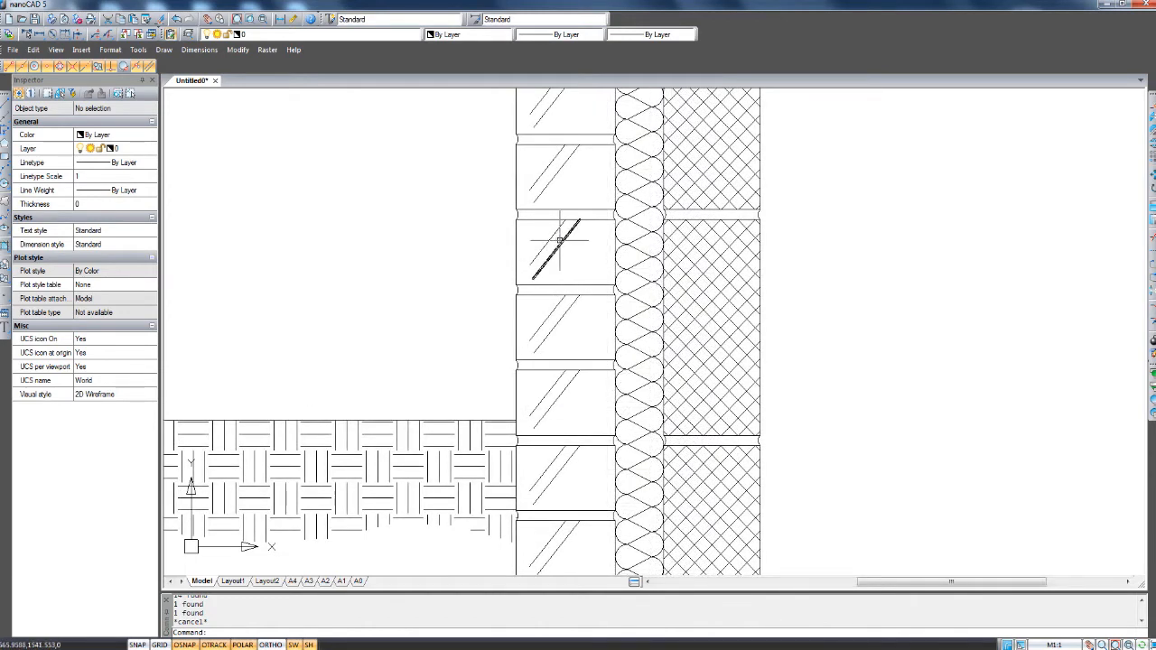
pyautogui.scroll(-2, 686, 239)
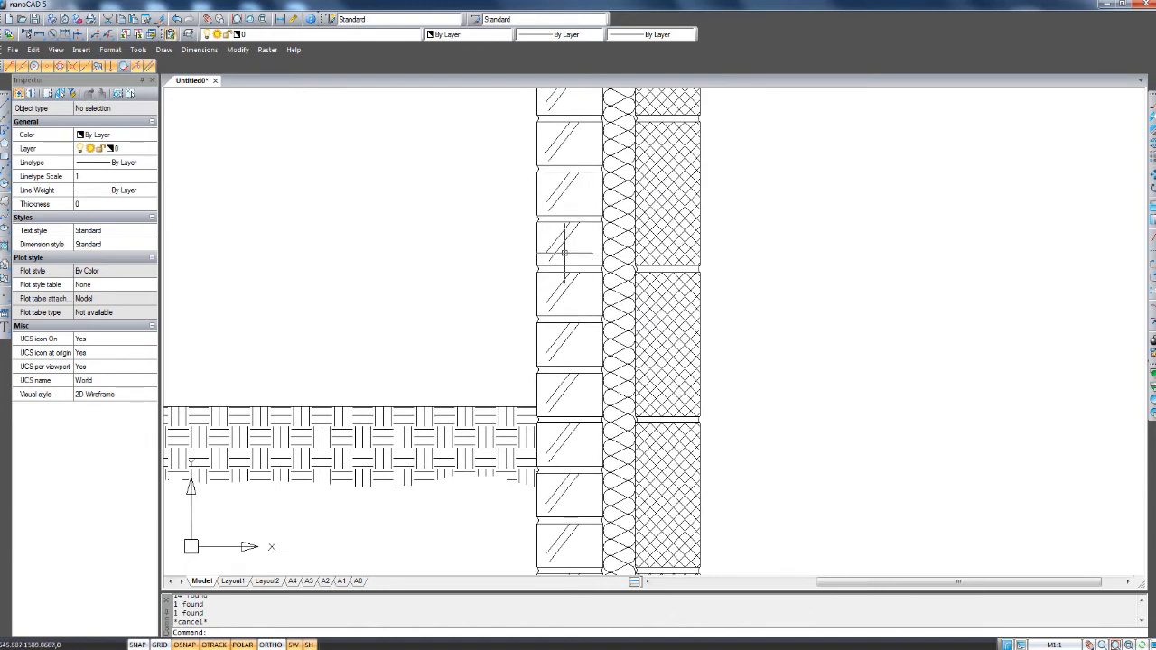
pyautogui.scroll(3, 537, 317)
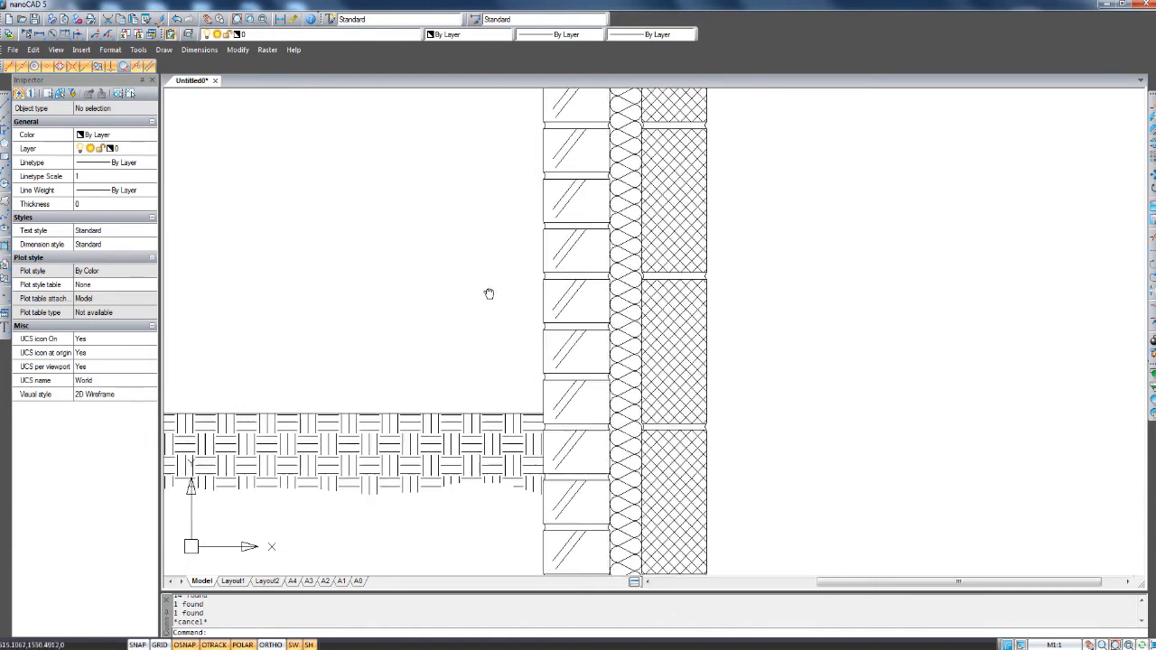
pyautogui.moveTo(531, 313); pyautogui.dragTo(527, 297, button='middle')
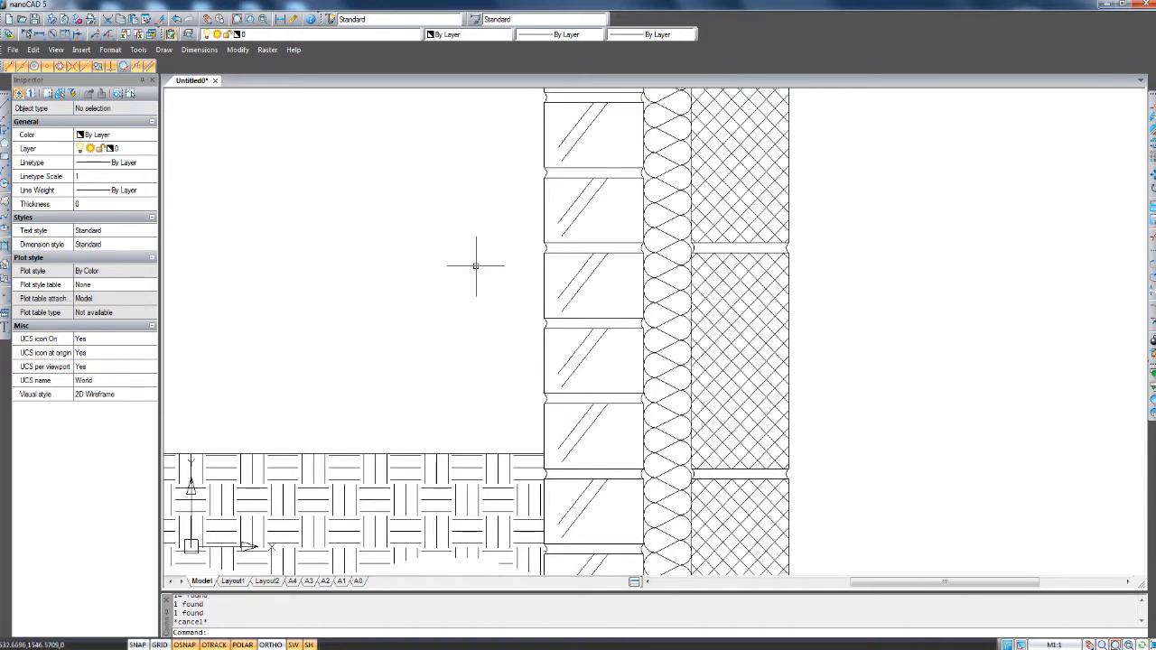
pyautogui.click(6, 106)
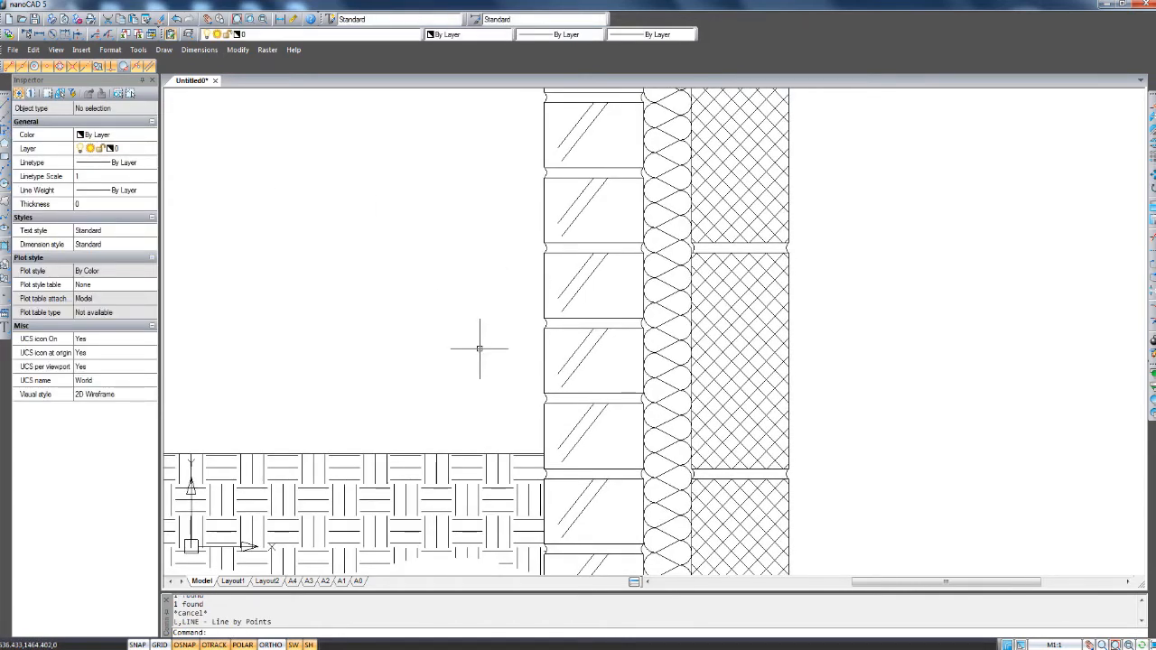
pyautogui.moveTo(503, 353); pyautogui.dragTo(515, 365, button='middle')
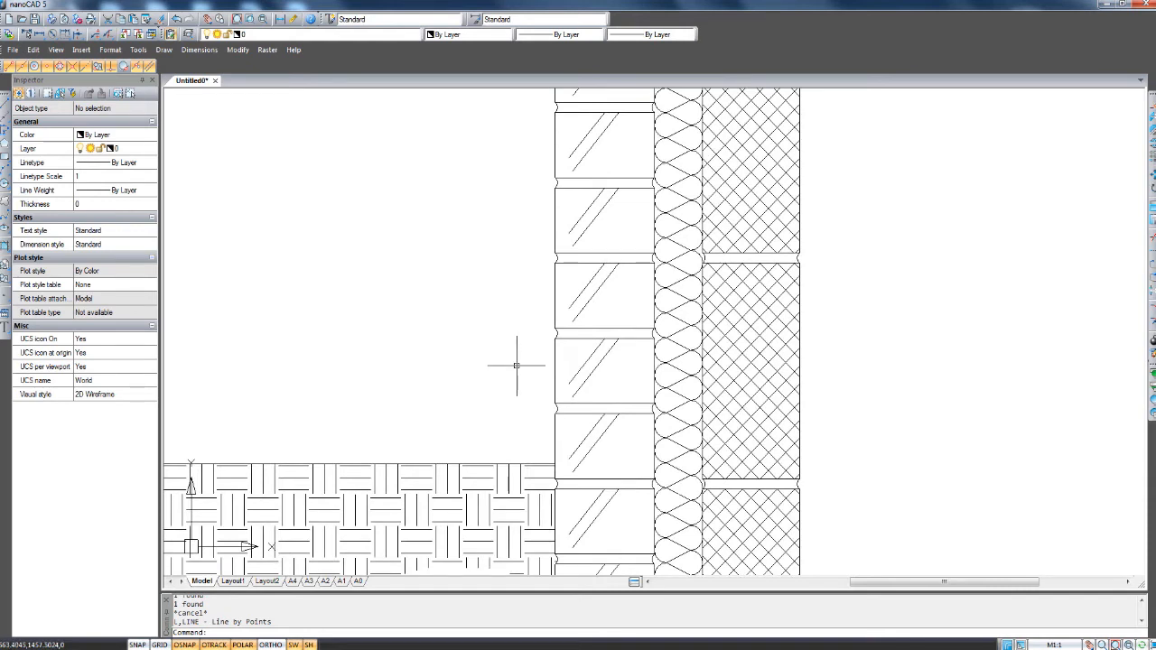
# Dimension the vertical distance from the ground line to the third joint above it in the window column, and delete the dimension.
pyautogui.write('dim')
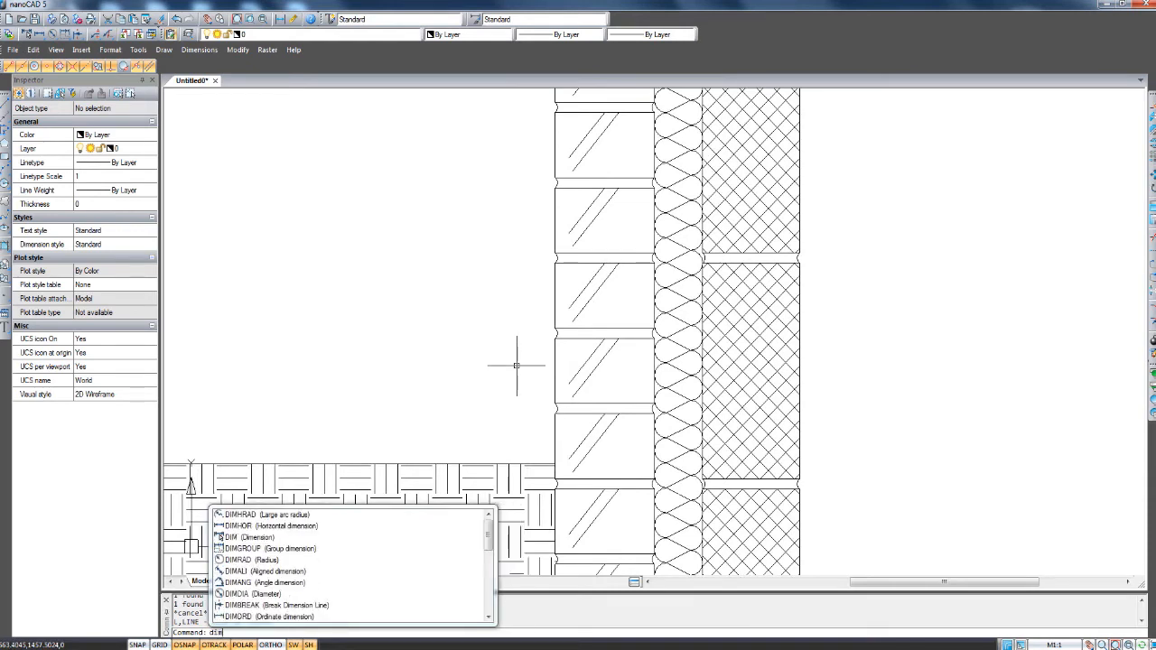
pyautogui.press('Return')
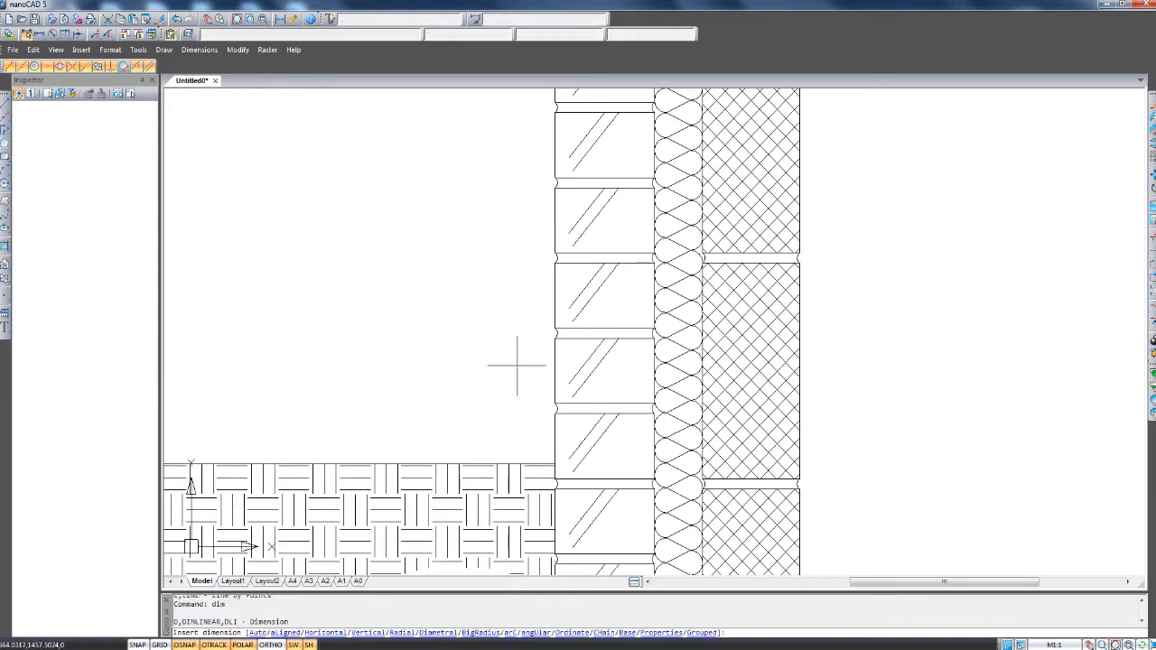
pyautogui.click(513, 463)
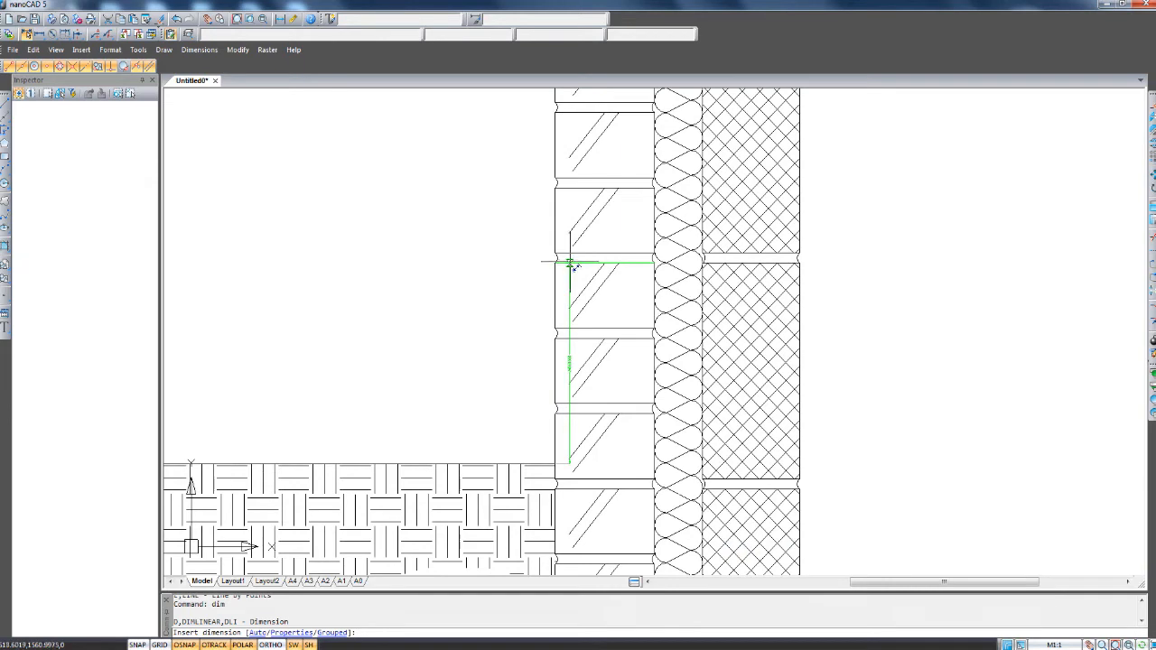
pyautogui.scroll(3, 541, 313)
pyautogui.scroll(5, 542, 314)
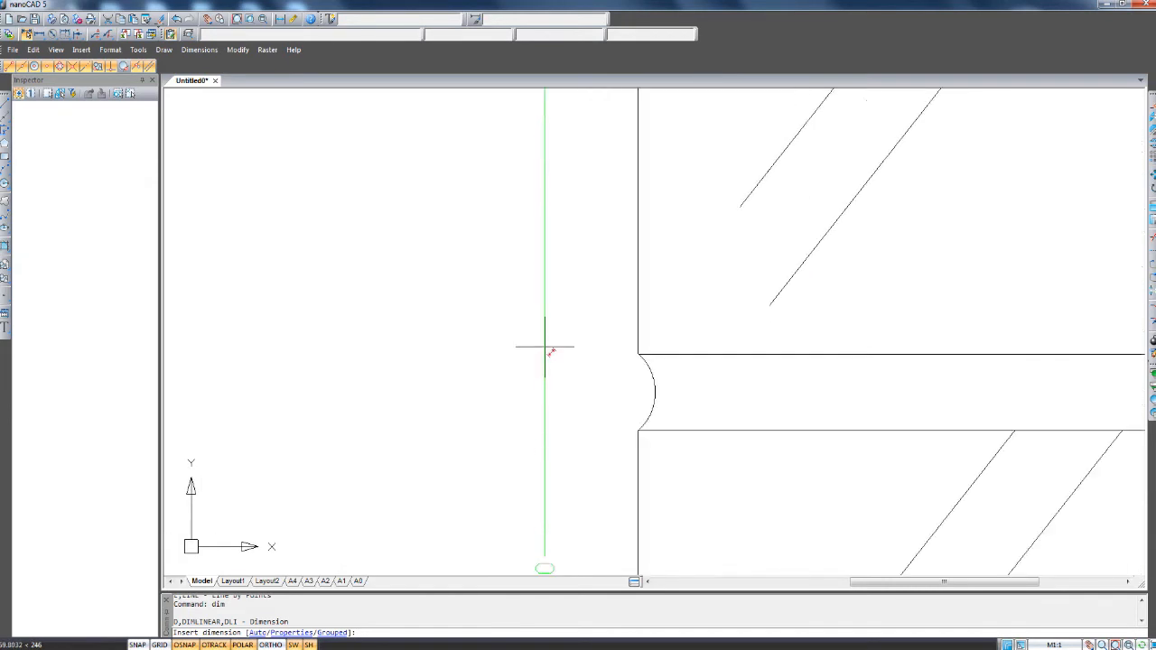
pyautogui.scroll(-3, 544, 343)
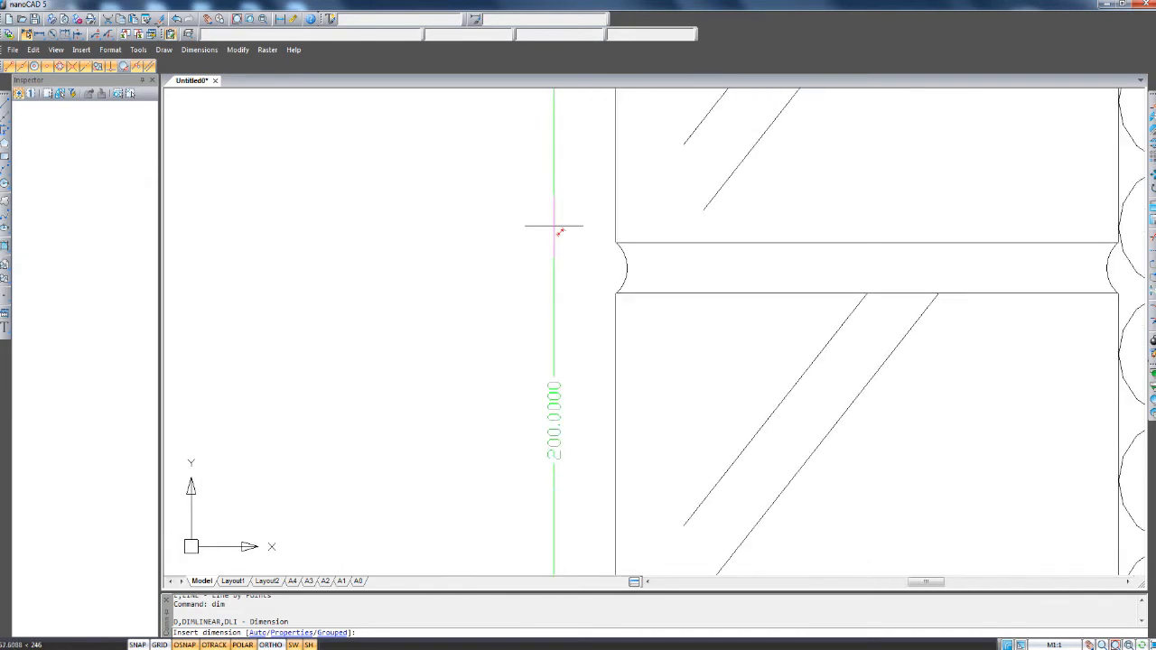
pyautogui.scroll(-5, 553, 226)
pyautogui.moveTo(554, 226); pyautogui.dragTo(557, 255, button='middle')
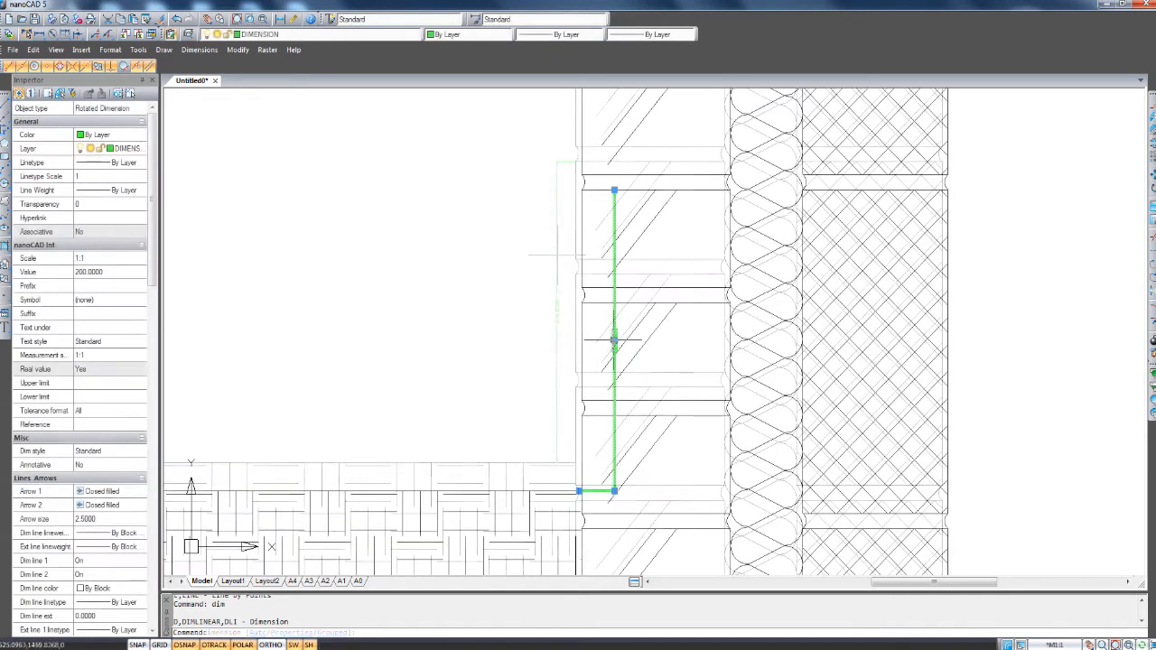
pyautogui.press('Delete')
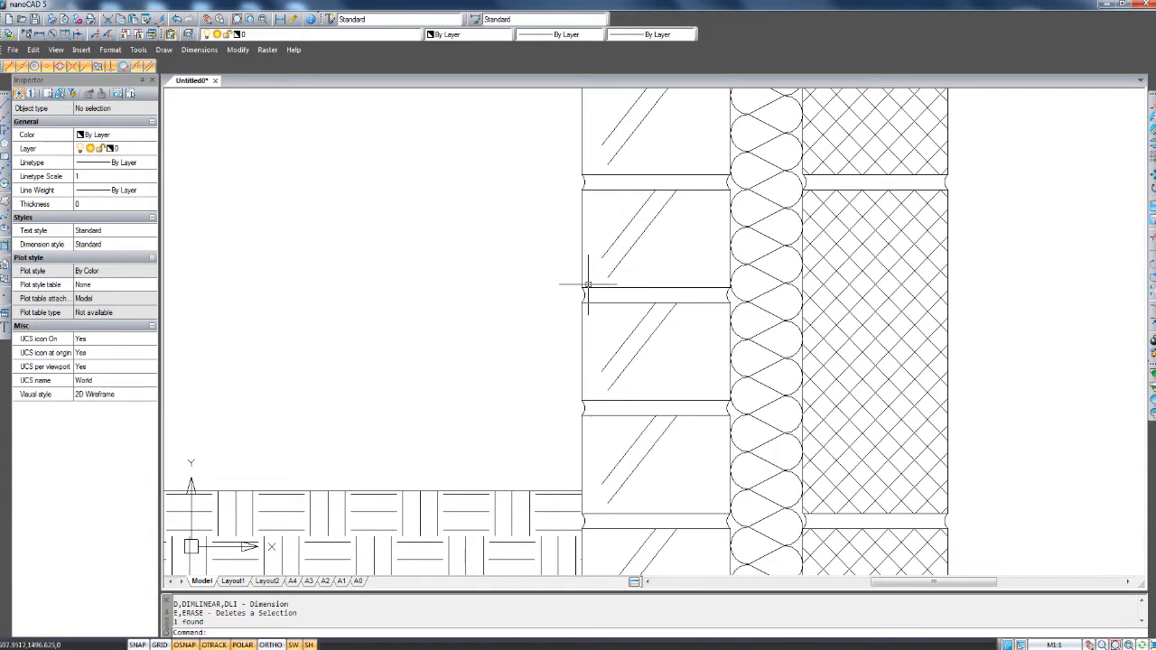
# Draw a horizontal line along the middle of the window column's third joint above ground, between the midpoints of its end arcs.
pyautogui.scroll(4, 587, 234)
pyautogui.write('l')
pyautogui.press('Return')
pyautogui.click(576, 178)
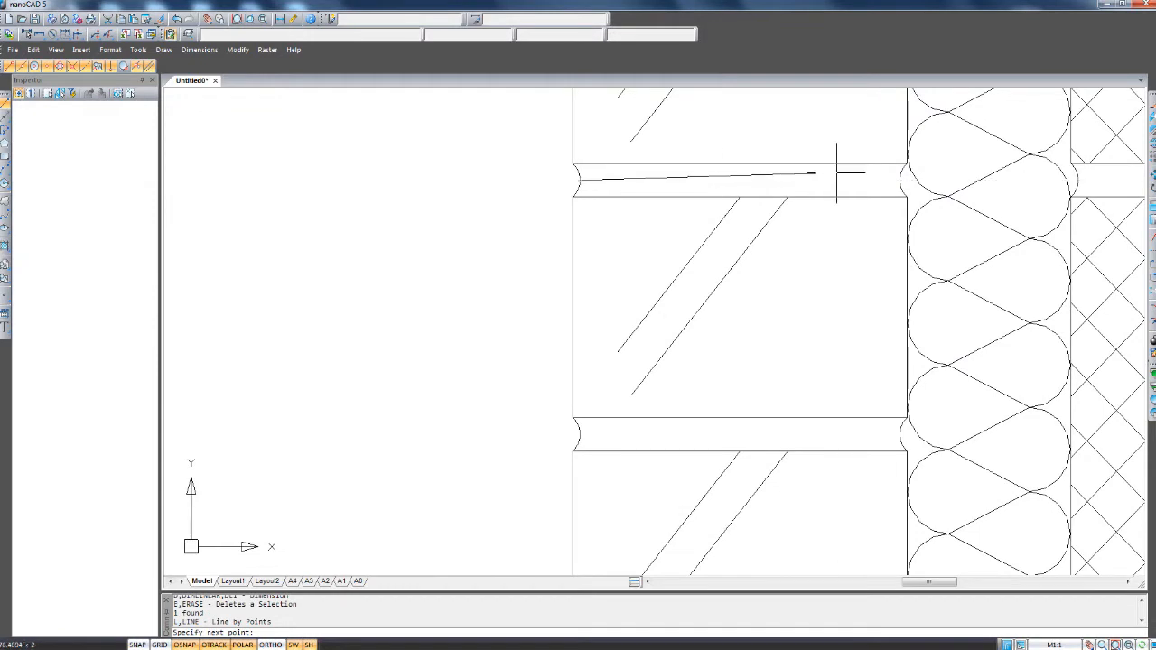
pyautogui.click(899, 180)
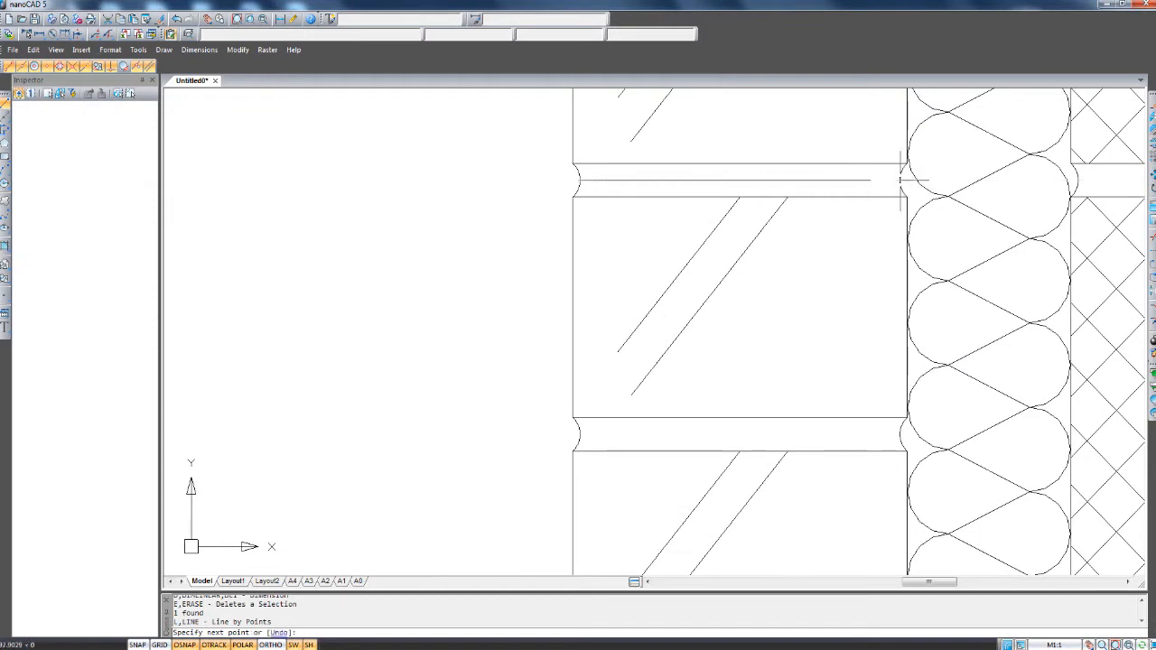
pyautogui.moveTo(898, 227); pyautogui.dragTo(613, 264, button='middle')
pyautogui.press('Escape')
pyautogui.moveTo(708, 229); pyautogui.dragTo(539, 220, button='middle')
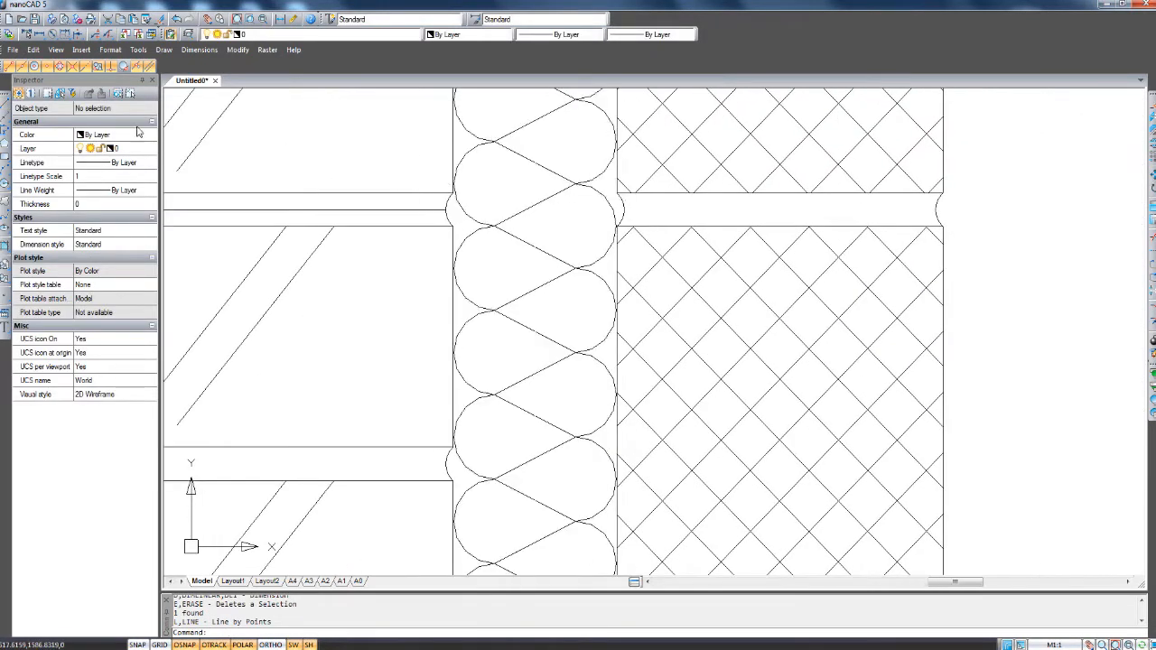
# Draw a matching horizontal centre line through the cross-hatched column's joint at the same level, from end arc to end arc.
pyautogui.click(5, 105)
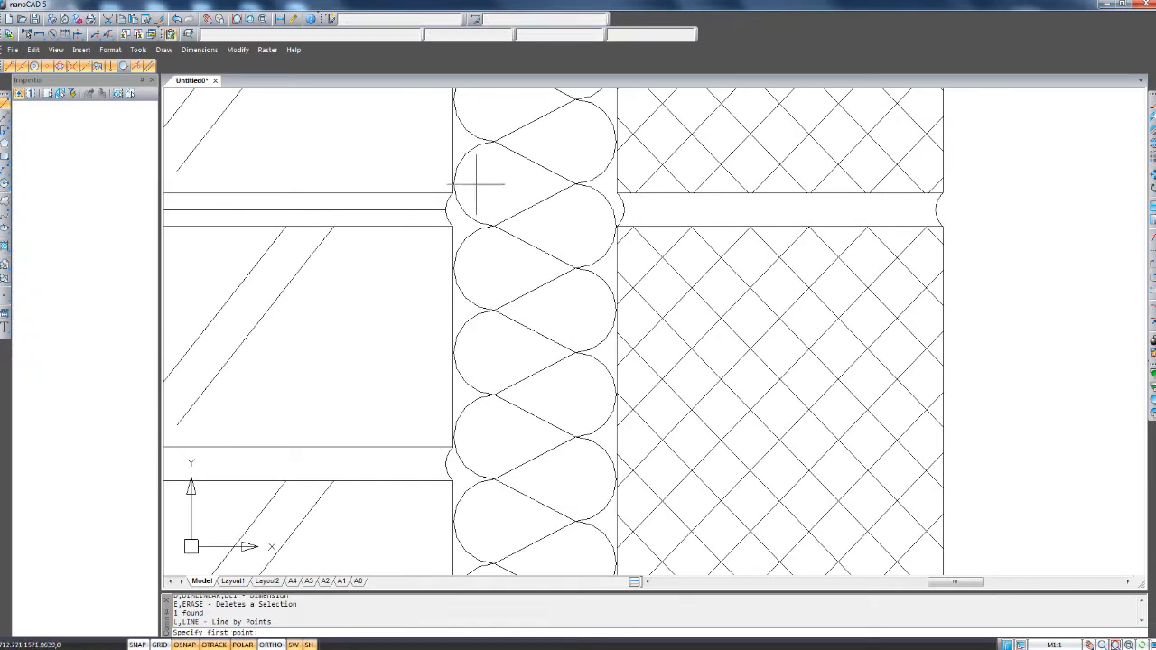
pyautogui.click(622, 211)
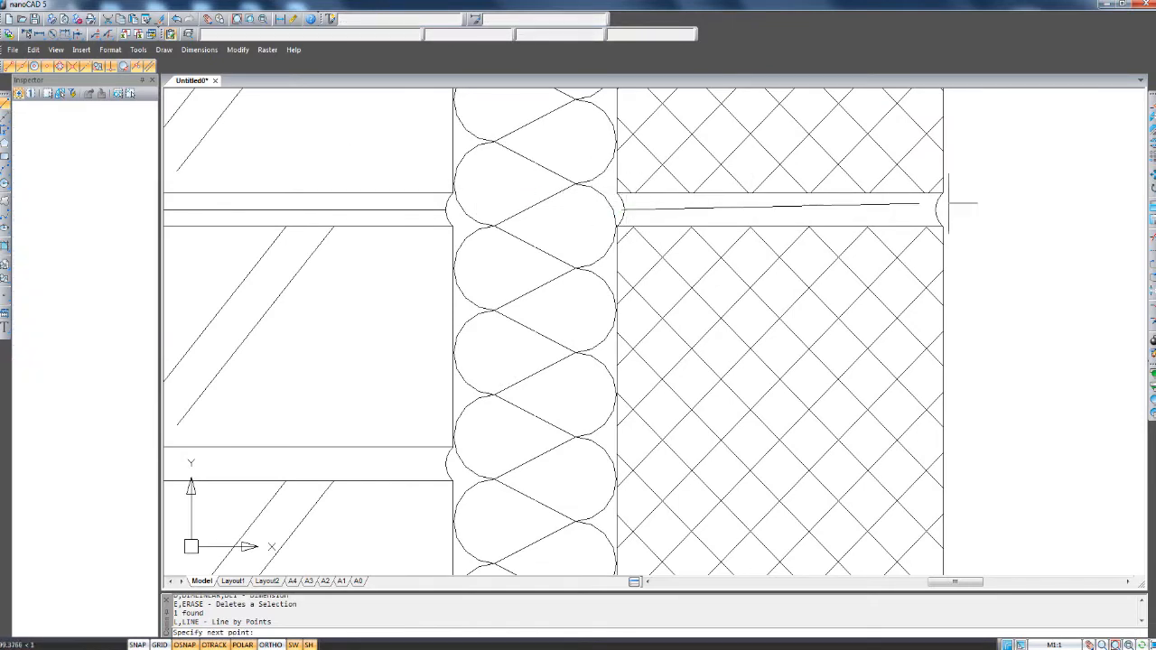
pyautogui.click(935, 210)
pyautogui.press('Return')
pyautogui.scroll(-2, 791, 211)
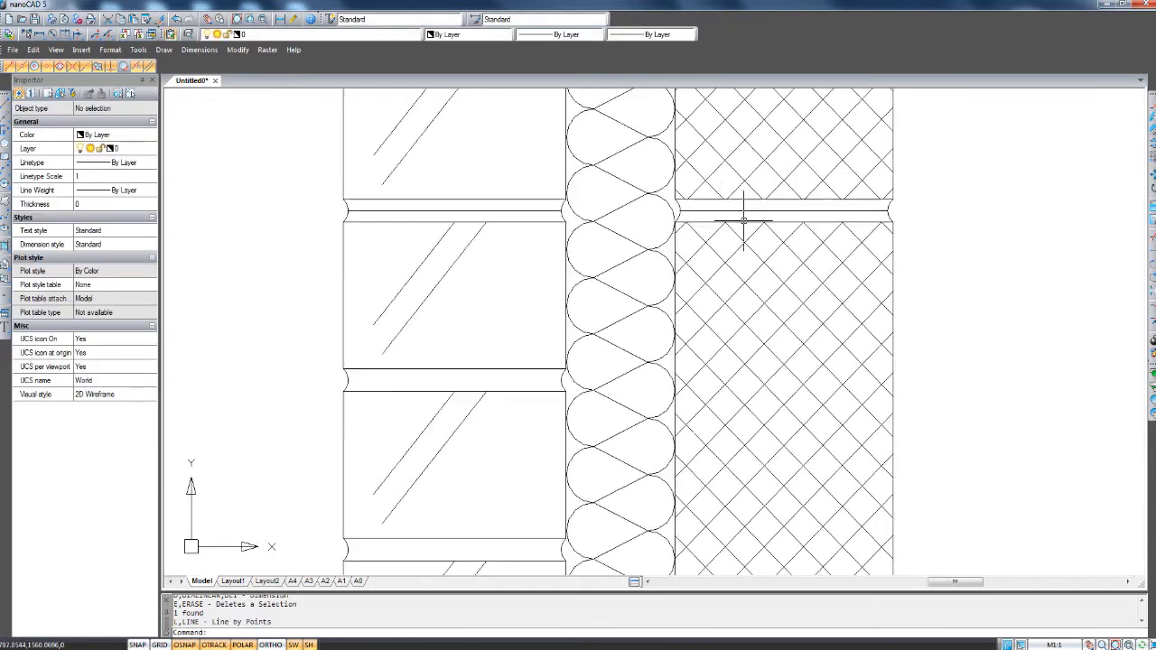
# Start a linetype import with the LINETYPE command and open the ncad-iso linetype file.
pyautogui.scroll(2, 616, 213)
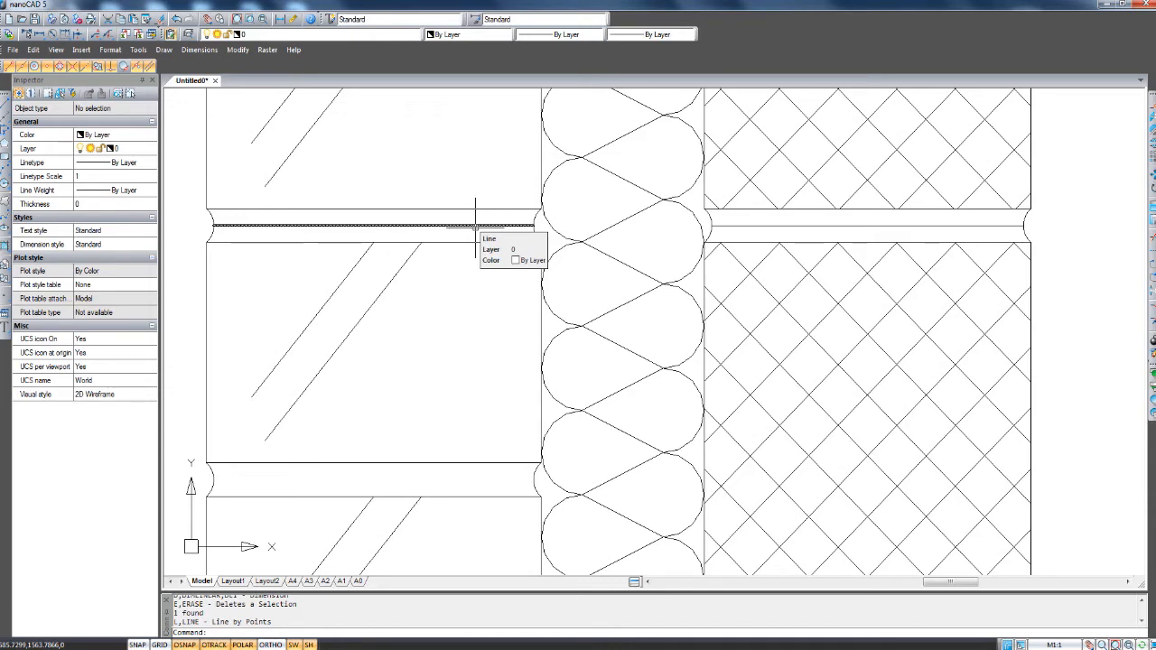
pyautogui.moveTo(475, 226); pyautogui.dragTo(494, 228, button='middle')
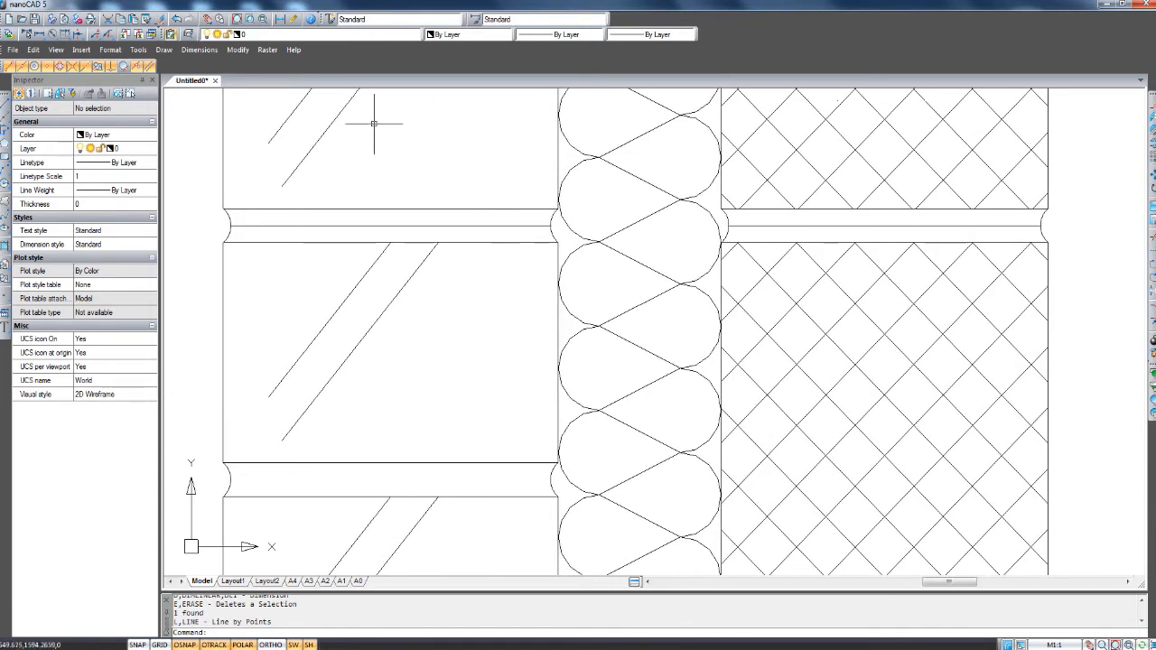
pyautogui.moveTo(380, 129); pyautogui.dragTo(389, 136, button='middle')
pyautogui.write('line')
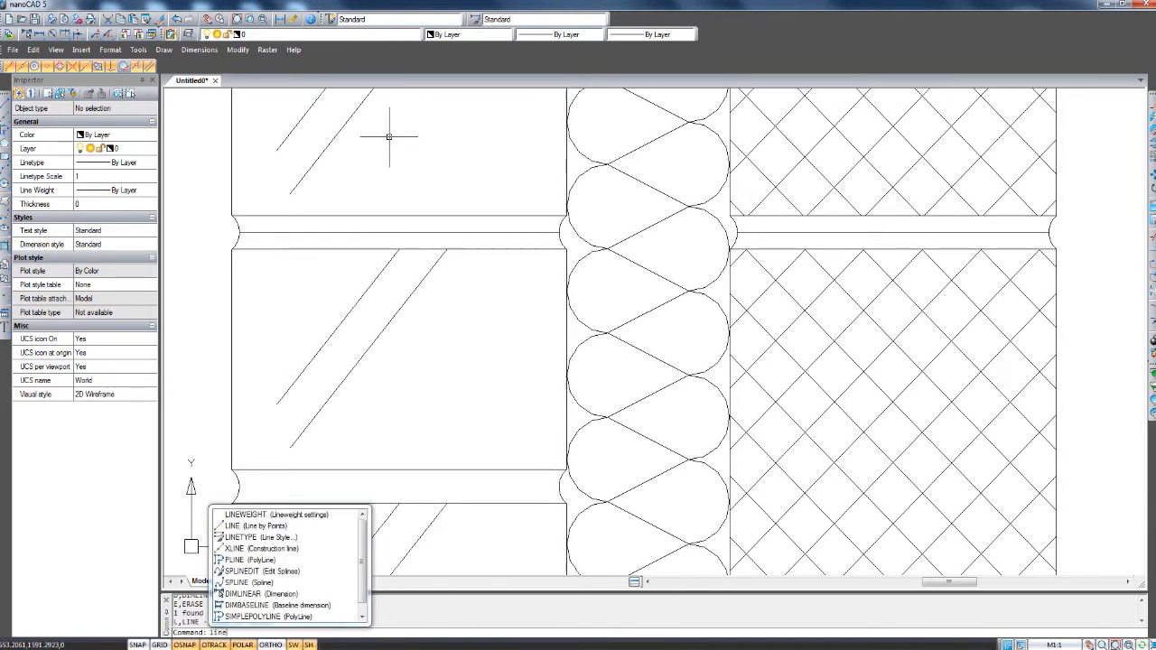
pyautogui.press('Down')
pyautogui.press('Down')
pyautogui.press('Down')
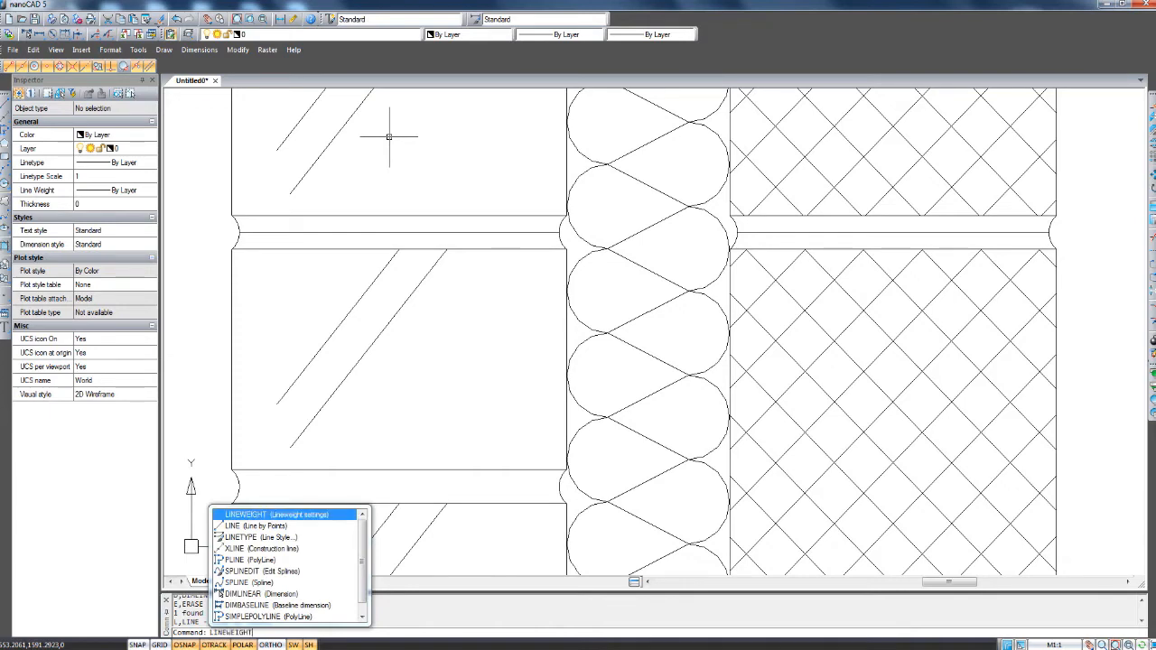
pyautogui.press('Return')
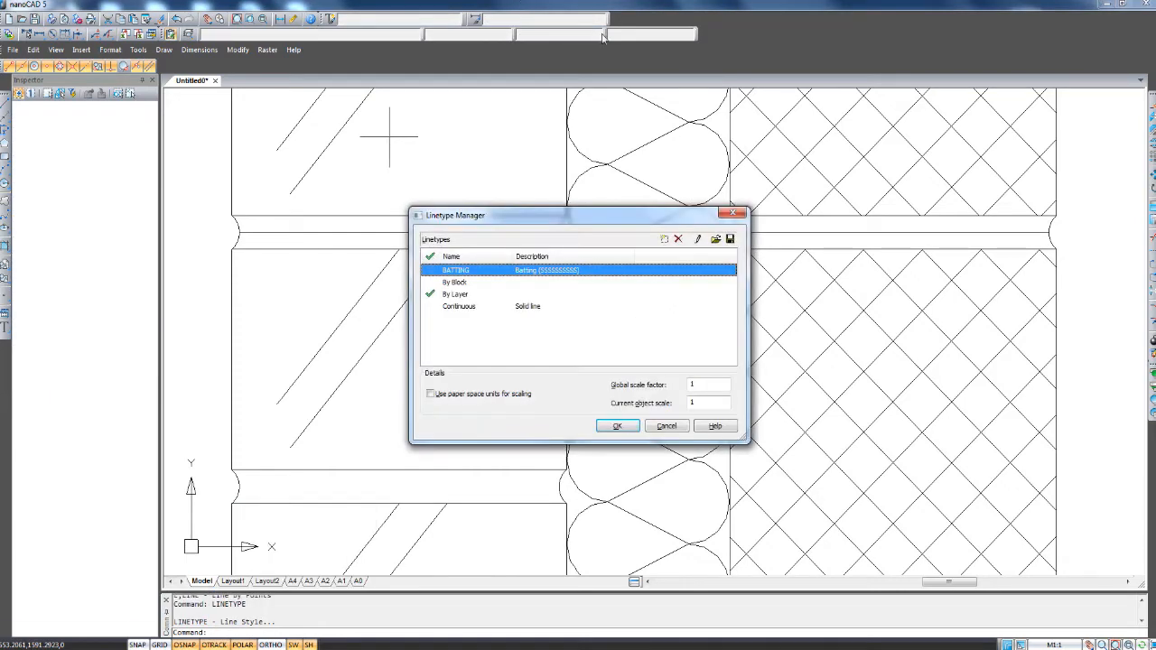
pyautogui.click(730, 240)
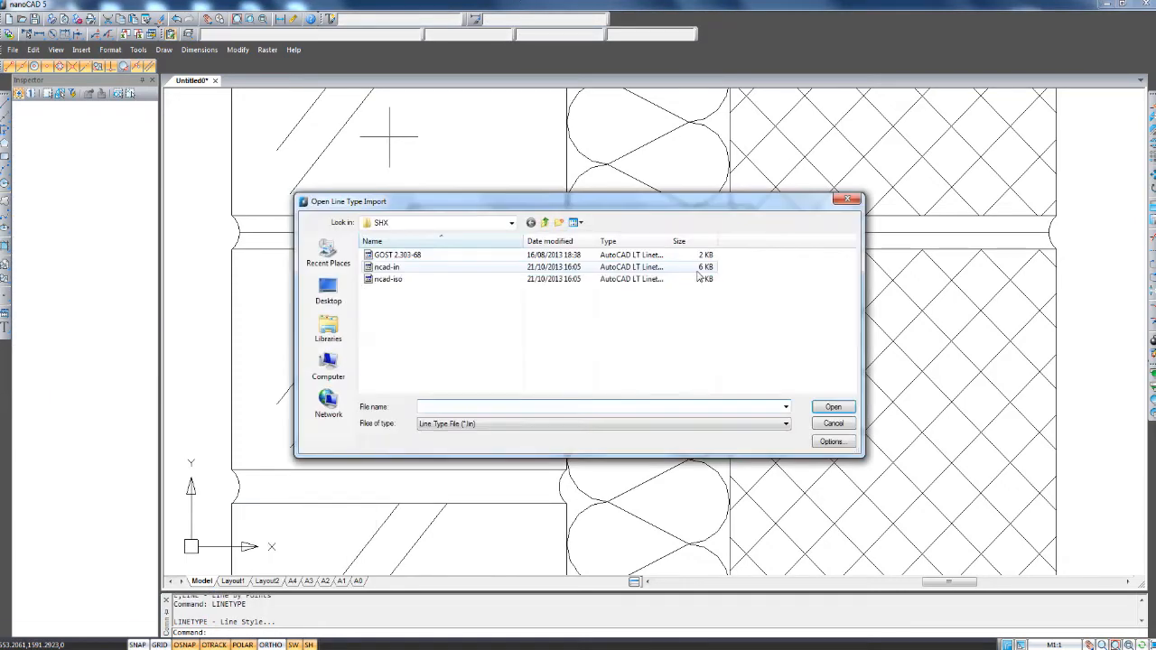
pyautogui.click(431, 280)
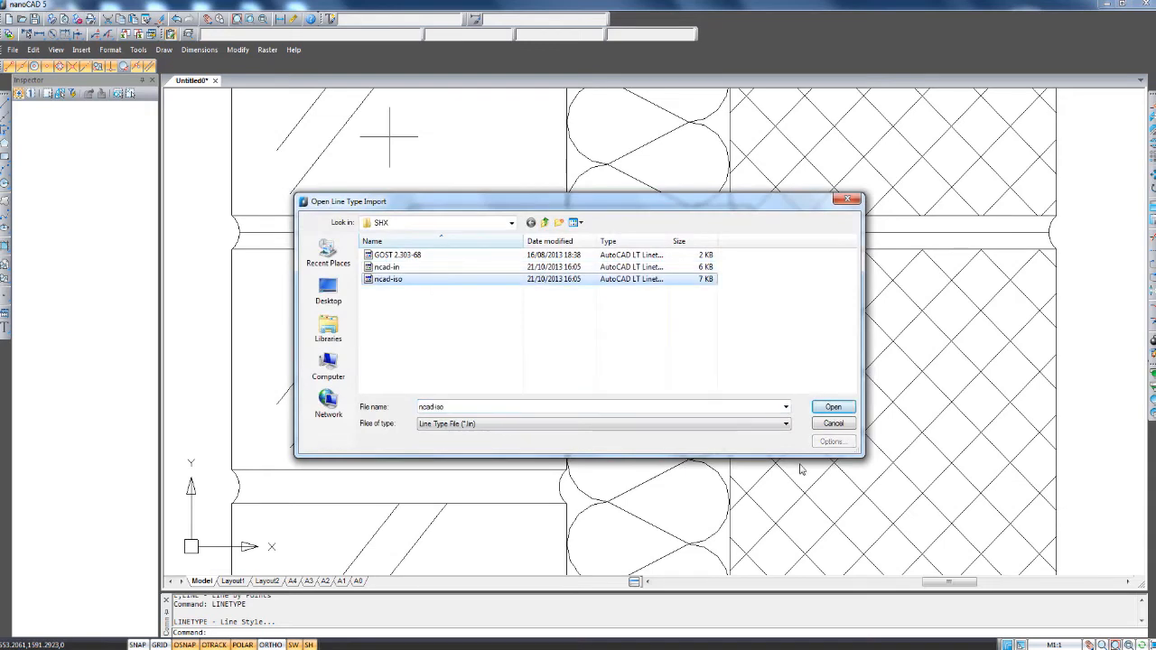
pyautogui.click(838, 407)
# Load the DASHED2 linetype from the file's list and accept the Linetype Manager.
pyautogui.click(513, 268)
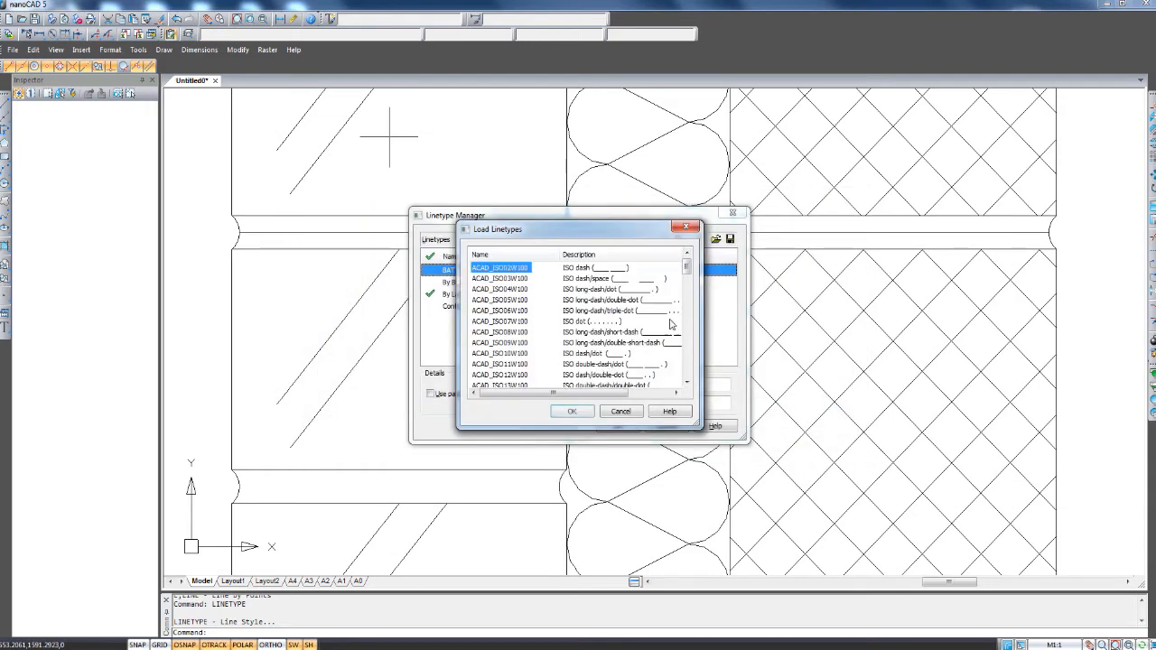
pyautogui.press('Down')
pyautogui.press('Down')
pyautogui.press('Down')
pyautogui.press('Down')
pyautogui.press('Down')
pyautogui.press('Down')
pyautogui.press('Down')
pyautogui.press('Down')
pyautogui.press('Down')
pyautogui.press('Down')
pyautogui.press('Down')
pyautogui.press('Down')
pyautogui.press('Down')
pyautogui.press('Down')
pyautogui.press('Down')
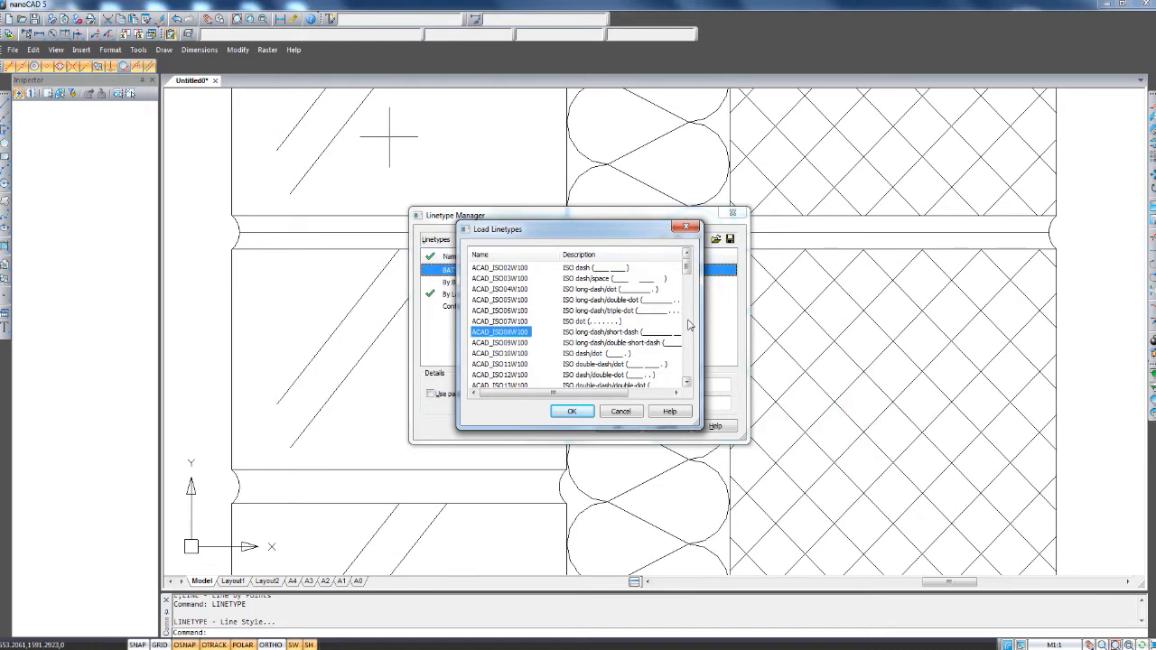
pyautogui.press('Down')
pyautogui.press('Down')
pyautogui.press('Down')
pyautogui.press('Down')
pyautogui.press('Down')
pyautogui.press('Down')
pyautogui.press('Down')
pyautogui.press('Down')
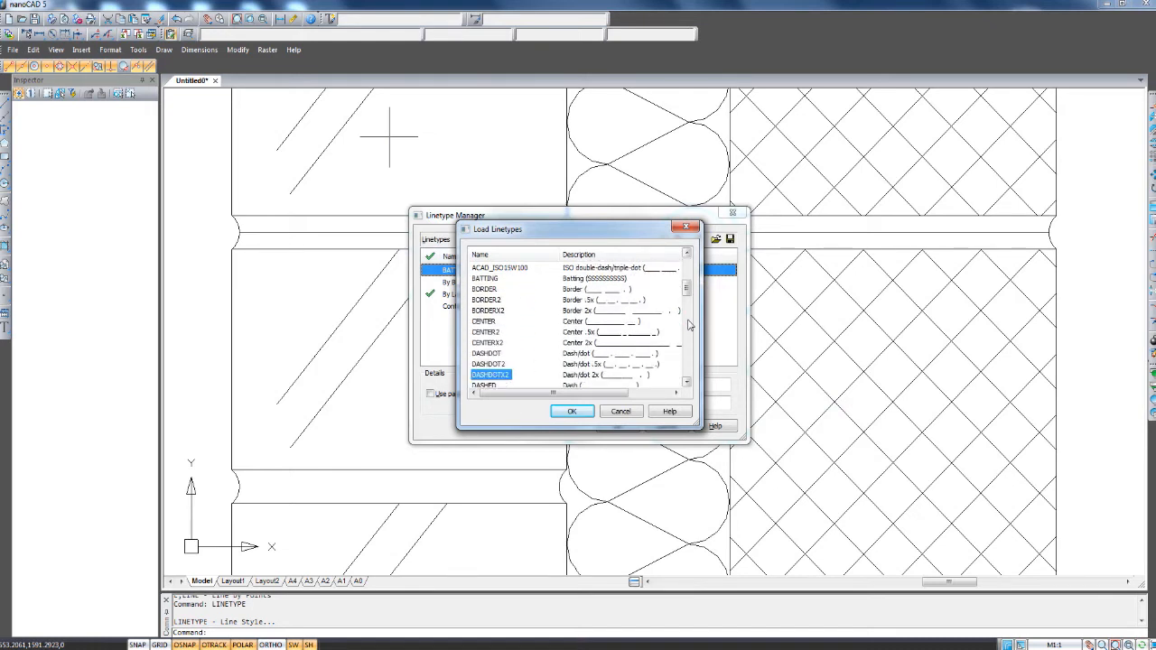
pyautogui.press('Up')
pyautogui.press('Up')
pyautogui.press('Down')
pyautogui.press('Down')
pyautogui.press('Down')
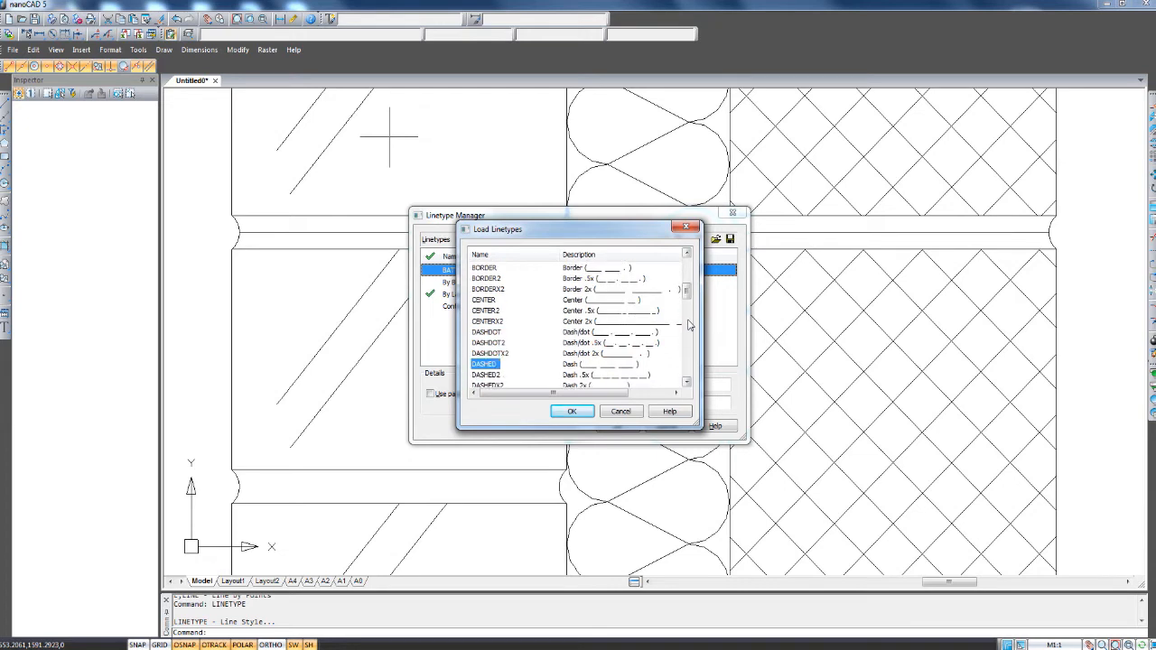
pyautogui.press('Down')
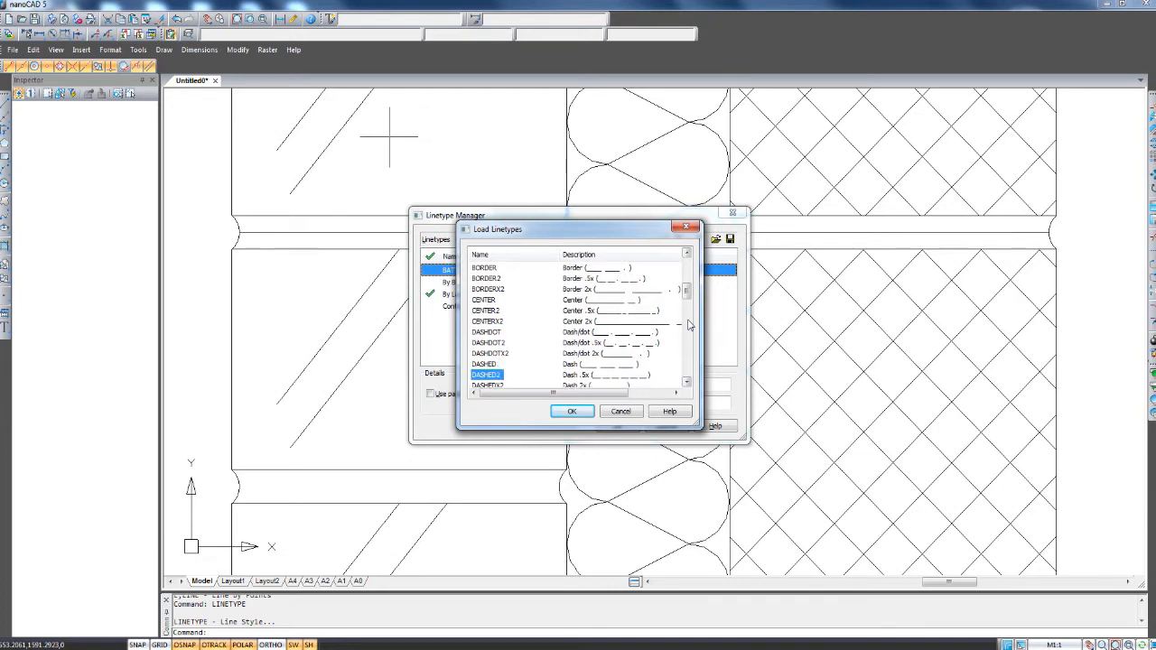
pyautogui.click(571, 412)
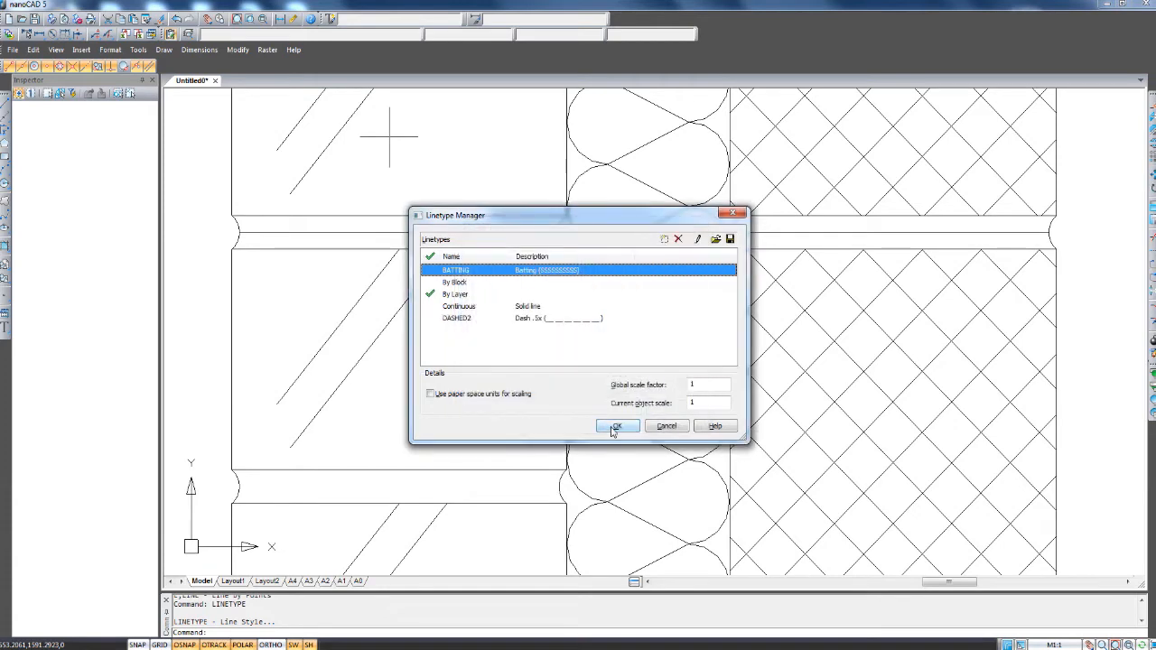
pyautogui.click(613, 431)
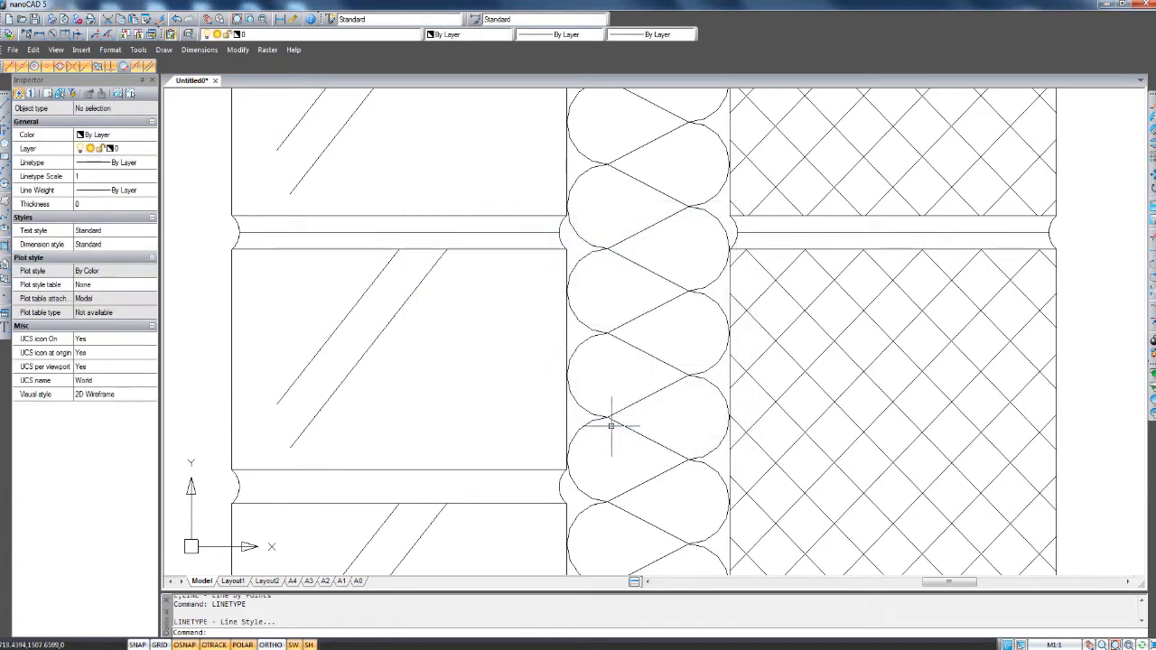
pyautogui.scroll(-3, 469, 303)
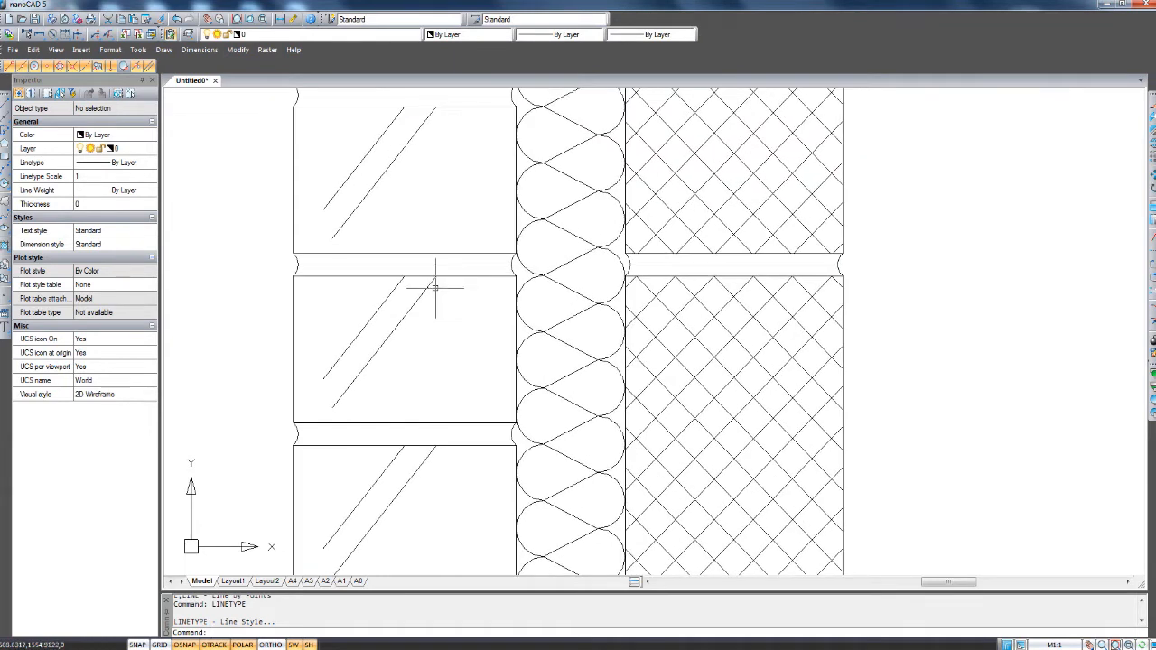
# Assign the DASHED2 linetype to the two joint centre lines in the window and cross-hatched columns.
pyautogui.click(440, 264)
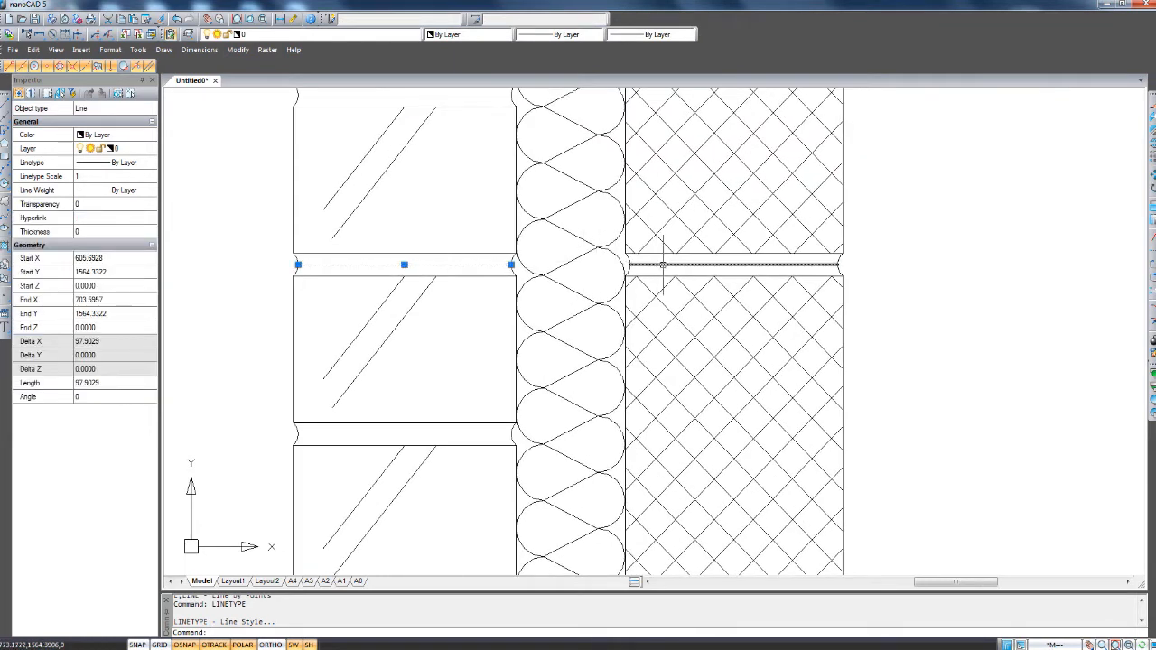
pyautogui.click(665, 265)
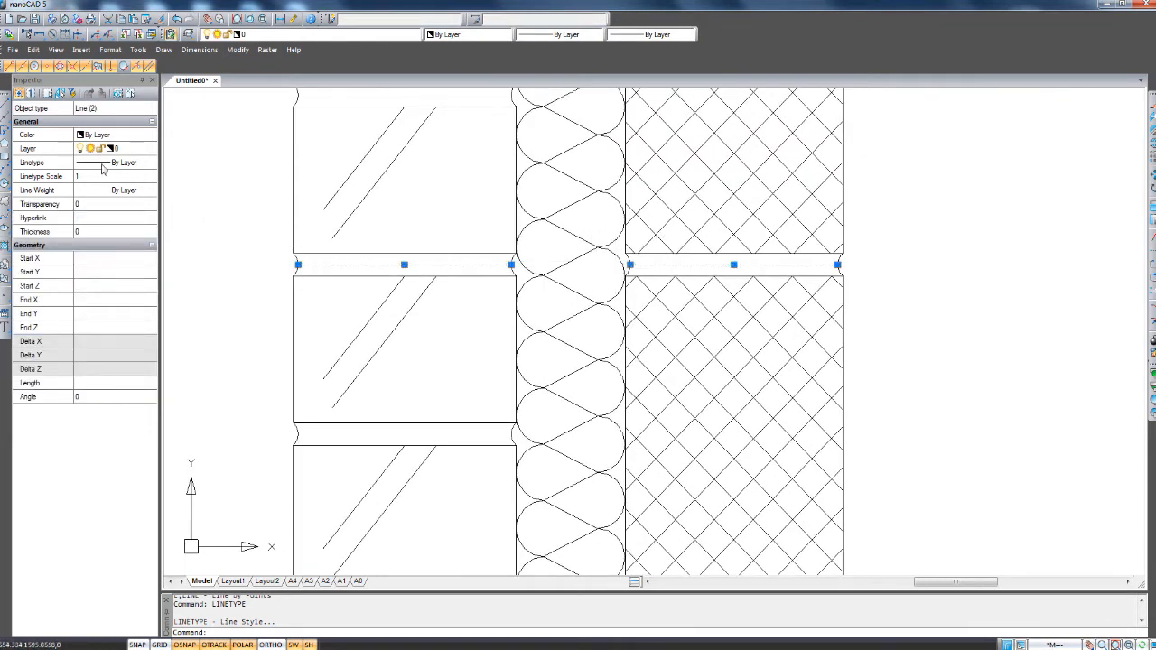
pyautogui.click(151, 166)
pyautogui.click(151, 164)
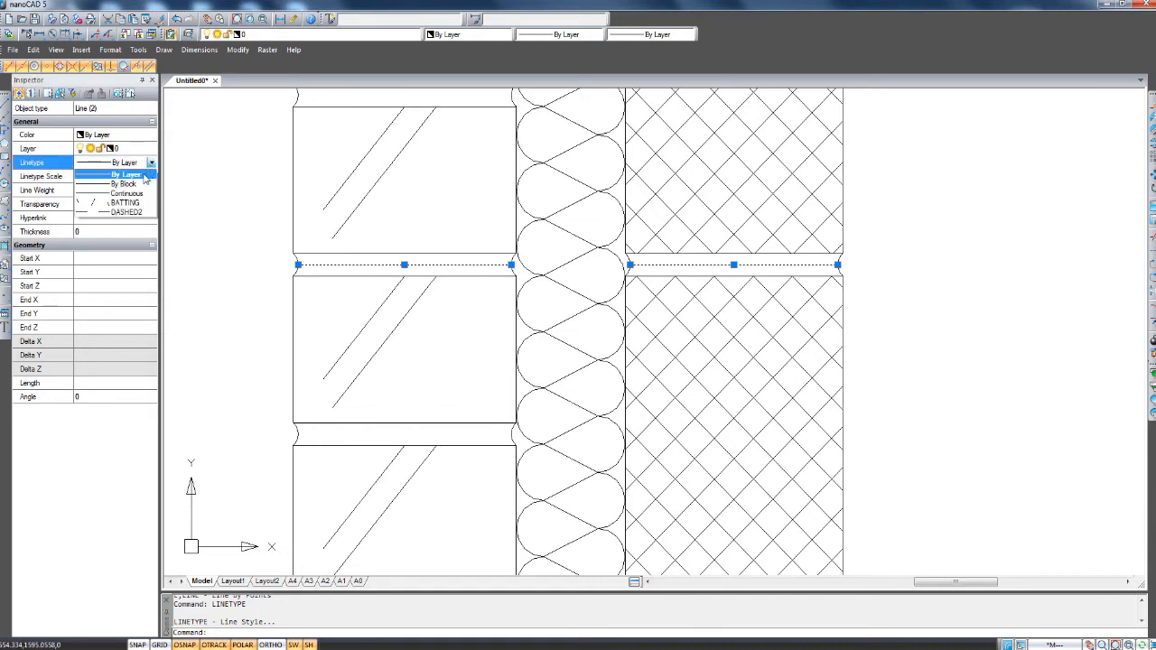
pyautogui.click(127, 217)
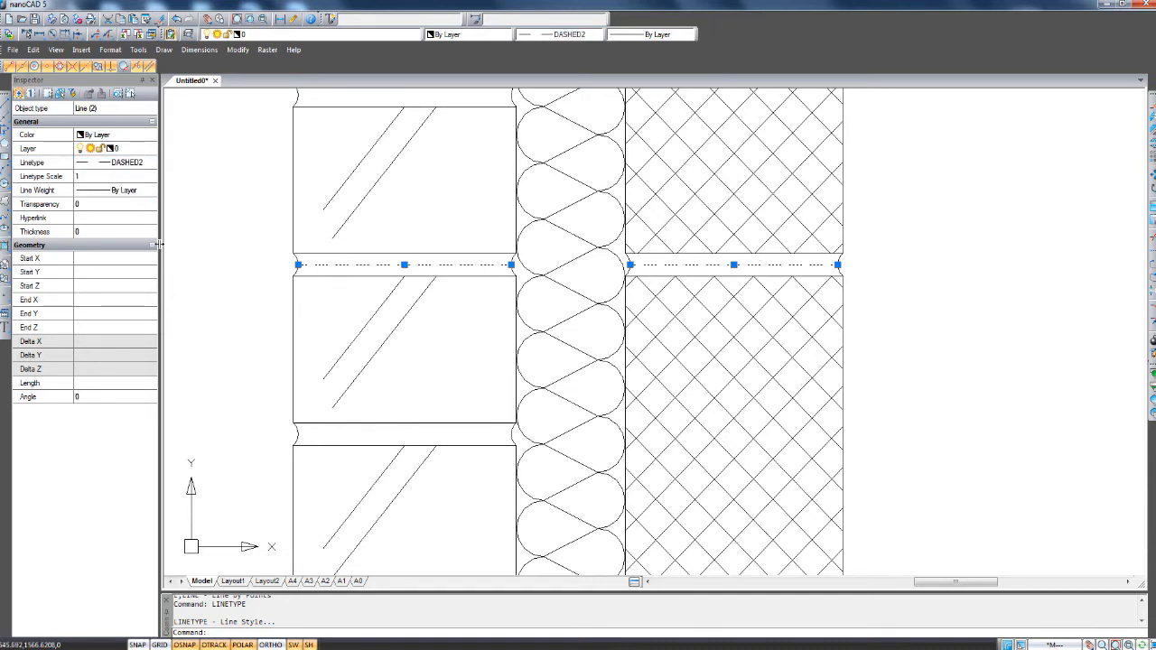
# Set the line weight of both dashed joint centre lines to 0.30 mm and clear the selection.
pyautogui.click(143, 193)
pyautogui.click(151, 191)
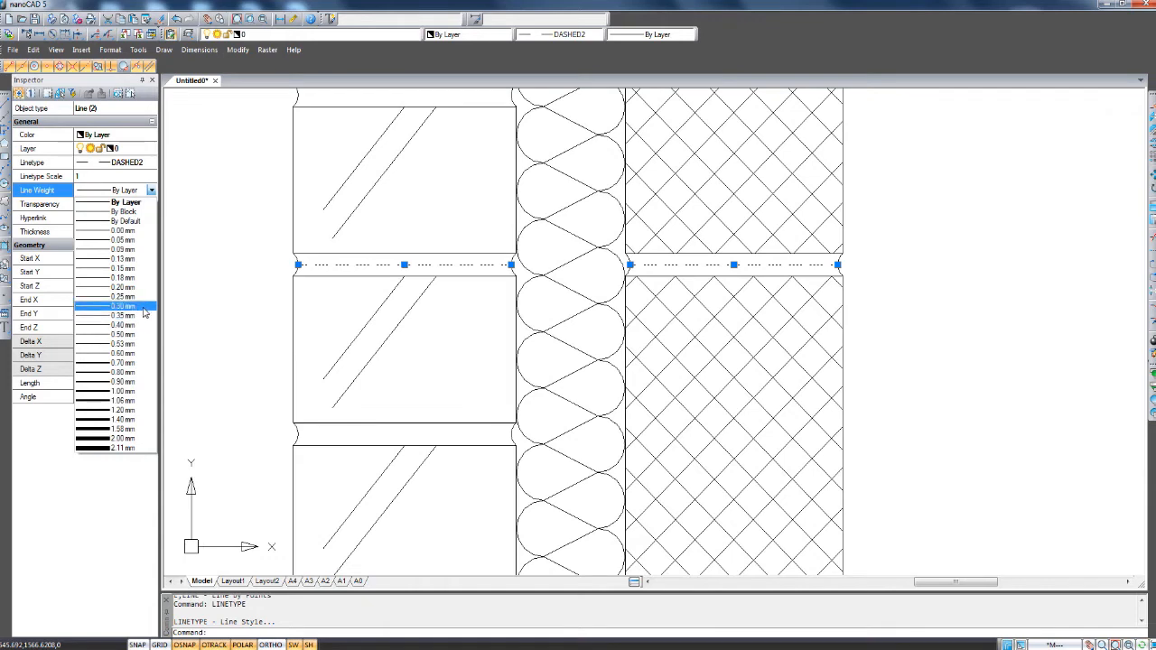
pyautogui.click(136, 306)
pyautogui.scroll(-5, 420, 346)
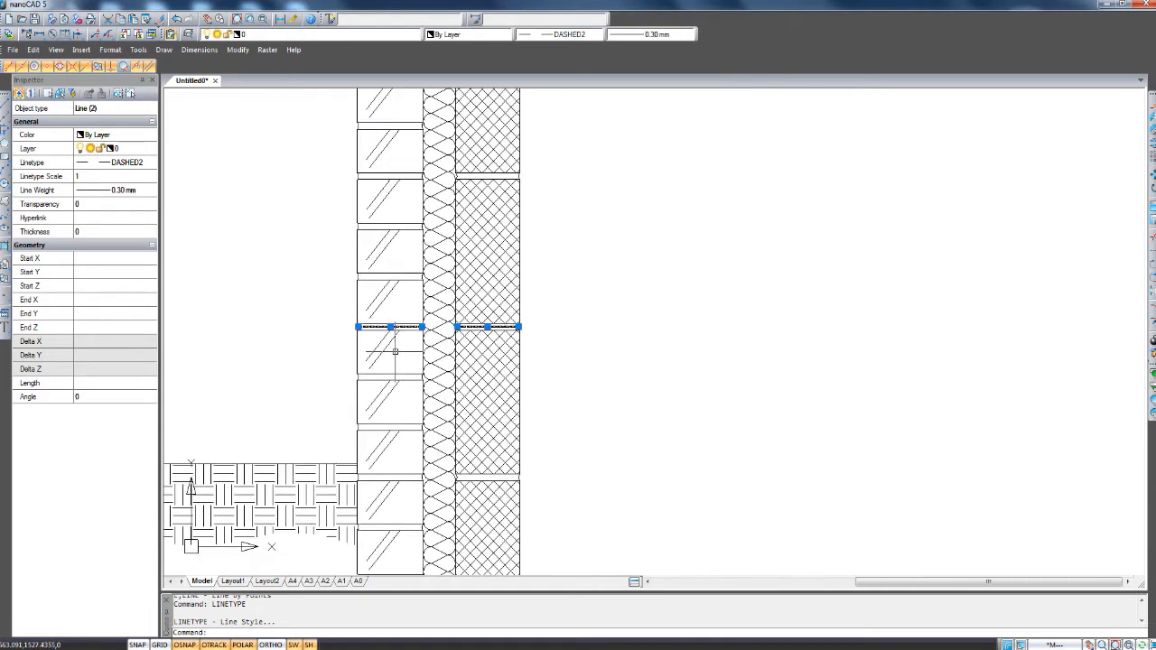
pyautogui.press('Escape')
# Draw a horizontal line about 1007 units long outward from the cross-hatched column's outer face, level with the top of the ground strip.
pyautogui.scroll(-2, 344, 359)
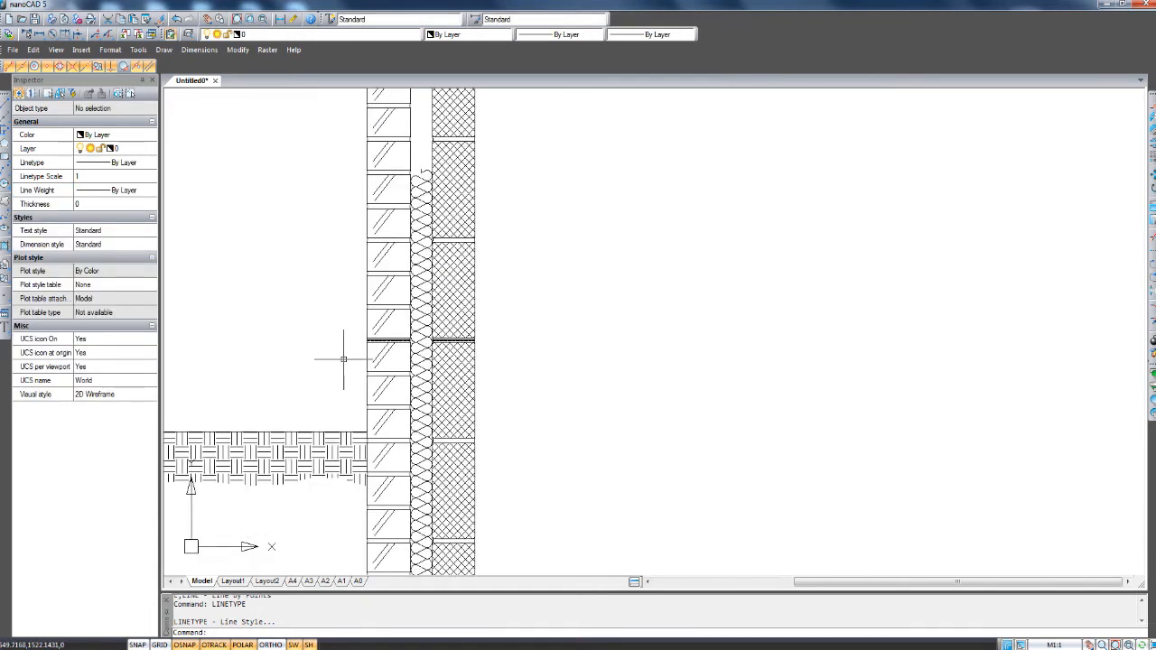
pyautogui.scroll(-4, 524, 405)
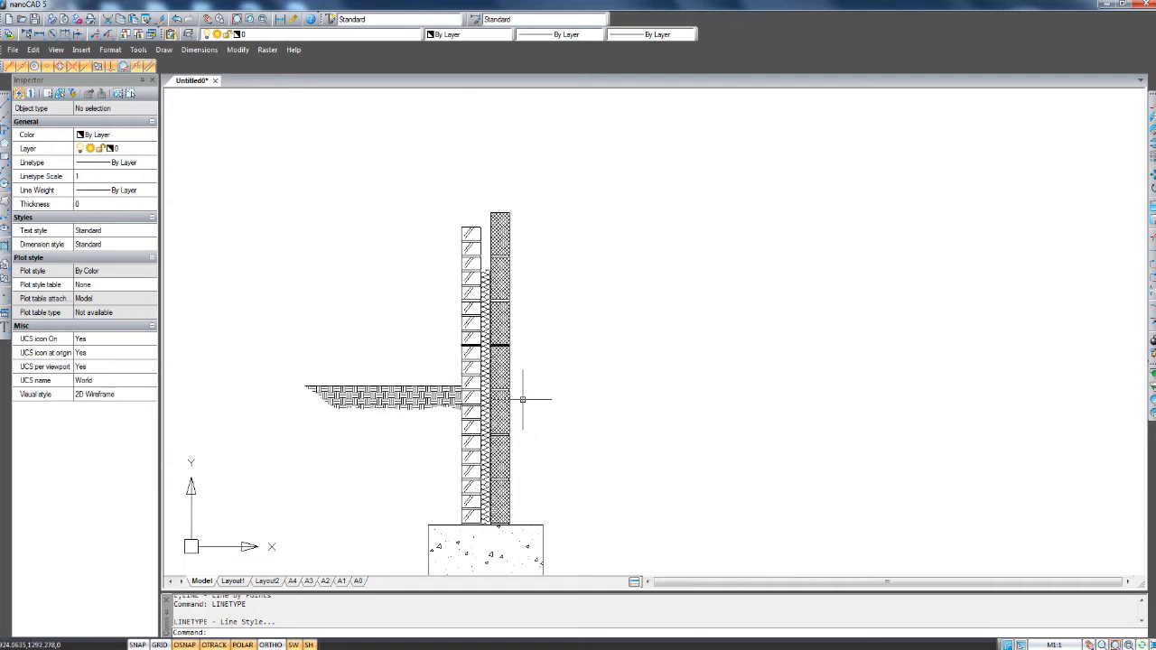
pyautogui.scroll(3, 520, 384)
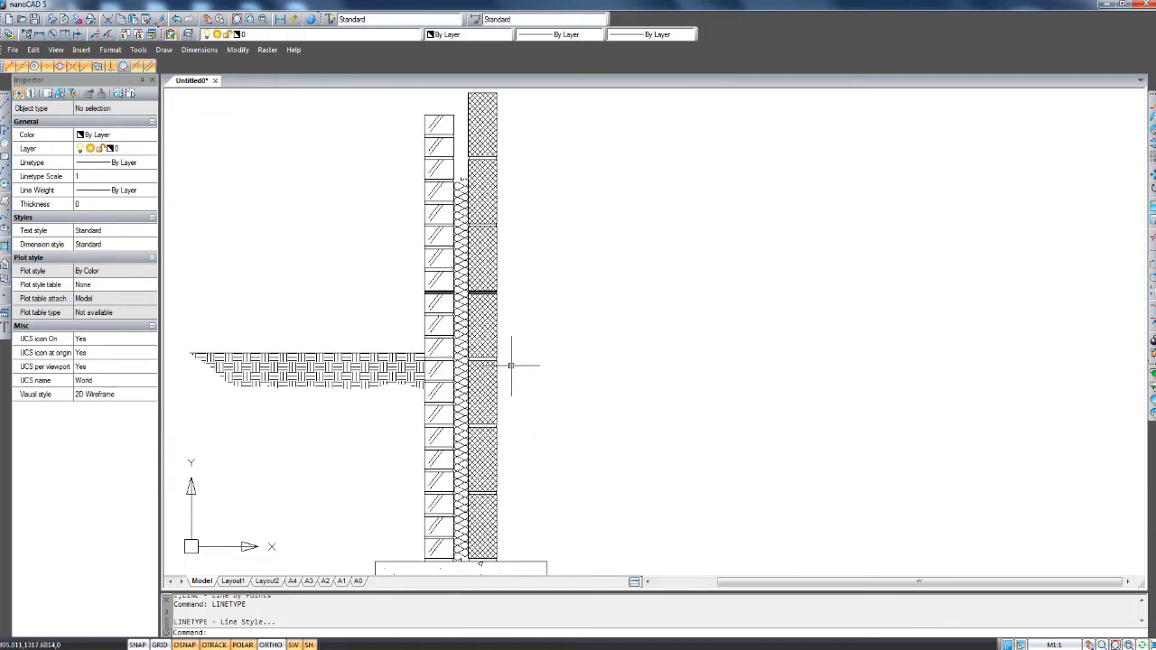
pyautogui.moveTo(577, 381); pyautogui.dragTo(557, 382, button='middle')
pyautogui.moveTo(557, 381); pyautogui.dragTo(530, 354, button='middle')
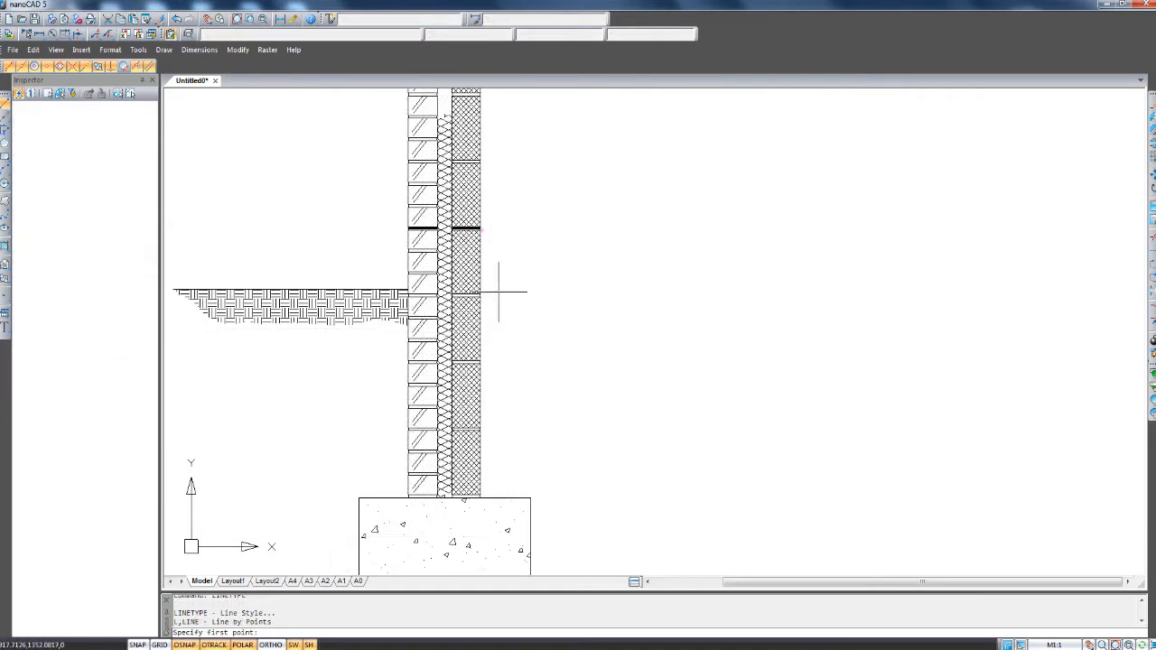
pyautogui.scroll(3, 498, 292)
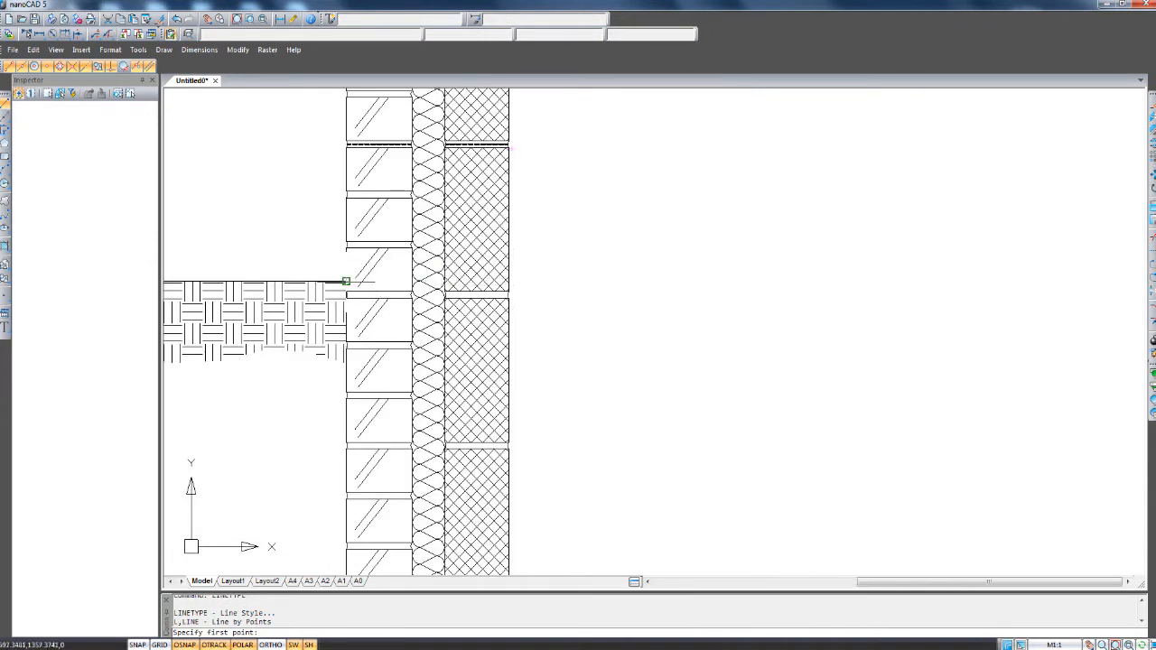
pyautogui.click(508, 282)
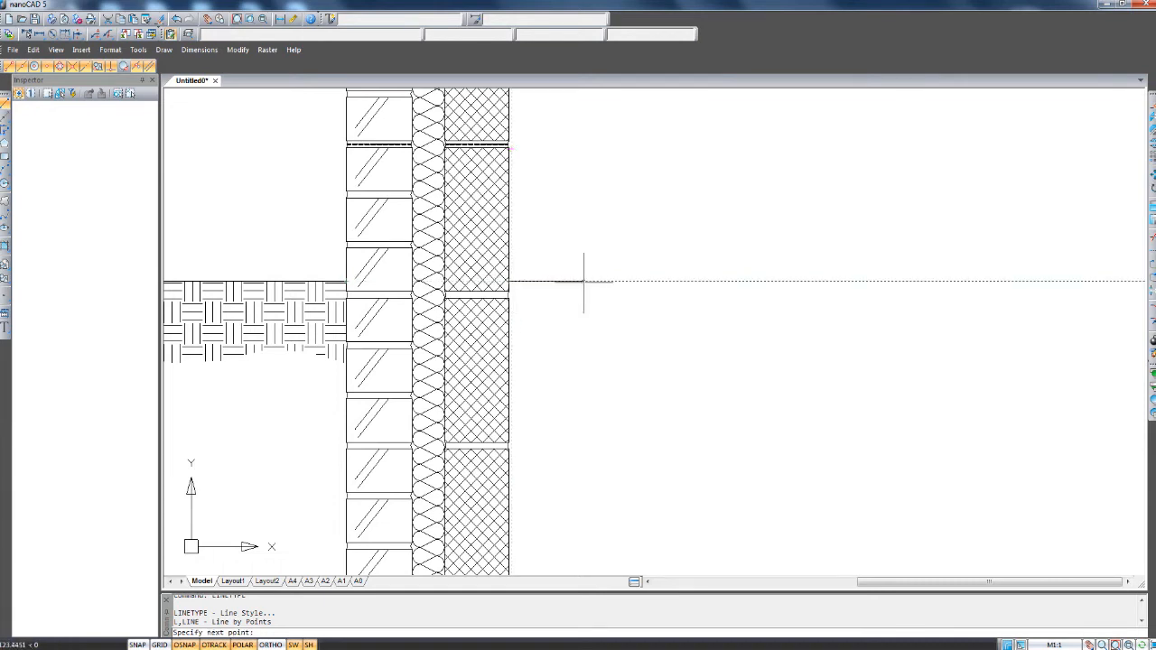
pyautogui.scroll(-3, 727, 258)
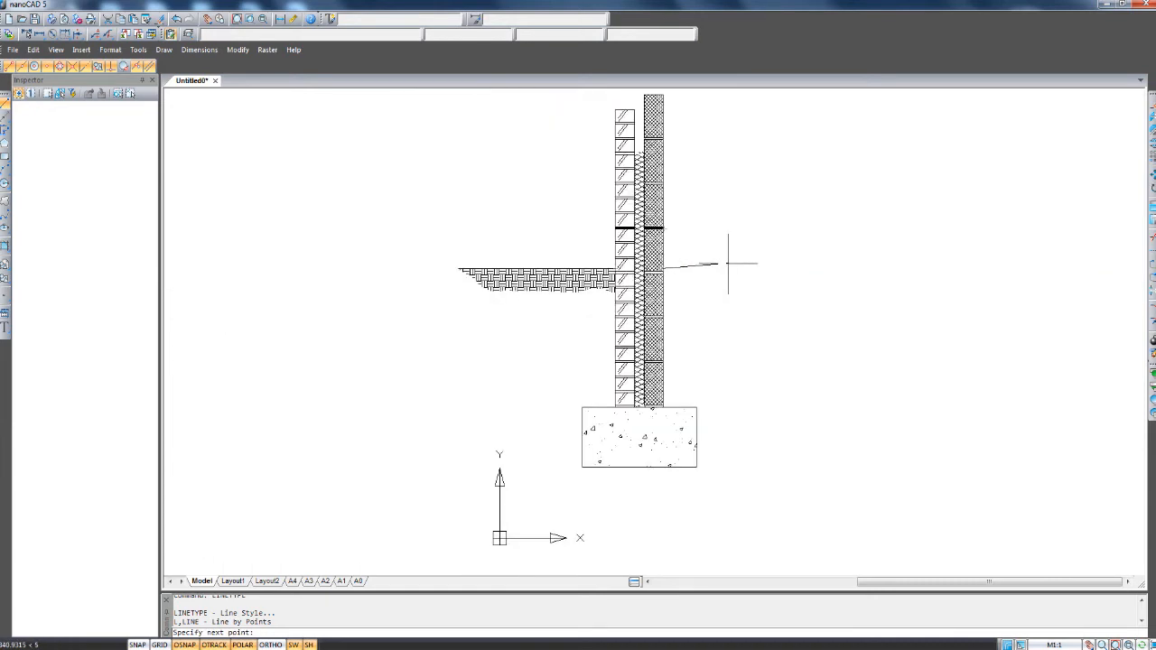
pyautogui.click(856, 268)
pyautogui.press('Escape')
# Examine the wall section around ground level, including the dashed joint lines and the new horizontal line beside the cross-hatched column.
pyautogui.scroll(1, 777, 300)
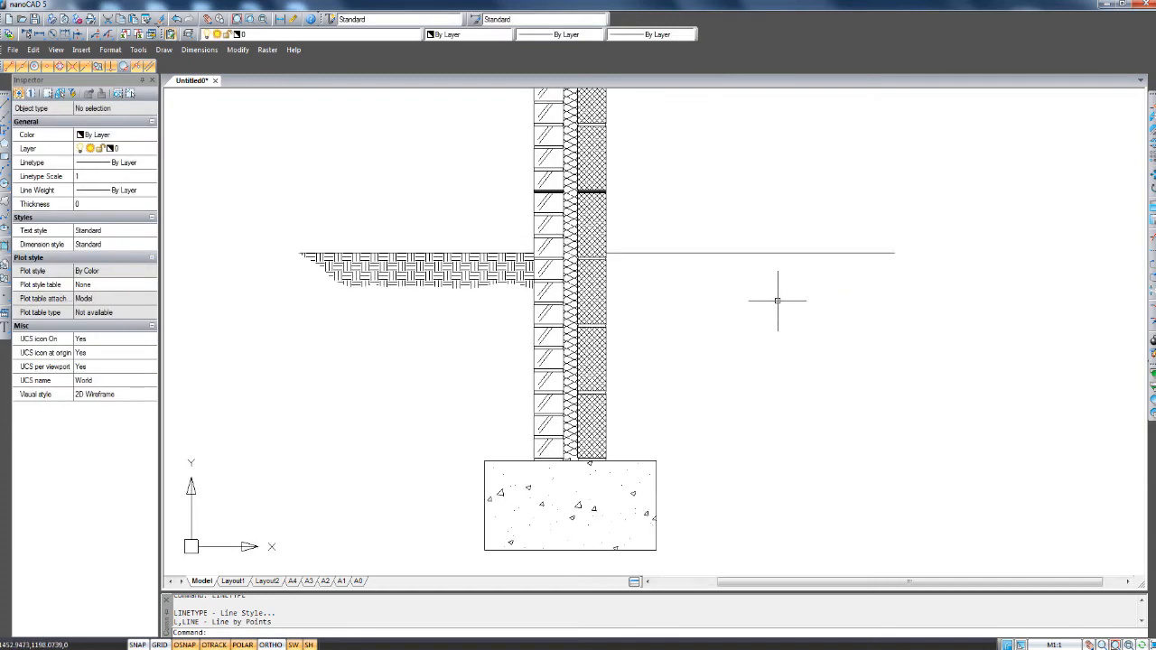
pyautogui.scroll(3, 600, 257)
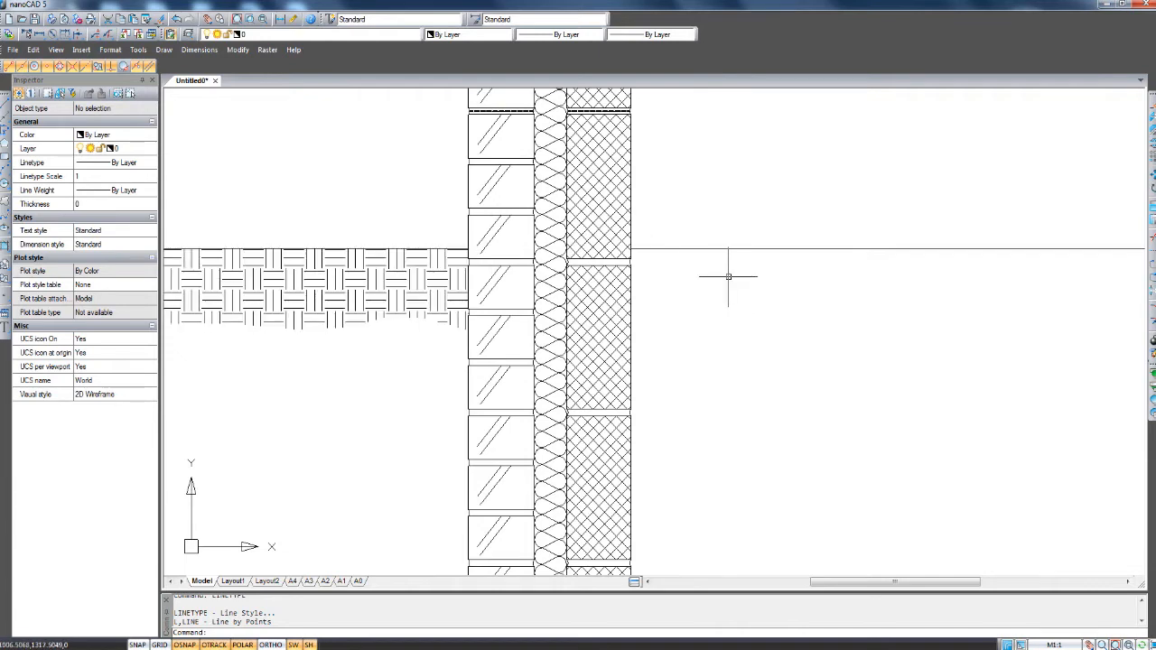
pyautogui.scroll(2, 655, 271)
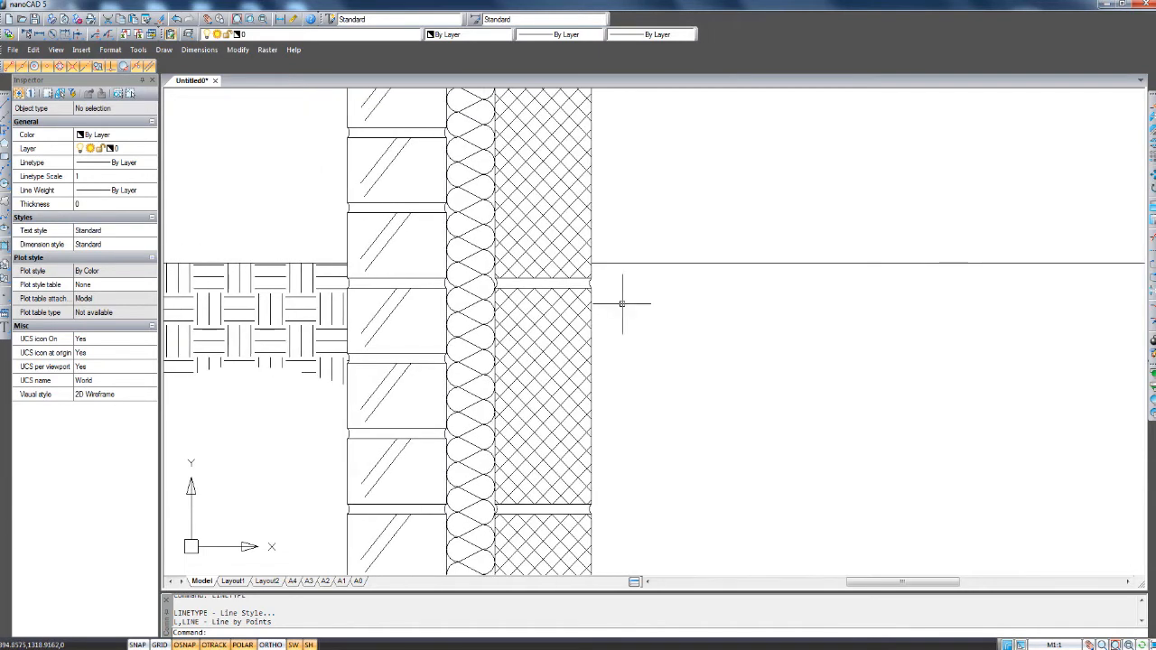
pyautogui.scroll(-4, 623, 303)
pyautogui.moveTo(668, 306); pyautogui.dragTo(686, 353, button='middle')
pyautogui.scroll(2, 669, 314)
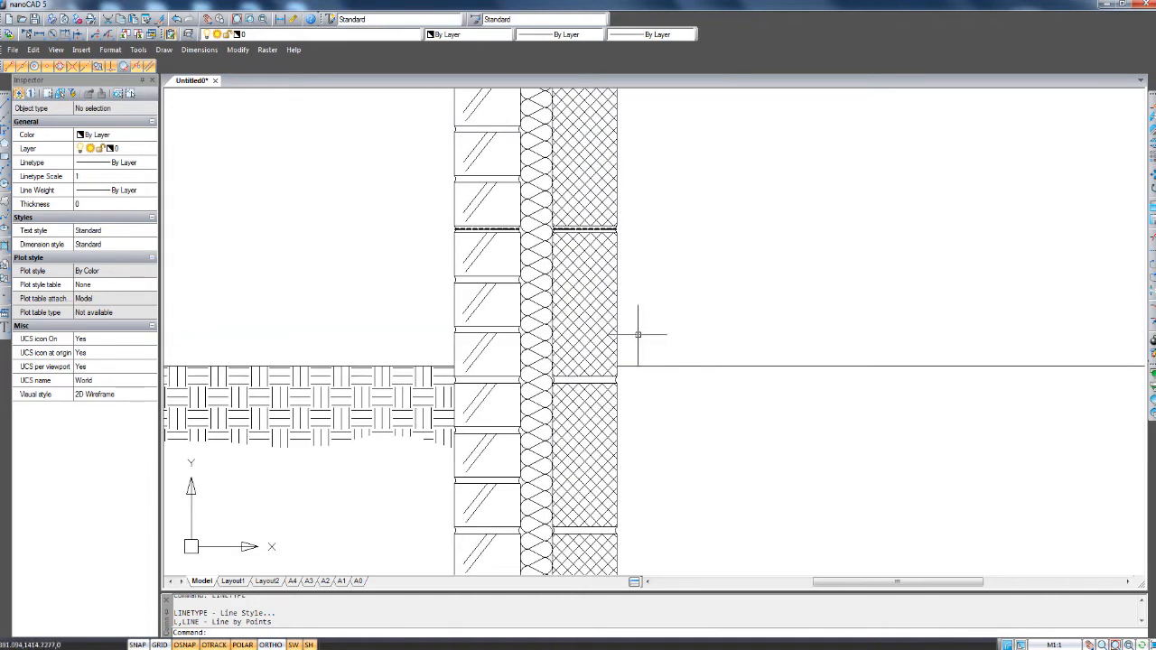
pyautogui.moveTo(428, 347); pyautogui.dragTo(444, 367, button='middle')
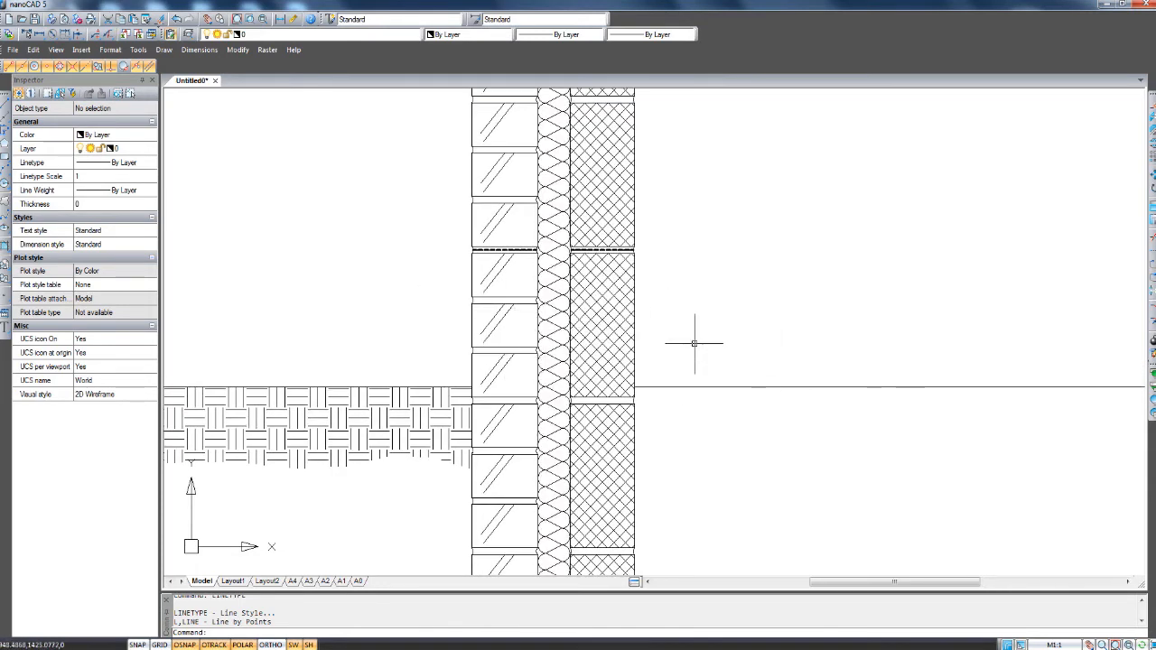
pyautogui.moveTo(694, 343); pyautogui.dragTo(675, 350, button='middle')
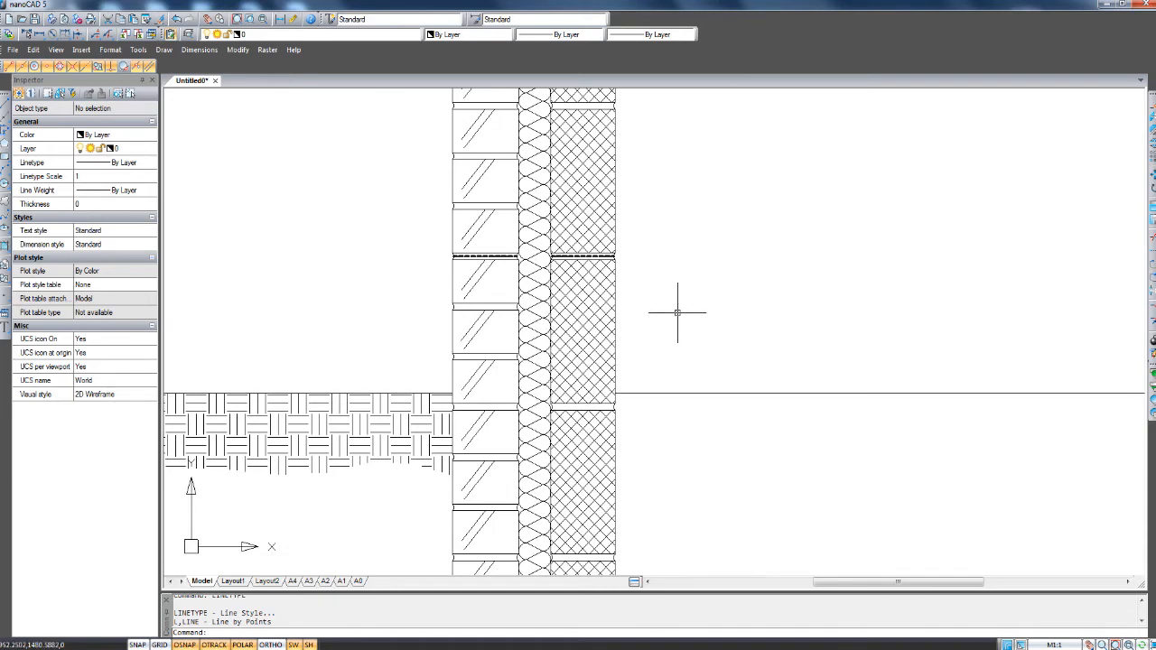
pyautogui.scroll(-1, 680, 312)
pyautogui.moveTo(681, 313); pyautogui.dragTo(601, 353, button='middle')
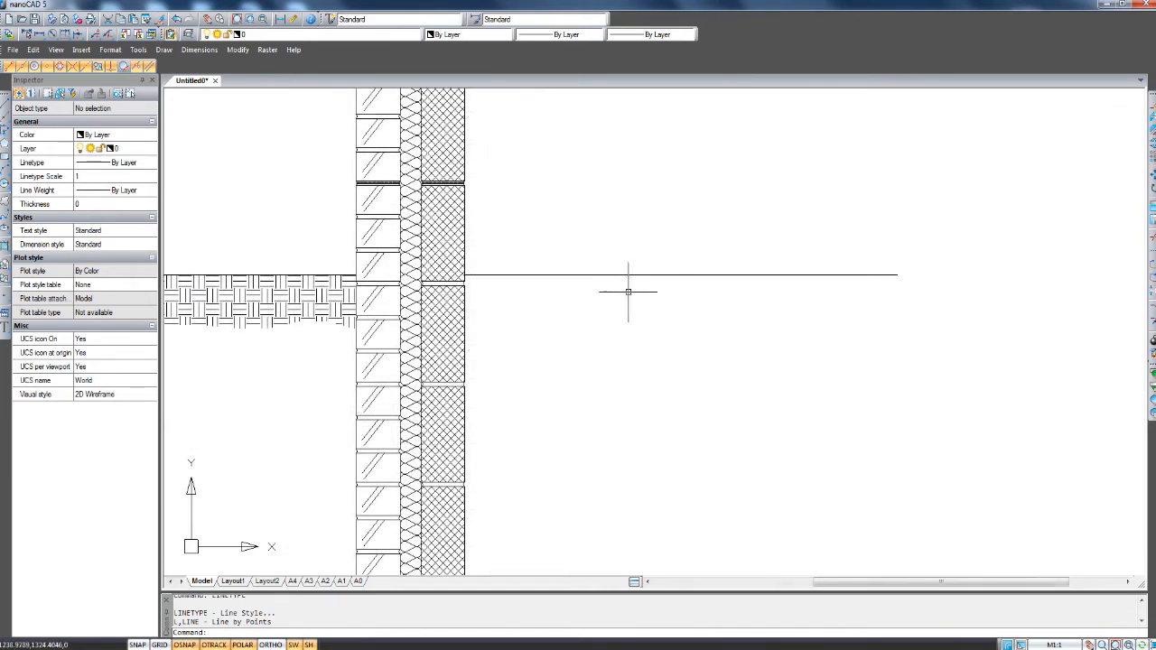
pyautogui.click(632, 275)
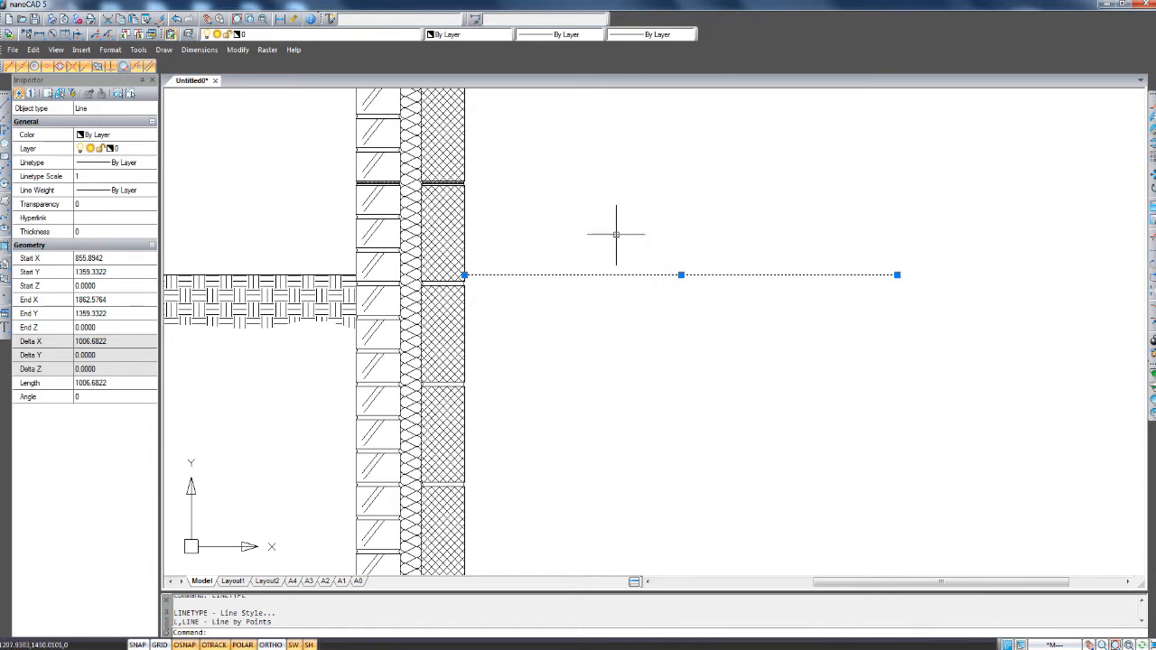
pyautogui.write('150')
pyautogui.press('Escape')
# Copy the horizontal line beside the cross-hatched column 150 units straight down.
pyautogui.click(669, 310)
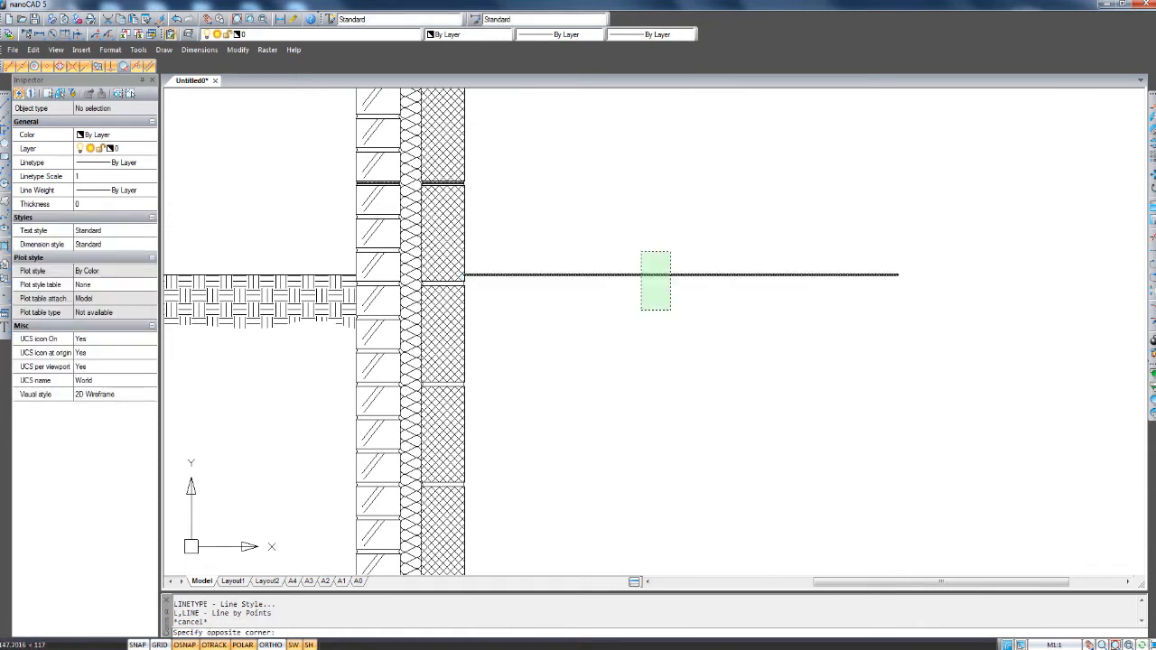
pyautogui.click(640, 252)
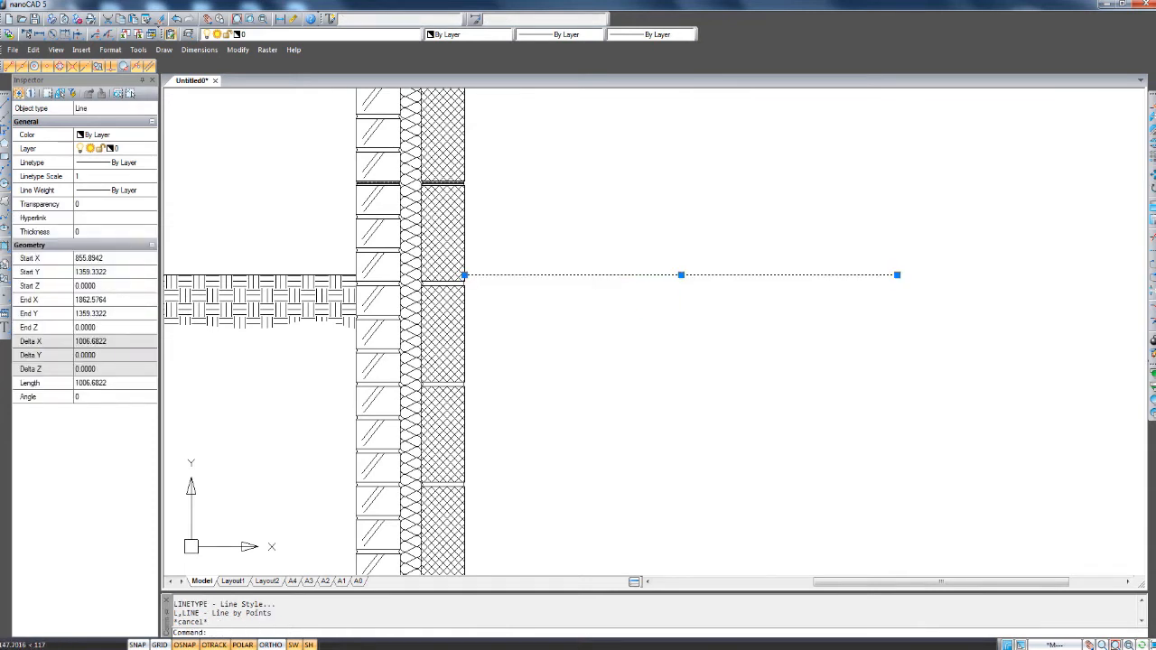
pyautogui.write('co')
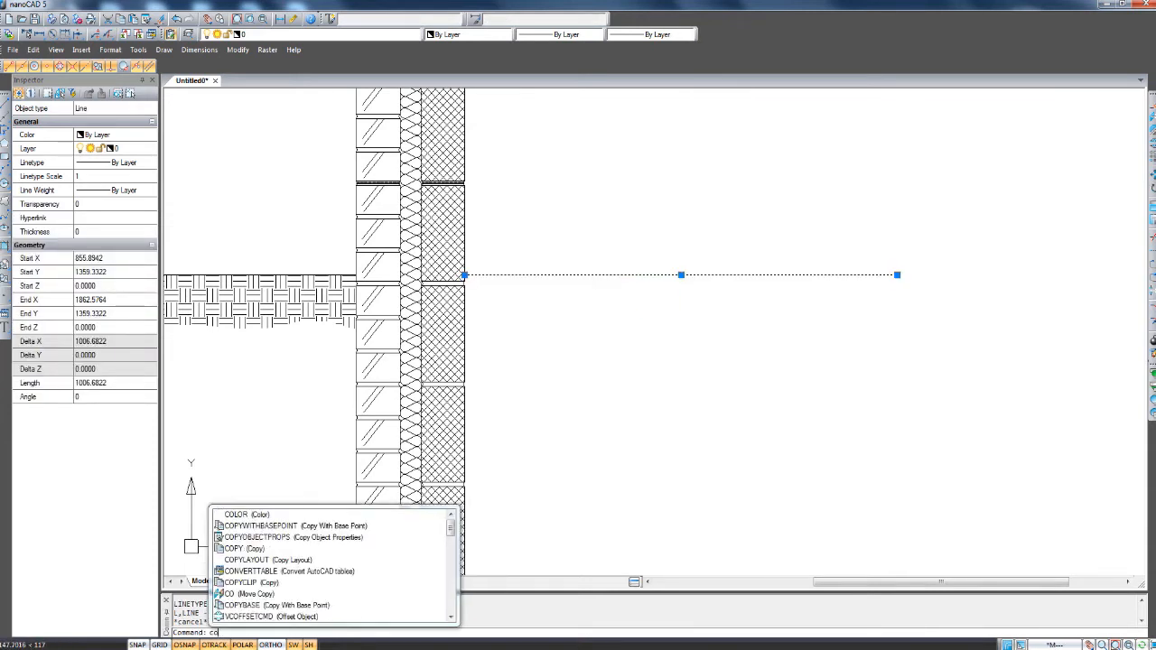
pyautogui.press('Return')
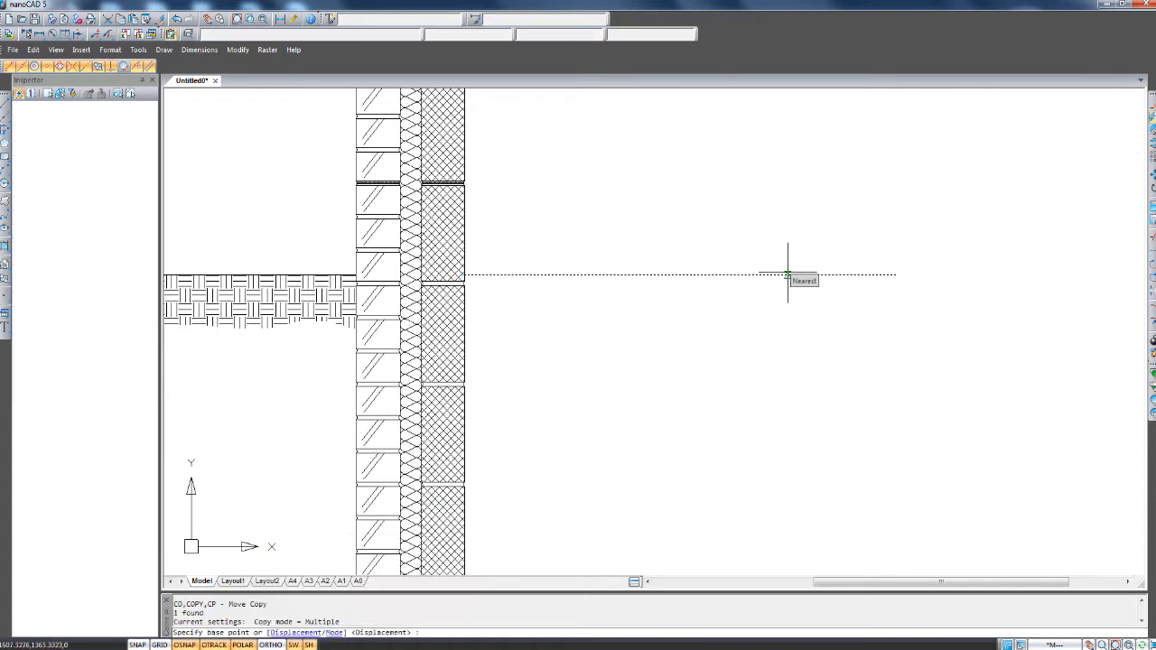
pyautogui.click(787, 275)
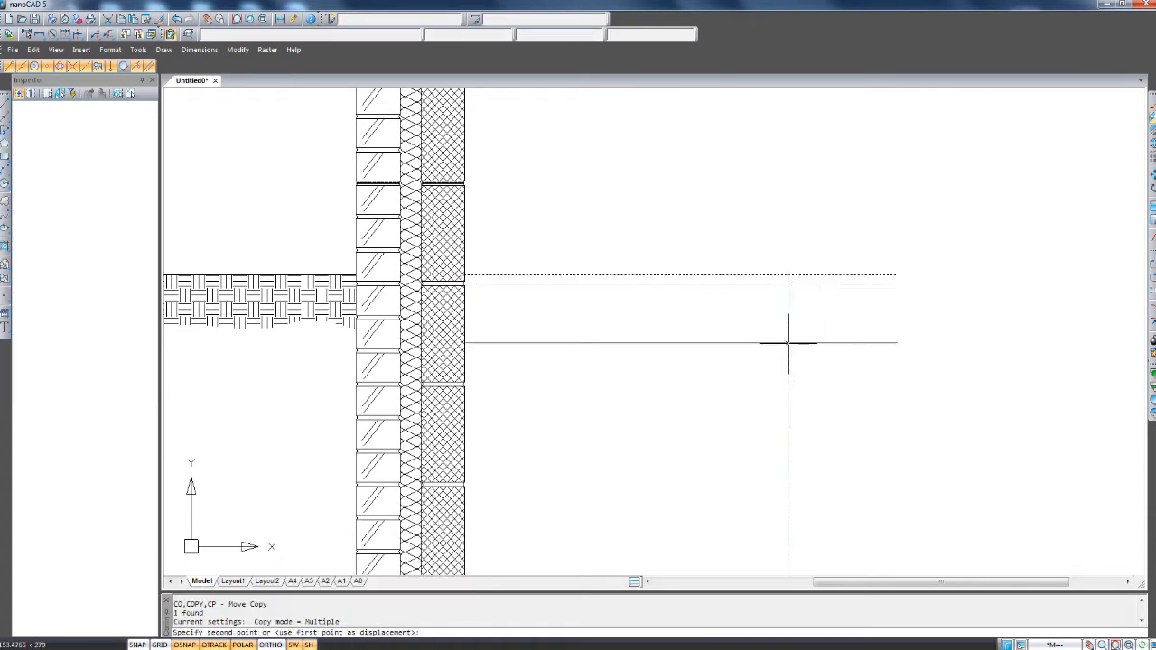
pyautogui.write('15')
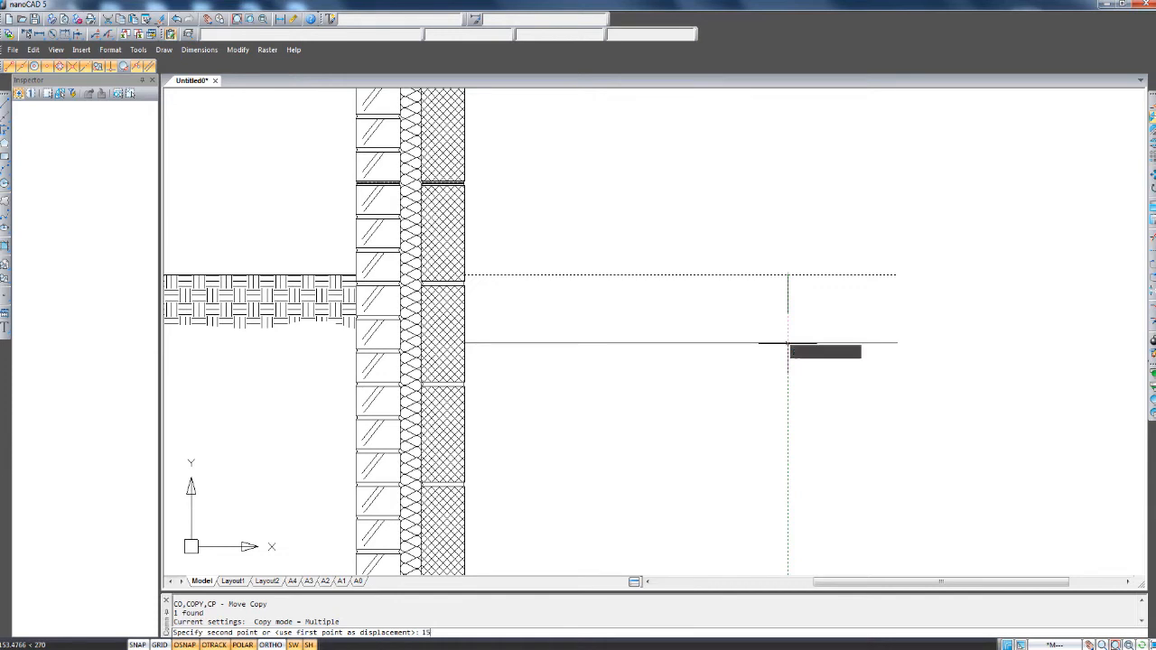
pyautogui.write('0')
pyautogui.press('Return')
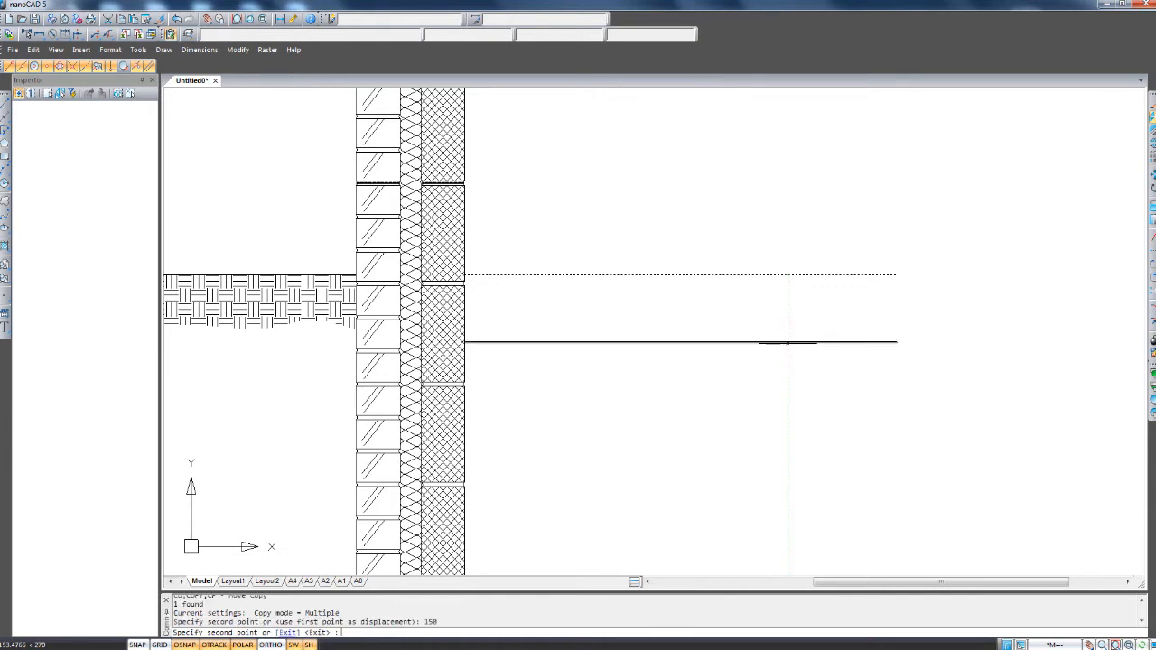
pyautogui.press('Escape')
# Draw a sloping line at 65 degrees, about 608 units long, from the footing's upper outer corner up to the lower horizontal line.
pyautogui.scroll(-2, 621, 361)
pyautogui.scroll(2, 618, 363)
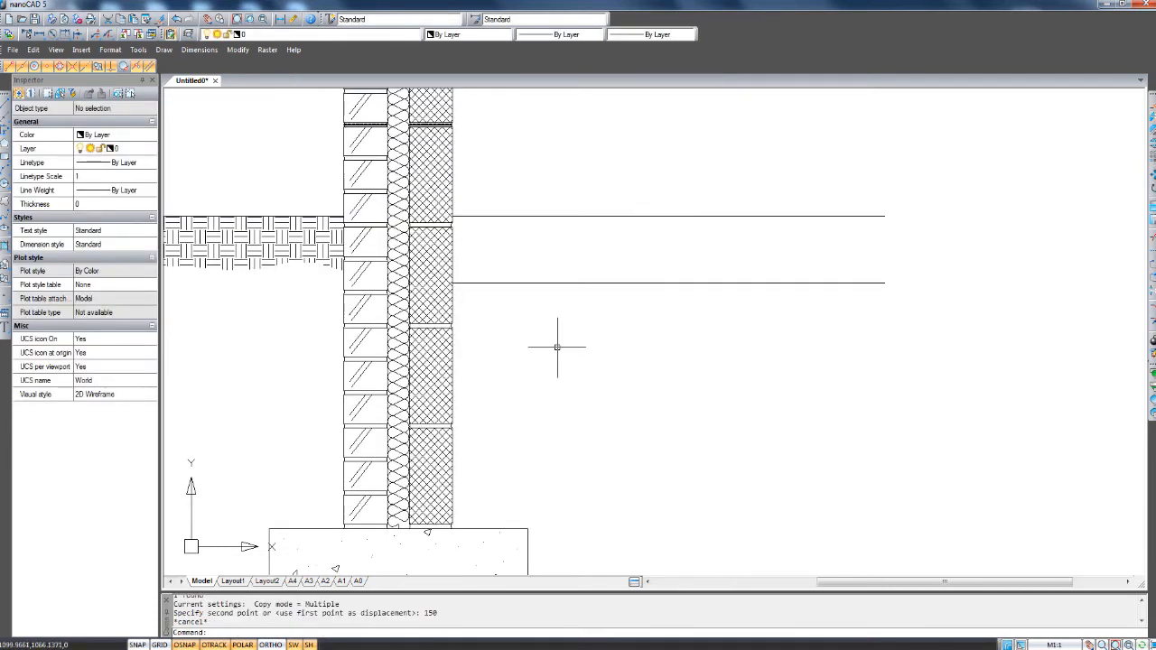
pyautogui.click(6, 105)
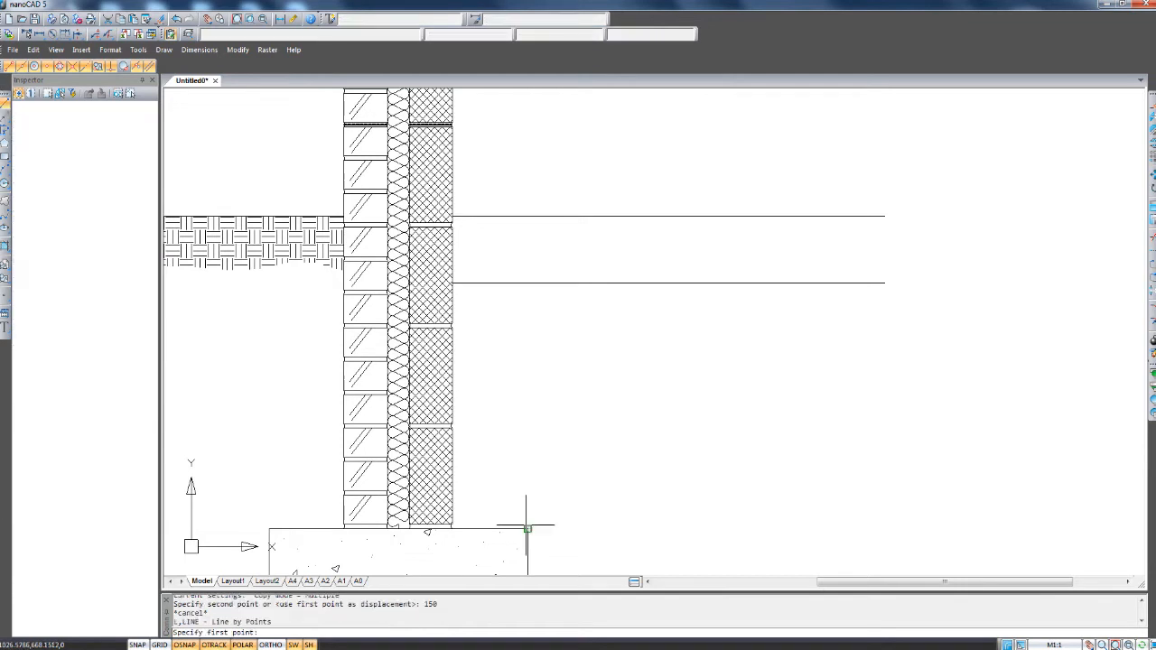
pyautogui.click(526, 530)
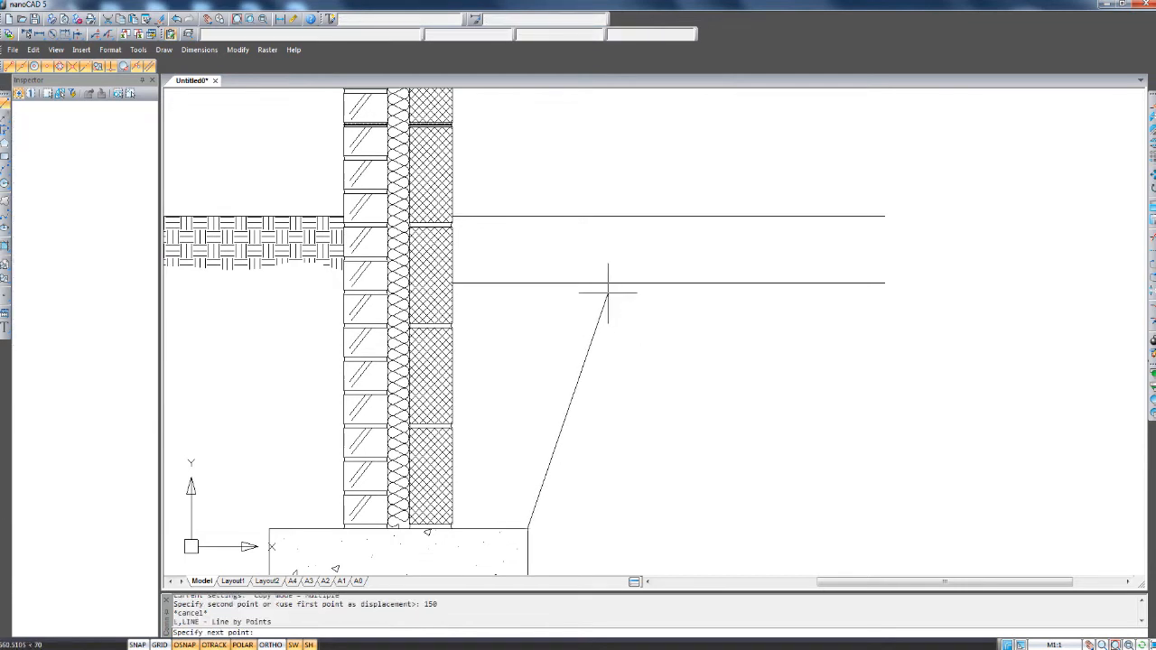
pyautogui.moveTo(606, 259); pyautogui.dragTo(624, 230, button='middle')
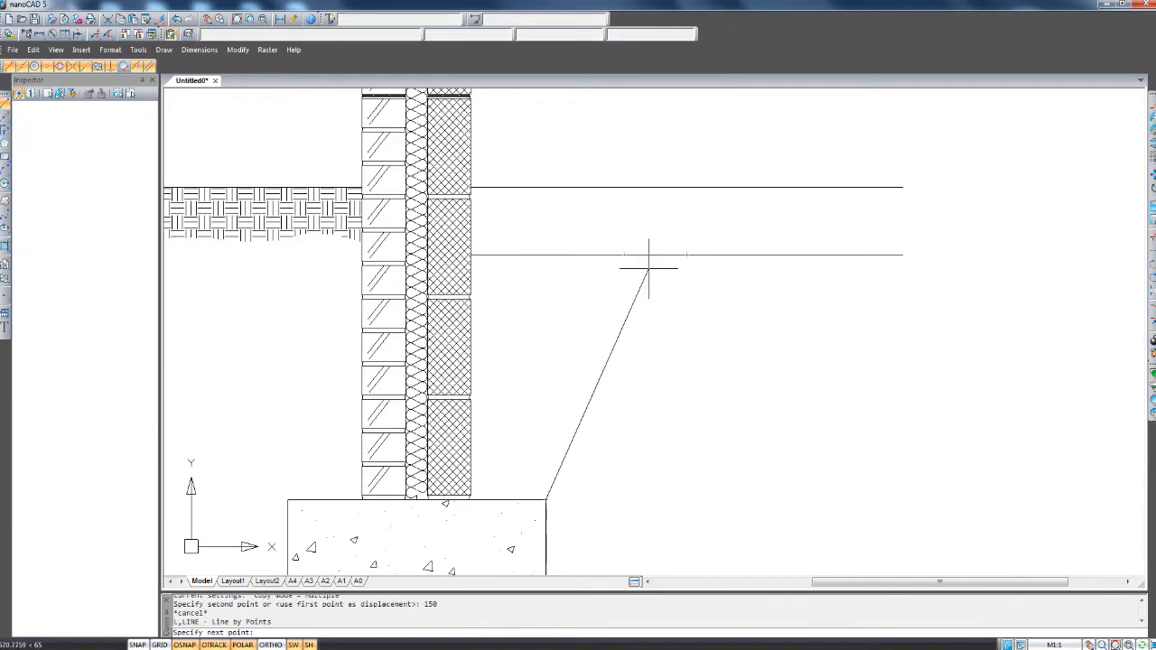
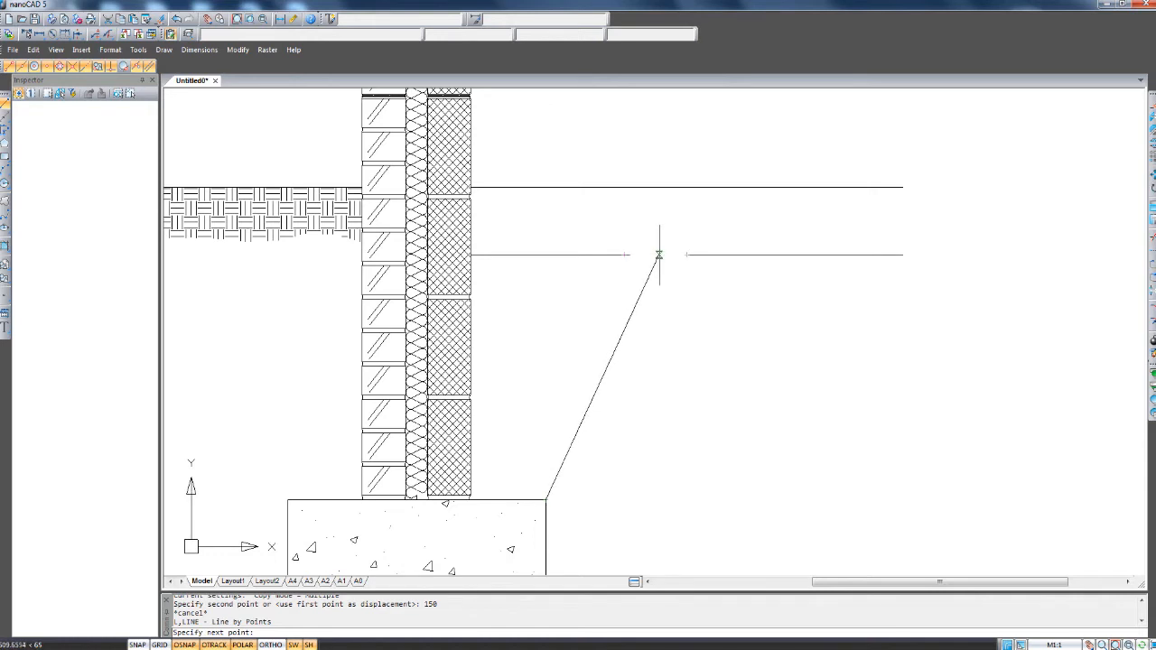
pyautogui.click(657, 254)
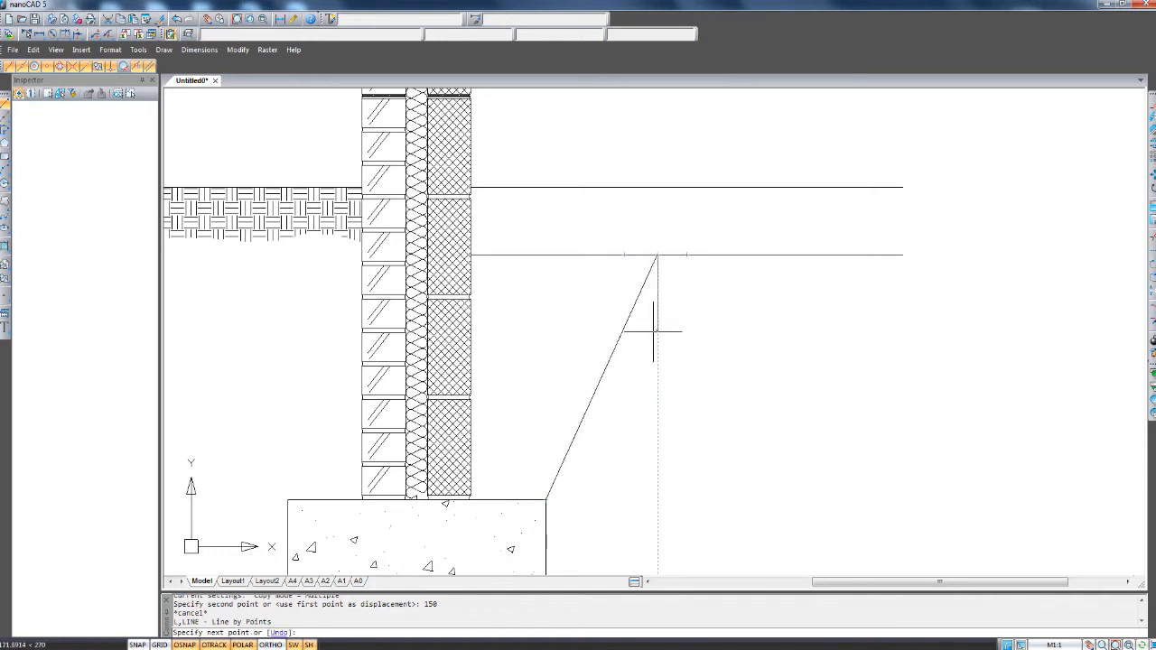
pyautogui.moveTo(655, 330); pyautogui.dragTo(647, 362, button='middle')
pyautogui.press('Return')
# Trim the lower horizontal line between the cross-hatched column and the sloping line, using the sloping line as cutting edge.
pyautogui.scroll(3, 647, 334)
pyautogui.click(596, 352)
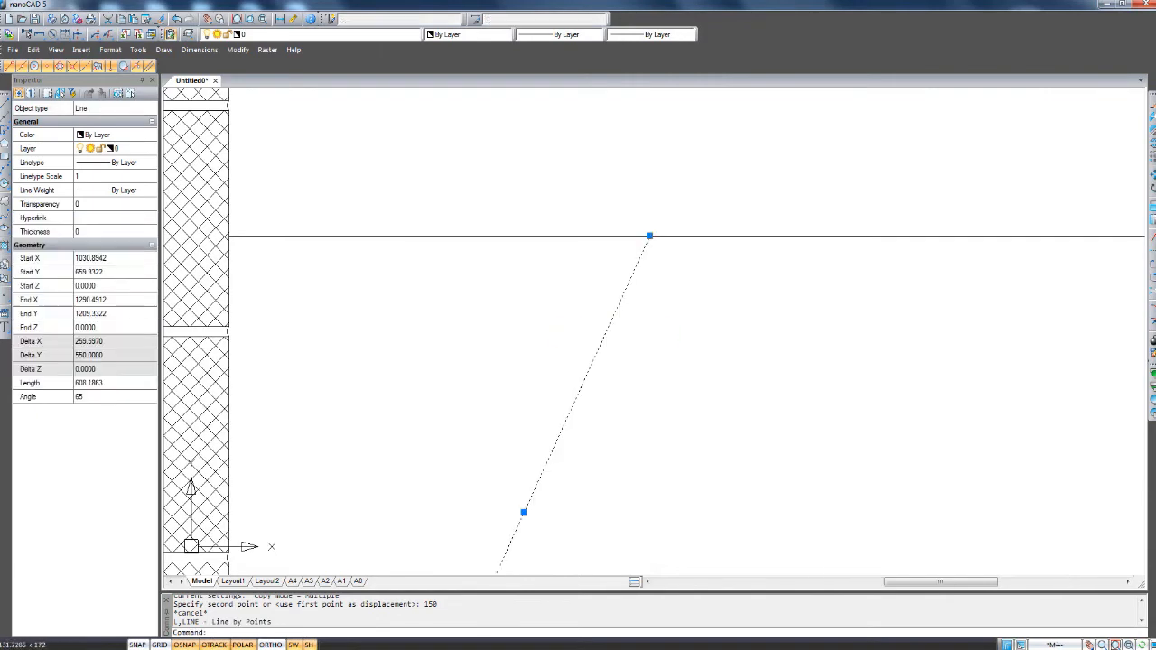
pyautogui.write('tr')
pyautogui.press('Return')
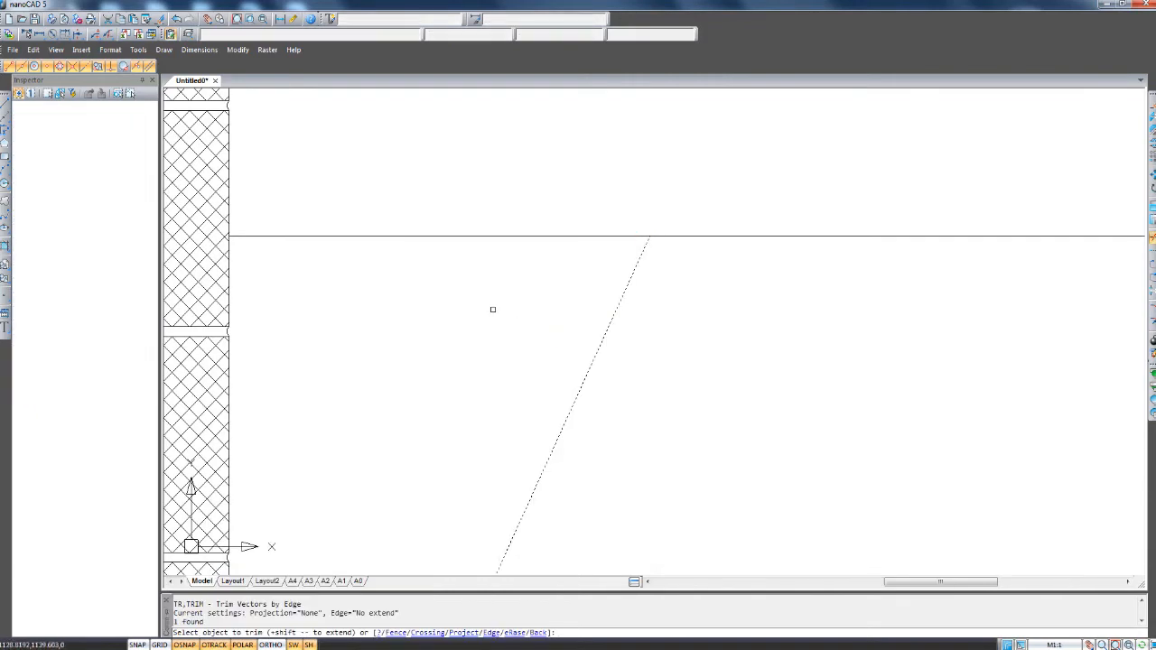
pyautogui.click(490, 307)
pyautogui.click(427, 200)
pyautogui.scroll(-4, 488, 286)
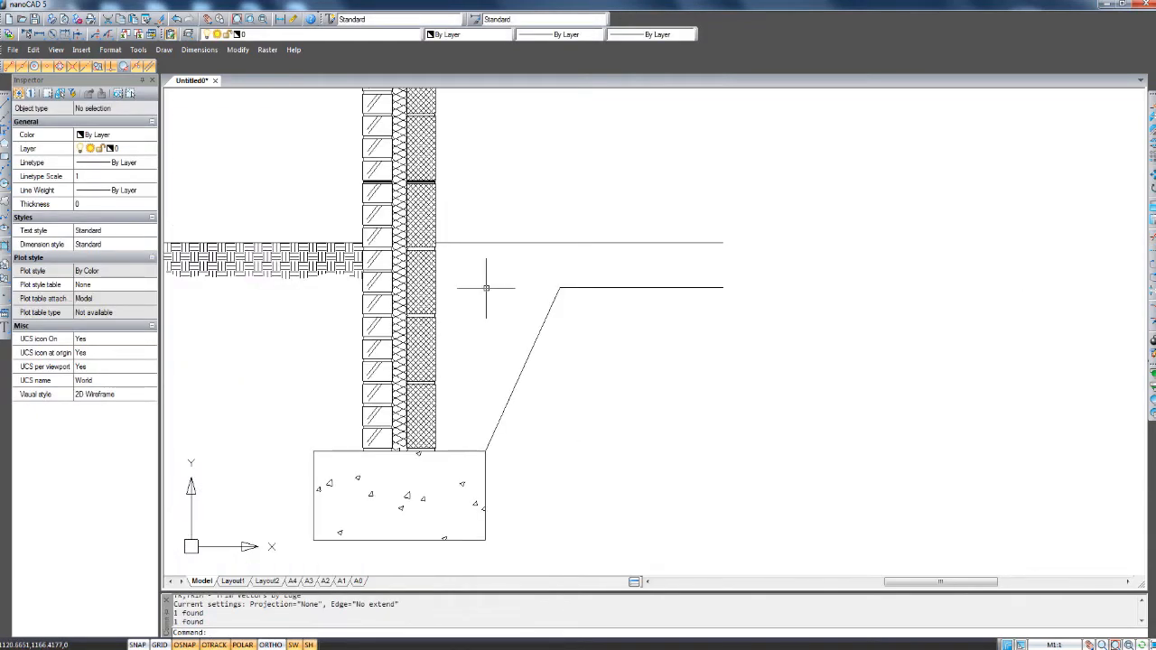
# Draw a vertical line joining the outer ends of the lower and upper horizontal lines to close the outline.
pyautogui.write('l')
pyautogui.press('Return')
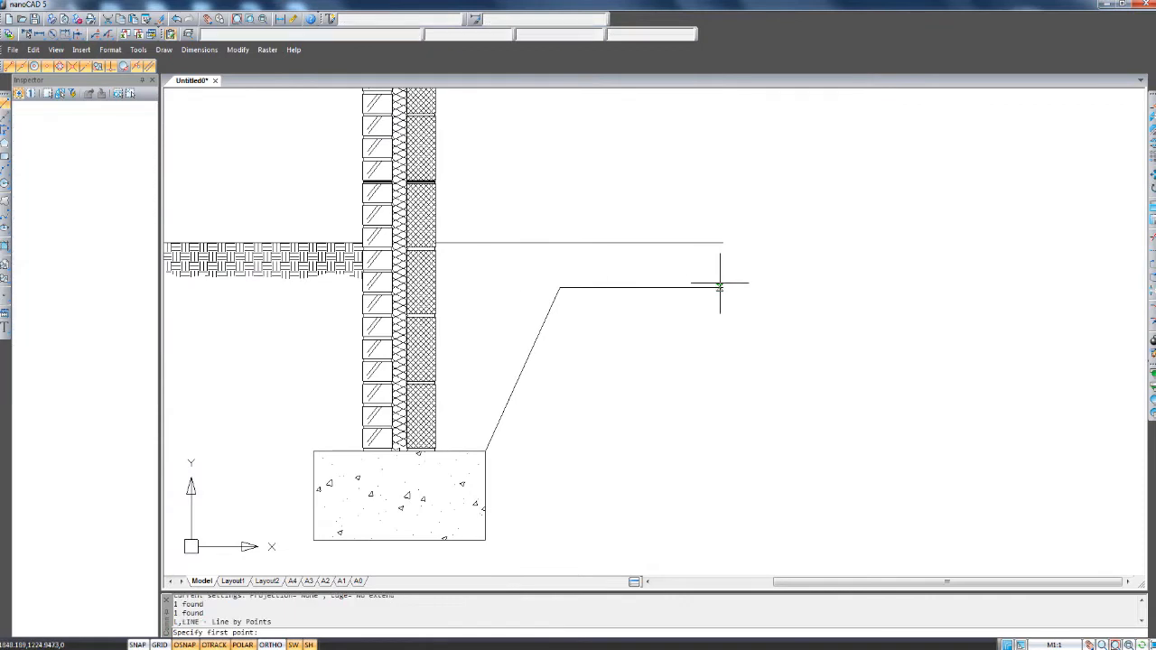
pyautogui.click(722, 287)
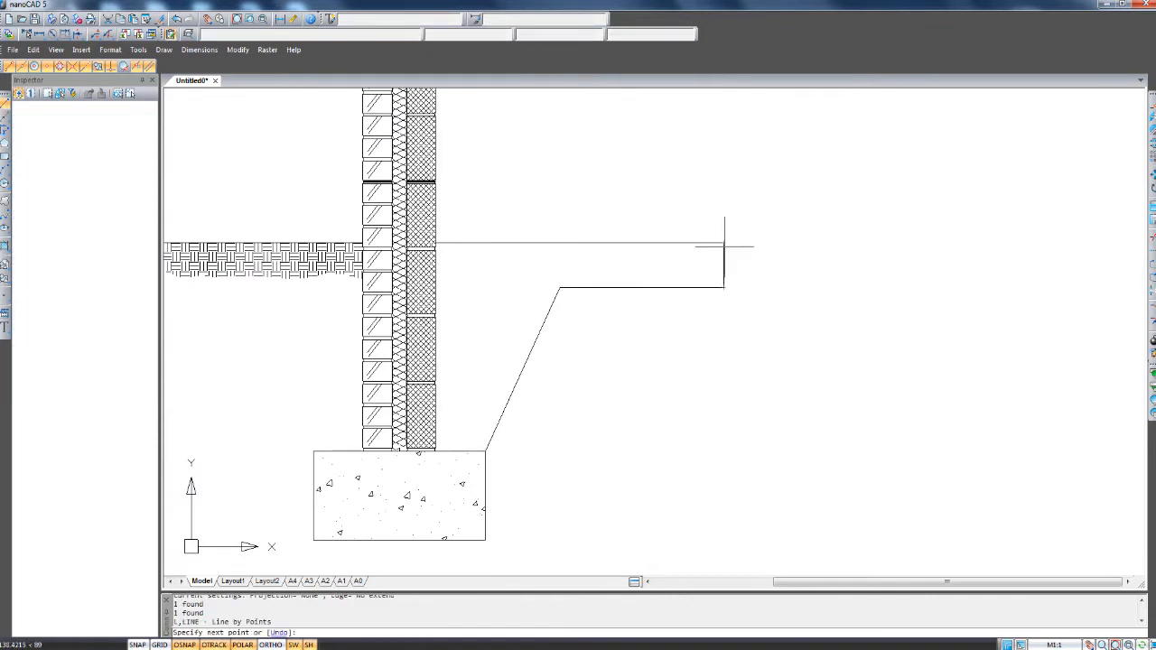
pyautogui.click(722, 242)
pyautogui.press('Return')
# Start a new hatch and choose the predefined NET3 pattern for it.
pyautogui.scroll(3, 537, 288)
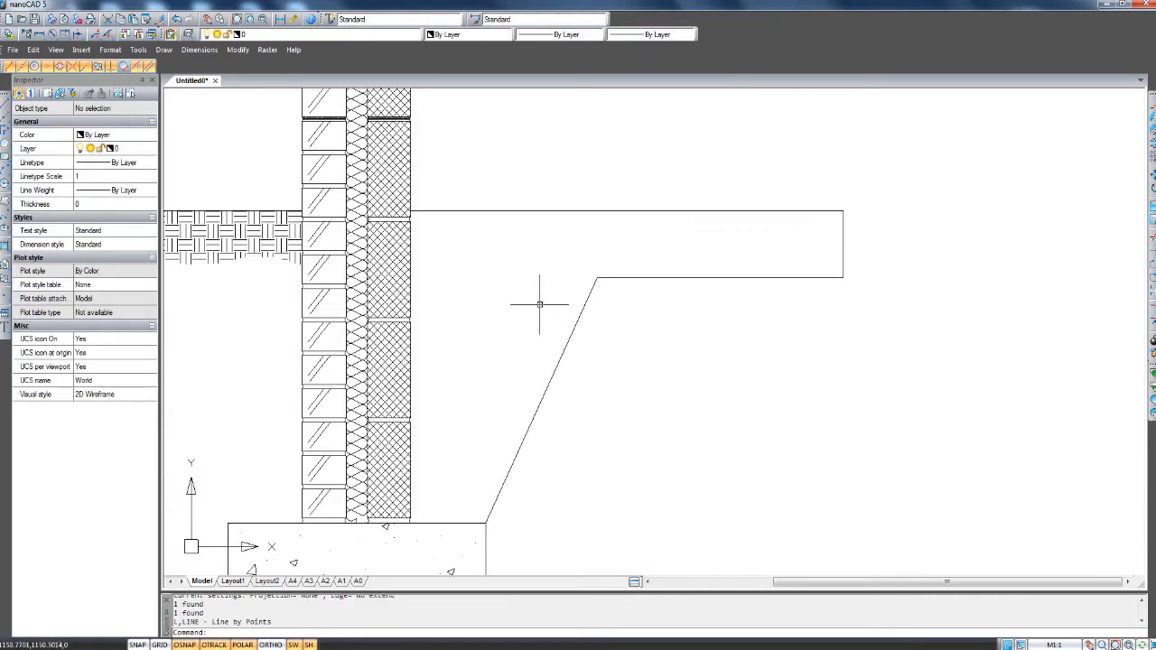
pyautogui.write('hat')
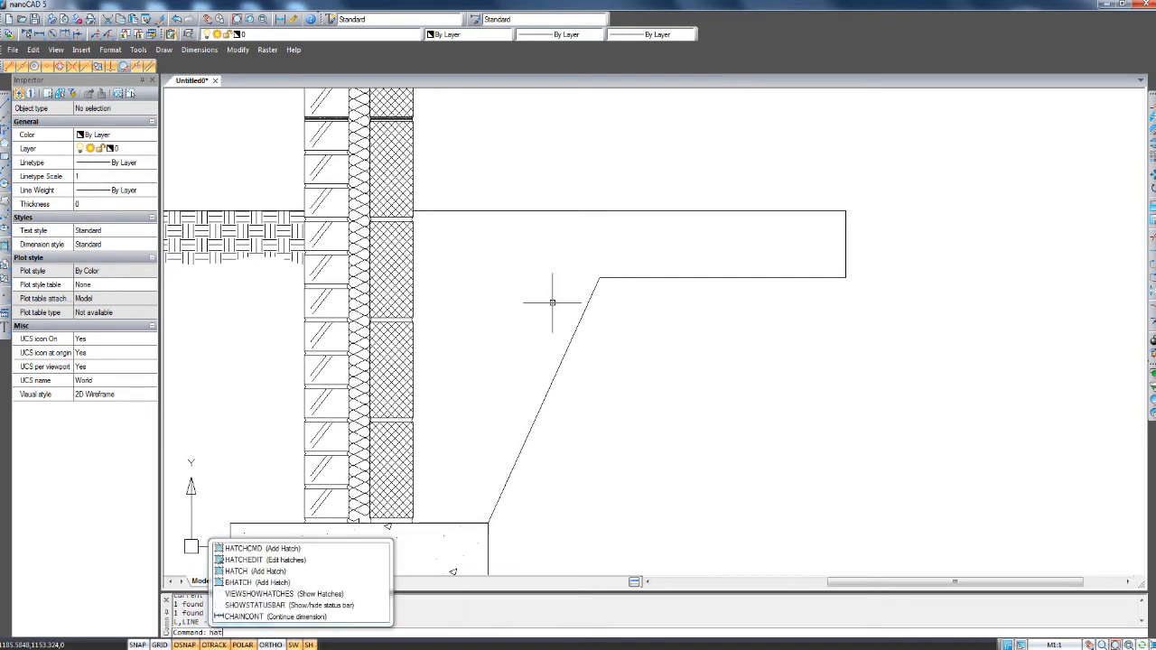
pyautogui.press('Down')
pyautogui.press('Return')
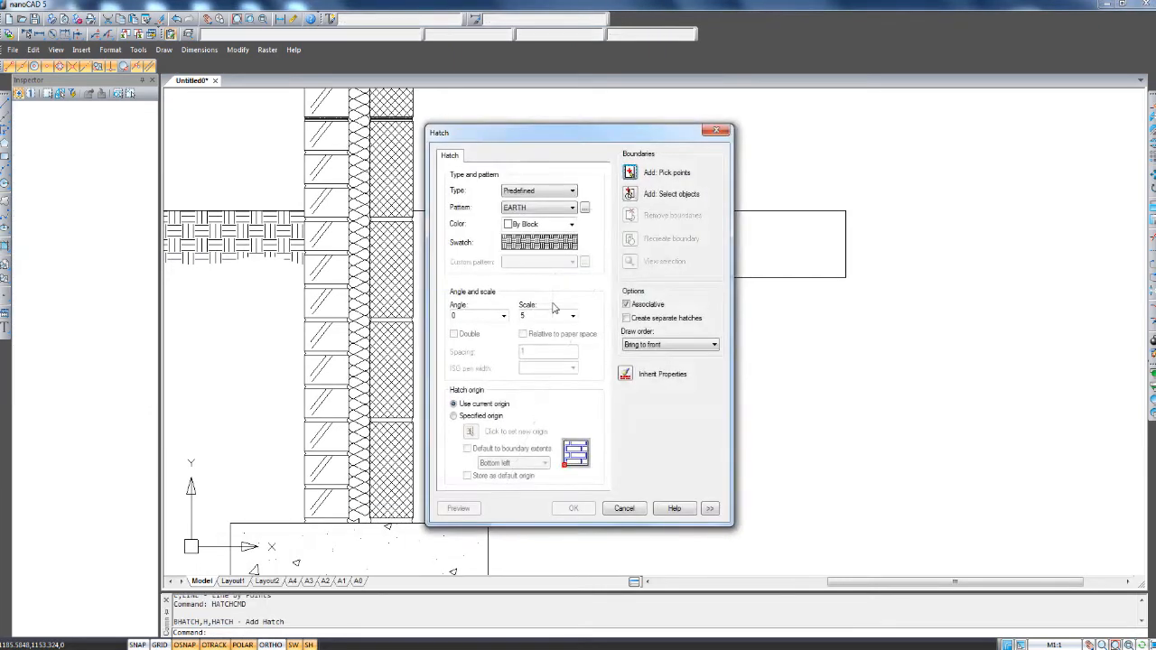
pyautogui.click(544, 242)
pyautogui.moveTo(707, 278); pyautogui.dragTo(707, 308)
pyautogui.scroll(-2, 708, 312)
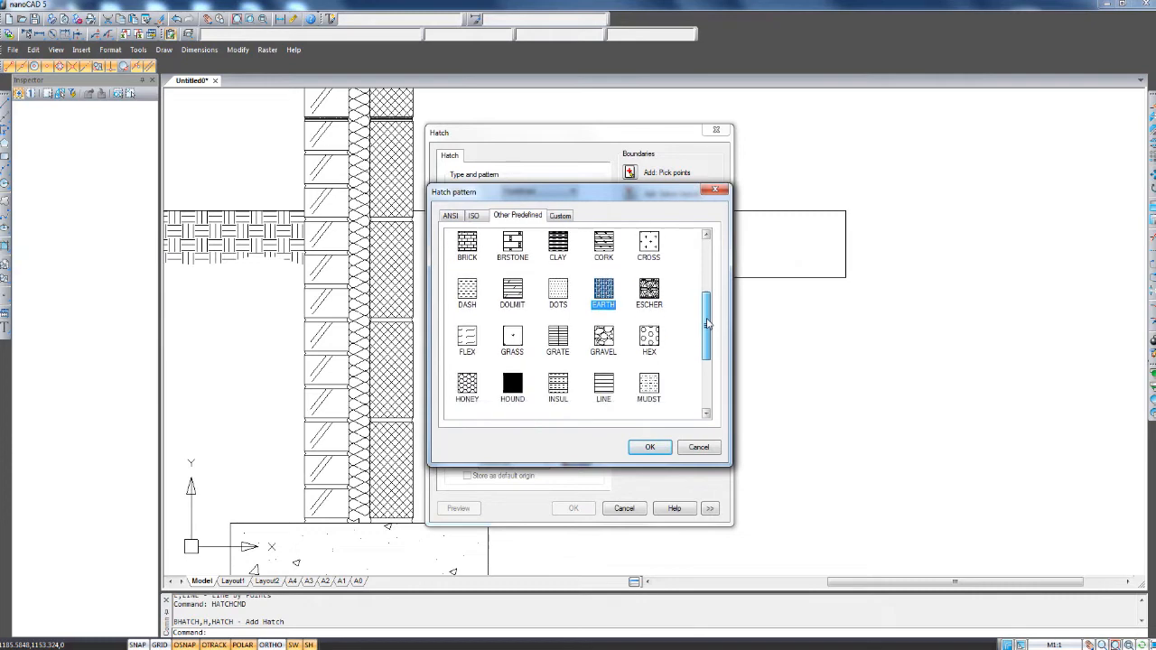
pyautogui.click(603, 280)
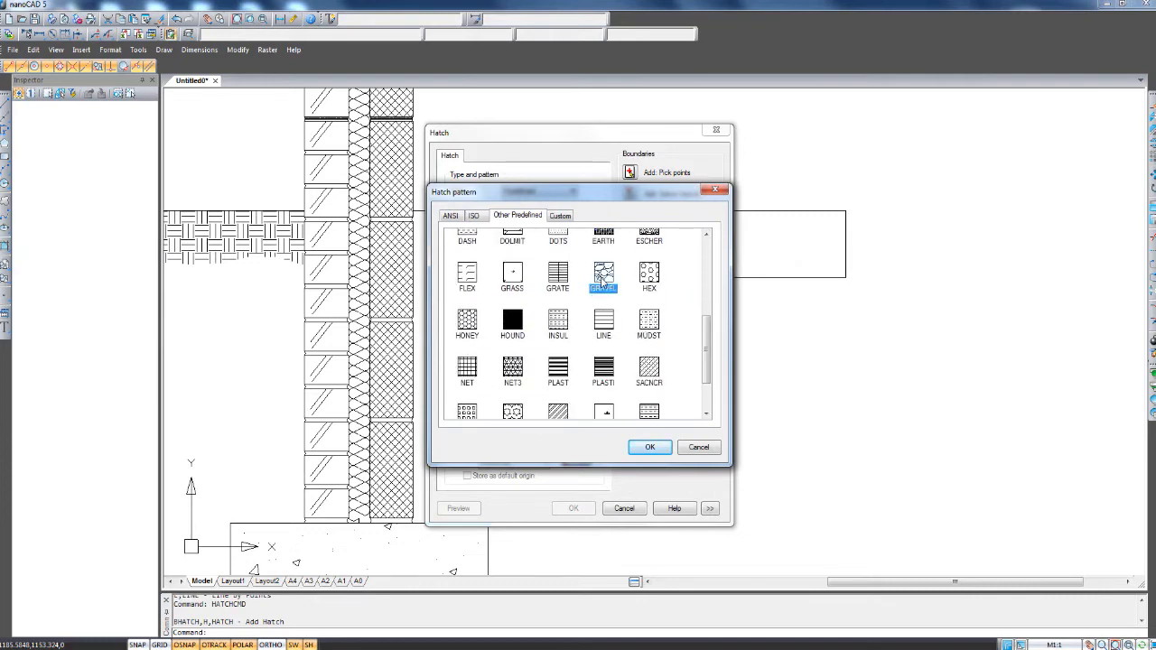
pyautogui.scroll(-2, 708, 348)
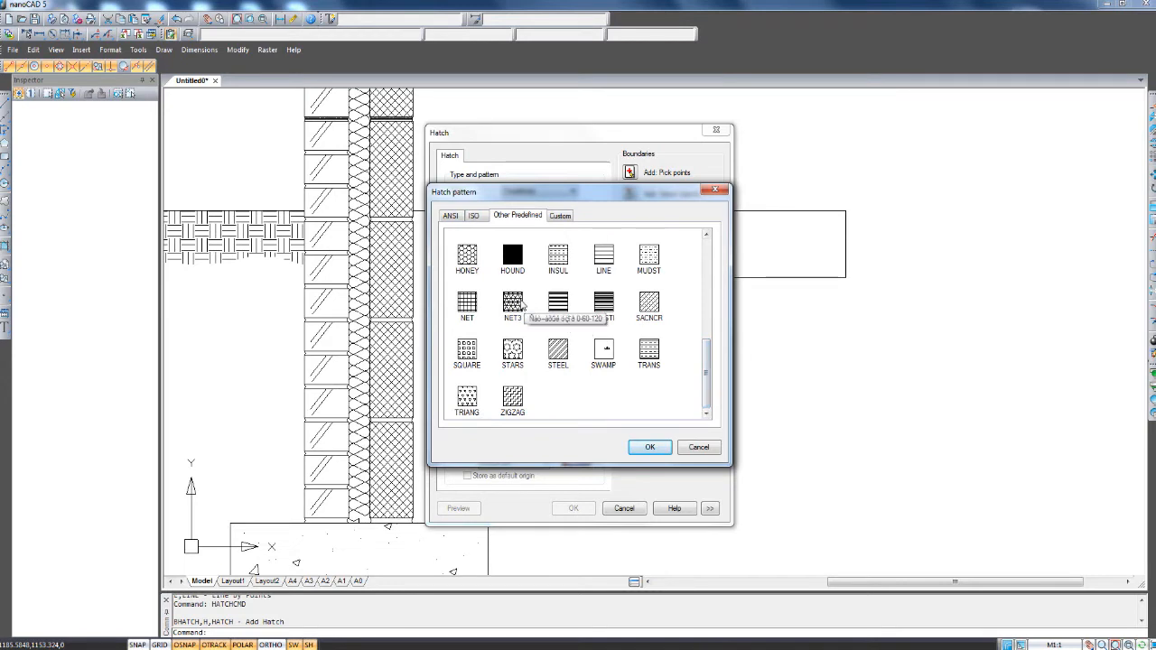
pyautogui.click(515, 307)
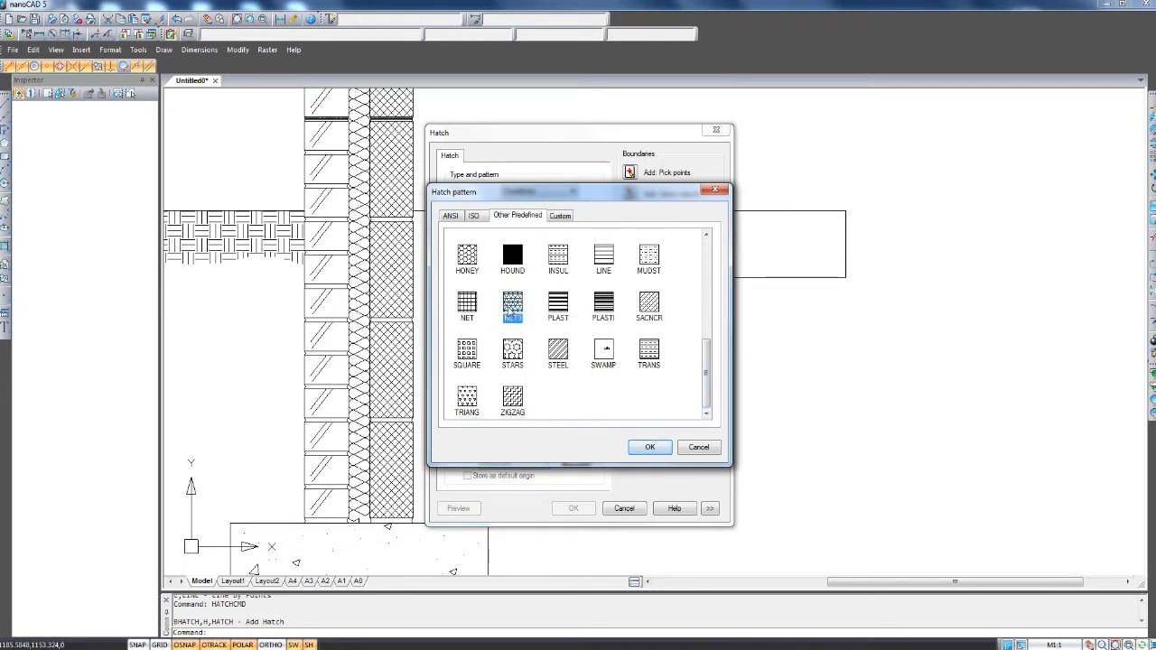
pyautogui.click(649, 447)
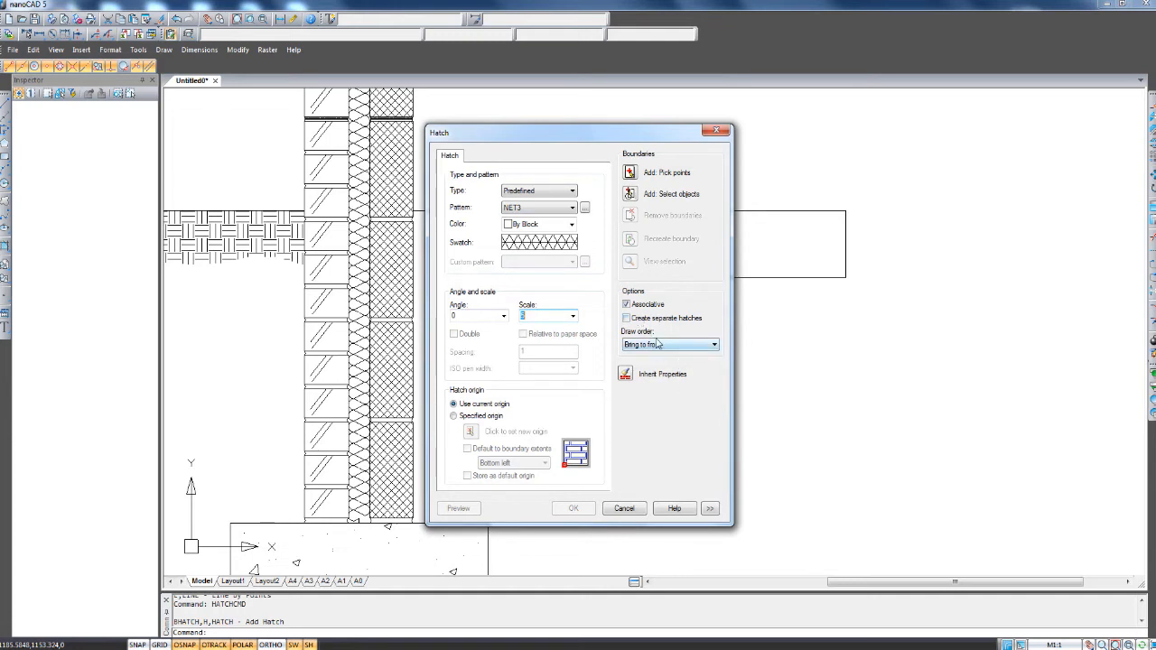
# Apply the hatch at scale 5 to the closed area between the cross-hatched column, the horizontal lines, the slope and the footing.
pyautogui.click(629, 174)
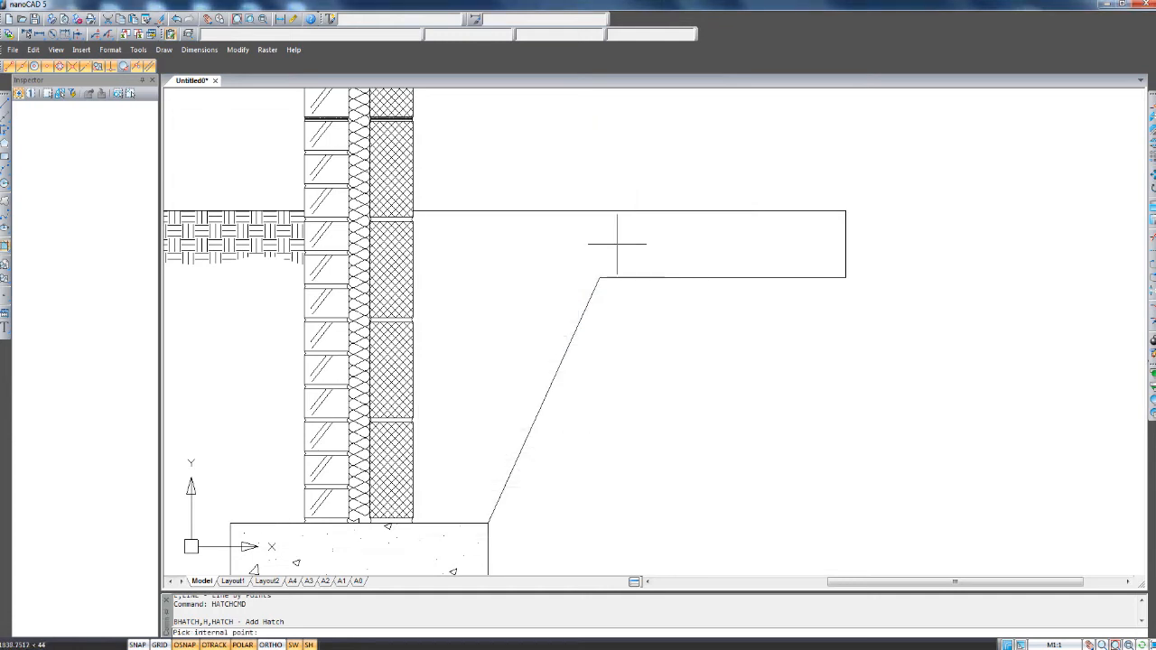
pyautogui.click(522, 292)
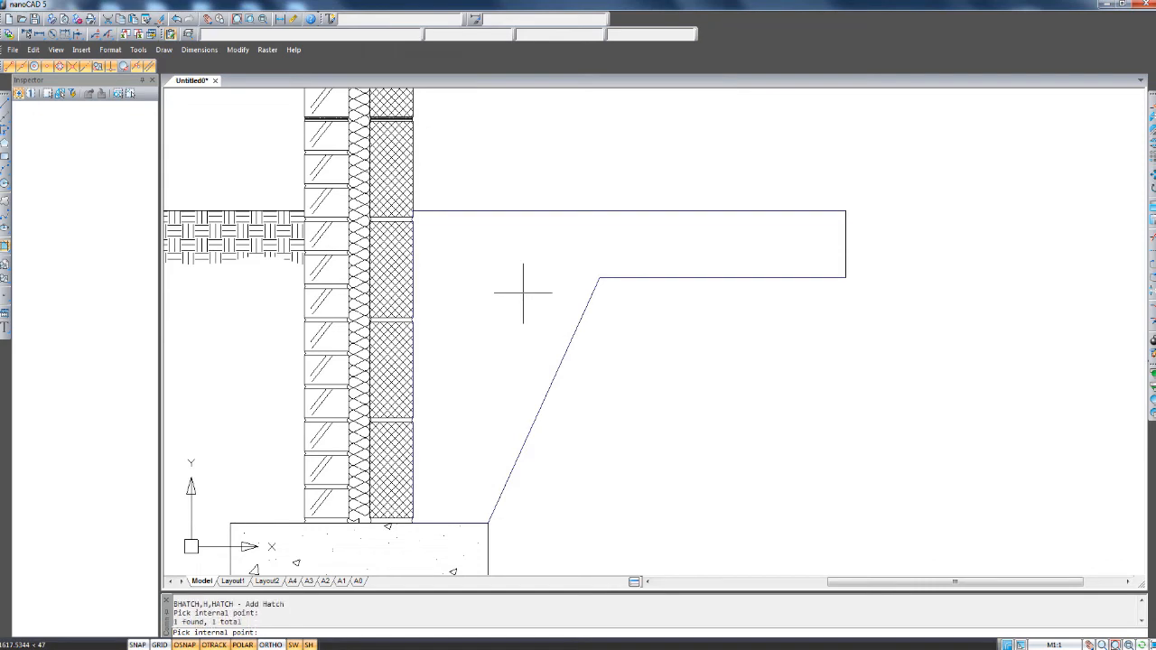
pyautogui.press('Return')
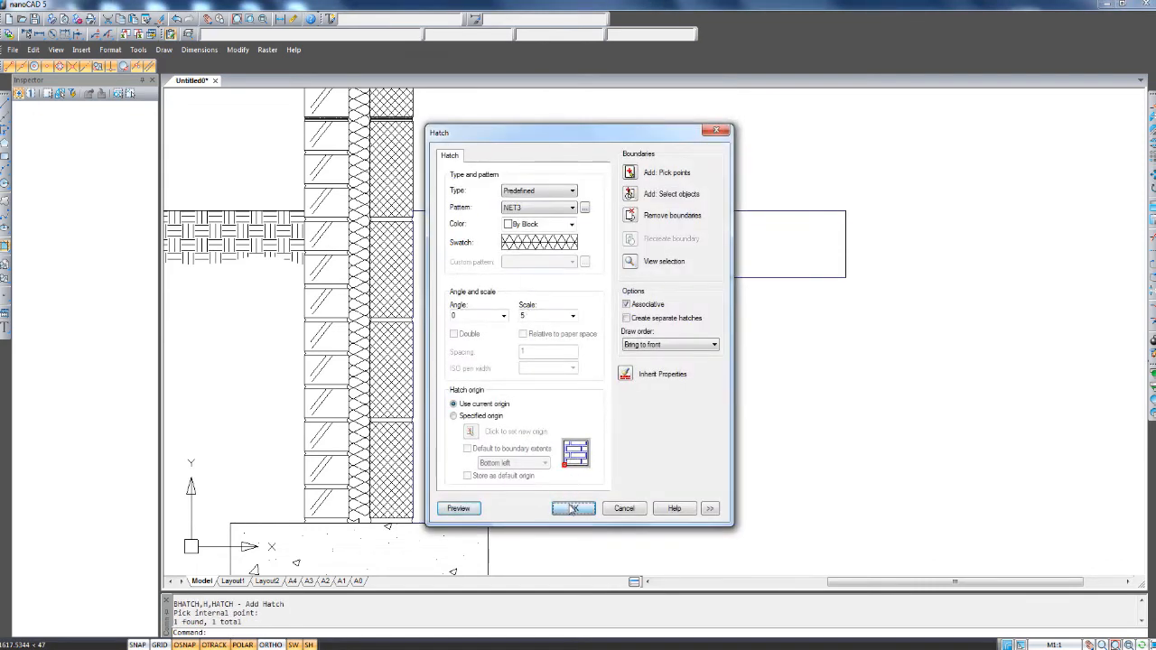
pyautogui.click(572, 508)
pyautogui.press('Escape')
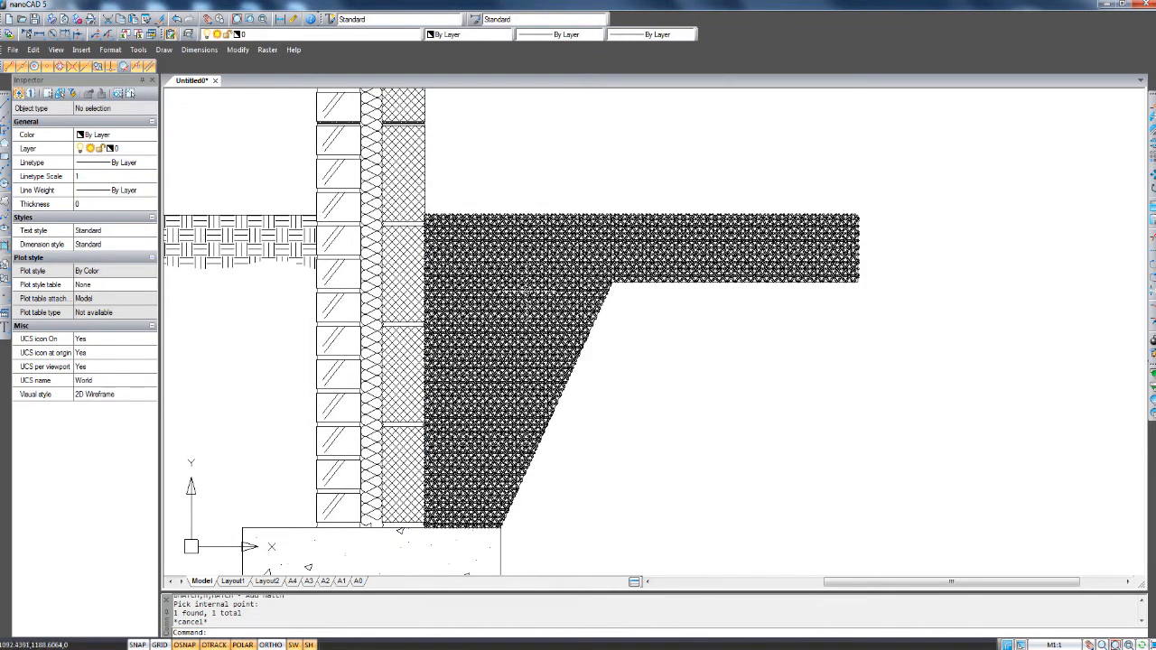
# Set the scale of the NET3 hatch beside the column to 10.
pyautogui.scroll(2, 525, 293)
pyautogui.doubleClick(526, 294)
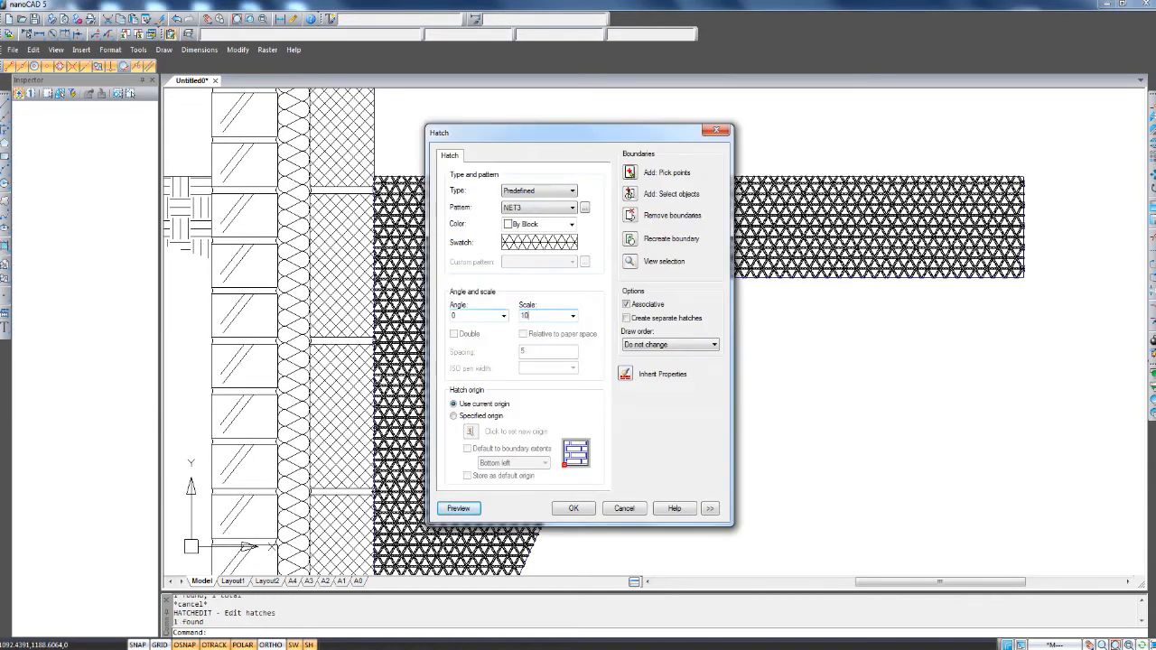
pyautogui.click(572, 508)
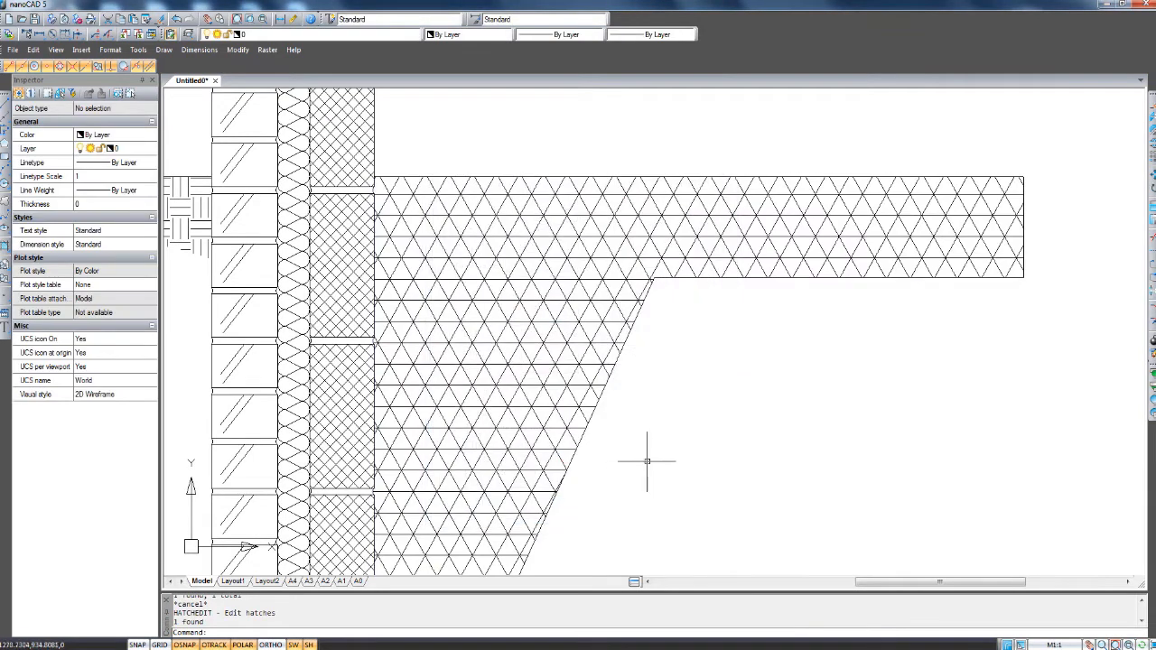
# Set the scale of the NET3 hatch beside the column to 12.5.
pyautogui.scroll(2, 618, 359)
pyautogui.doubleClick(618, 358)
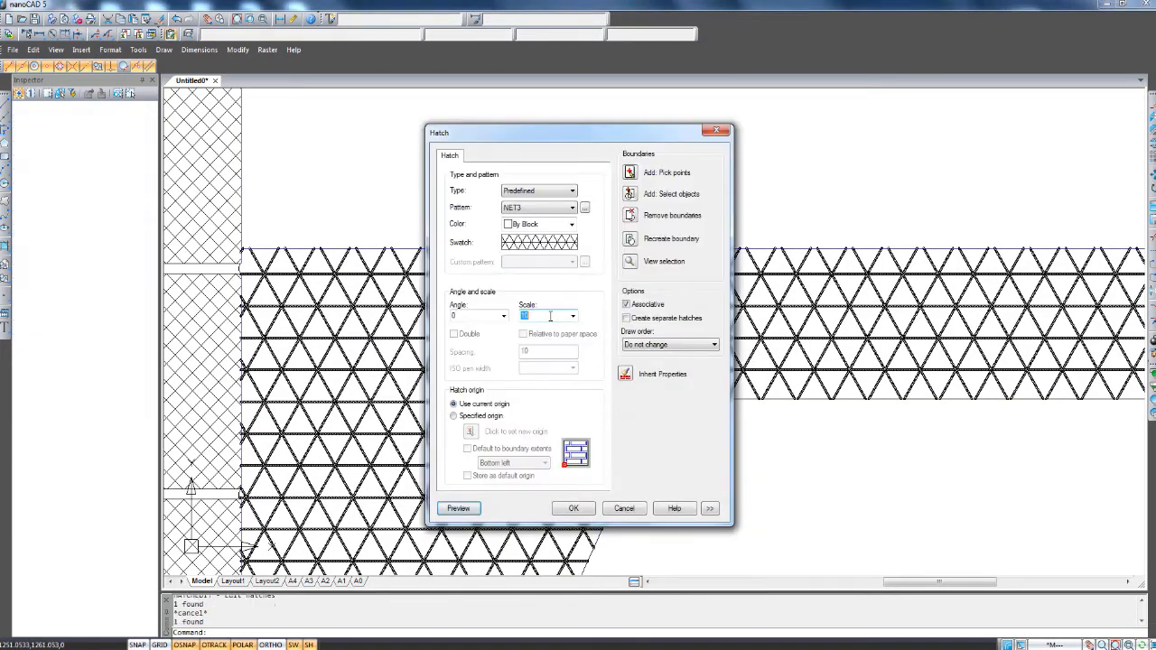
pyautogui.click(572, 508)
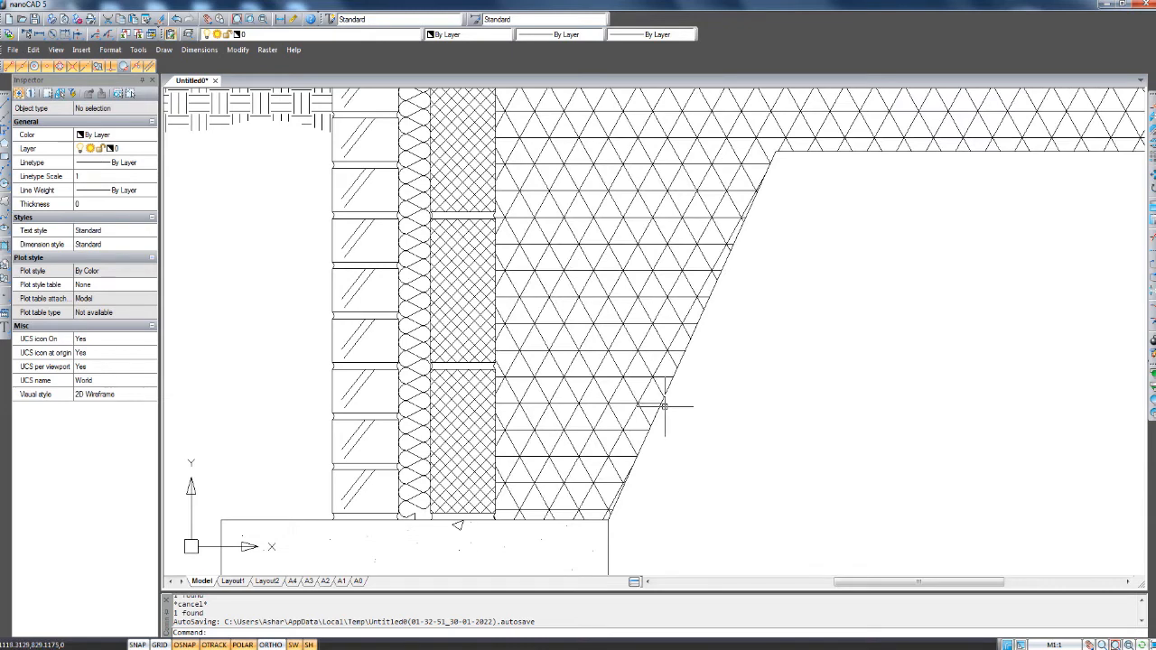
# Stretch the sloping line's upper end about 49 units outward along the lower horizontal line.
pyautogui.click(665, 411)
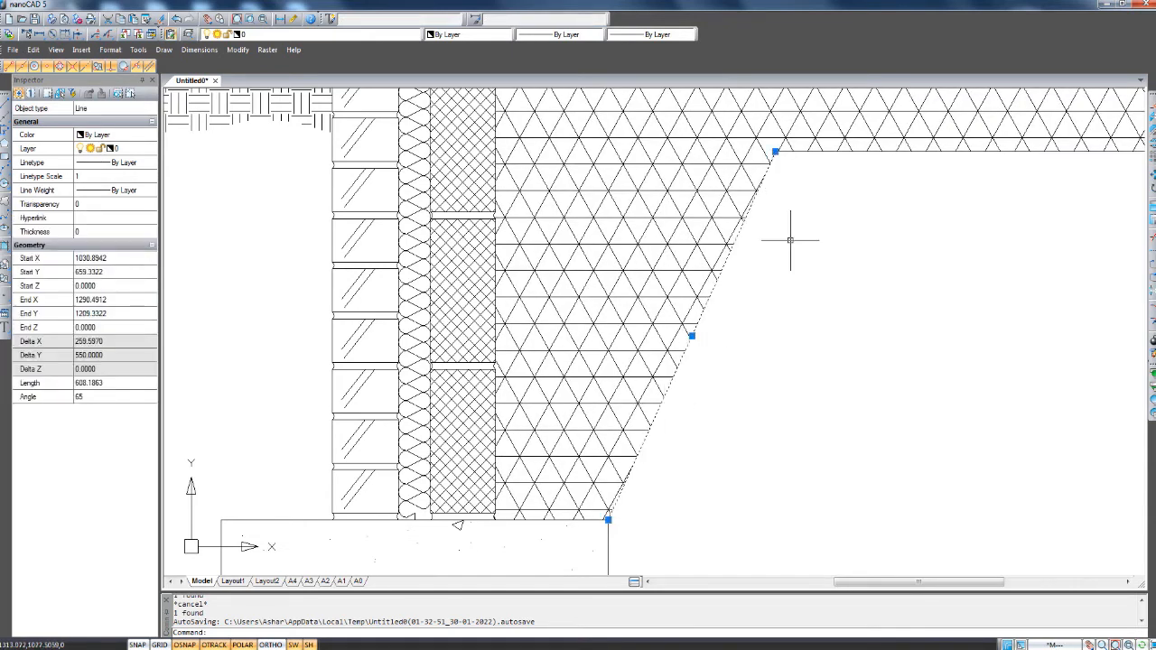
pyautogui.click(775, 151)
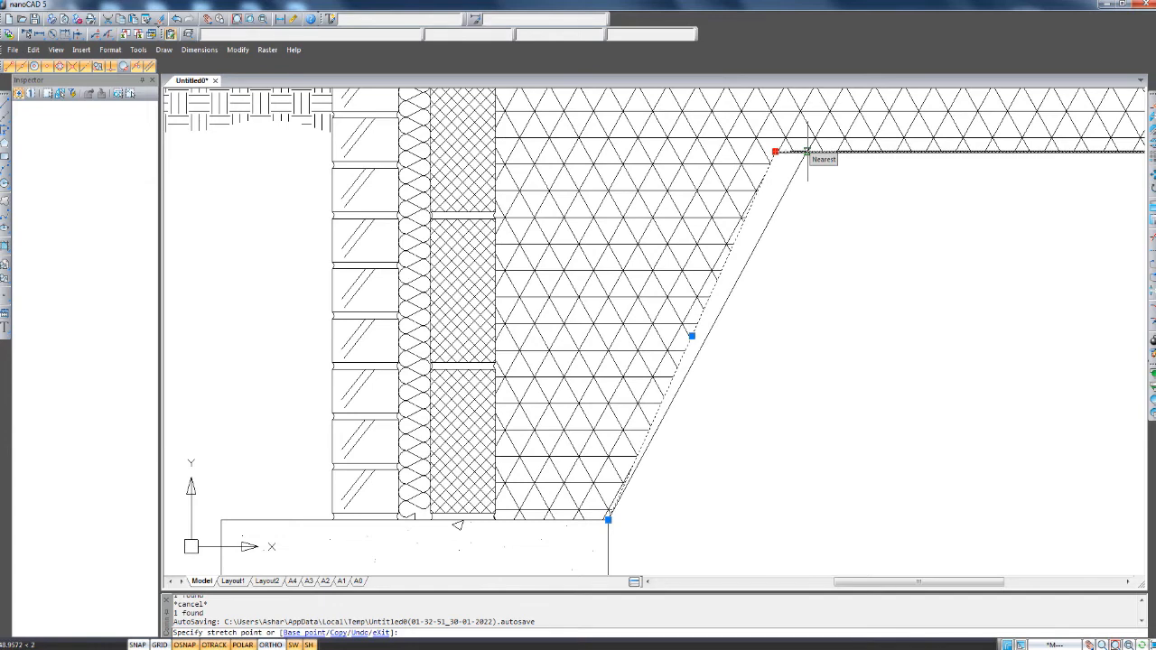
pyautogui.click(807, 151)
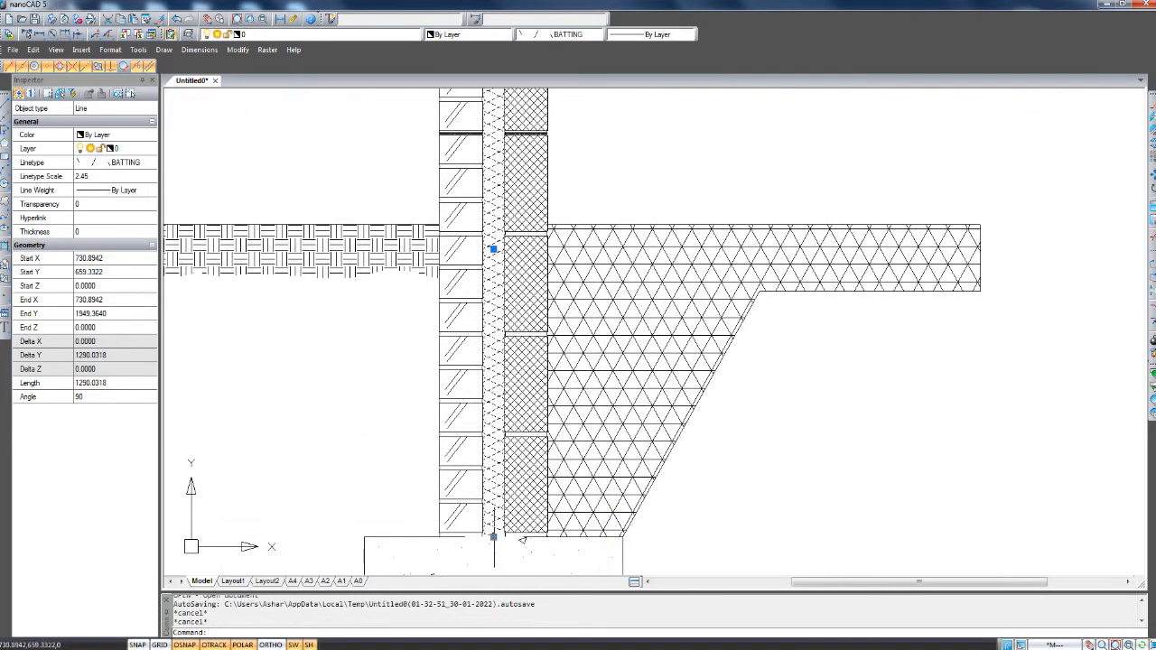
# Shorten the insulation line by stretching its lower end from the footing up to ground level.
pyautogui.click(493, 537)
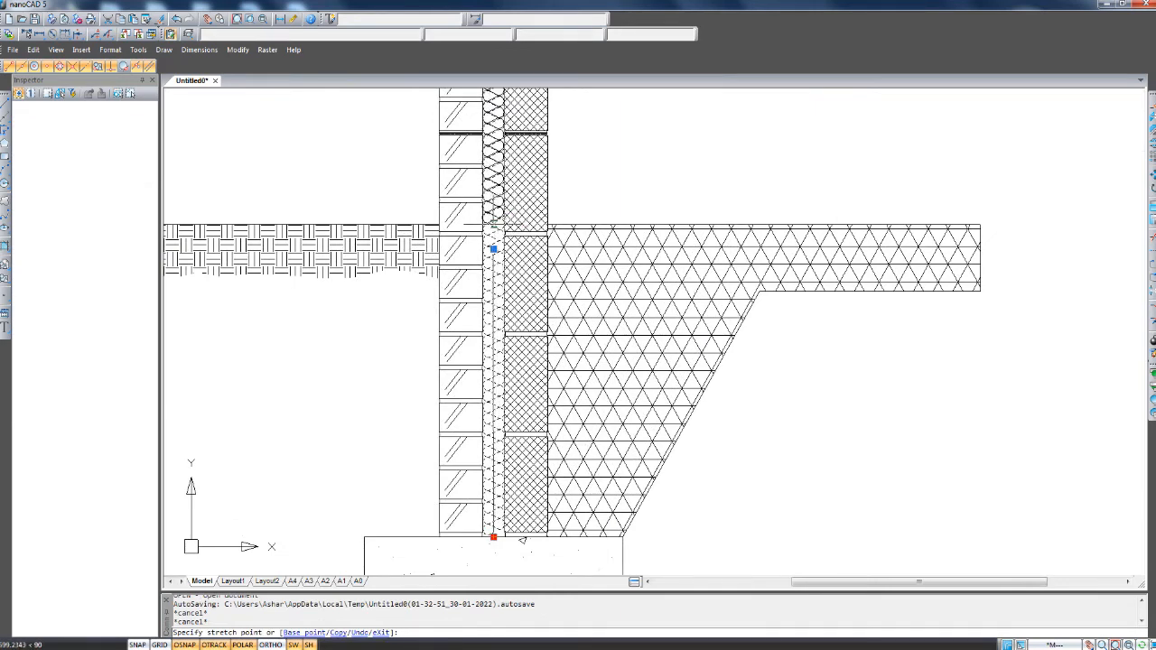
pyautogui.scroll(3, 492, 226)
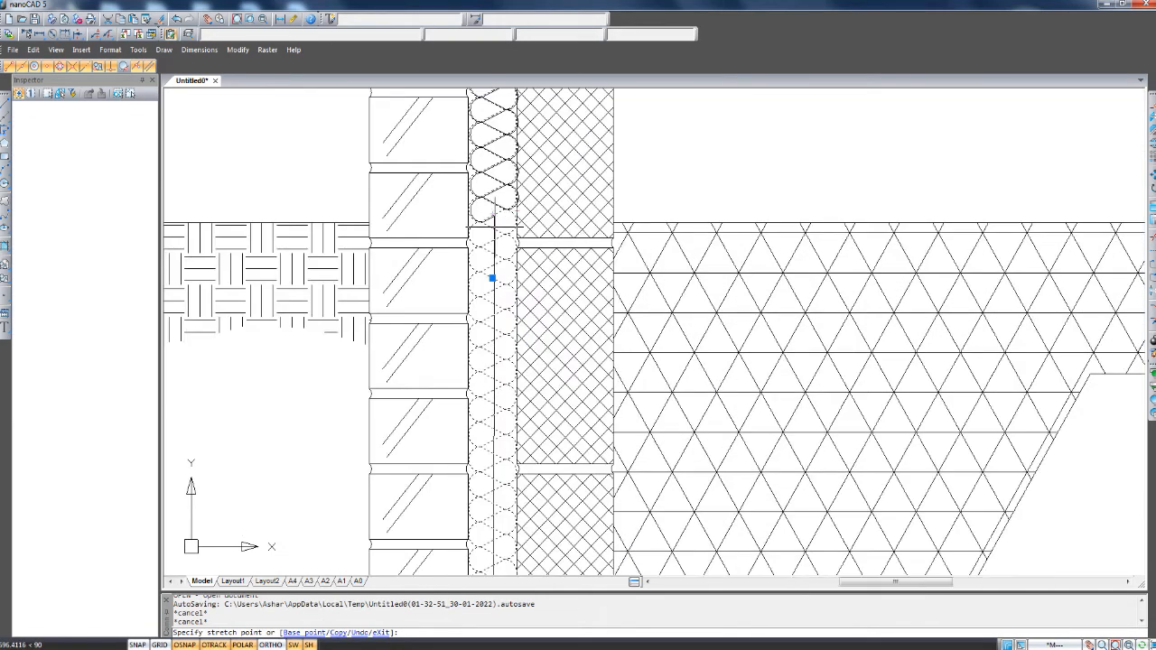
pyautogui.click(491, 227)
pyautogui.press('Escape')
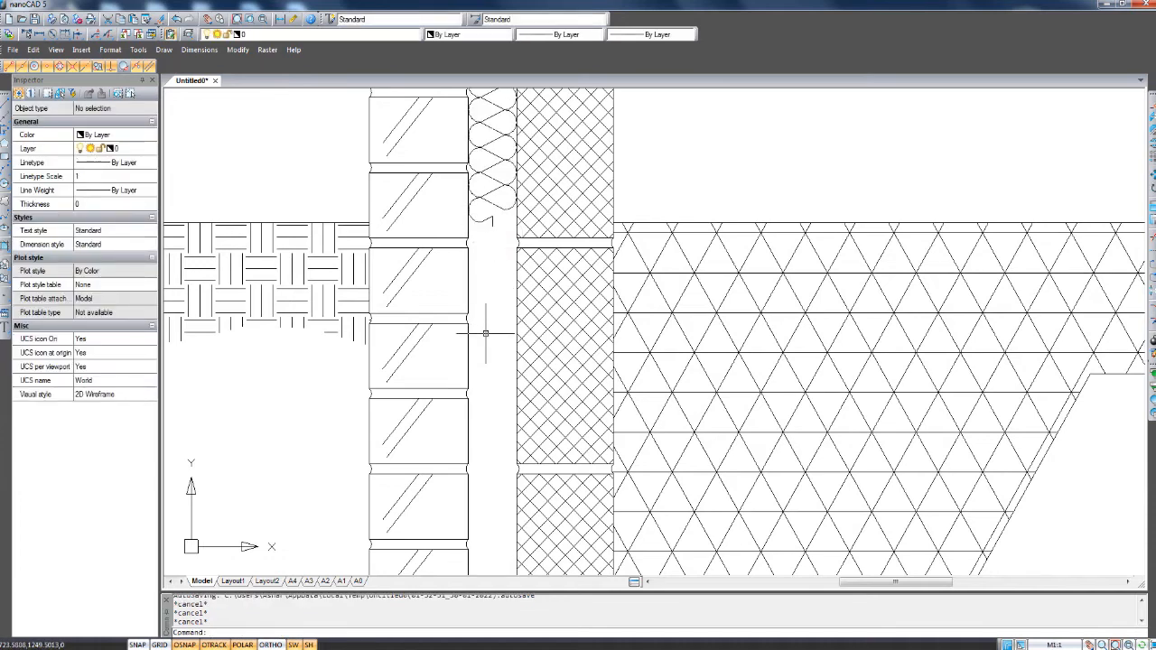
# Draw a short line across the wall cavity just below the lower end of the insulation.
pyautogui.scroll(-3, 485, 335)
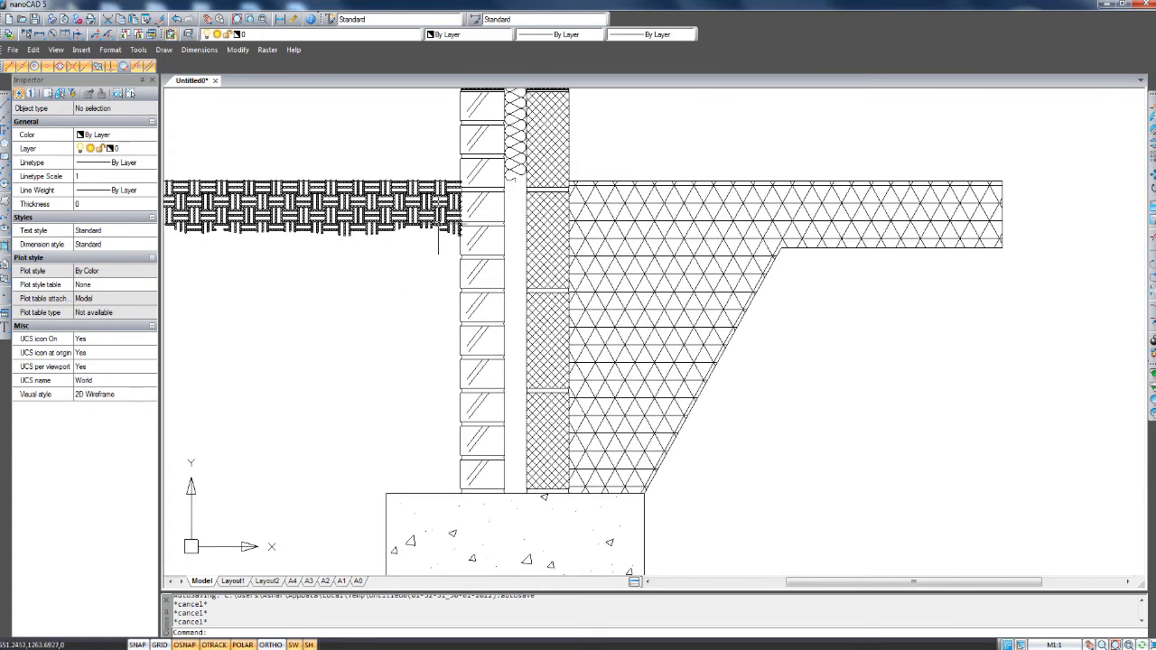
pyautogui.moveTo(439, 237); pyautogui.dragTo(487, 244, button='middle')
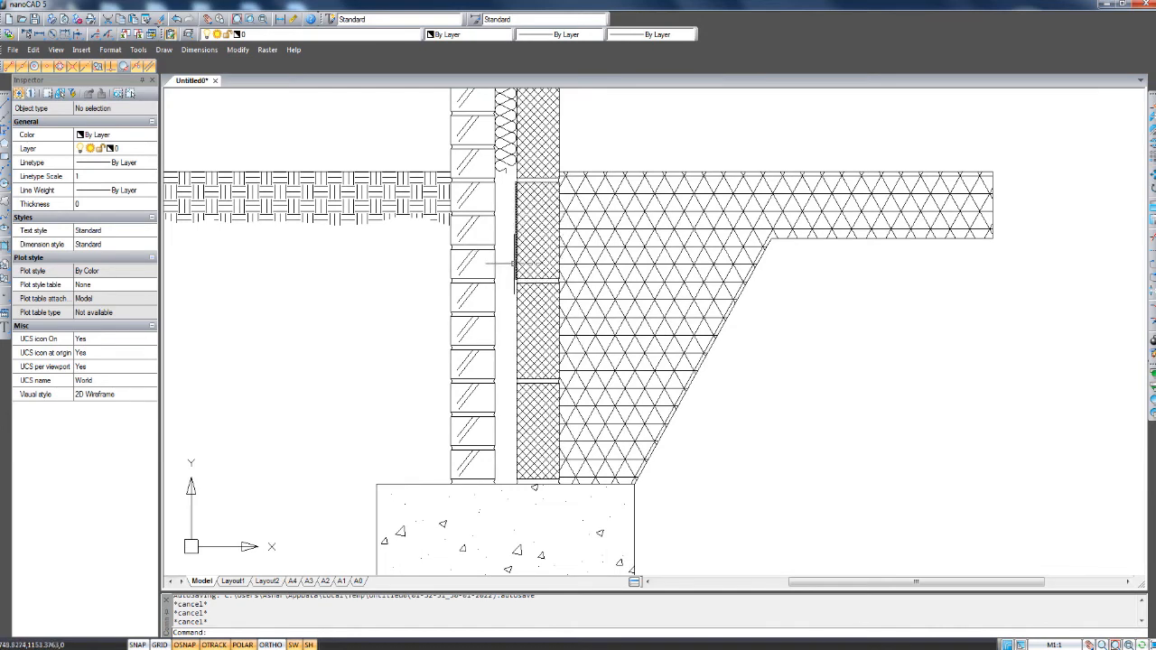
pyautogui.moveTo(499, 259); pyautogui.dragTo(502, 259, button='middle')
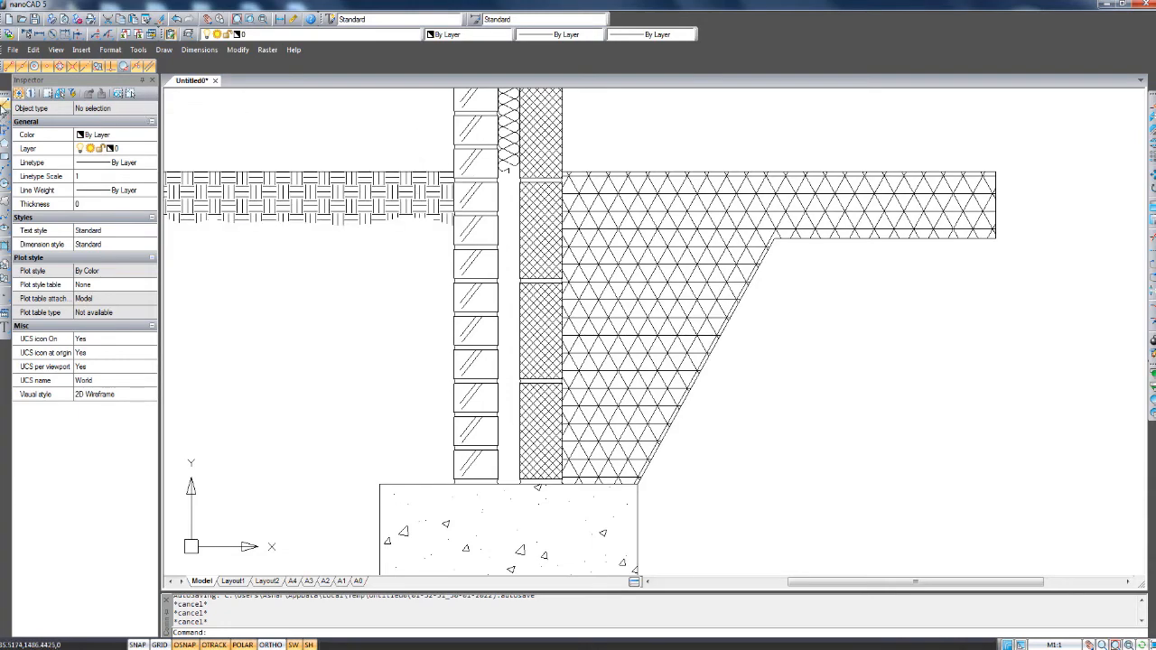
pyautogui.click(4, 107)
pyautogui.scroll(10, 541, 198)
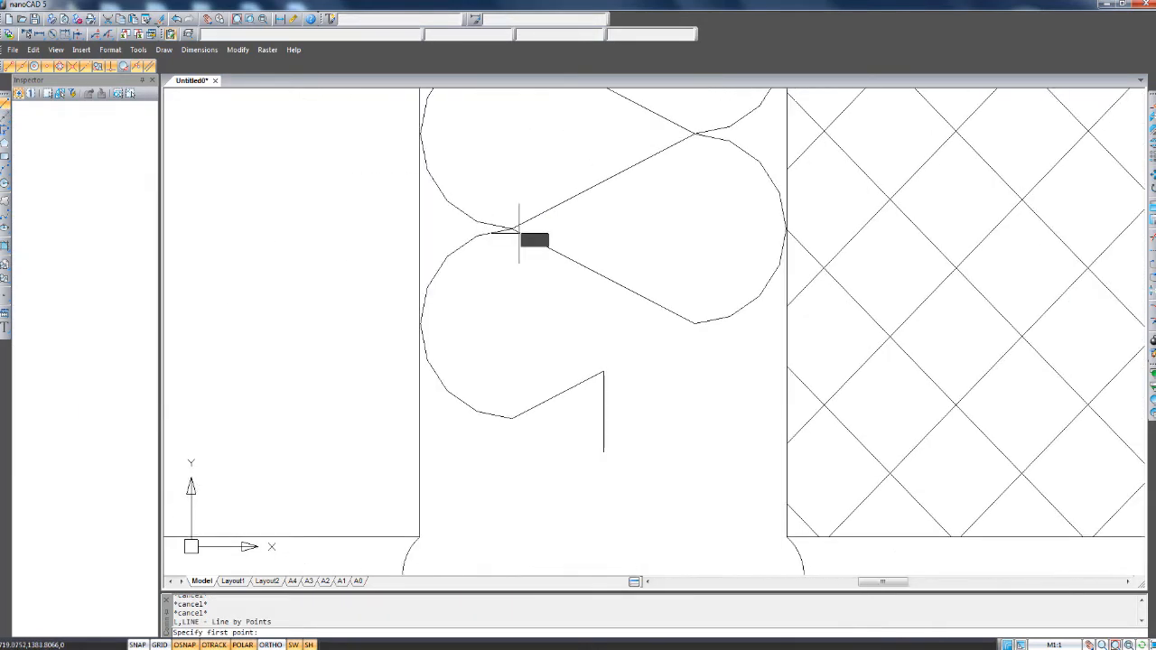
pyautogui.press('Escape')
pyautogui.scroll(-8, 519, 270)
# Start a new hatch for the wall cavity below the insulation and browse the other predefined patterns.
pyautogui.write('hat')
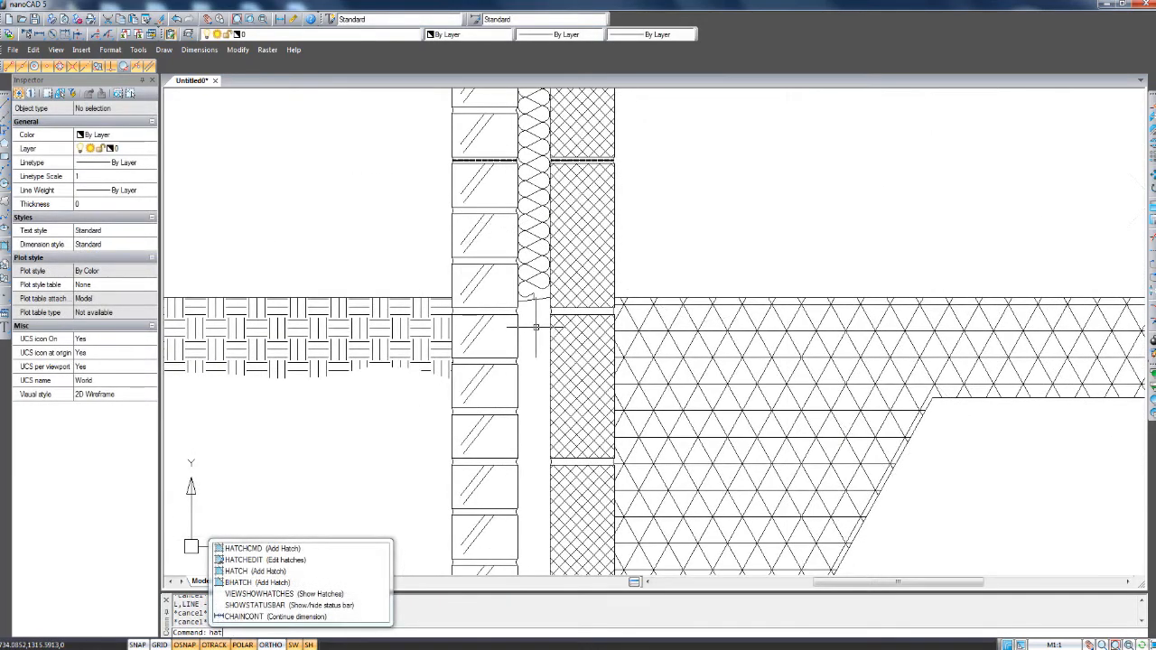
pyautogui.press('Return')
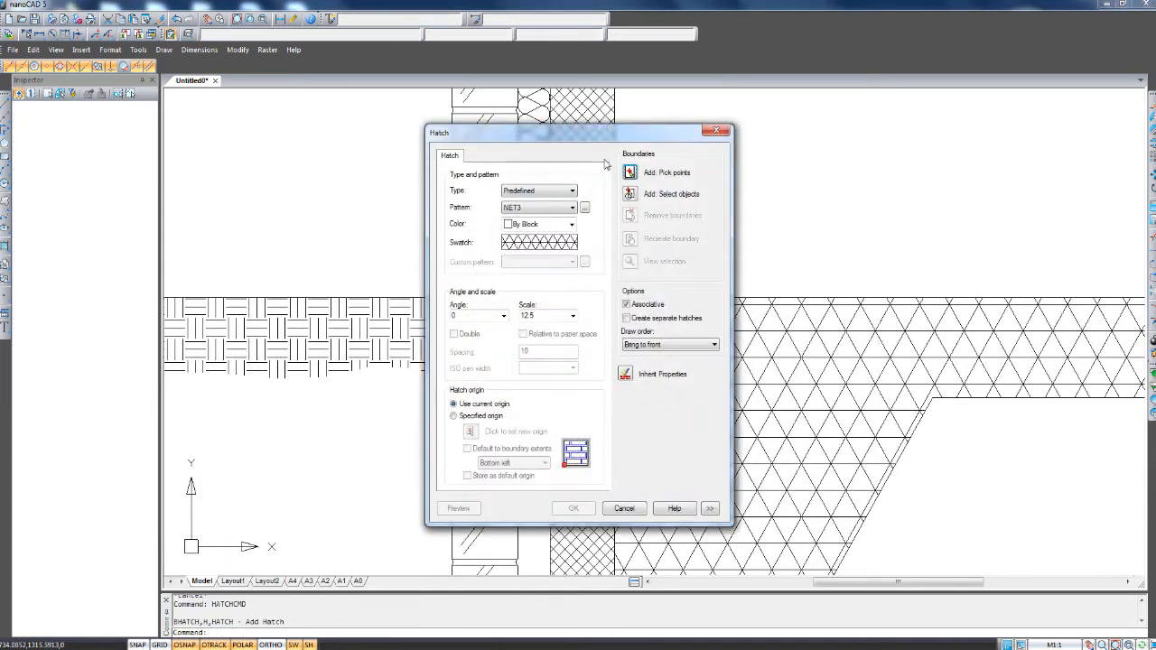
pyautogui.click(532, 249)
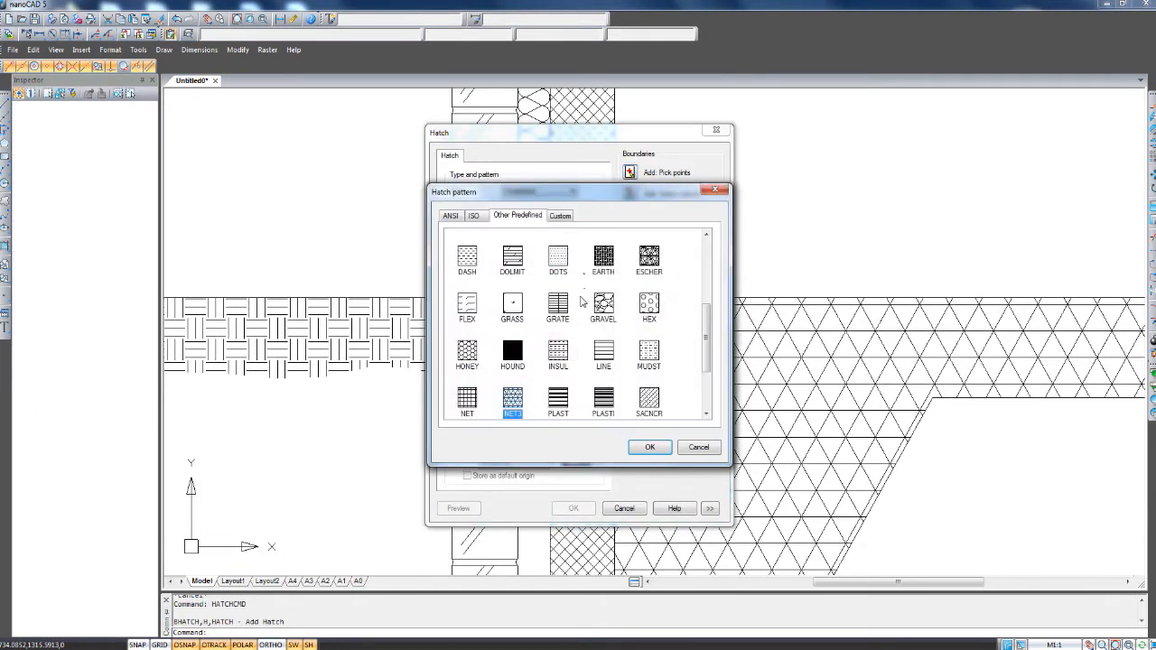
pyautogui.scroll(3, 607, 307)
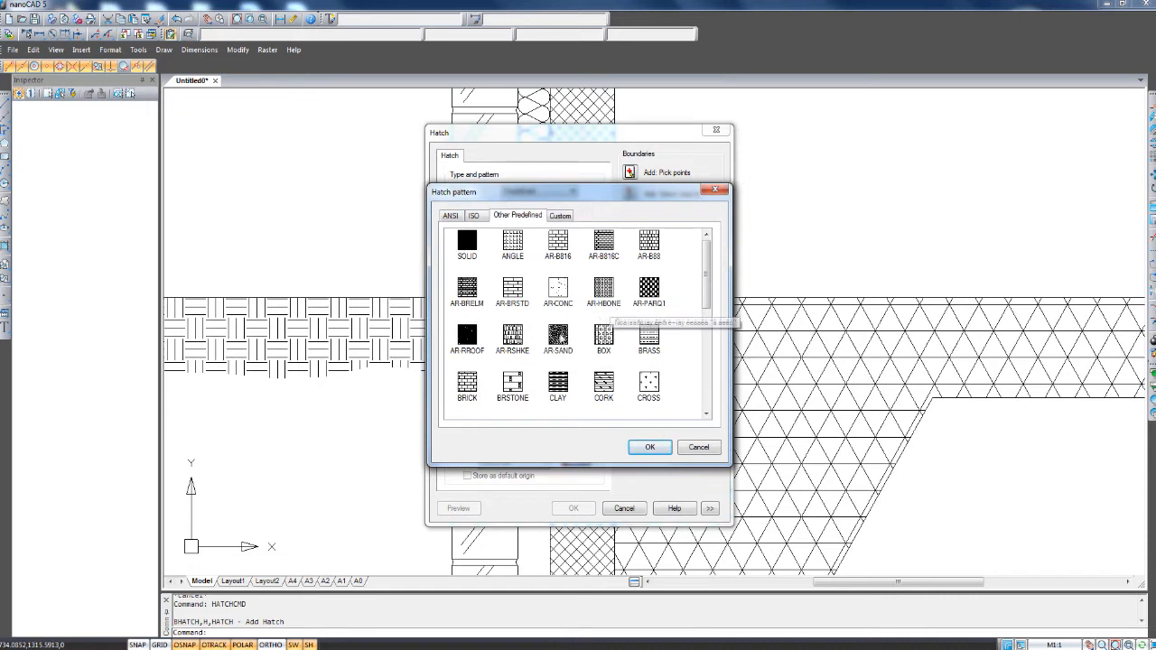
# Try to hatch the cavity between the brick and block walls with the AR-SAND pattern at scale 10.
pyautogui.click(559, 336)
pyautogui.click(654, 446)
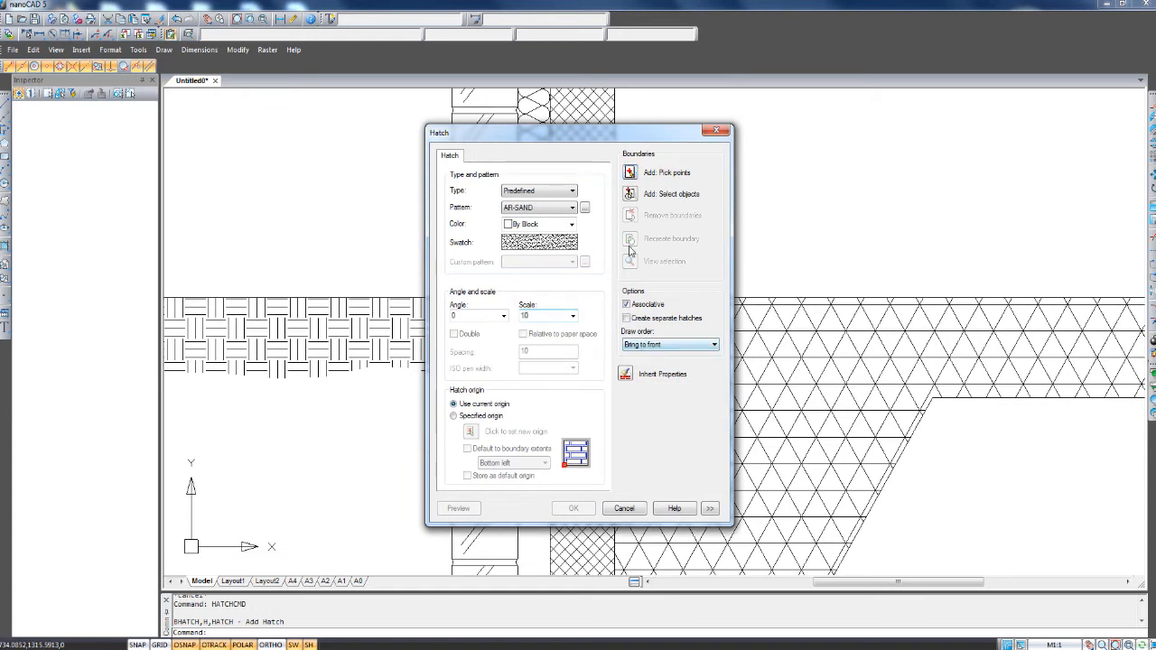
pyautogui.click(630, 172)
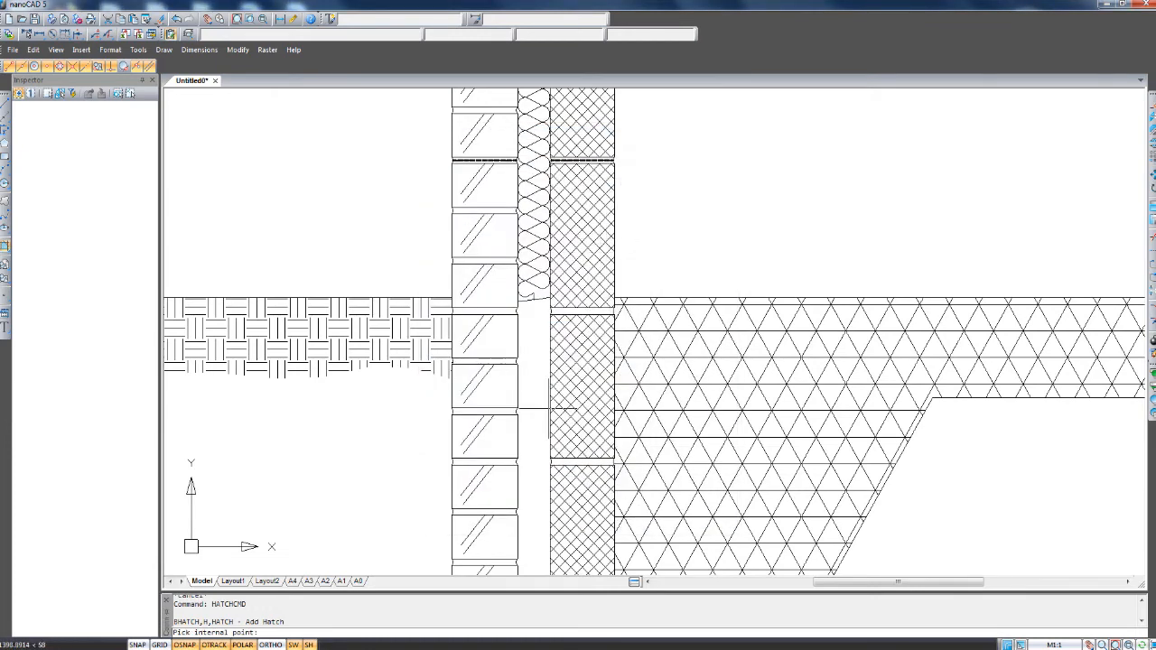
pyautogui.click(535, 441)
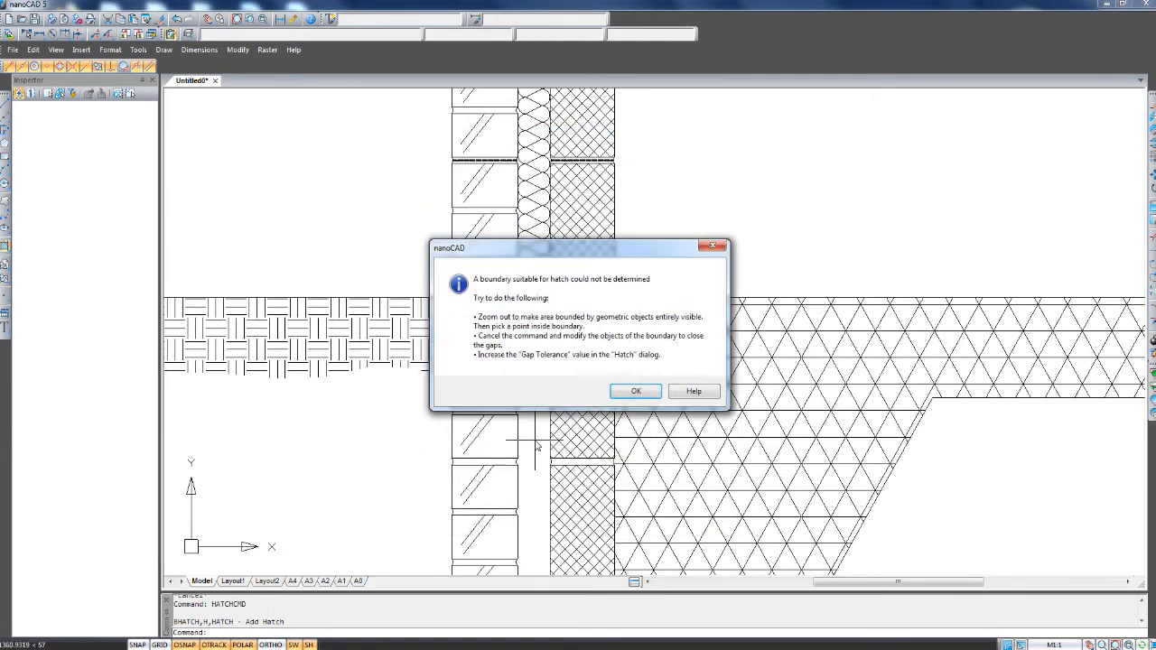
pyautogui.click(633, 391)
pyautogui.scroll(-2, 642, 274)
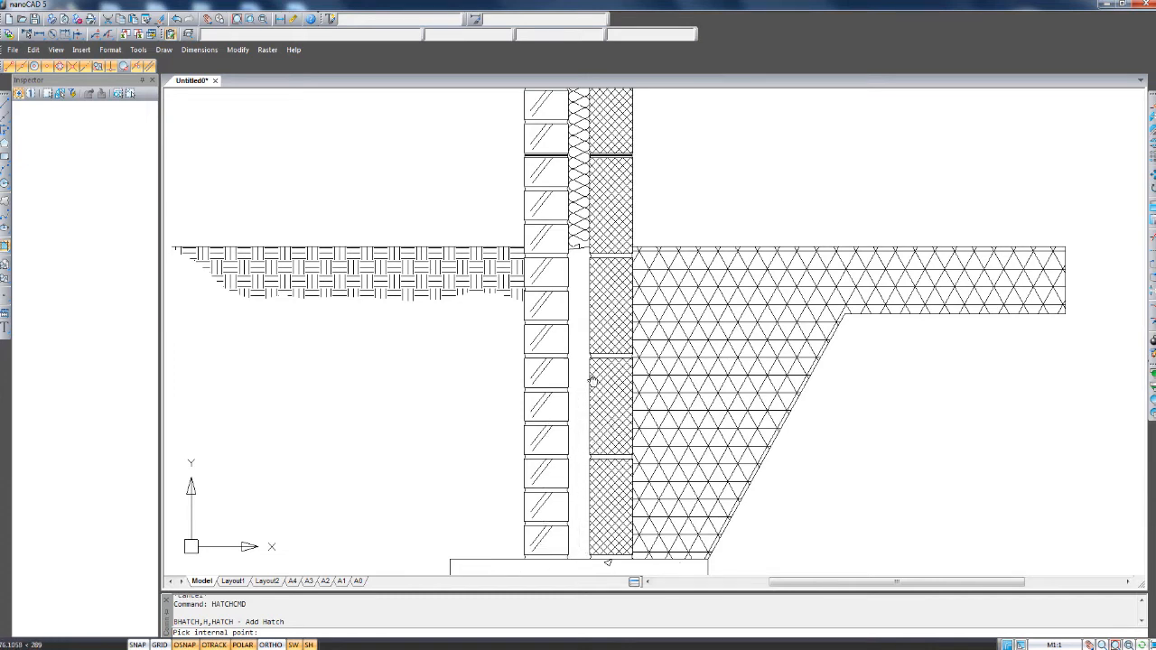
pyautogui.moveTo(587, 383); pyautogui.dragTo(596, 372, button='middle')
pyautogui.press('Escape')
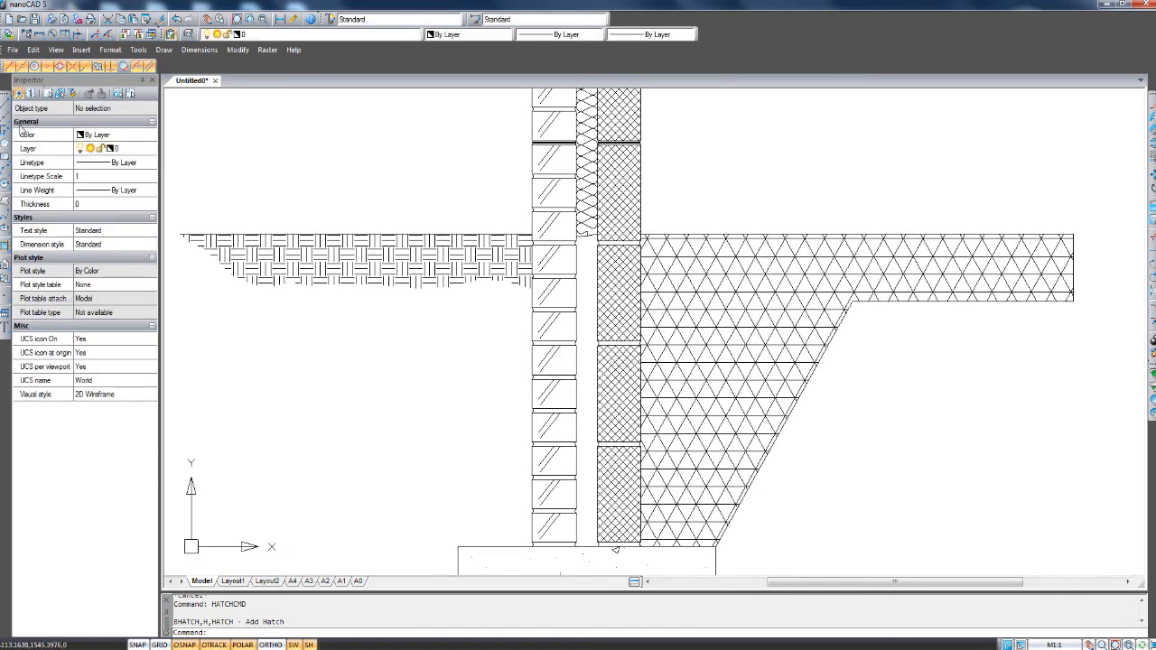
# Draw a rectangle with a perimeter of about 988 units in the empty area beside the brick wall, below the ground hatch.
pyautogui.click(3, 156)
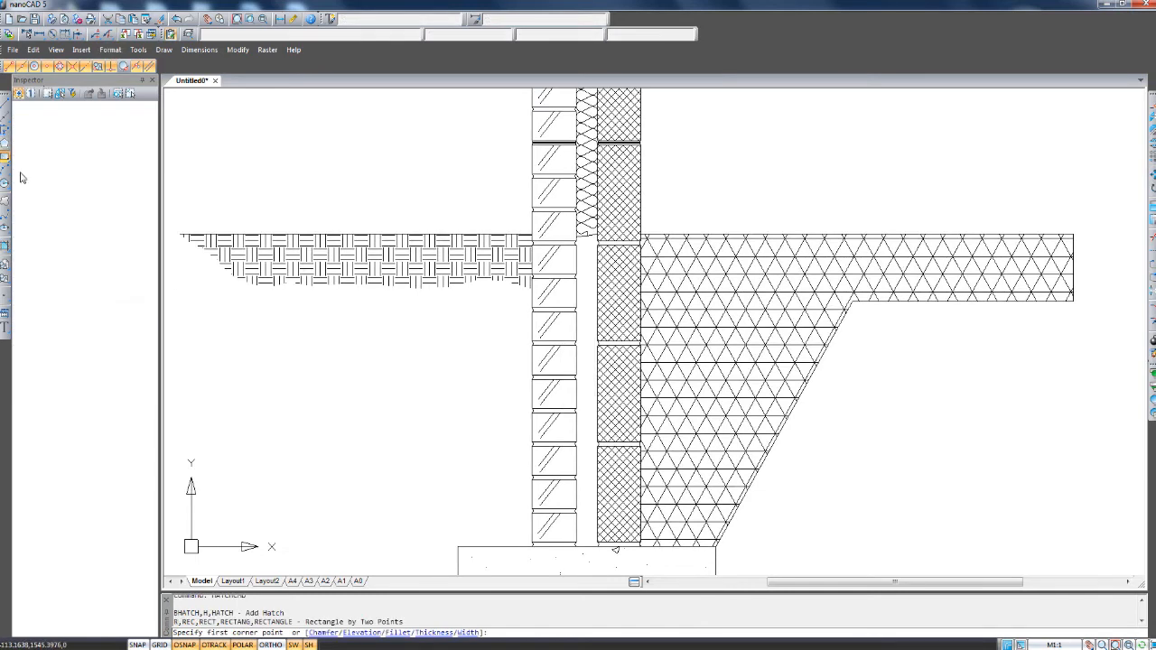
pyautogui.click(325, 380)
pyautogui.click(448, 471)
pyautogui.press('Escape')
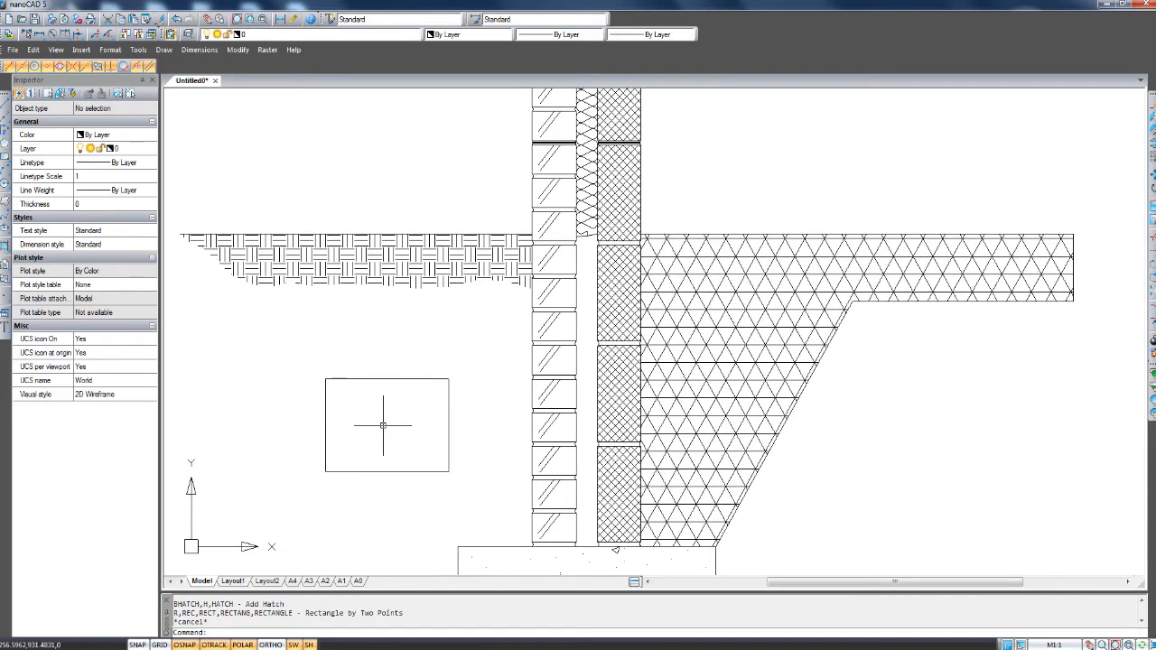
# Hatch the inside of the rectangle with the predefined AR-SAND pattern at scale 10.
pyautogui.write('hat')
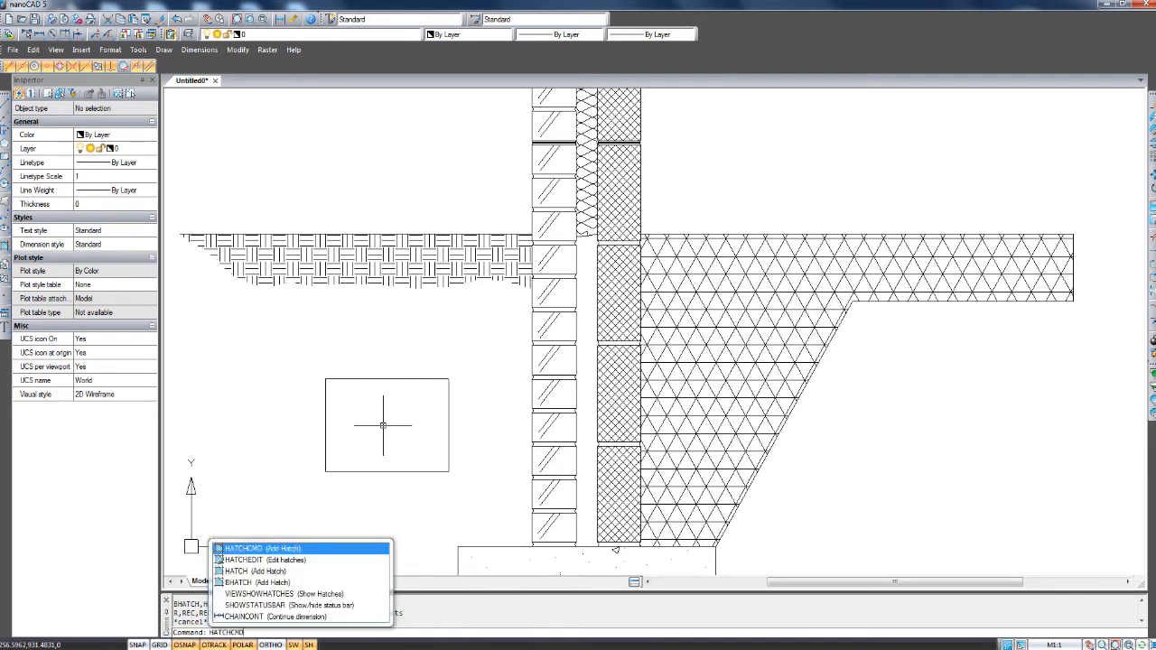
pyautogui.press('Return')
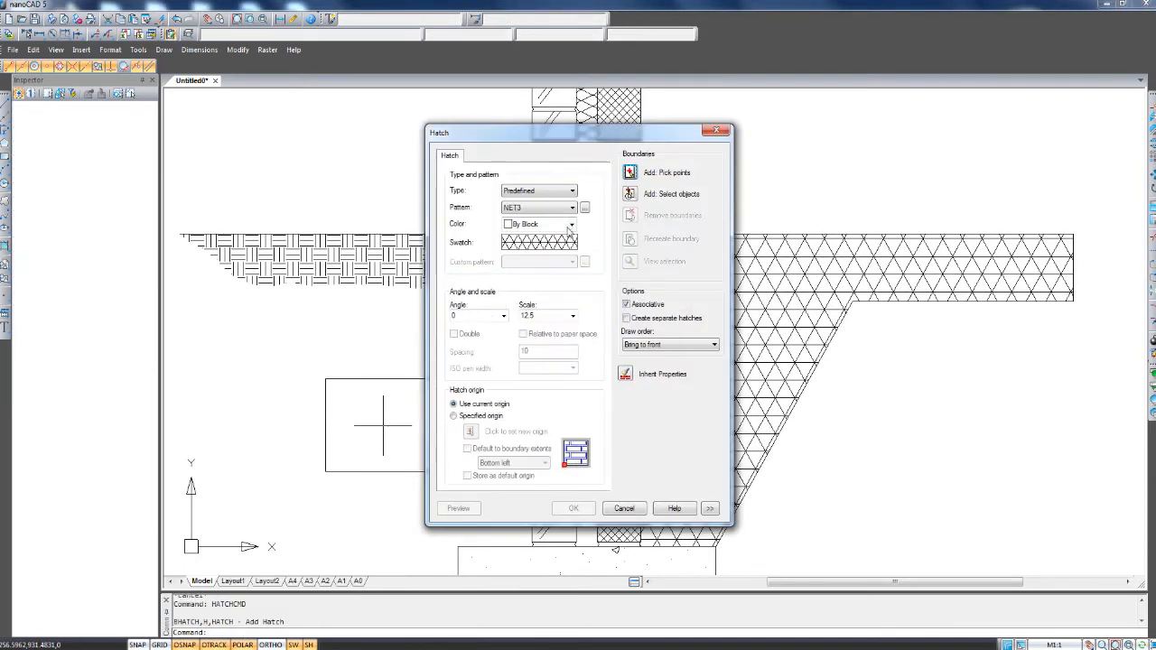
pyautogui.click(567, 242)
pyautogui.scroll(5, 567, 305)
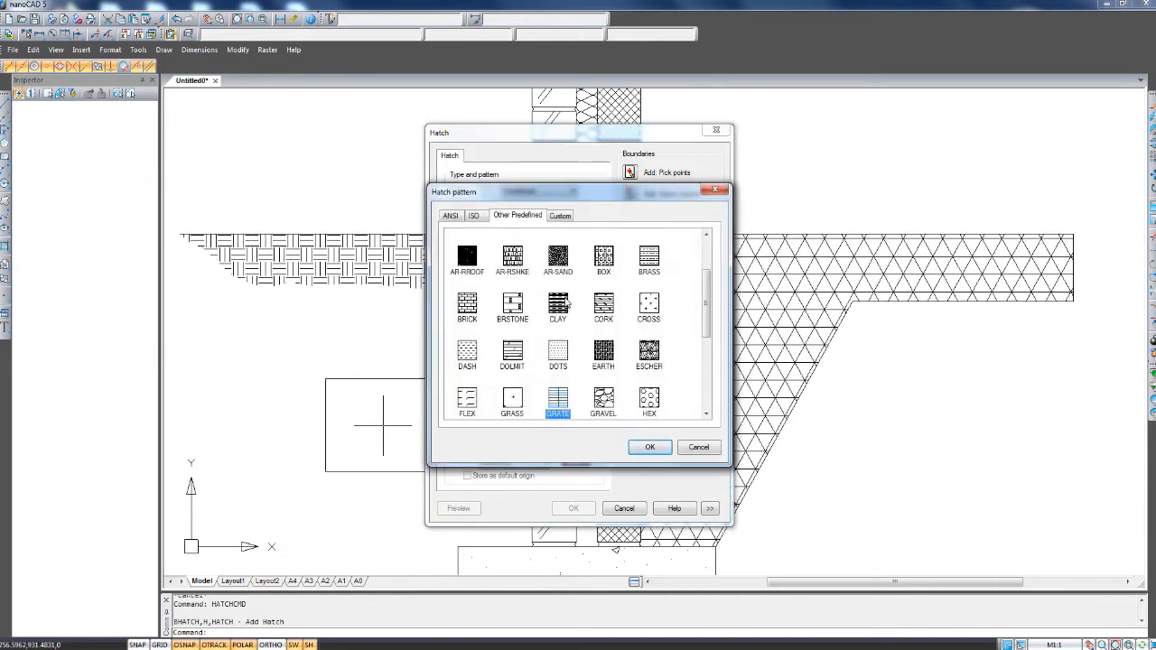
pyautogui.click(557, 338)
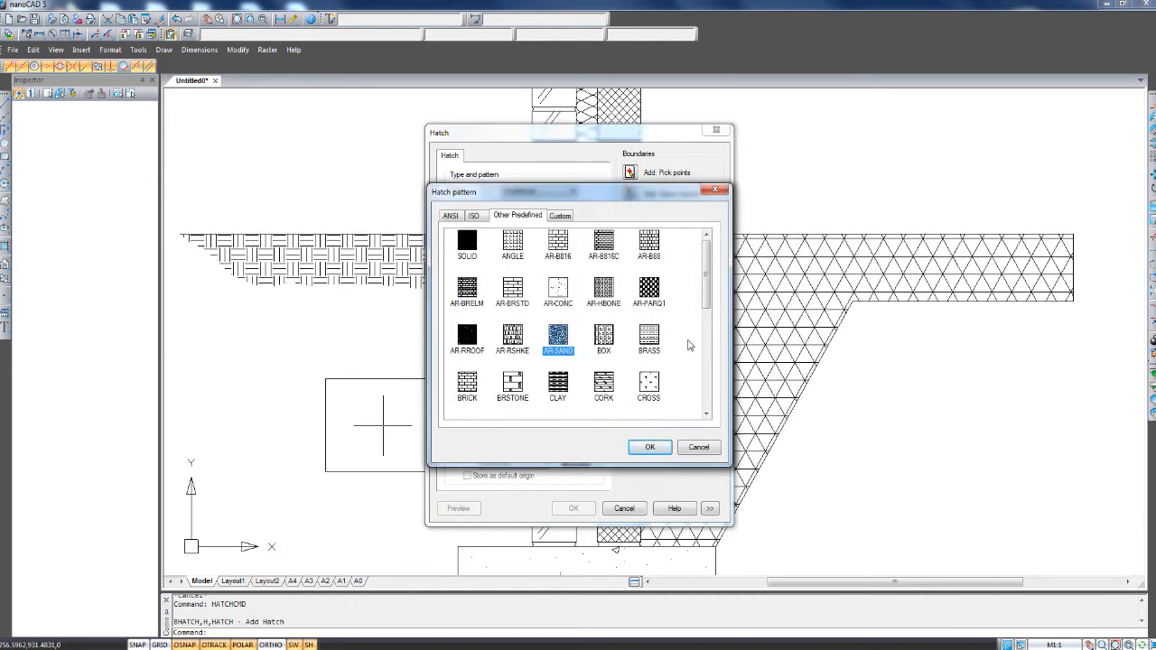
pyautogui.click(650, 447)
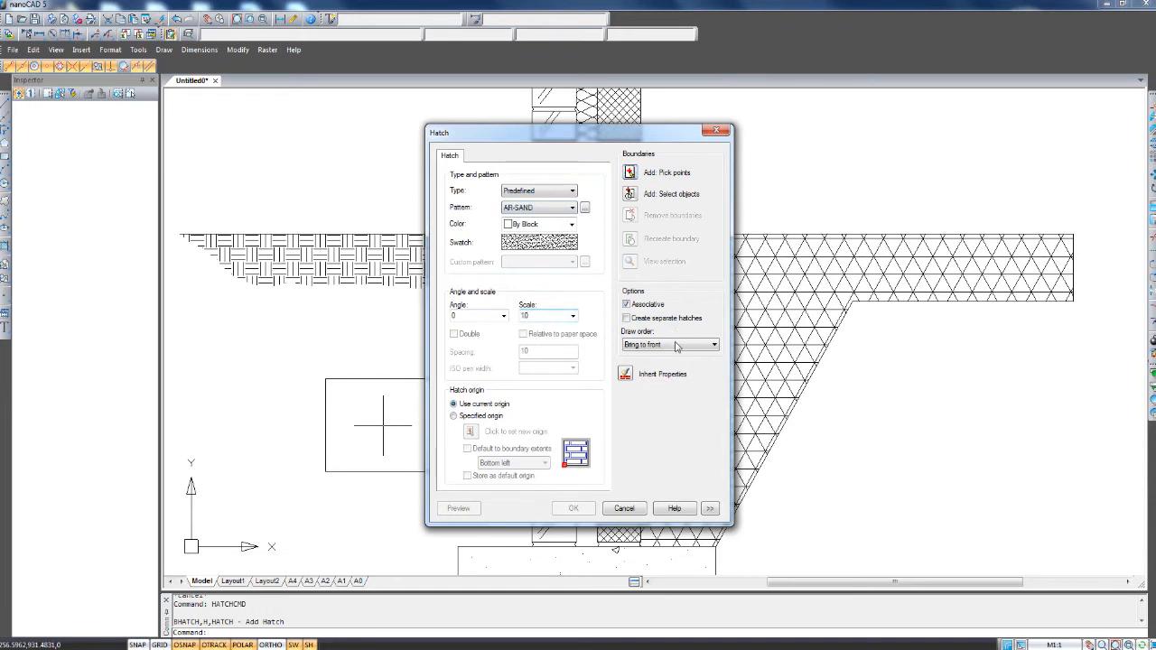
pyautogui.click(629, 172)
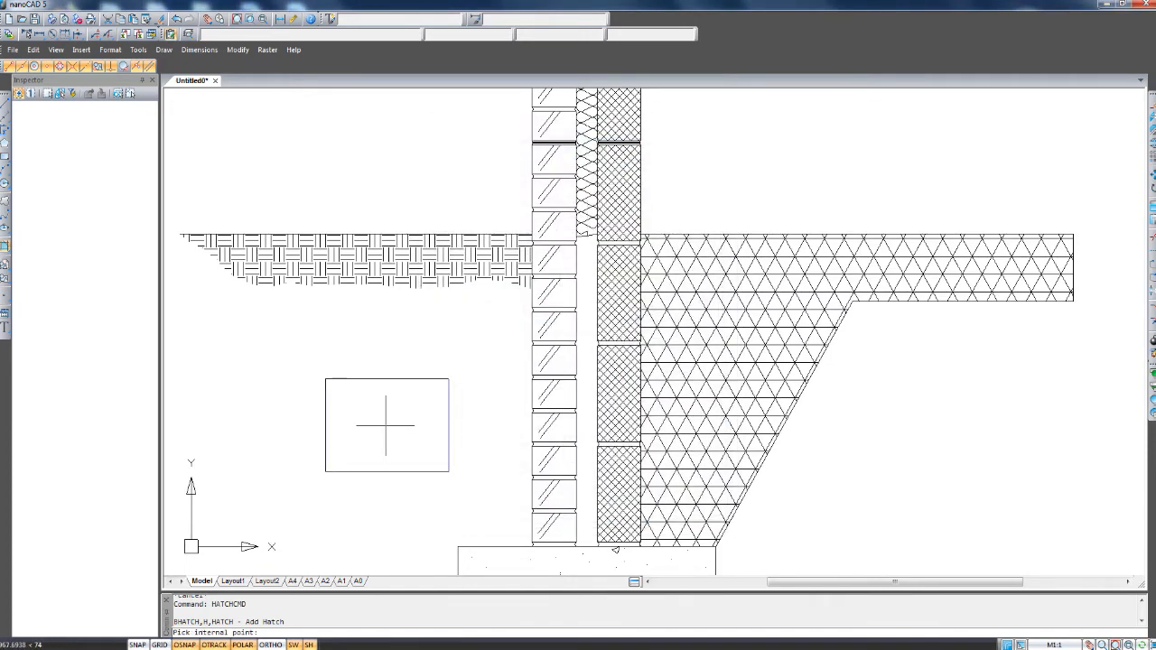
pyautogui.click(385, 424)
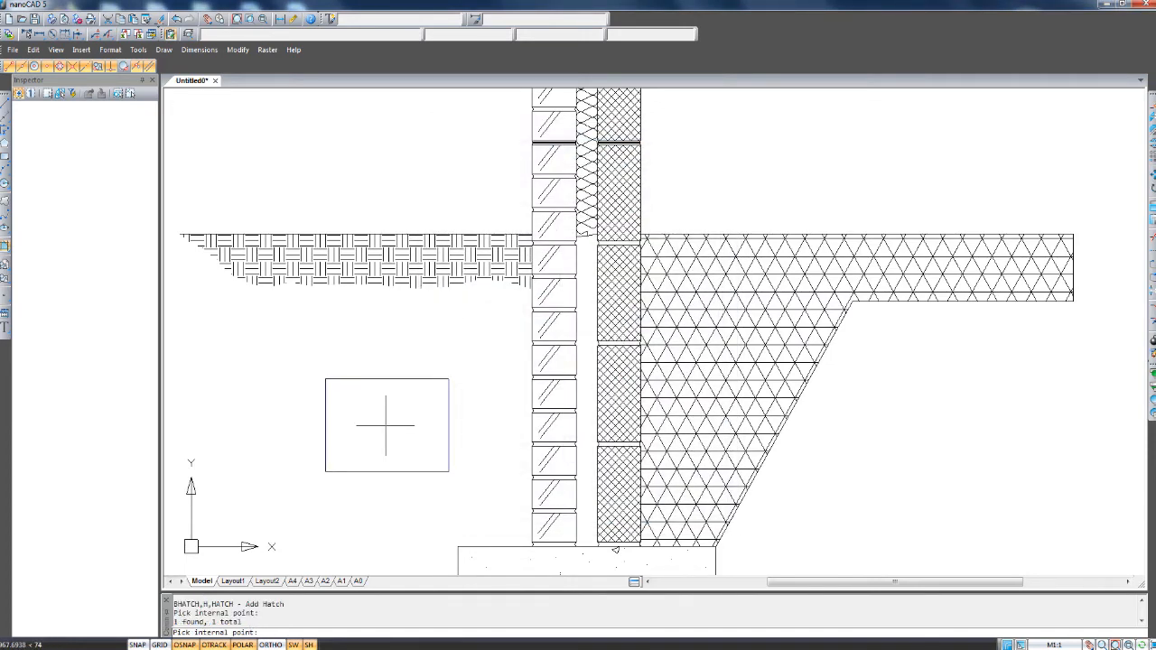
pyautogui.press('Return')
pyautogui.click(586, 513)
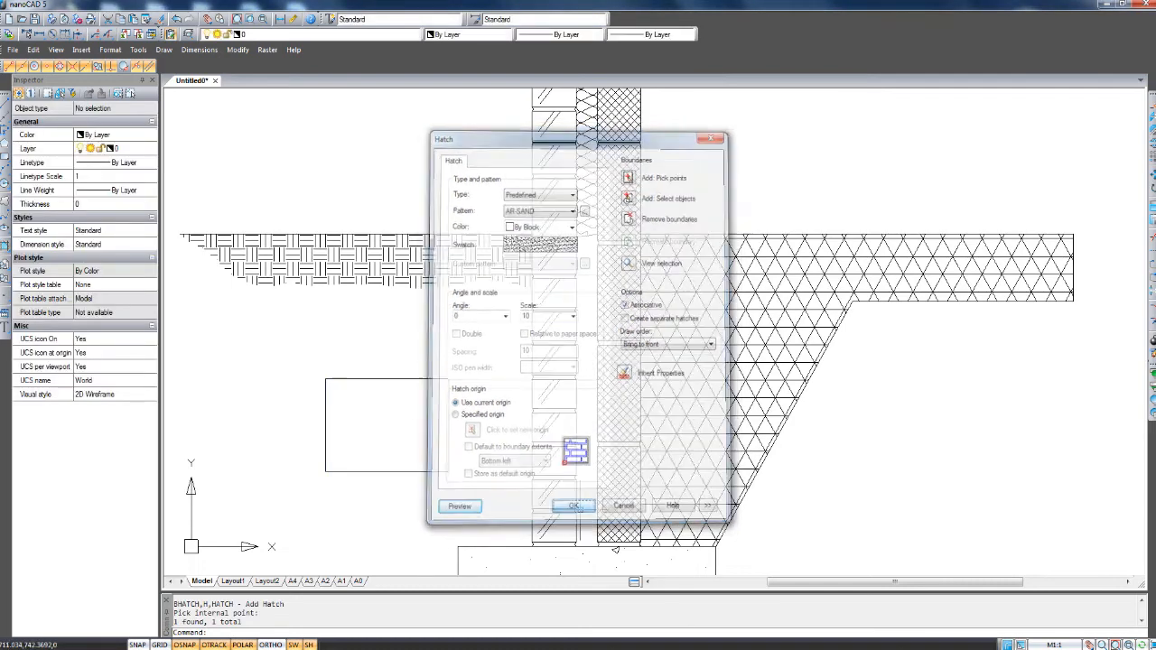
# Try to open the rectangle's sand hatch for editing, and undo that hatch.
pyautogui.scroll(1, 376, 451)
pyautogui.moveTo(442, 444); pyautogui.dragTo(547, 427, button='middle')
pyautogui.scroll(2, 547, 420)
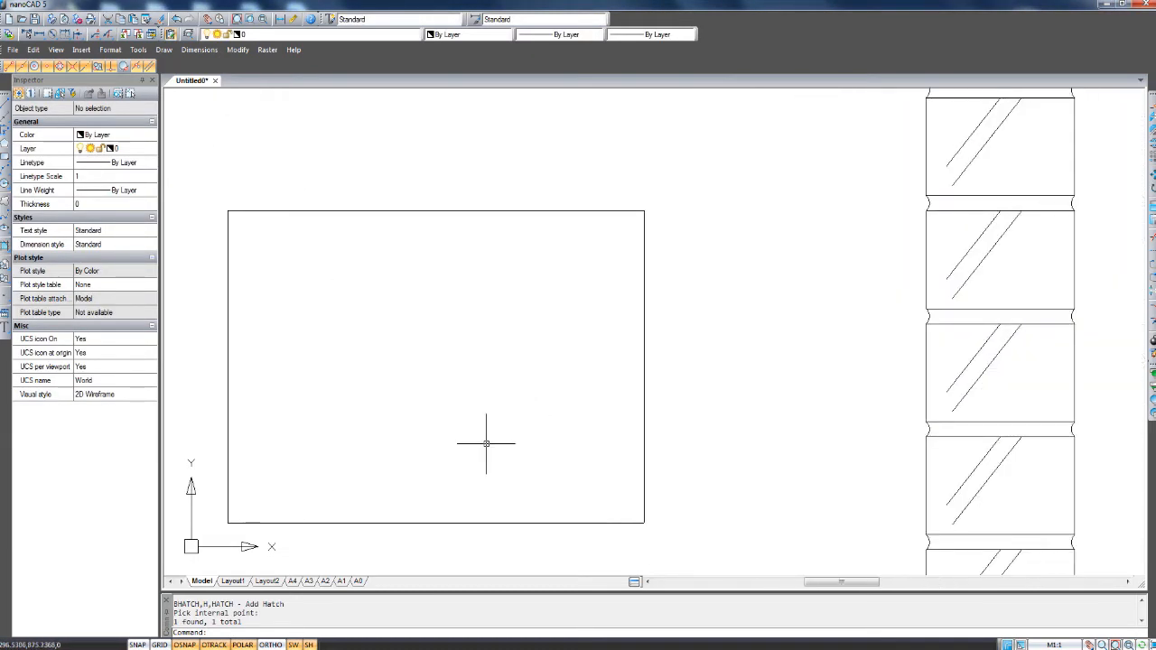
pyautogui.click(445, 522)
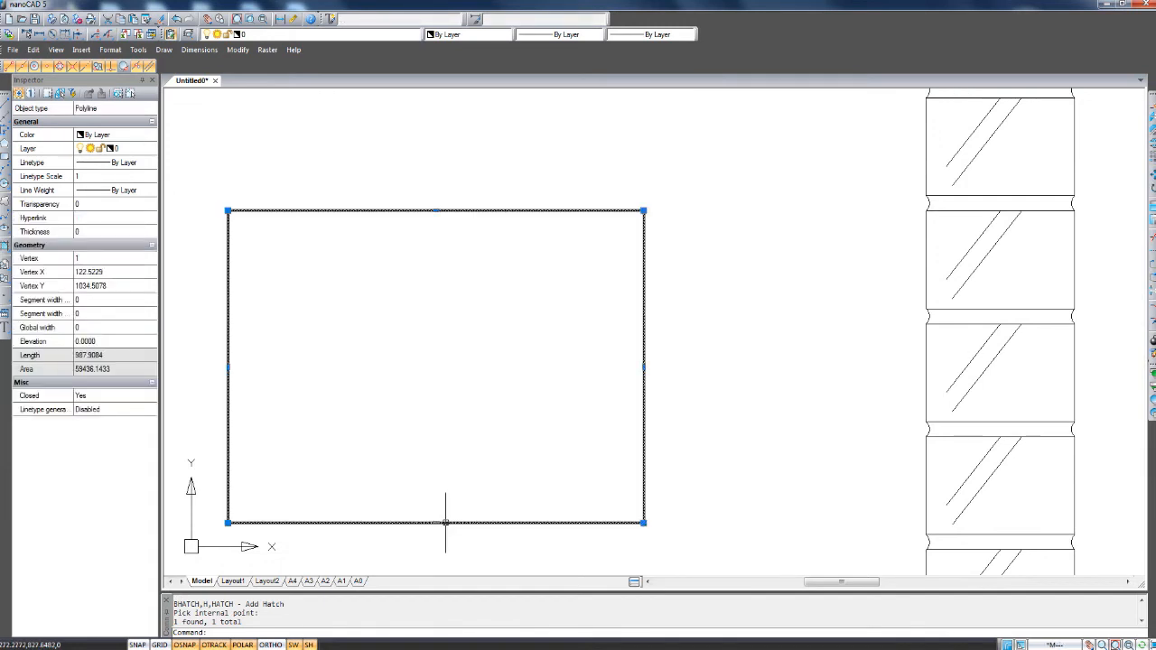
pyautogui.scroll(-1, 445, 521)
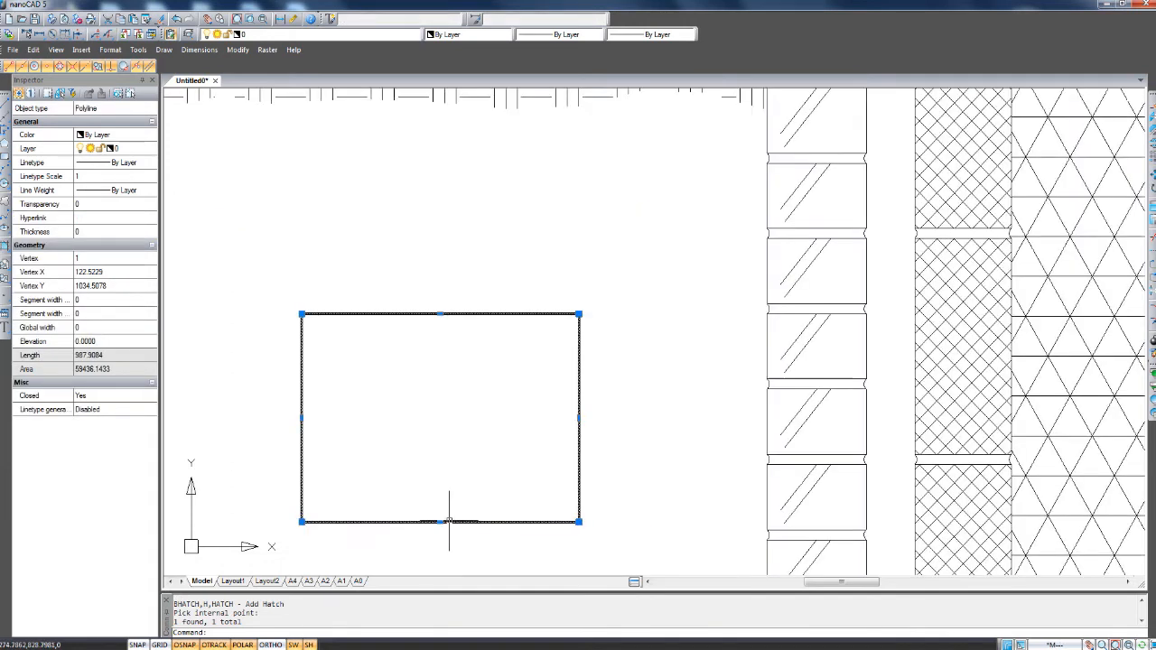
pyautogui.rightClick(453, 522)
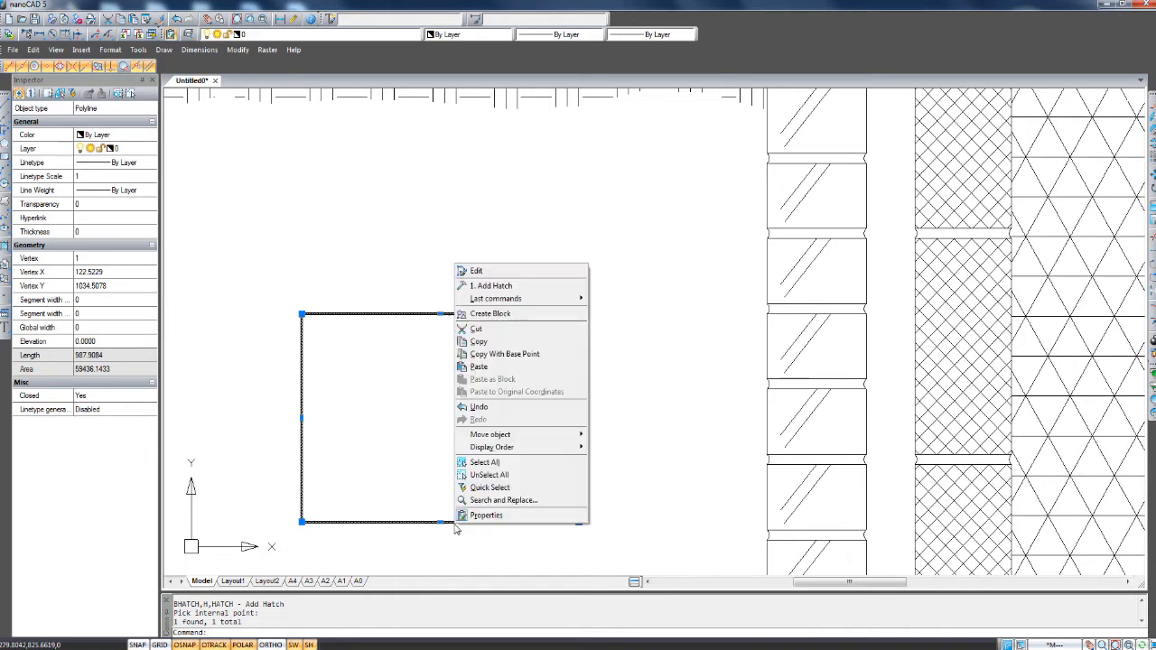
pyautogui.click(506, 273)
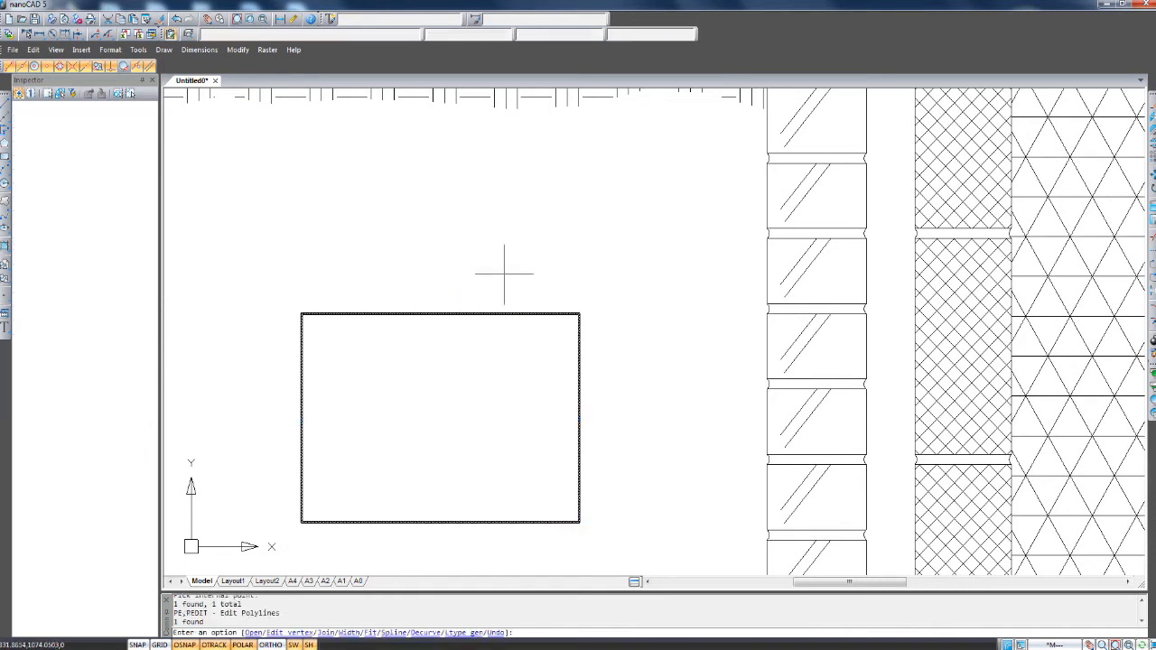
pyautogui.press('Escape')
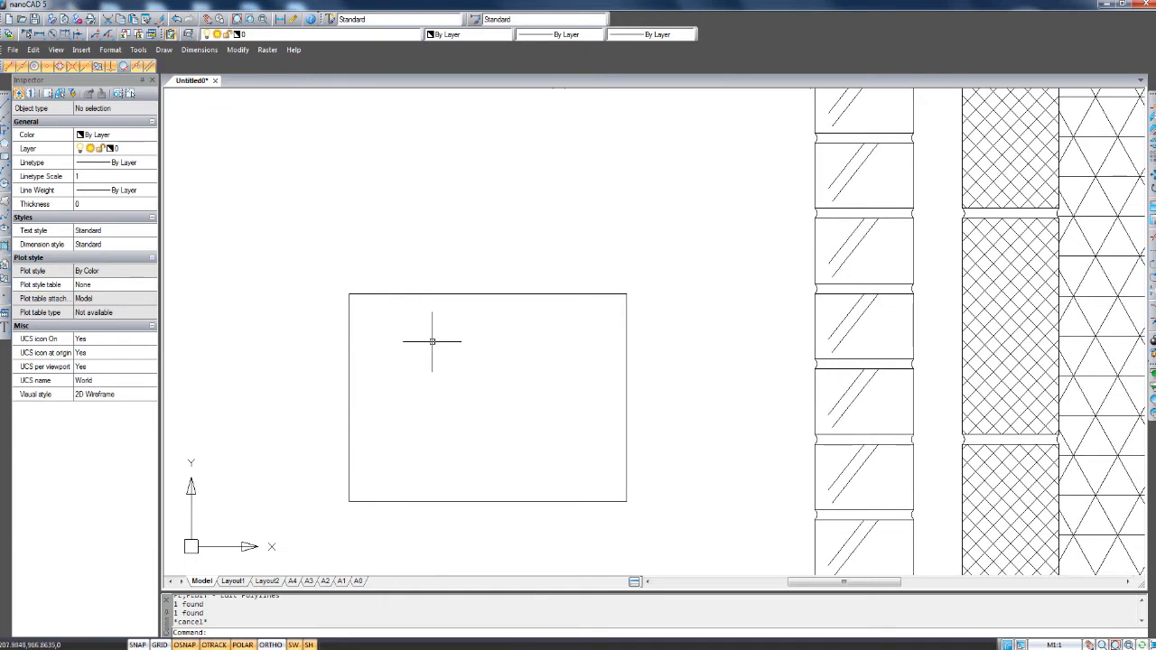
pyautogui.click(415, 294)
pyautogui.rightClick(415, 294)
pyautogui.click(431, 302)
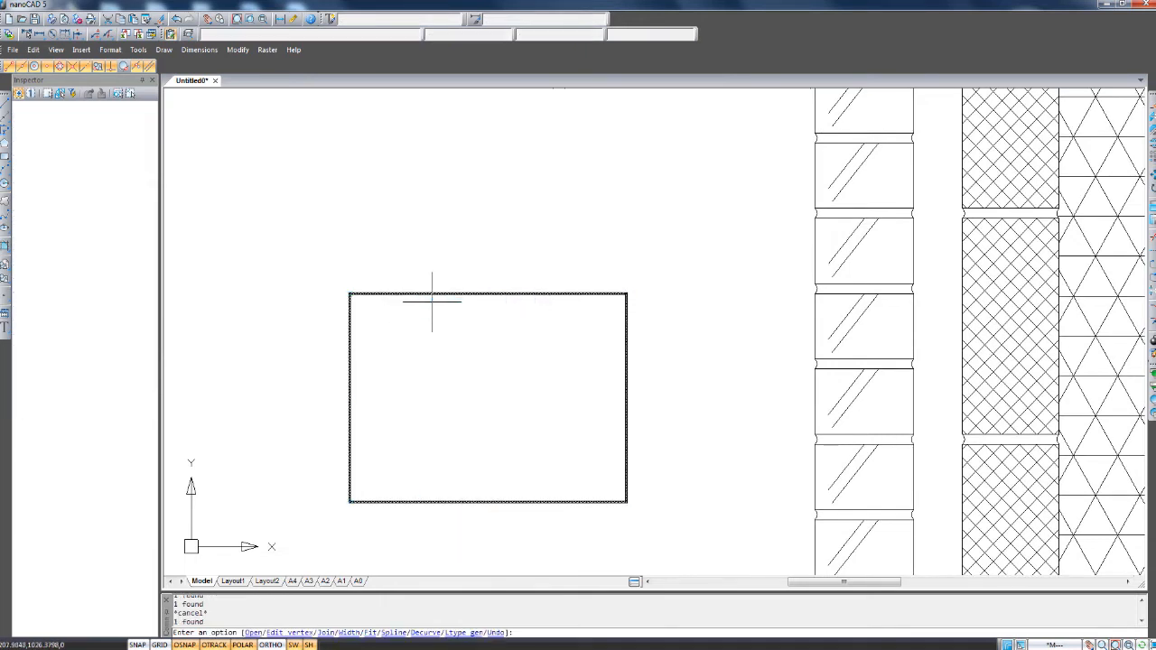
pyautogui.hotkey('ctrl', 'z')
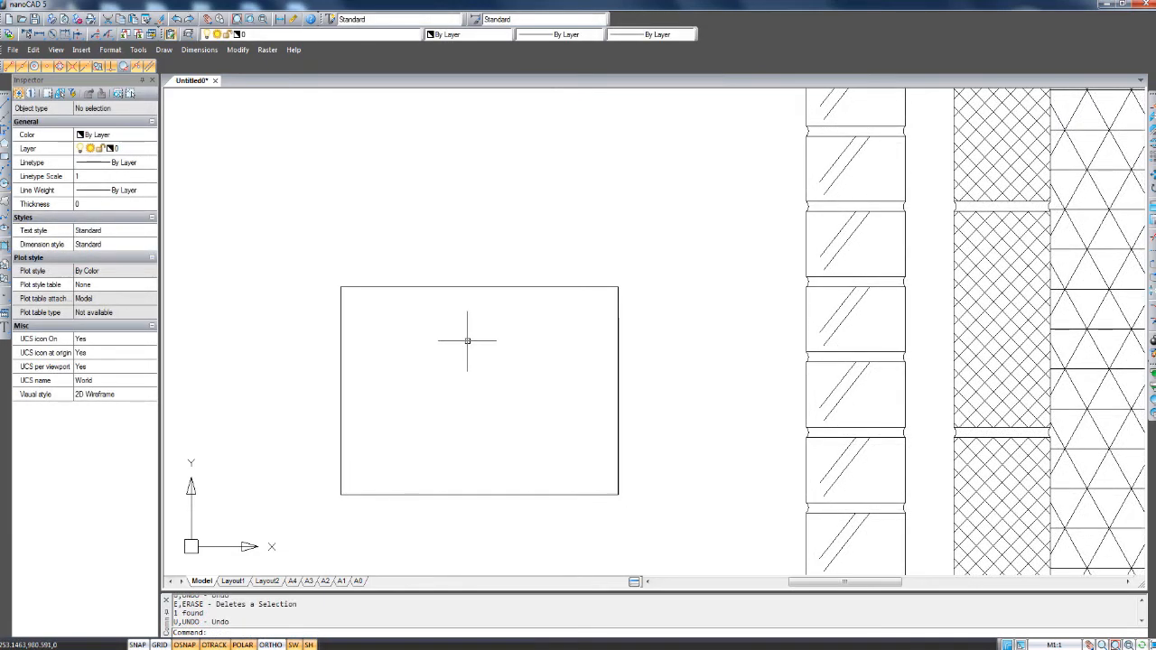
# Hatch the inside of the rectangle with the AR-SAND pattern at scale 1.
pyautogui.write('hat')
pyautogui.press('Down')
pyautogui.press('Return')
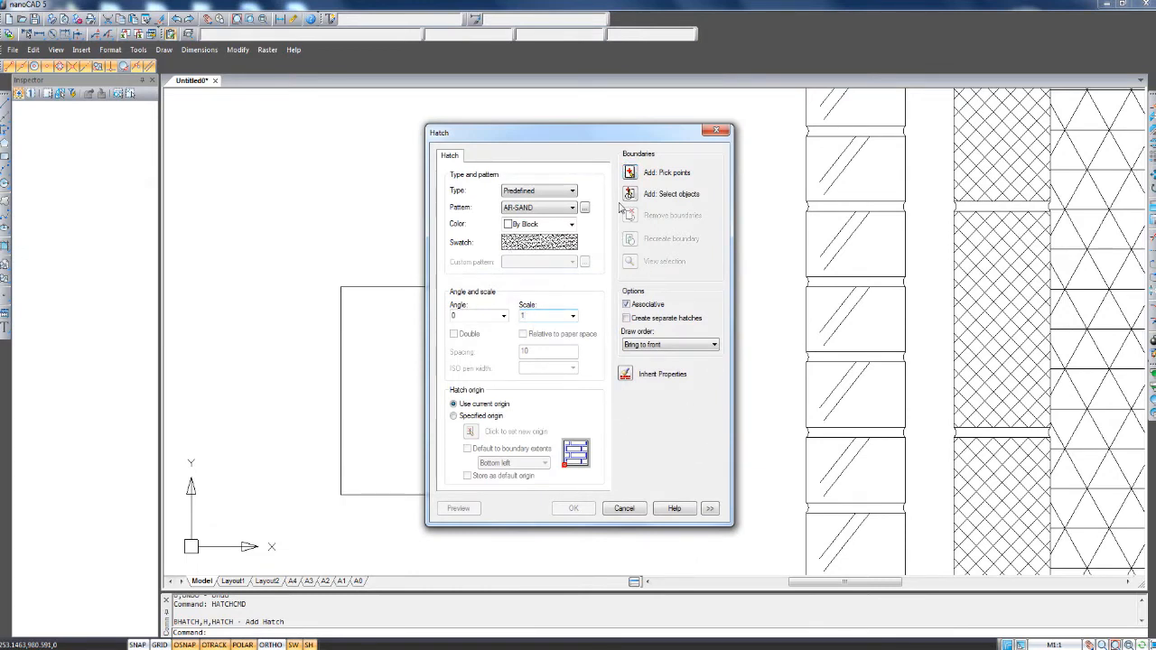
pyautogui.click(630, 172)
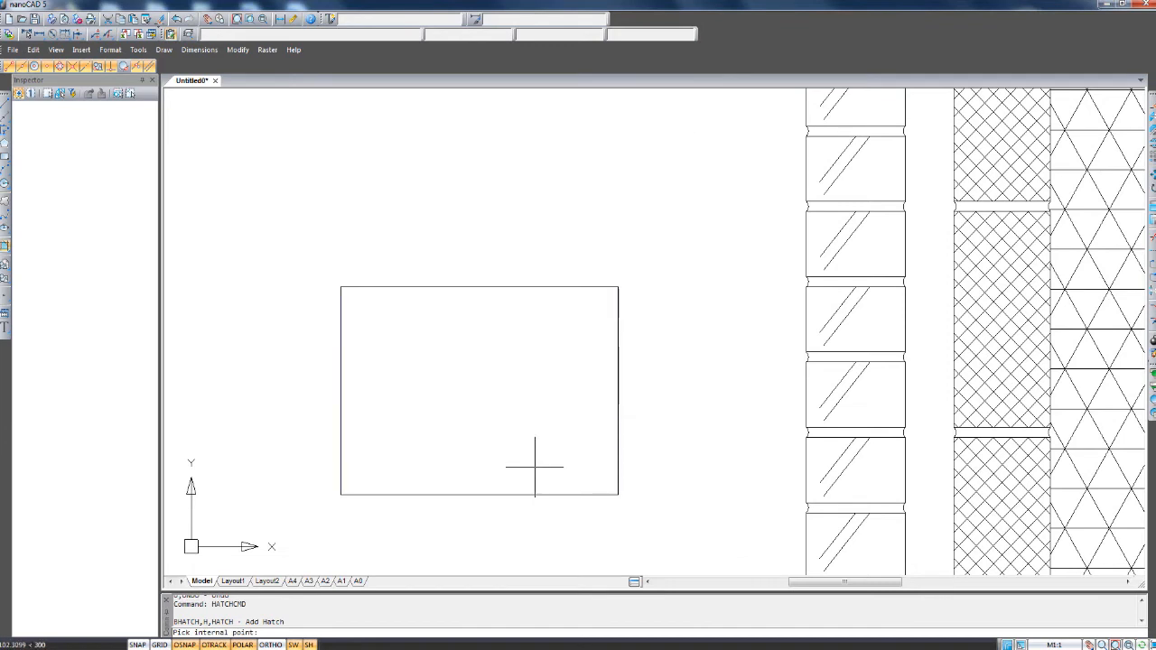
pyautogui.click(535, 467)
pyautogui.press('Return')
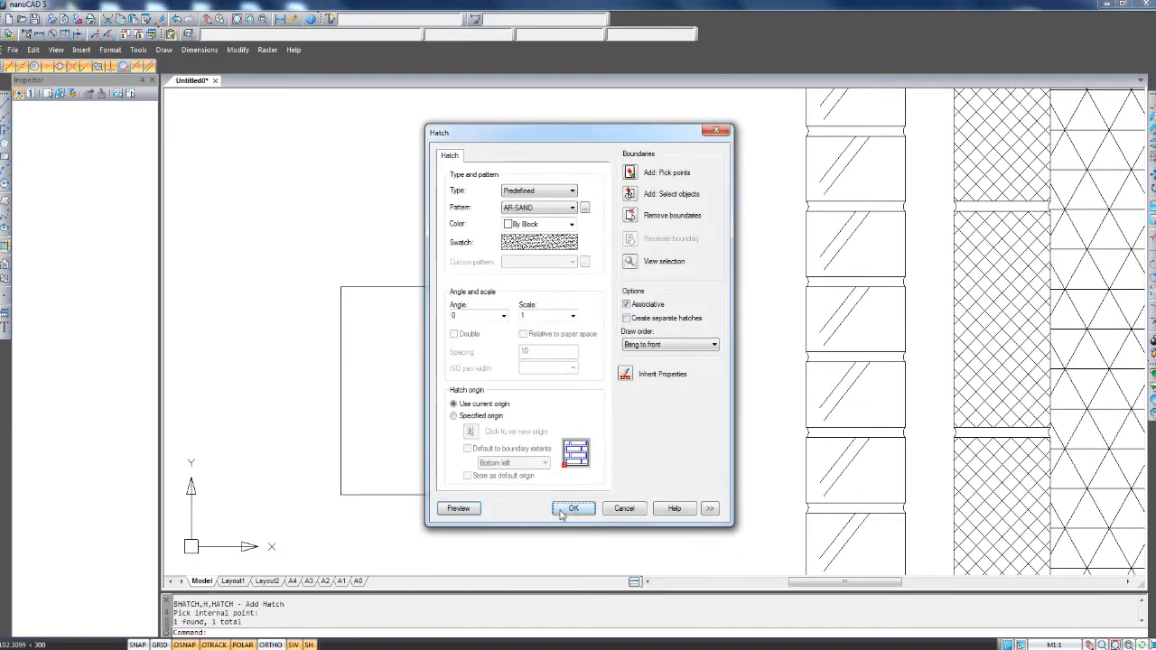
pyautogui.click(573, 509)
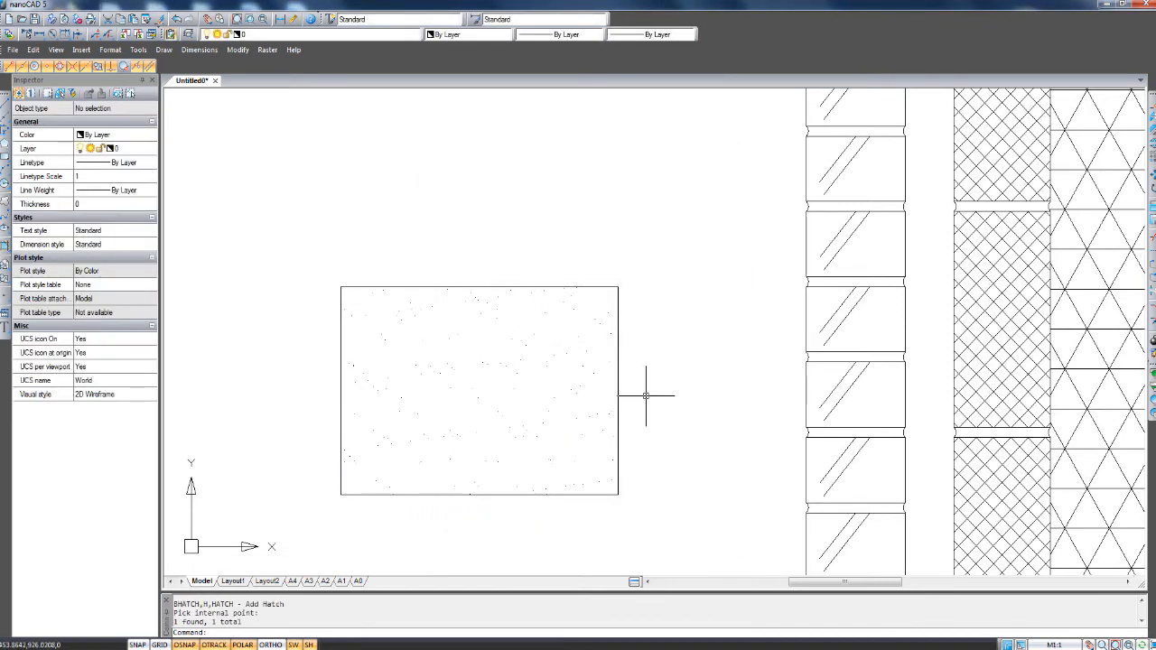
# Edit the rectangle's AR-SAND hatch and set its scale to 0.5.
pyautogui.scroll(2, 490, 397)
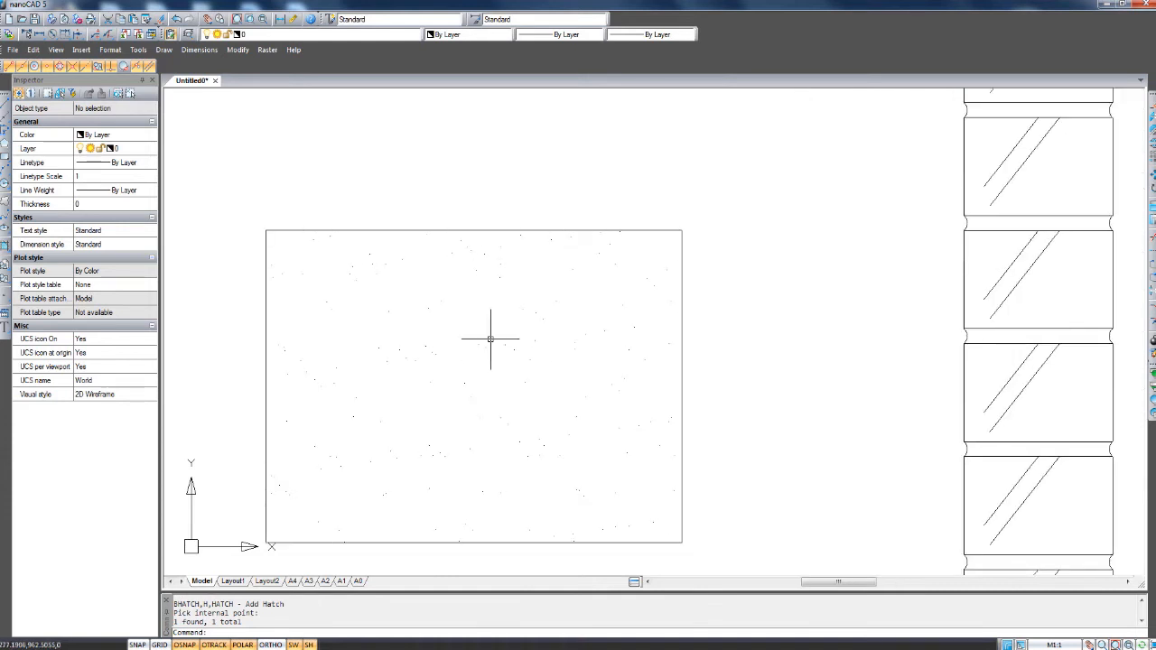
pyautogui.scroll(-2, 491, 362)
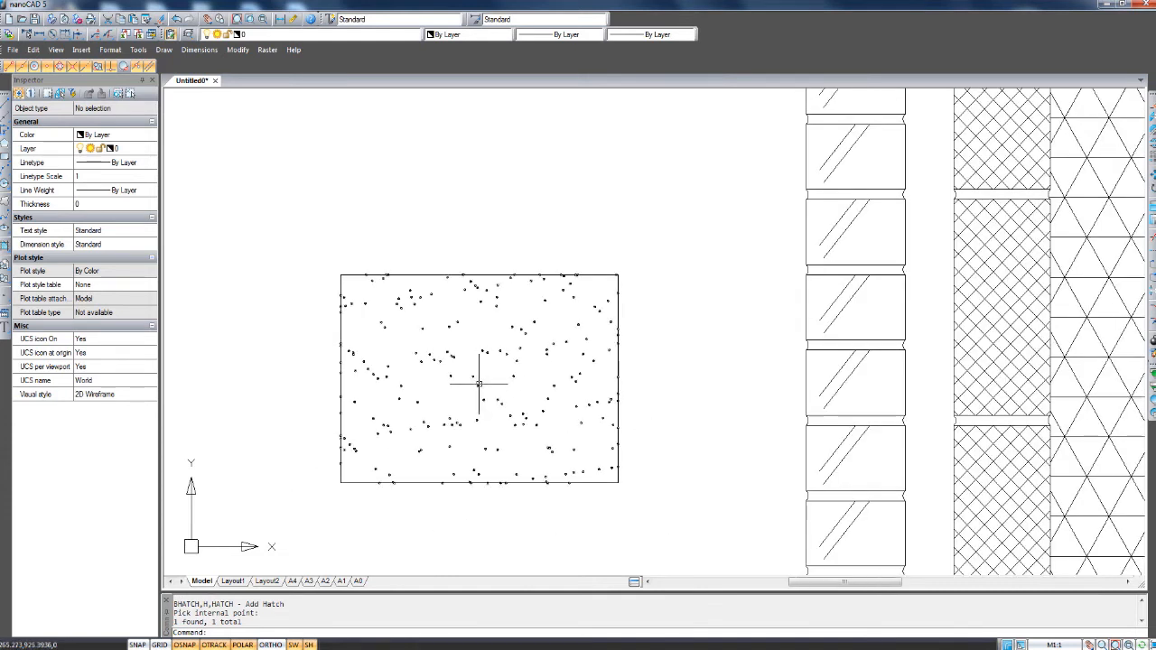
pyautogui.click(478, 386)
pyautogui.rightClick(478, 385)
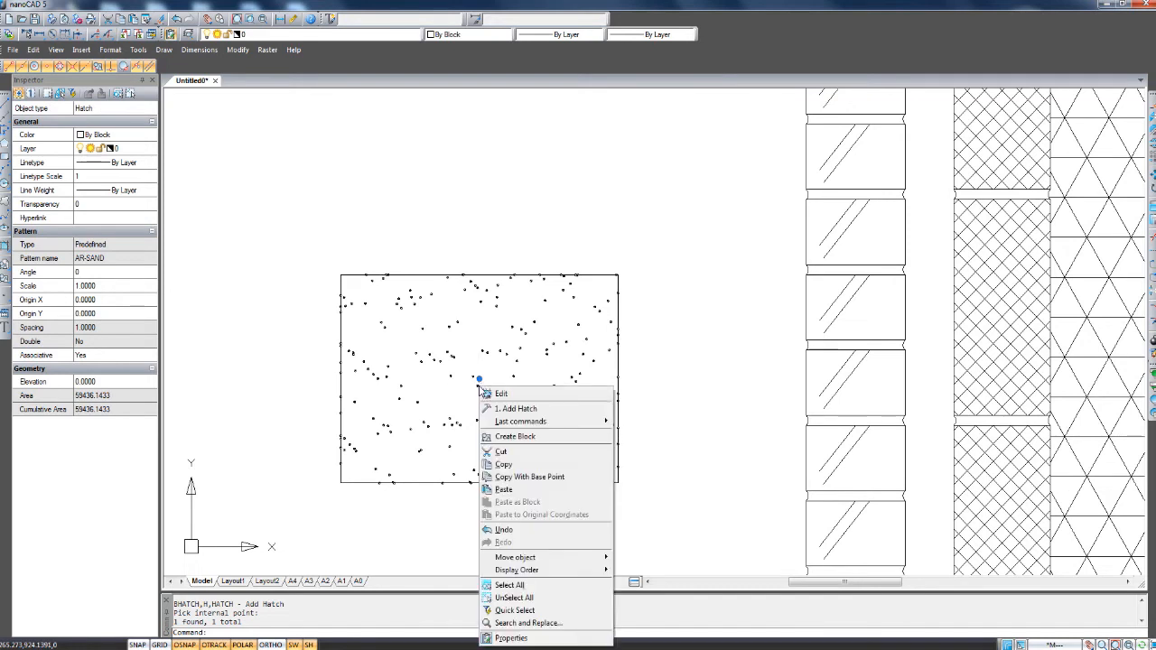
pyautogui.click(524, 397)
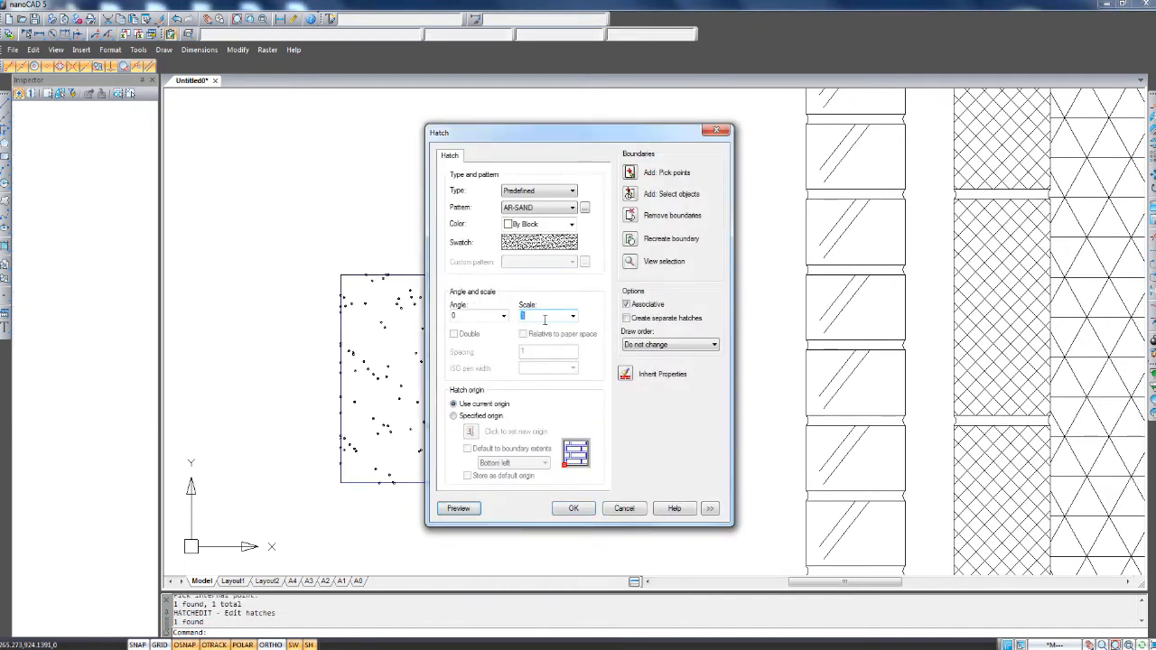
pyautogui.click(572, 510)
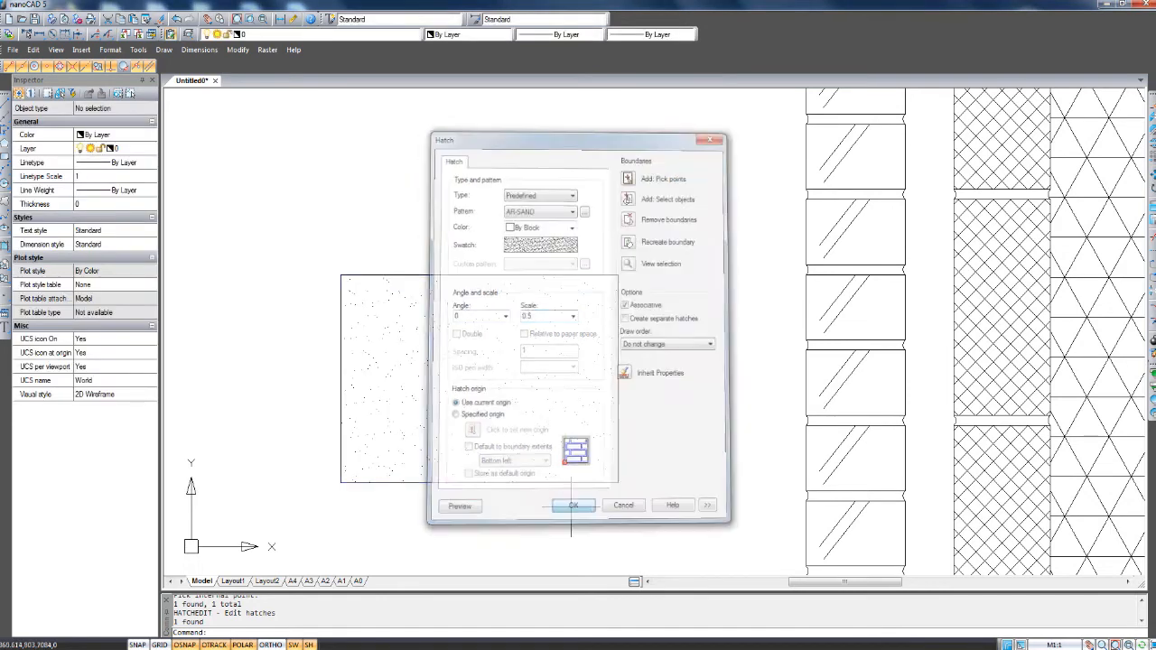
# Move the AR-SAND hatch out of the test rectangle to the empty area just below it.
pyautogui.moveTo(644, 453); pyautogui.dragTo(632, 452, button='middle')
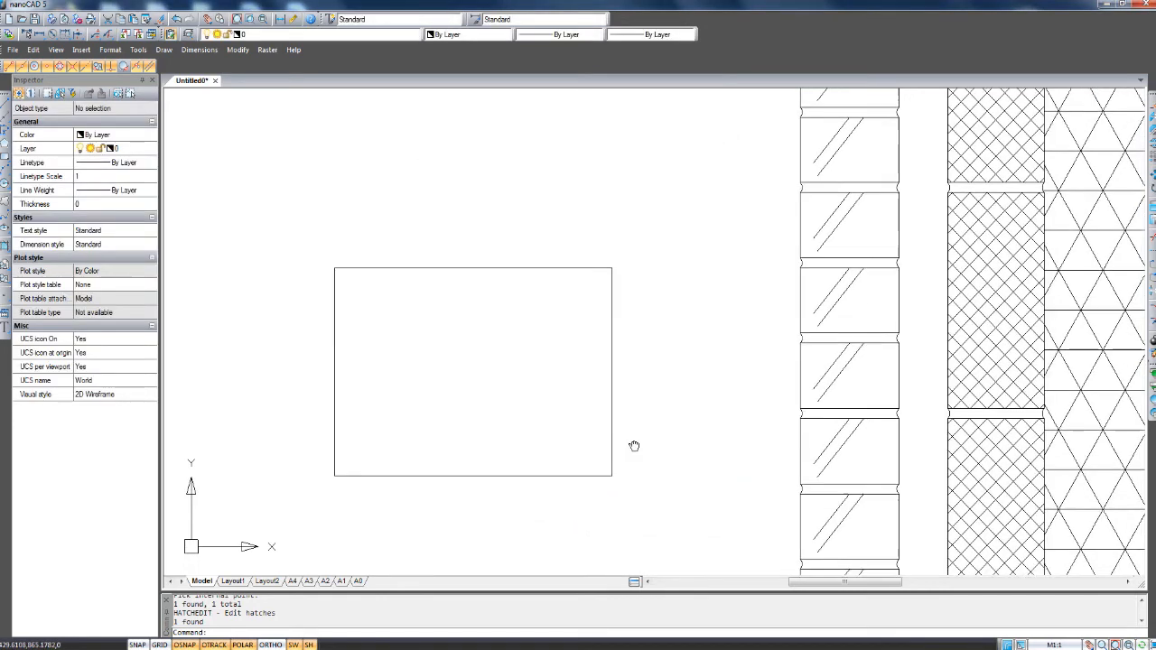
pyautogui.scroll(-2, 599, 304)
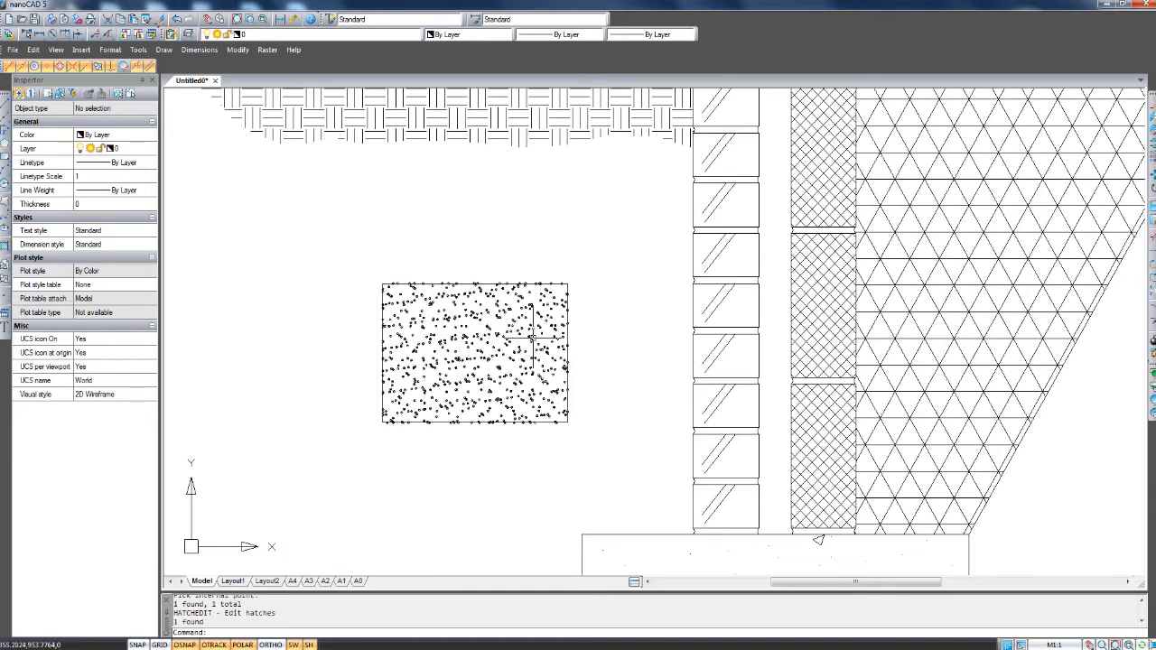
pyautogui.click(534, 322)
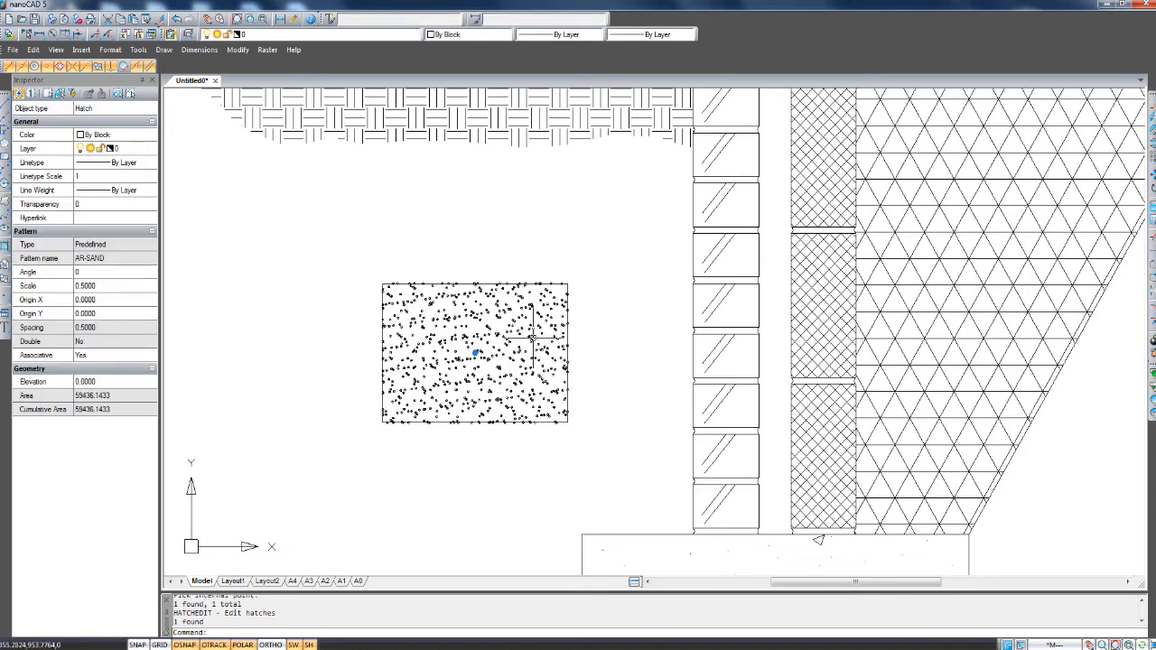
pyautogui.click(475, 353)
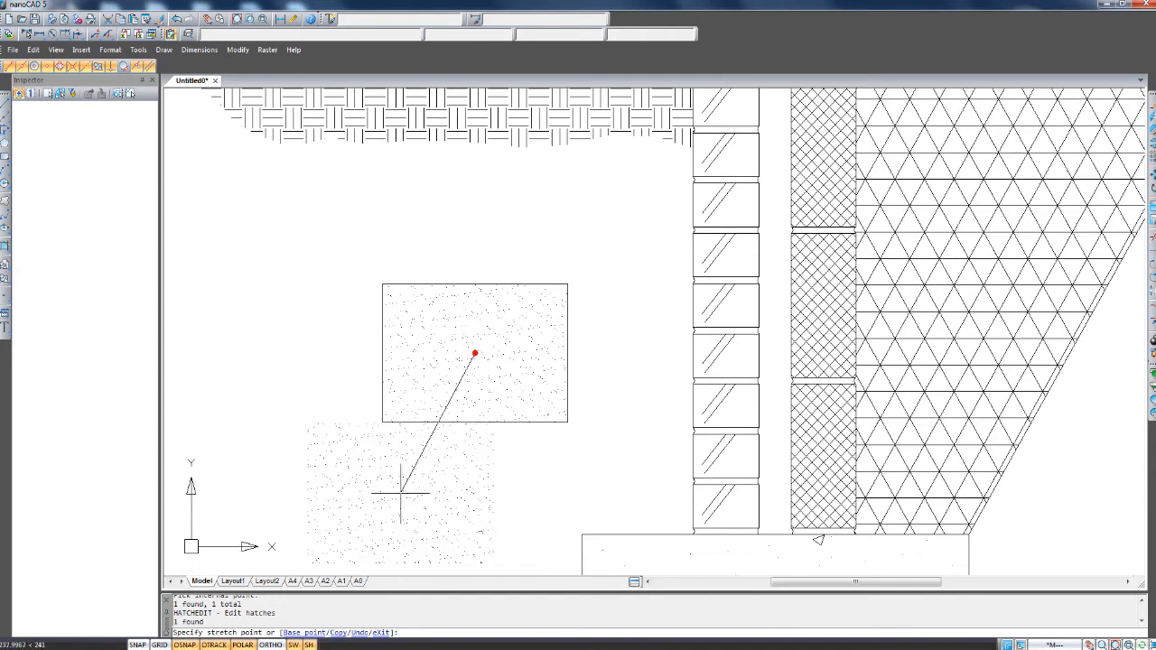
pyautogui.scroll(-3, 400, 484)
pyautogui.moveTo(400, 483); pyautogui.dragTo(443, 405, button='middle')
pyautogui.click(437, 452)
pyautogui.click(437, 451)
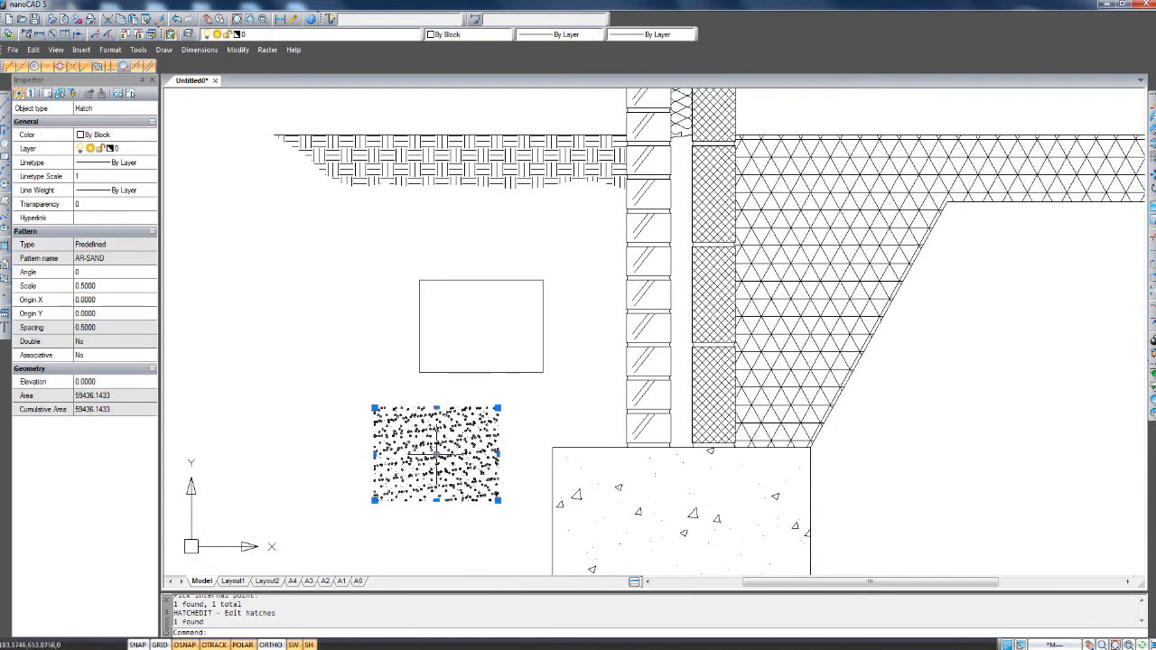
# Stretch the sand hatch's two lower corners to the bottom corners of the wall cavity, on top of the concrete foundation.
pyautogui.click(498, 499)
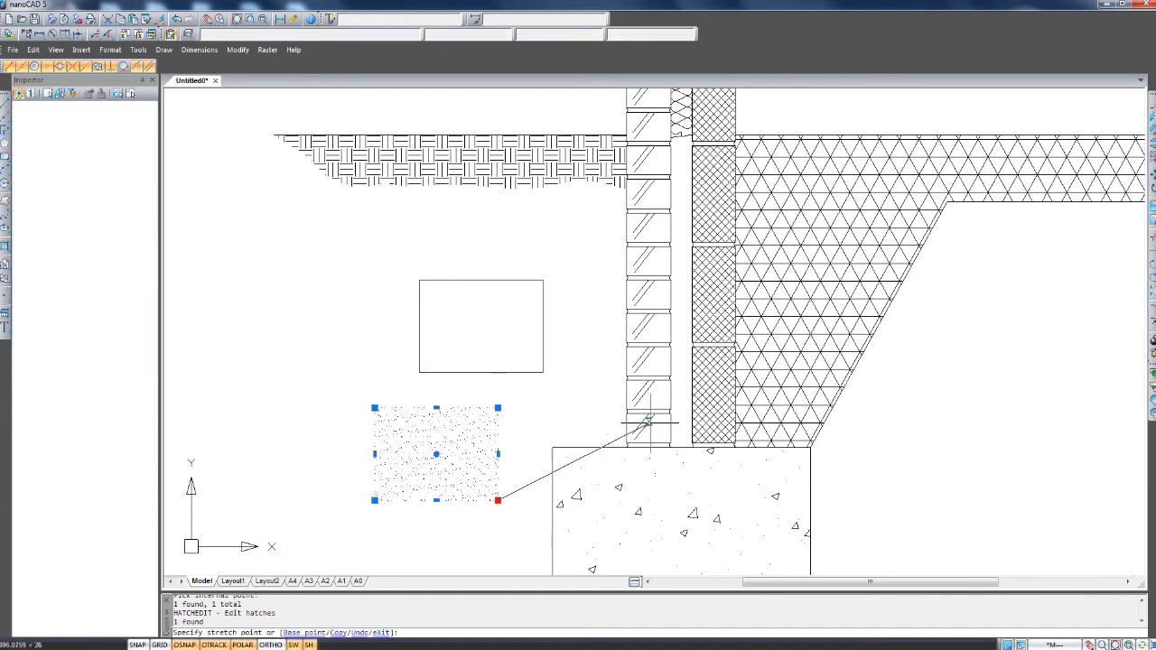
pyautogui.scroll(8, 720, 461)
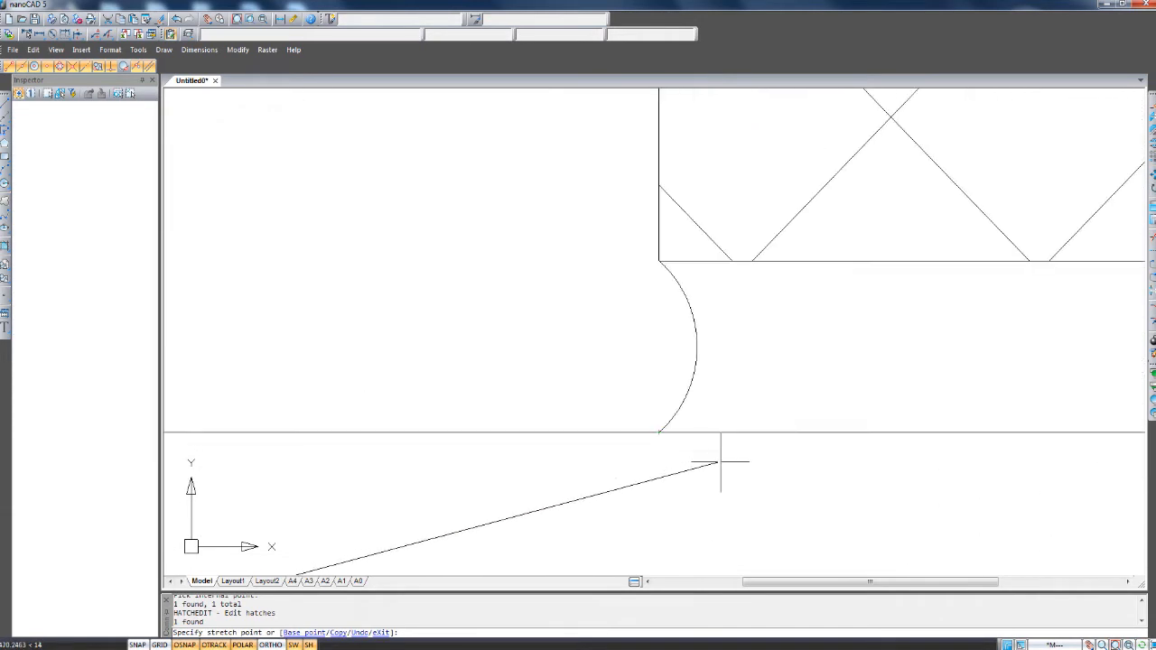
pyautogui.click(659, 432)
pyautogui.scroll(-5, 659, 432)
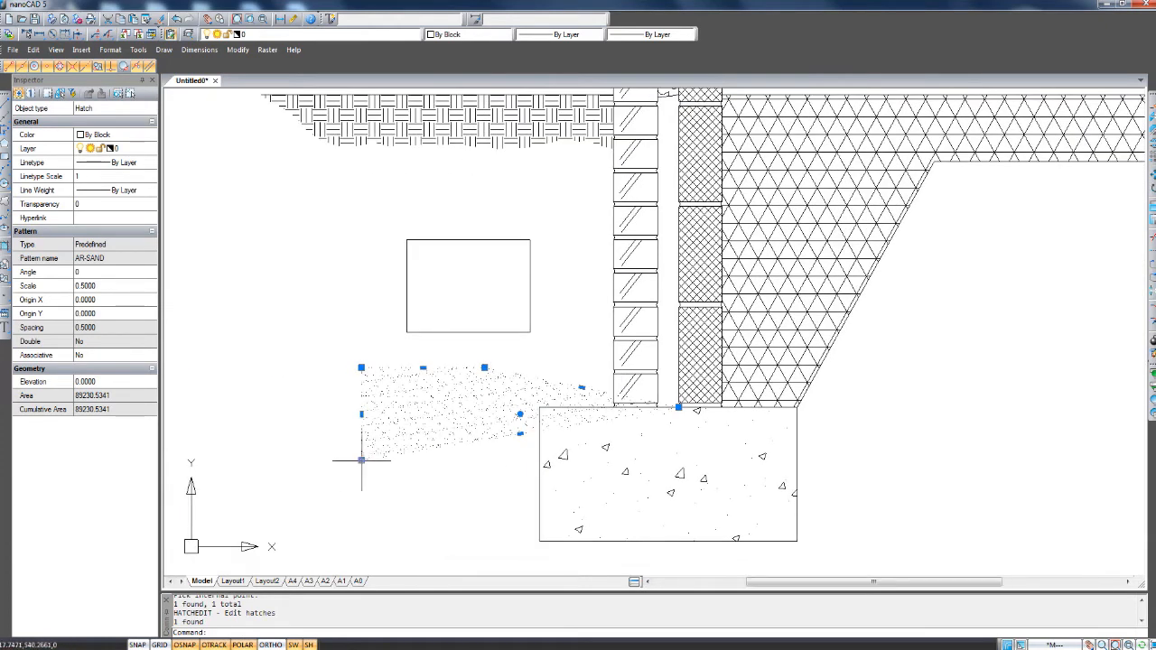
pyautogui.click(361, 460)
pyautogui.scroll(5, 685, 399)
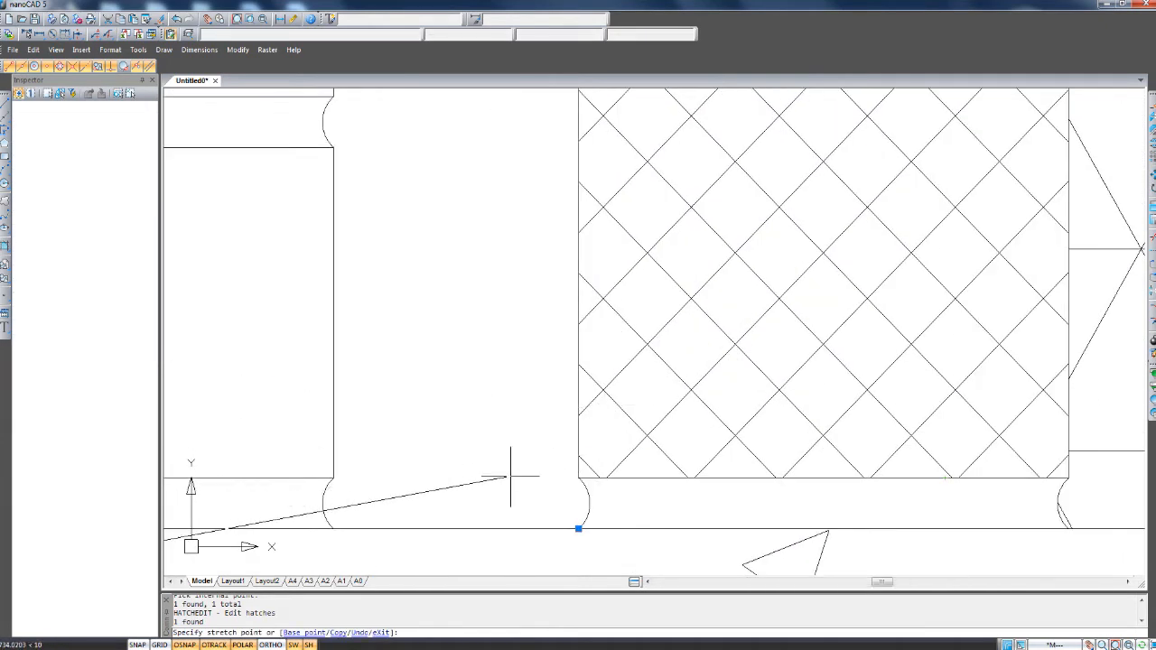
pyautogui.click(334, 525)
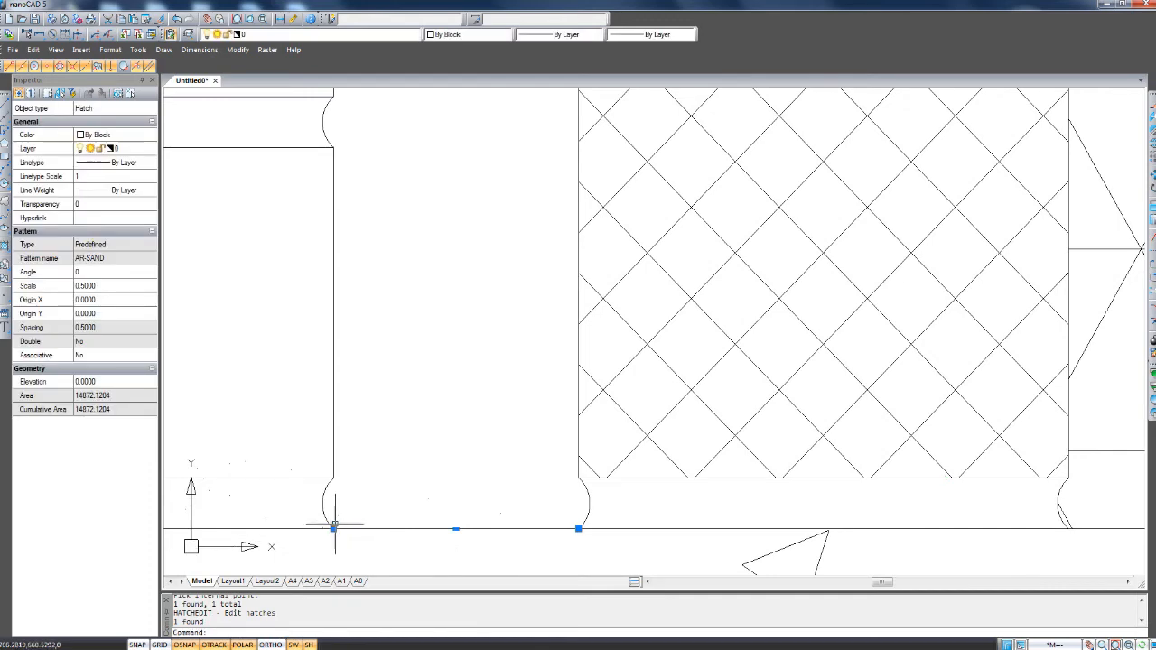
# Stretch the sand hatch's two upper corners to the ends of the sloping line beneath the insulation, so it fills the lower cavity.
pyautogui.scroll(-5, 433, 452)
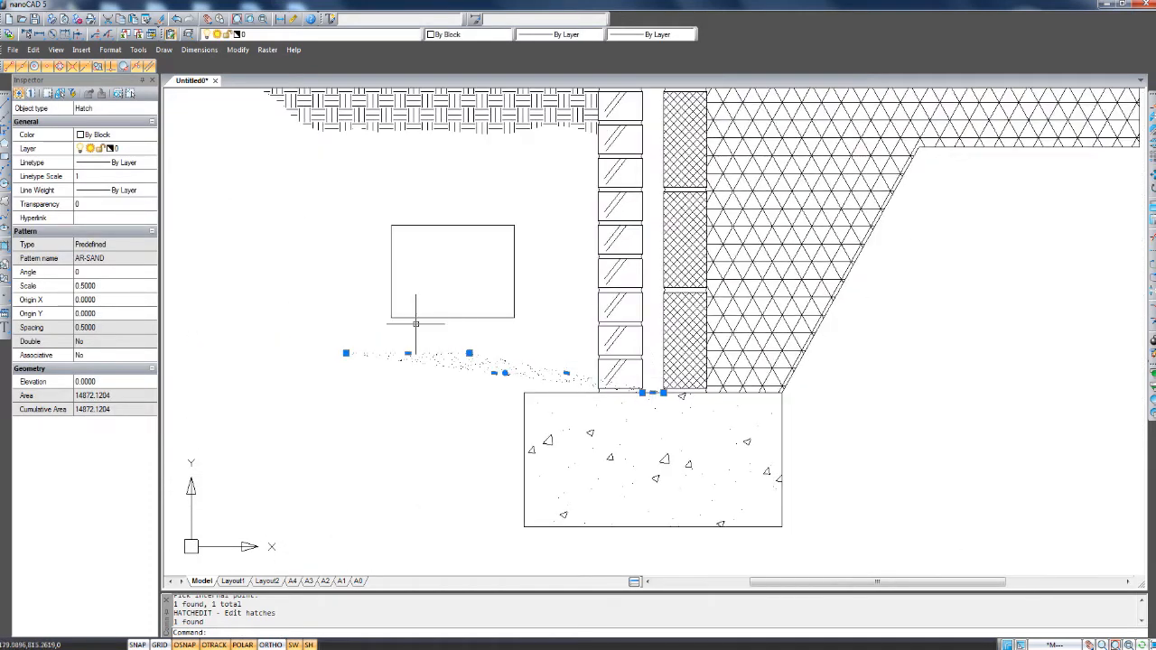
pyautogui.click(469, 354)
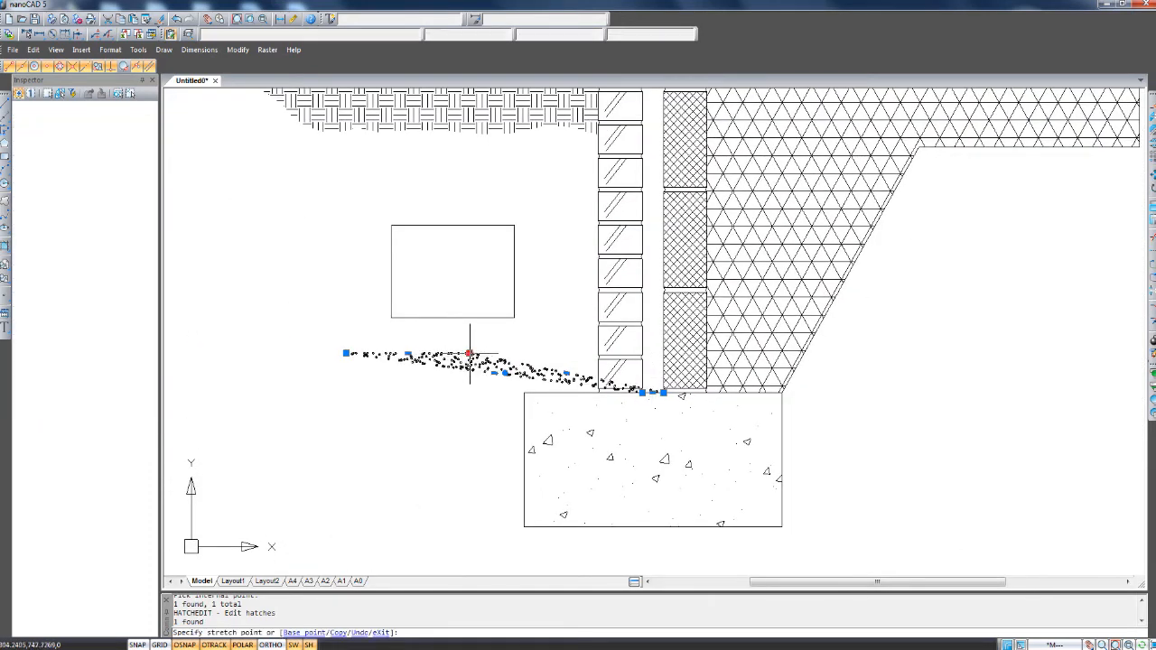
pyautogui.scroll(6, 600, 332)
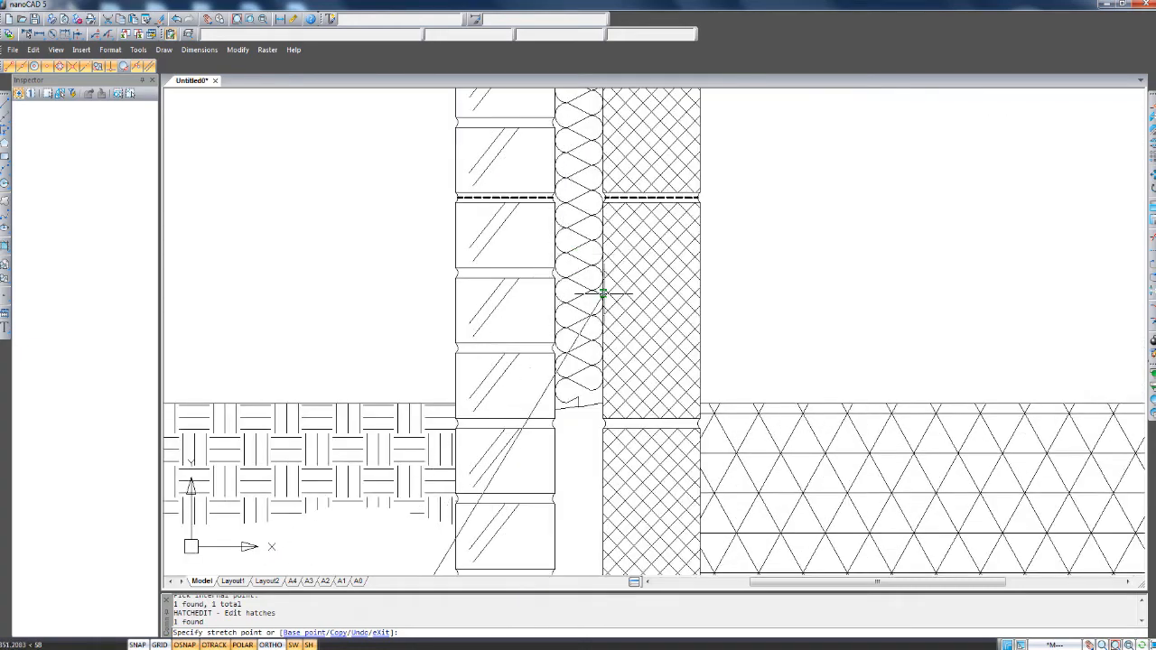
pyautogui.scroll(4, 618, 437)
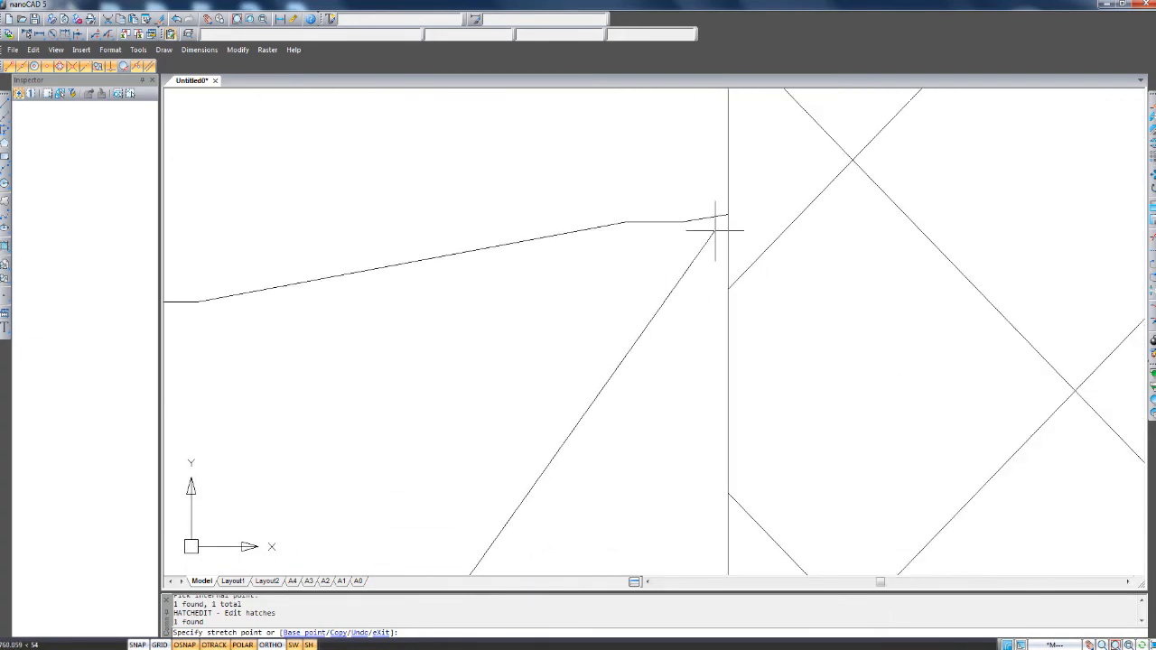
pyautogui.click(728, 212)
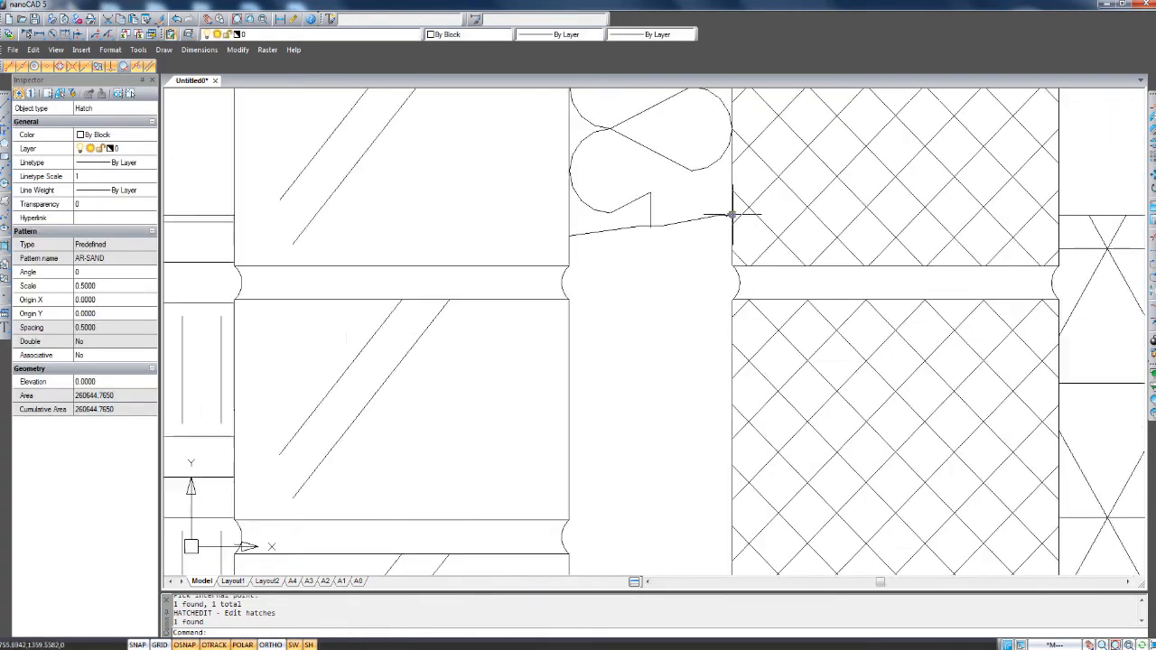
pyautogui.scroll(-5, 720, 228)
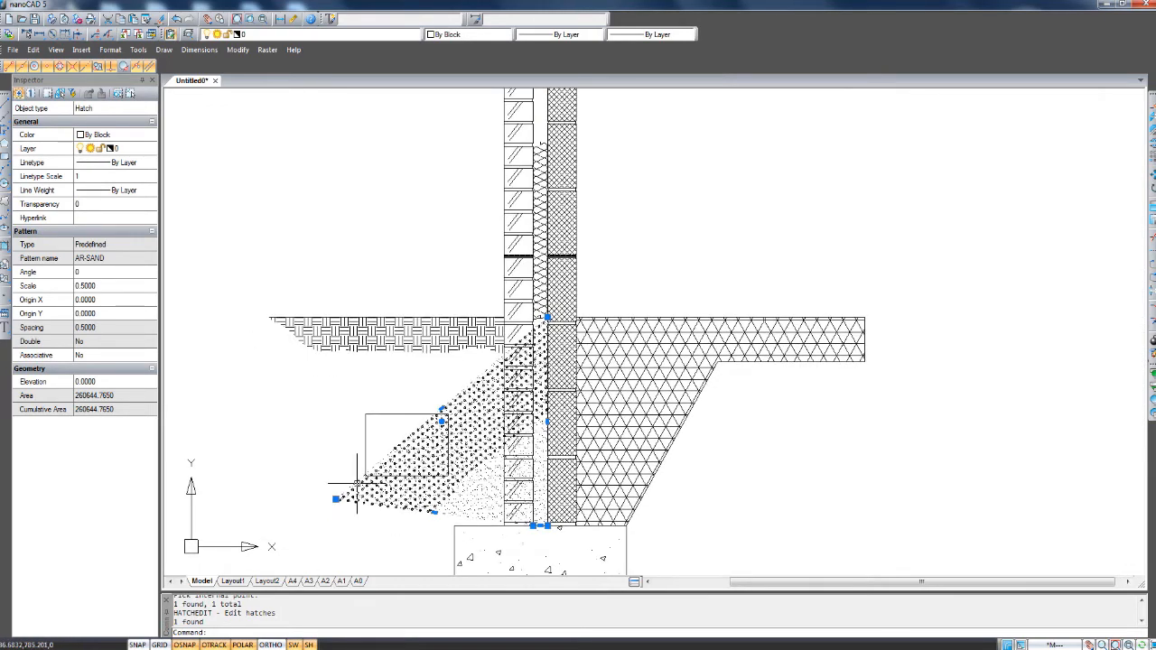
pyautogui.click(336, 498)
pyautogui.scroll(3, 491, 285)
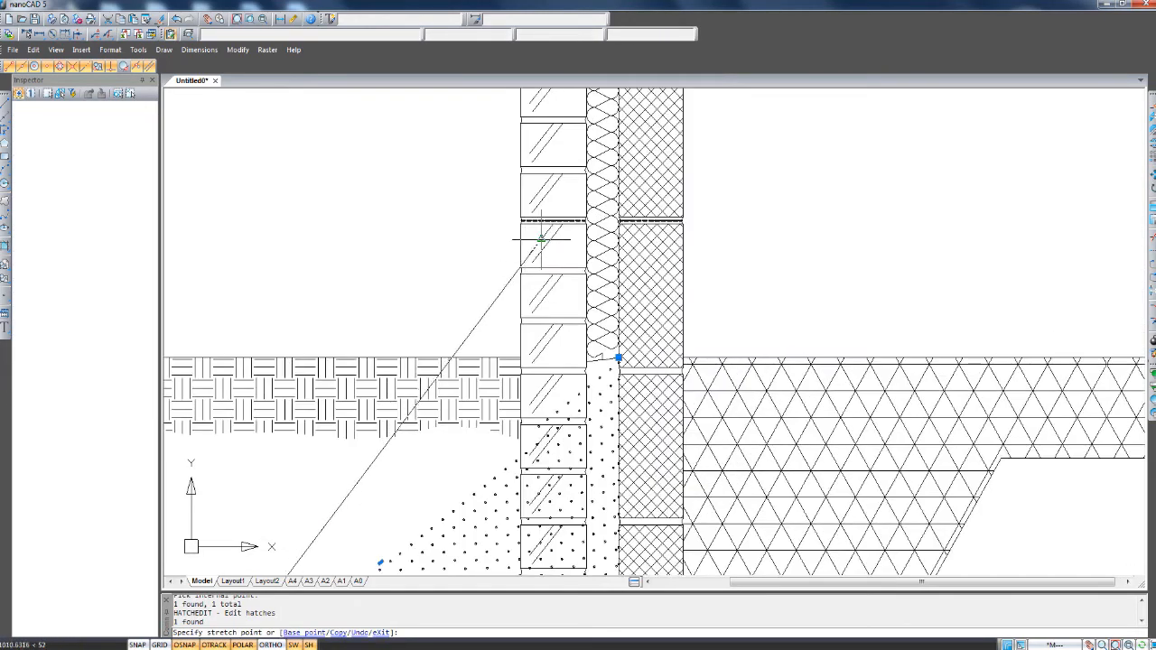
pyautogui.scroll(6, 562, 397)
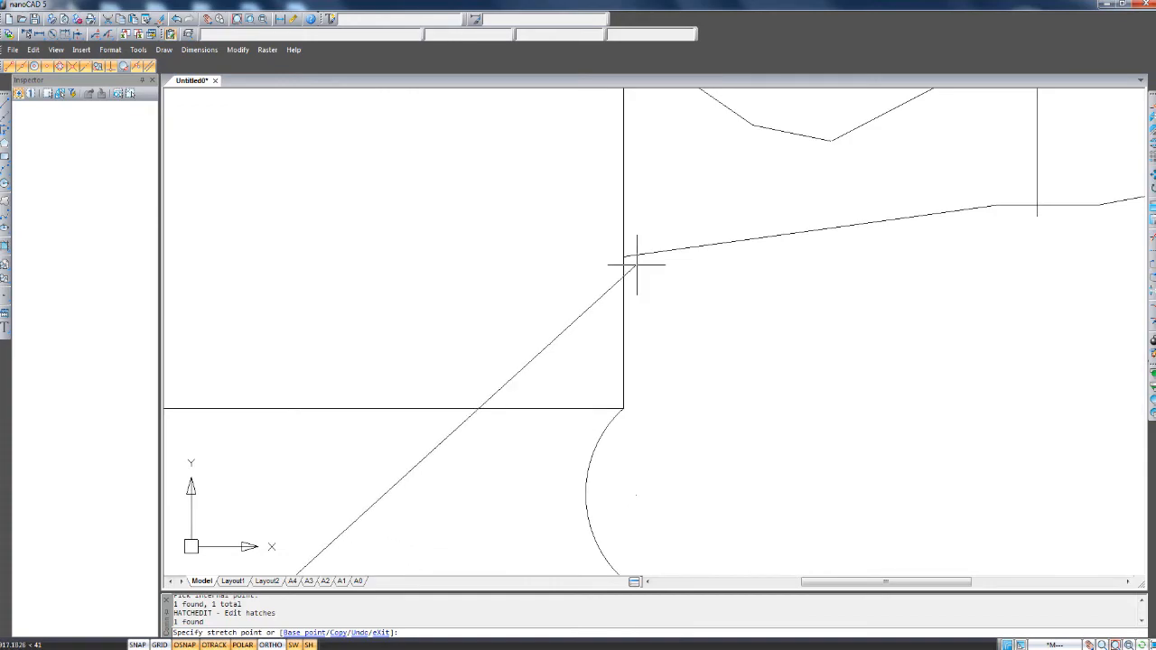
pyautogui.click(623, 252)
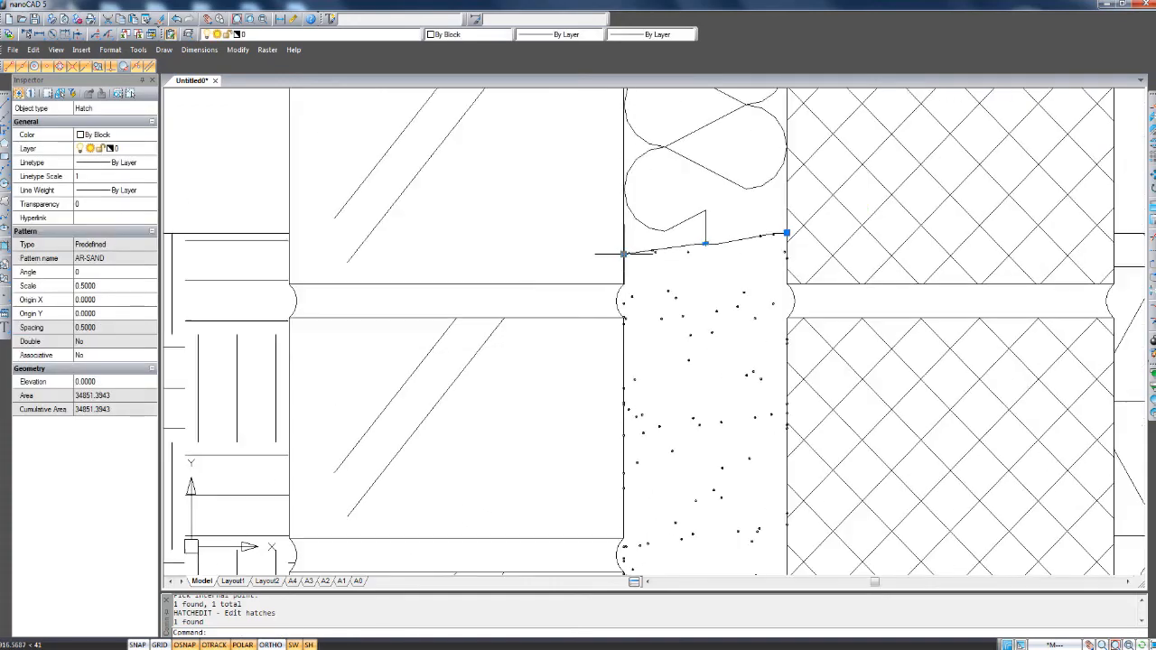
# Erase the empty test rectangle beside the wall.
pyautogui.scroll(-8, 725, 331)
pyautogui.press('Delete')
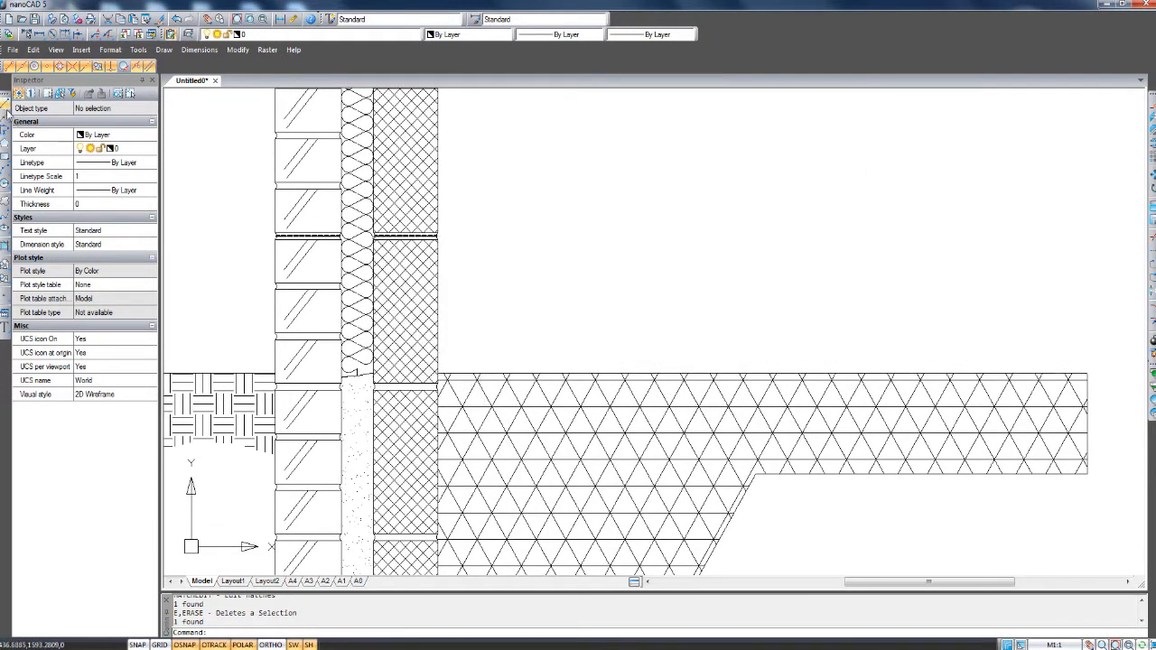
# Draw a line from the inner leaf's dashed damp-proof line end to the joint's lower corner and down the wall face to the fill's top edge.
pyautogui.scroll(7, 397, 242)
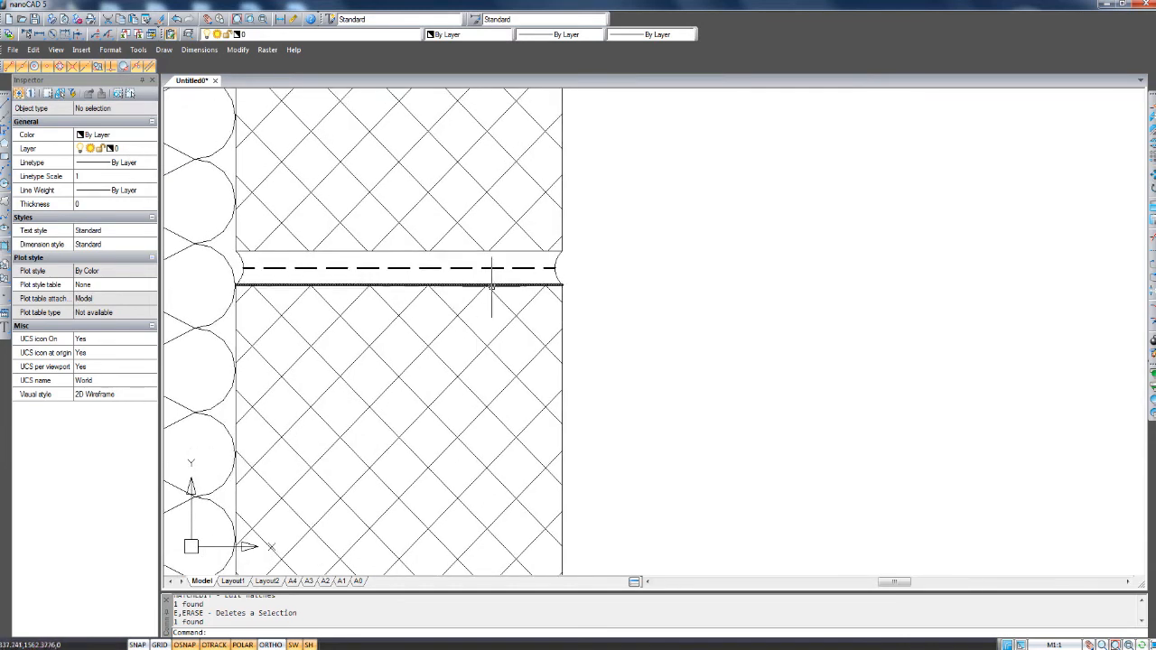
pyautogui.scroll(-3, 506, 268)
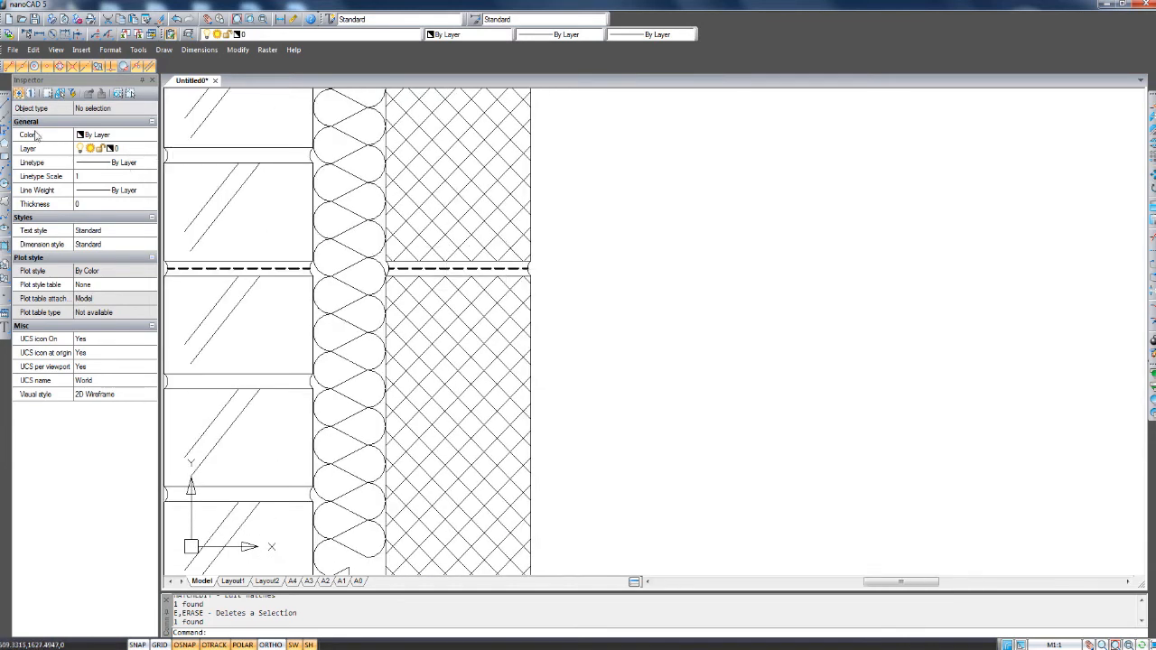
pyautogui.click(4, 105)
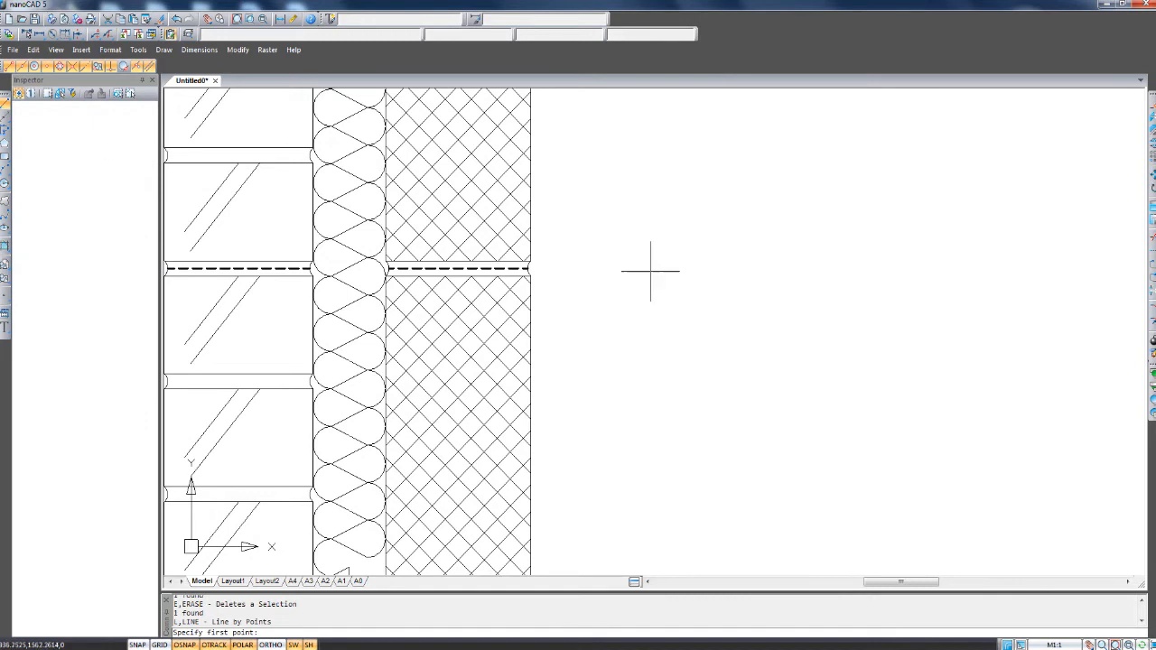
pyautogui.scroll(5, 582, 268)
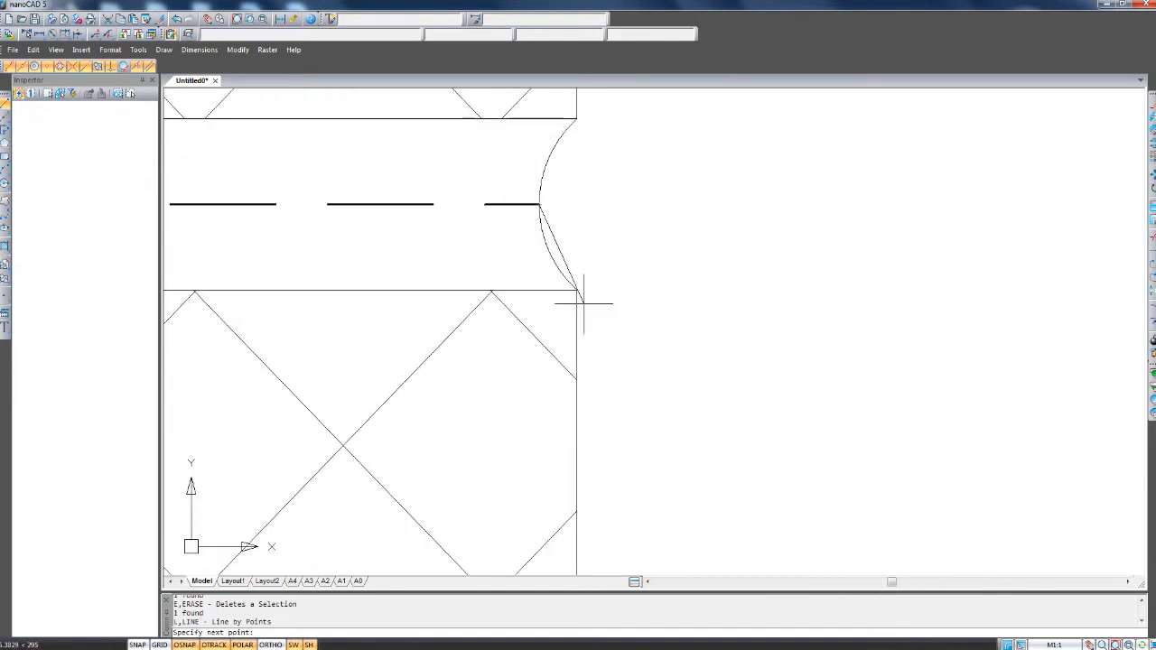
pyautogui.click(576, 293)
pyautogui.scroll(-5, 583, 280)
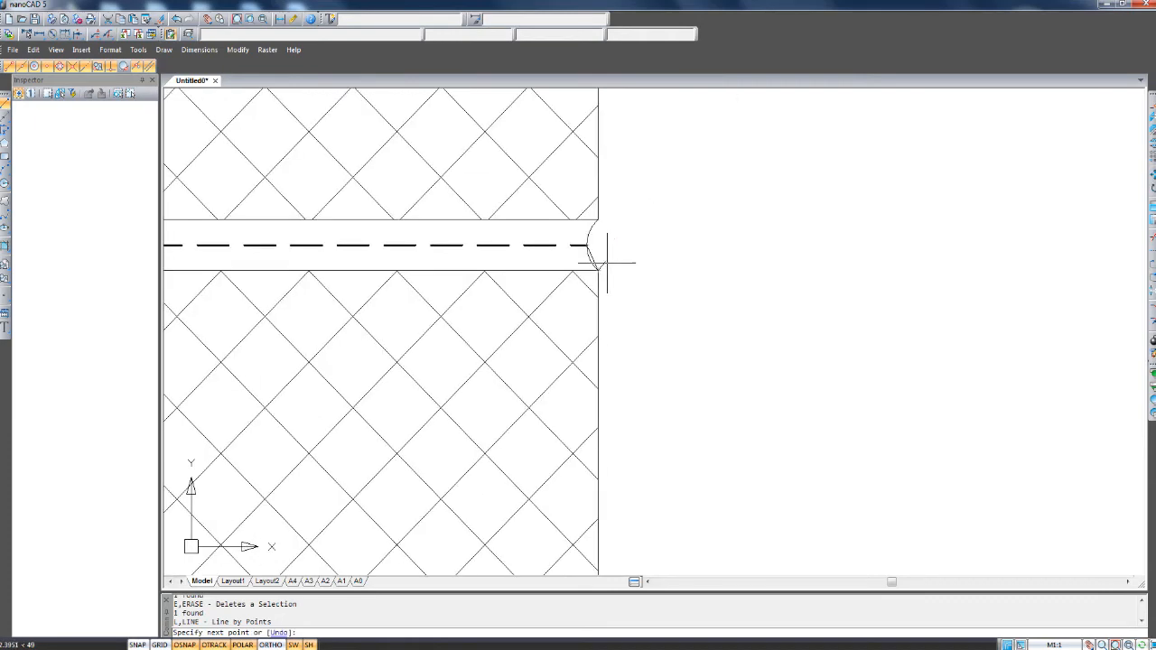
pyautogui.moveTo(675, 368); pyautogui.dragTo(609, 323, button='middle')
pyautogui.scroll(-3, 607, 320)
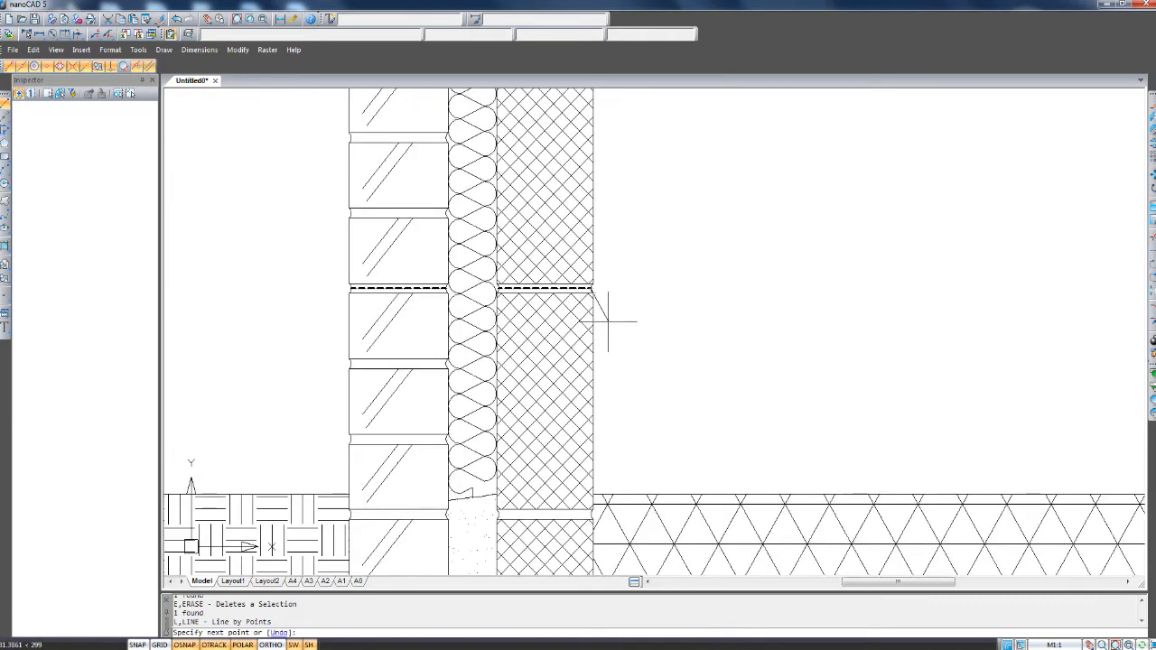
pyautogui.moveTo(618, 400); pyautogui.dragTo(607, 356, button='middle')
pyautogui.scroll(4, 607, 407)
pyautogui.moveTo(567, 461); pyautogui.dragTo(634, 261, button='middle')
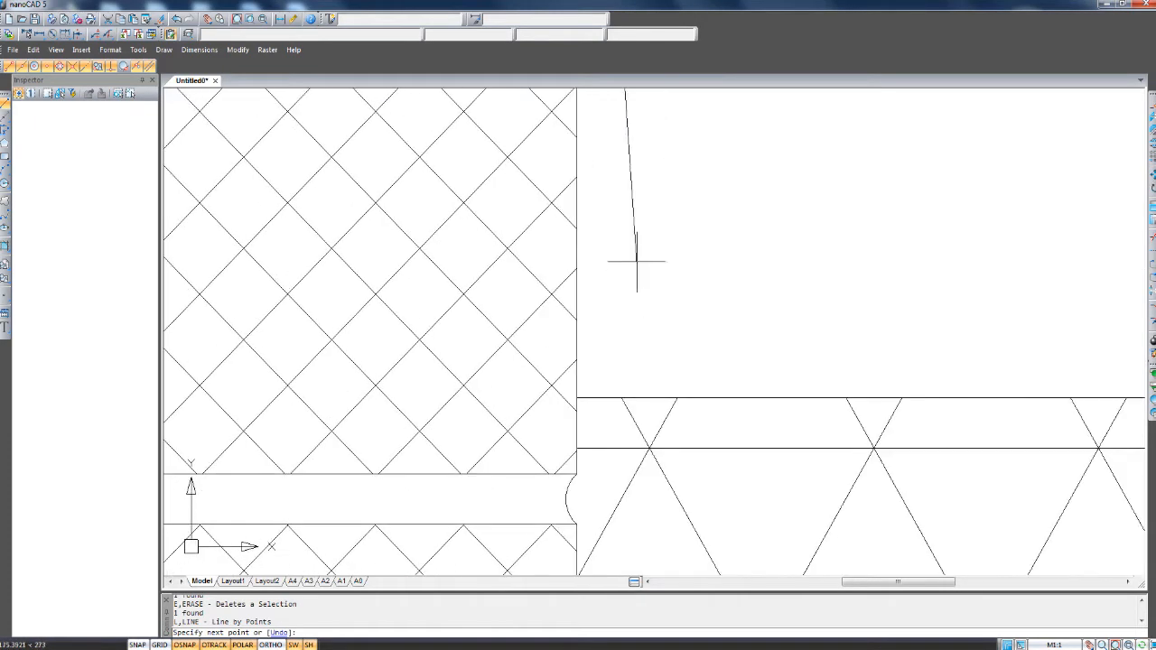
pyautogui.scroll(2, 578, 397)
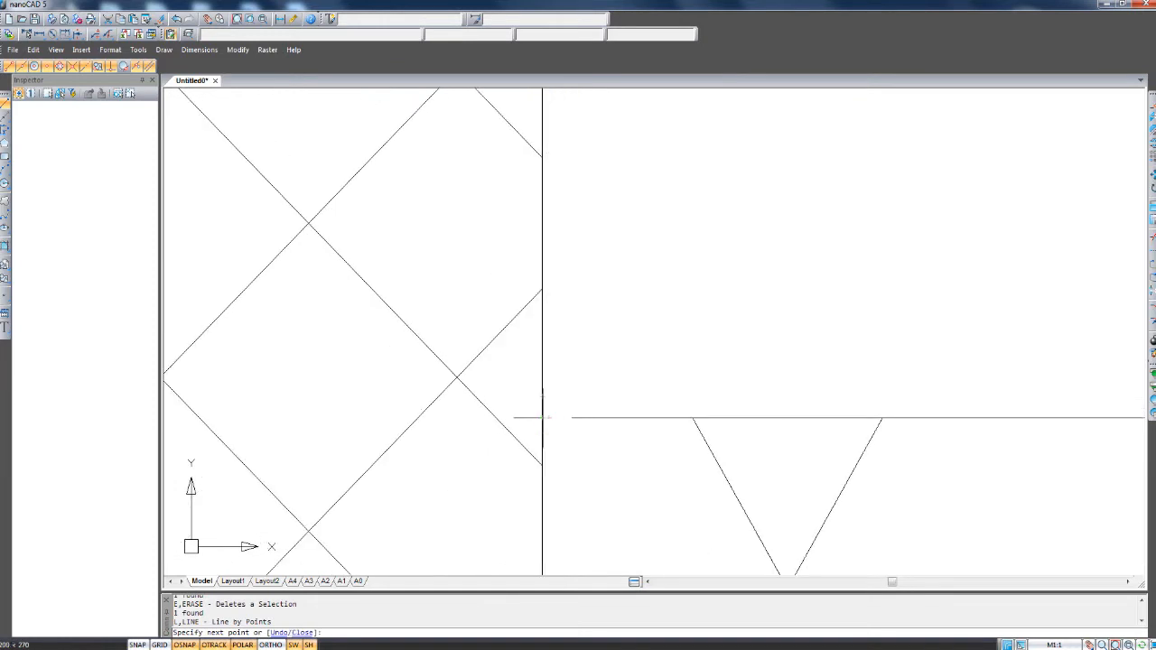
# Continue the line horizontally along the fill's top edge for about 1030 units, slightly past the fill's far end, and finish it.
pyautogui.scroll(-10, 731, 384)
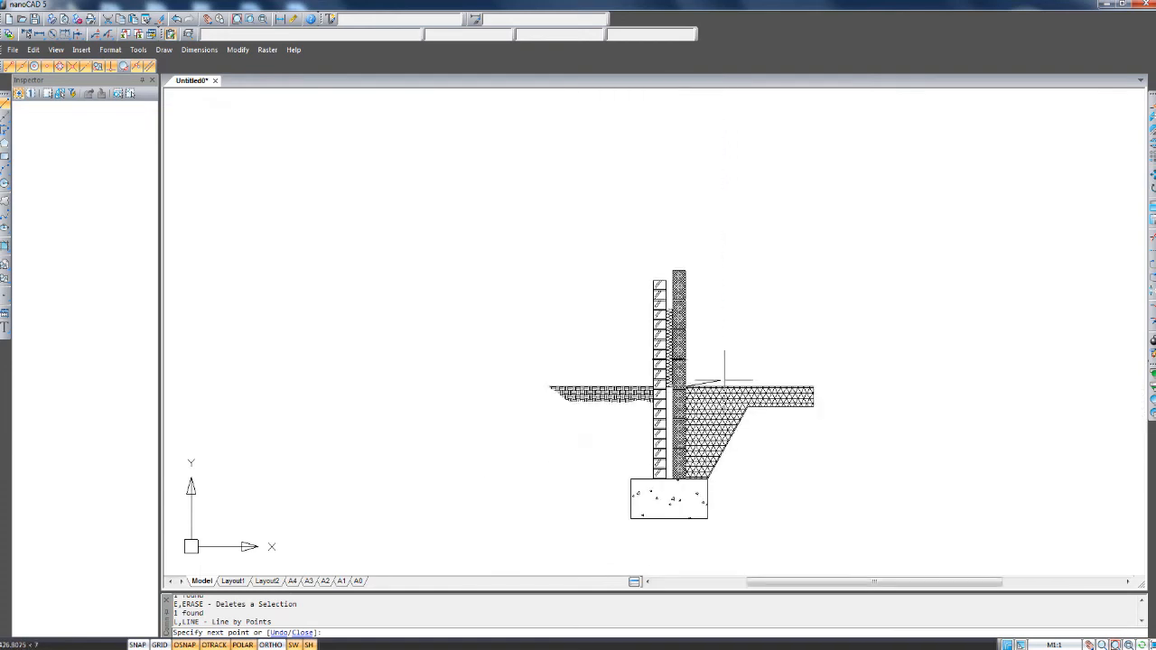
pyautogui.scroll(3, 830, 404)
pyautogui.scroll(5, 731, 389)
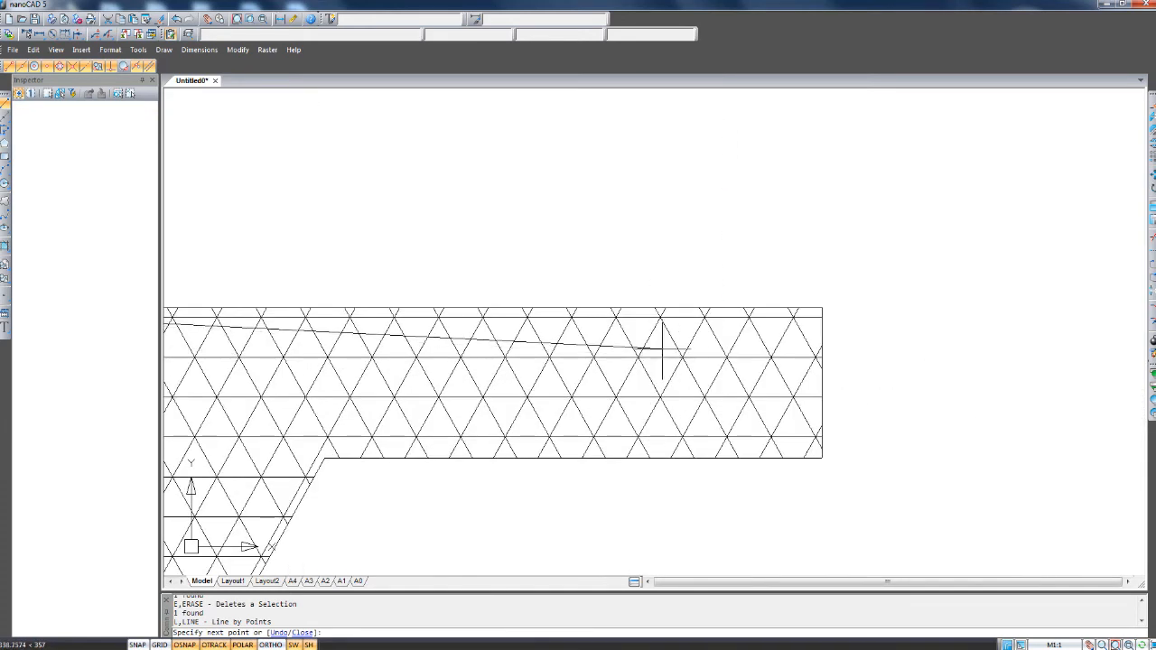
pyautogui.click(822, 307)
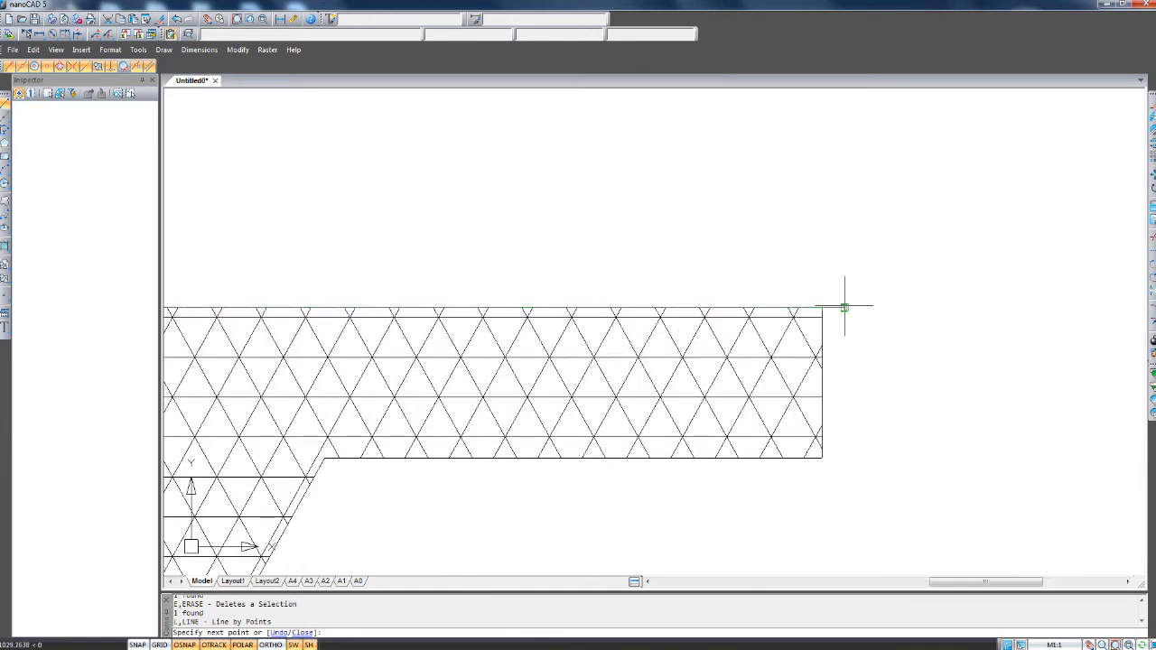
pyautogui.press('Escape')
pyautogui.scroll(3, 849, 325)
pyautogui.click(804, 324)
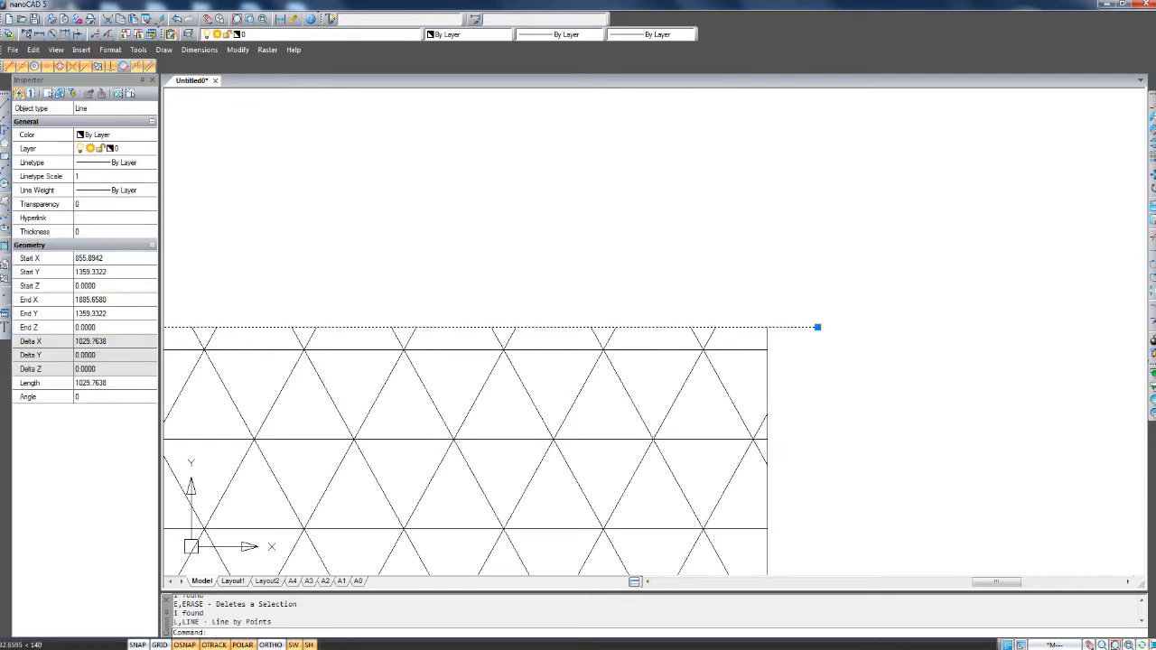
pyautogui.scroll(-2, 793, 286)
pyautogui.moveTo(590, 348); pyautogui.dragTo(867, 399, button='middle')
pyautogui.moveTo(615, 324); pyautogui.dragTo(888, 354, button='middle')
pyautogui.scroll(3, 325, 384)
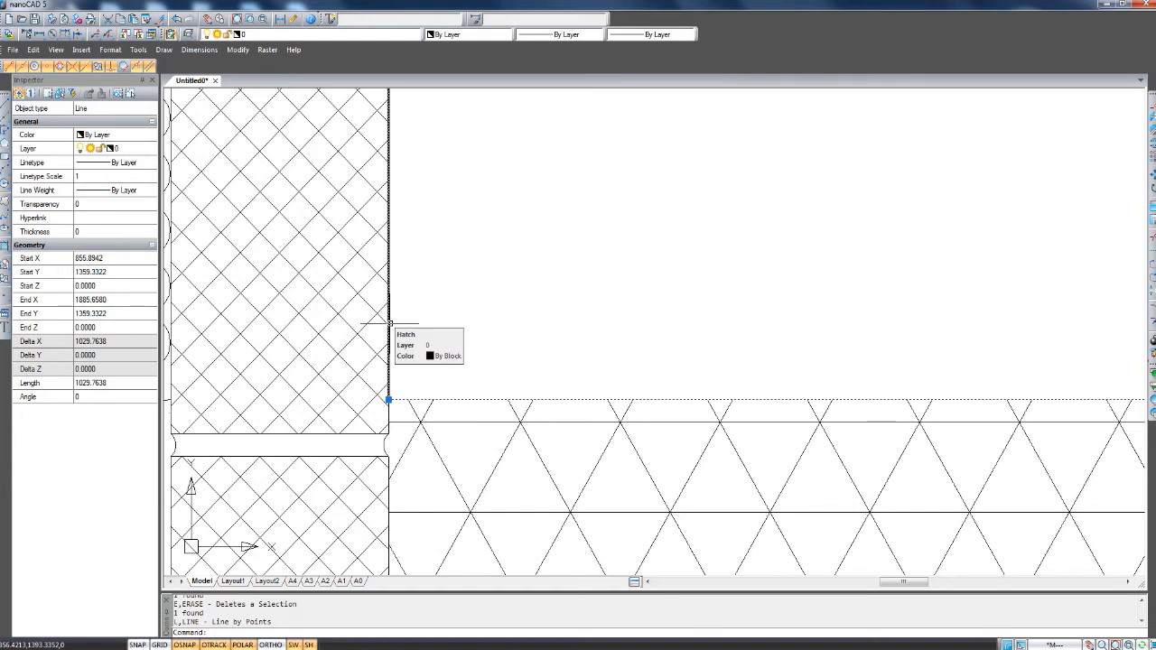
pyautogui.click(389, 322)
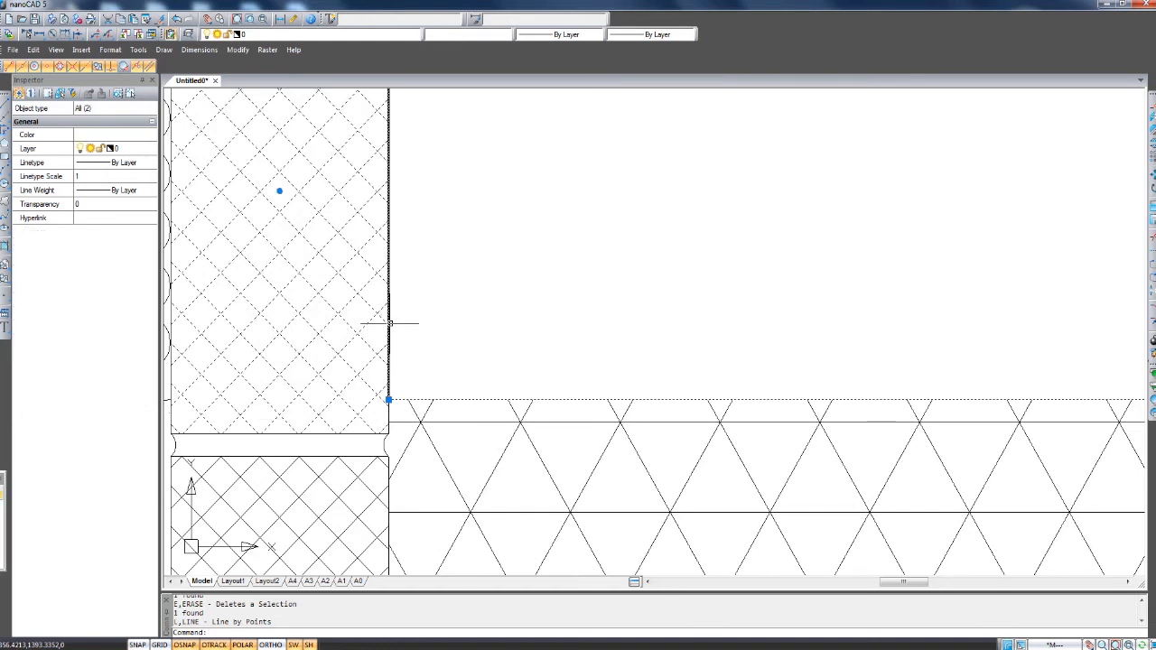
pyautogui.scroll(-5, 389, 321)
pyautogui.press('Escape')
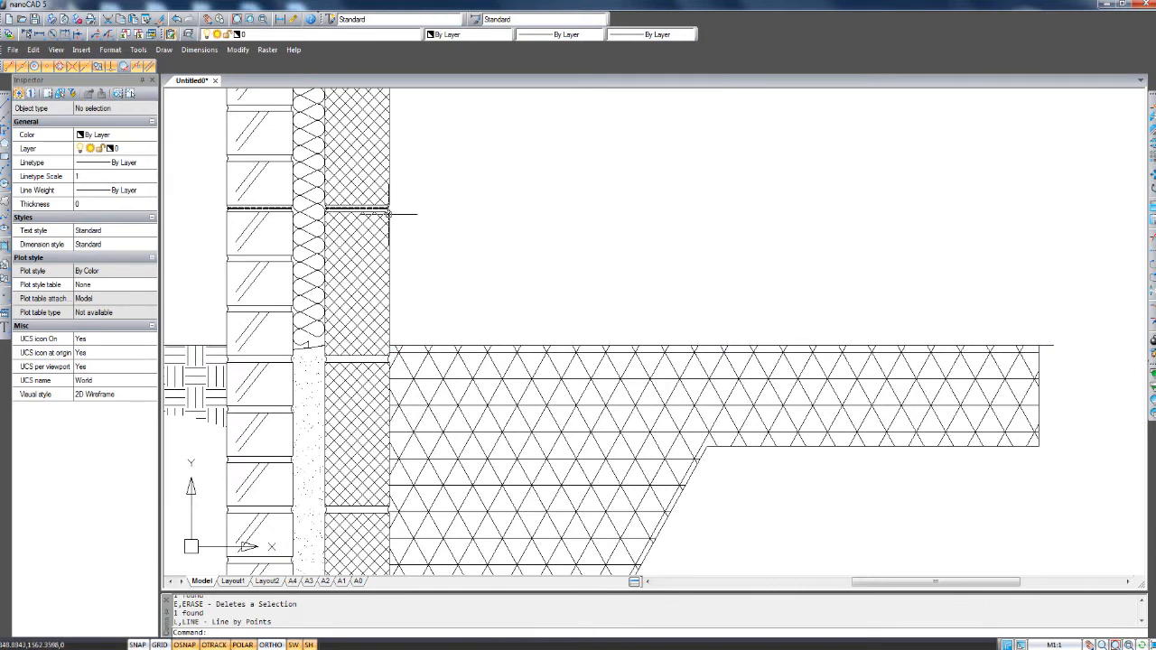
# Set the linetype of the membrane line's short diagonal, vertical wall-face and long horizontal segments to DASHED2.
pyautogui.scroll(8, 389, 214)
pyautogui.scroll(2, 412, 361)
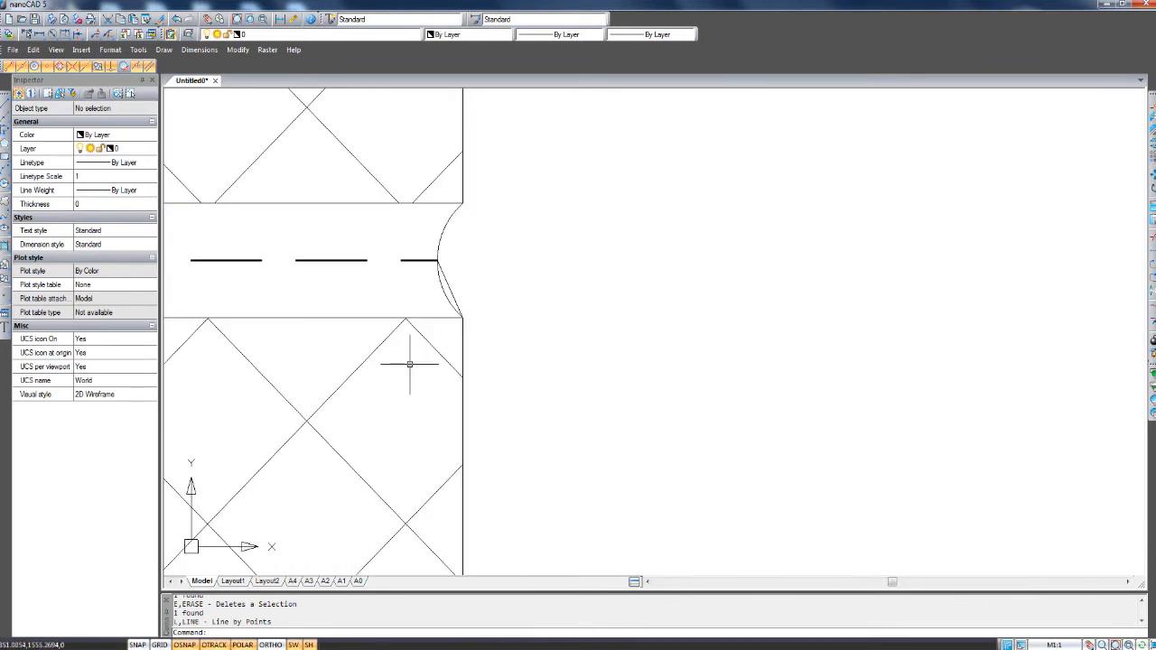
pyautogui.click(521, 244)
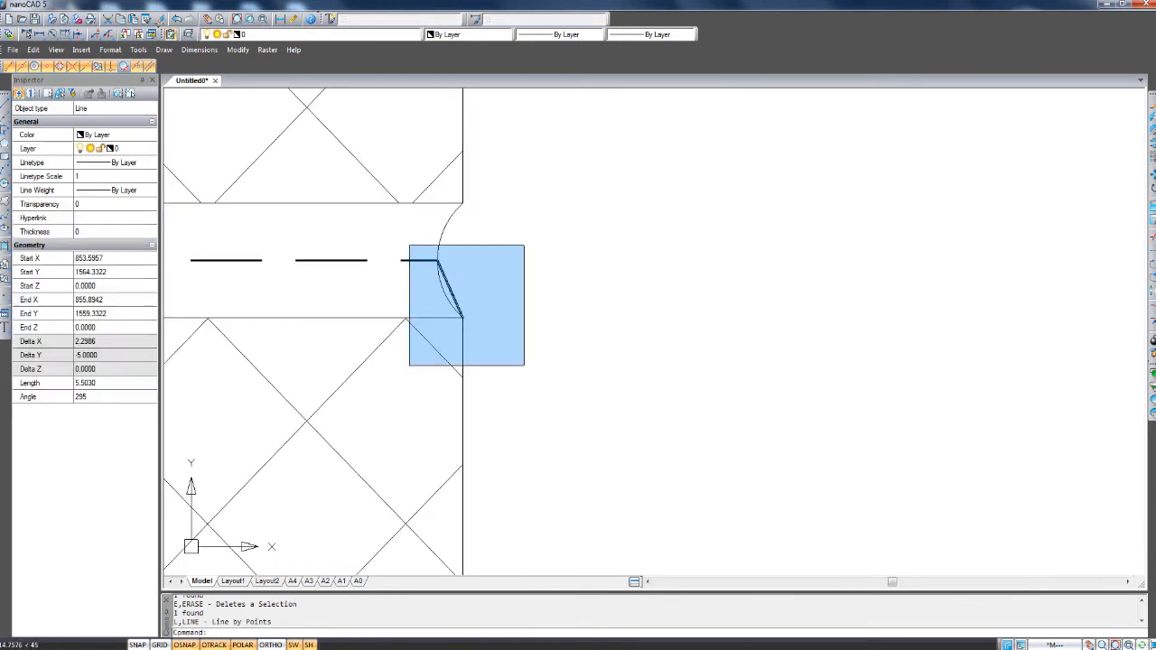
pyautogui.scroll(-2, 521, 244)
pyautogui.scroll(-3, 521, 247)
pyautogui.scroll(5, 474, 361)
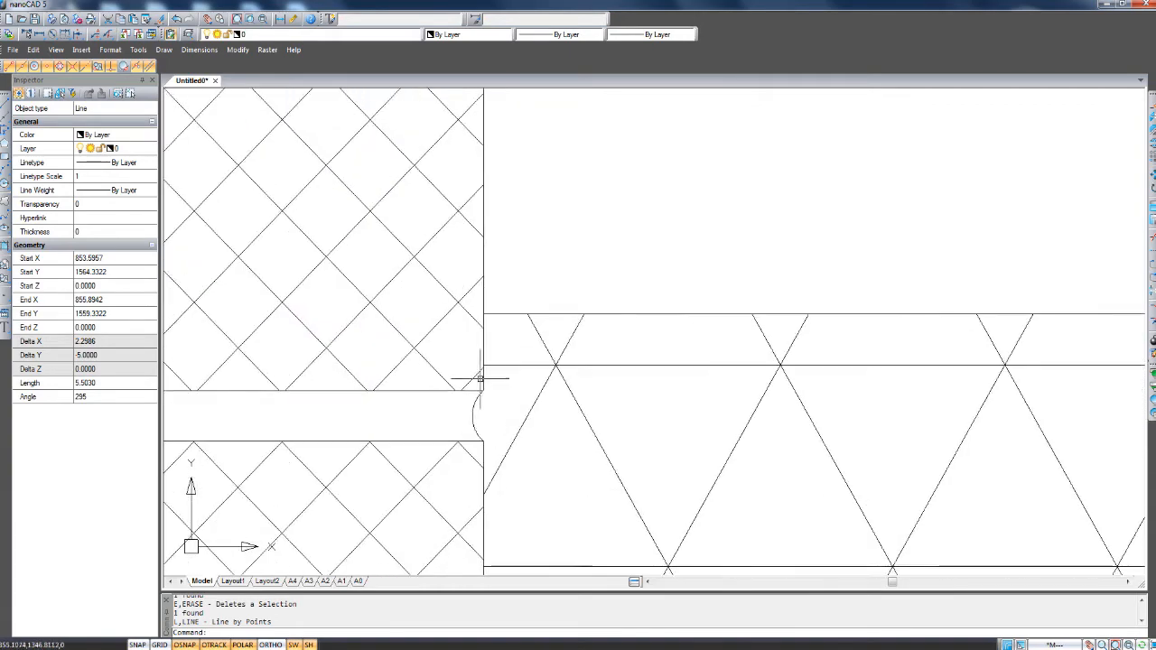
pyautogui.moveTo(499, 254); pyautogui.dragTo(498, 429, button='middle')
pyautogui.click(472, 420)
pyautogui.scroll(-5, 521, 276)
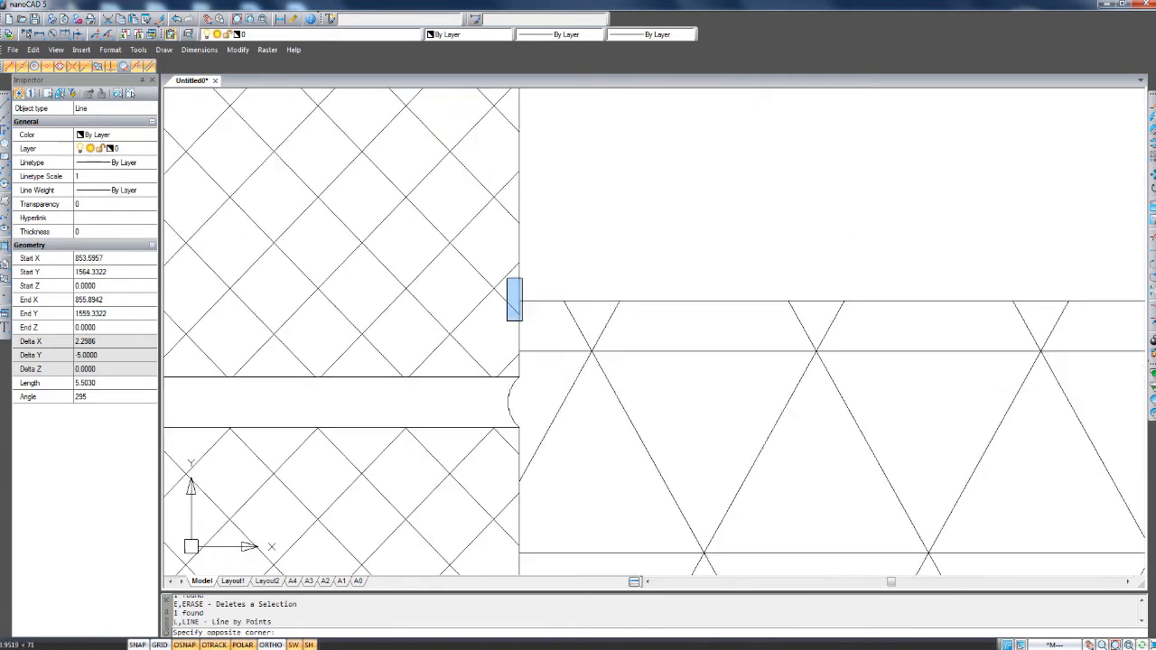
pyautogui.moveTo(575, 379); pyautogui.dragTo(597, 601, button='middle')
pyautogui.scroll(-5, 619, 529)
pyautogui.moveTo(633, 194); pyautogui.dragTo(640, 514, button='middle')
pyautogui.scroll(-4, 640, 509)
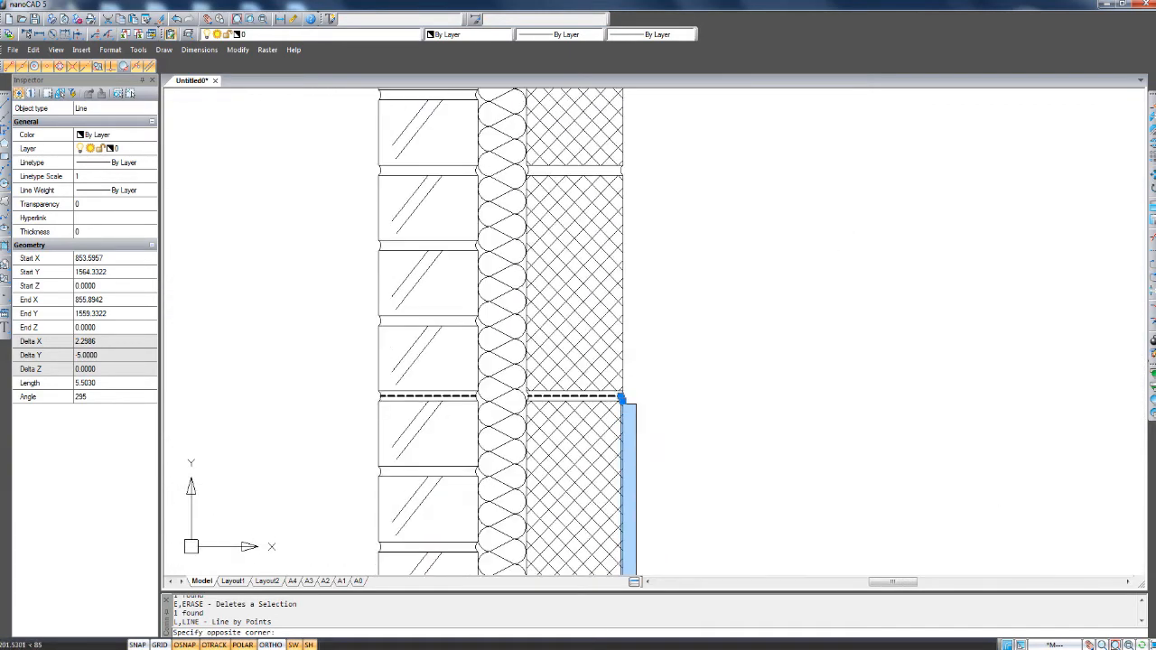
pyautogui.scroll(6, 635, 400)
pyautogui.scroll(4, 576, 373)
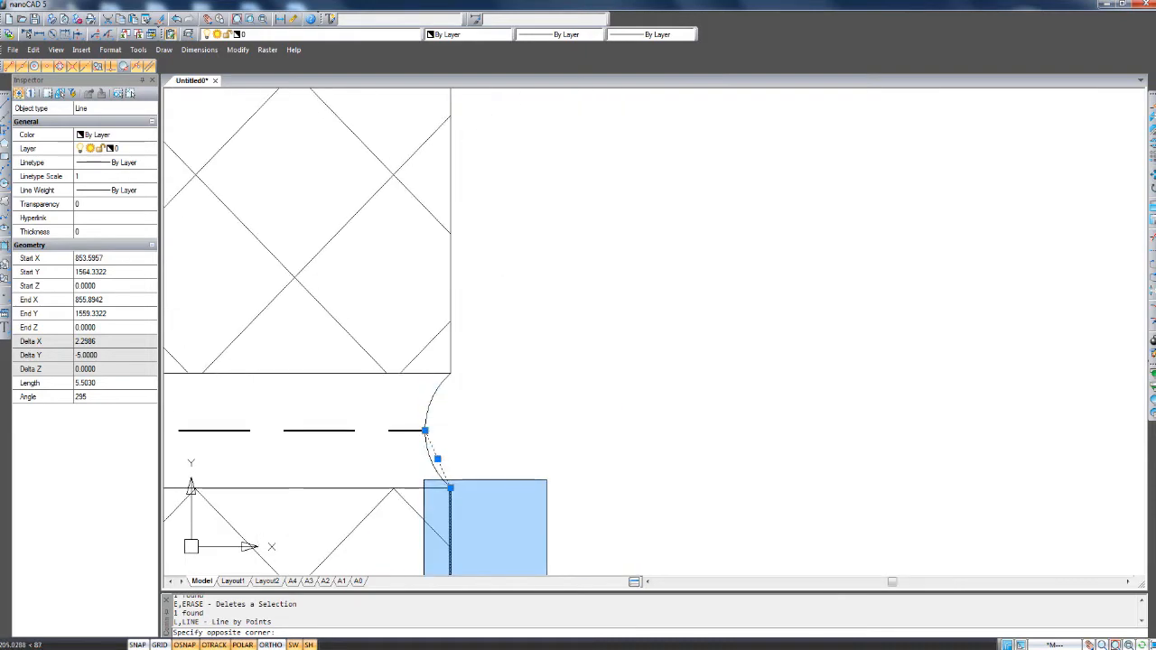
pyautogui.click(546, 576)
pyautogui.scroll(-6, 550, 466)
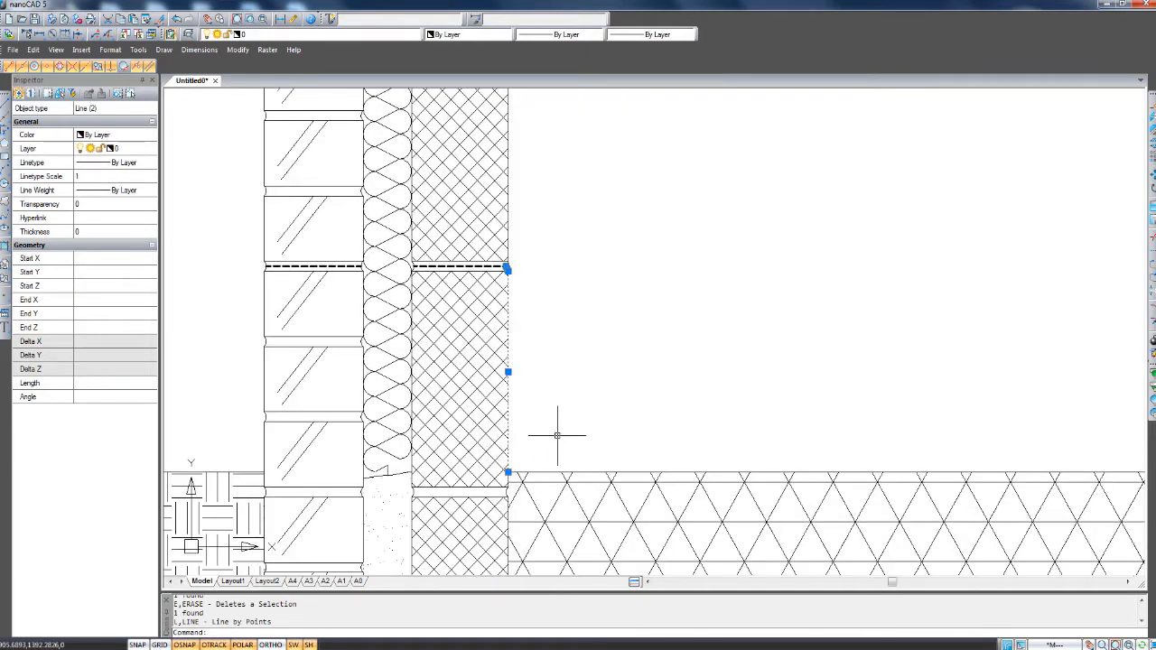
pyautogui.moveTo(763, 496); pyautogui.dragTo(354, 449, button='middle')
pyautogui.moveTo(804, 426)
pyautogui.mouseDown(button='middle')
pyautogui.moveTo(490, 415)
pyautogui.moveTo(522, 335)
pyautogui.mouseUp(button='middle')
pyautogui.click(769, 416)
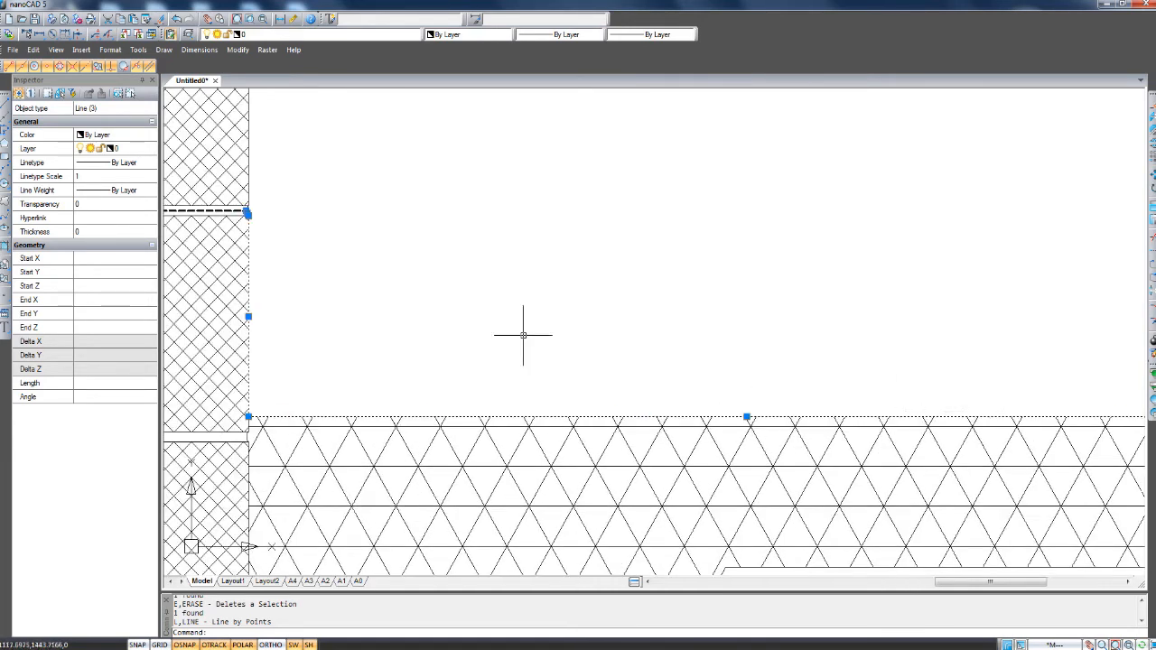
pyautogui.moveTo(313, 268); pyautogui.dragTo(590, 340, button='middle')
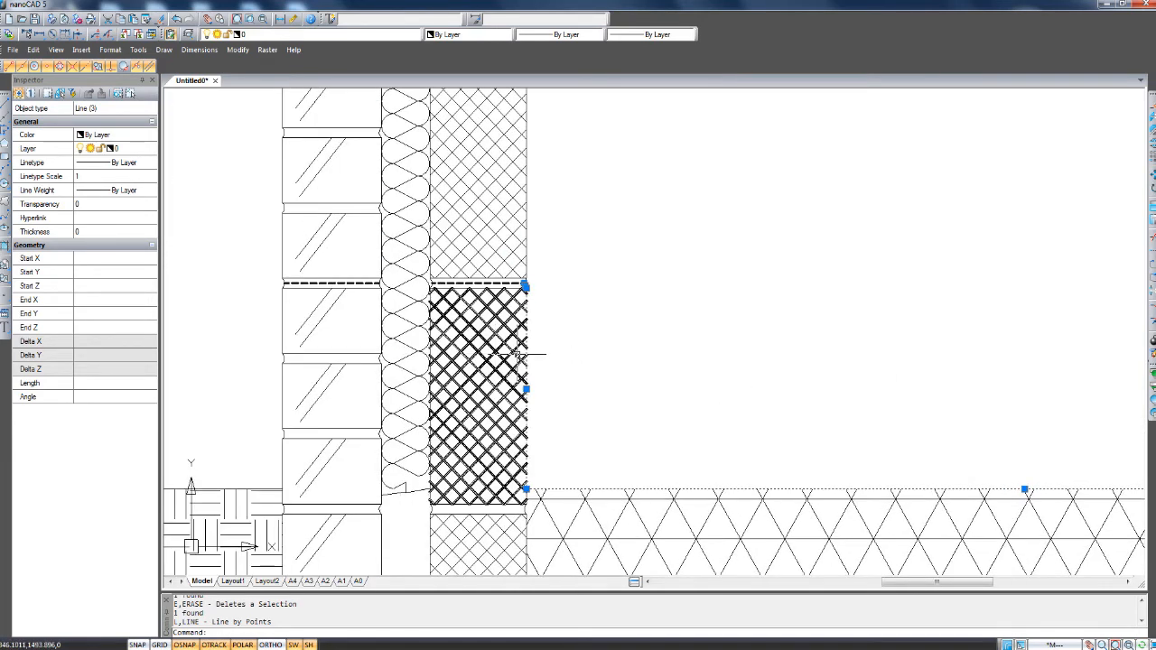
pyautogui.click(149, 168)
pyautogui.click(151, 164)
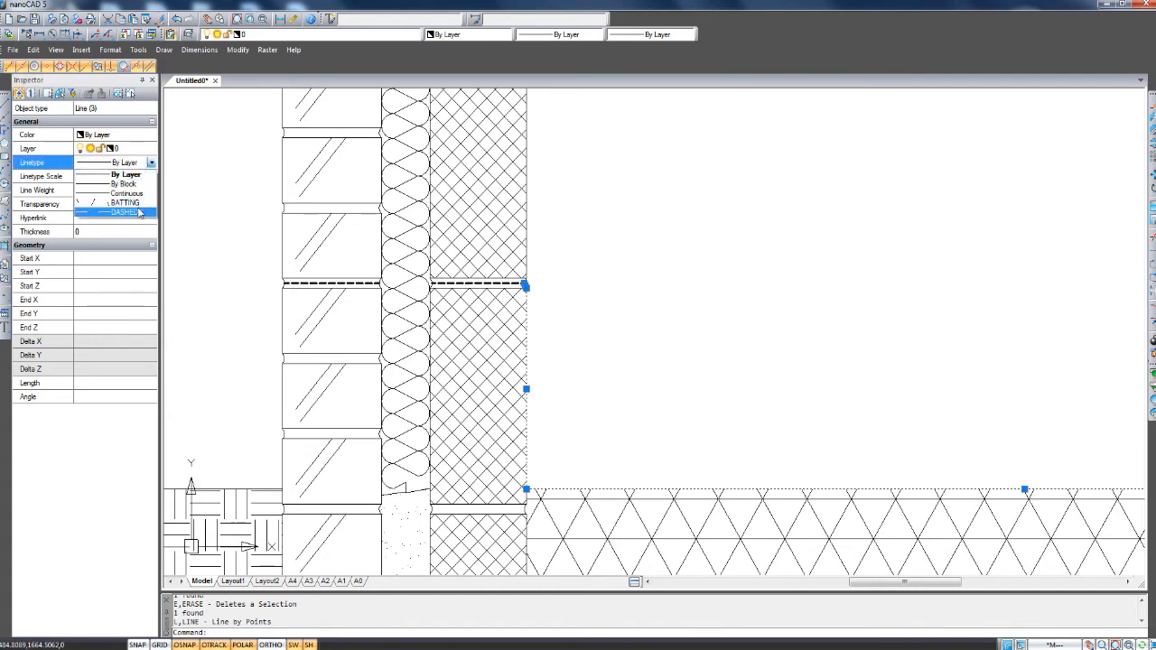
pyautogui.click(141, 212)
# Give the three selected membrane segments a 0.30 mm line weight and clear the selection.
pyautogui.click(154, 191)
pyautogui.click(151, 191)
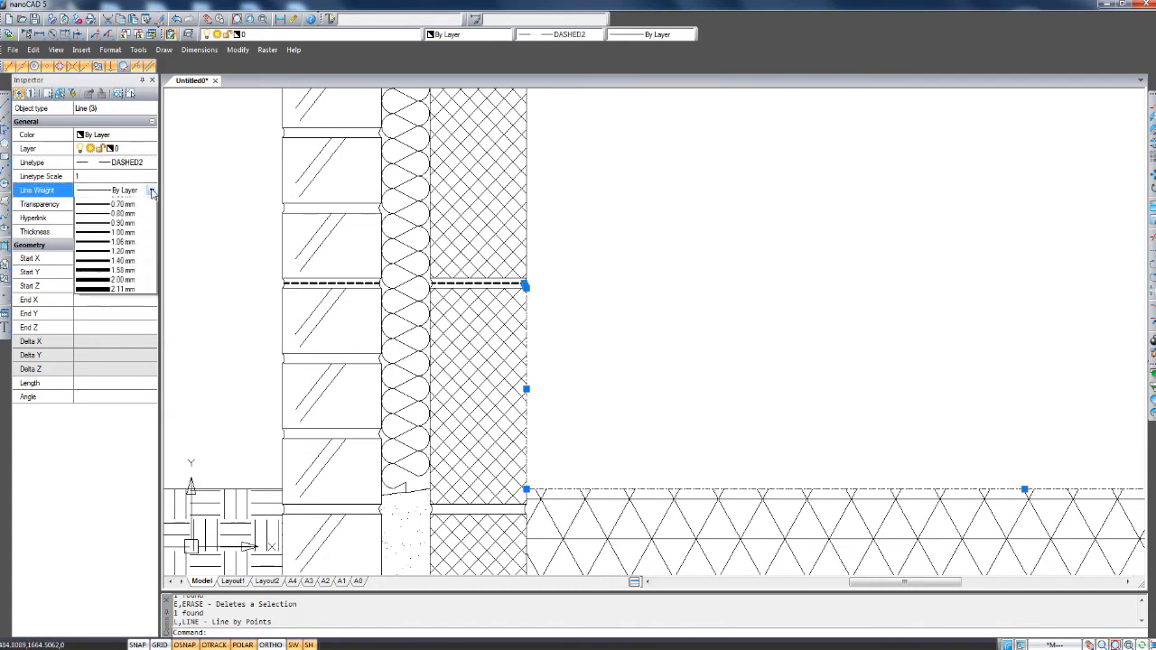
pyautogui.click(133, 306)
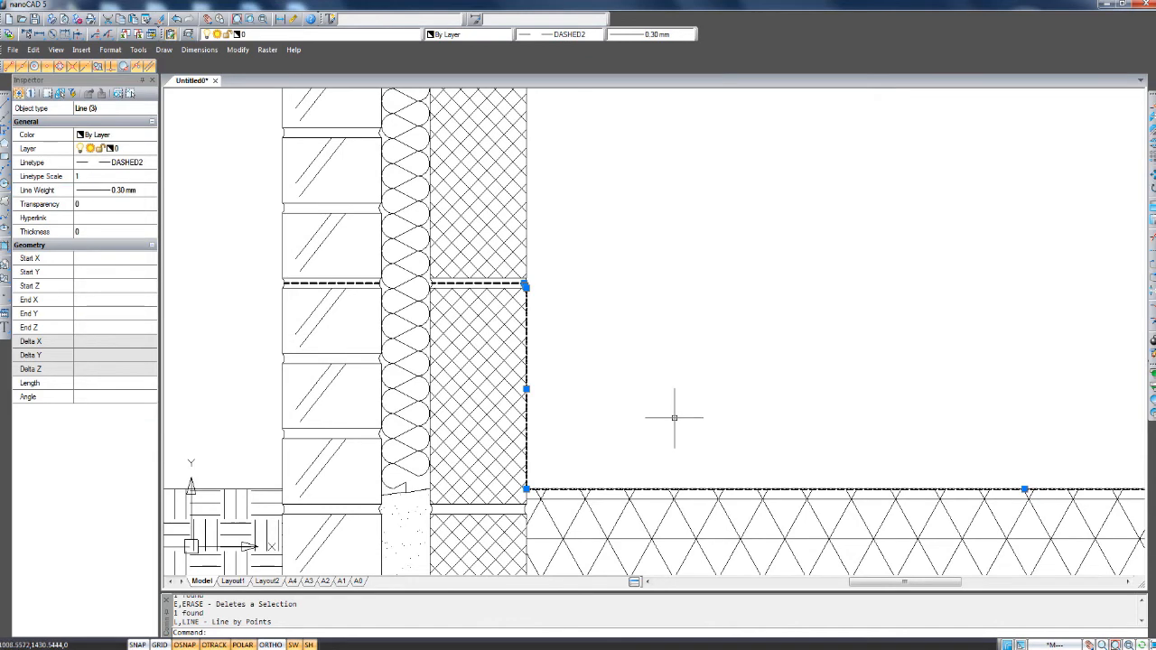
pyautogui.moveTo(665, 411); pyautogui.dragTo(610, 390, button='middle')
pyautogui.press('Escape')
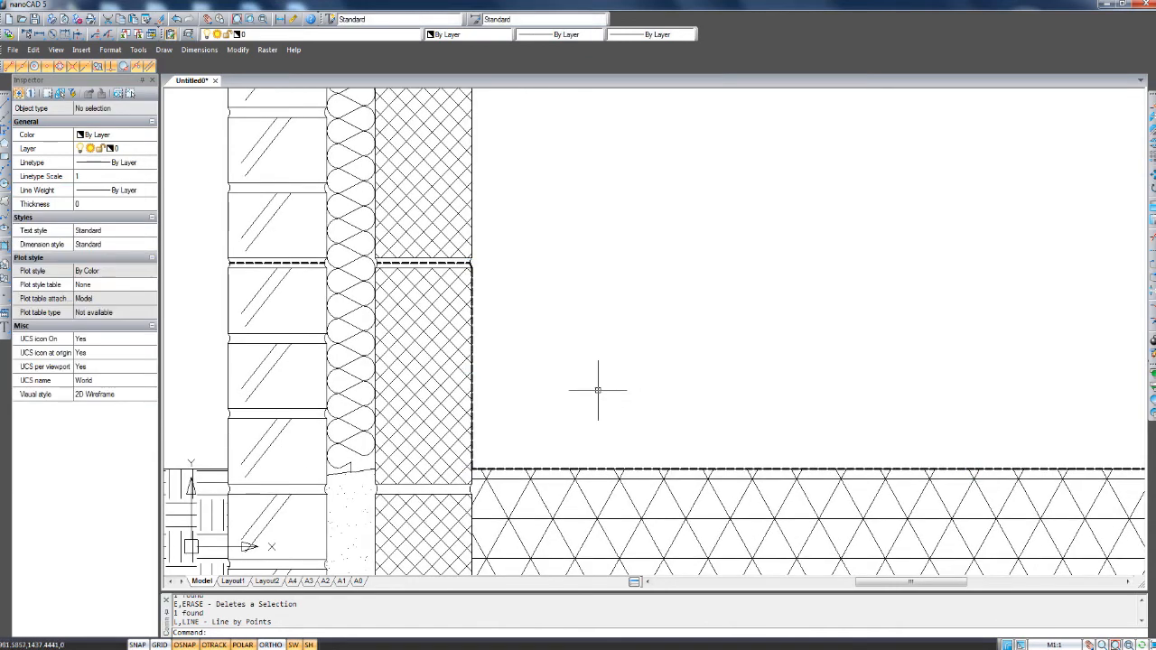
# Copy the membrane's horizontal segment 100 units straight up to form the floor slab's top edge.
pyautogui.scroll(-1, 385, 201)
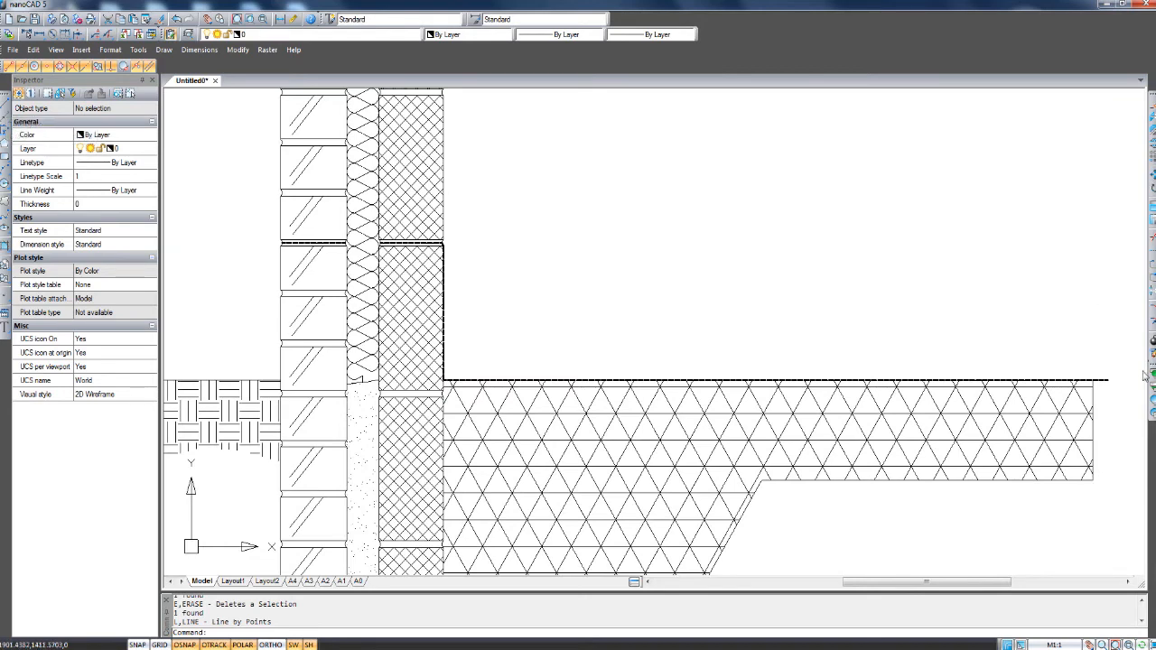
pyautogui.scroll(2, 1105, 384)
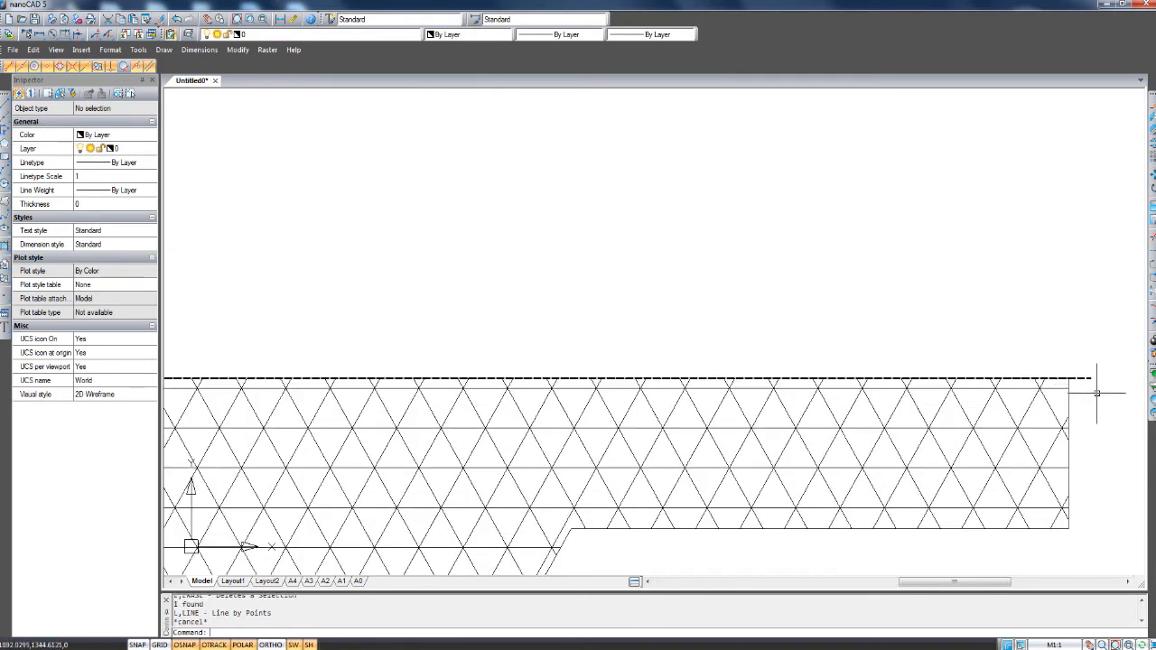
pyautogui.click(1088, 391)
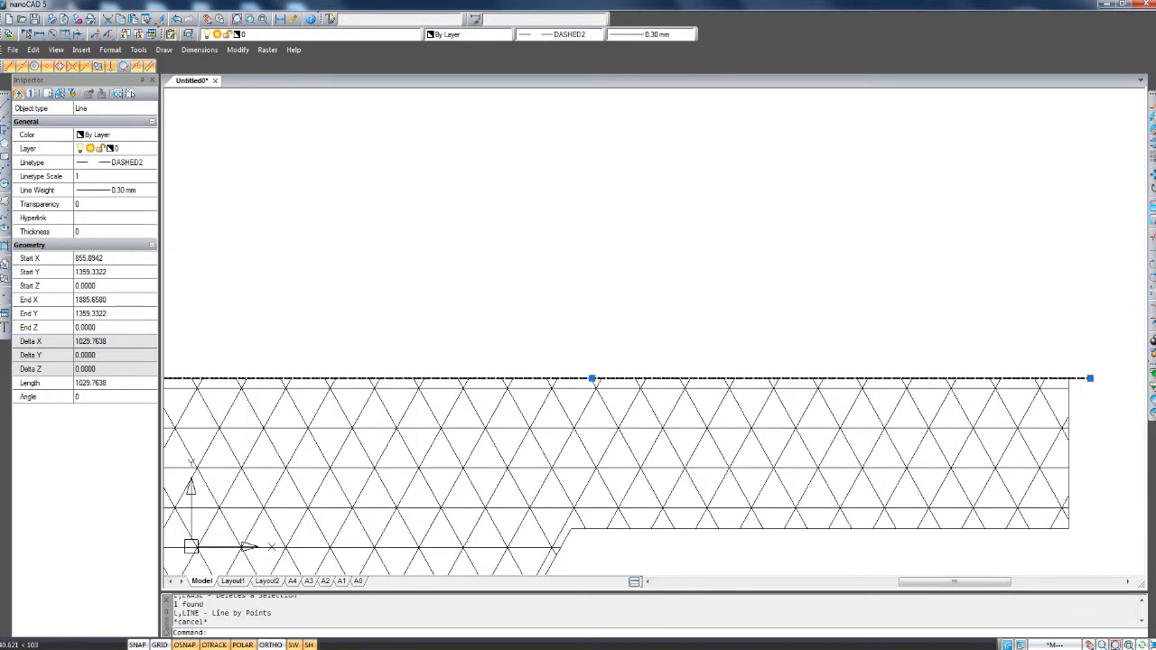
pyautogui.scroll(-3, 524, 186)
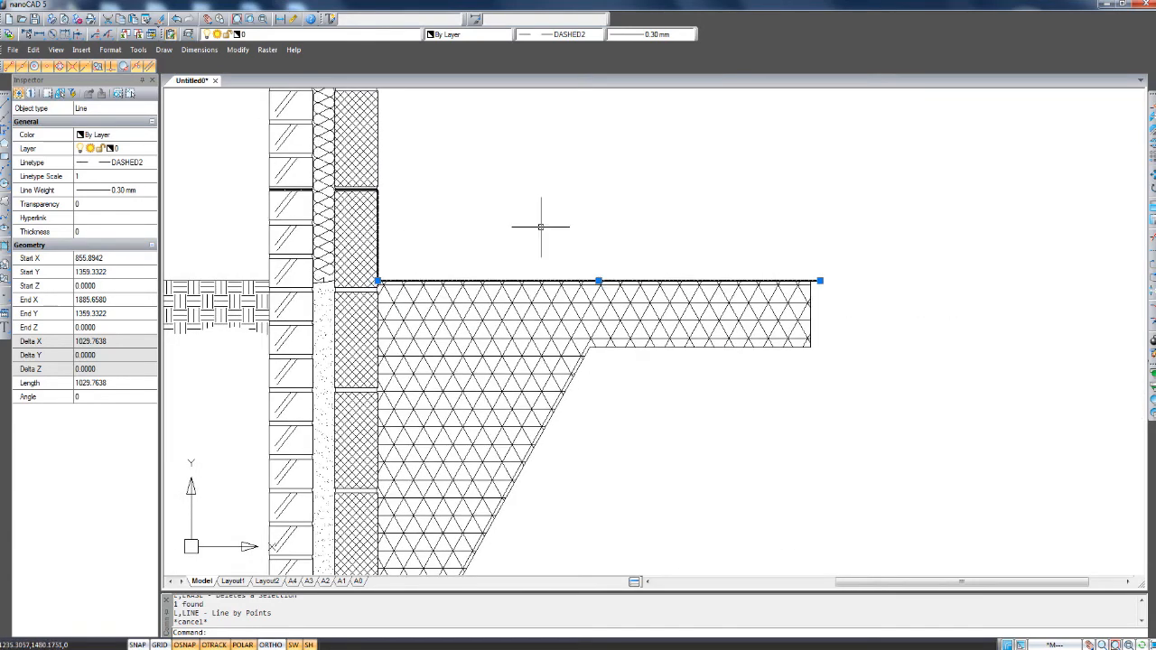
pyautogui.write('co')
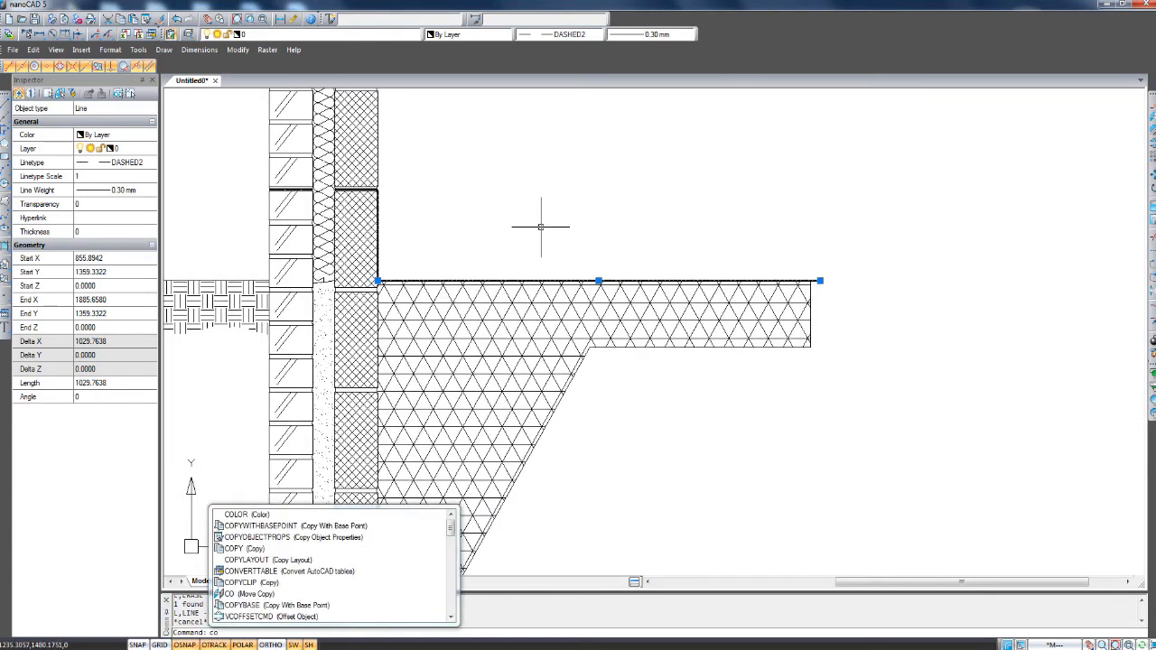
pyautogui.press('Return')
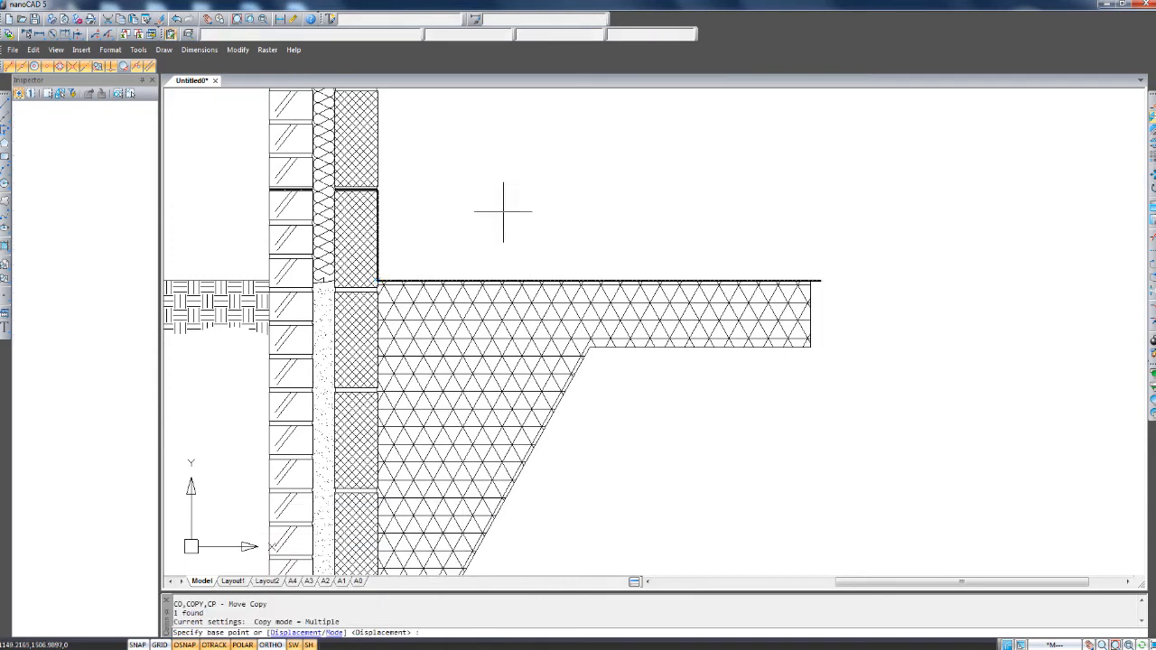
pyautogui.click(506, 242)
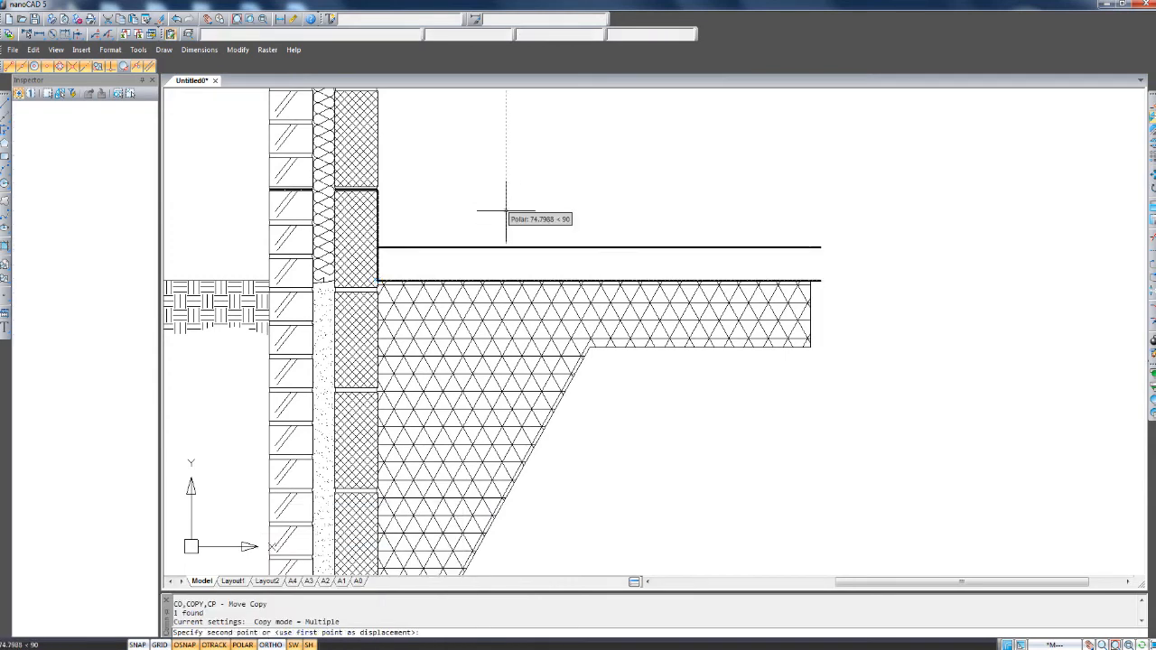
pyautogui.write('100')
pyautogui.press('Return')
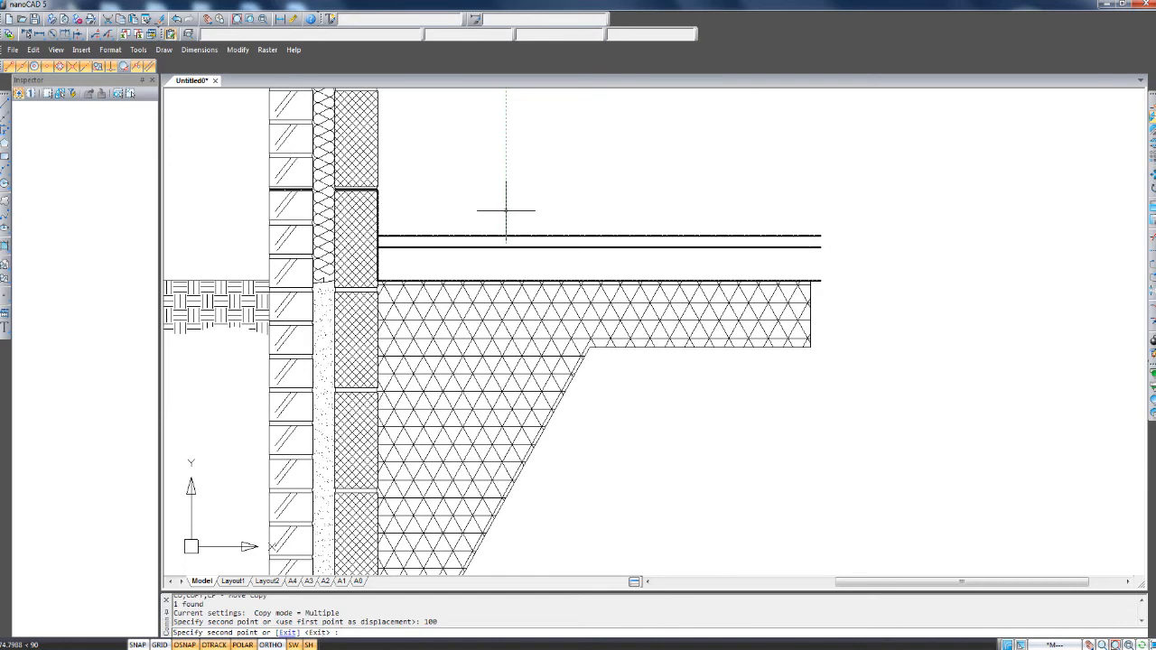
pyautogui.press('Escape')
# Set the copied slab top line's linetype and line weight to By Layer, then clear the selection.
pyautogui.scroll(3, 407, 181)
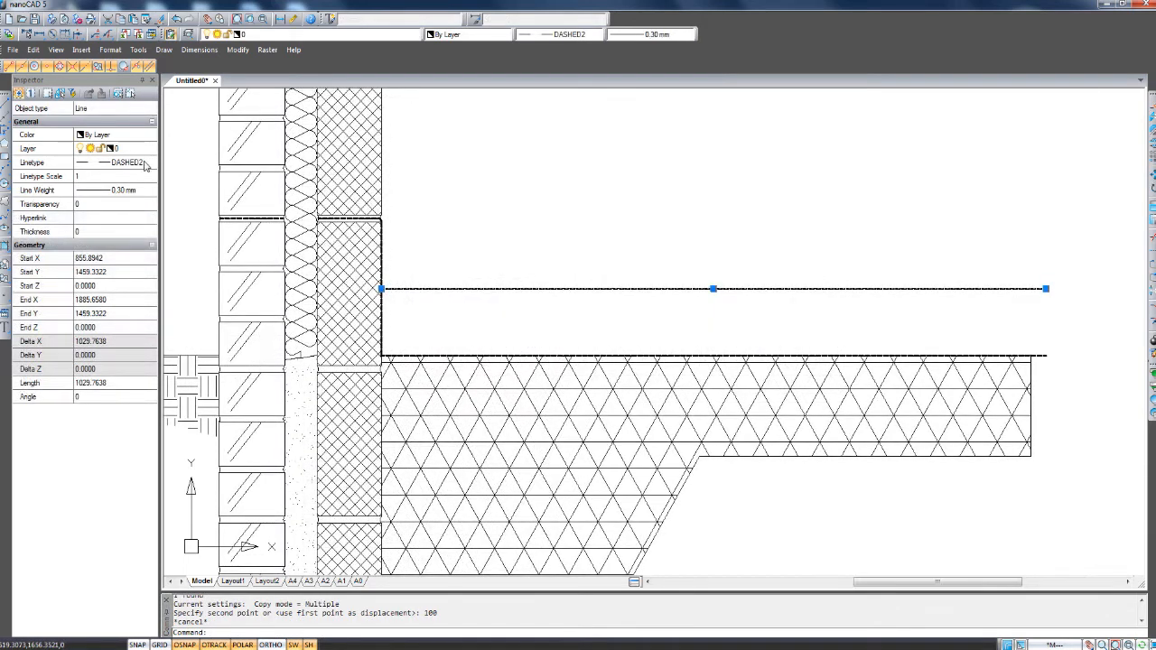
pyautogui.click(145, 165)
pyautogui.click(151, 164)
pyautogui.click(108, 173)
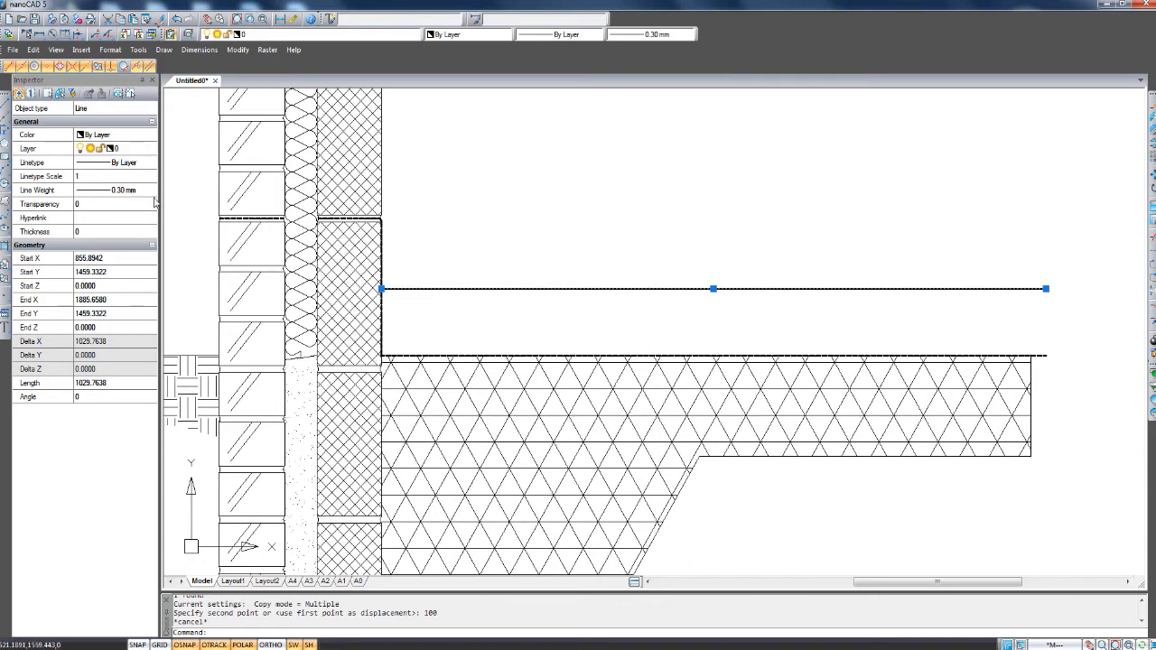
pyautogui.click(152, 191)
pyautogui.click(152, 191)
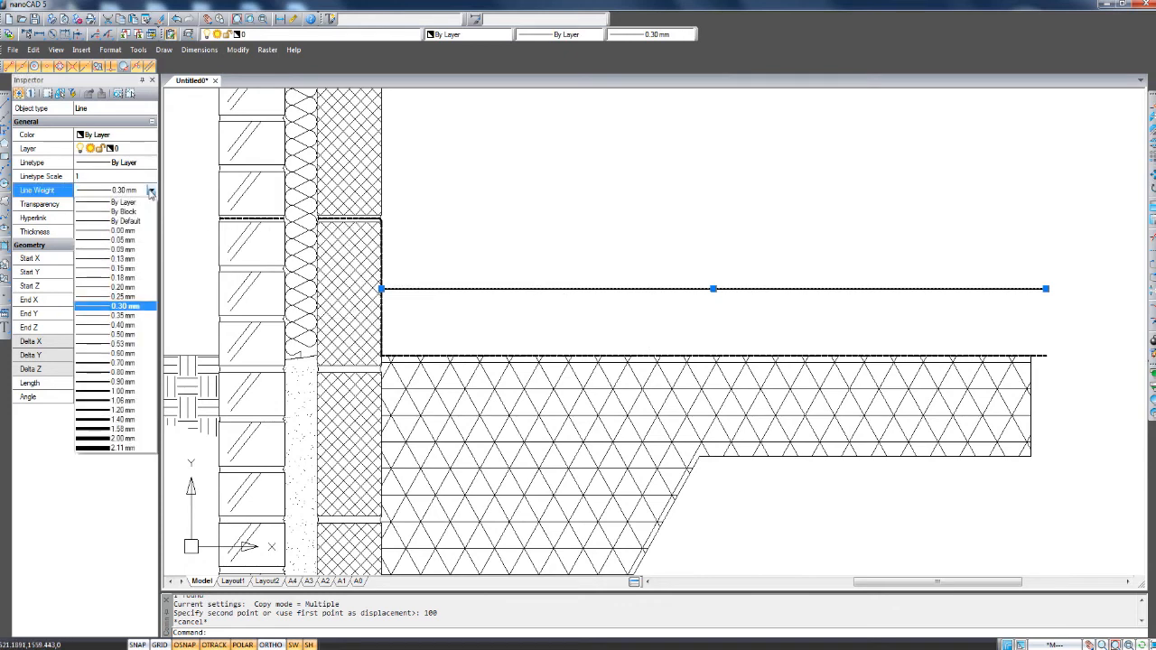
pyautogui.click(122, 215)
pyautogui.press('Escape')
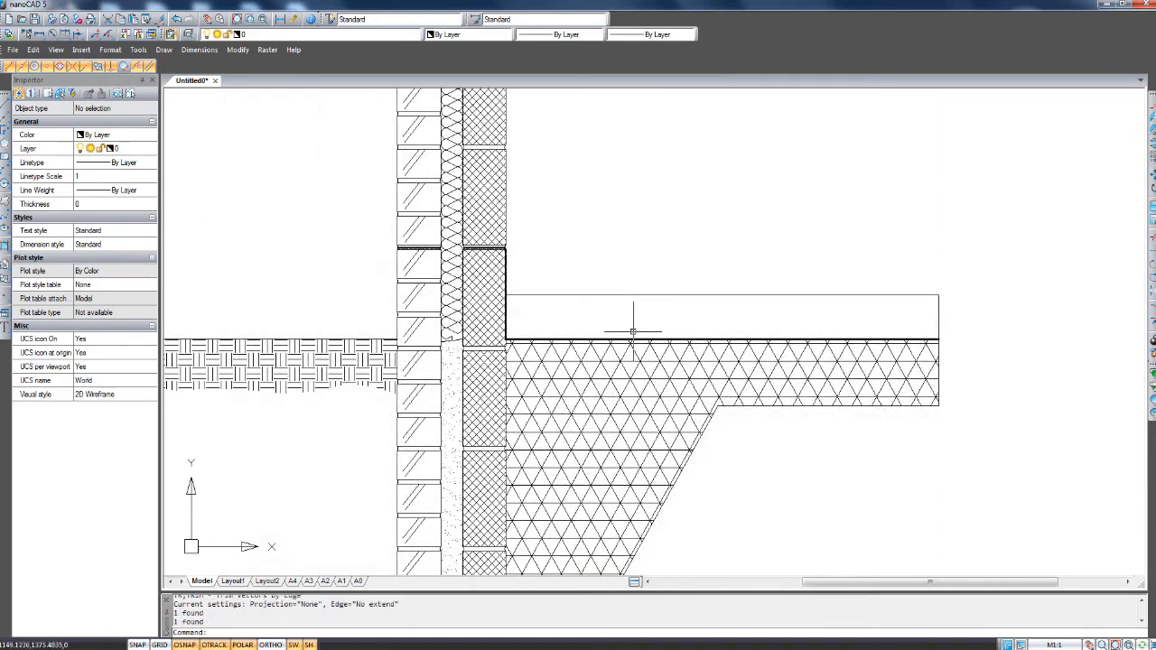
# Check the footing's hatch properties and hatch the floor slab above the membrane with the same AR-CONC pattern.
pyautogui.scroll(-2, 632, 331)
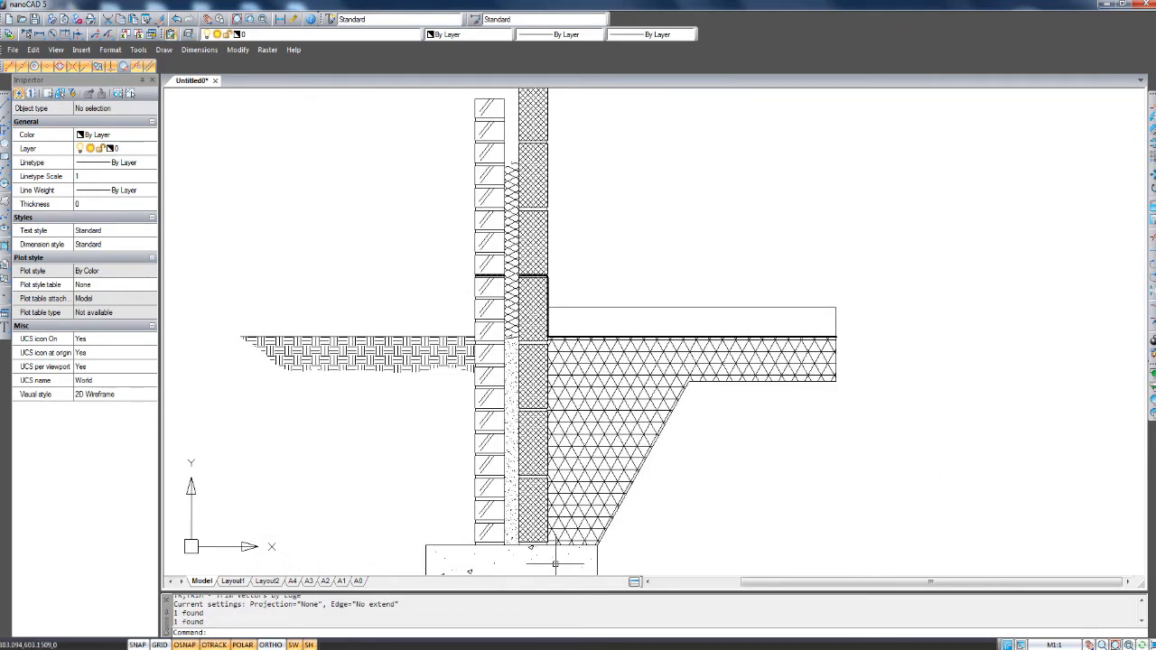
pyautogui.moveTo(516, 563); pyautogui.dragTo(536, 442, button='middle')
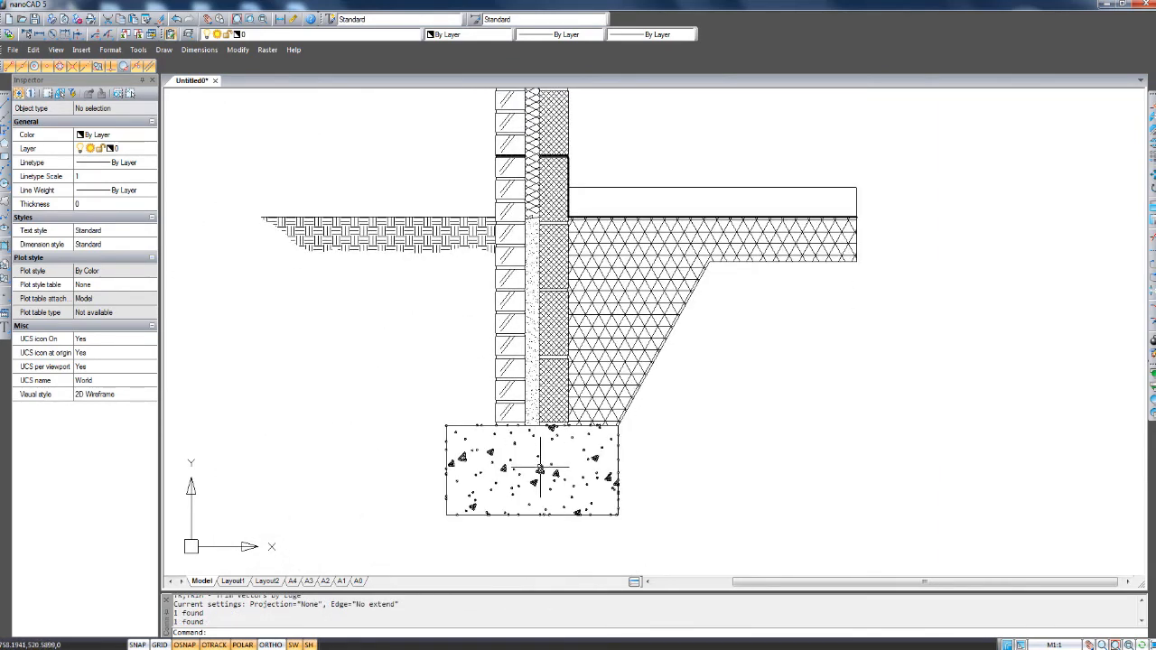
pyautogui.moveTo(539, 470)
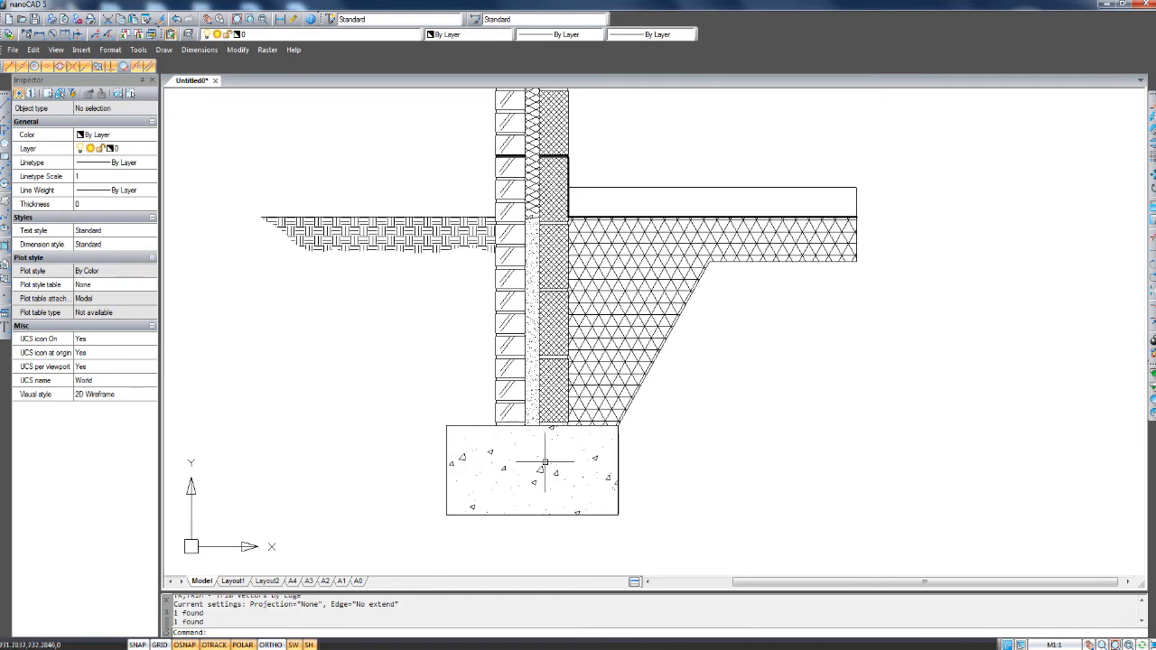
pyautogui.scroll(2, 555, 464)
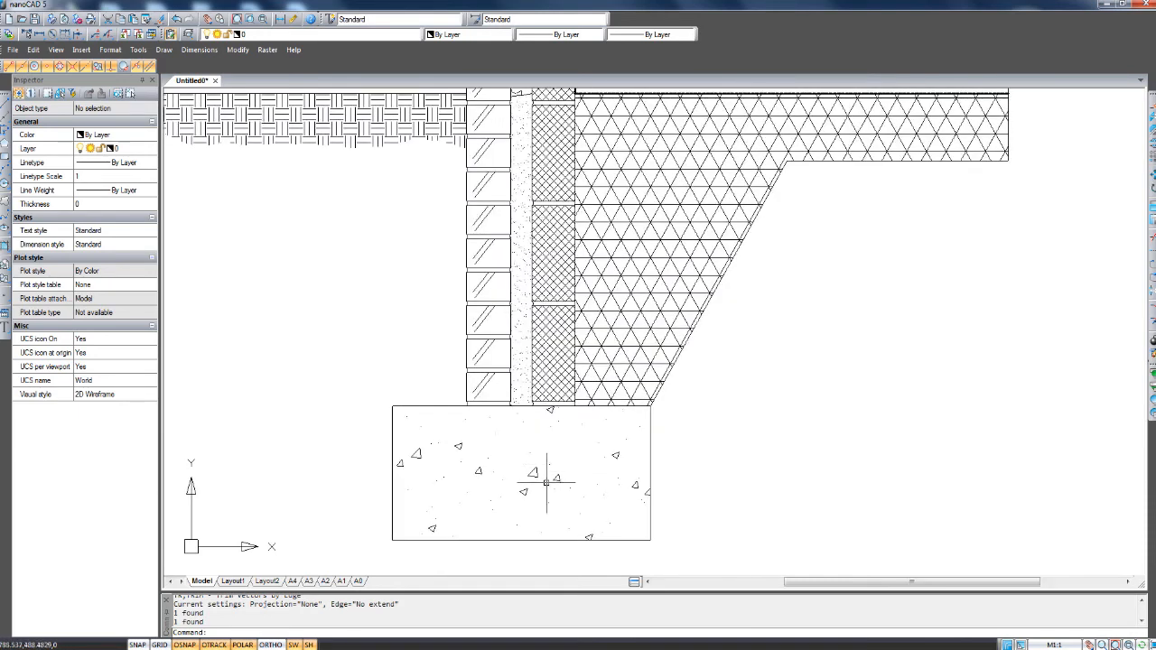
pyautogui.click(540, 473)
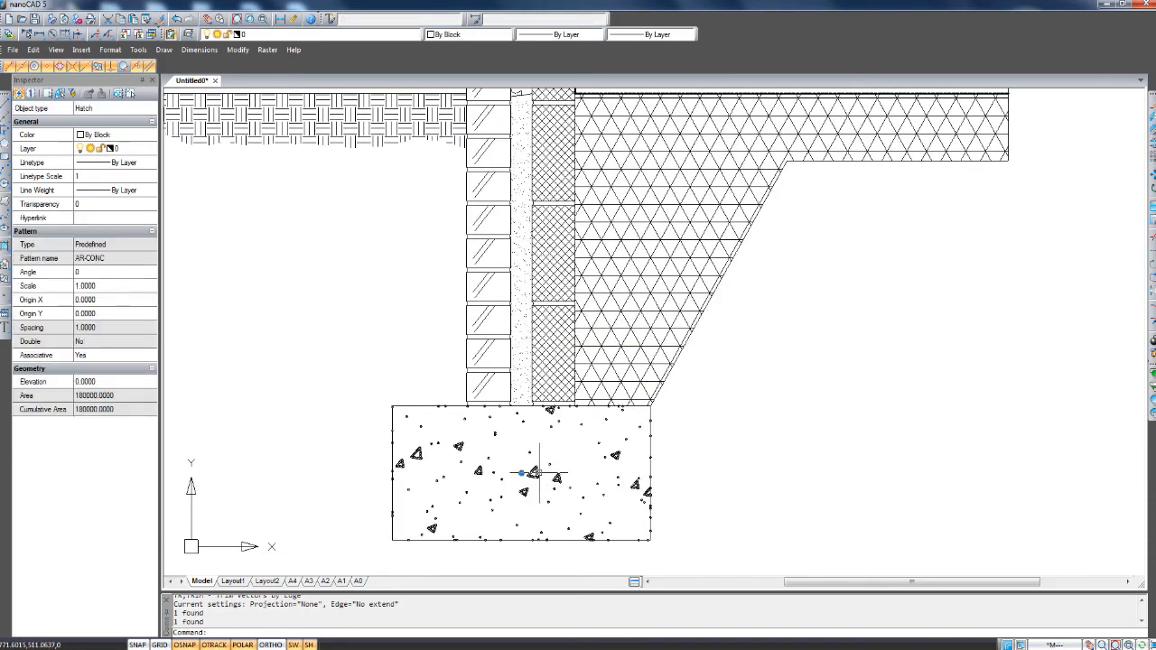
pyautogui.write('co')
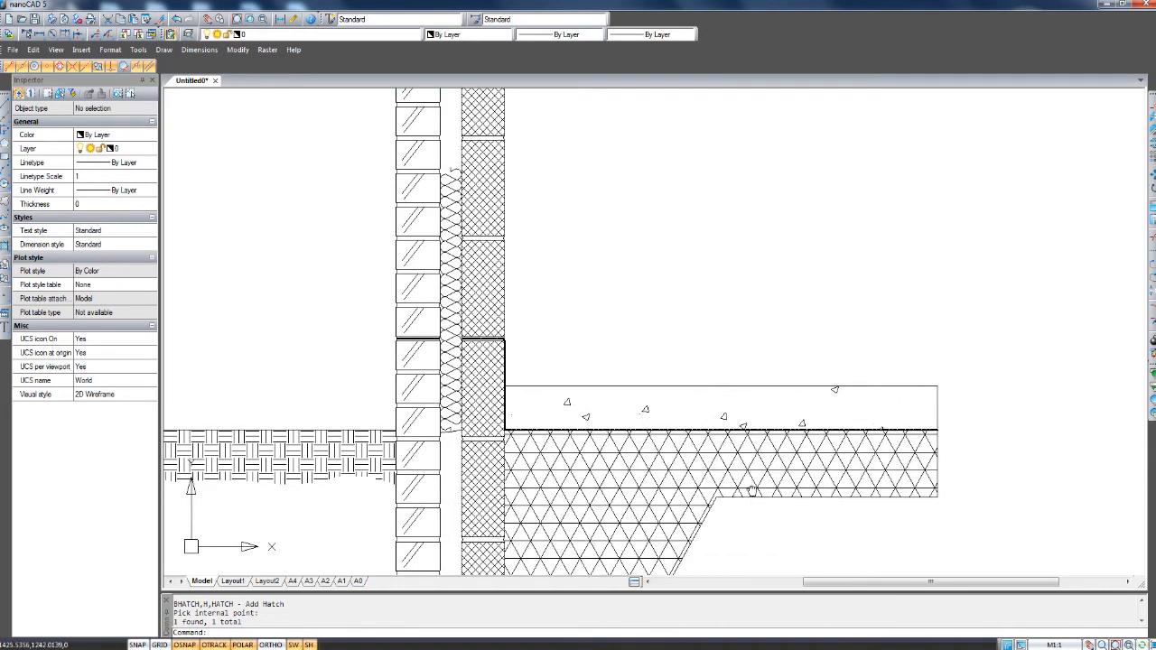
# Copy the concrete slab's top edge line 50 units straight up to form the insulation layer's upper edge.
pyautogui.scroll(-4, 668, 379)
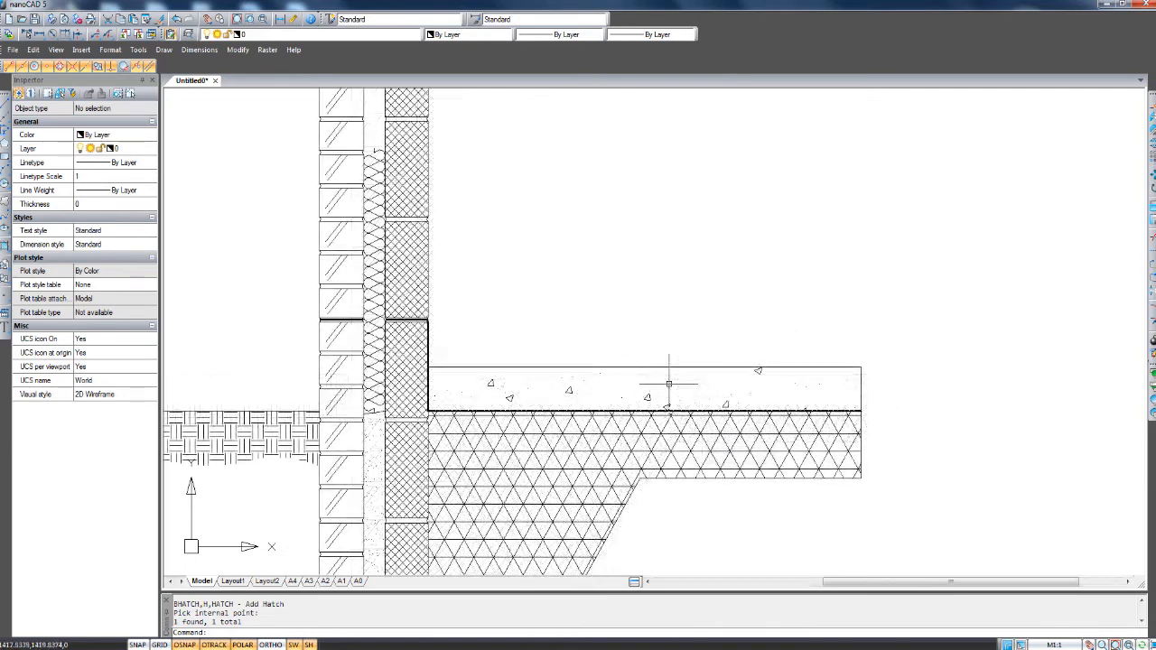
pyautogui.click(495, 368)
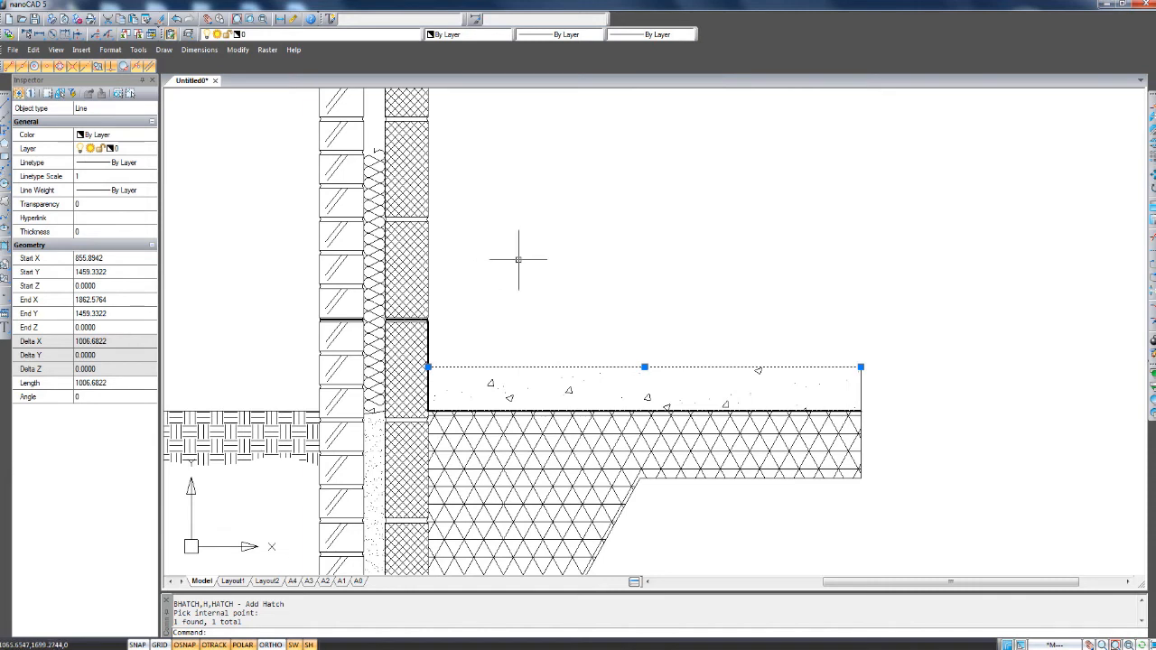
pyautogui.write('copy')
pyautogui.press('Return')
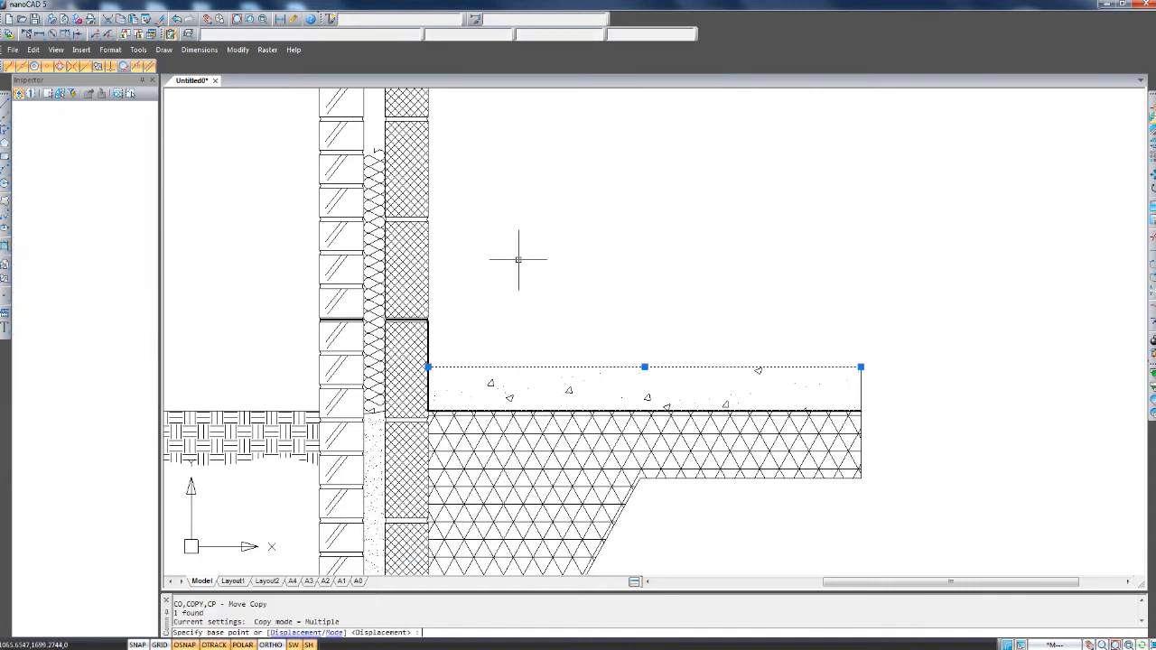
pyautogui.click(565, 328)
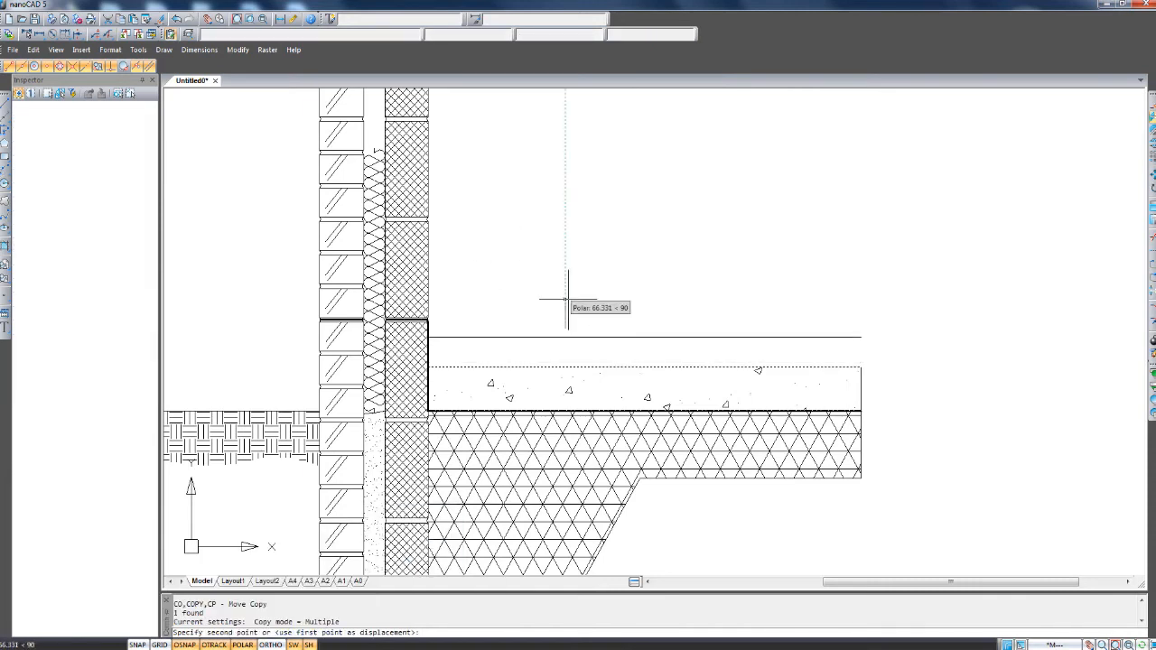
pyautogui.write('50')
pyautogui.press('Return')
pyautogui.press('Escape')
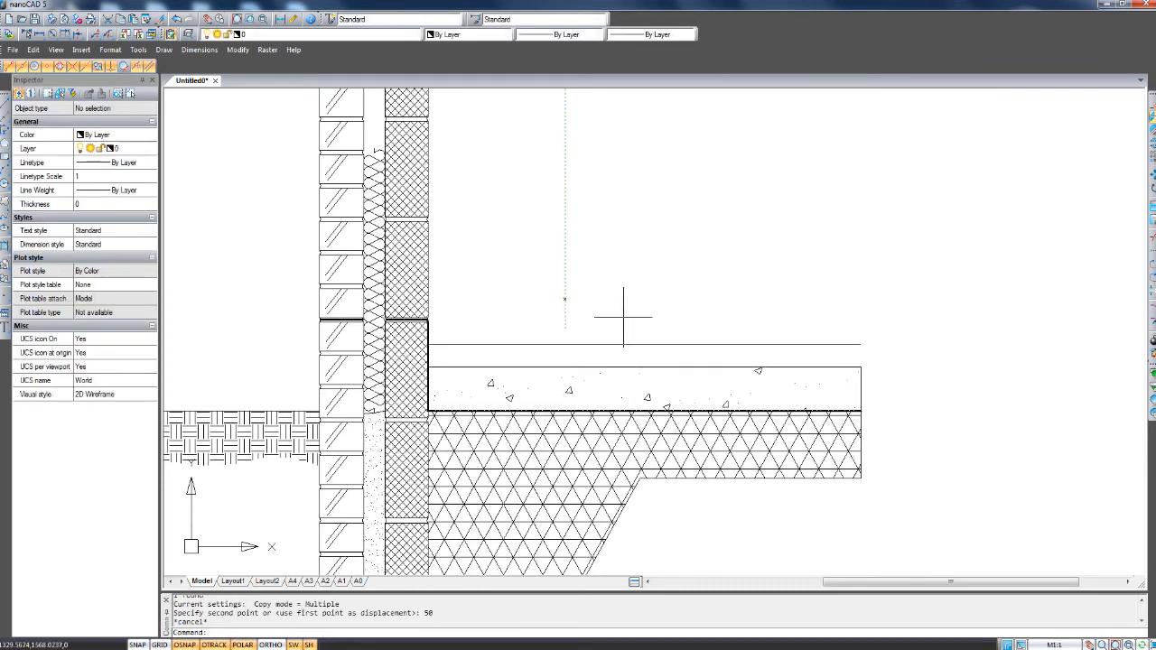
# Draw a vertical line closing the insulation layer's open end, from the slab's top corner to the copied line's endpoint.
pyautogui.click(6, 102)
pyautogui.scroll(3, 877, 375)
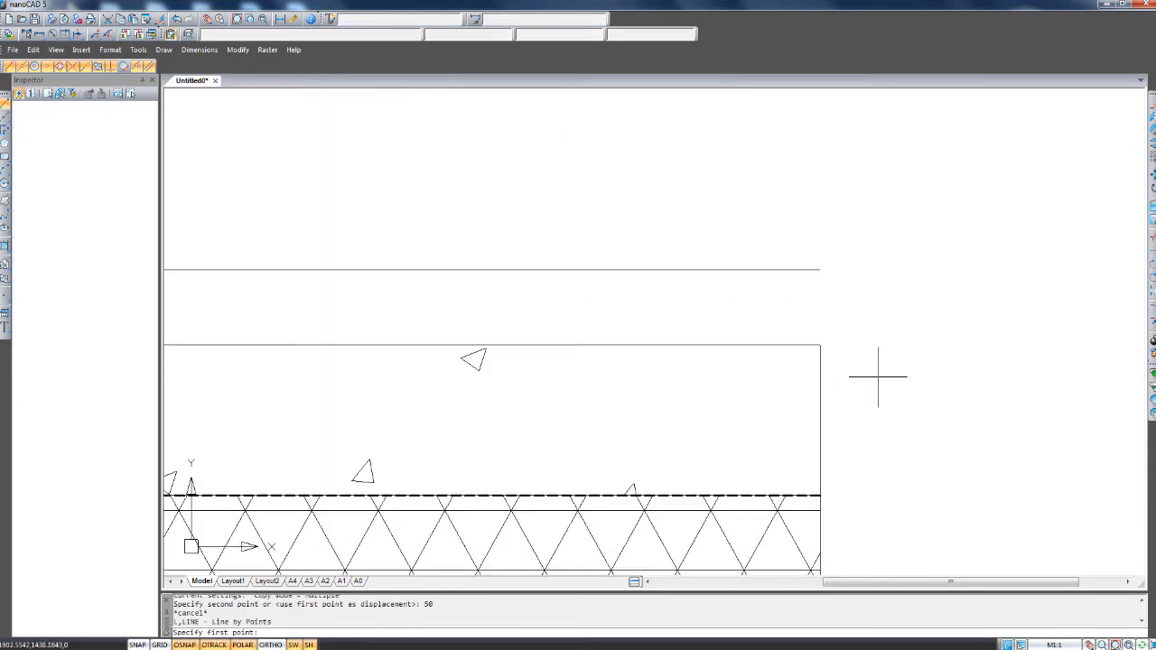
pyautogui.click(820, 345)
pyautogui.click(820, 269)
pyautogui.press('Return')
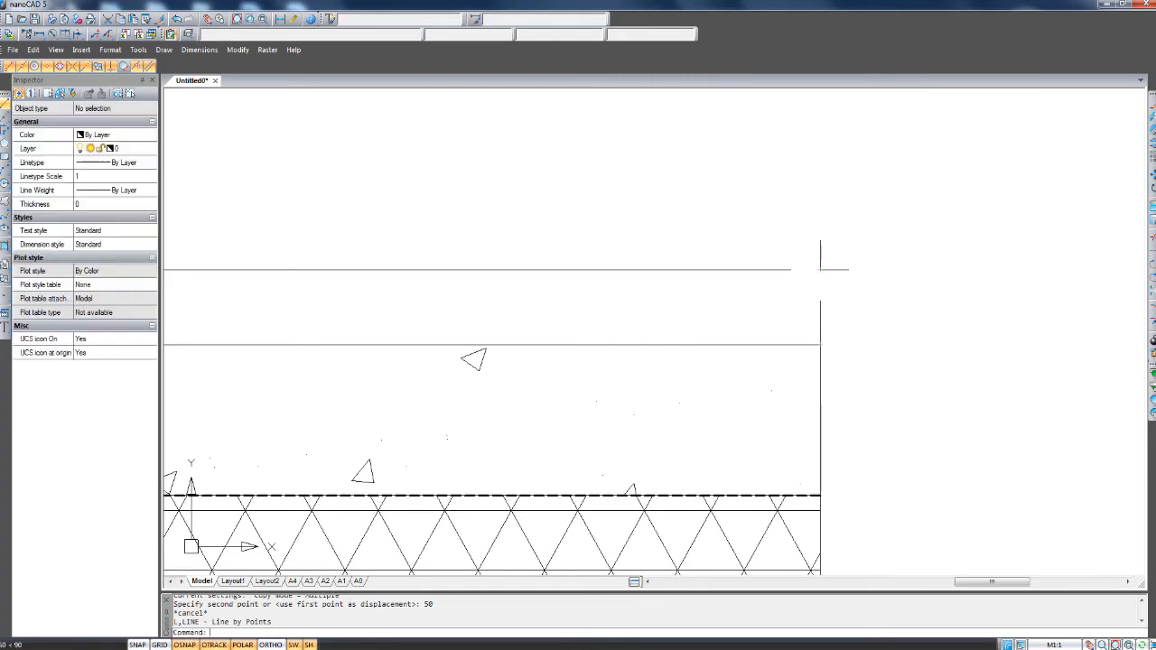
# Draw a horizontal centre line through the insulation layer from the midpoint of its closing line back to the wall's membrane.
pyautogui.scroll(-4, 820, 269)
pyautogui.scroll(1, 672, 294)
pyautogui.moveTo(681, 307); pyautogui.dragTo(690, 318, button='middle')
pyautogui.scroll(3, 574, 298)
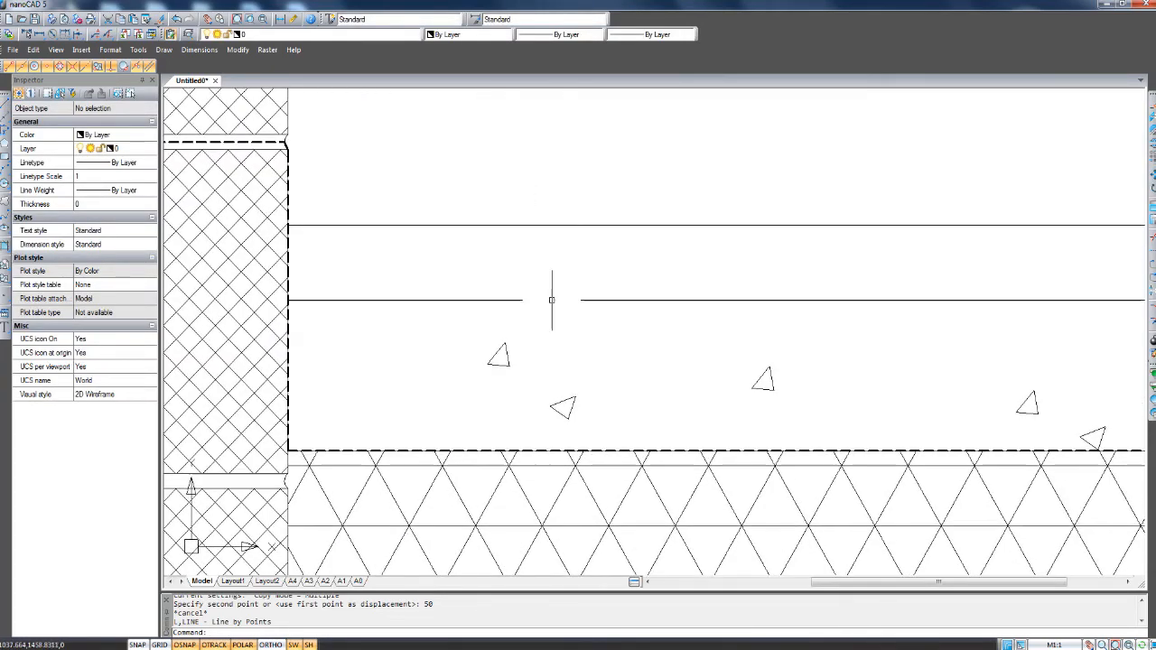
pyautogui.scroll(-1, 460, 253)
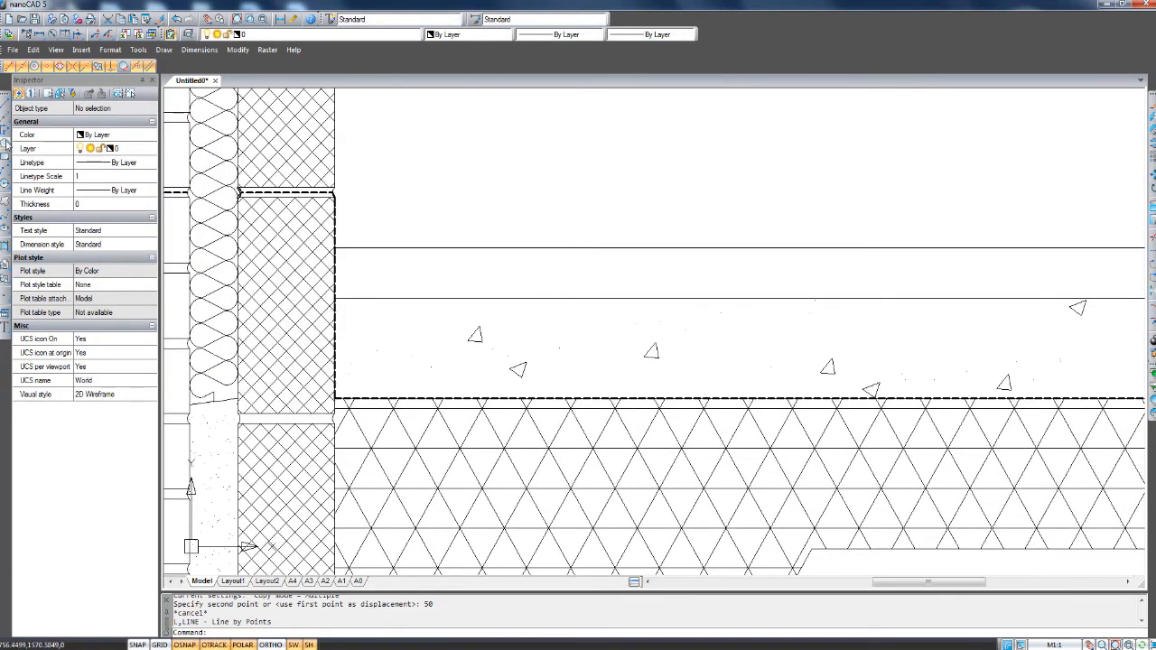
pyautogui.click(4, 116)
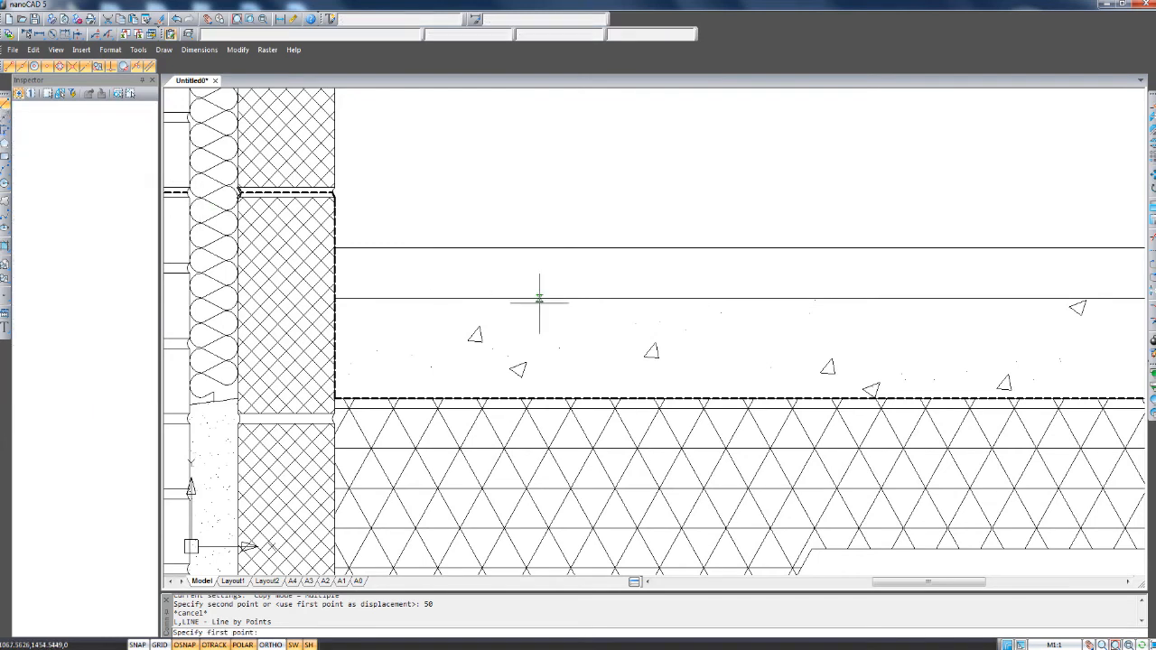
pyautogui.scroll(-3, 536, 302)
pyautogui.scroll(2, 807, 294)
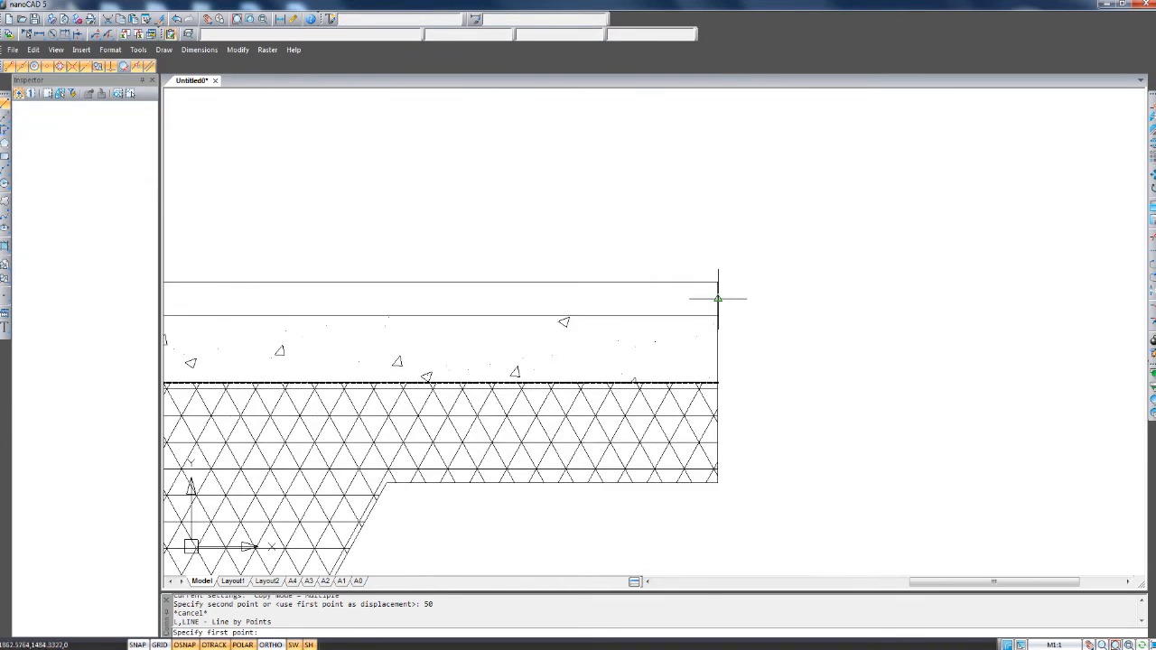
pyautogui.moveTo(472, 297); pyautogui.dragTo(686, 323, button='middle')
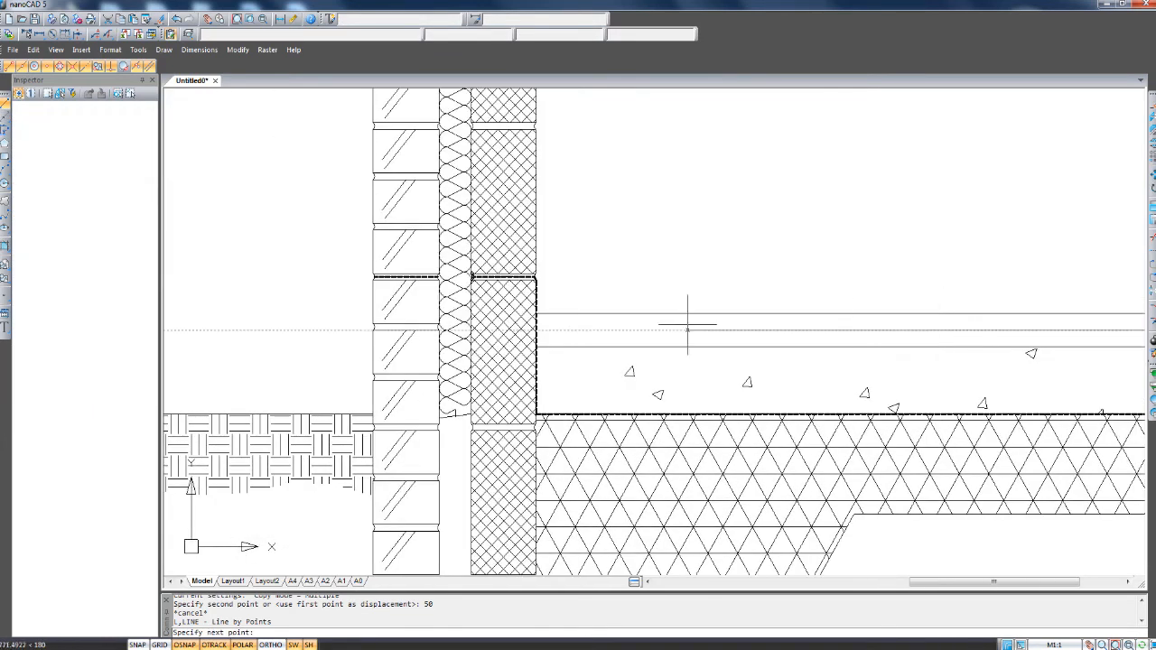
pyautogui.click(539, 329)
pyautogui.press('Return')
# Change the linetype of the insulation layer's centre line to BATTING.
pyautogui.click(691, 330)
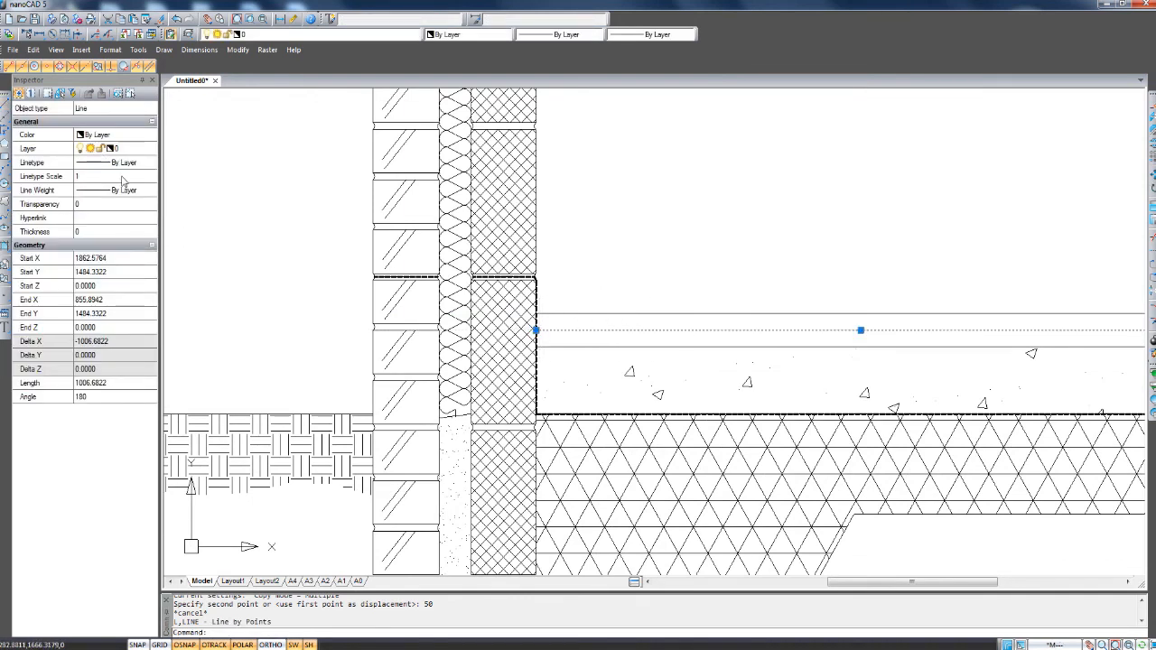
pyautogui.click(151, 164)
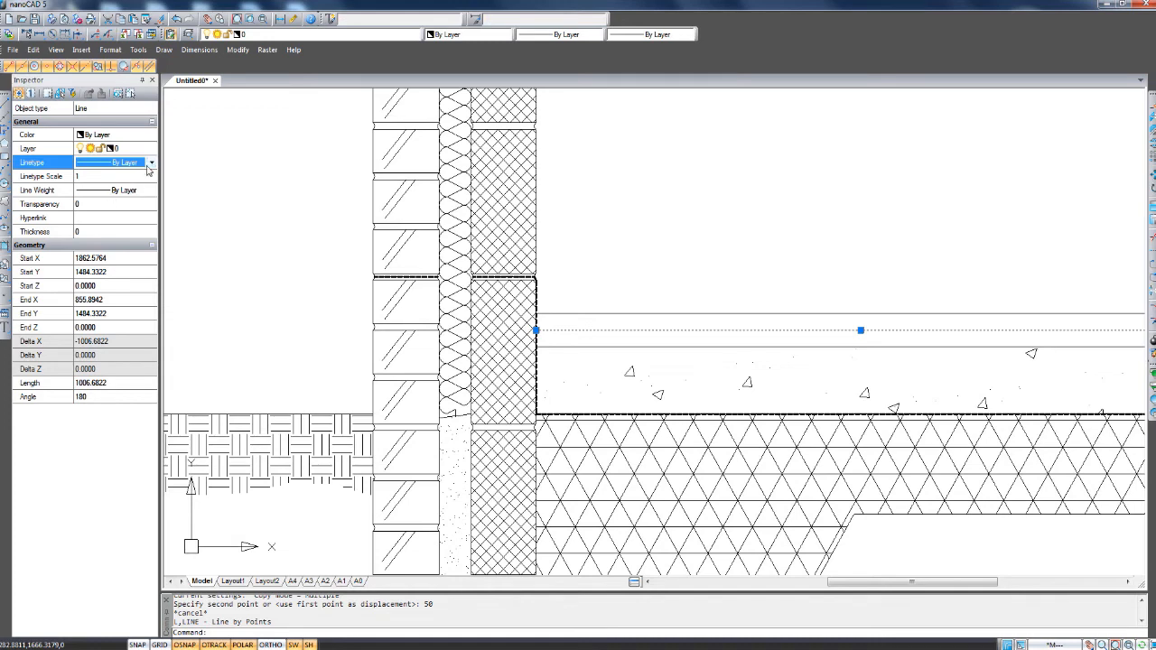
pyautogui.click(151, 163)
pyautogui.click(121, 203)
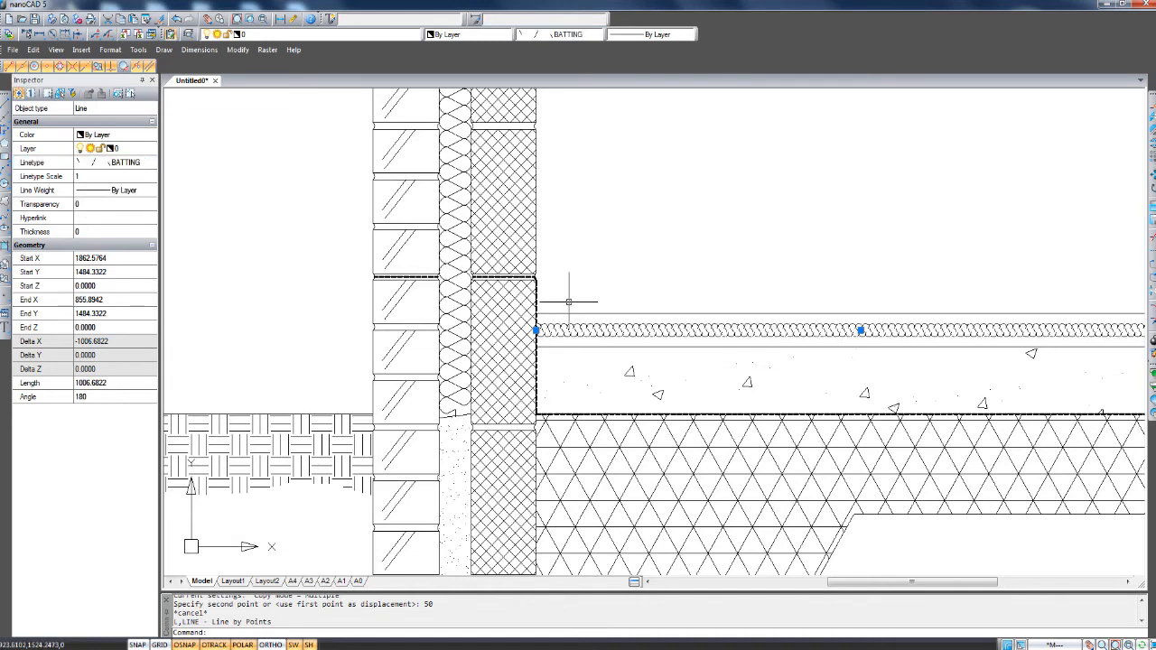
pyautogui.moveTo(608, 313); pyautogui.dragTo(604, 315, button='middle')
# Set the batting line's linetype scale to 2.4 to fill the insulation layer's thickness, and clear the selection.
pyautogui.click(89, 177)
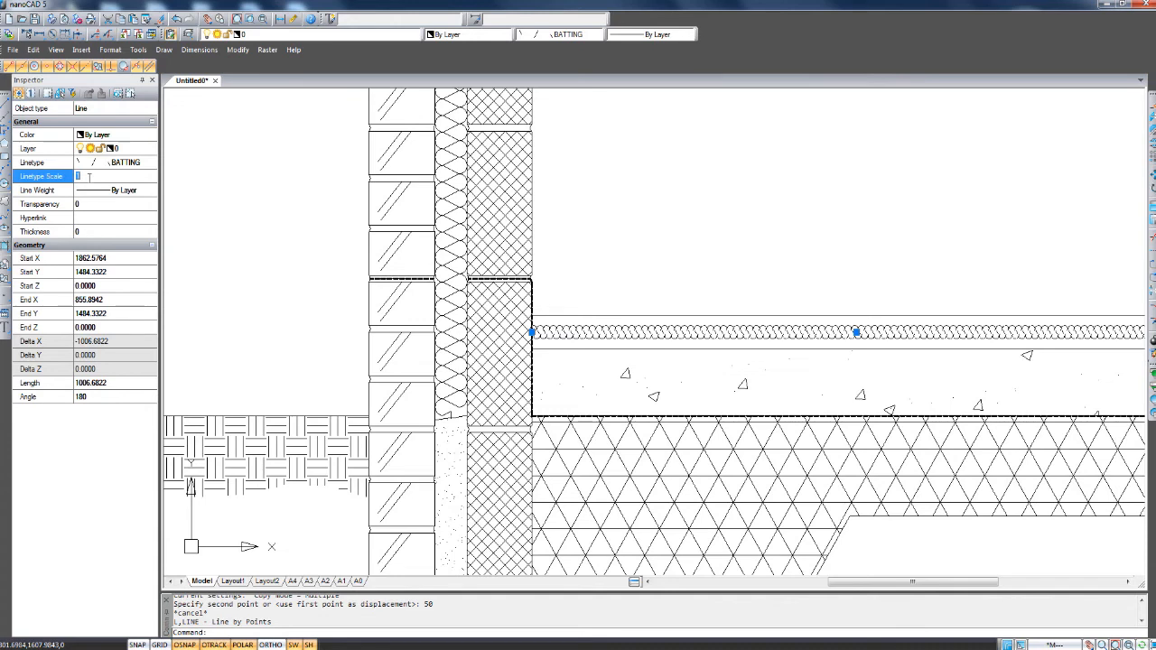
pyautogui.press('Return')
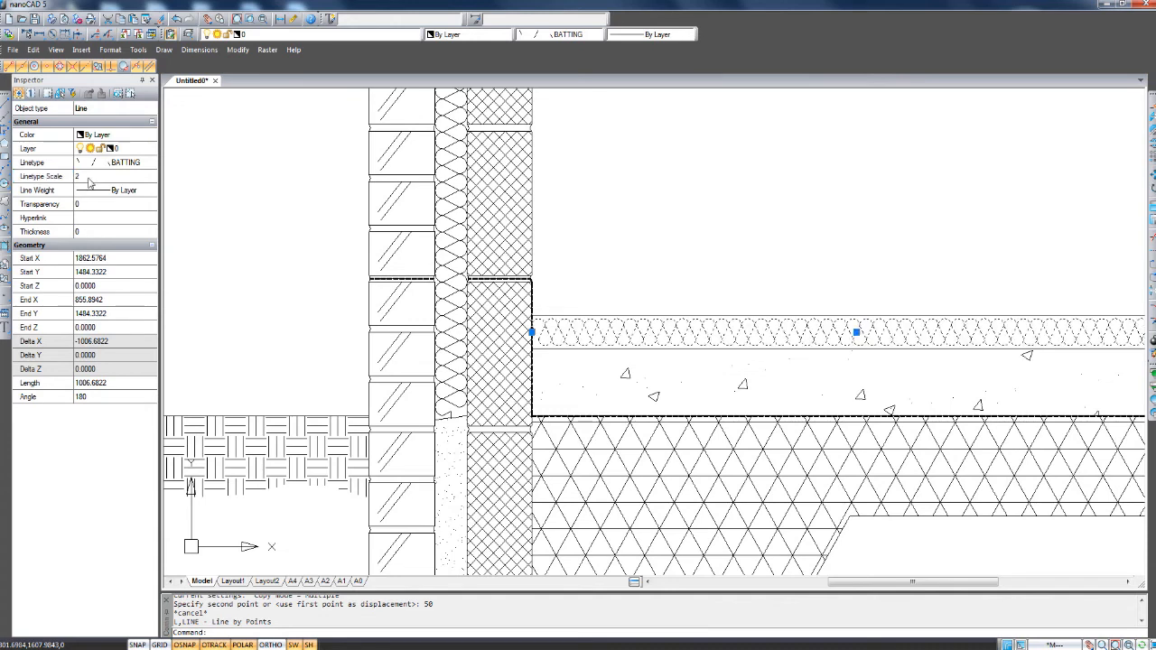
pyautogui.click(89, 177)
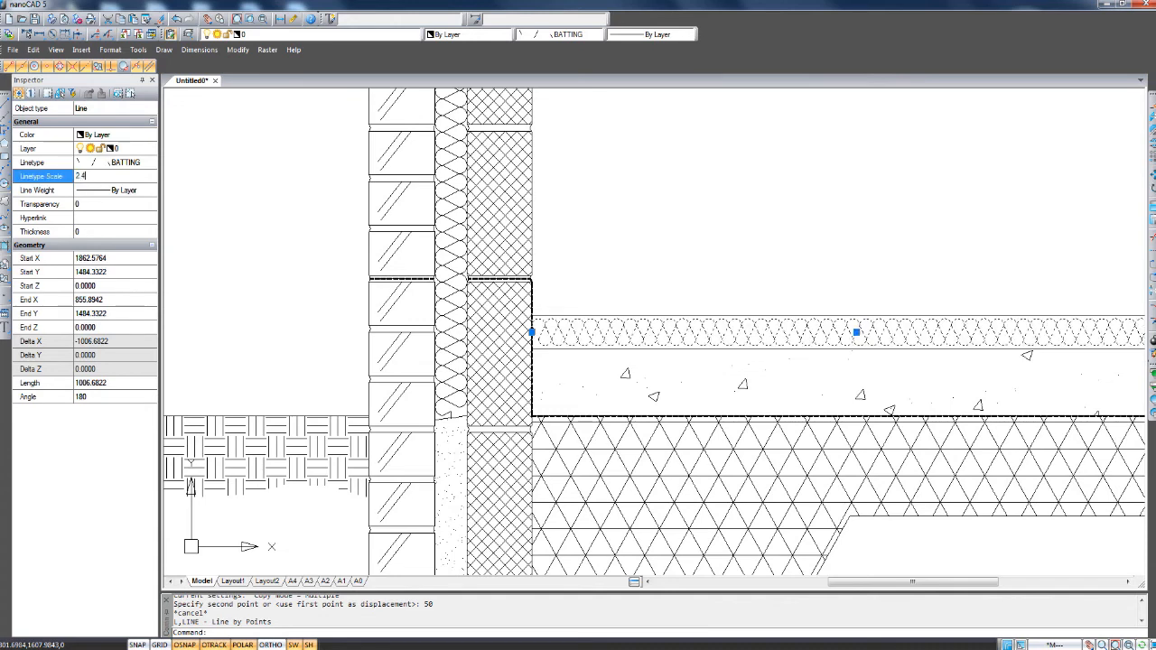
pyautogui.press('Return')
pyautogui.scroll(5, 740, 335)
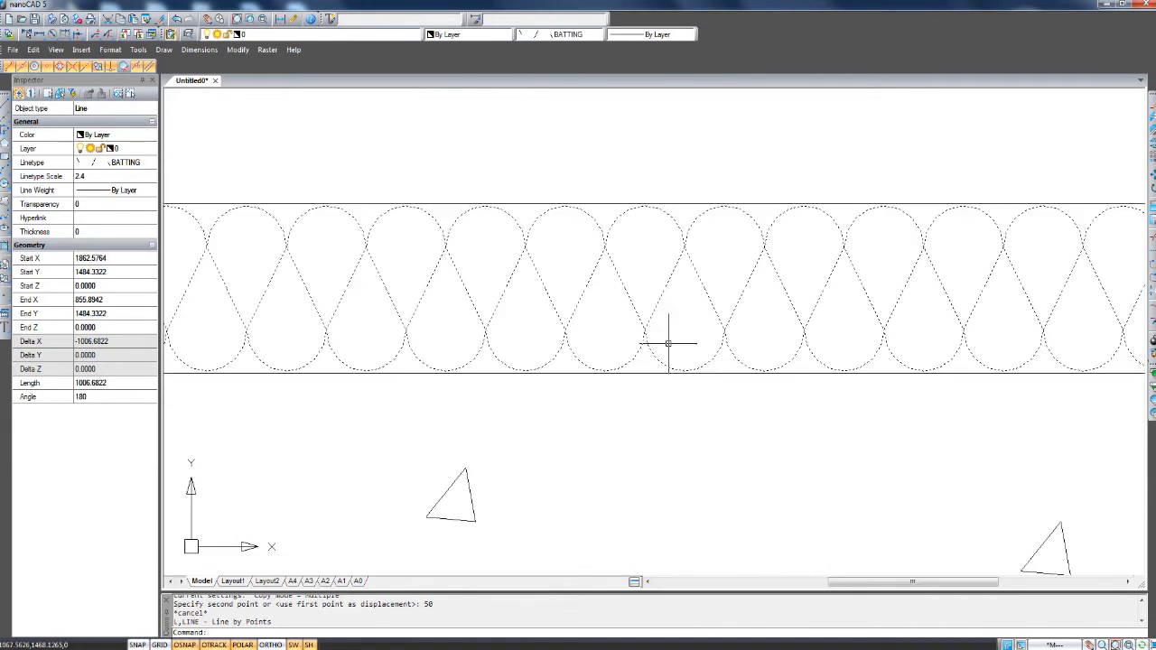
pyautogui.scroll(-5, 676, 437)
pyautogui.press('Escape')
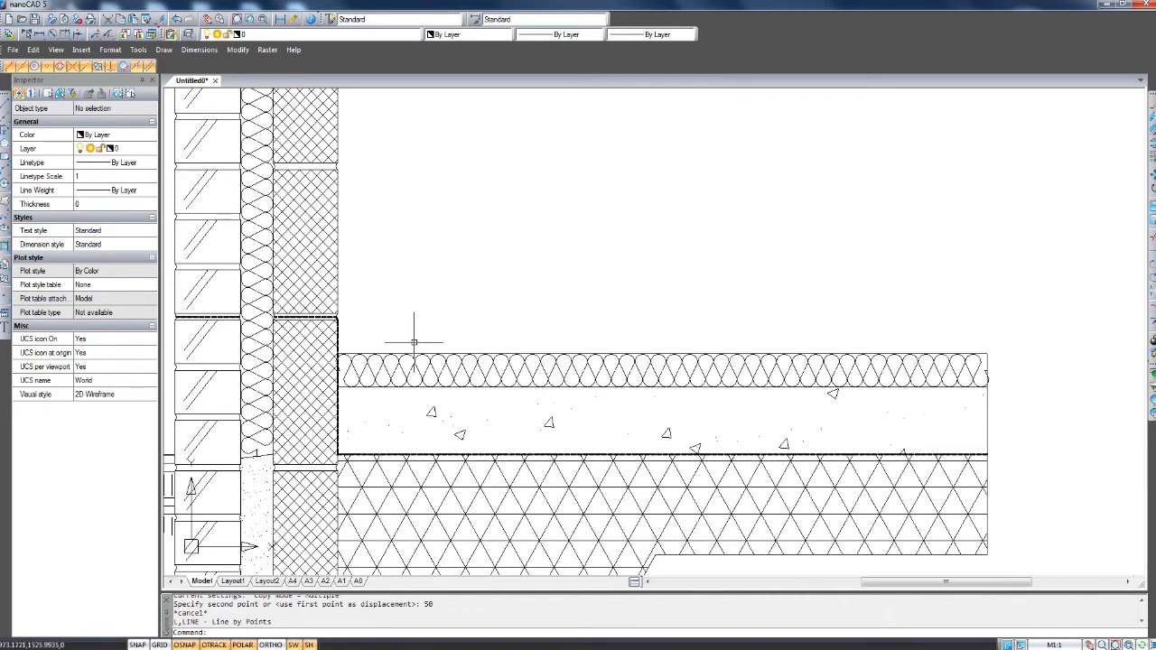
# Copy the insulation layer's top line 50 units straight up to form the top edge of the next floor layer.
pyautogui.click(731, 353)
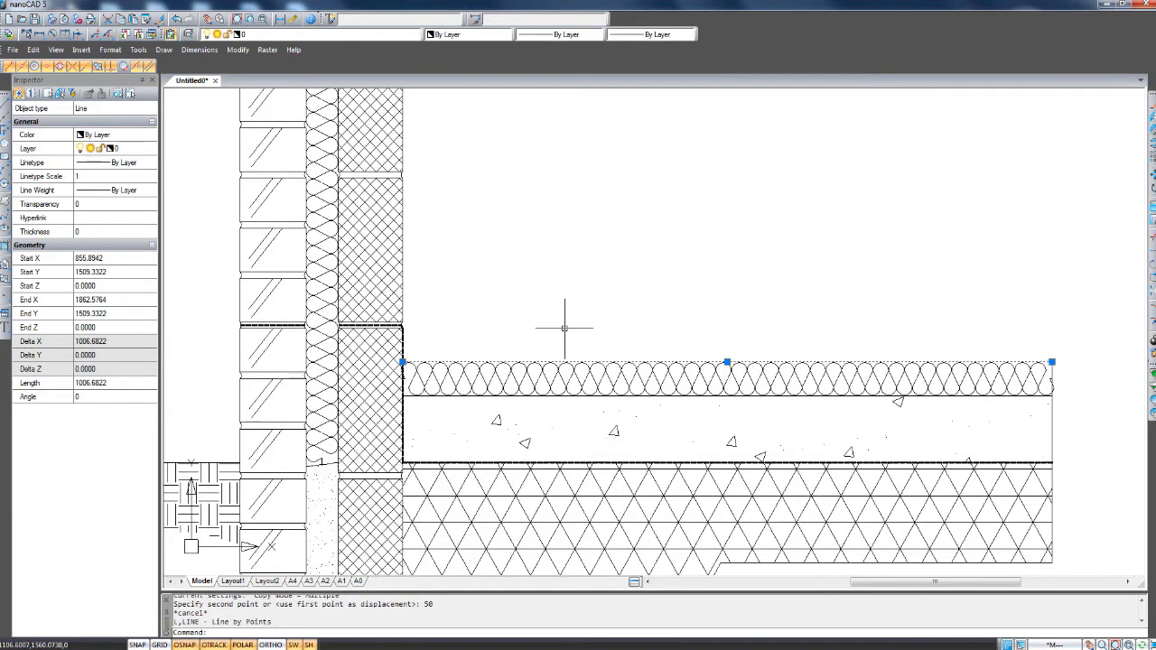
pyautogui.write('co')
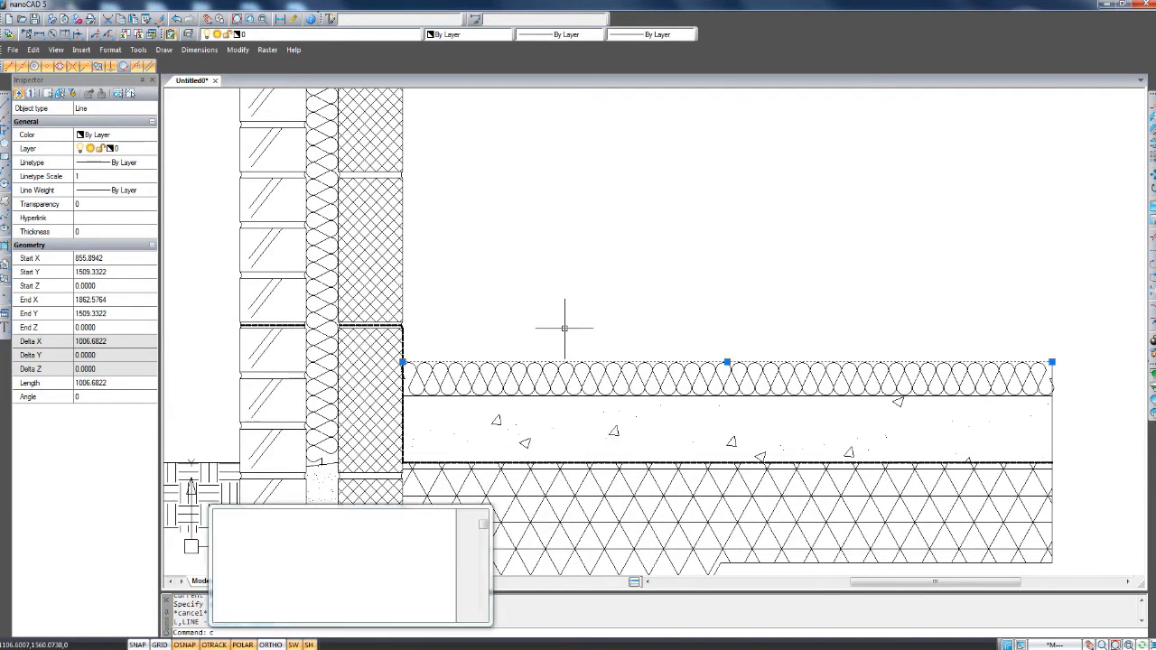
pyautogui.press('Return')
pyautogui.click(565, 327)
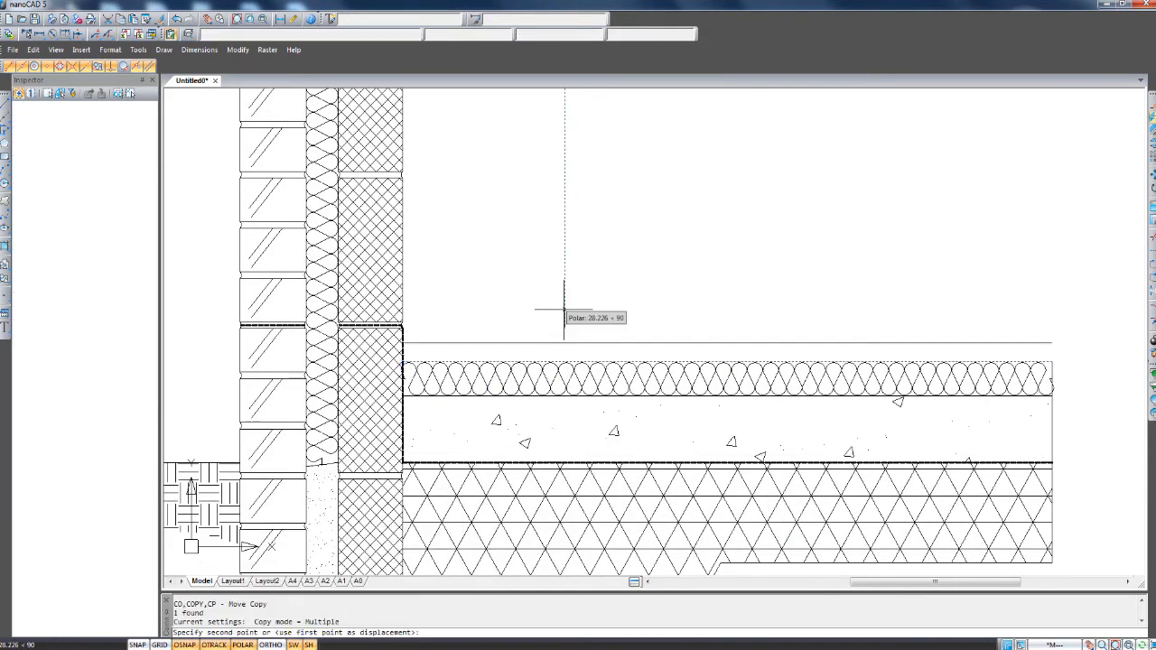
pyautogui.write('50')
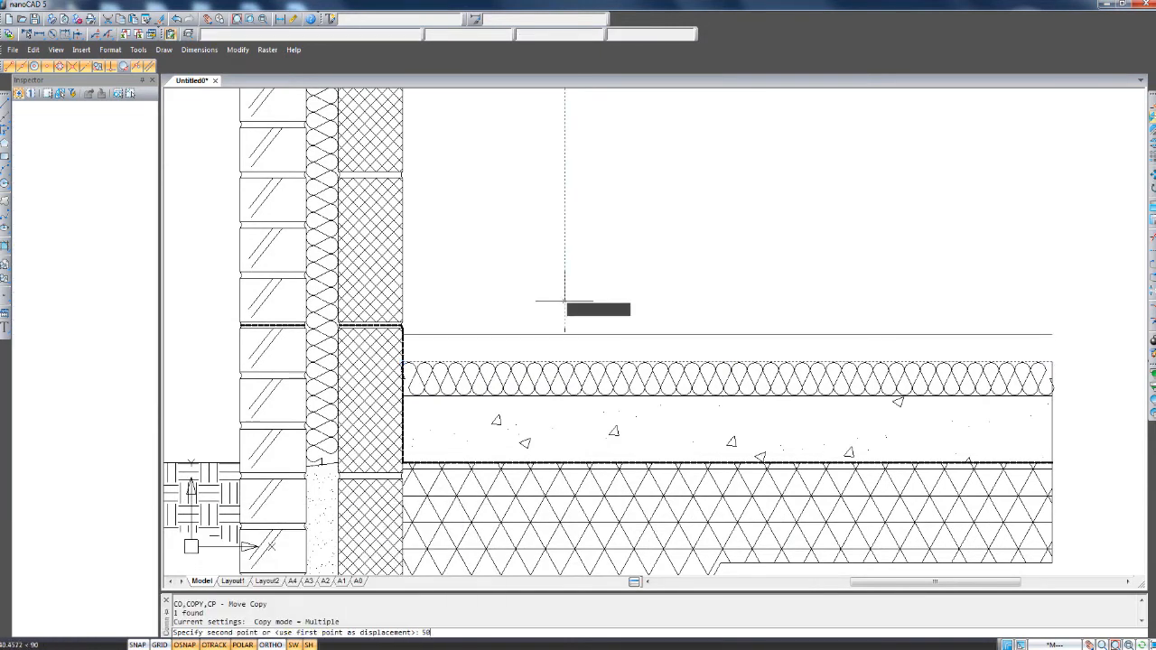
pyautogui.press('Return')
pyautogui.press('Return')
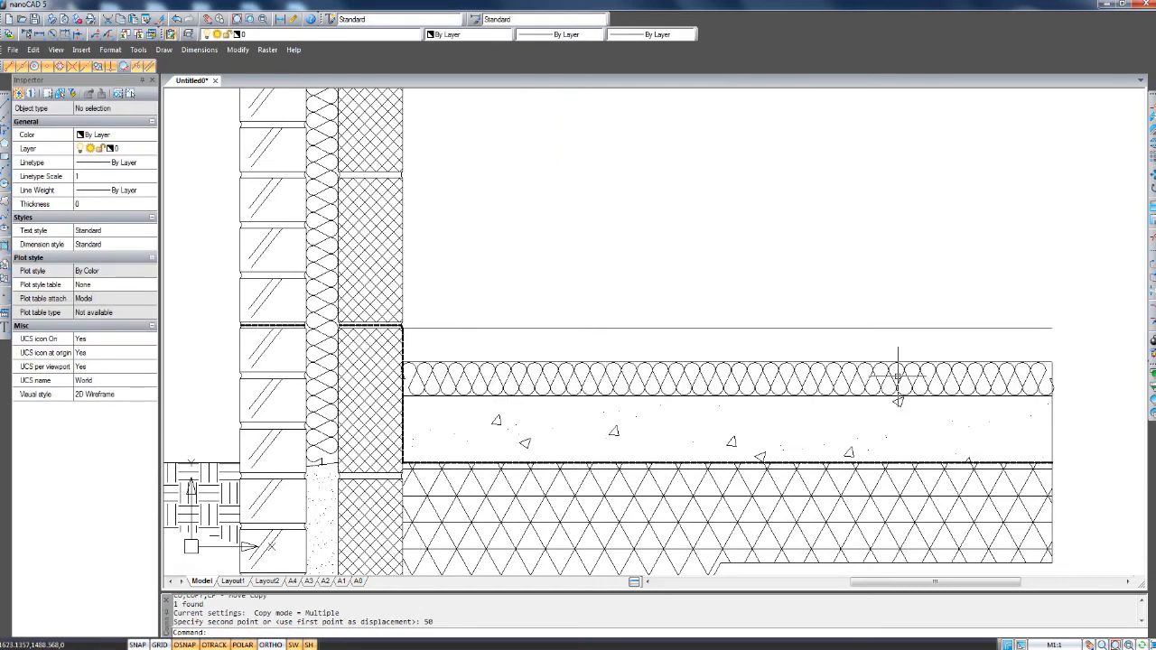
# Close the open end of the layer above the insulation with a vertical line between the two edge lines' endpoints.
pyautogui.moveTo(888, 386); pyautogui.dragTo(818, 388, button='middle')
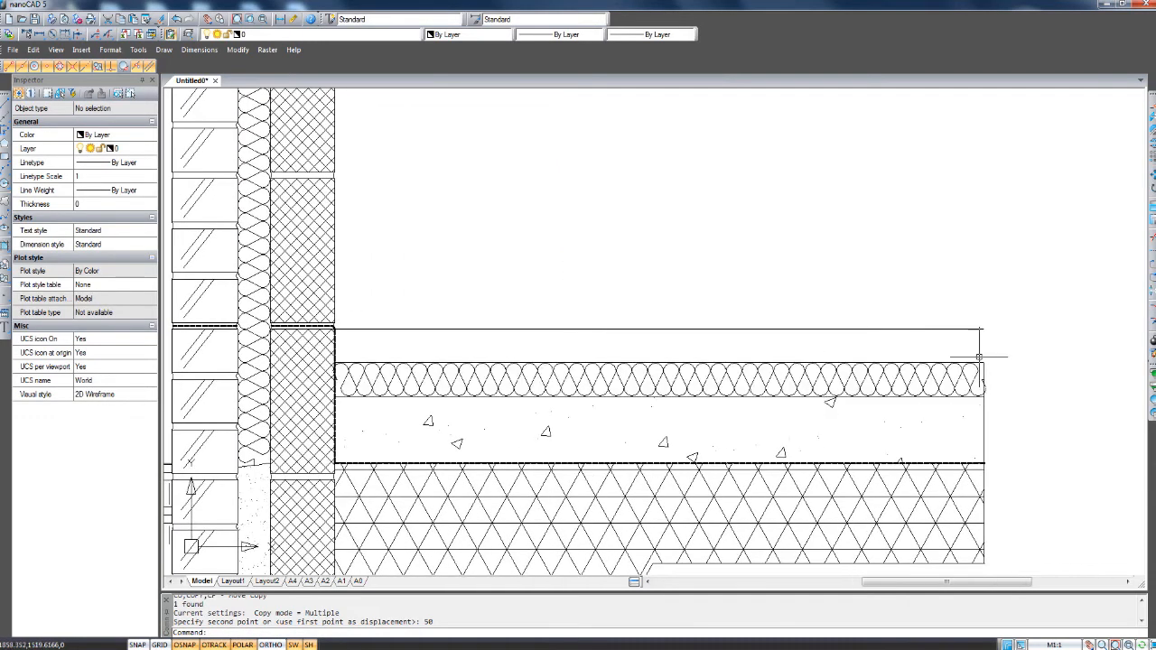
pyautogui.scroll(1, 981, 356)
pyautogui.moveTo(980, 356); pyautogui.dragTo(936, 358, button='middle')
pyautogui.scroll(-1, 933, 358)
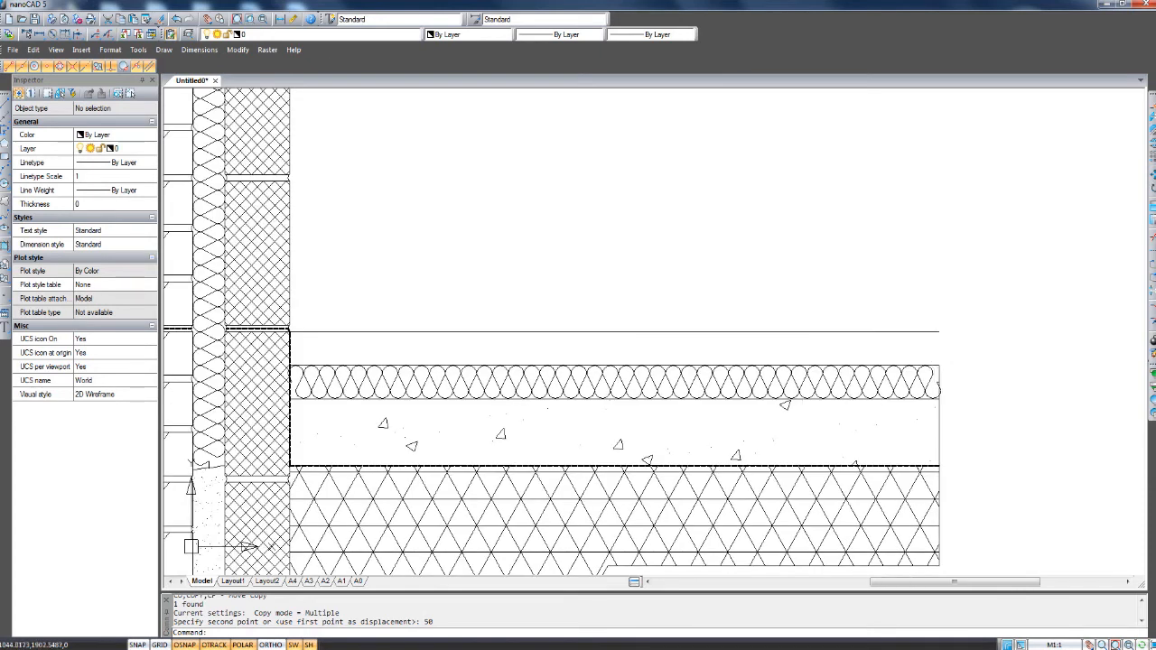
pyautogui.click(5, 105)
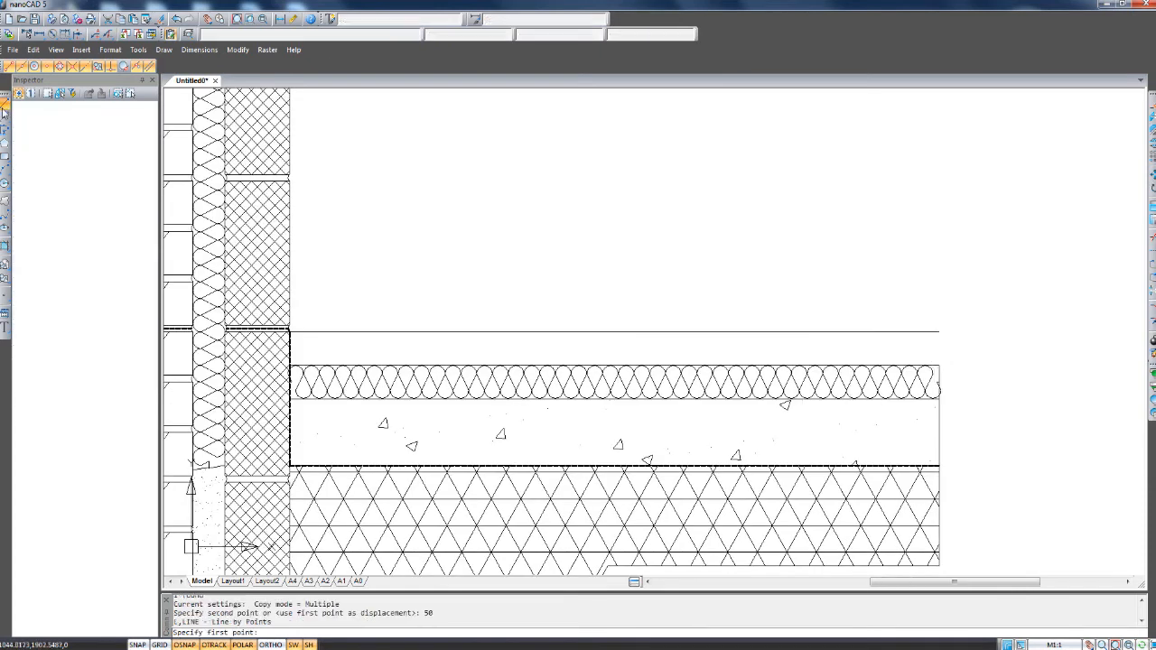
pyautogui.click(933, 332)
pyautogui.click(939, 364)
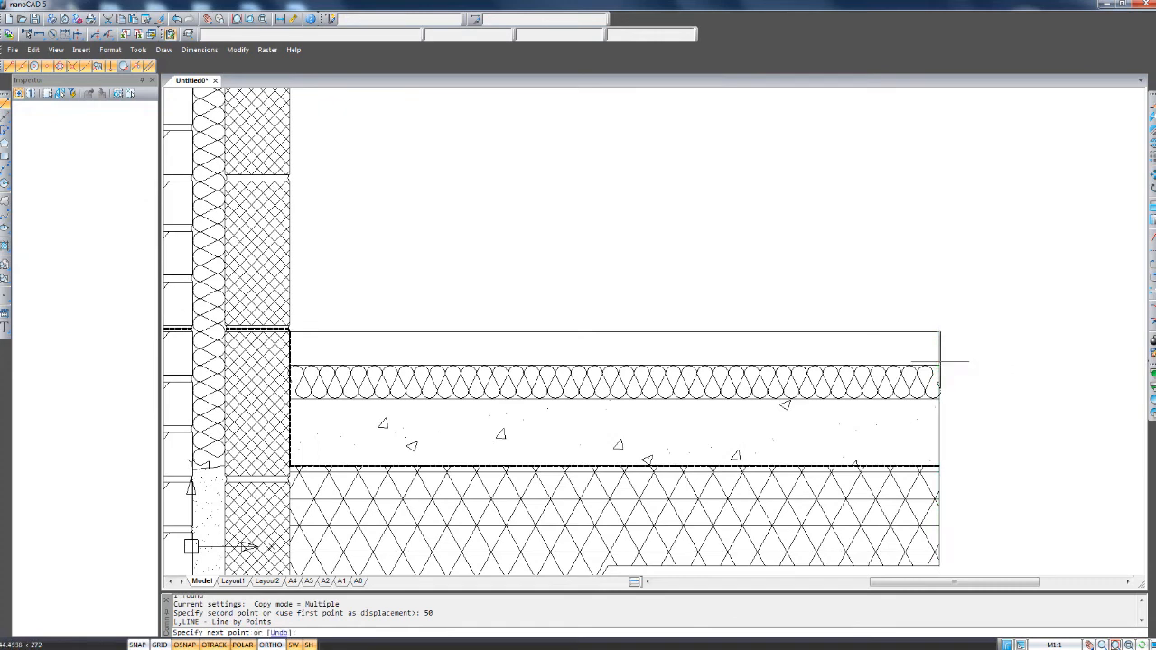
pyautogui.moveTo(820, 353); pyautogui.dragTo(831, 353, button='middle')
pyautogui.press('Escape')
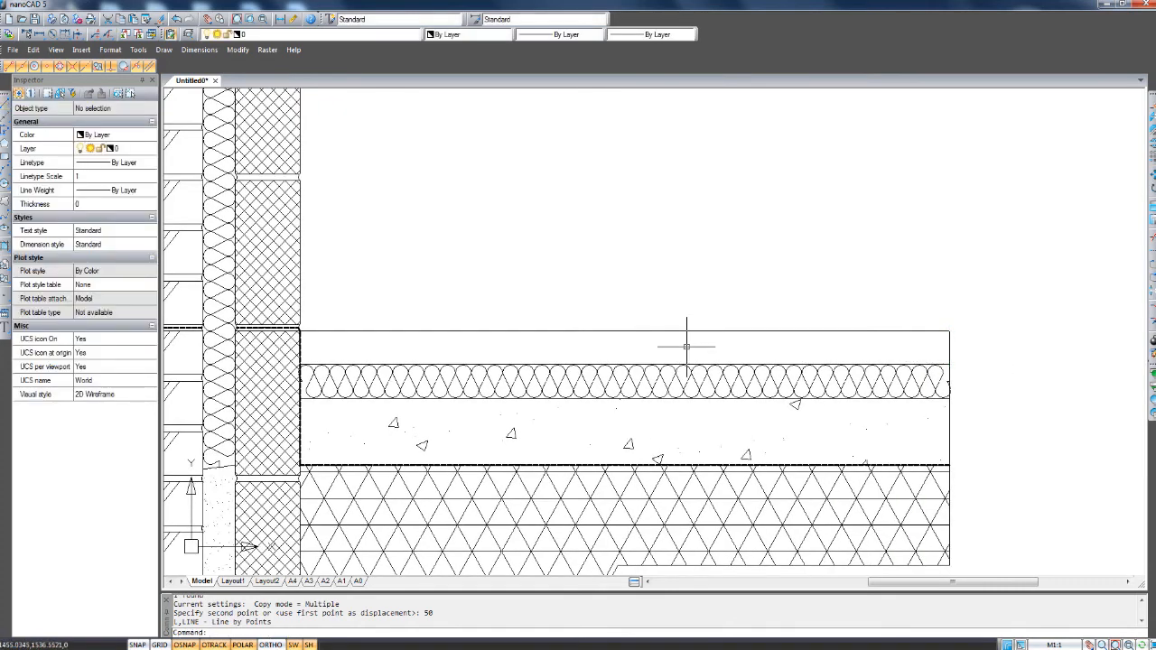
# Hatch the closed floor layer above the insulation with the predefined AR-SAND pattern.
pyautogui.write('hat')
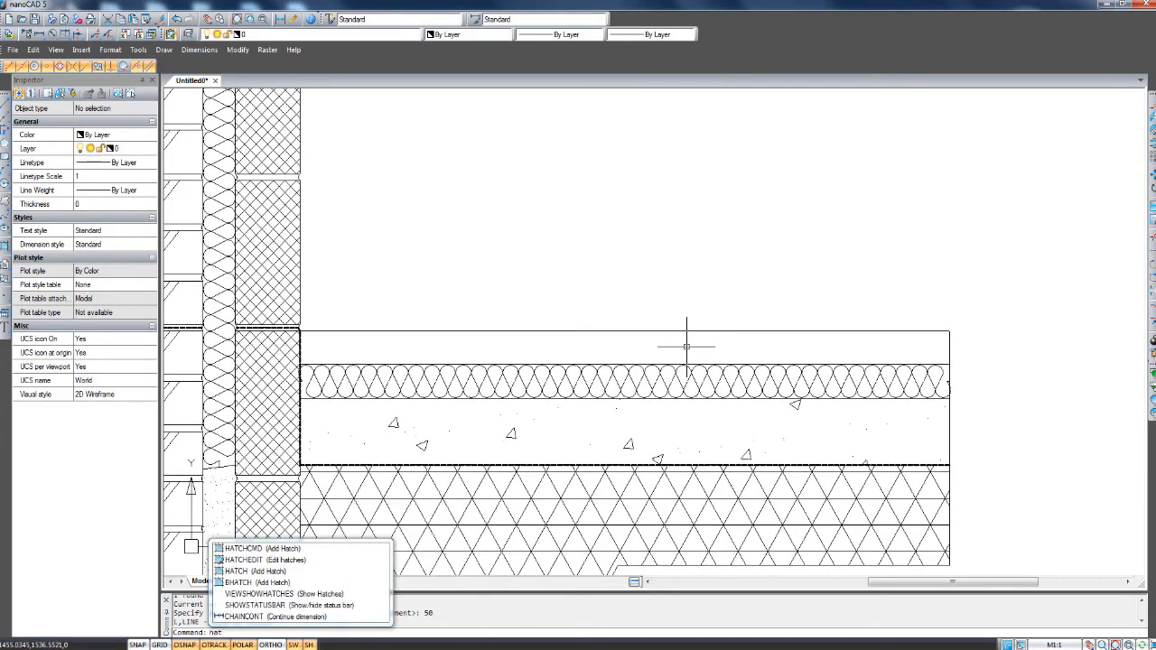
pyautogui.press('Down')
pyautogui.press('Return')
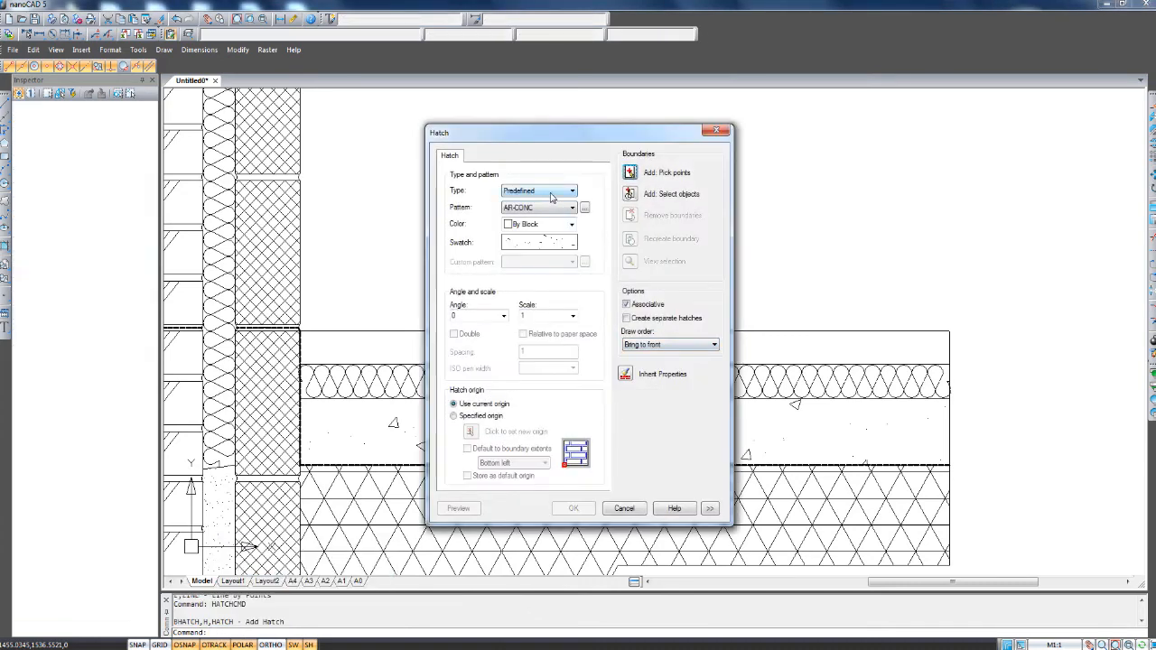
pyautogui.click(629, 173)
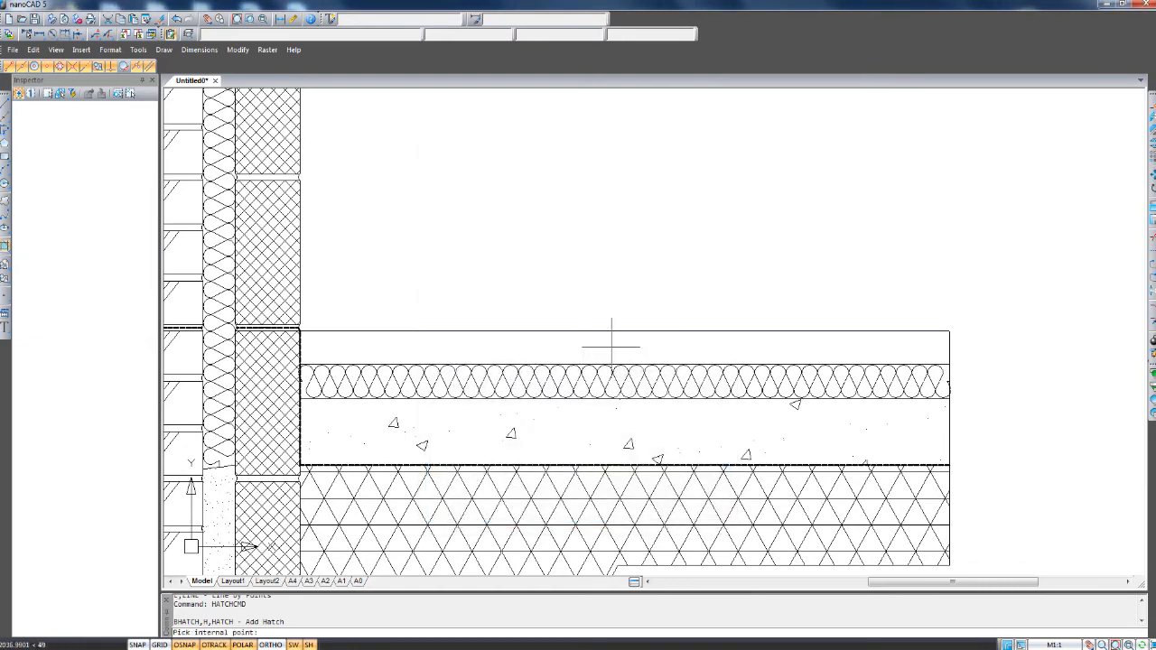
pyautogui.click(611, 346)
pyautogui.press('Return')
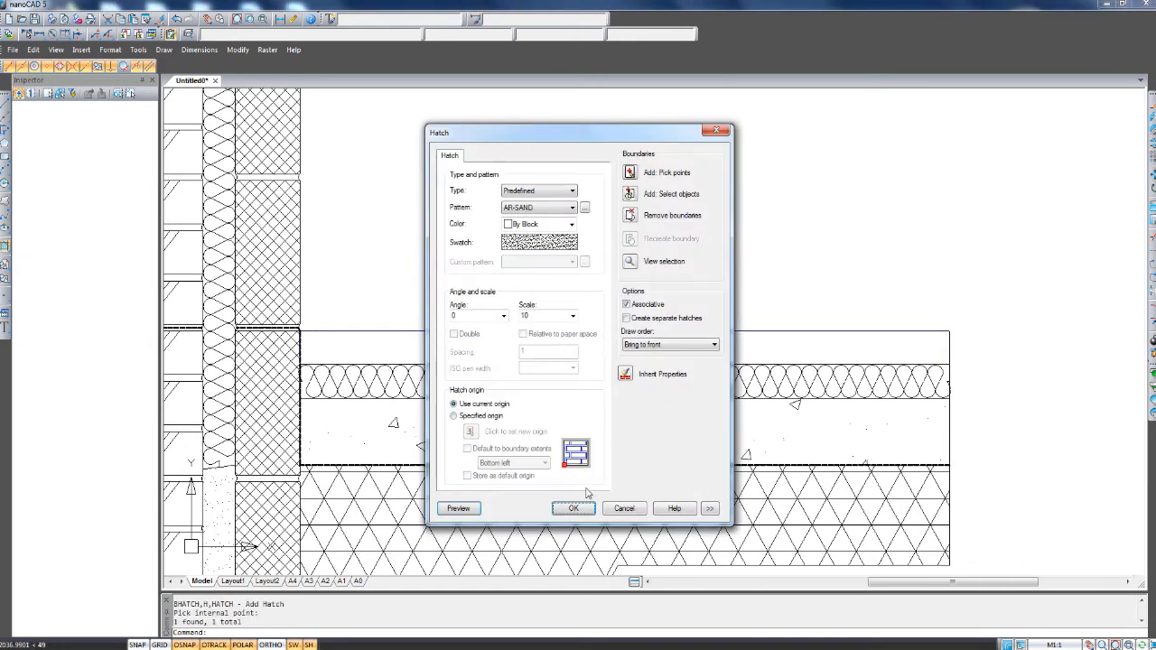
pyautogui.click(575, 508)
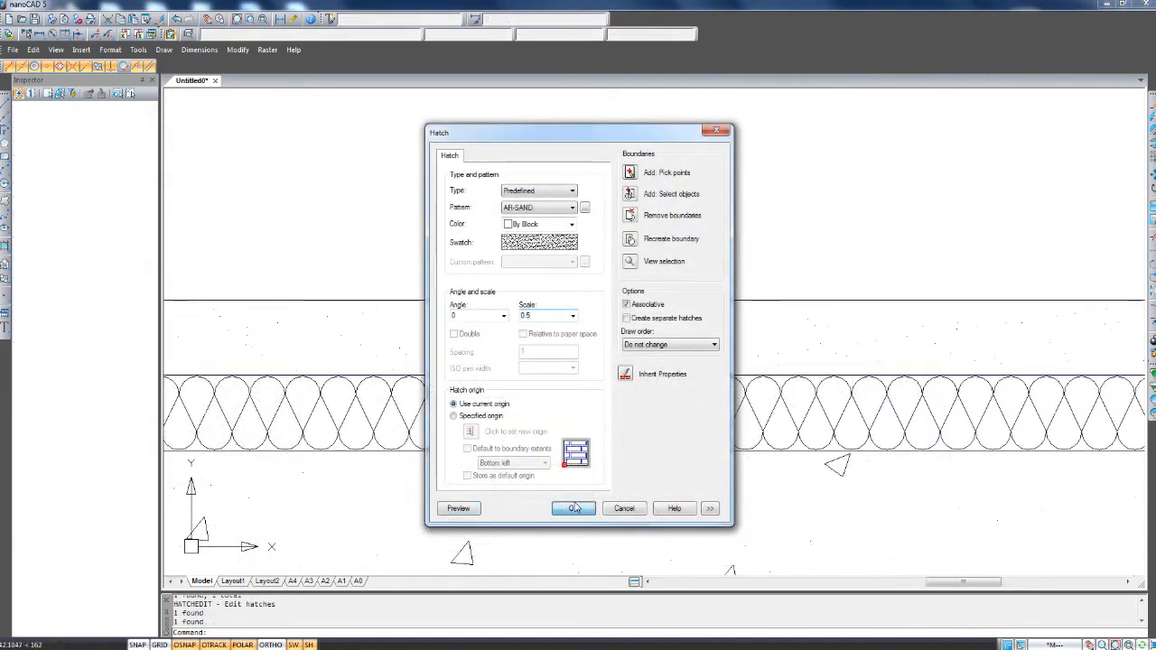
# Apply a scale of 0.5 to the AR-SAND hatch of the floor layer above the insulation.
pyautogui.click(572, 508)
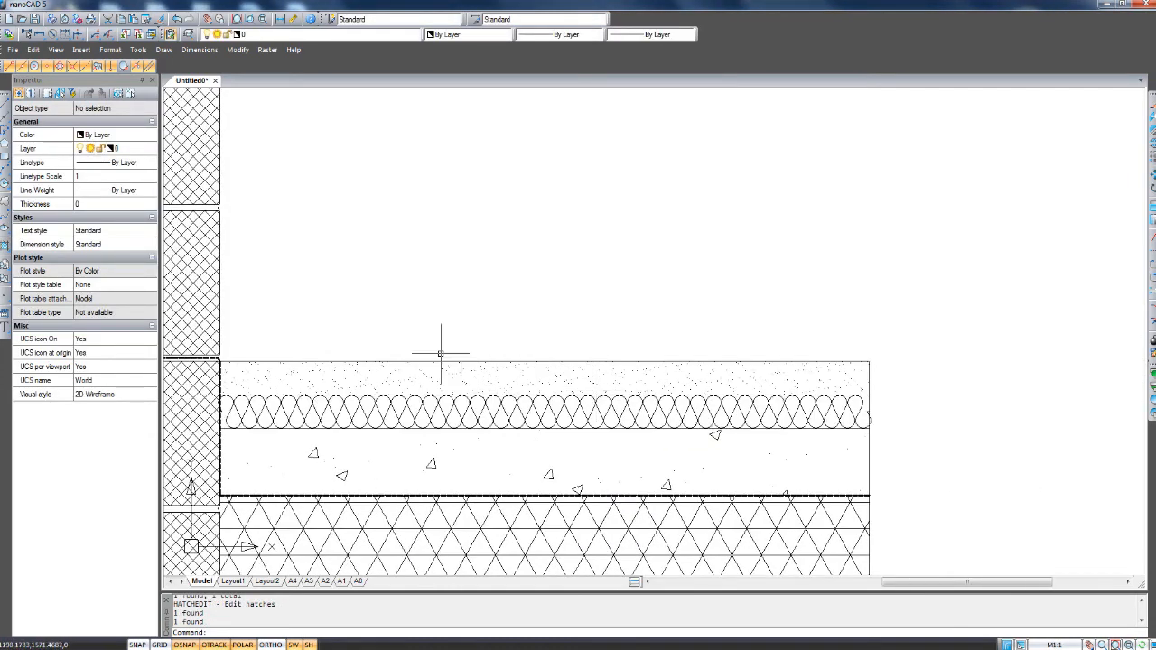
pyautogui.scroll(-2, 452, 347)
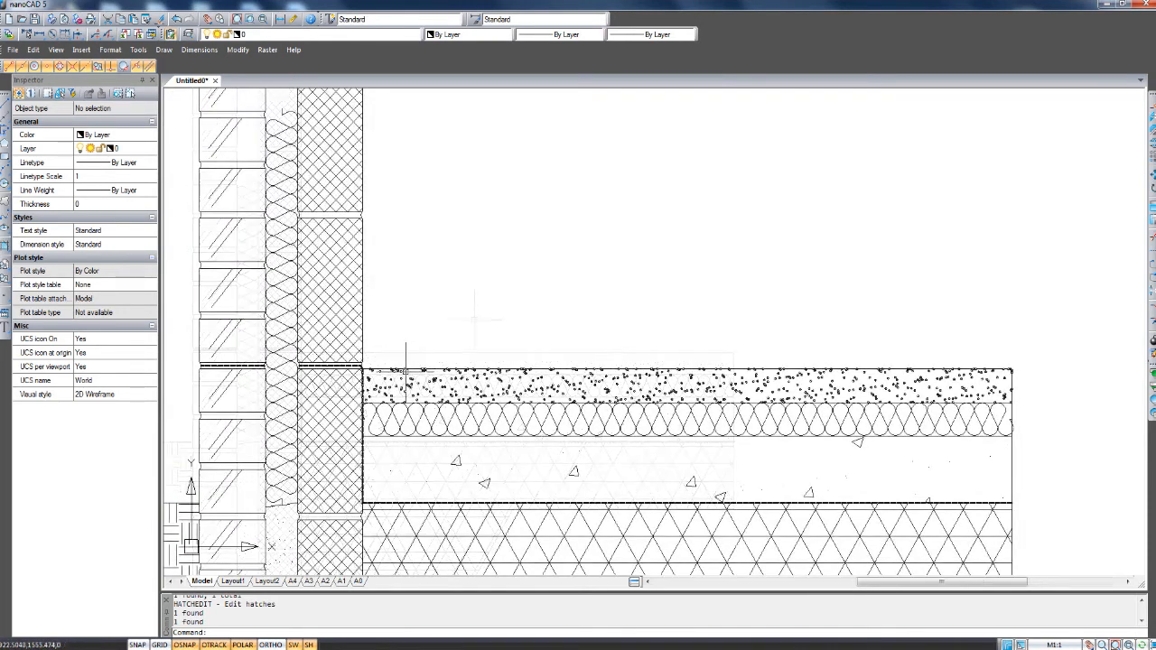
# Draw a 3-unit vertical line upward from the outer top corner of the sand-hatched screed layer.
pyautogui.click(3, 108)
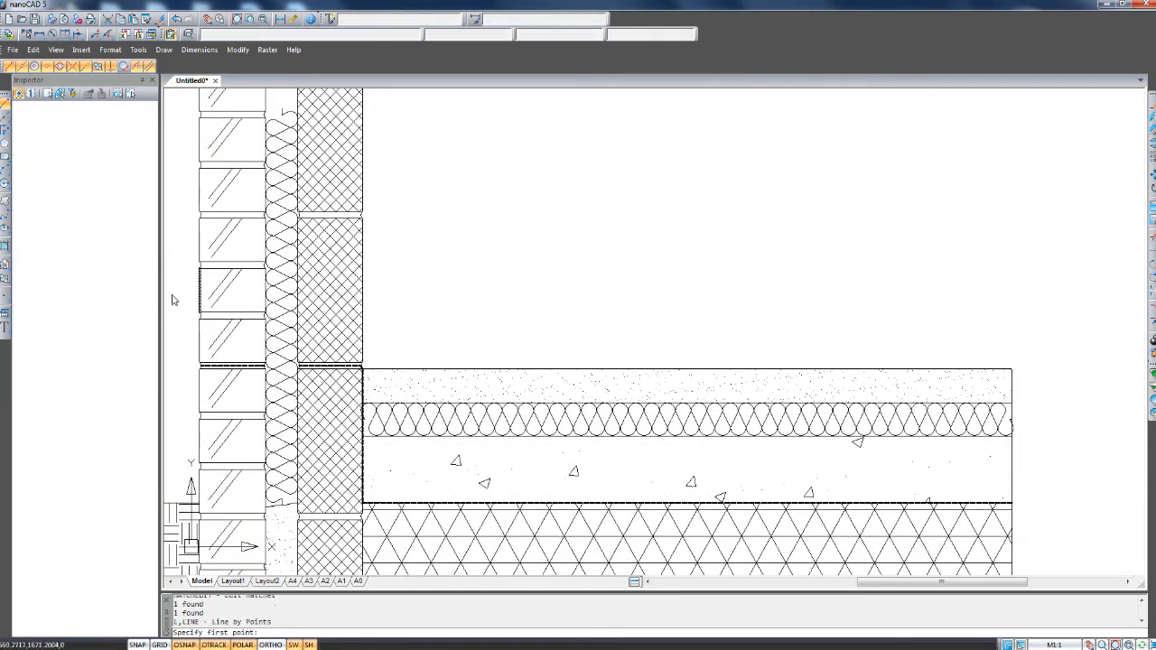
pyautogui.scroll(5, 372, 355)
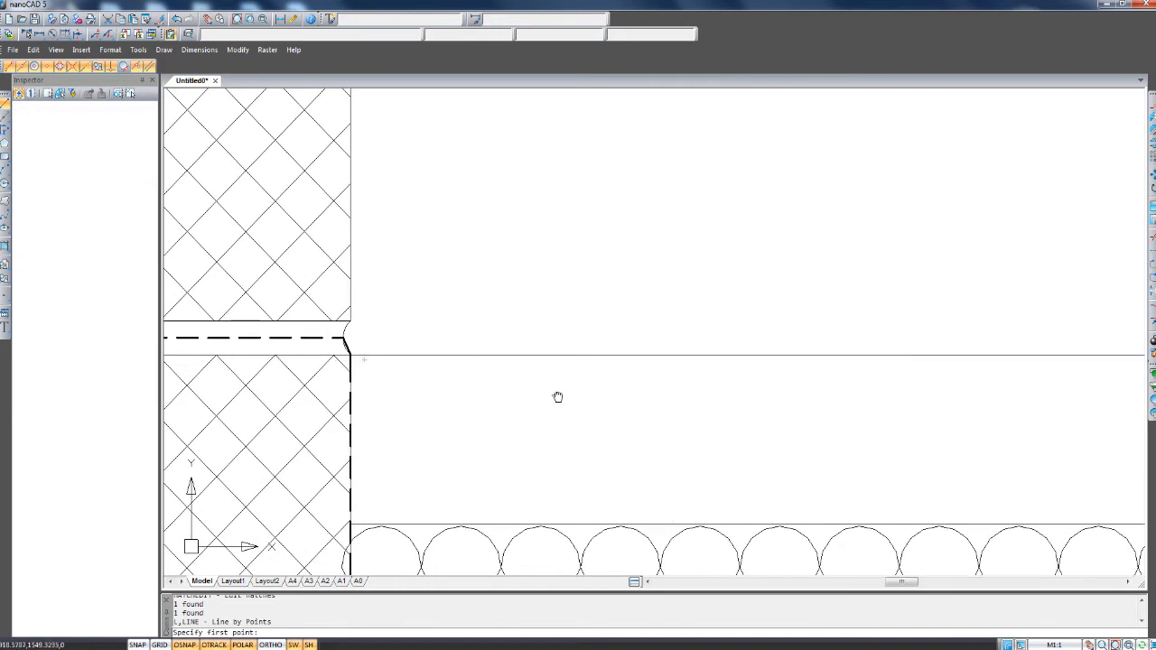
pyautogui.scroll(-2, 557, 395)
pyautogui.moveTo(591, 424); pyautogui.dragTo(363, 413, button='middle')
pyautogui.moveTo(813, 425); pyautogui.dragTo(691, 425, button='middle')
pyautogui.scroll(4, 930, 389)
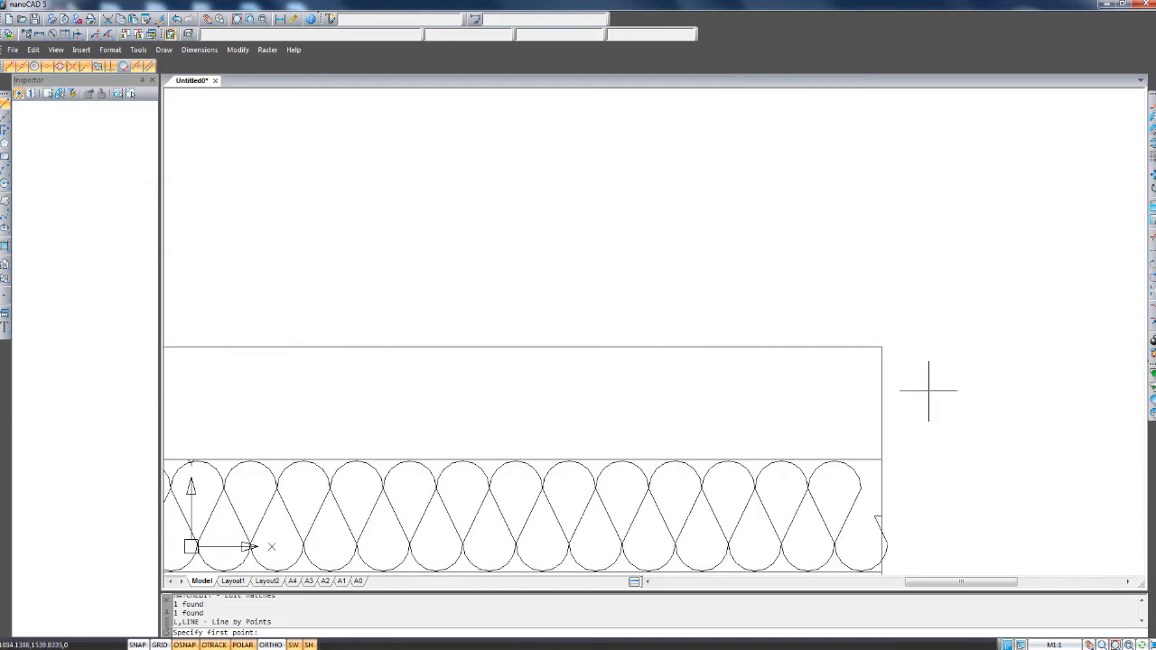
pyautogui.click(811, 315)
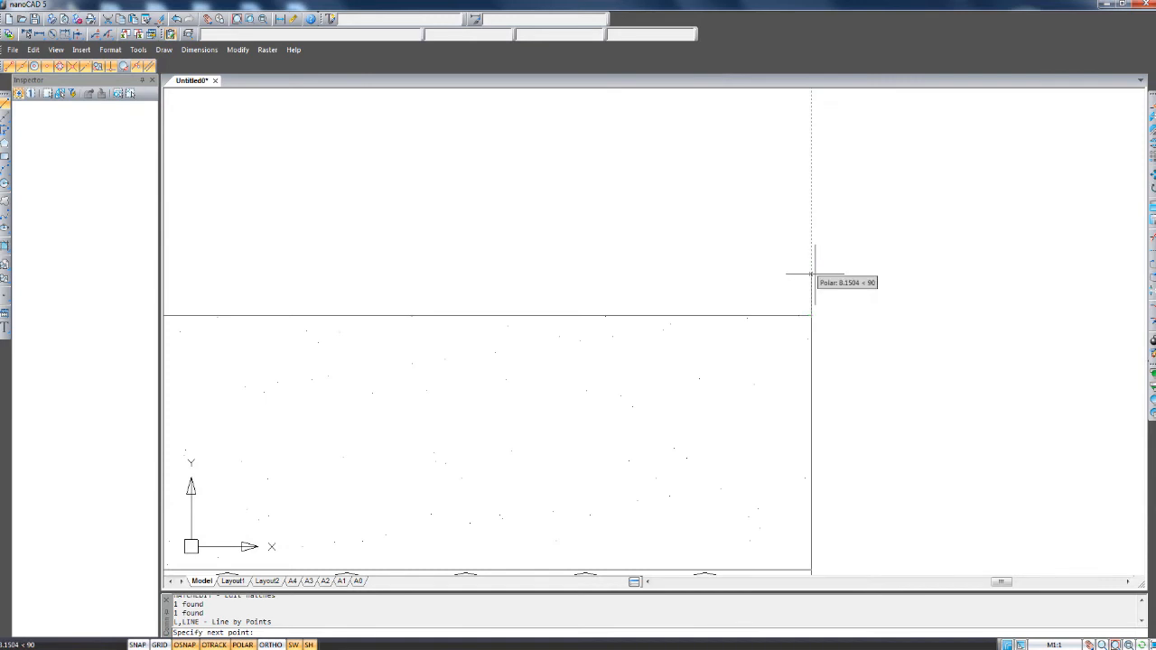
pyautogui.write('3')
pyautogui.press('Return')
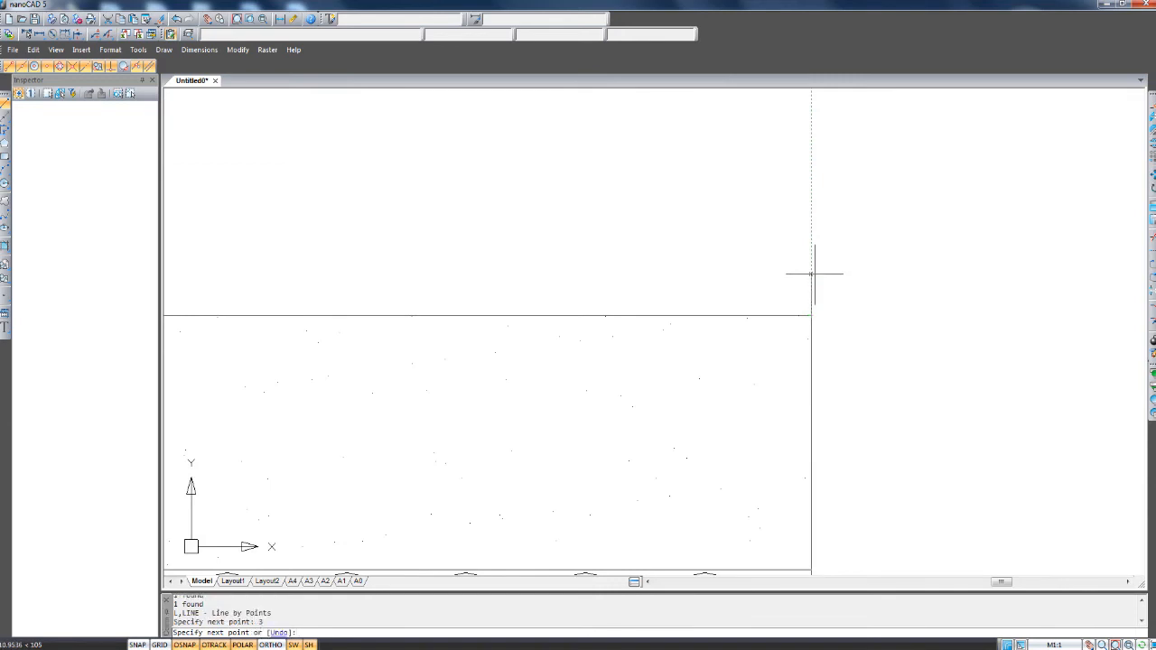
# Continue the line horizontally above the screed until it runs past the inner face of the block wall.
pyautogui.scroll(-2, 609, 243)
pyautogui.moveTo(488, 251); pyautogui.dragTo(958, 307, button='middle')
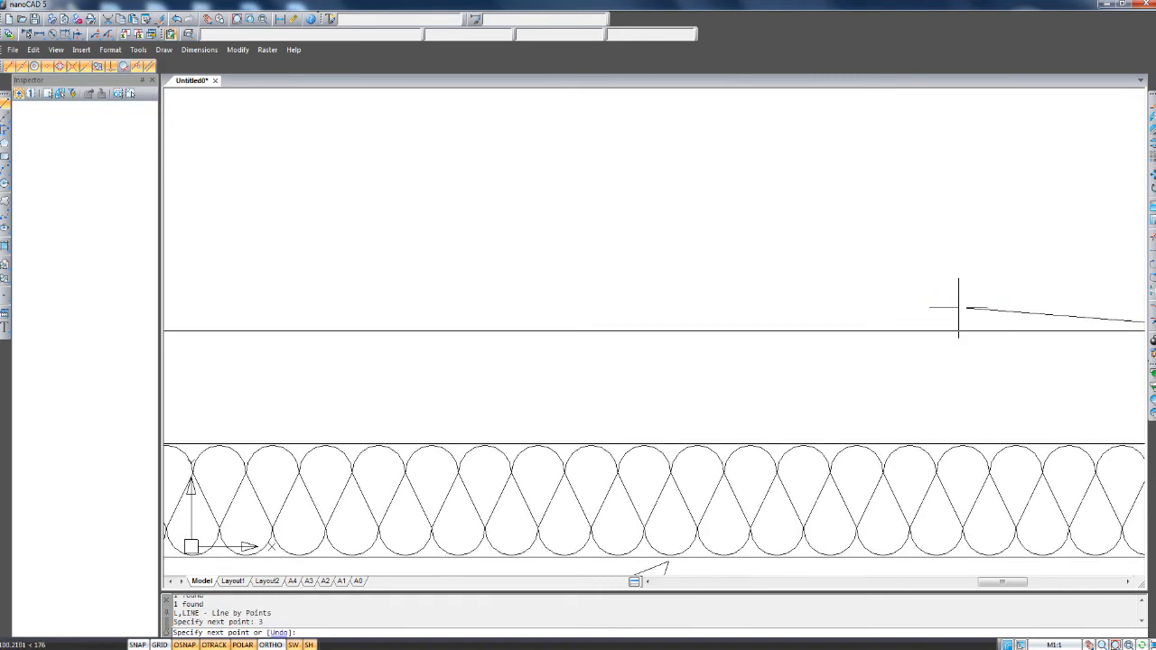
pyautogui.scroll(-2, 899, 309)
pyautogui.moveTo(469, 314); pyautogui.dragTo(745, 330, button='middle')
pyautogui.scroll(5, 421, 317)
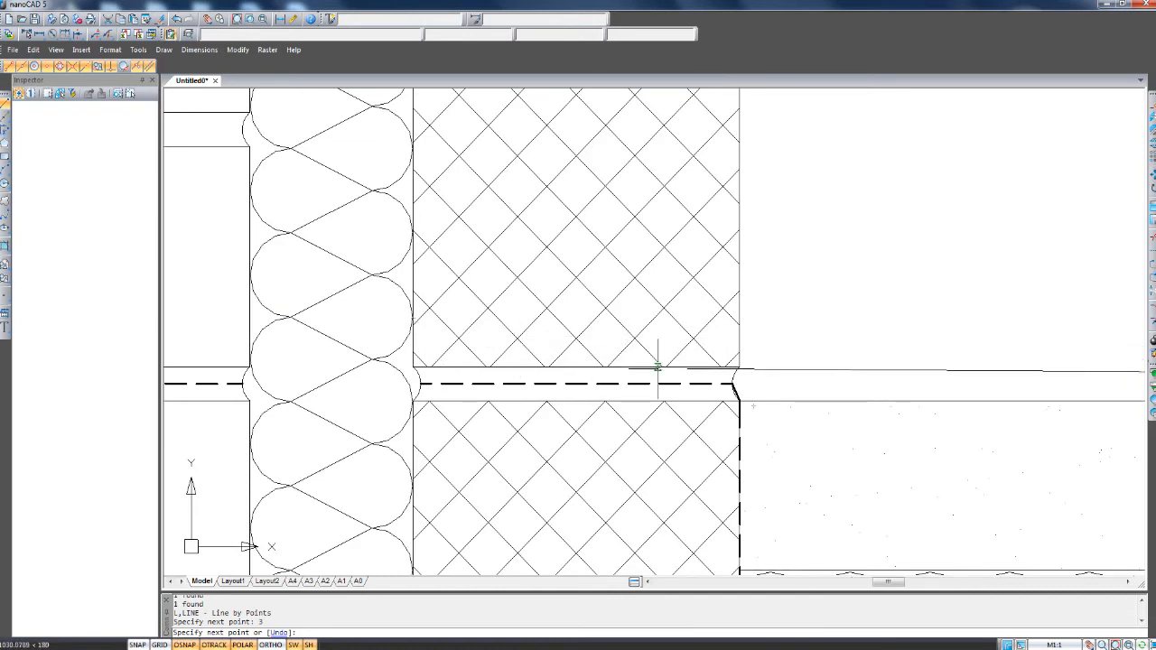
pyautogui.scroll(4, 750, 394)
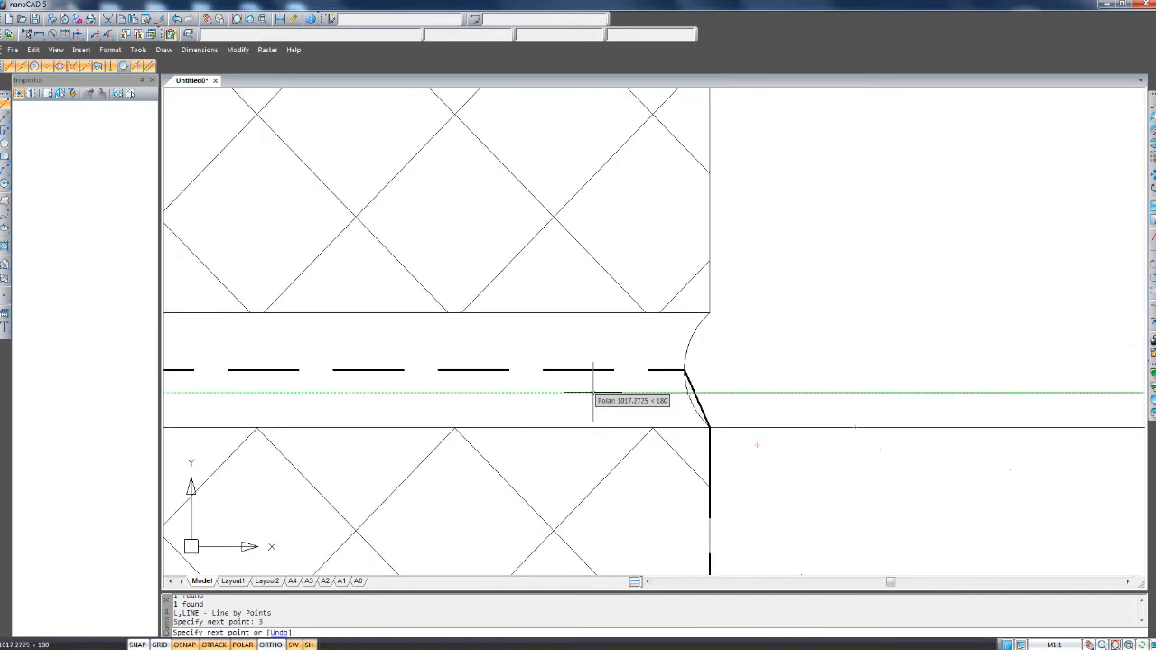
pyautogui.press('Escape')
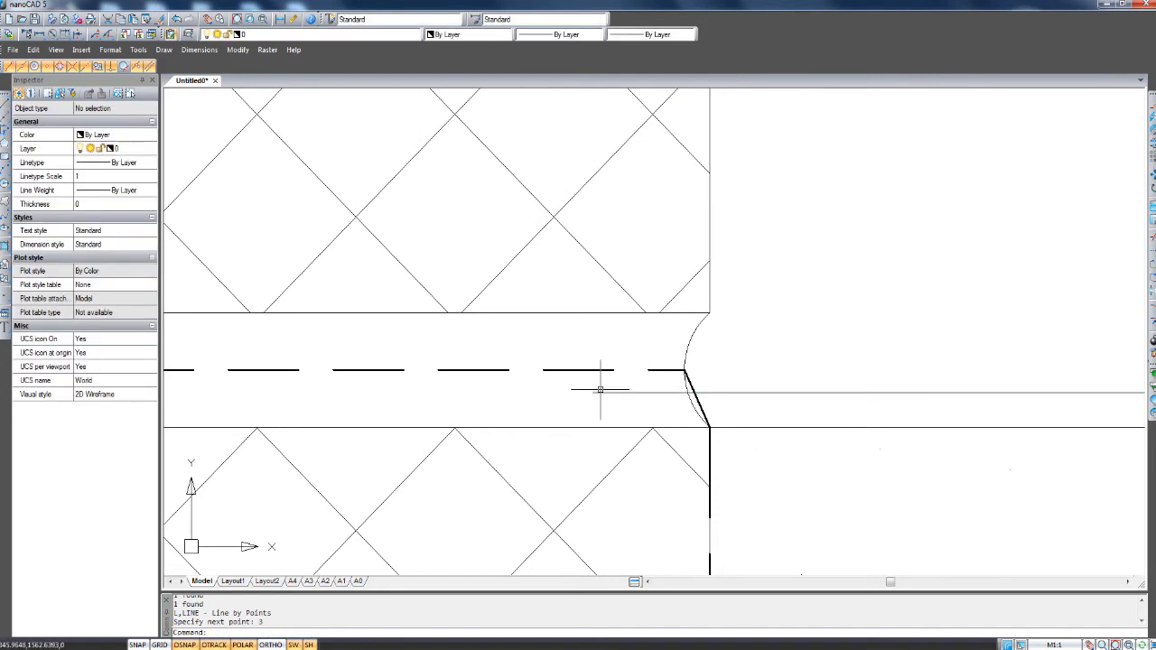
# Shorten the thin layer's top line by stretching its overlapping end back to the membrane at the block wall's inner face.
pyautogui.click(607, 392)
pyautogui.click(593, 393)
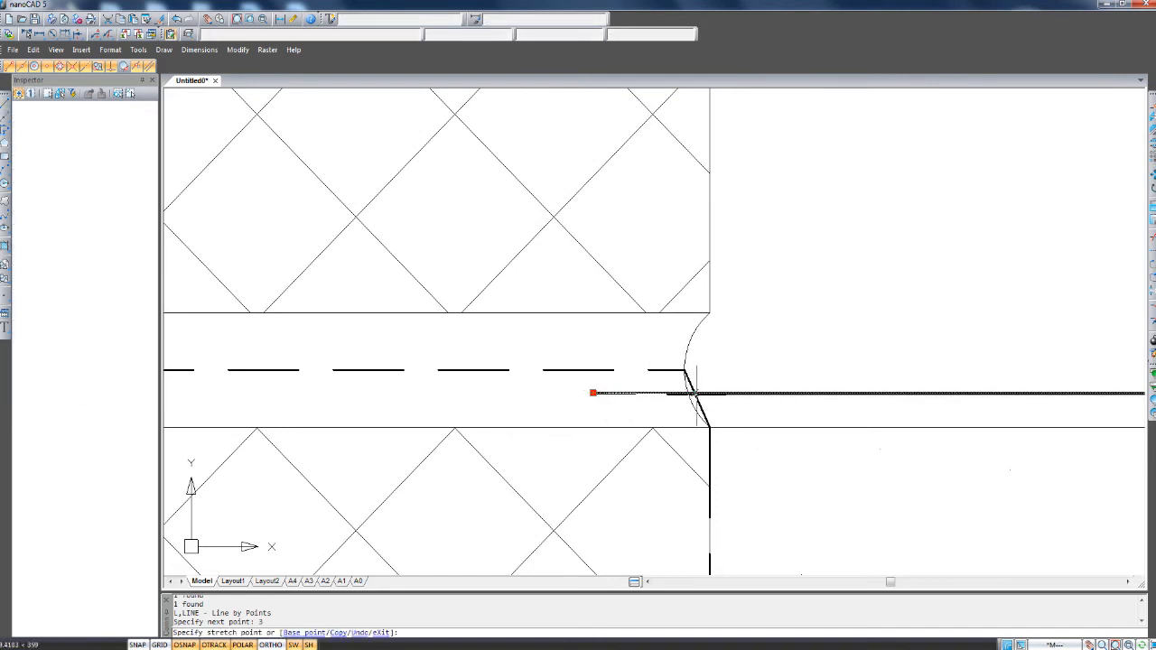
pyautogui.click(695, 394)
pyautogui.moveTo(802, 409); pyautogui.dragTo(648, 394, button='middle')
pyautogui.scroll(-7, 648, 394)
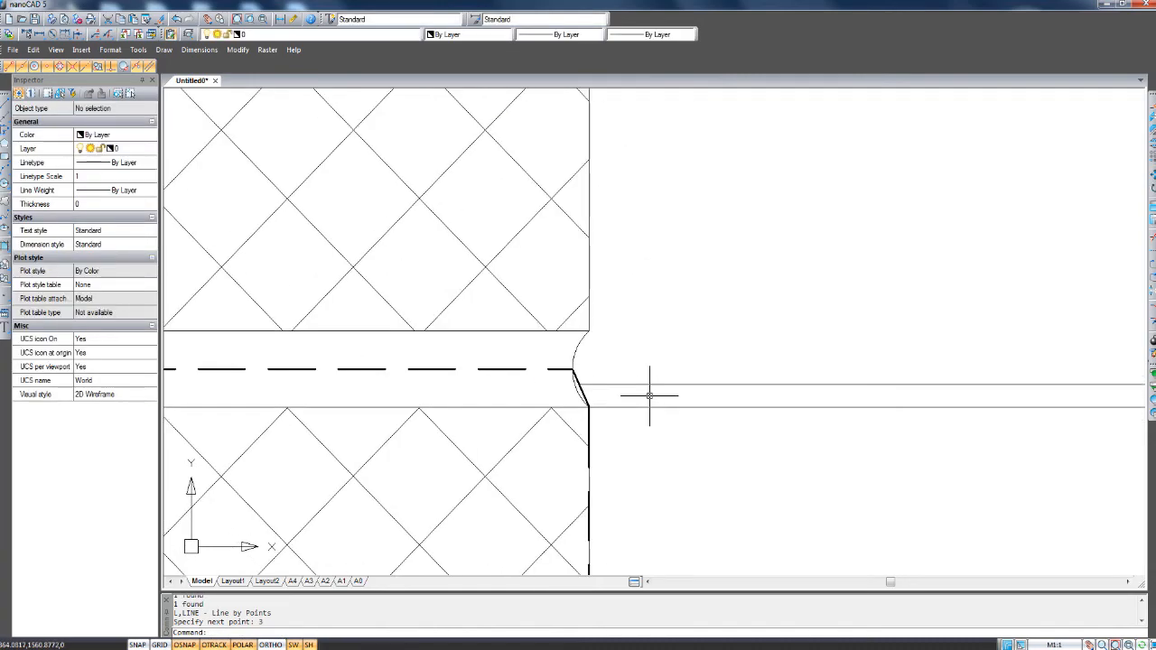
# Copy the thin layer's top line 10 units straight up to form the top edge of the floor finish.
pyautogui.moveTo(855, 410); pyautogui.dragTo(526, 402, button='middle')
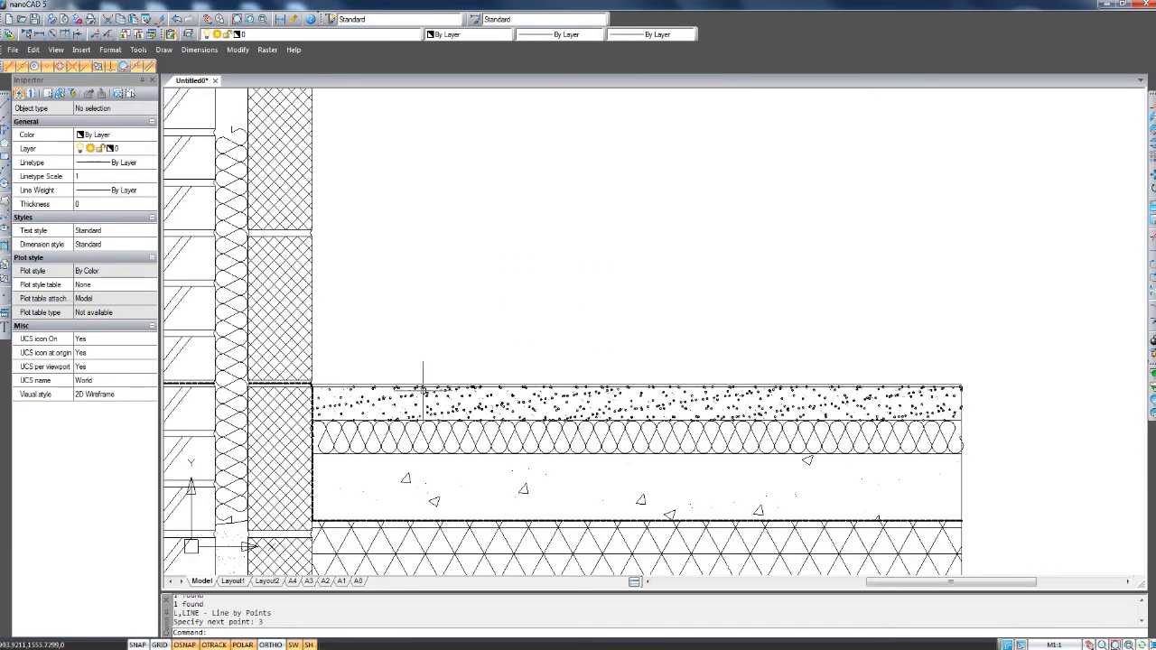
pyautogui.scroll(2, 356, 387)
pyautogui.moveTo(592, 389); pyautogui.dragTo(490, 389, button='middle')
pyautogui.scroll(-1, 492, 390)
pyautogui.moveTo(731, 395); pyautogui.dragTo(605, 392, button='middle')
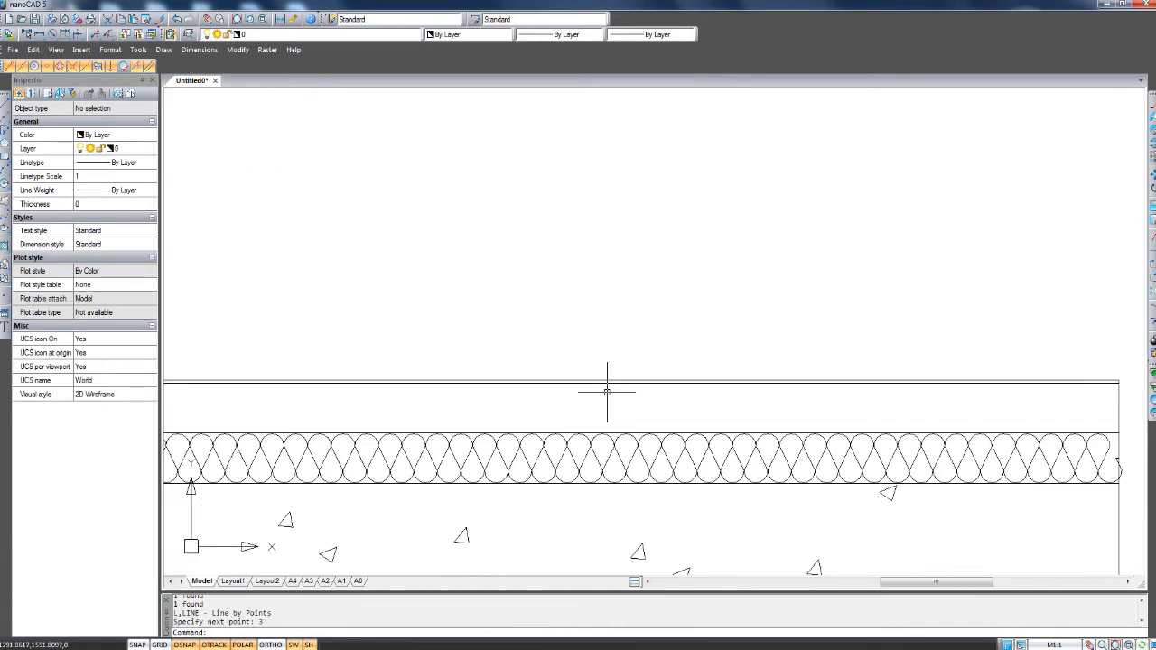
pyautogui.moveTo(405, 371); pyautogui.dragTo(632, 364, button='middle')
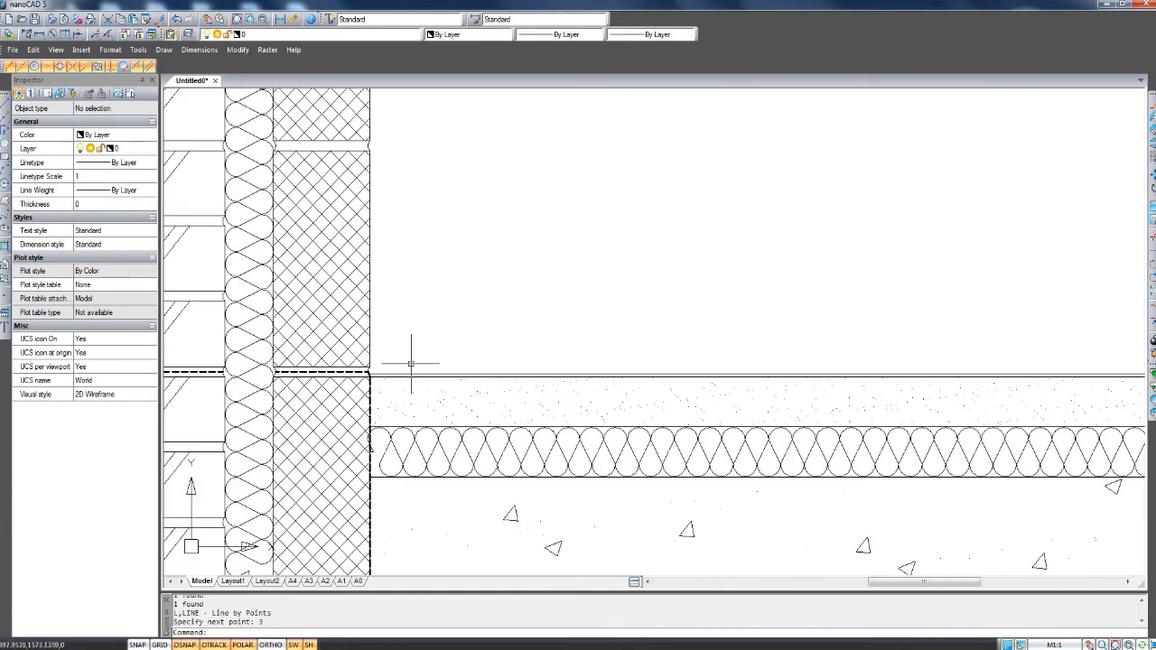
pyautogui.moveTo(794, 373); pyautogui.dragTo(403, 353, button='middle')
pyautogui.scroll(3, 946, 366)
pyautogui.click(921, 325)
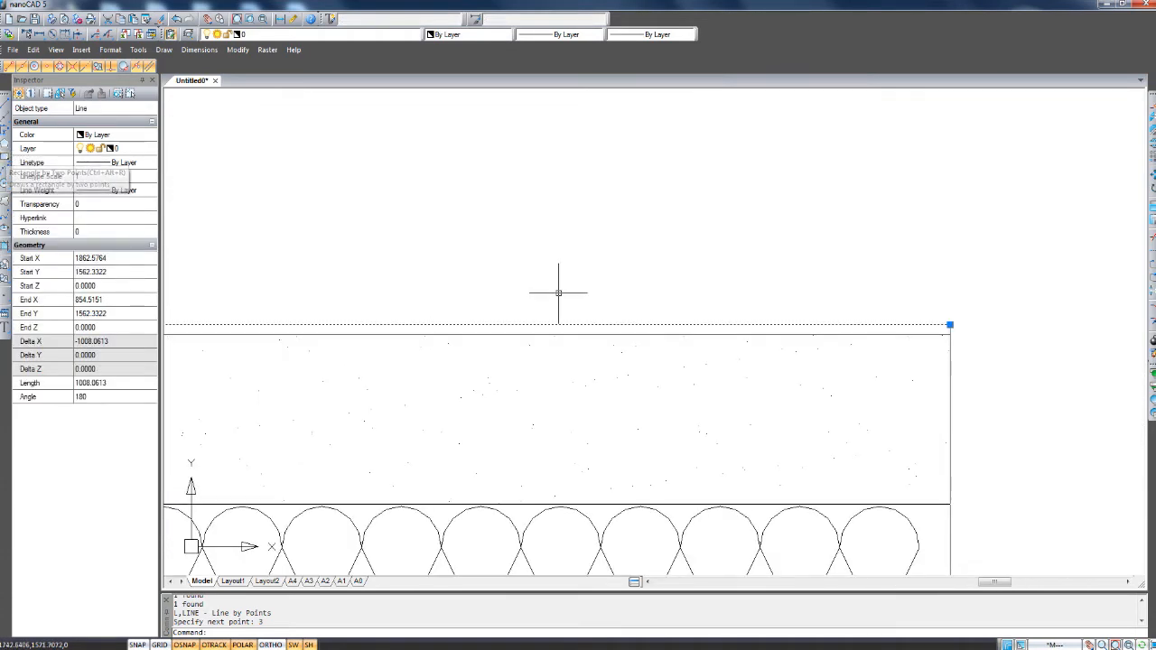
pyautogui.scroll(-3, 558, 292)
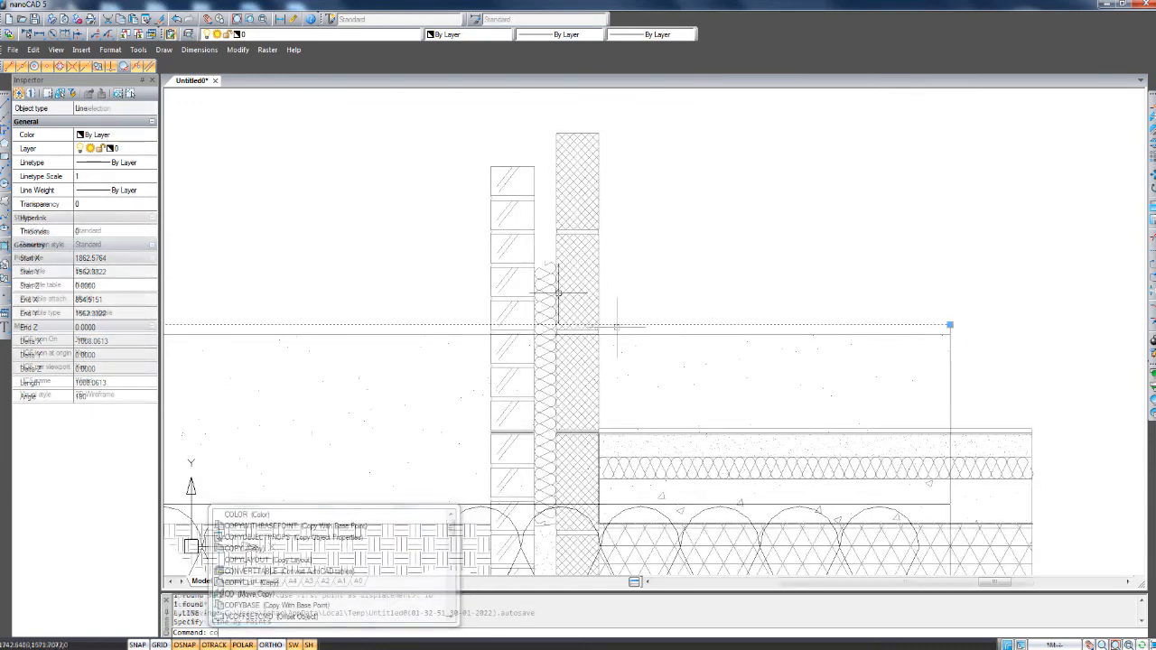
pyautogui.press('Escape')
# Draw a 12.5-unit horizontal line outward from the block wall's top inner corner to set the plaster thickness.
pyautogui.scroll(5, 614, 425)
pyautogui.scroll(3, 588, 439)
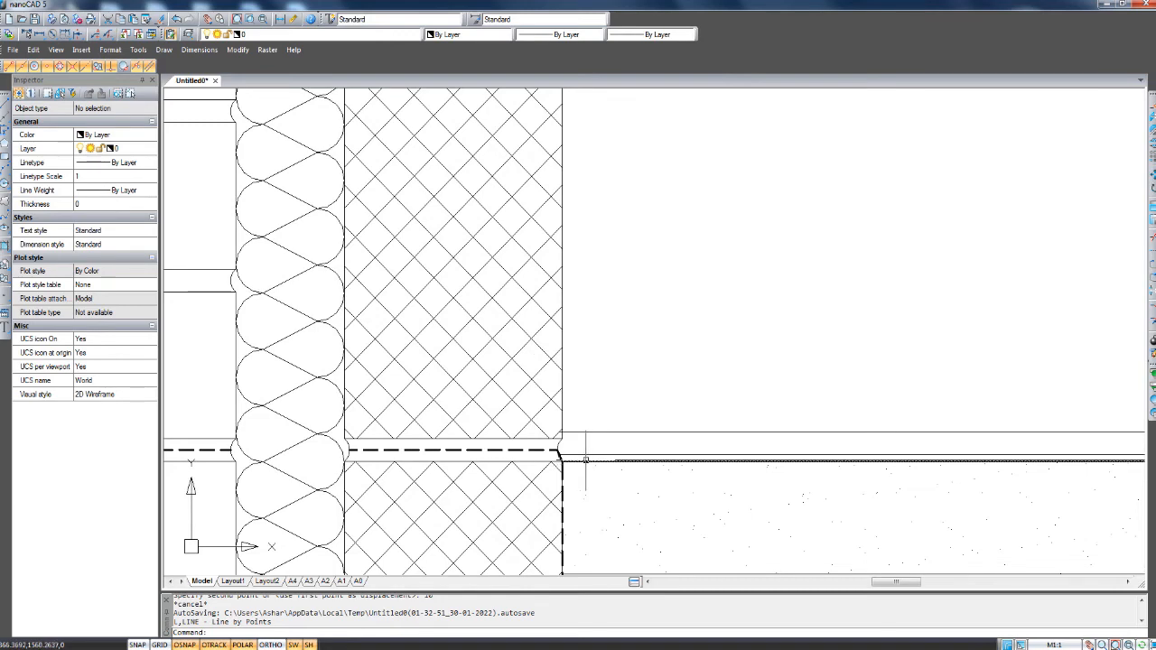
pyautogui.scroll(-2, 583, 429)
pyautogui.moveTo(582, 418); pyautogui.dragTo(508, 432, button='middle')
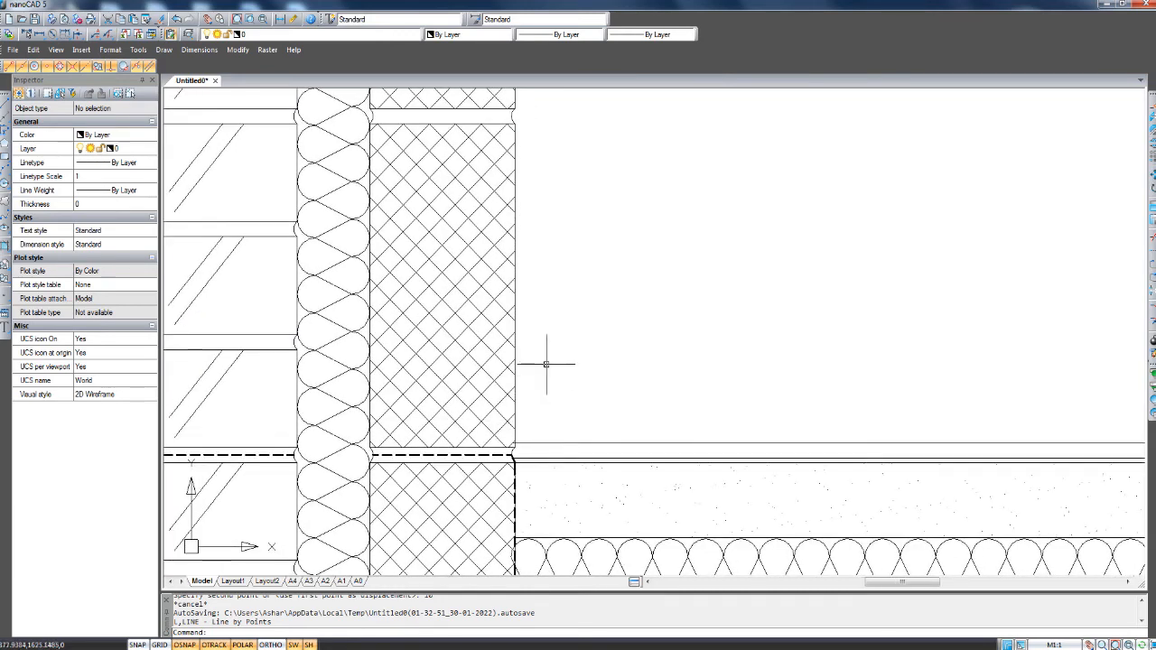
pyautogui.moveTo(538, 387); pyautogui.dragTo(510, 375, button='middle')
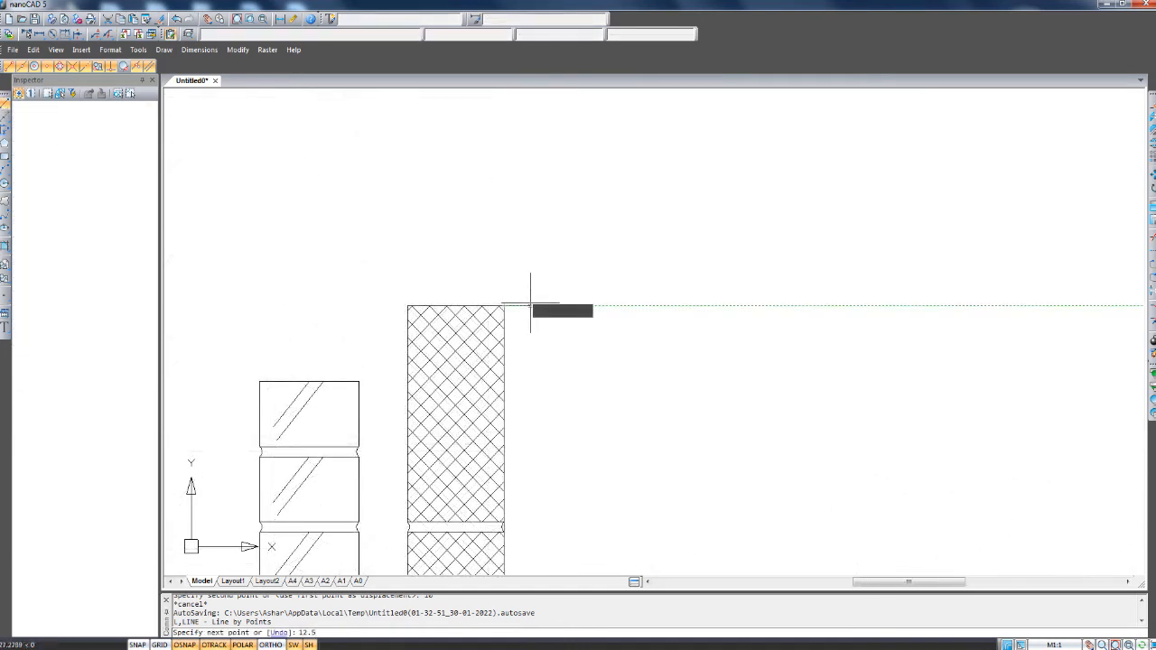
pyautogui.press('Return')
pyautogui.scroll(-1, 530, 361)
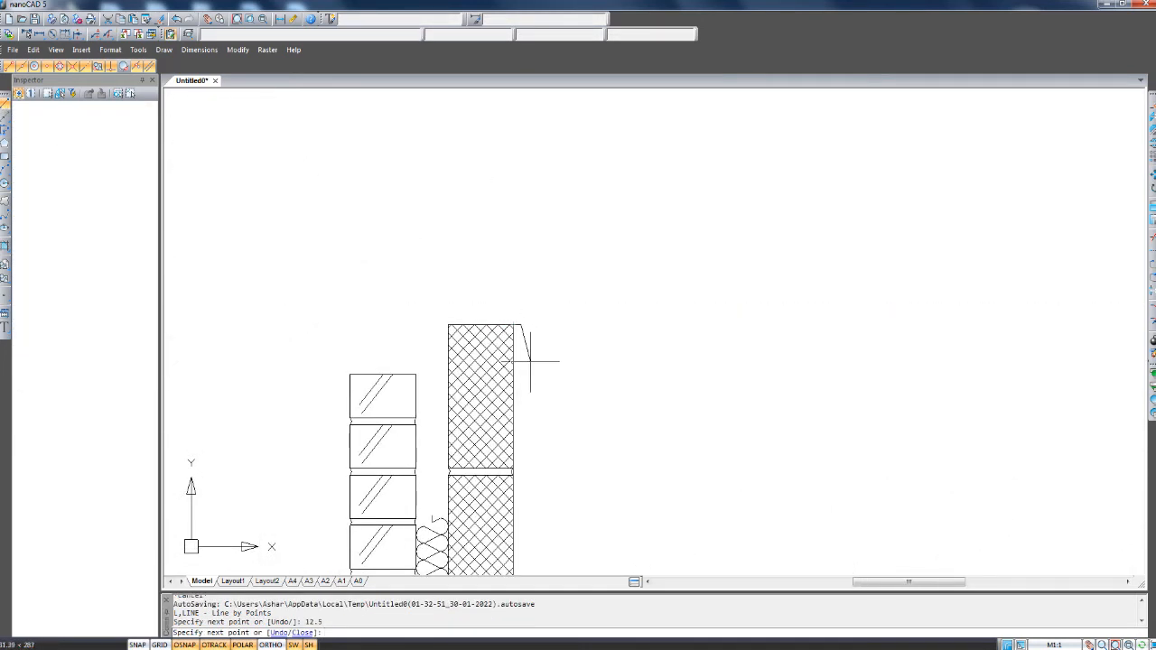
# Continue the line straight down to the screed's top edge to form the plaster face along the block wall.
pyautogui.scroll(-1, 532, 365)
pyautogui.moveTo(553, 377); pyautogui.dragTo(588, 250, button='middle')
pyautogui.scroll(-2, 588, 256)
pyautogui.scroll(4, 576, 394)
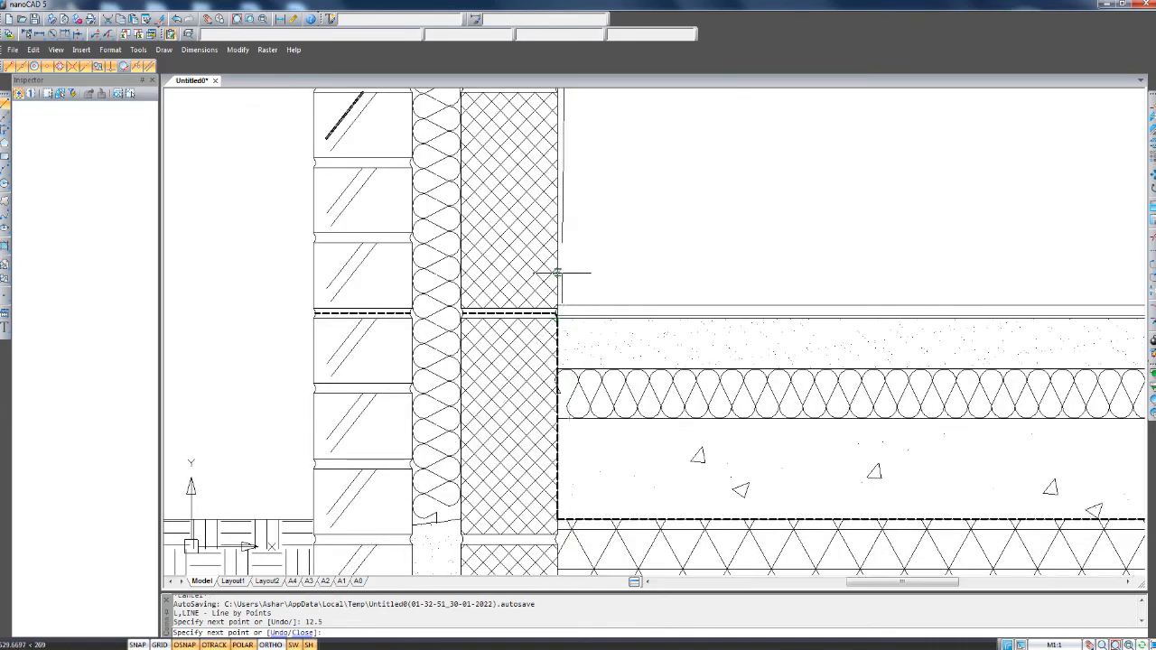
pyautogui.scroll(3, 557, 272)
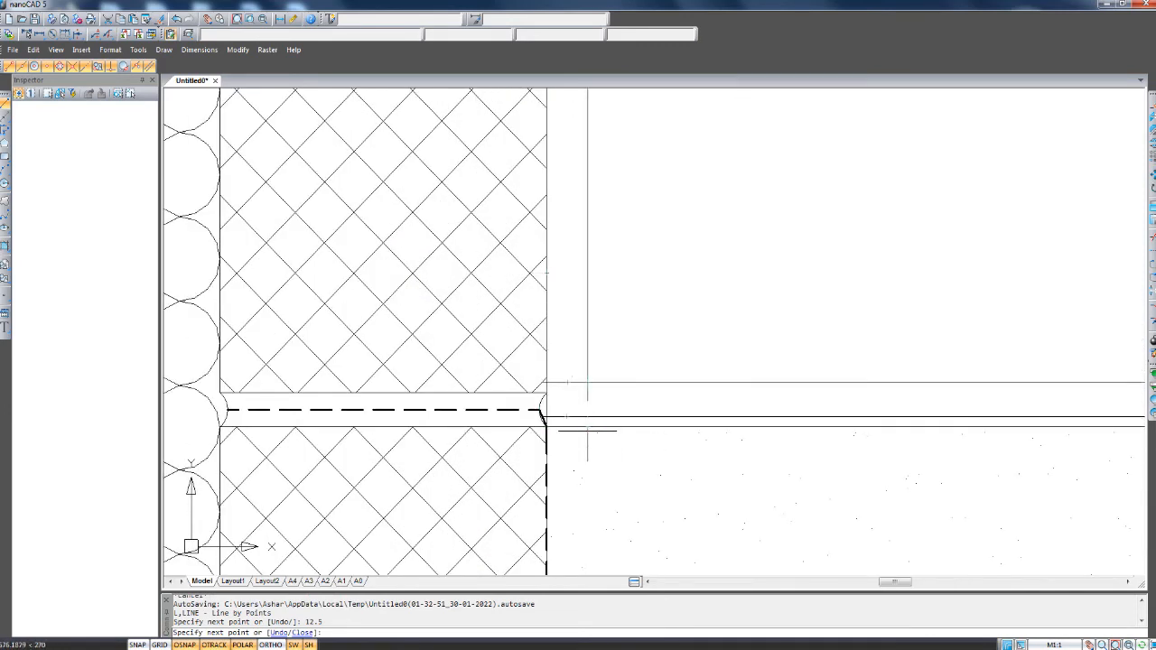
pyautogui.press('Escape')
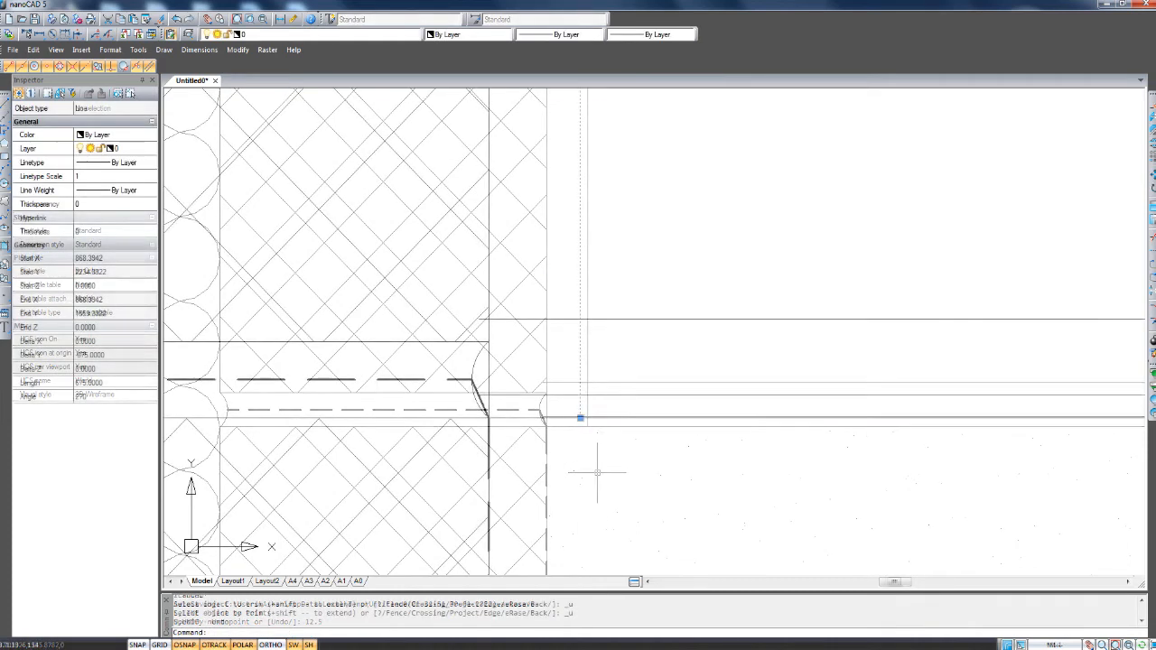
# Trim the two thin floor layer lines back to the plaster face, removing the parts between it and the block wall.
pyautogui.write('tr')
pyautogui.press('Return')
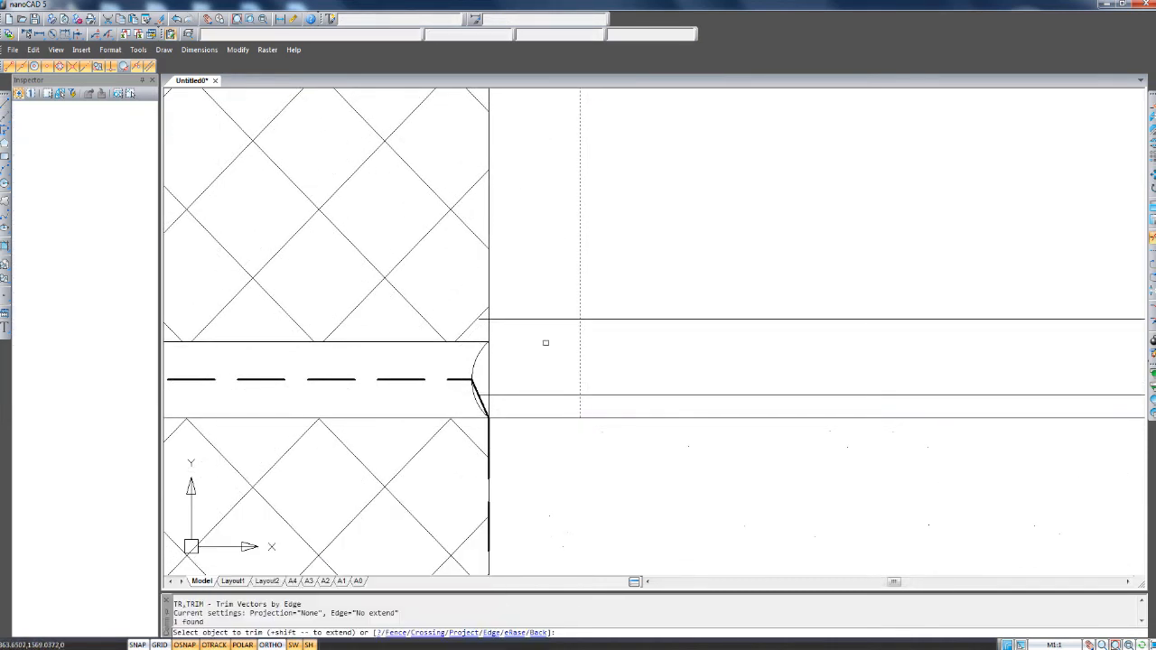
pyautogui.click(545, 410)
pyautogui.click(516, 290)
pyautogui.press('Return')
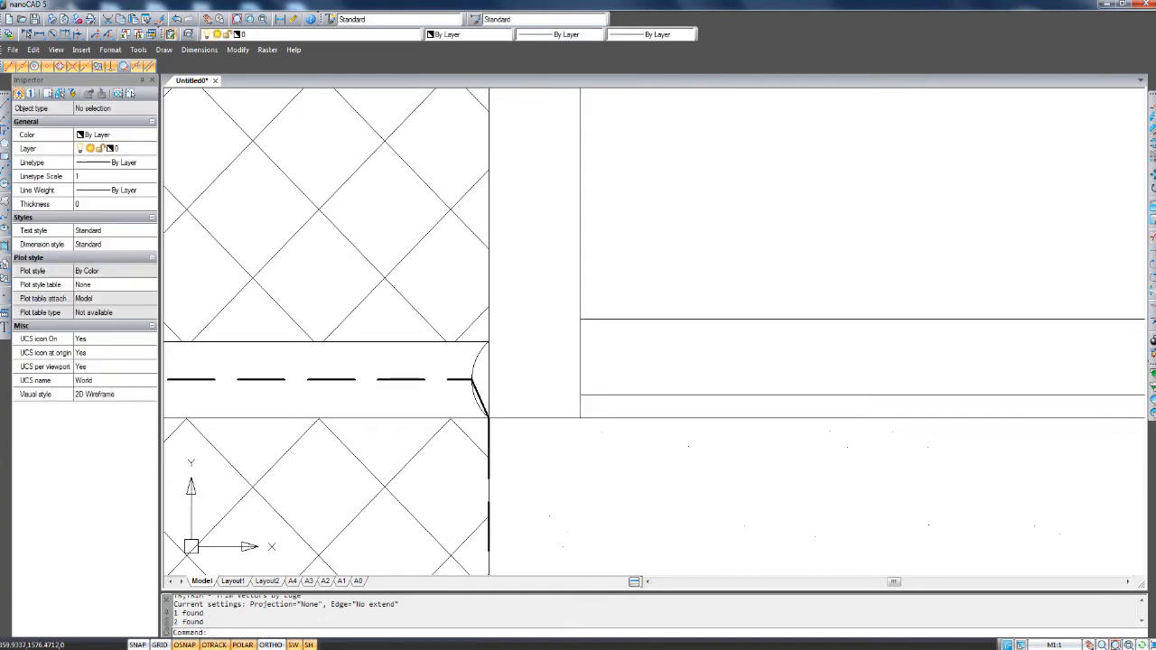
# Draw a 15-unit horizontal line from the plaster face along the floor finish's top edge as the skirting's base.
pyautogui.moveTo(519, 300); pyautogui.dragTo(514, 392, button='middle')
pyautogui.scroll(-3, 514, 392)
pyautogui.moveTo(528, 436); pyautogui.dragTo(532, 454, button='middle')
pyautogui.scroll(-5, 530, 456)
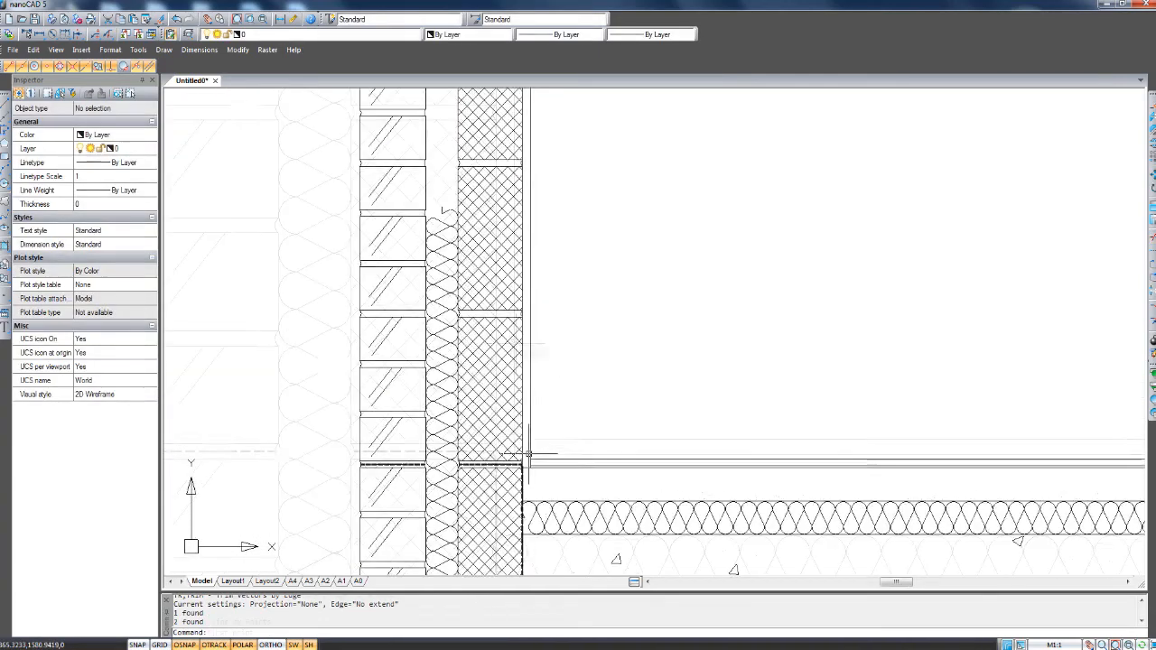
pyautogui.moveTo(590, 366); pyautogui.dragTo(580, 434, button='middle')
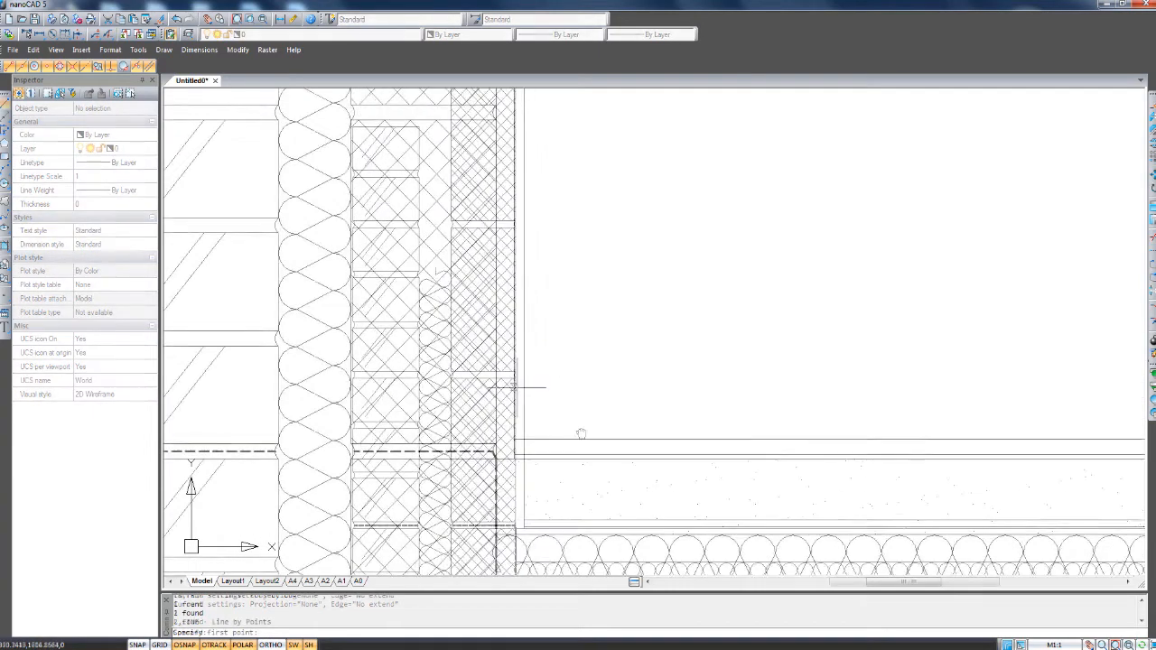
pyautogui.scroll(2, 542, 389)
pyautogui.moveTo(511, 394); pyautogui.dragTo(506, 280, button='middle')
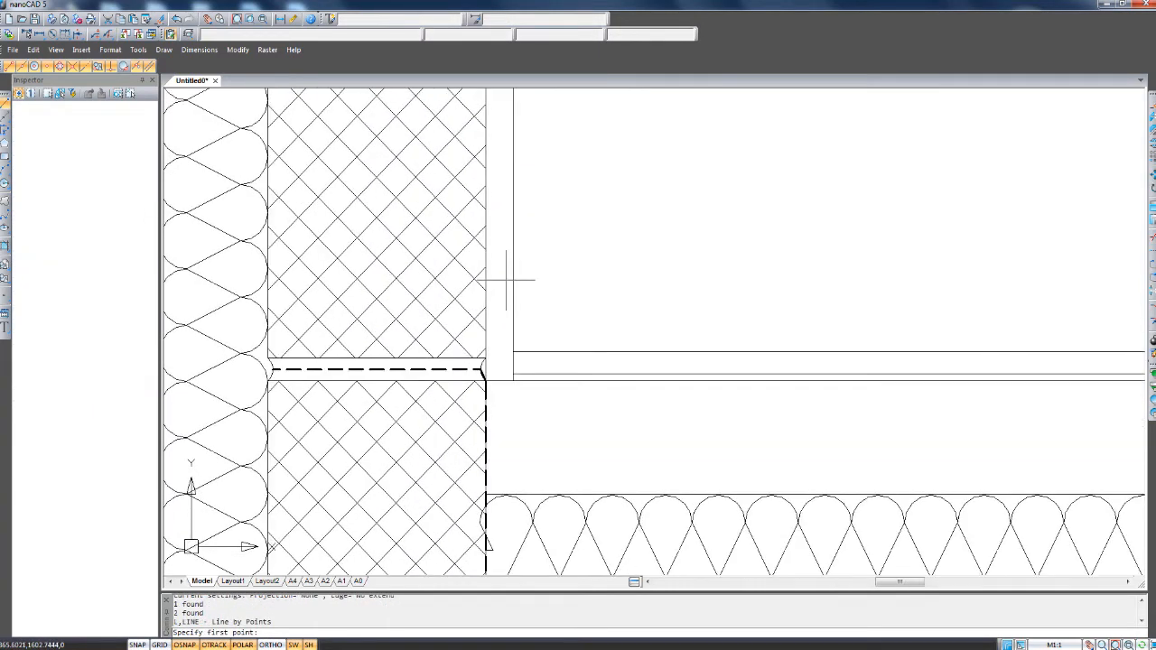
pyautogui.scroll(2, 547, 340)
pyautogui.moveTo(558, 389); pyautogui.dragTo(568, 438, button='middle')
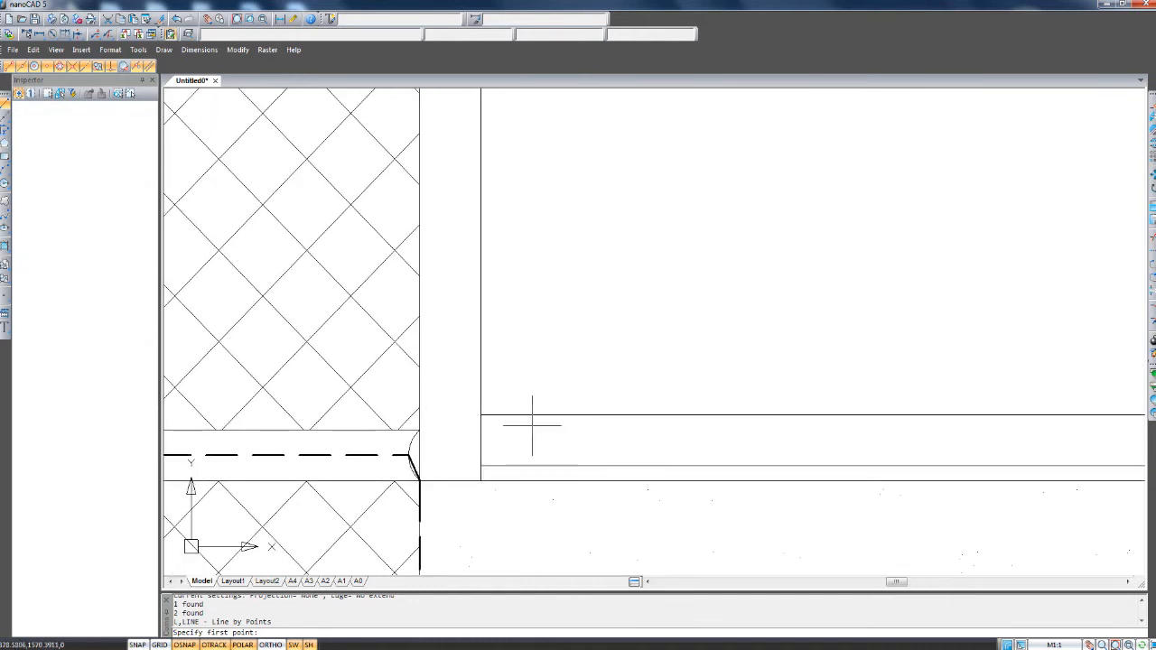
pyautogui.click(481, 415)
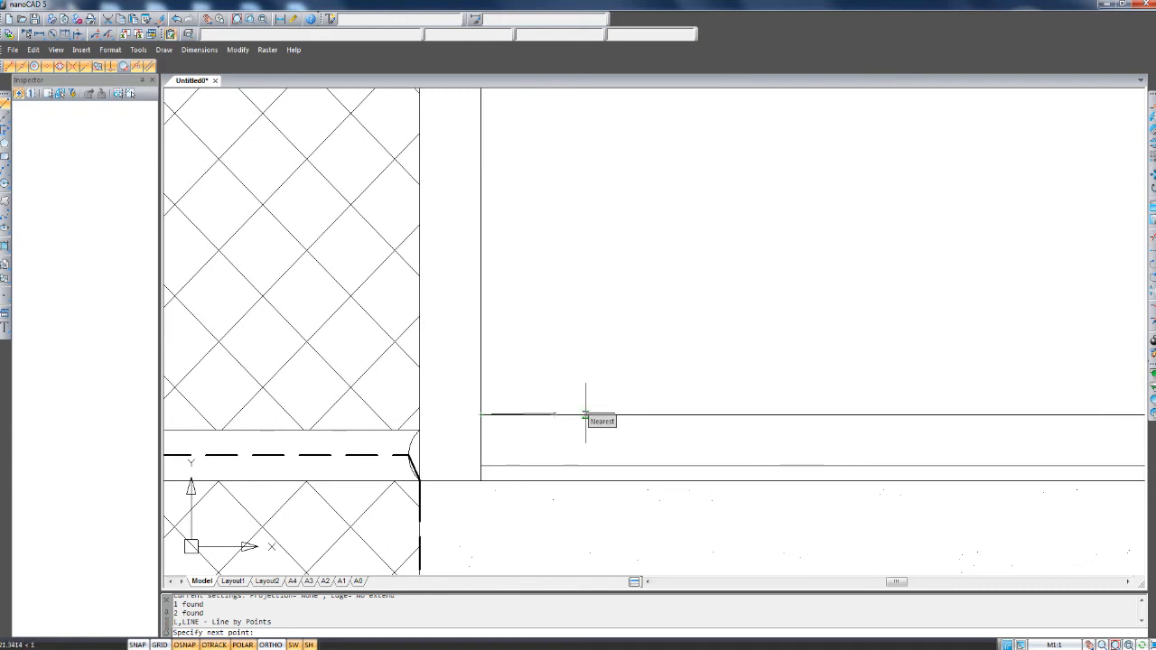
pyautogui.write('15')
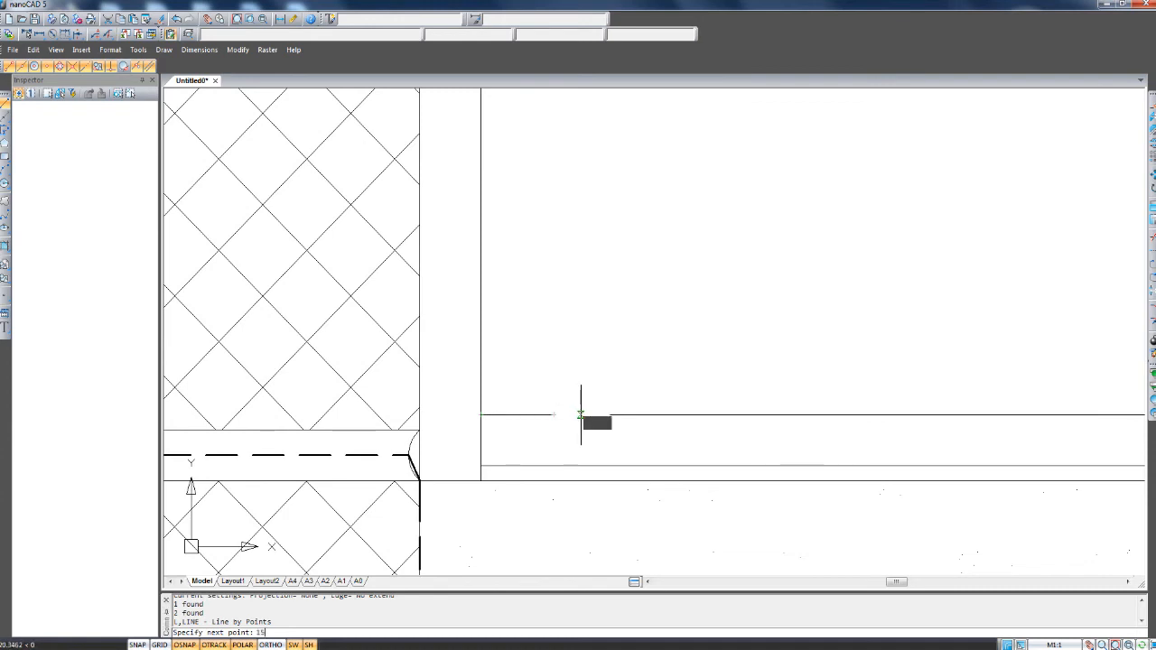
pyautogui.press('Return')
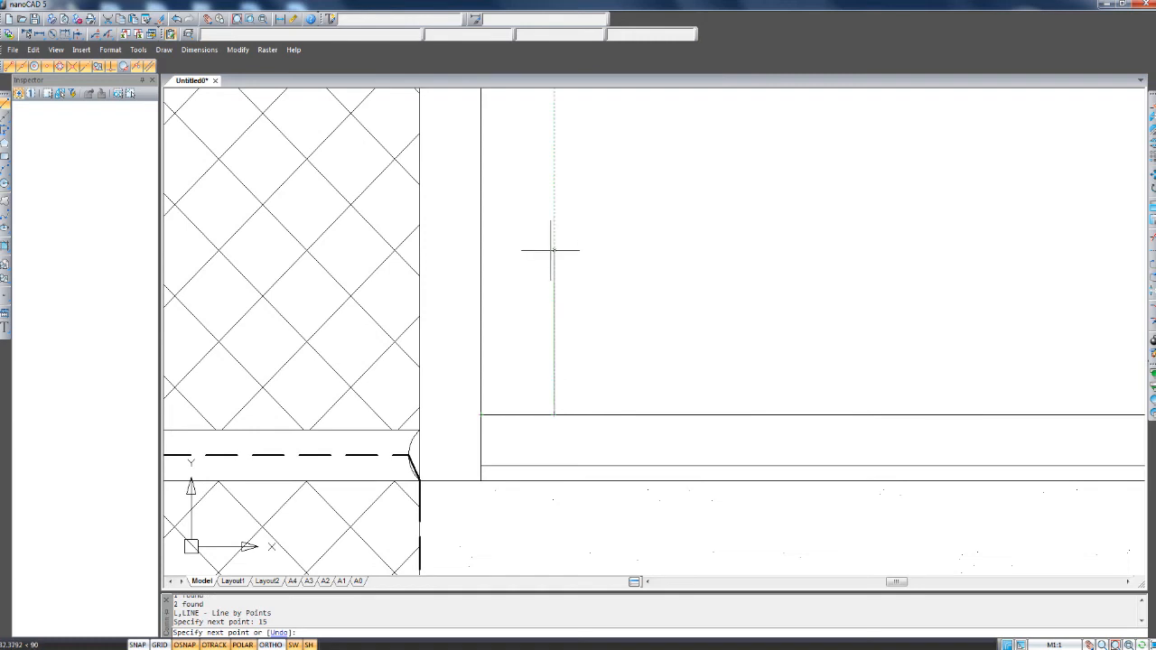
# Continue the line vertically upward to form the skirting's front face, and start a three-point arc.
pyautogui.moveTo(547, 332); pyautogui.dragTo(539, 423, button='middle')
pyautogui.scroll(-2, 537, 416)
pyautogui.scroll(3, 542, 354)
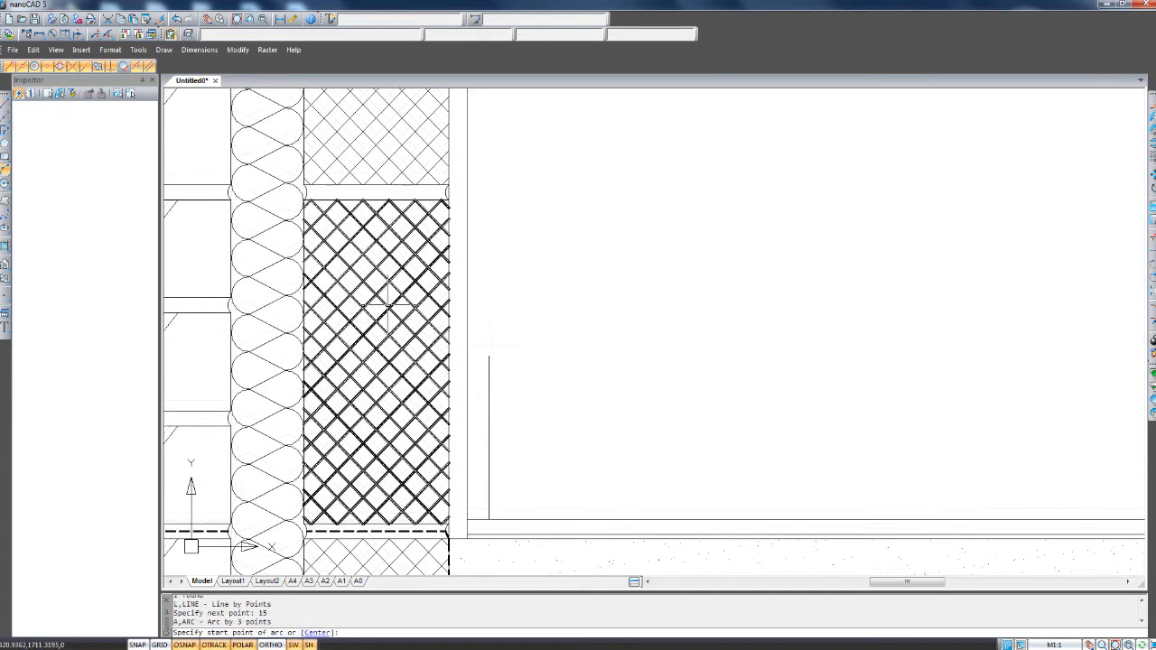
# Draw a three-point arc from the skirting front face's upper end through the plaster face and back to the front face.
pyautogui.scroll(2, 510, 367)
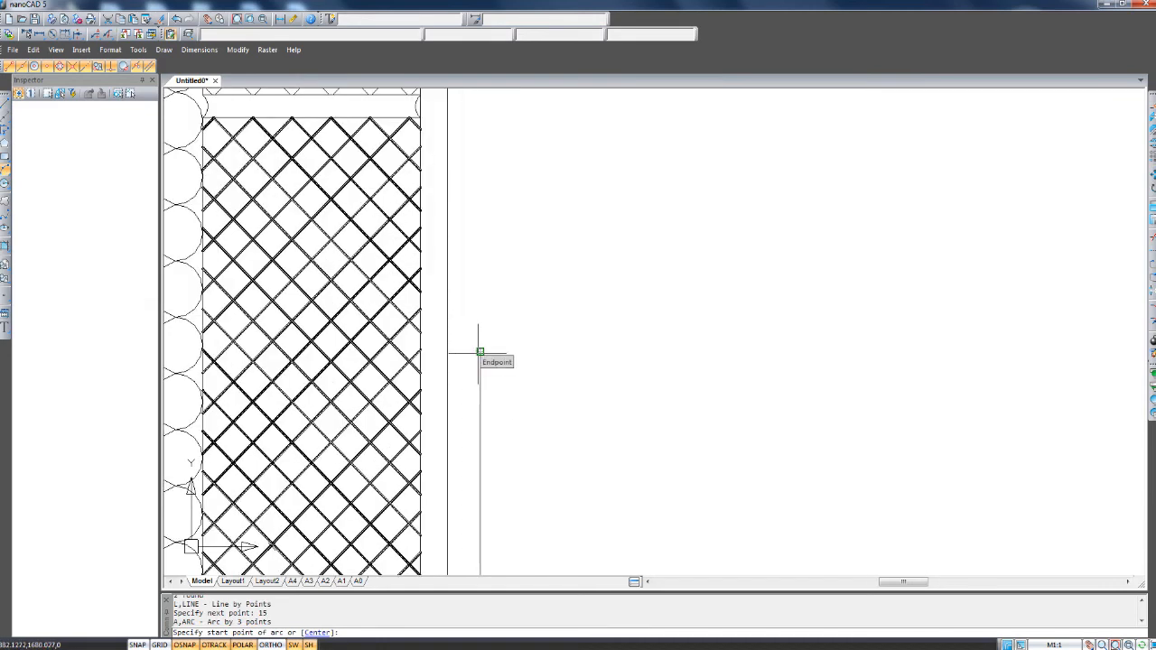
pyautogui.moveTo(478, 353); pyautogui.dragTo(601, 292, button='middle')
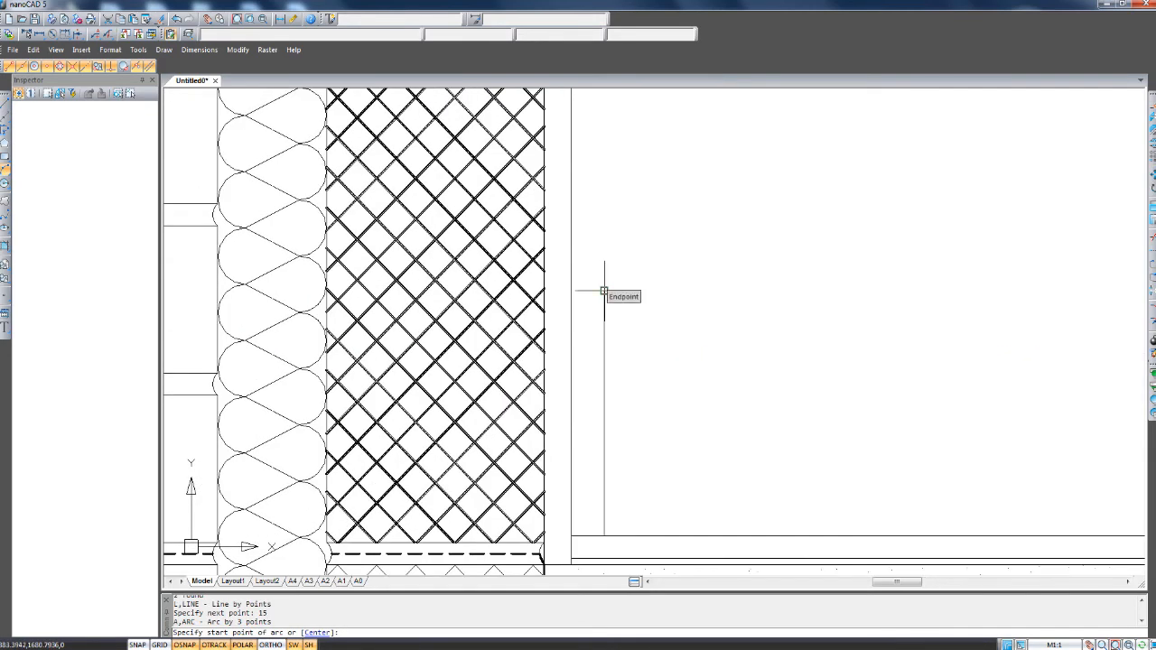
pyautogui.click(604, 291)
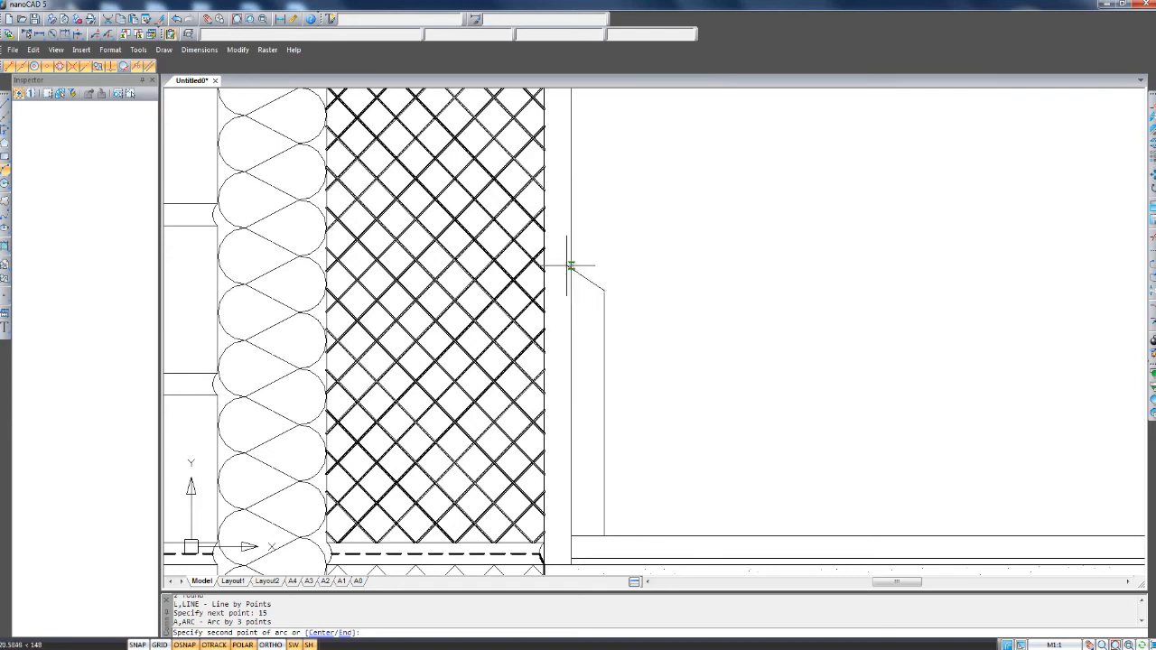
pyautogui.click(570, 262)
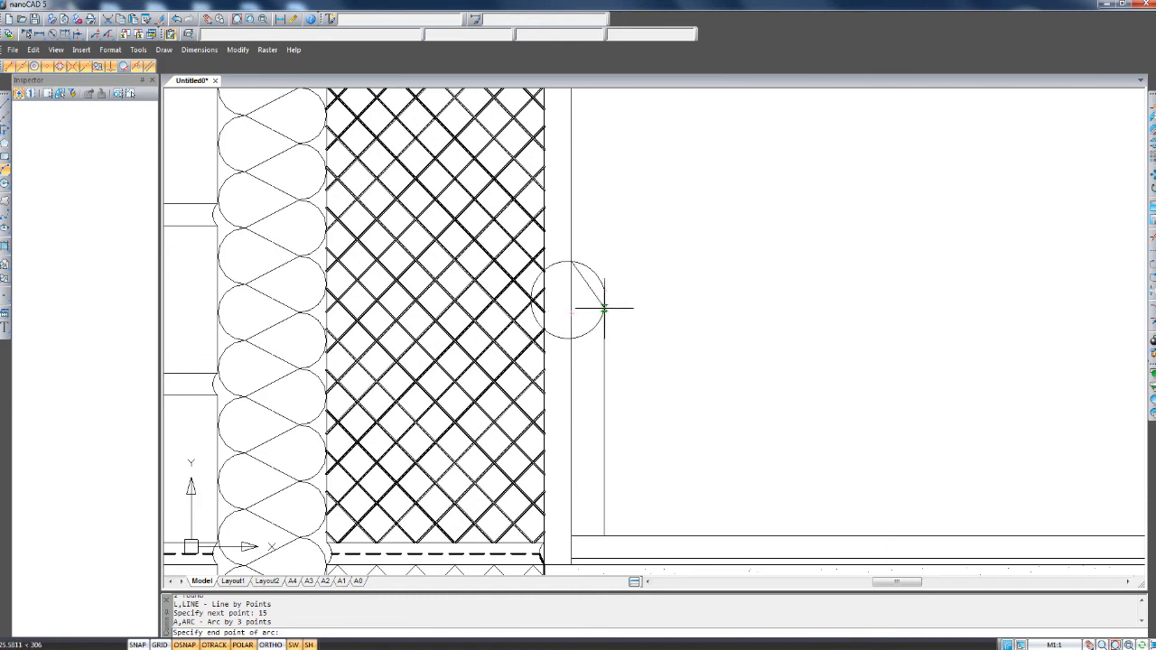
pyautogui.scroll(2, 603, 307)
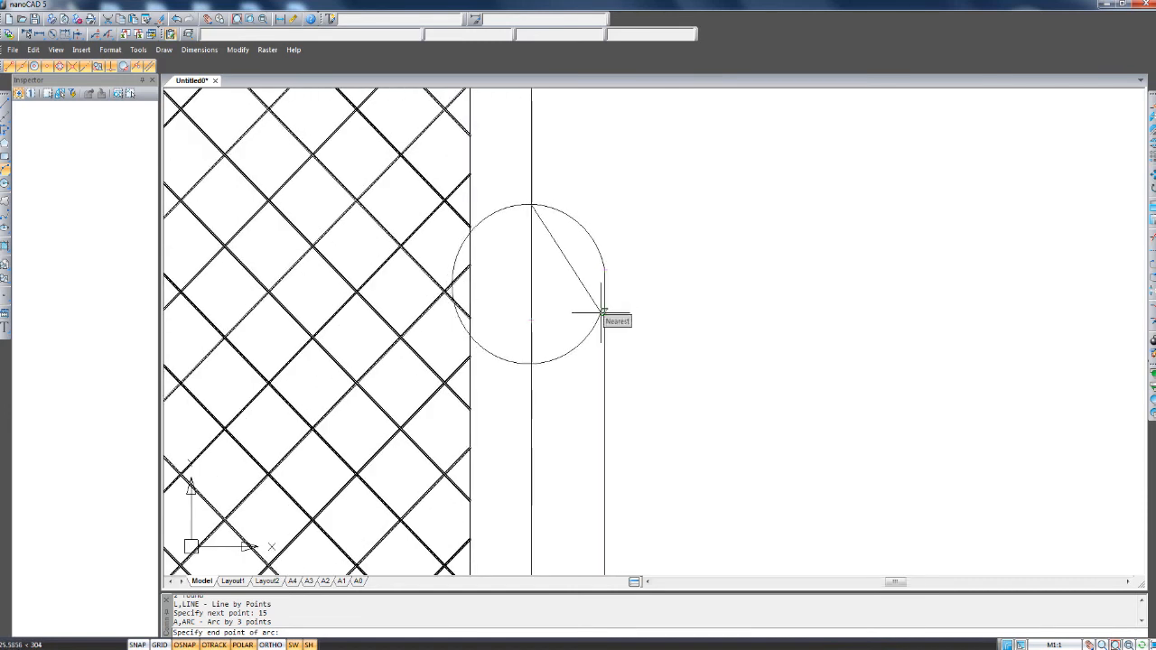
pyautogui.press('Escape')
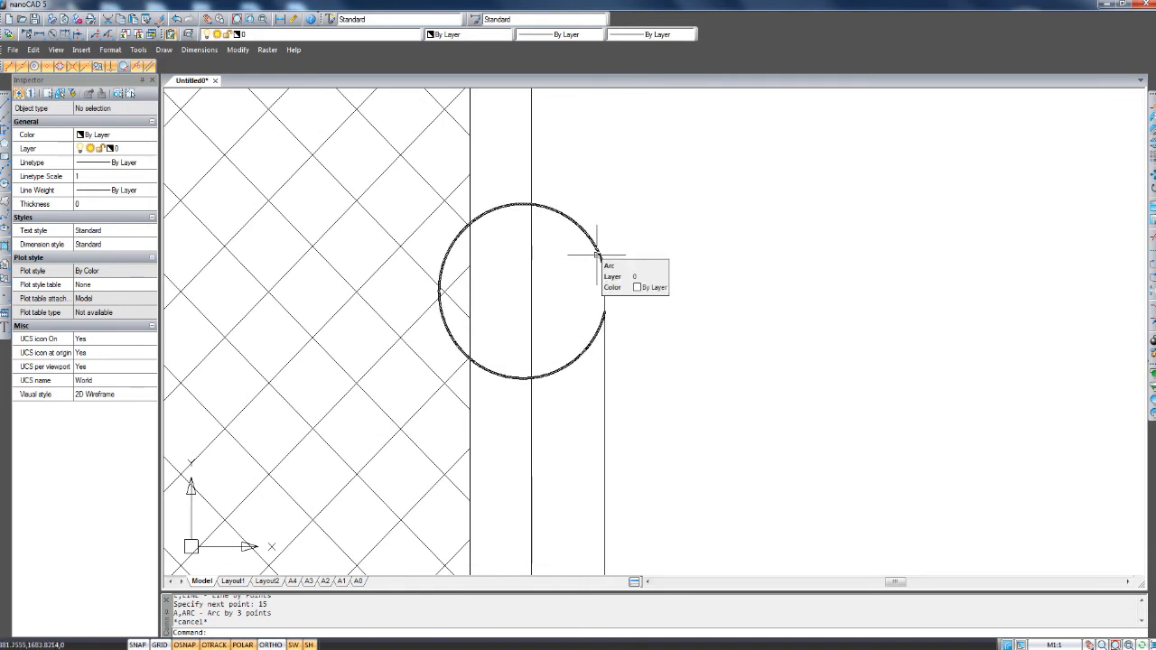
# Trim the arc at the plaster face and delete its leftover lower piece to leave a rounded skirting top.
pyautogui.click(531, 286)
pyautogui.click(565, 249)
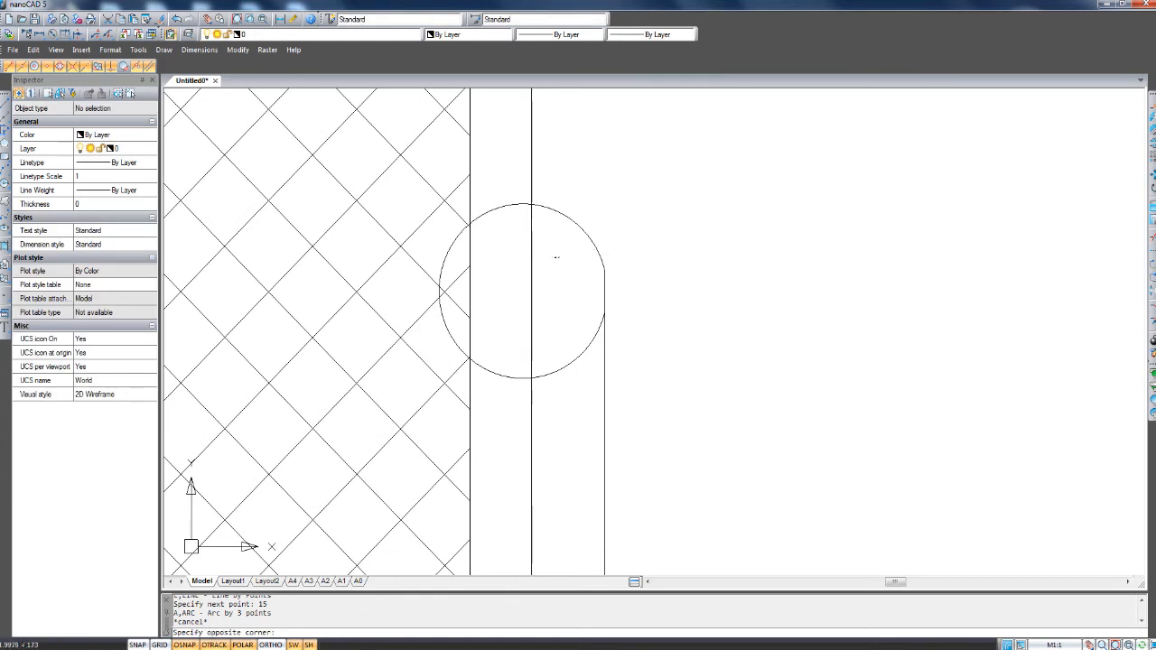
pyautogui.click(528, 256)
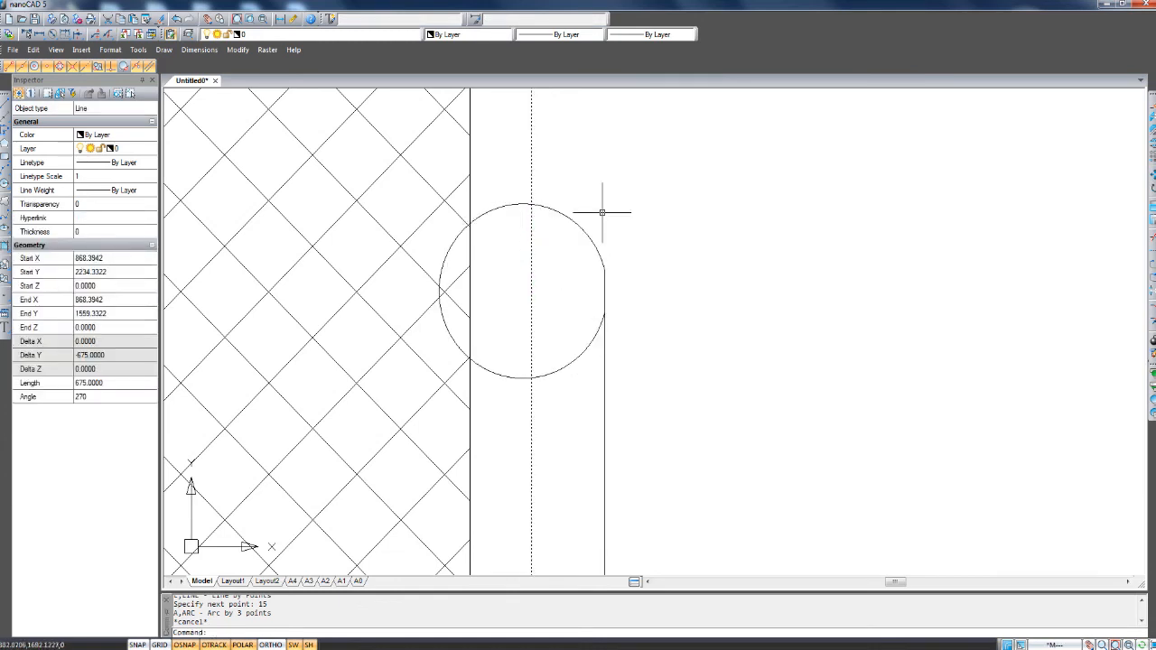
pyautogui.write('tr')
pyautogui.press('Return')
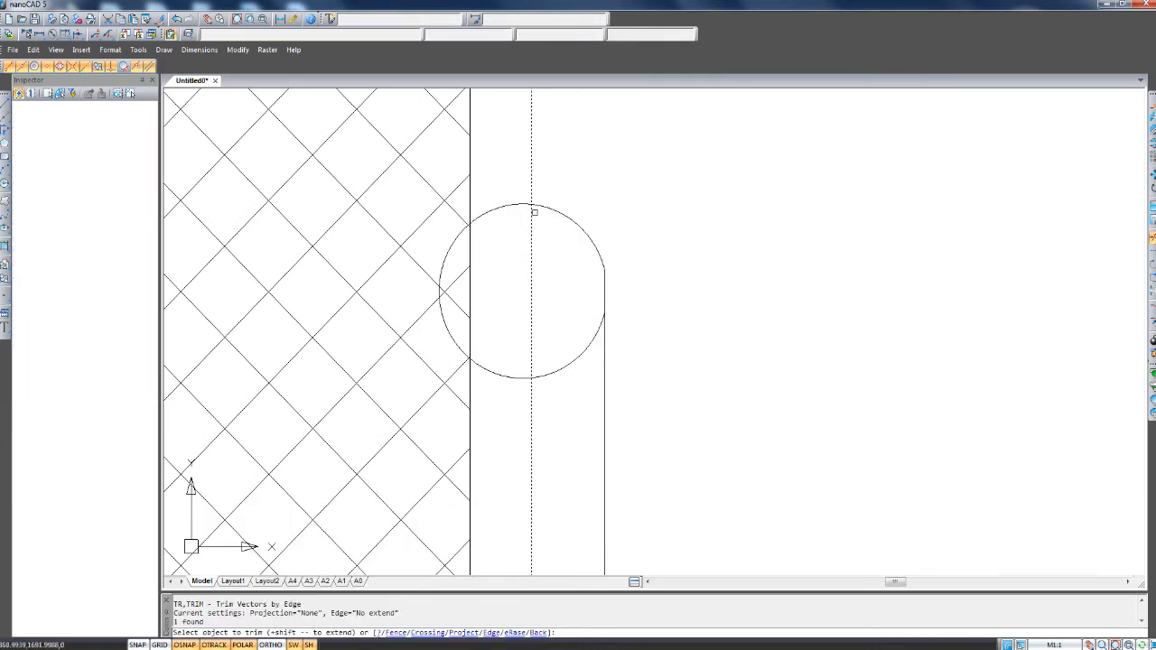
pyautogui.click(491, 217)
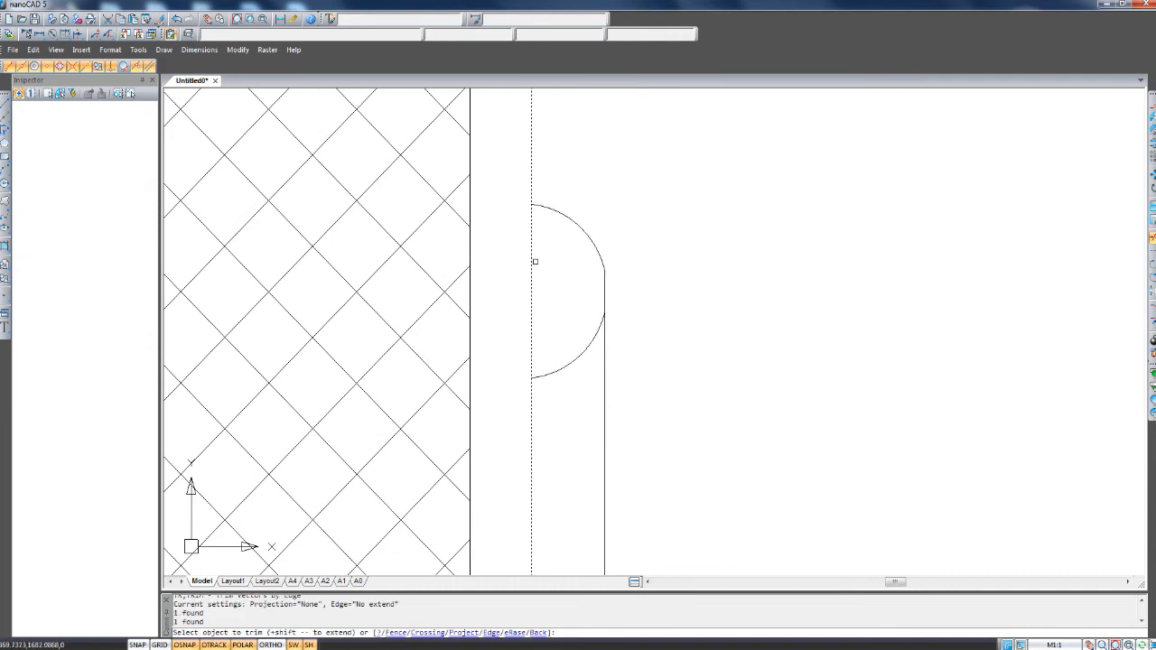
pyautogui.press('Escape')
pyautogui.click(578, 361)
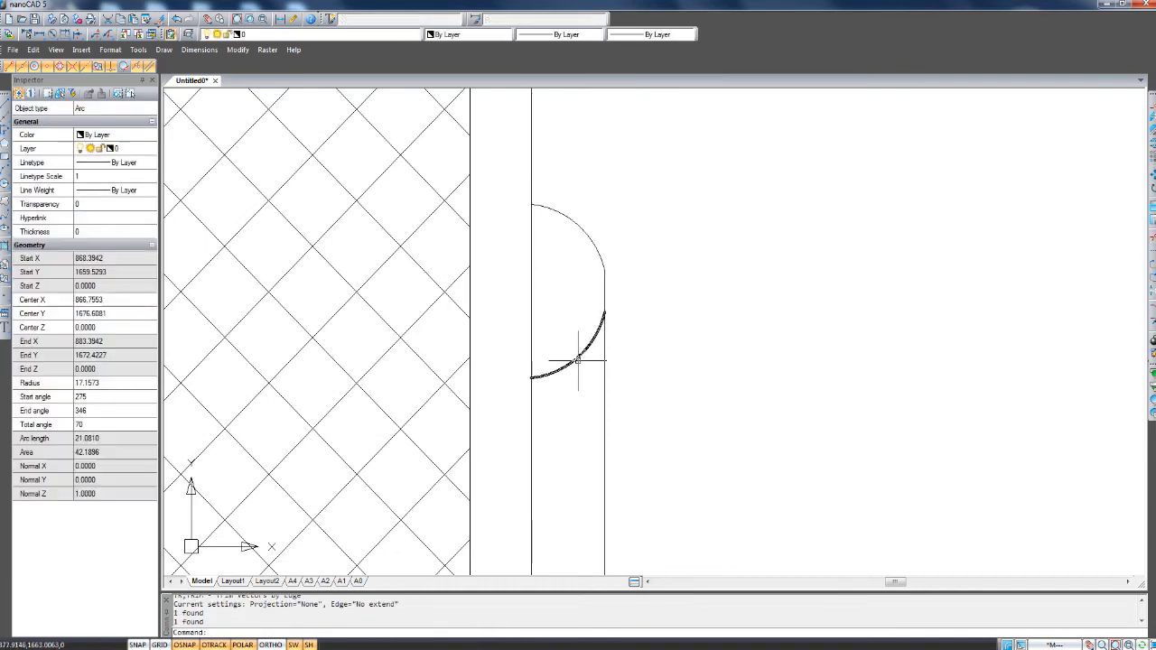
pyautogui.press('Delete')
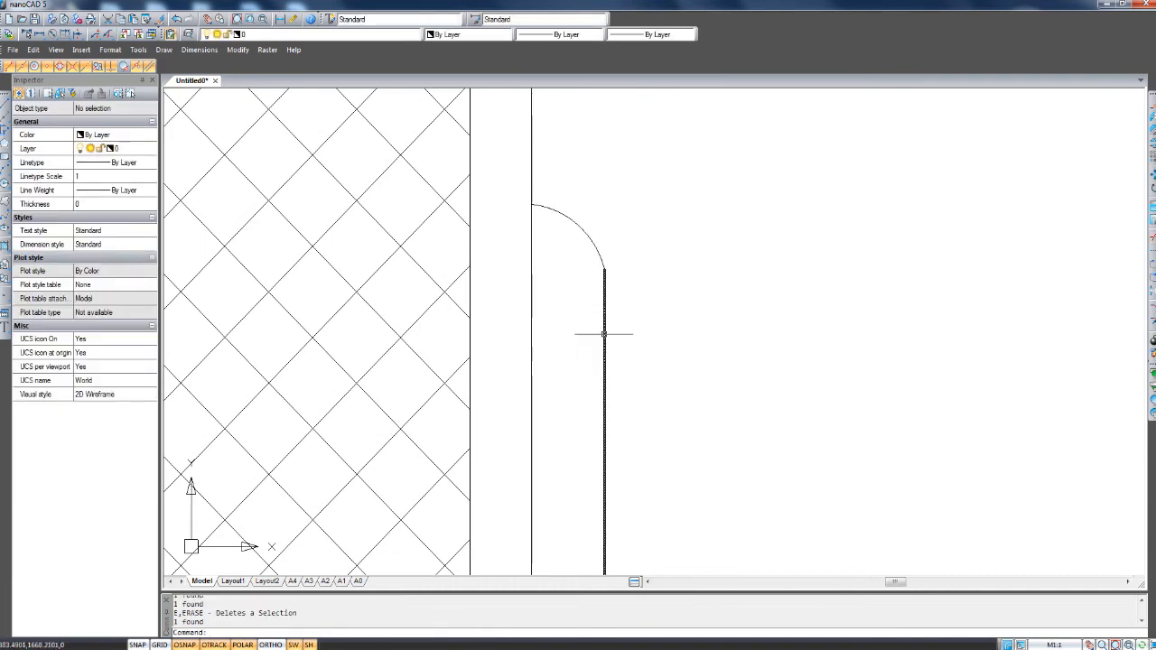
# Hatch the inside of the skirting with the ANSI31 pattern at angle 0 and scale 1.
pyautogui.scroll(-3, 672, 389)
pyautogui.write('hat')
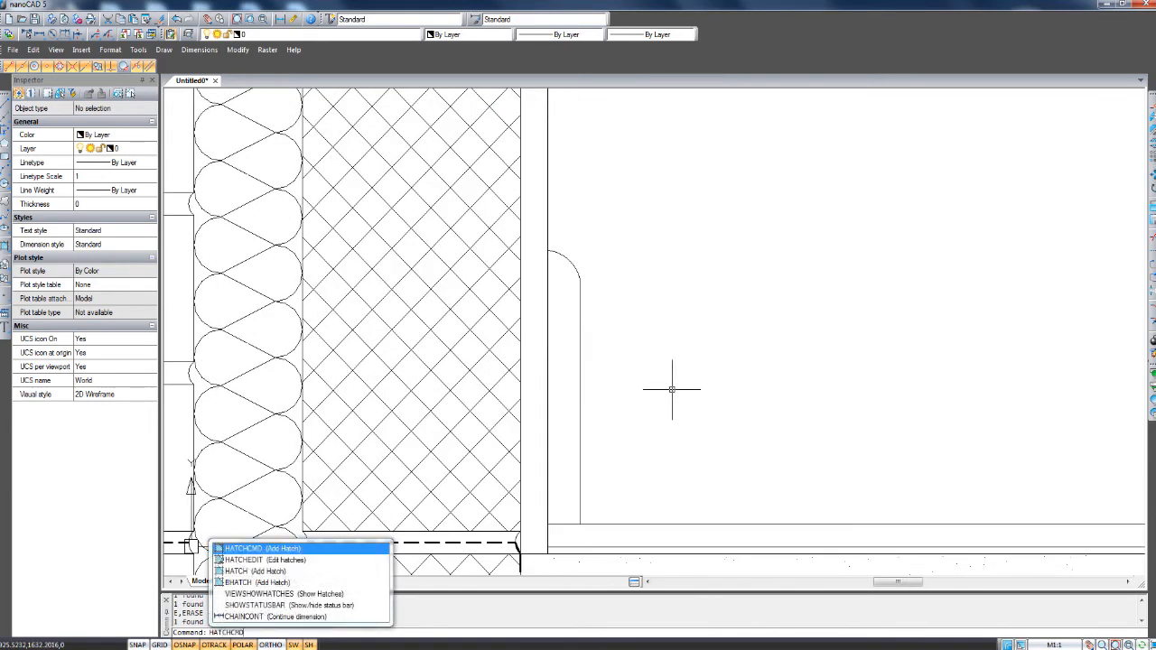
pyautogui.press('Return')
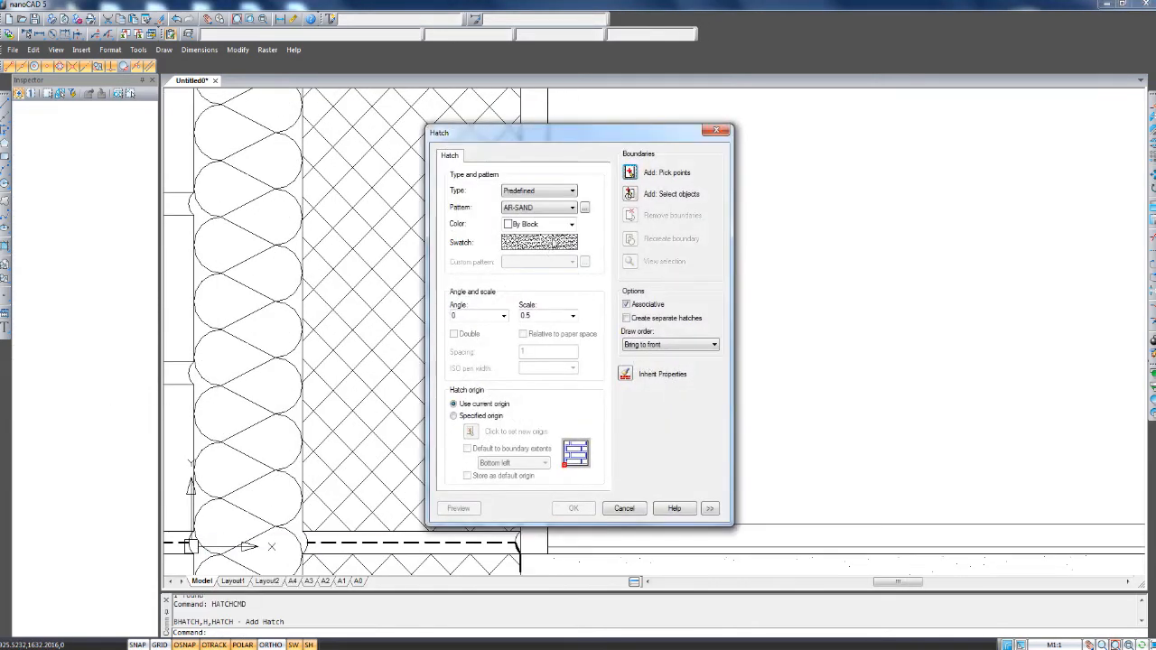
pyautogui.click(538, 247)
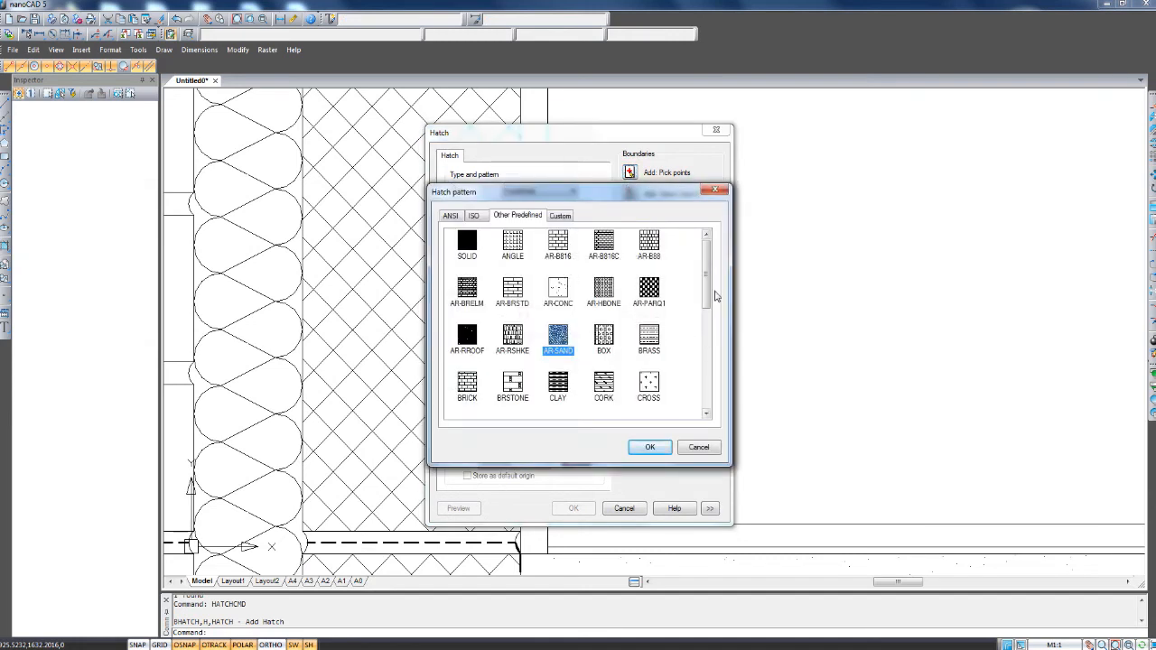
pyautogui.click(451, 215)
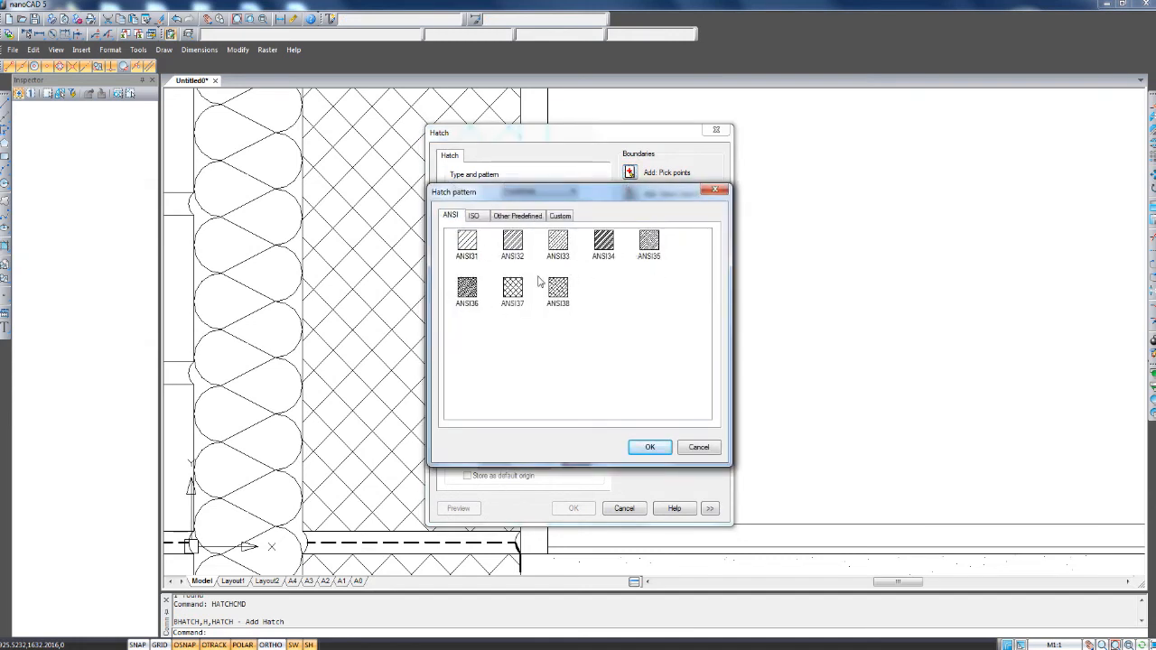
pyautogui.click(468, 246)
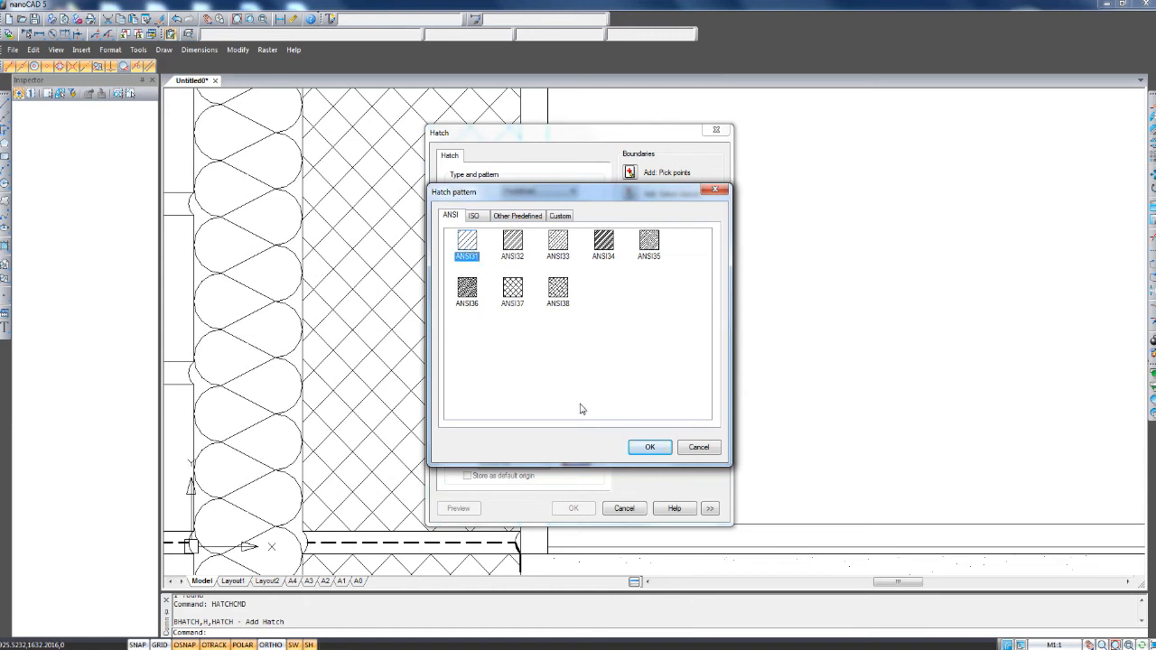
pyautogui.click(649, 447)
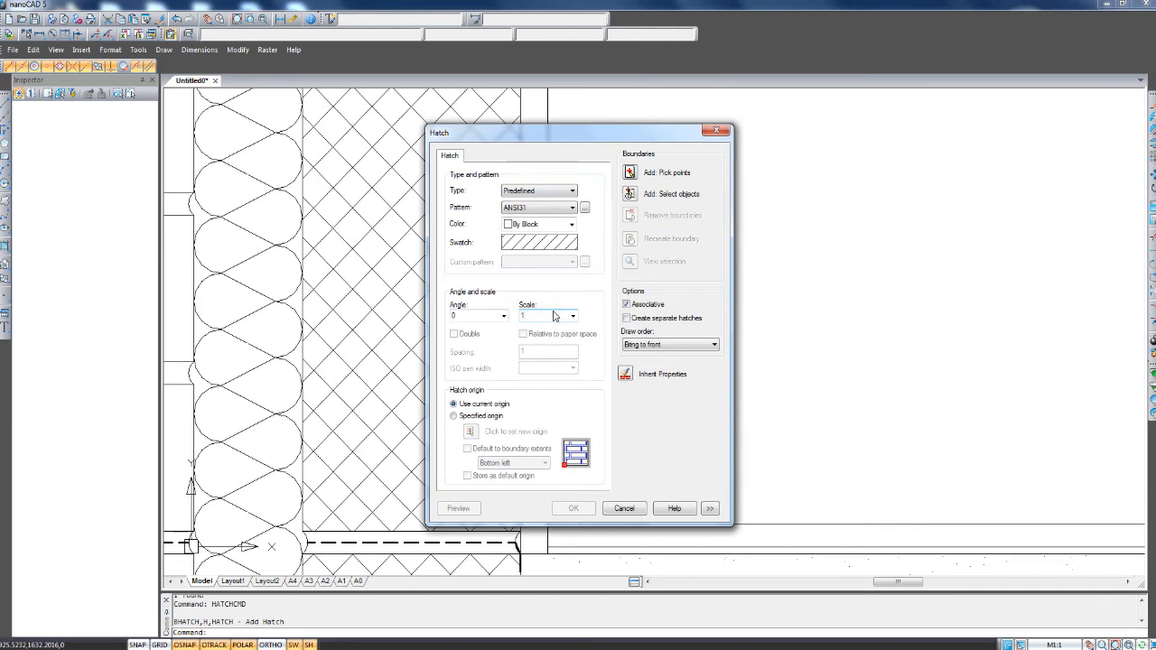
pyautogui.click(636, 174)
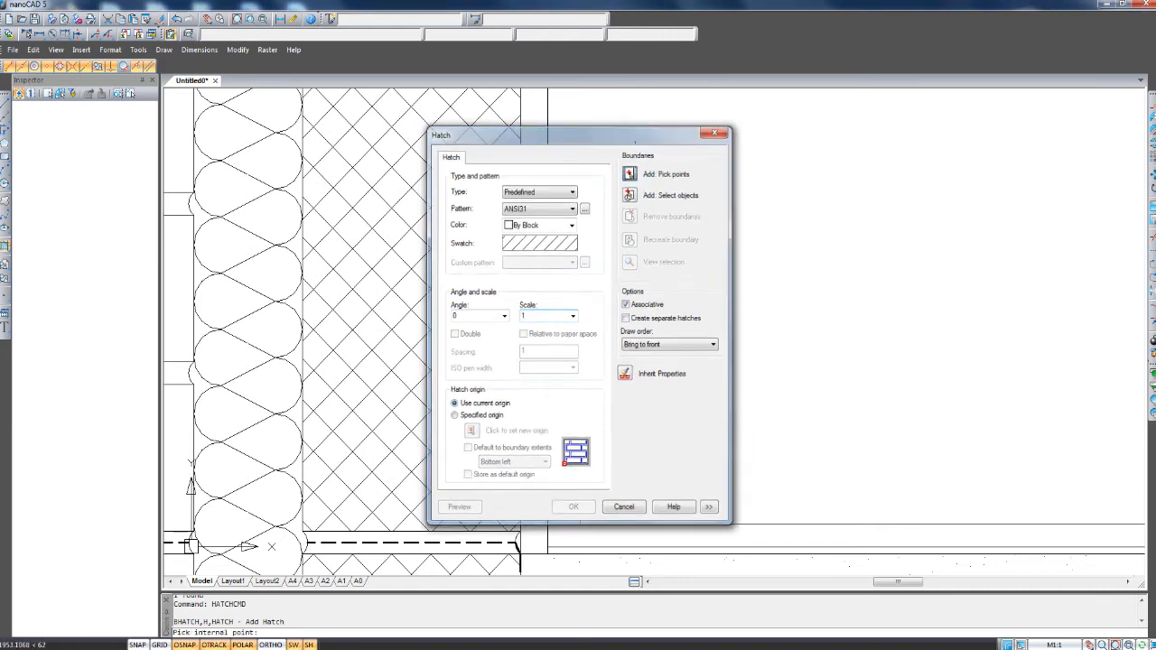
pyautogui.click(569, 347)
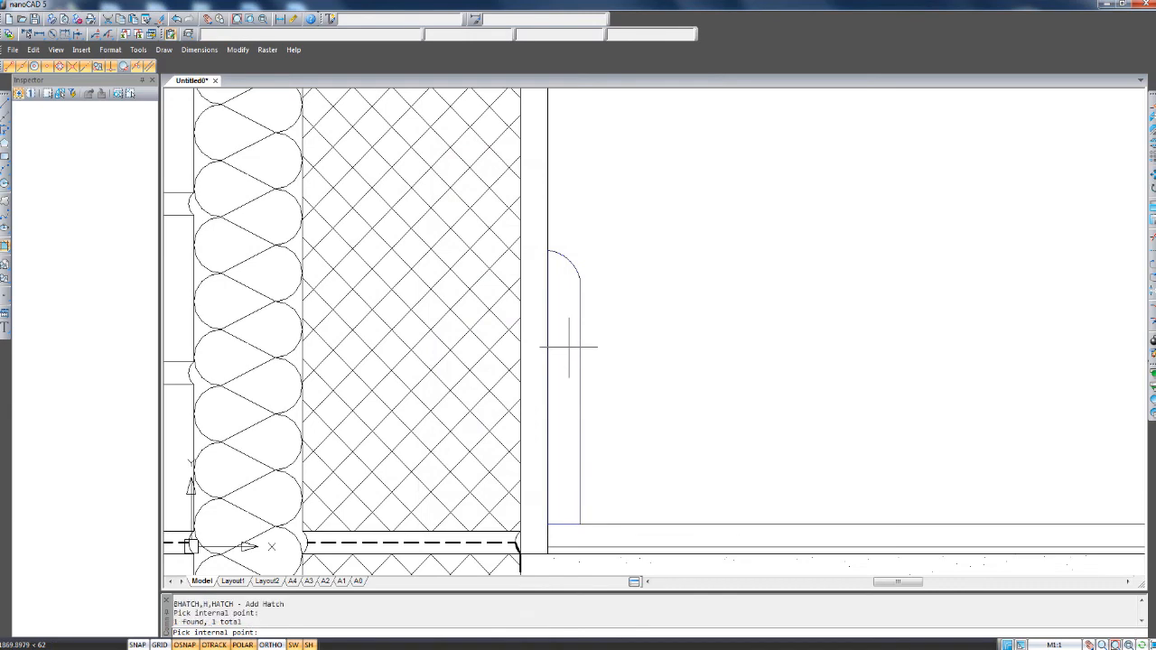
pyautogui.press('Return')
pyautogui.click(571, 509)
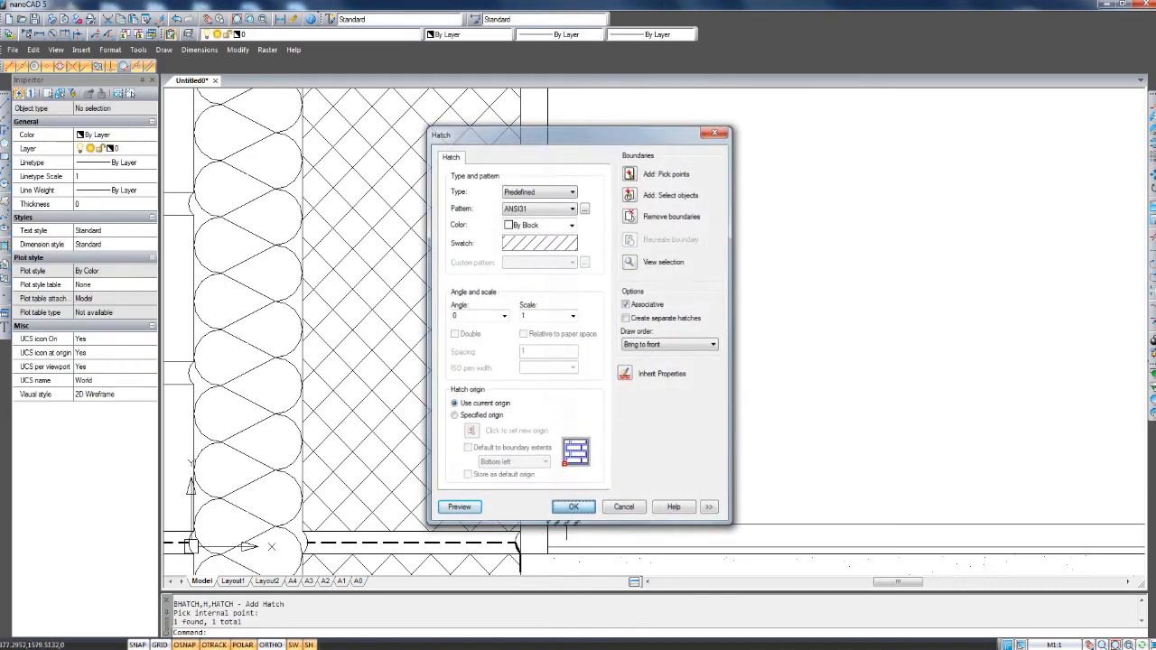
# On the long horizontal line above the wall, draw a vertical line about 38 units up and a diagonal about 45 units back down to it.
pyautogui.scroll(-2, 745, 397)
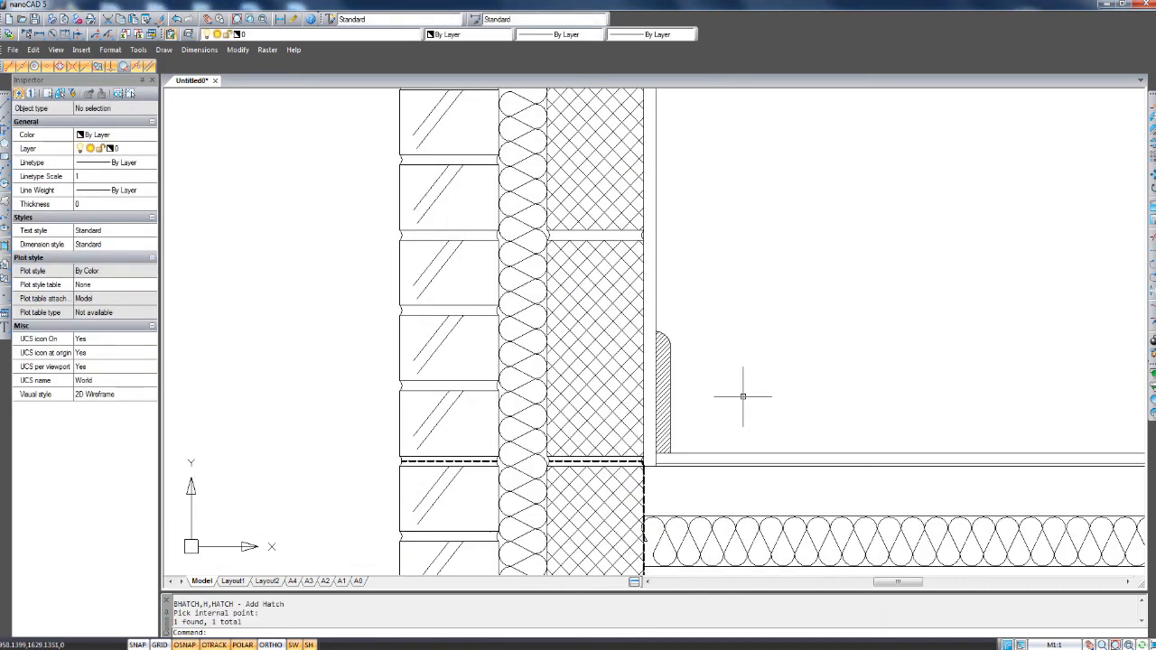
pyautogui.moveTo(881, 429)
pyautogui.mouseDown(button='middle')
pyautogui.moveTo(679, 400)
pyautogui.moveTo(593, 372)
pyautogui.mouseUp(button='middle')
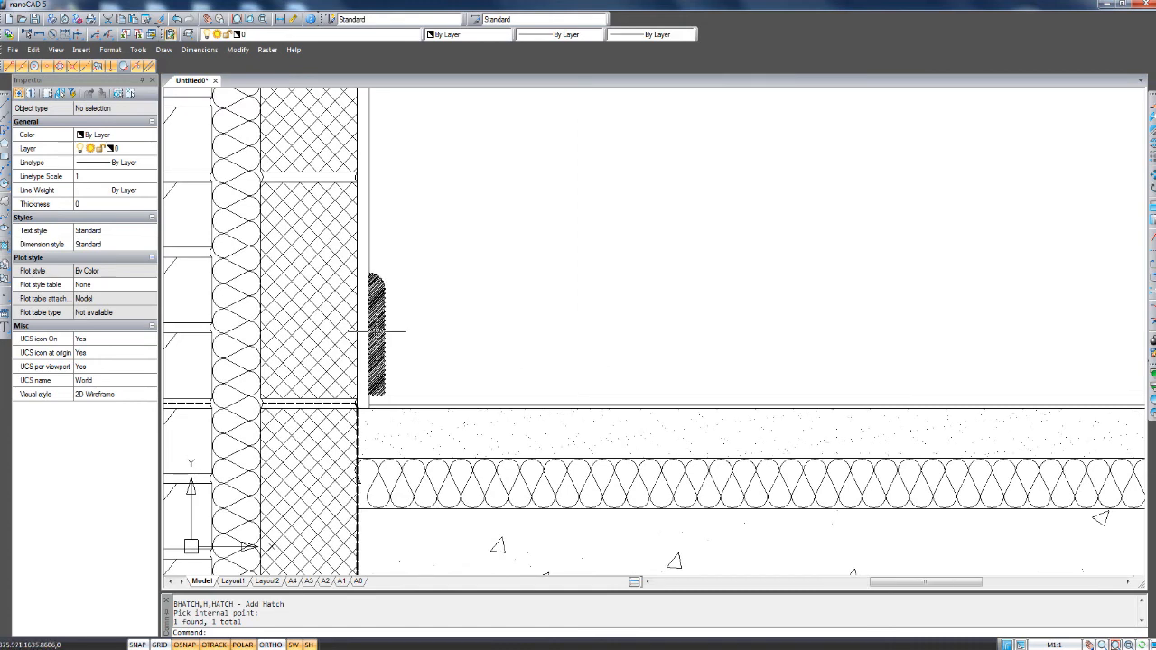
pyautogui.scroll(-3, 379, 331)
pyautogui.moveTo(595, 310); pyautogui.dragTo(652, 298, button='middle')
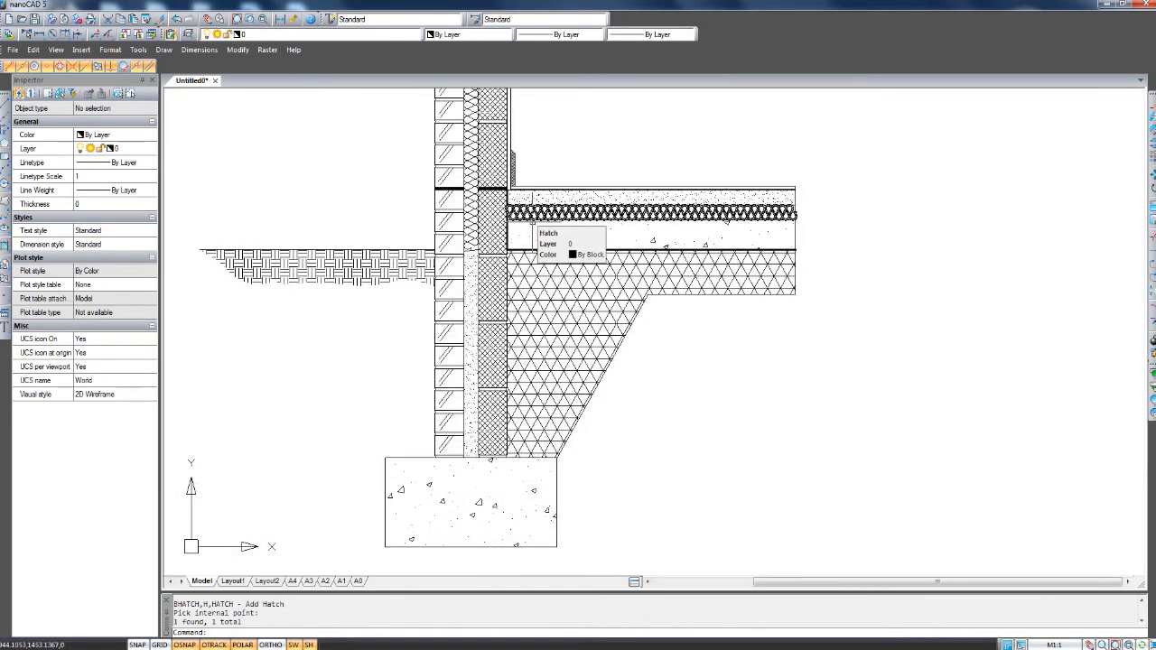
pyautogui.moveTo(532, 232); pyautogui.dragTo(531, 275, button='middle')
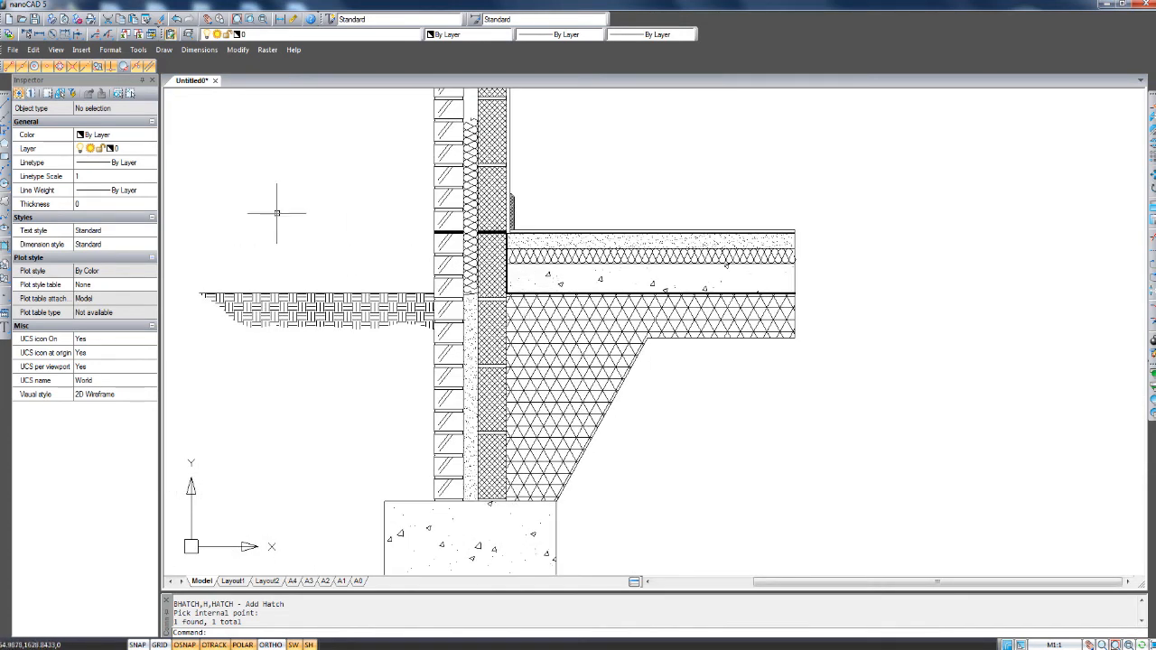
pyautogui.scroll(1, 351, 211)
pyautogui.scroll(3, 337, 232)
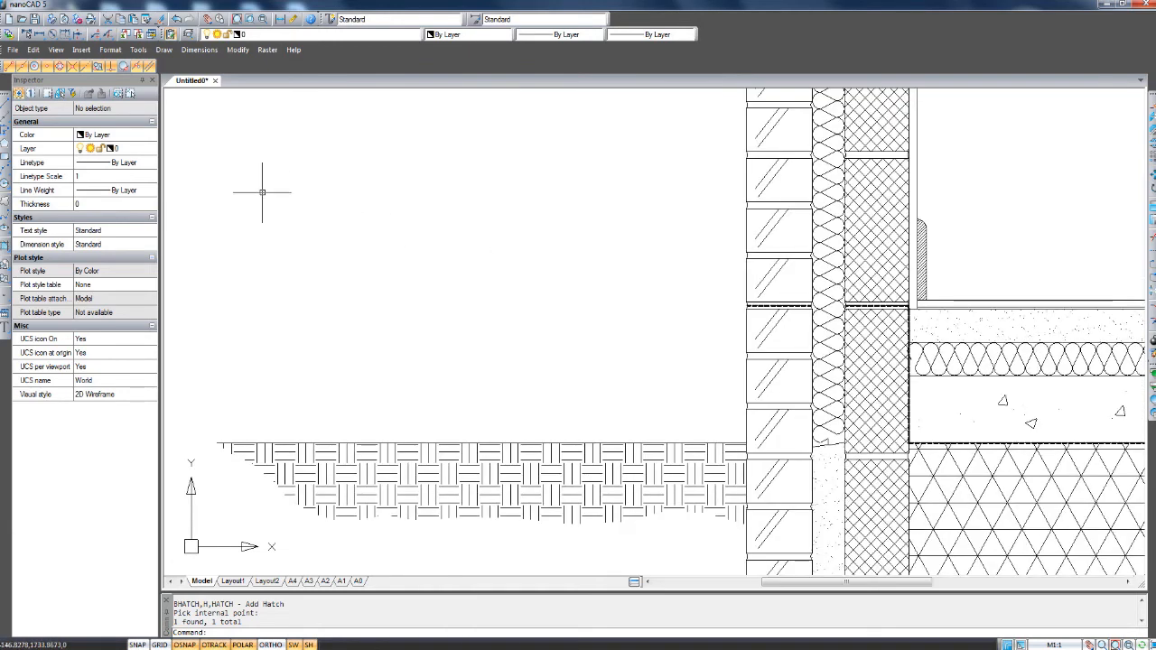
pyautogui.click(6, 104)
pyautogui.scroll(-2, 497, 300)
pyautogui.moveTo(529, 278); pyautogui.dragTo(527, 382, button='middle')
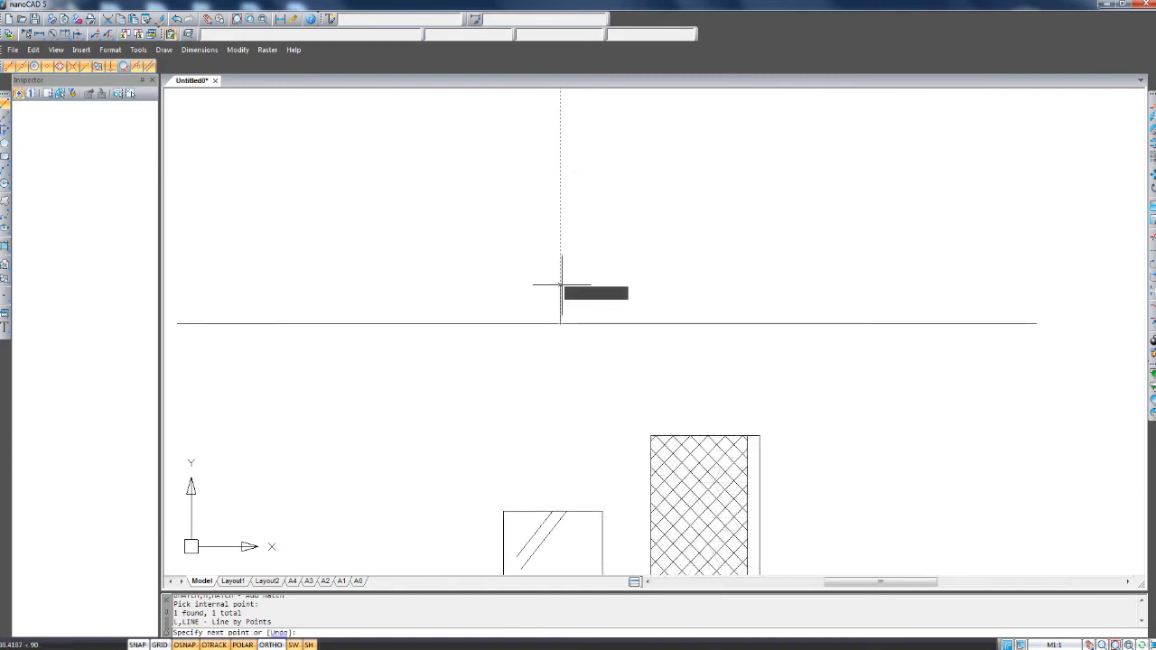
pyautogui.click(560, 285)
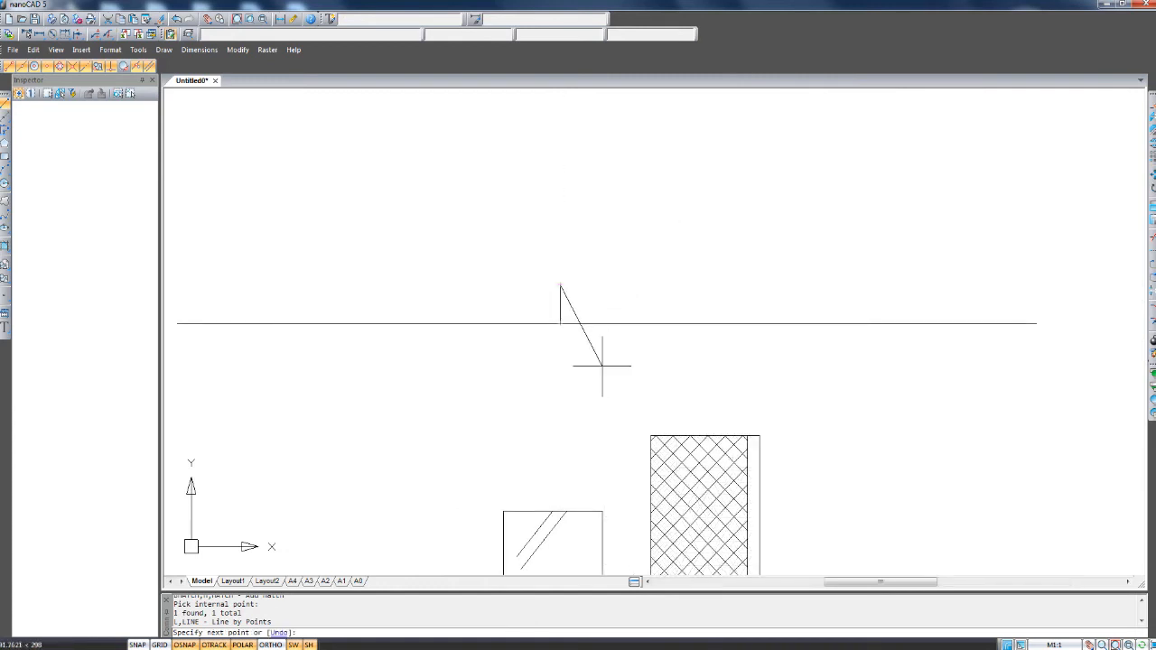
pyautogui.click(583, 323)
pyautogui.press('Escape')
# Mirror the diagonal line below the long horizontal line, using that line as the mirror axis and keeping the original.
pyautogui.scroll(4, 587, 329)
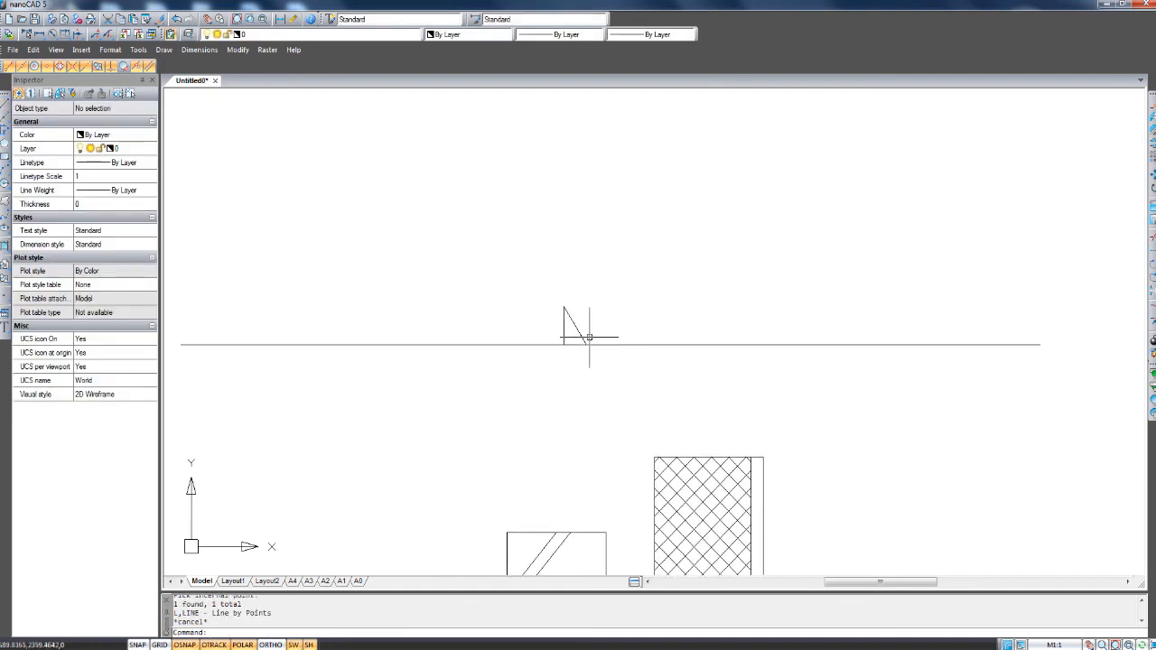
pyautogui.moveTo(590, 317); pyautogui.dragTo(549, 338)
pyautogui.write('m')
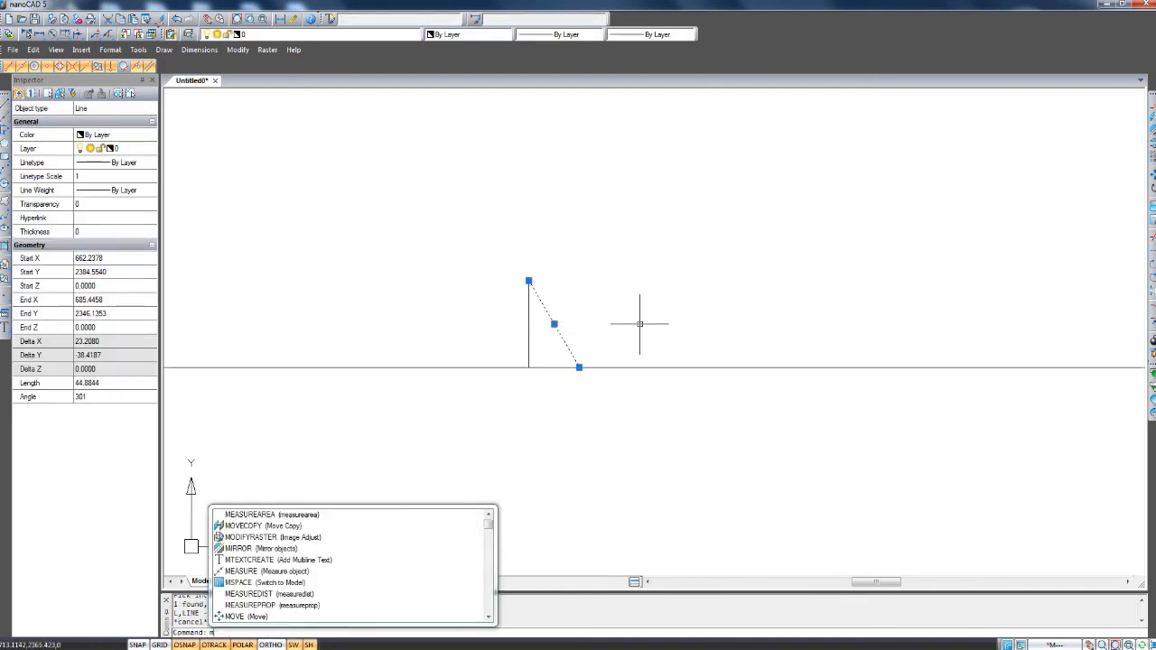
pyautogui.write('i')
pyautogui.press('Return')
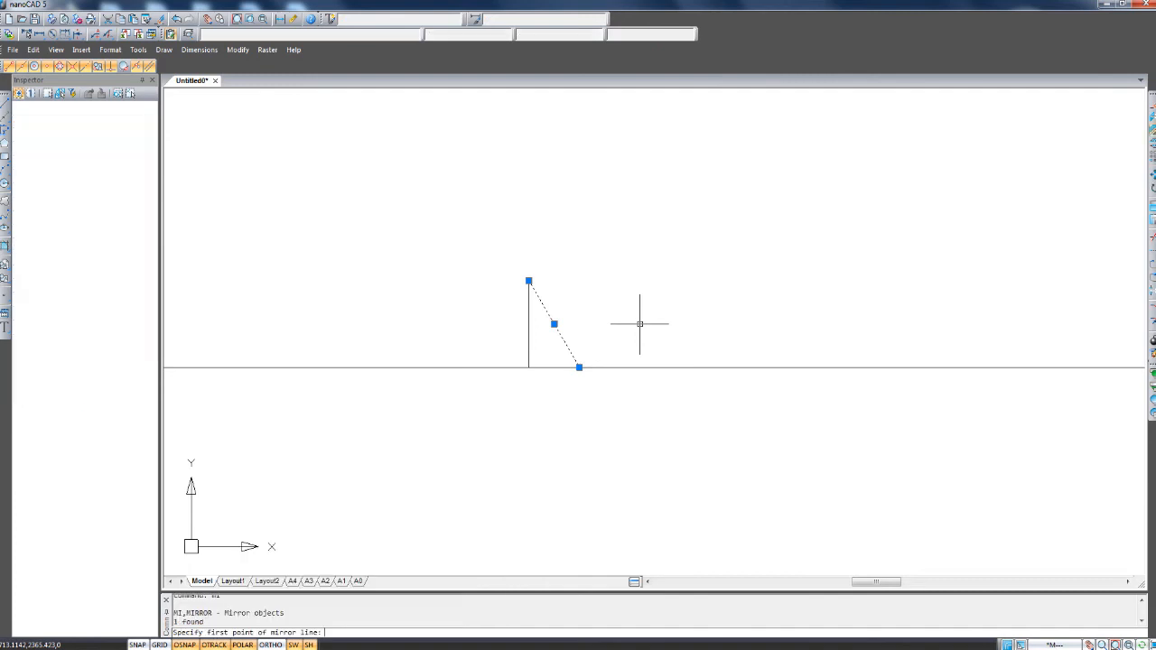
pyautogui.click(731, 368)
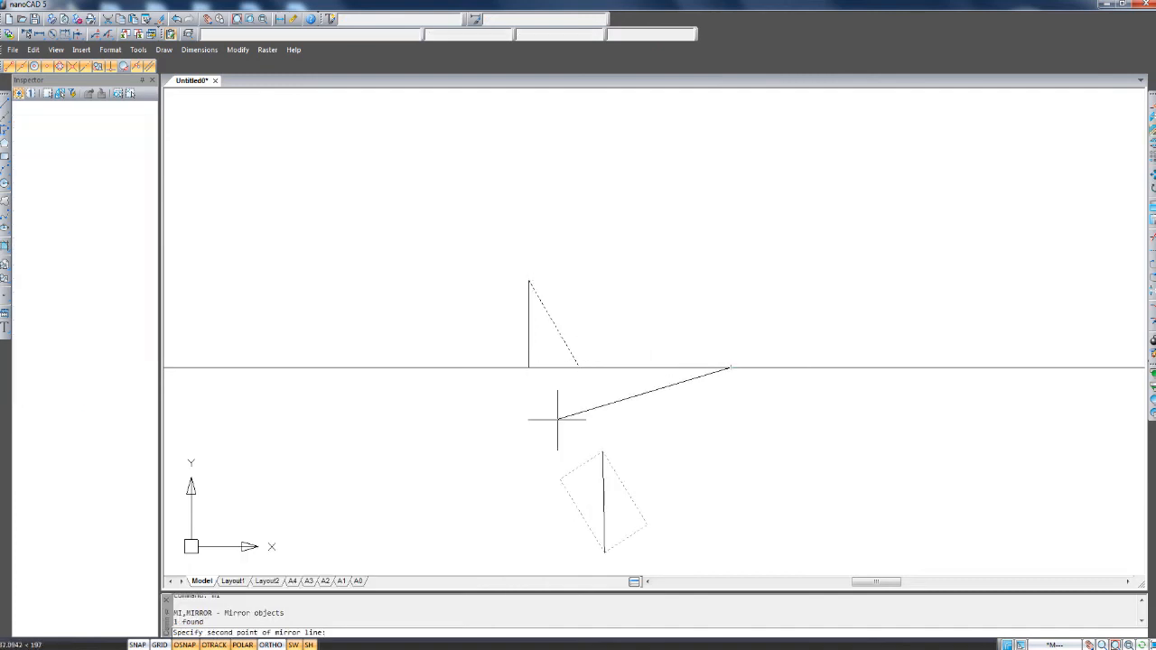
pyautogui.click(427, 368)
pyautogui.press('Return')
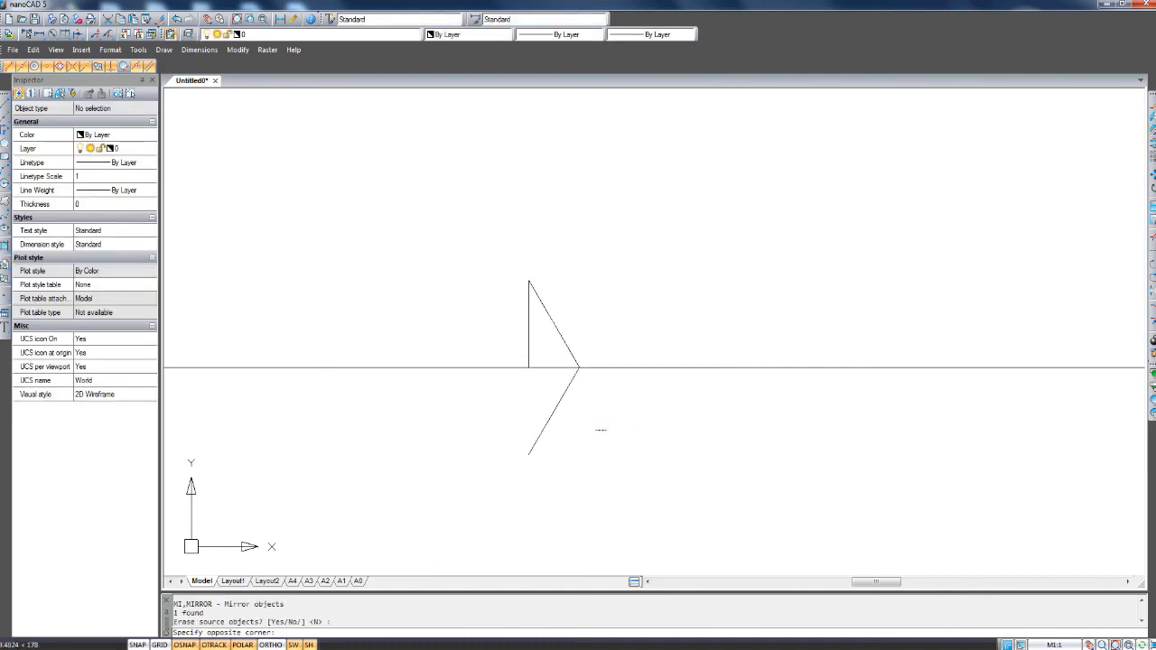
# Mirror the lower diagonal line about a vertical axis through its upper end on the horizontal line, keeping the original.
pyautogui.click(546, 424)
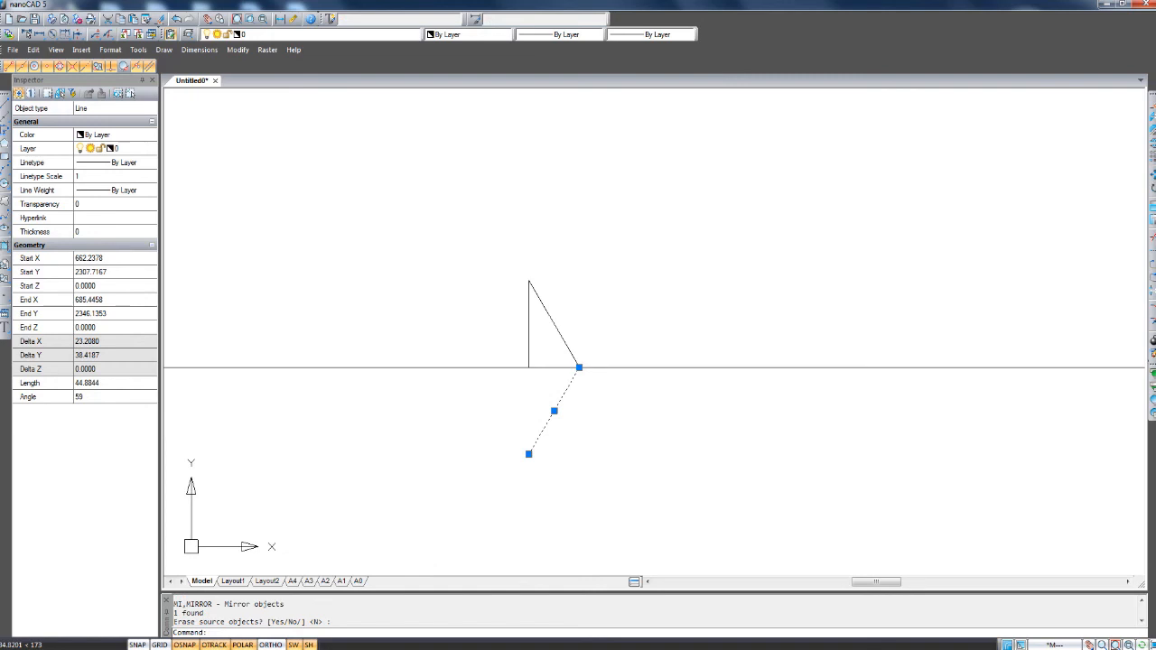
pyautogui.write('mi')
pyautogui.press('Return')
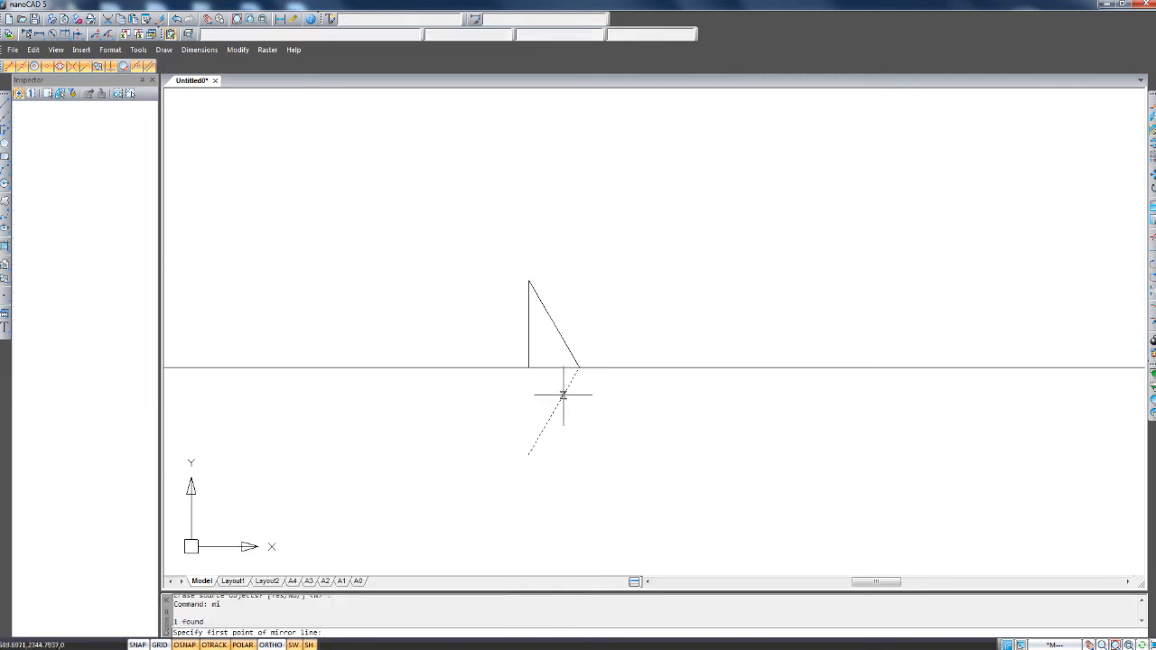
pyautogui.click(579, 367)
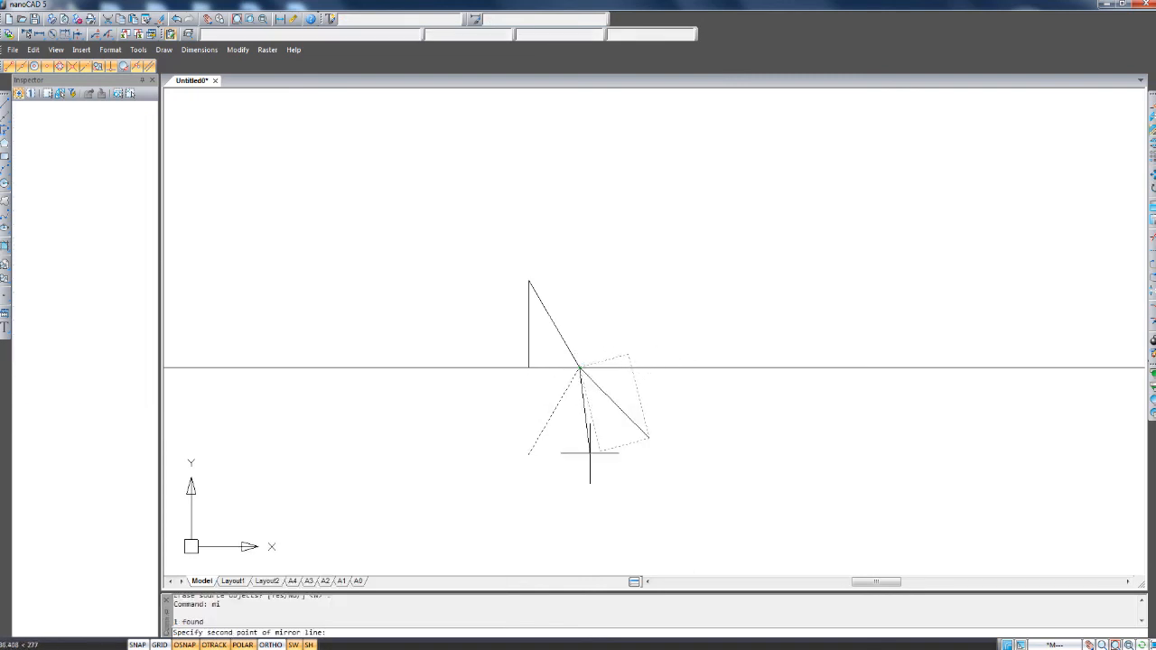
pyautogui.click(581, 464)
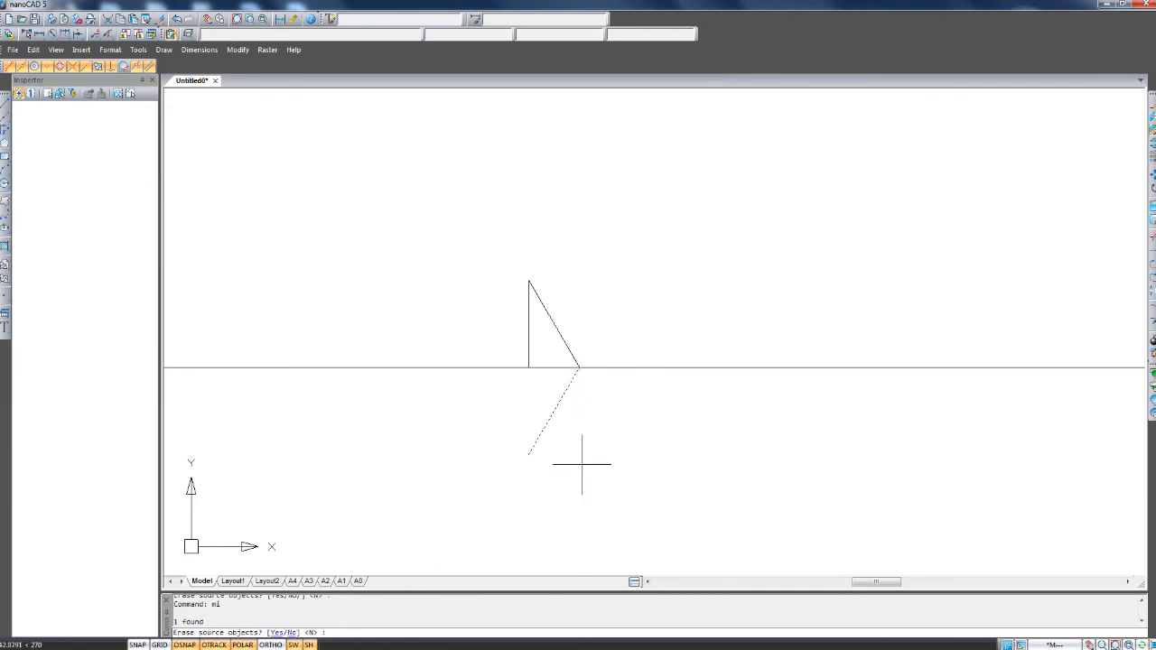
pyautogui.press('Return')
# Erase the original lower diagonal line so that one continuous diagonal crosses the horizontal line.
pyautogui.click(578, 462)
pyautogui.click(500, 432)
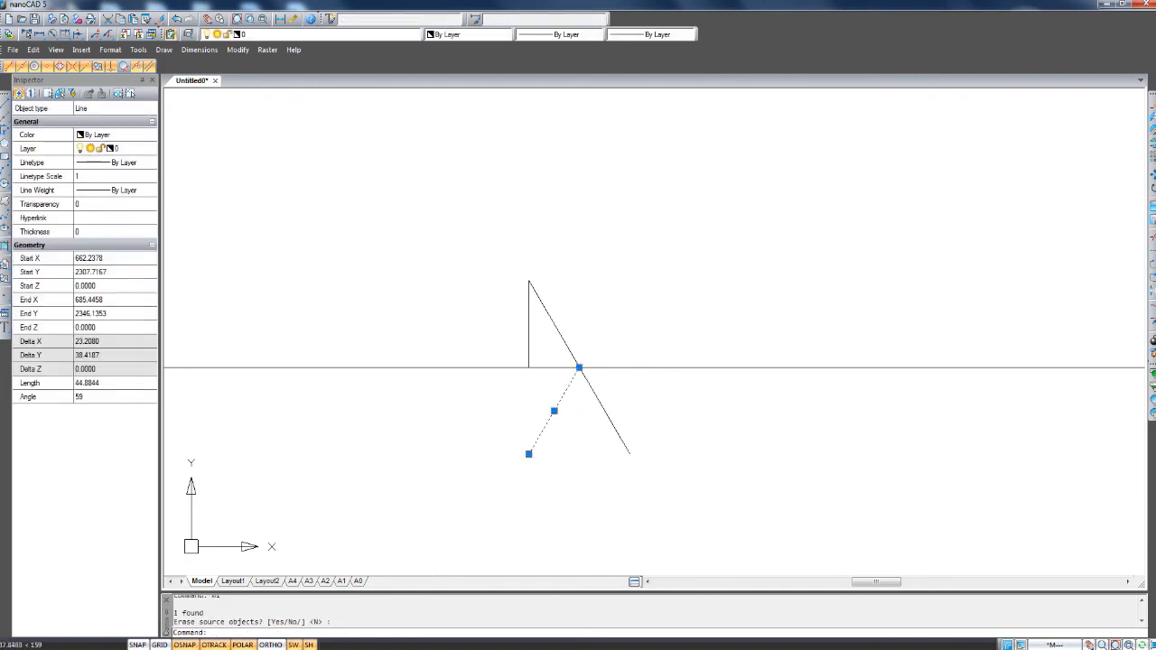
pyautogui.write('e')
pyautogui.press('Return')
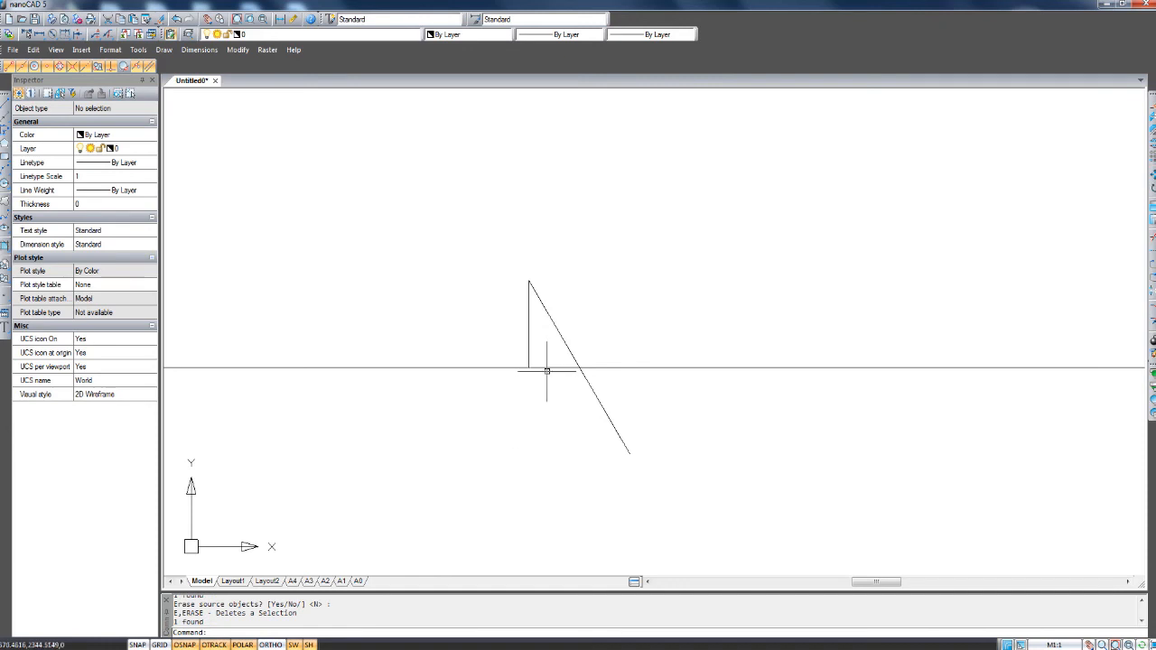
# Mirror the short vertical line about a vertical axis through the diagonal's crossing with the horizontal line, keeping the original.
pyautogui.click(529, 329)
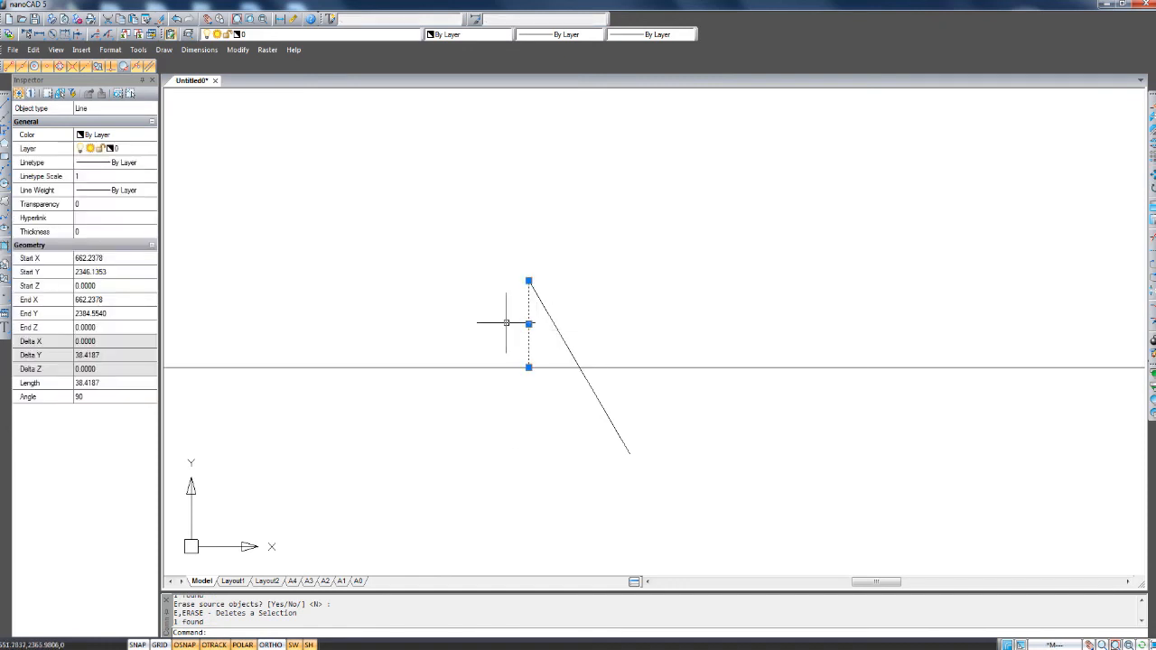
pyautogui.write('mi')
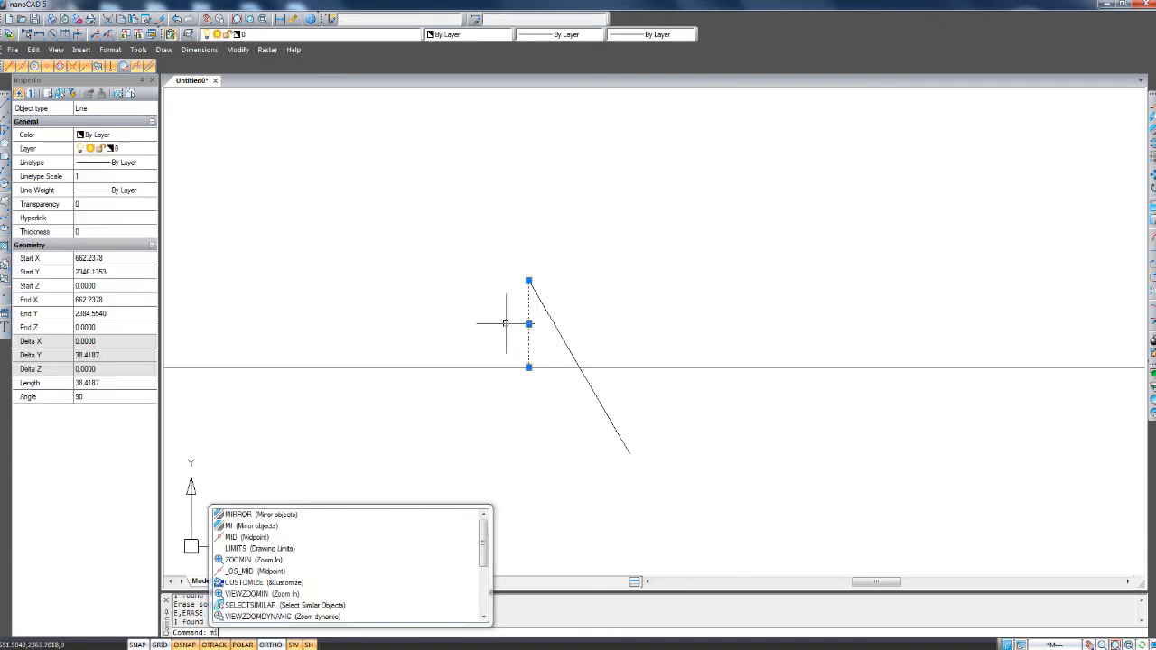
pyautogui.press('Return')
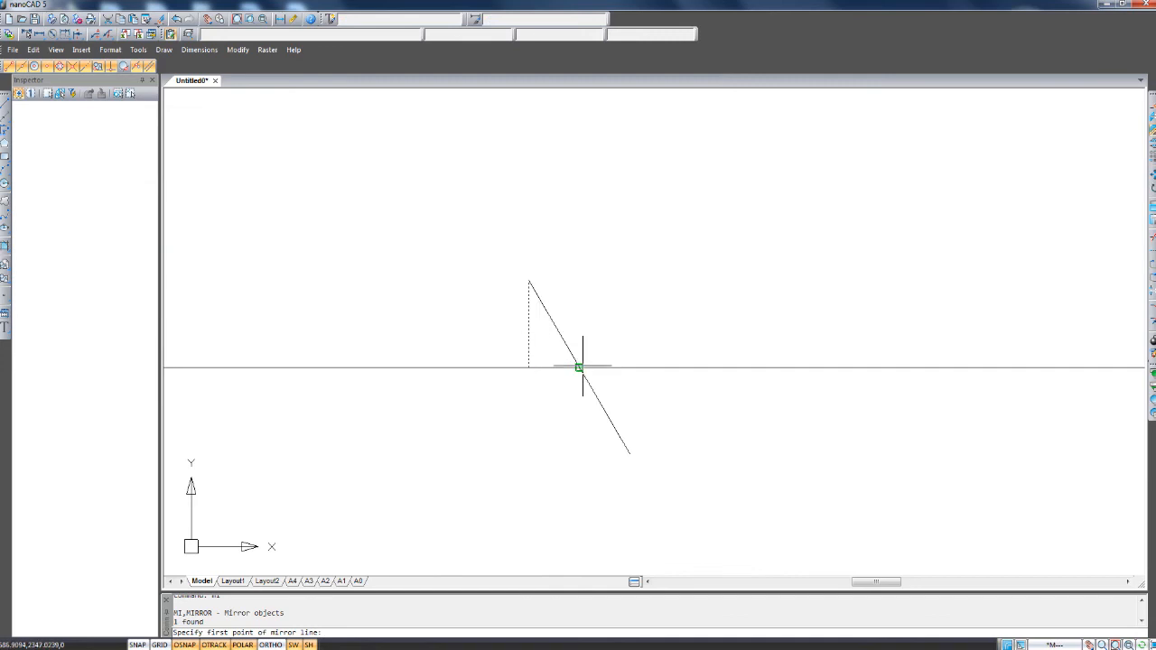
pyautogui.click(579, 369)
pyautogui.click(580, 426)
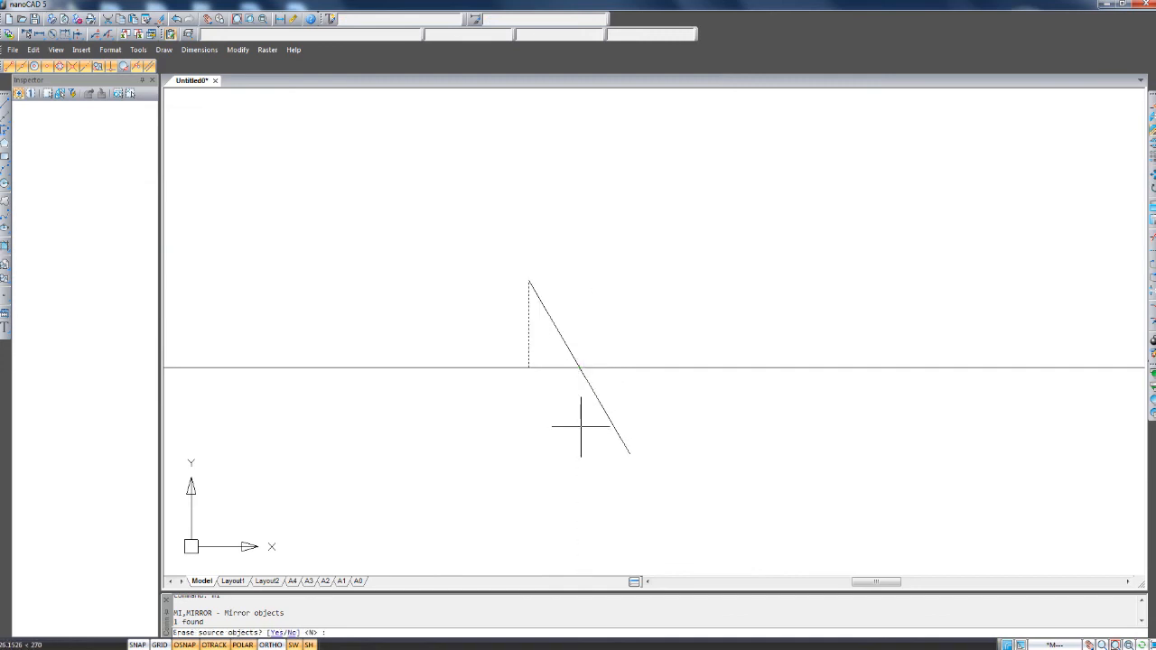
pyautogui.press('Return')
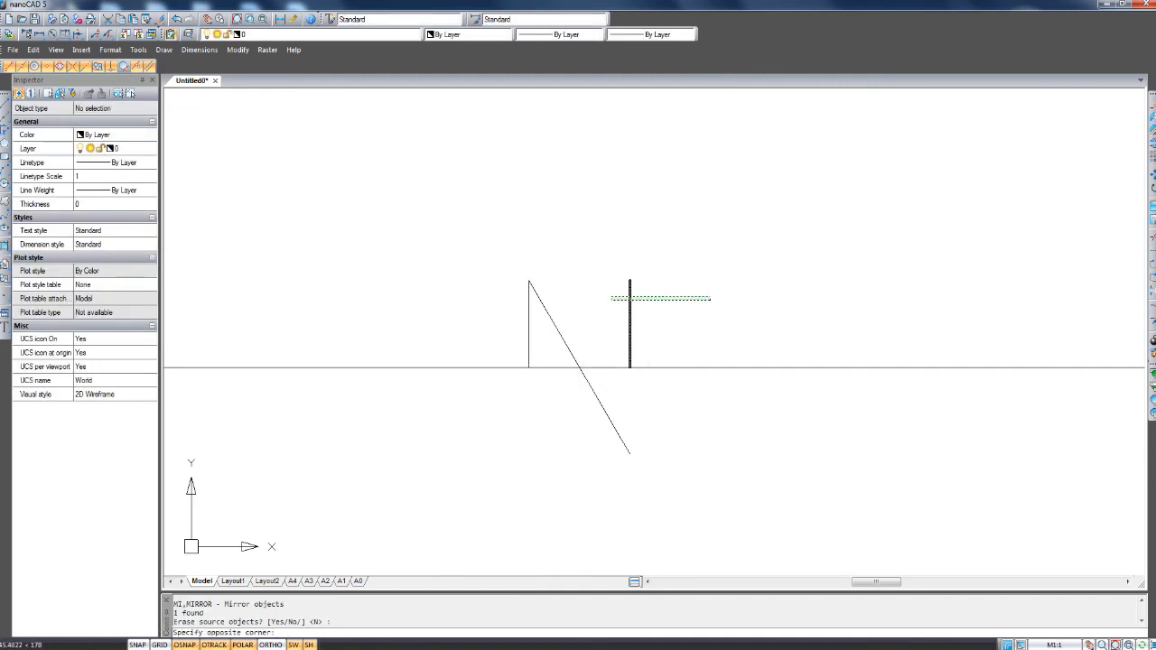
# Stretch the lower end of the mirrored vertical line down to the lower end of the diagonal.
pyautogui.click(629, 302)
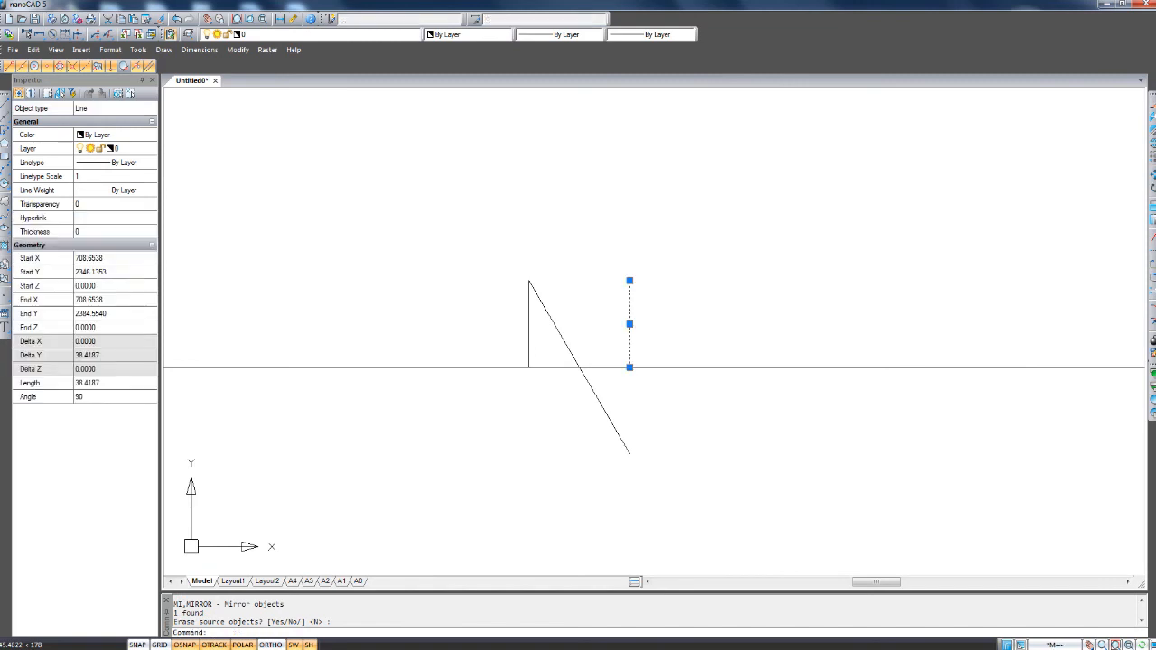
pyautogui.press('Escape')
pyautogui.click(630, 353)
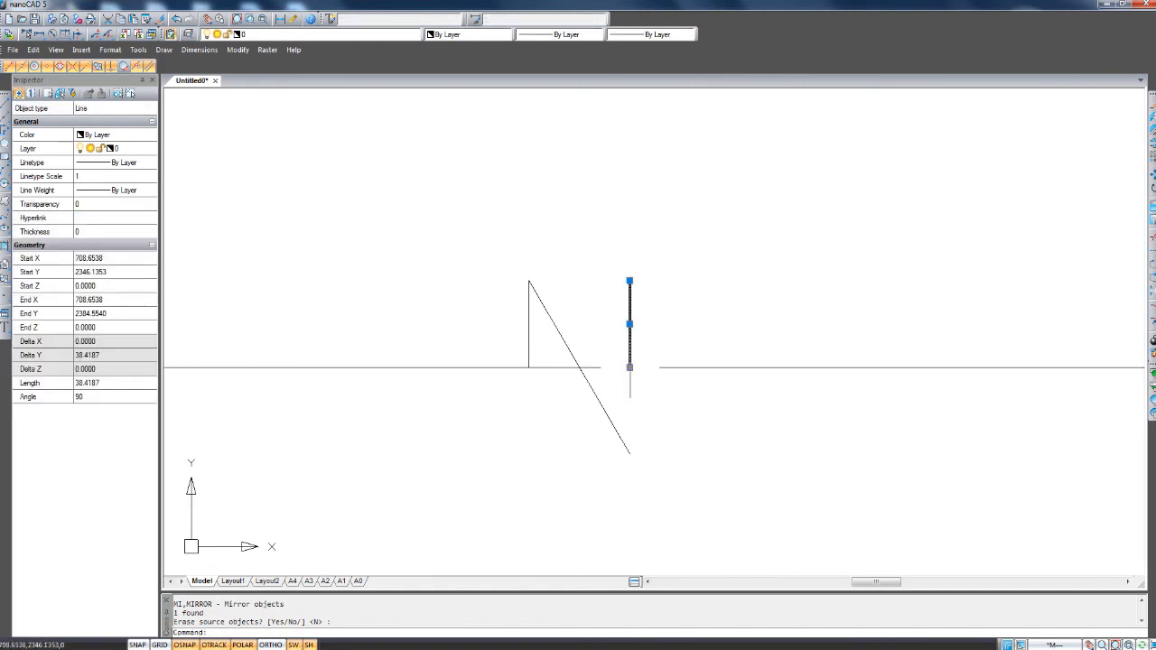
pyautogui.click(630, 367)
pyautogui.click(630, 453)
pyautogui.press('Escape')
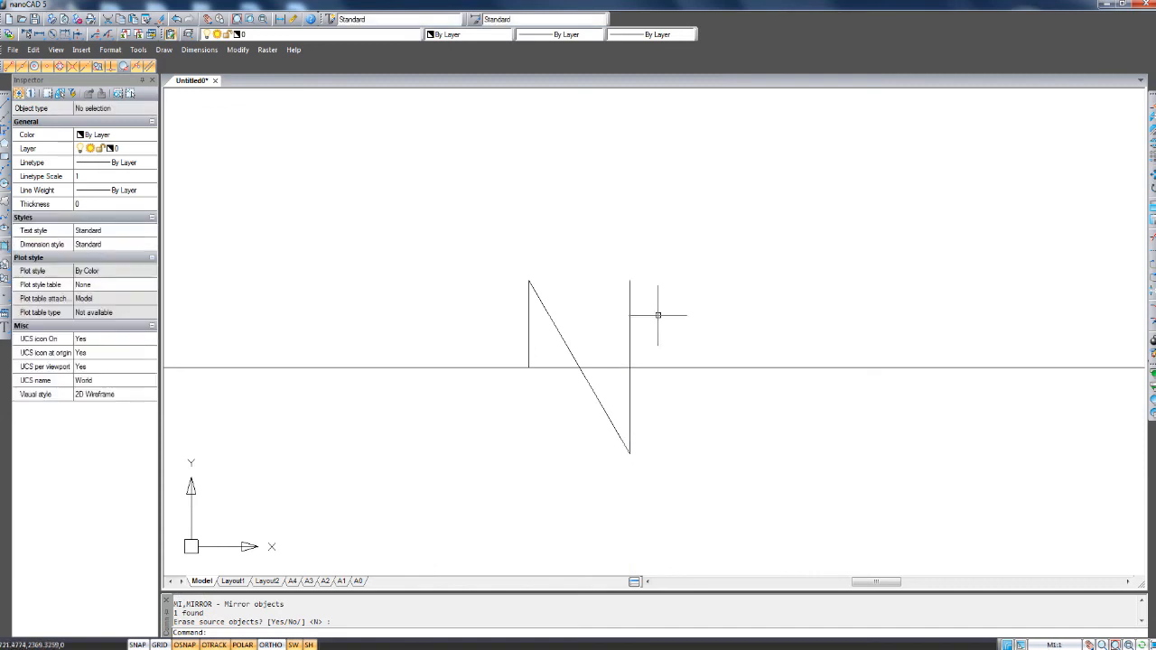
# Shorten the same vertical line by moving its upper end down to the horizontal line.
pyautogui.click(630, 301)
pyautogui.click(630, 280)
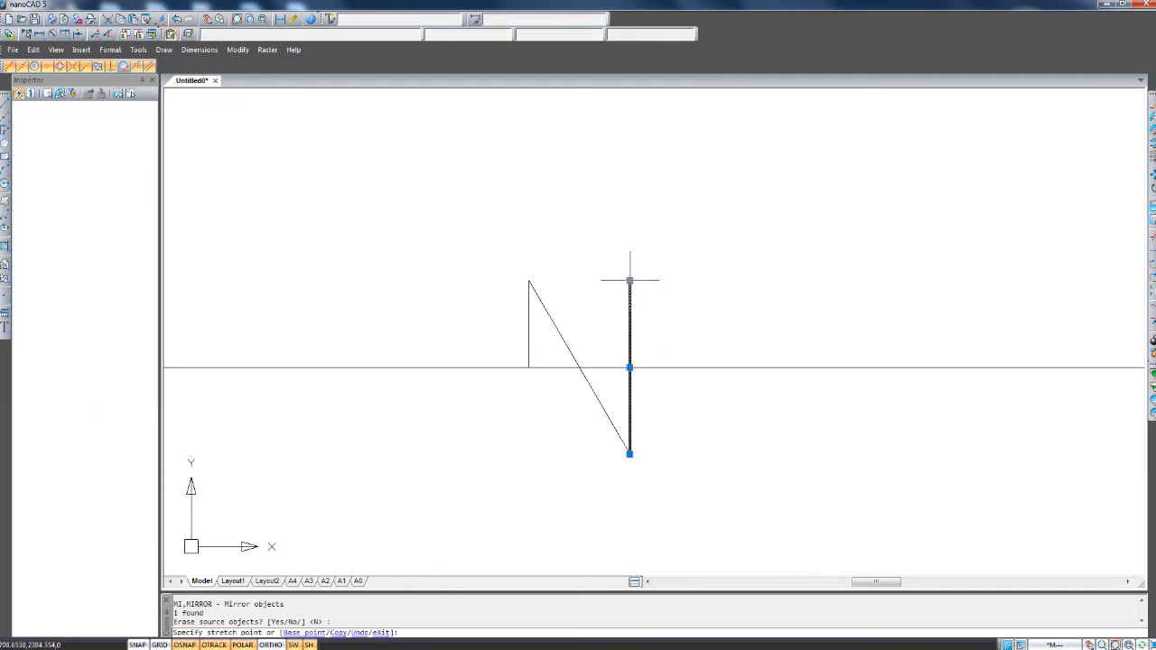
pyautogui.click(629, 367)
pyautogui.press('Escape')
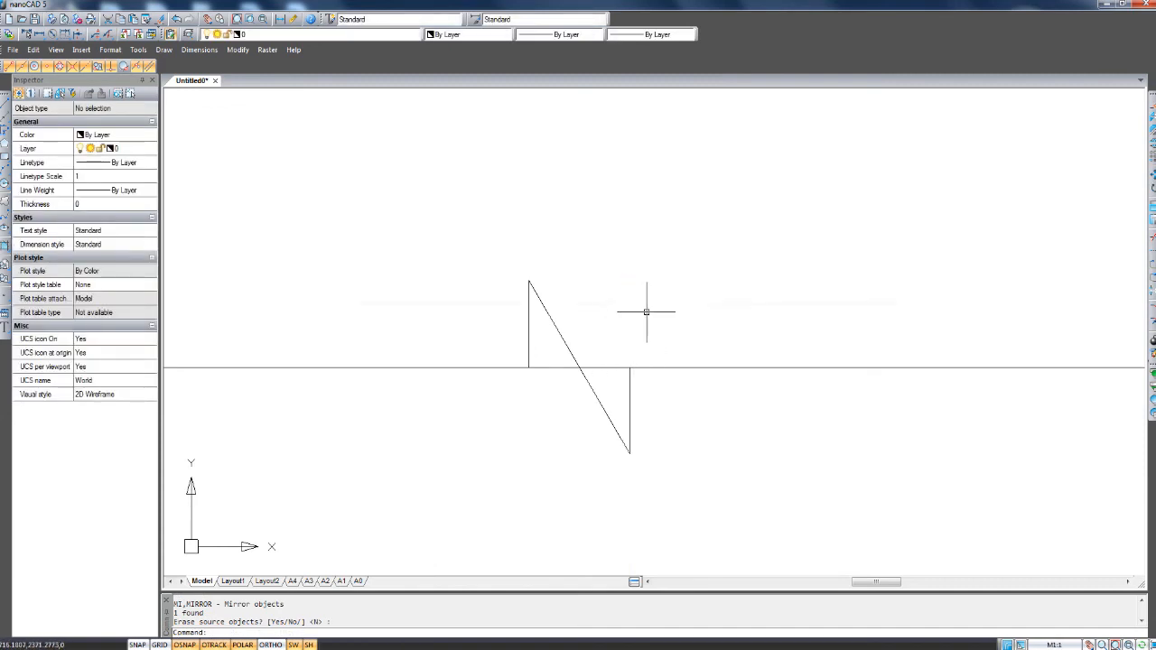
# Shorten the long horizontal line by moving its far end back to the foot of the zigzag's first vertical line.
pyautogui.click(893, 304)
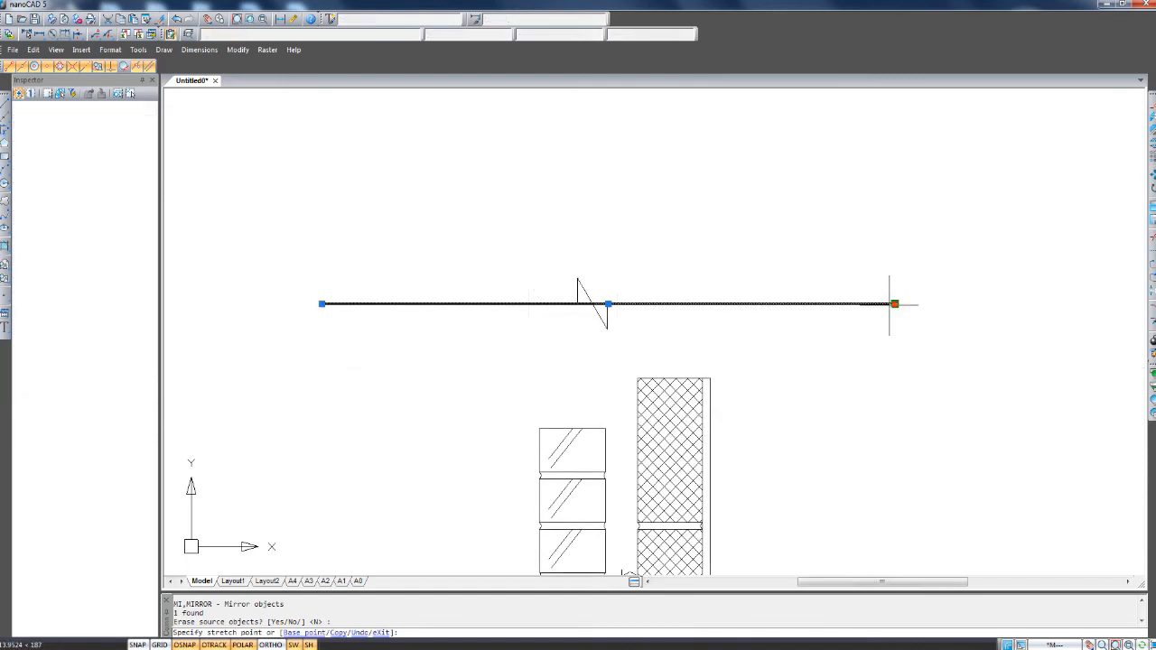
pyautogui.scroll(3, 405, 307)
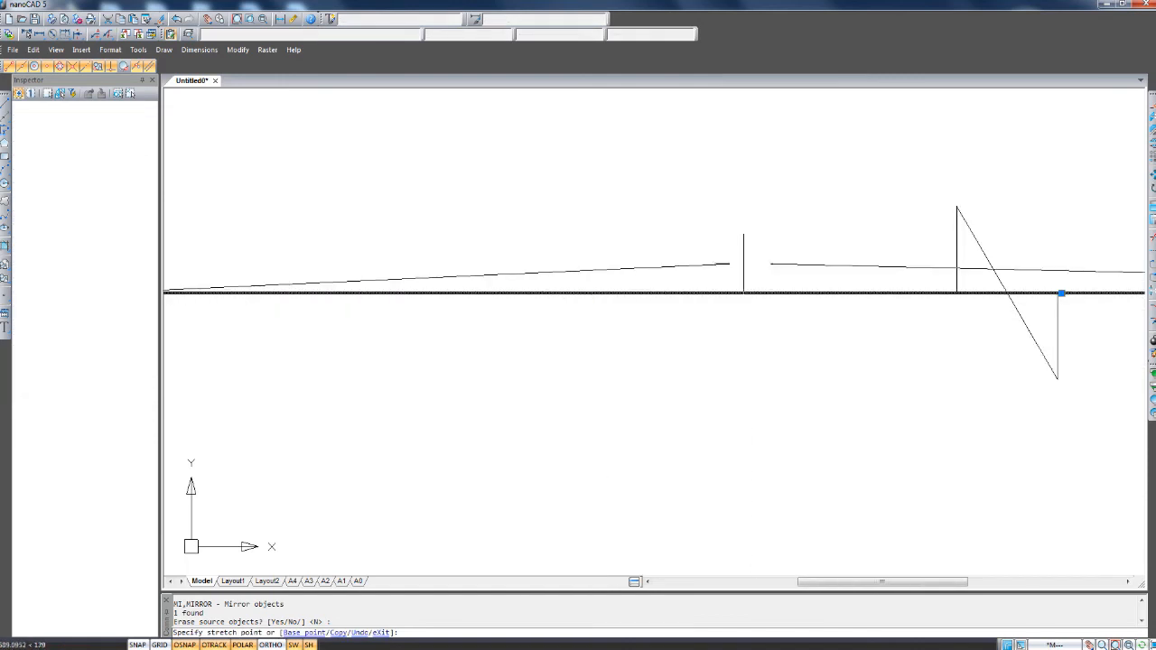
pyautogui.moveTo(622, 294); pyautogui.dragTo(438, 320, button='middle')
pyautogui.click(768, 316)
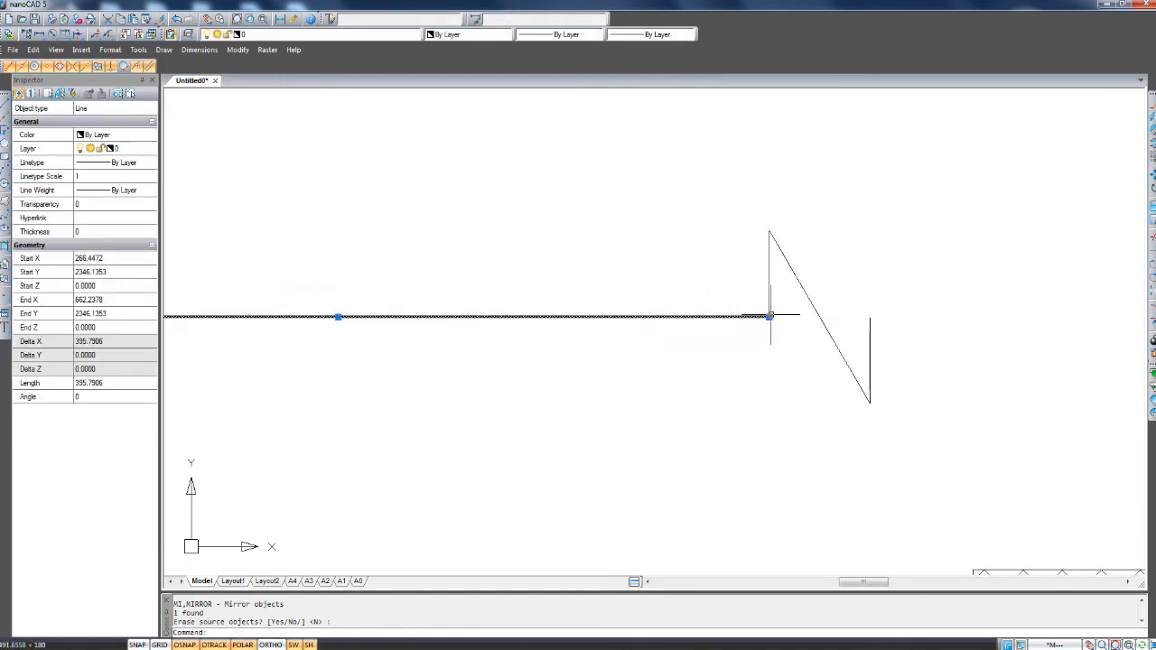
pyautogui.press('Escape')
pyautogui.scroll(-2, 715, 353)
pyautogui.scroll(-1, 616, 308)
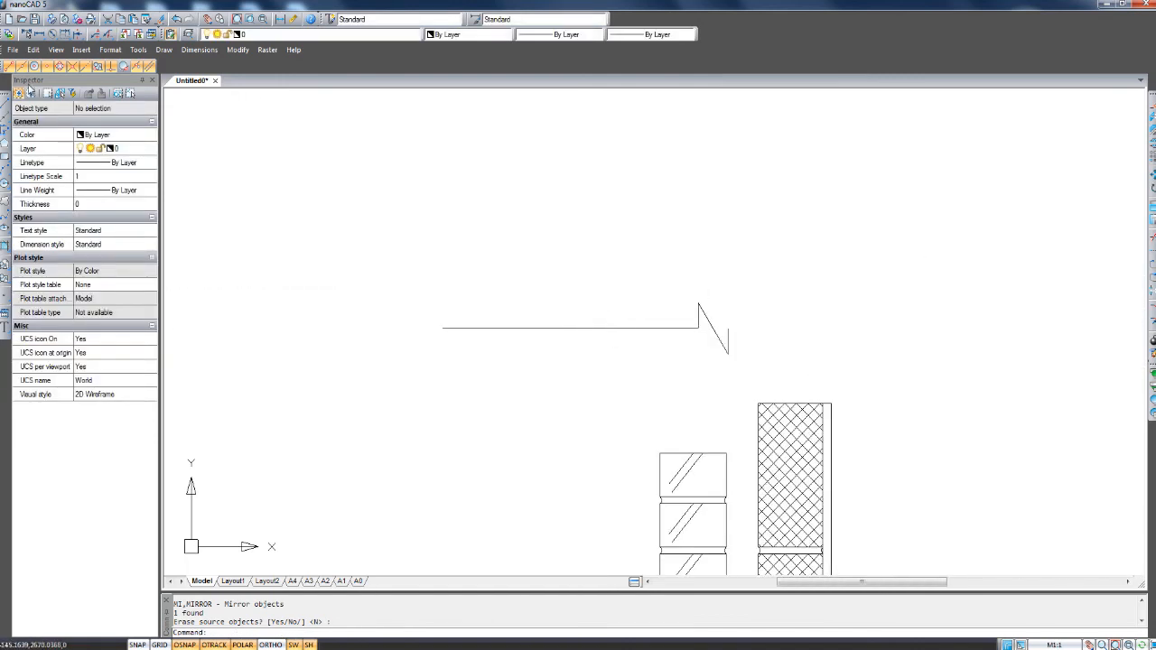
pyautogui.click(3, 104)
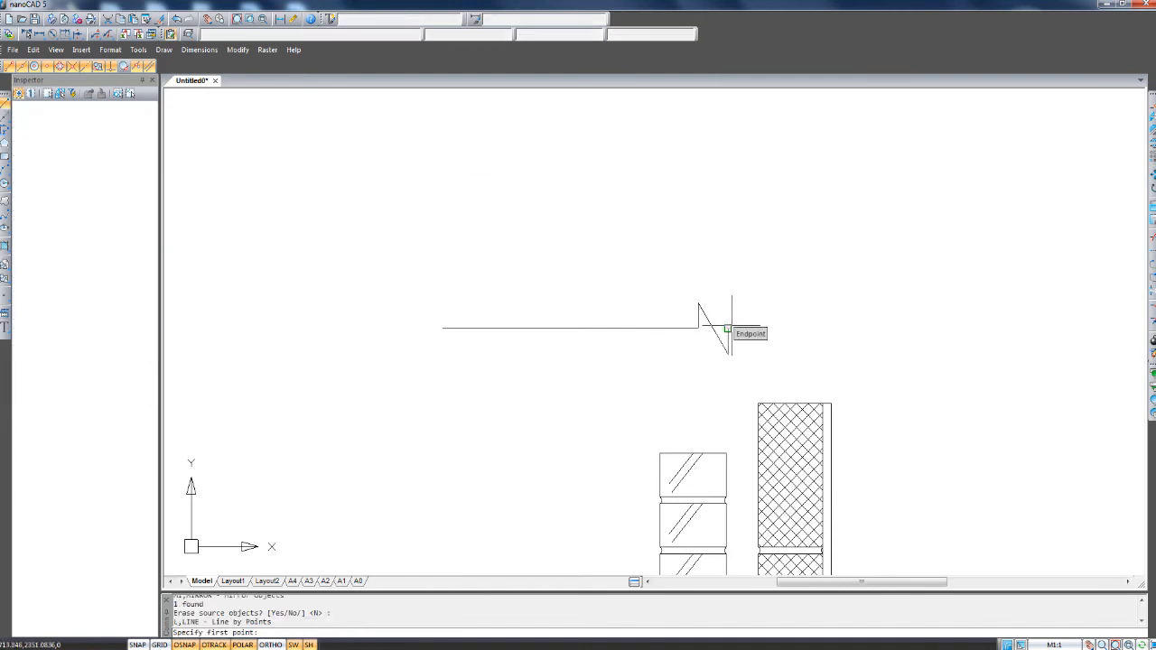
pyautogui.click(727, 328)
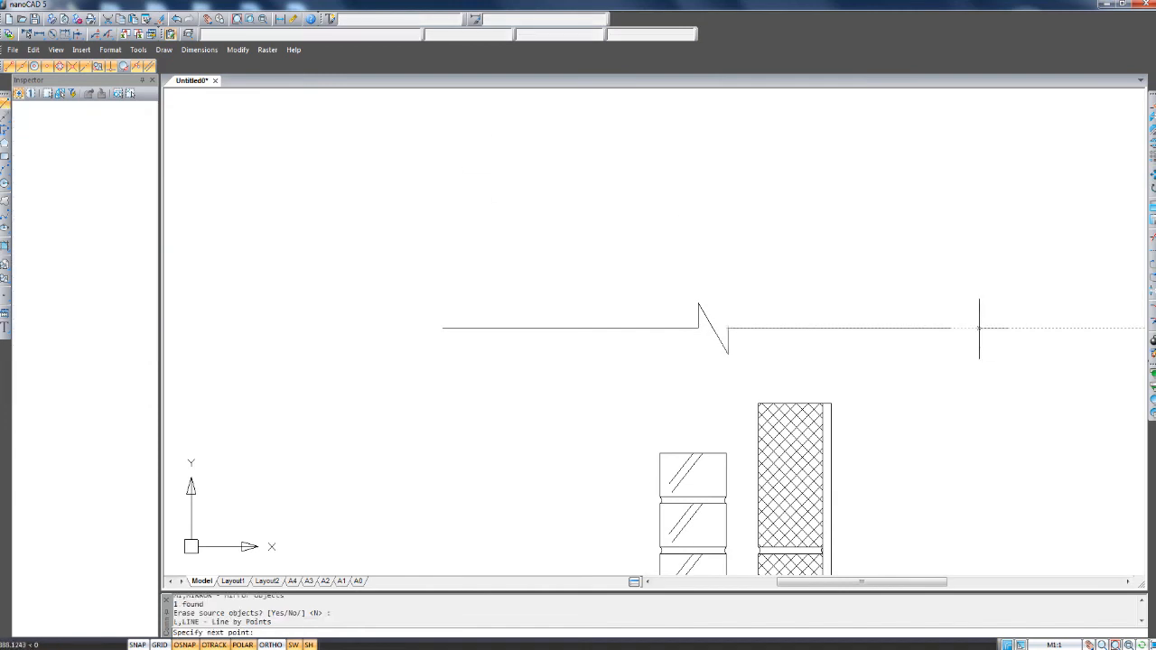
pyautogui.press('Escape')
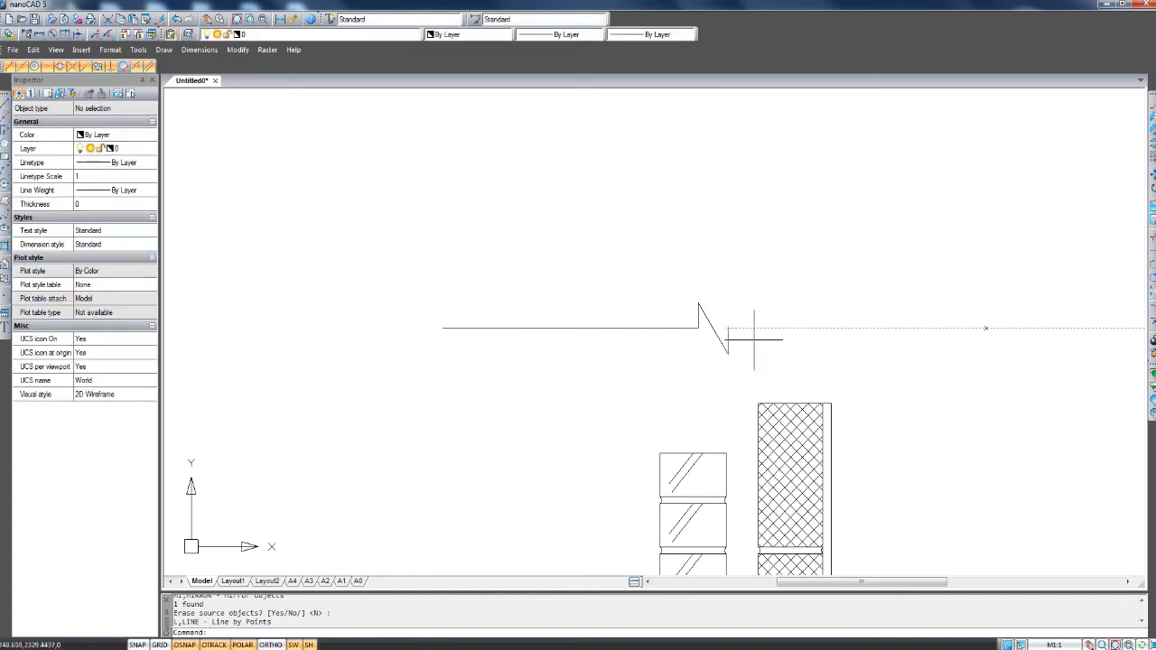
# Mirror the shortened horizontal line about a vertical axis through the zigzag's midpoint, keeping the original, to complete the break line.
pyautogui.click(675, 328)
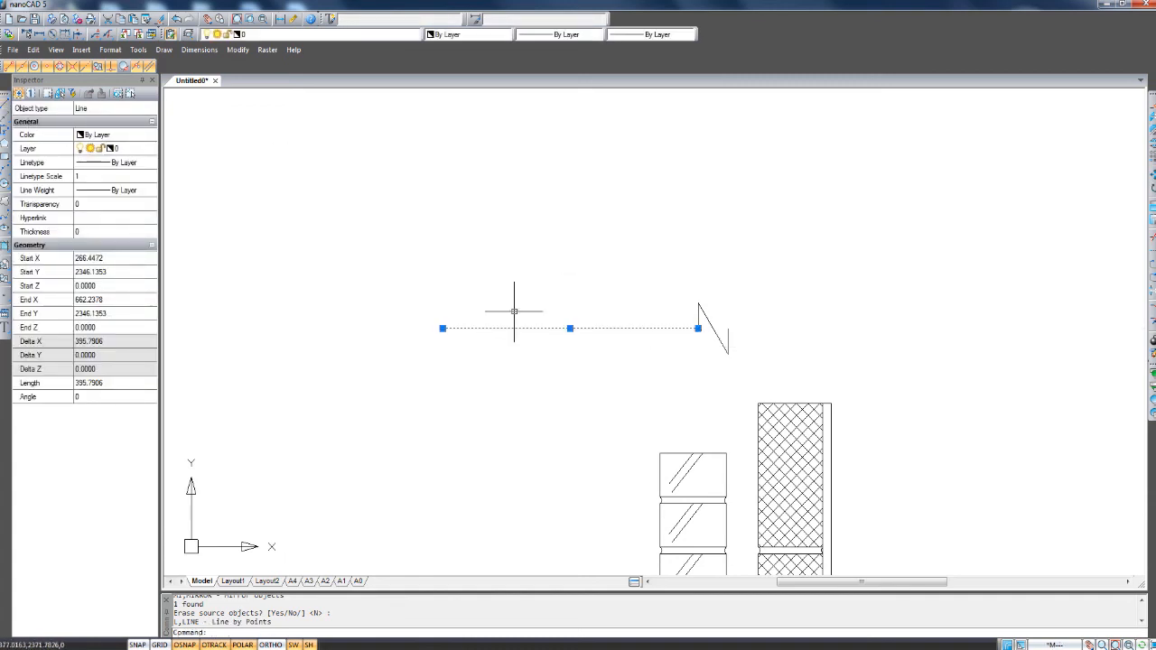
pyautogui.write('mi')
pyautogui.press('Return')
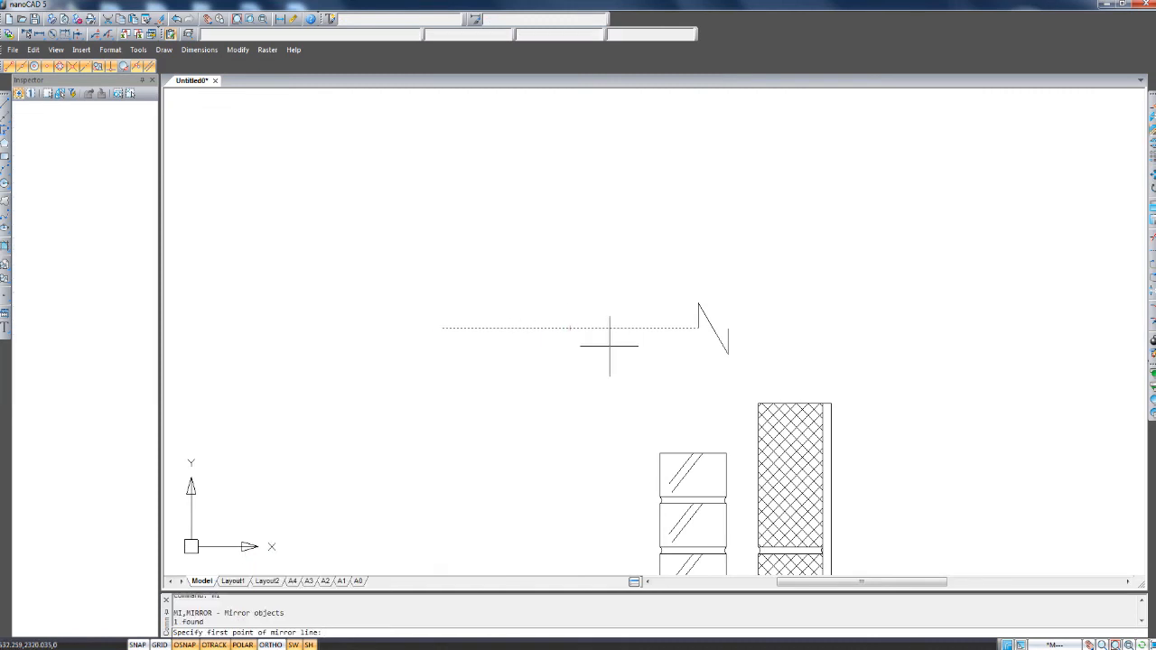
pyautogui.scroll(4, 632, 342)
pyautogui.click(794, 315)
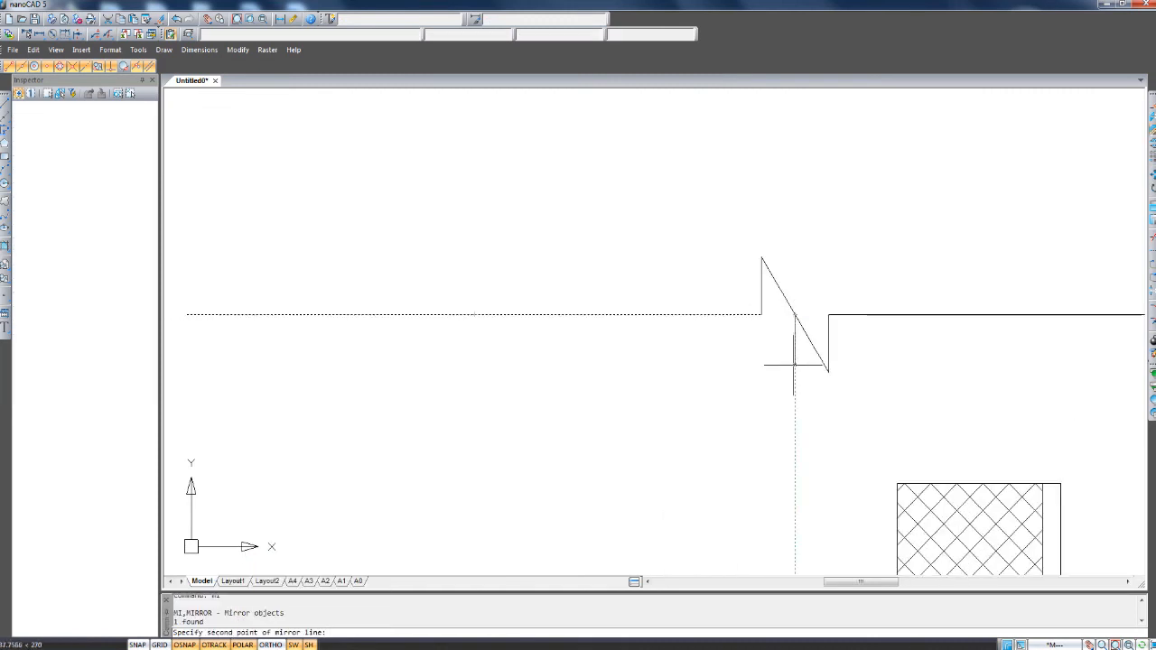
pyautogui.click(793, 439)
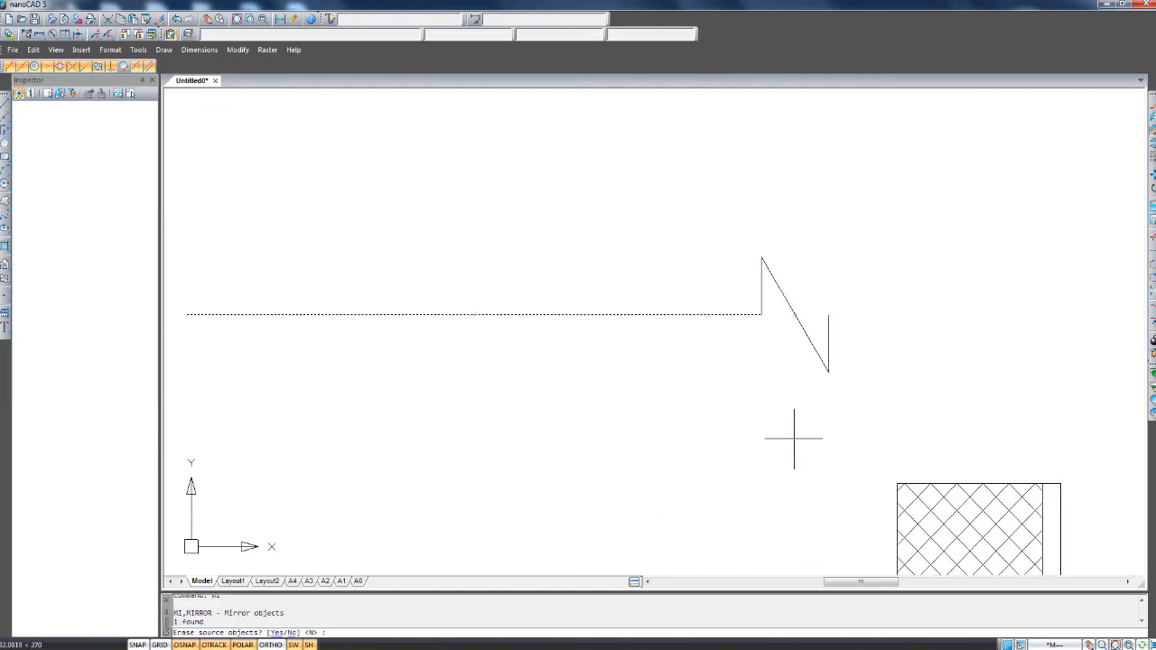
pyautogui.press('Return')
# Copy the whole break line from the zigzag's midpoint down to the top of the insulation in the wall cavity.
pyautogui.scroll(-5, 787, 433)
pyautogui.click(900, 226)
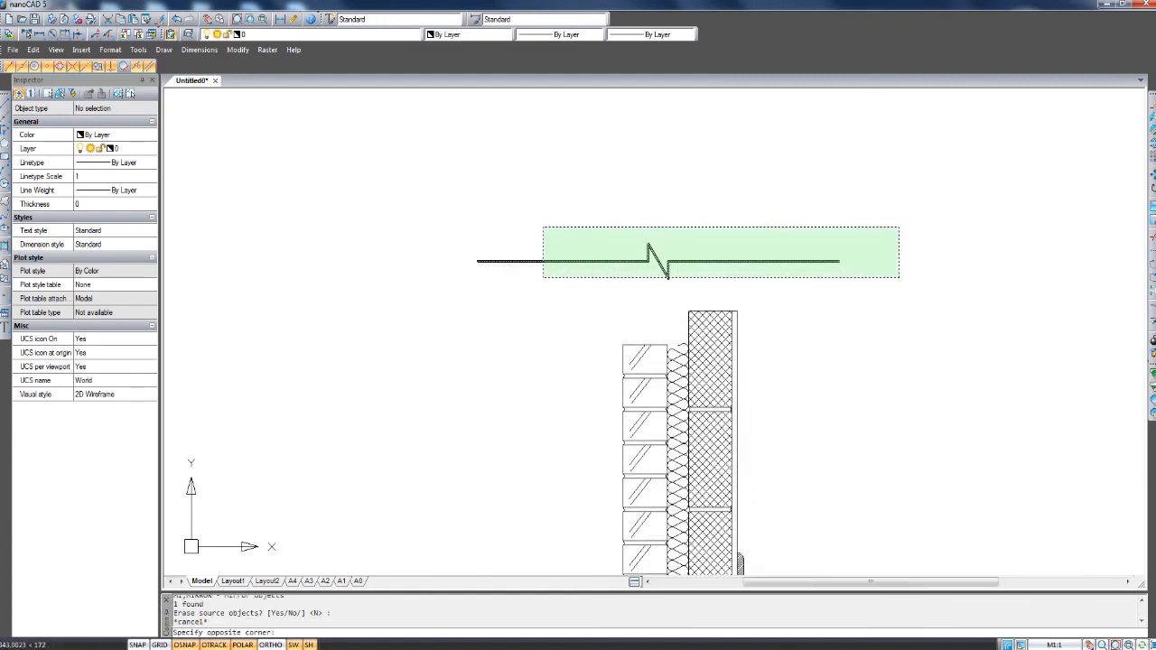
pyautogui.click(543, 278)
pyautogui.write('c')
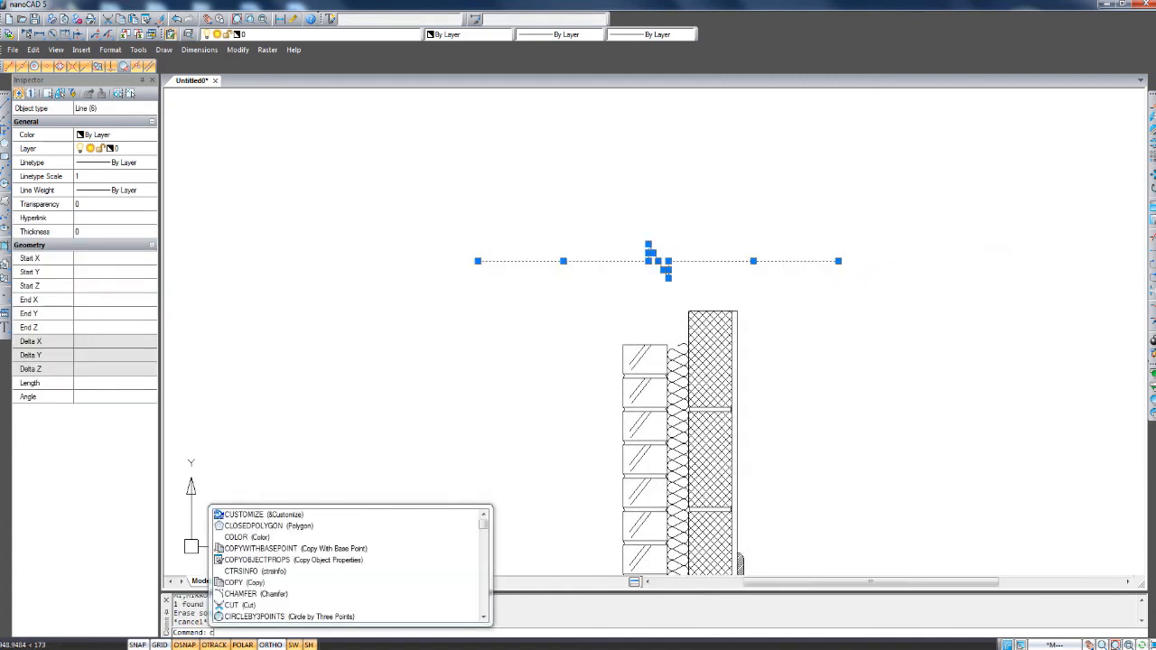
pyautogui.write('o')
pyautogui.press('Return')
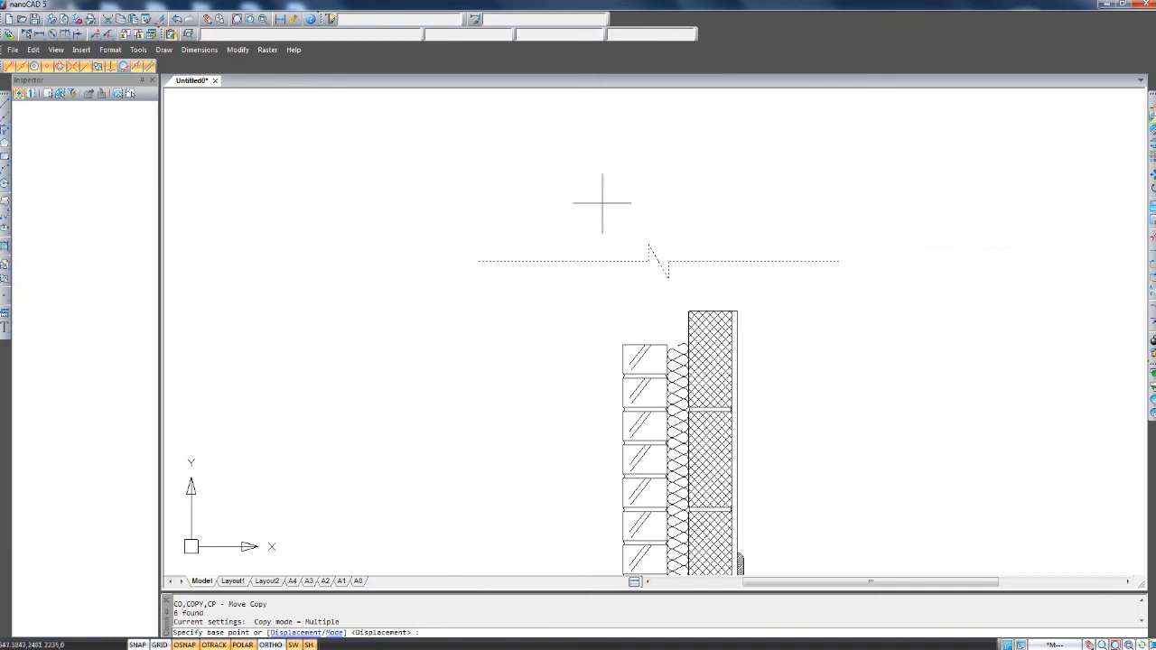
pyautogui.scroll(2, 632, 261)
pyautogui.click(691, 263)
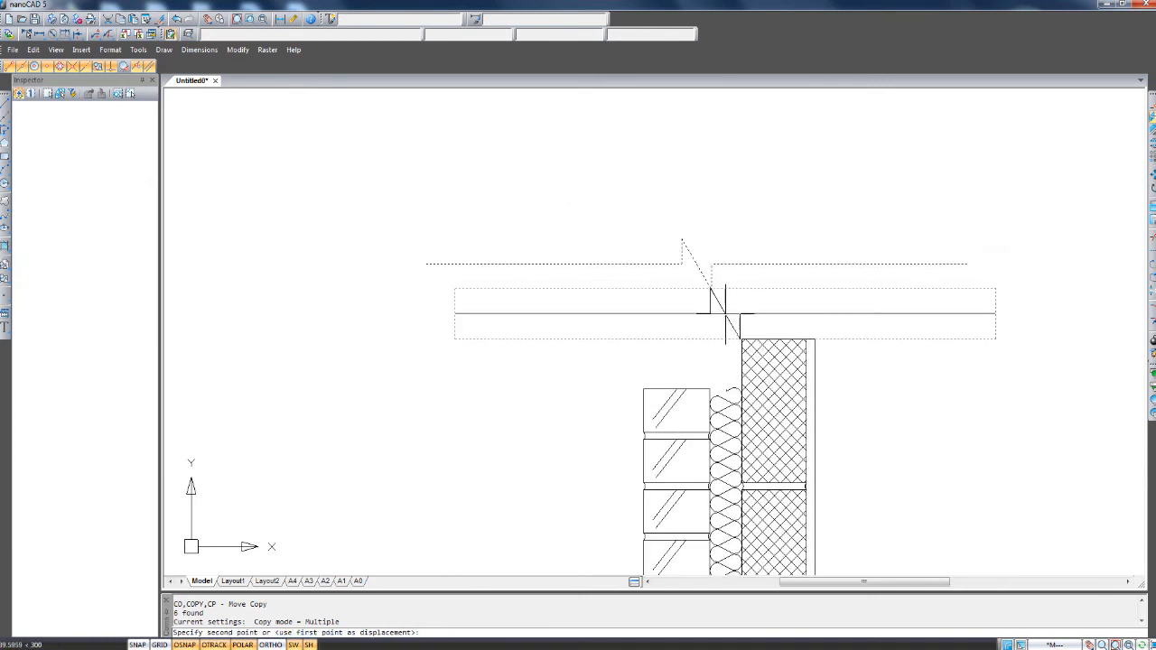
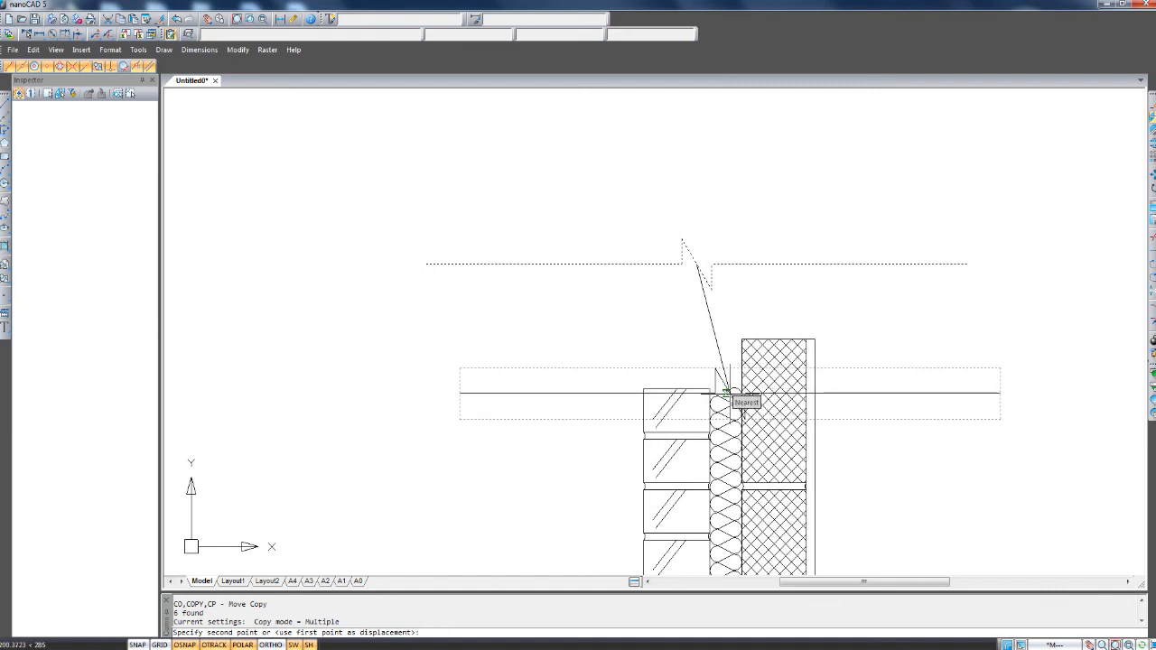
pyautogui.click(725, 391)
pyautogui.press('Escape')
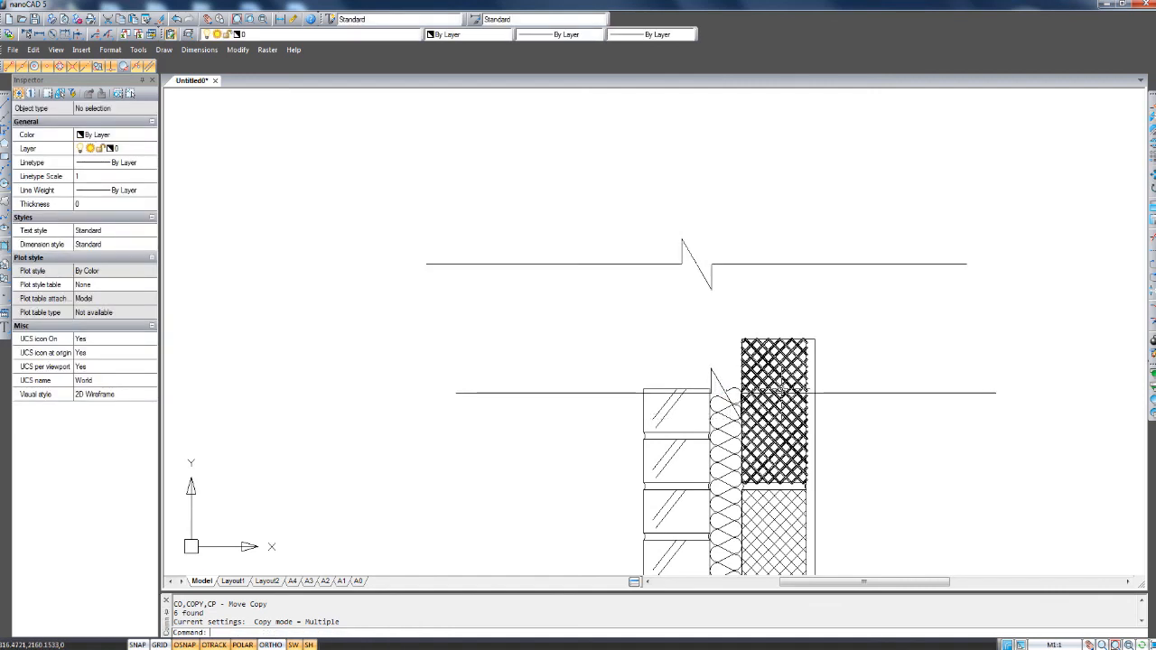
# Try to trim the wall lines below the copied break line, using all its segments as cutting edges, and undo the trim.
pyautogui.scroll(3, 779, 387)
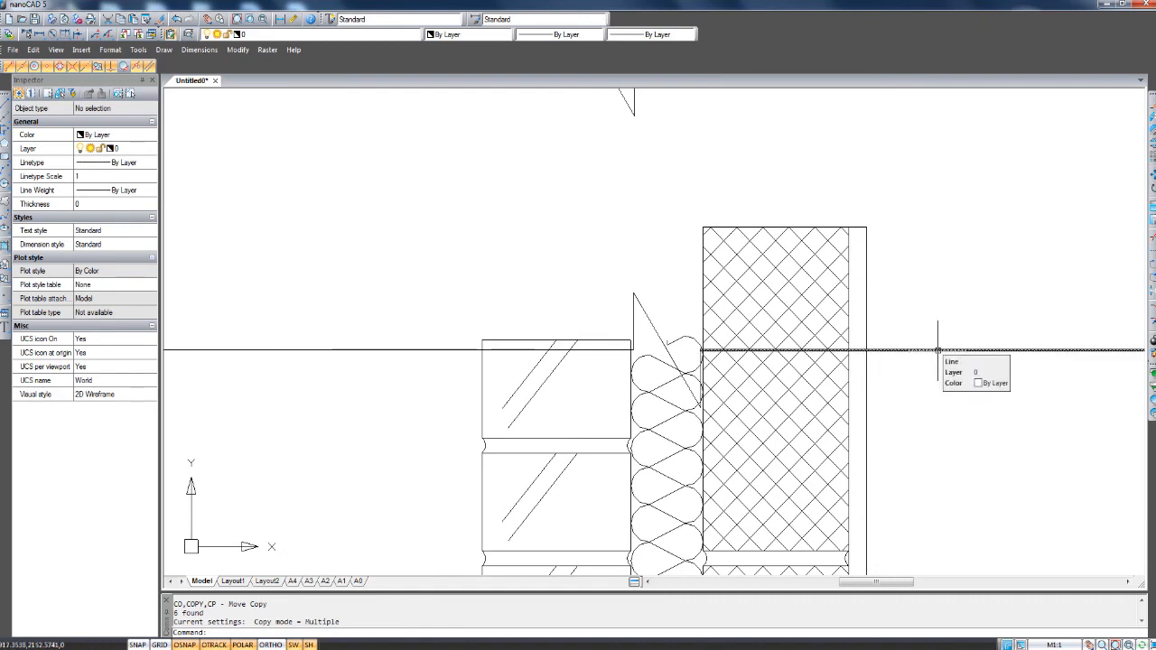
pyautogui.click(938, 350)
pyautogui.scroll(5, 690, 361)
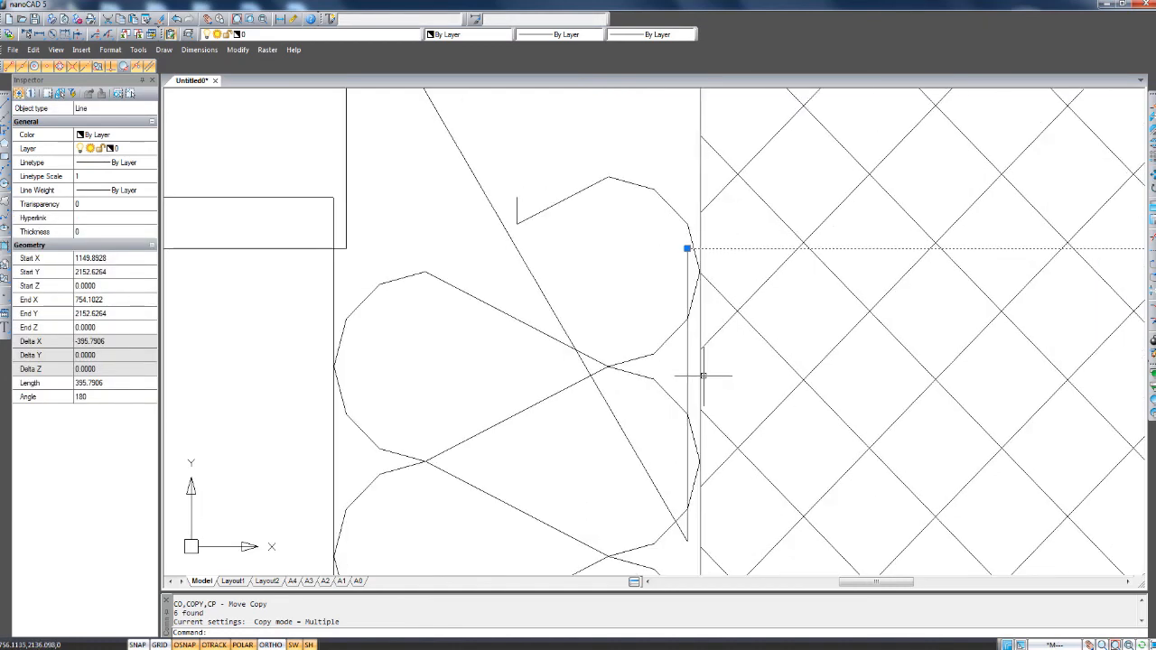
pyautogui.scroll(-4, 686, 366)
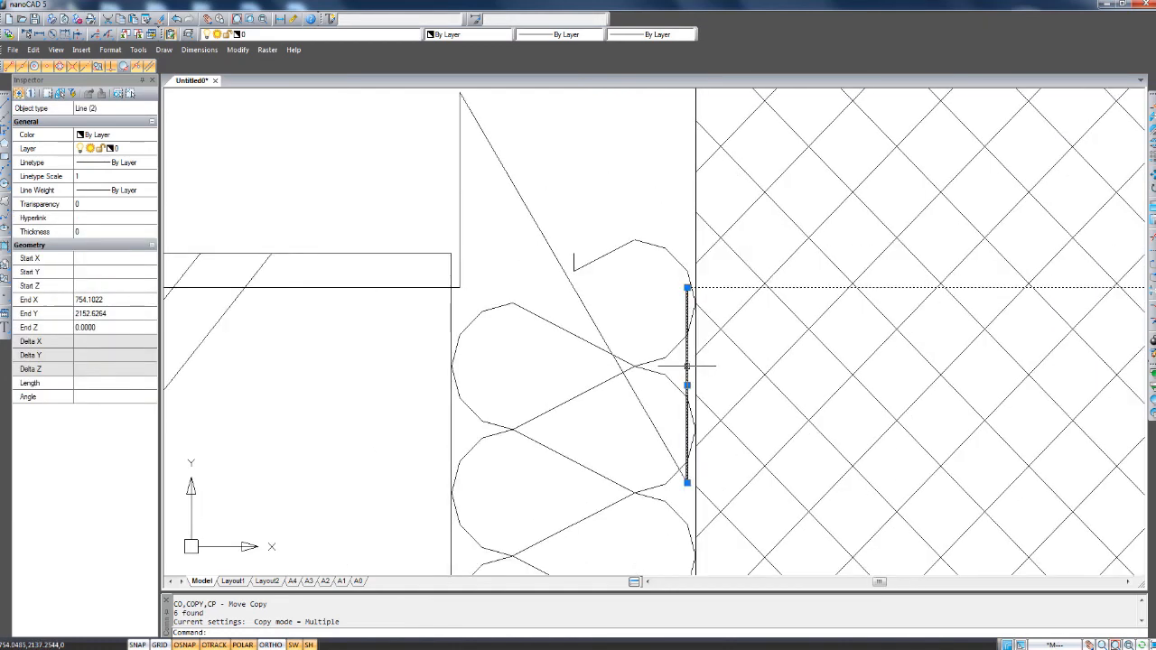
pyautogui.click(617, 318)
pyautogui.click(617, 319)
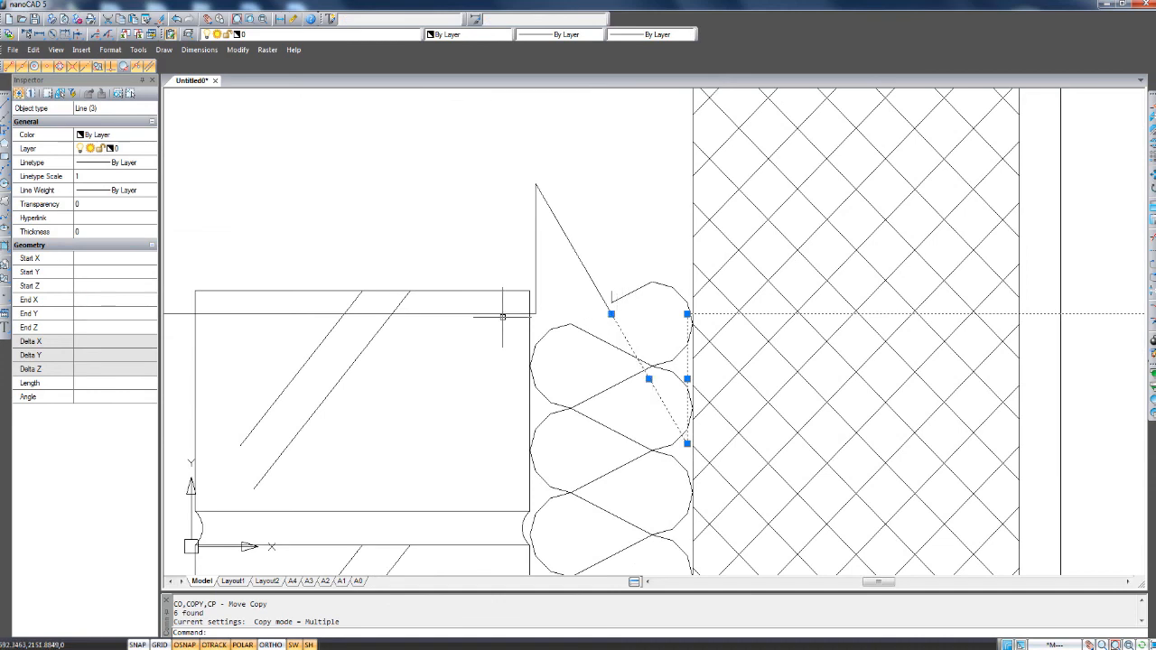
pyautogui.click(567, 240)
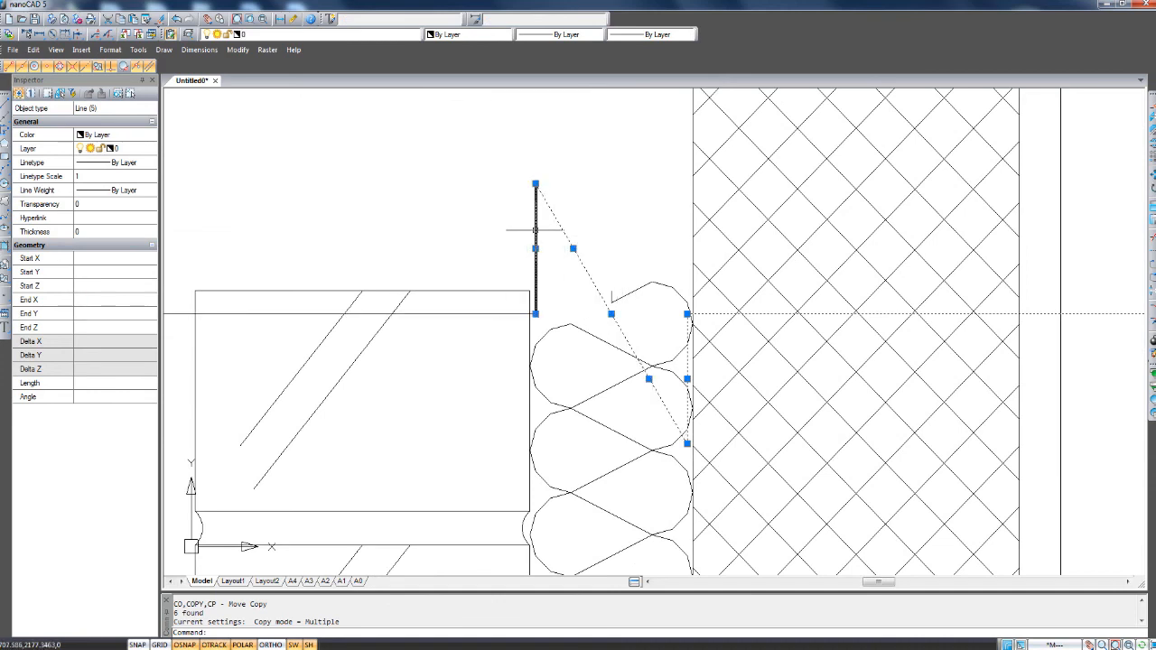
pyautogui.click(493, 314)
pyautogui.scroll(-3, 492, 314)
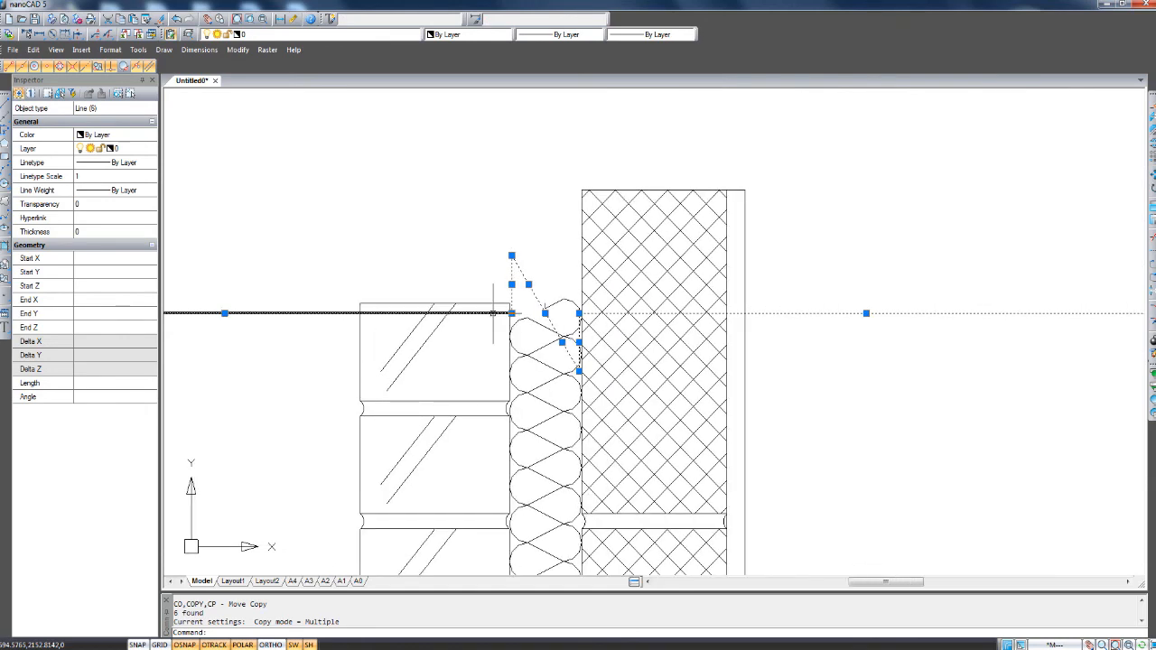
pyautogui.scroll(-2, 620, 335)
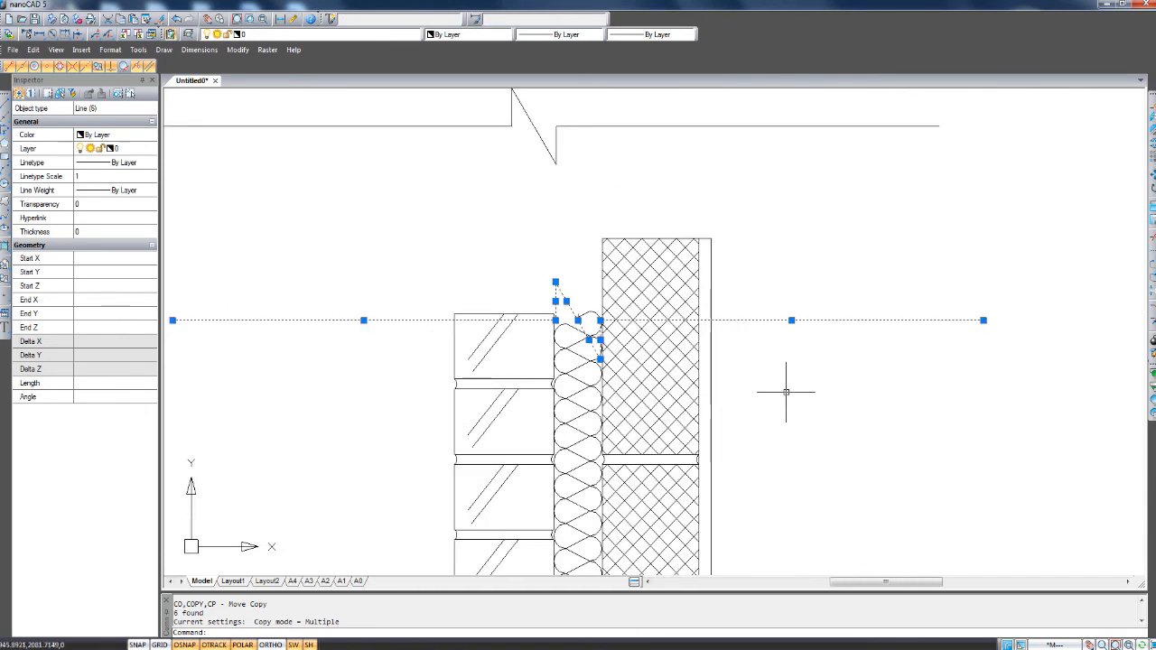
pyautogui.write('tr')
pyautogui.press('Return')
pyautogui.click(759, 342)
pyautogui.click(428, 358)
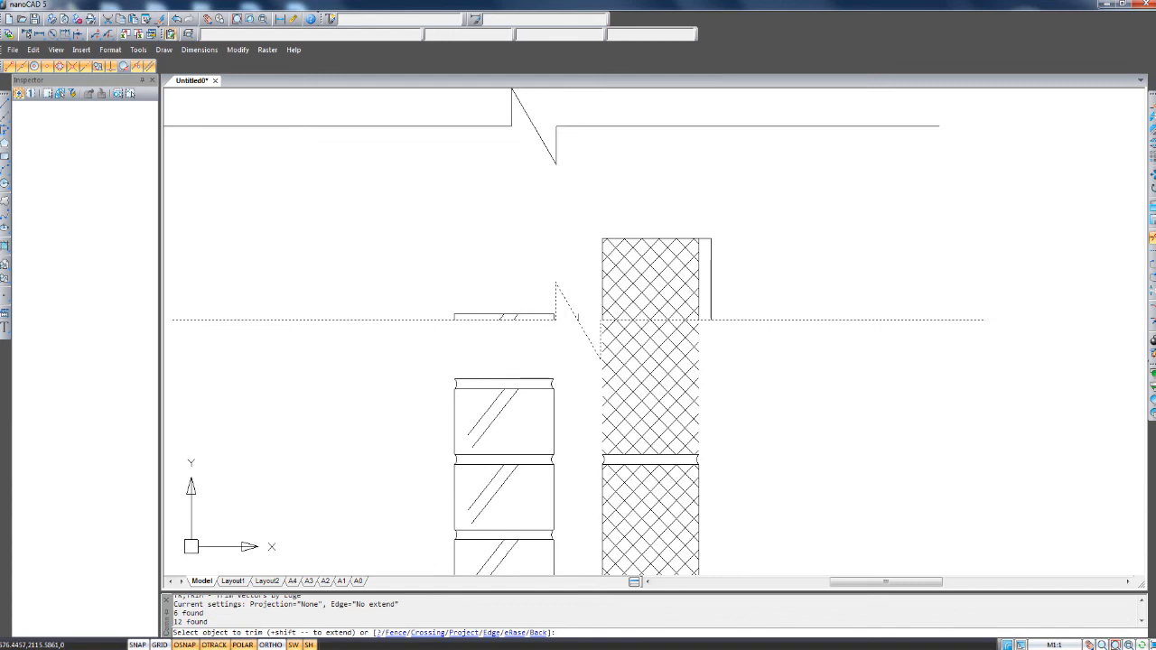
pyautogui.press('Escape')
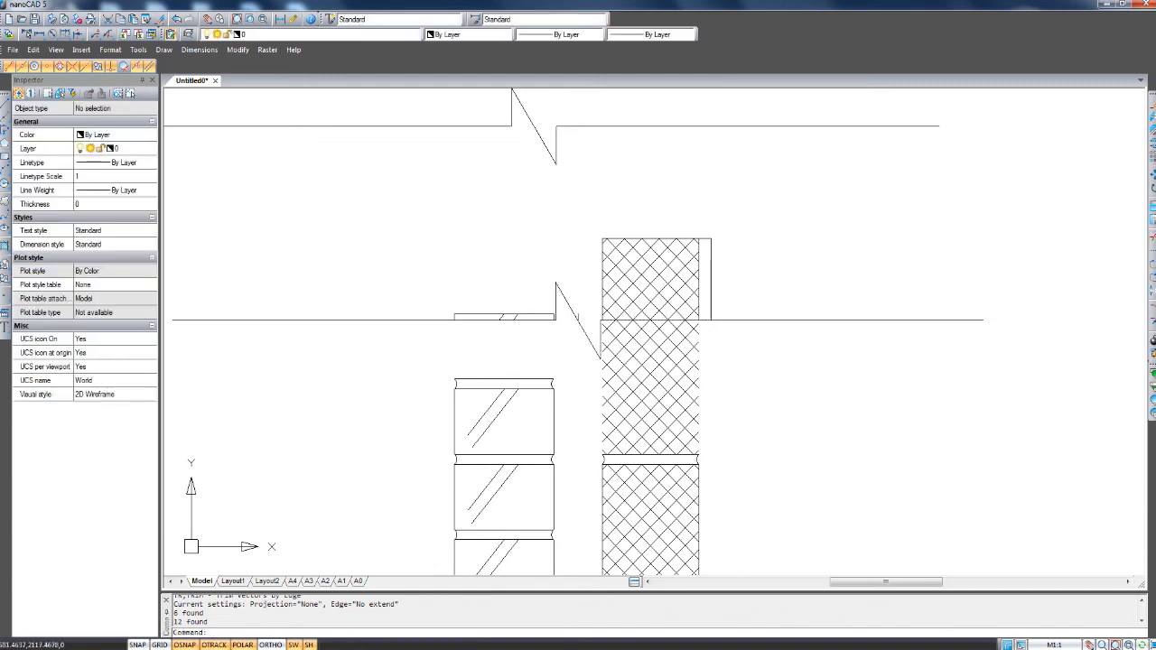
pyautogui.hotkey('ctrl', 'z')
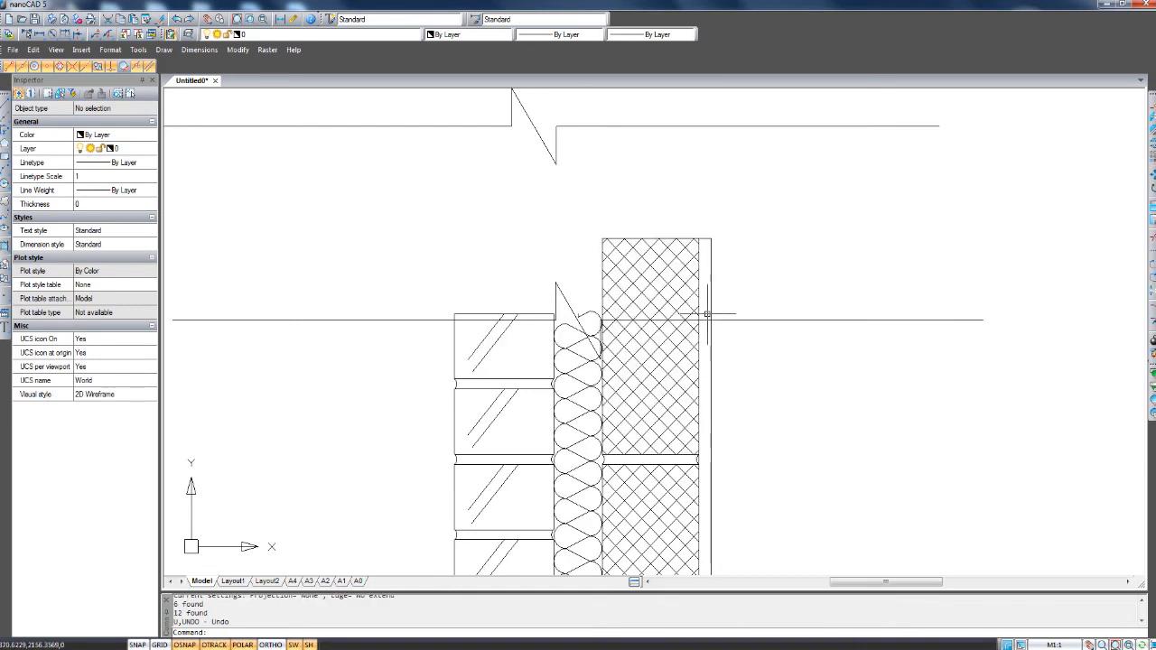
# Trim the brick, cavity and block wall lines above the copied break line, using all six of its segments as cutting edges.
pyautogui.click(735, 320)
pyautogui.scroll(5, 600, 319)
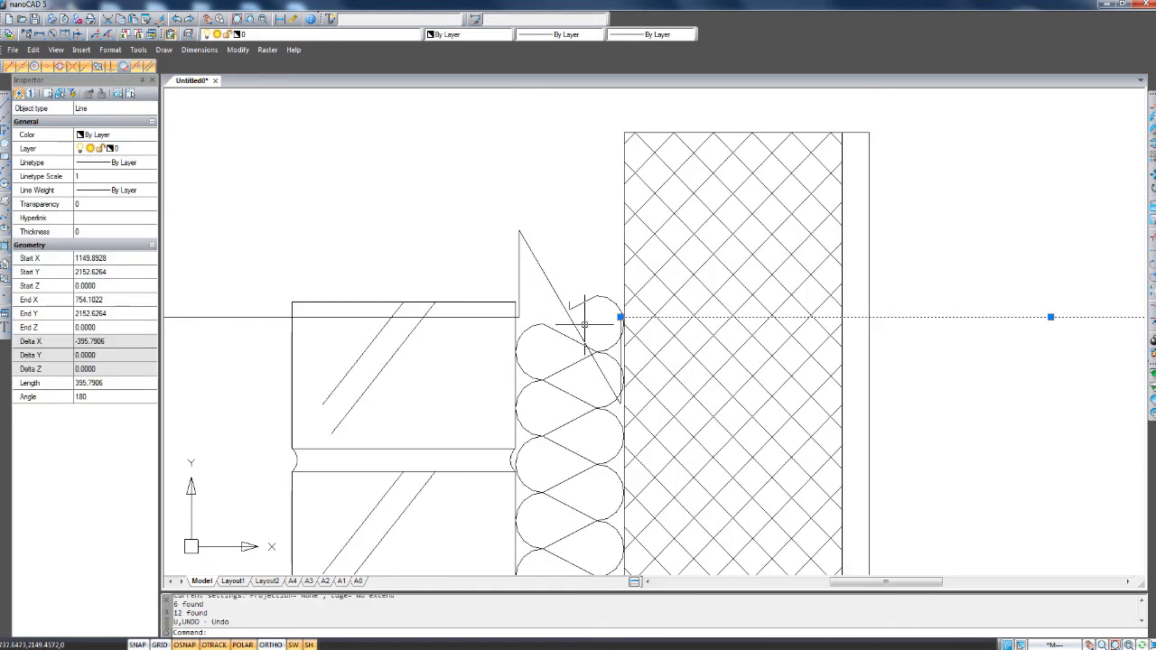
pyautogui.click(627, 370)
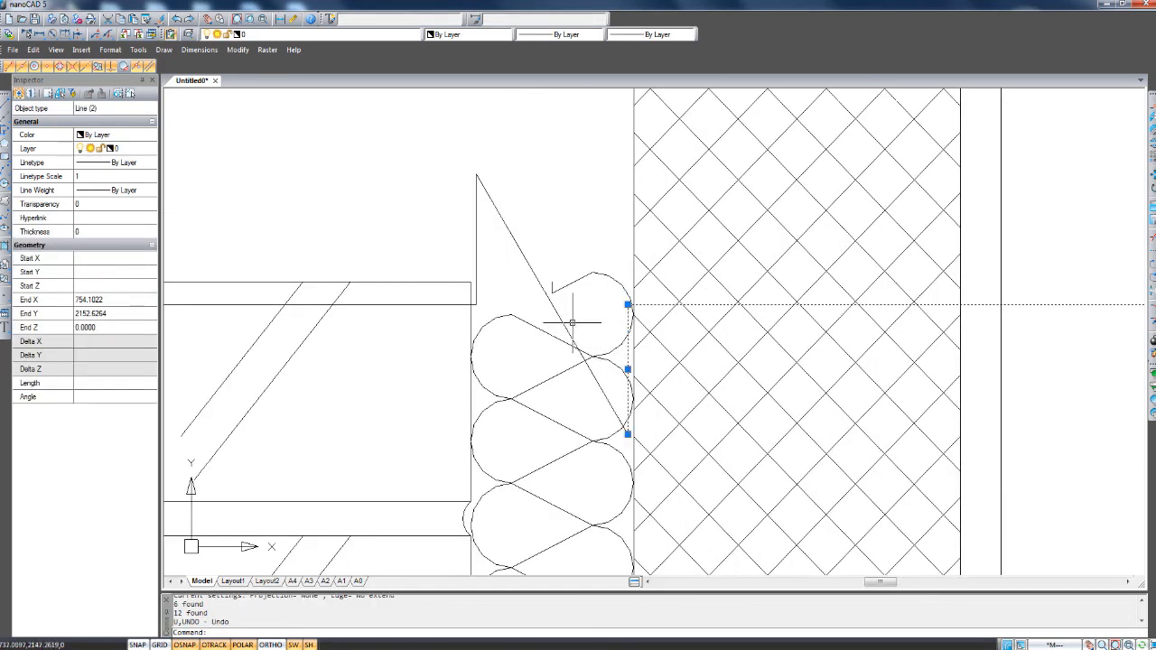
pyautogui.click(580, 352)
pyautogui.click(511, 233)
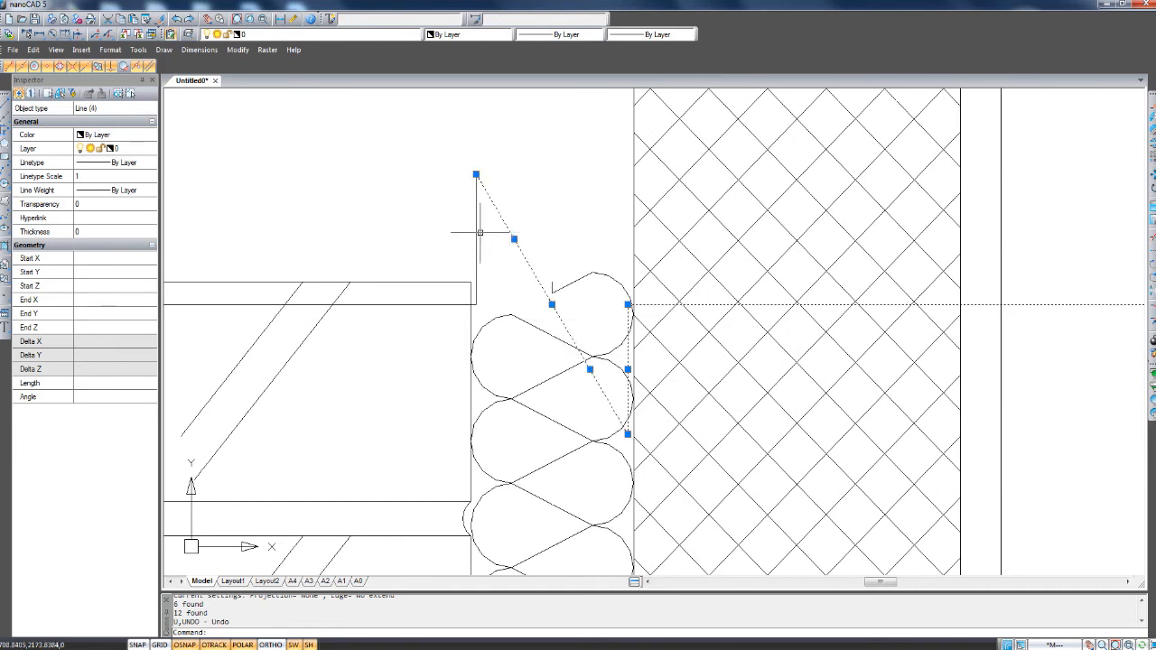
pyautogui.click(473, 237)
pyautogui.click(443, 304)
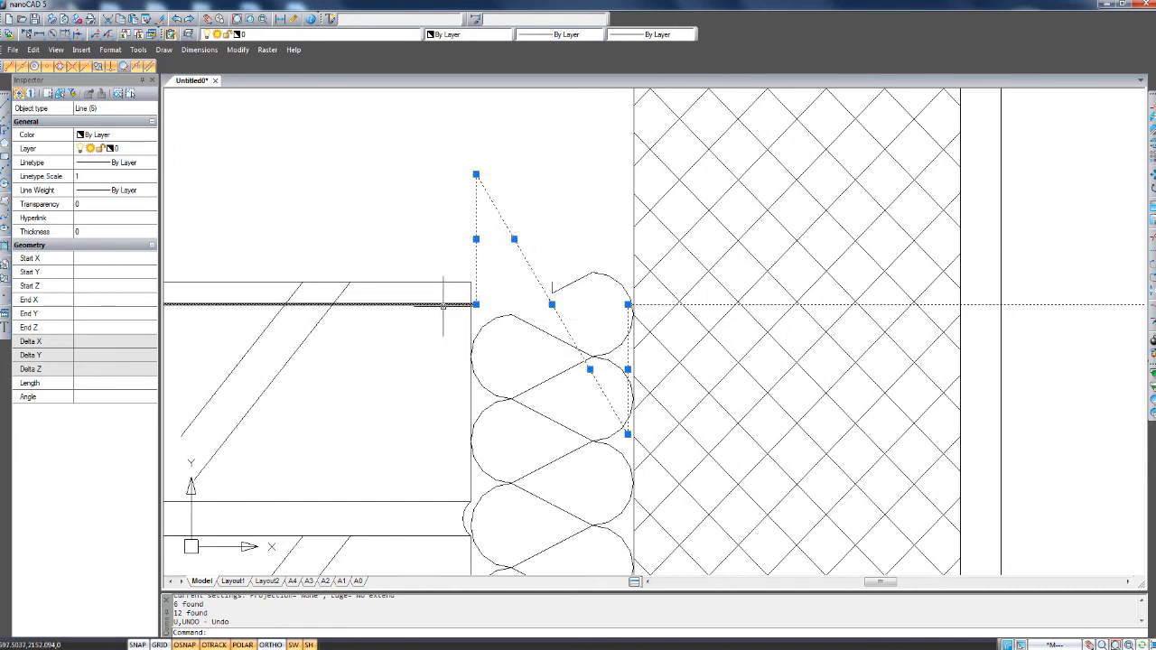
pyautogui.scroll(-5, 559, 338)
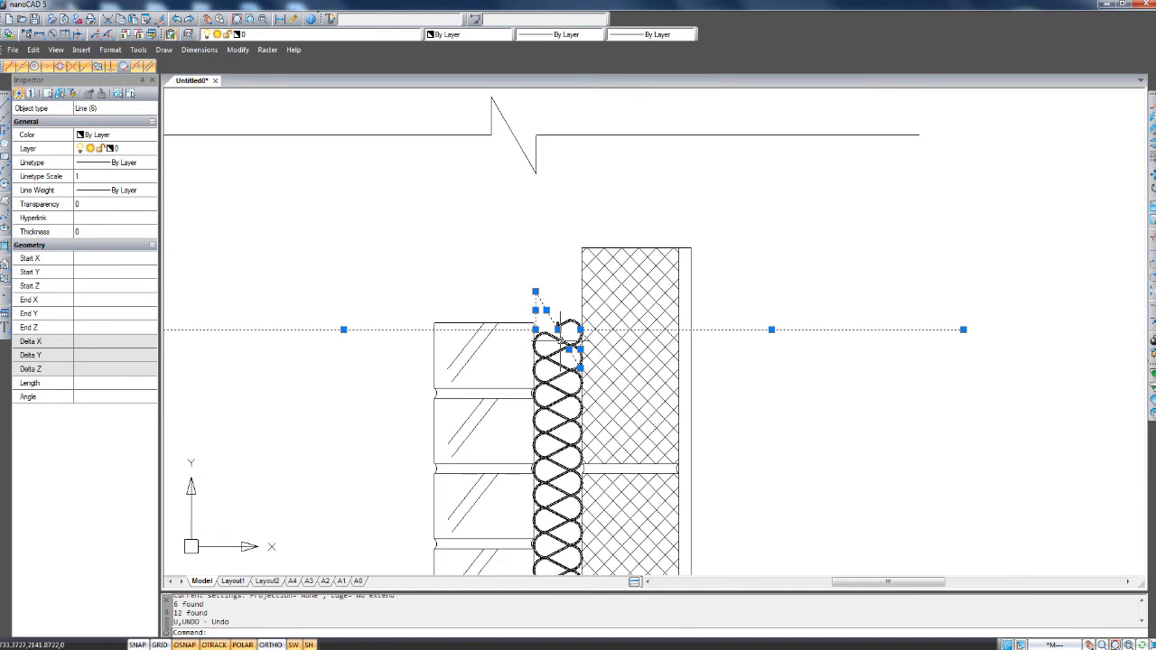
pyautogui.write('tr')
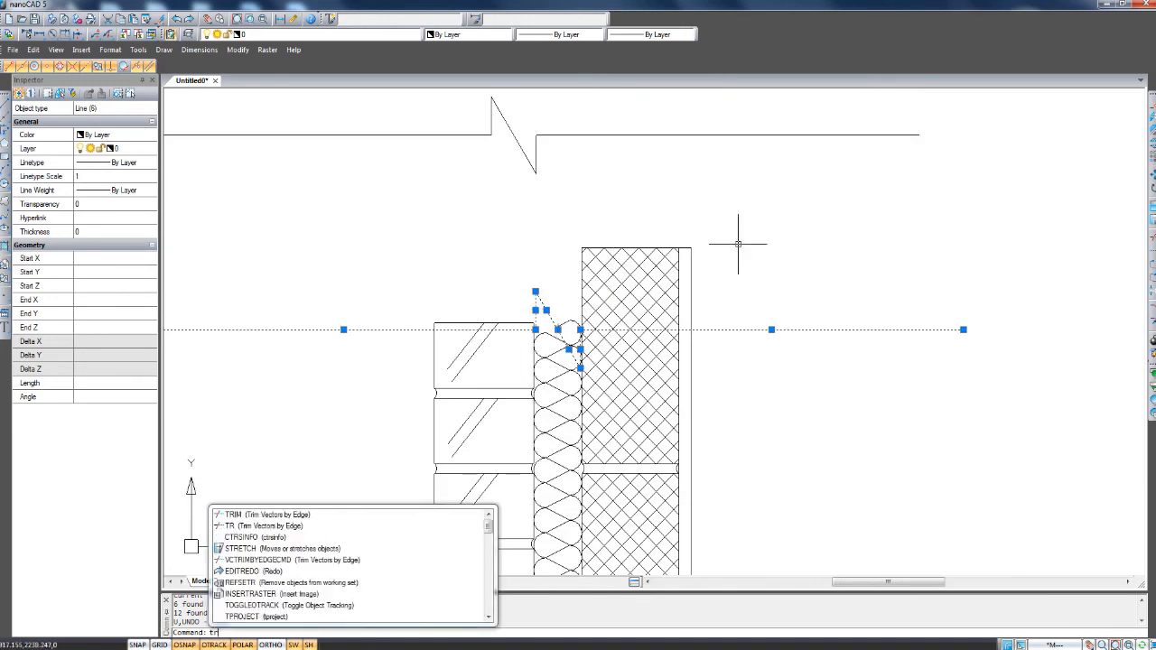
pyautogui.press('Return')
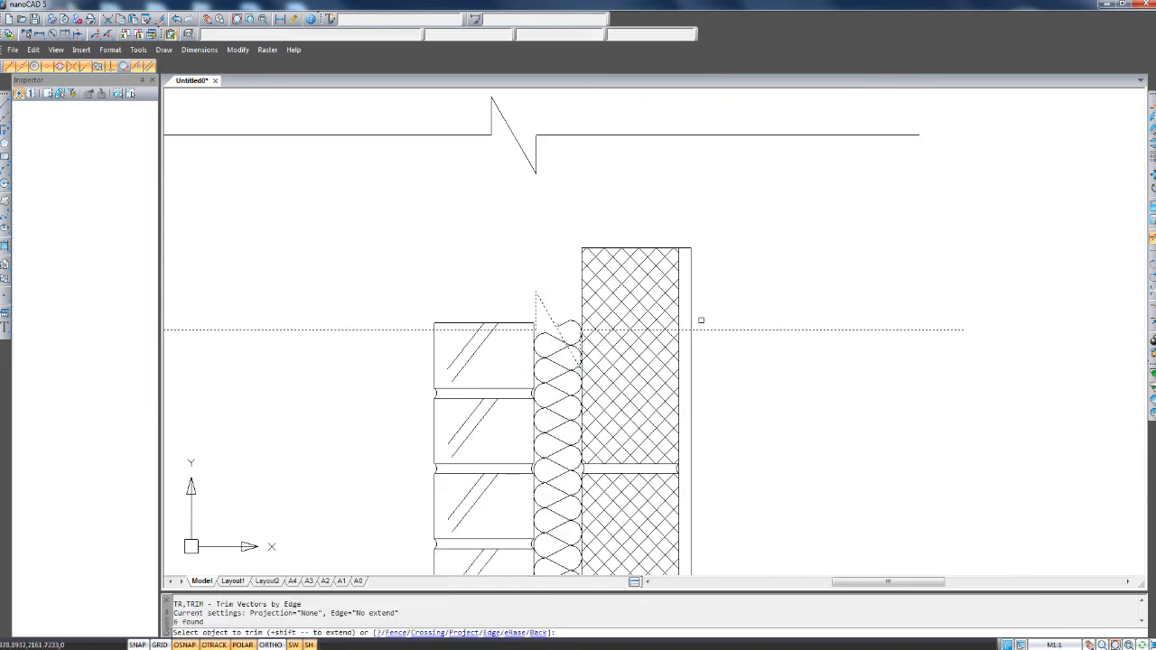
pyautogui.click(700, 324)
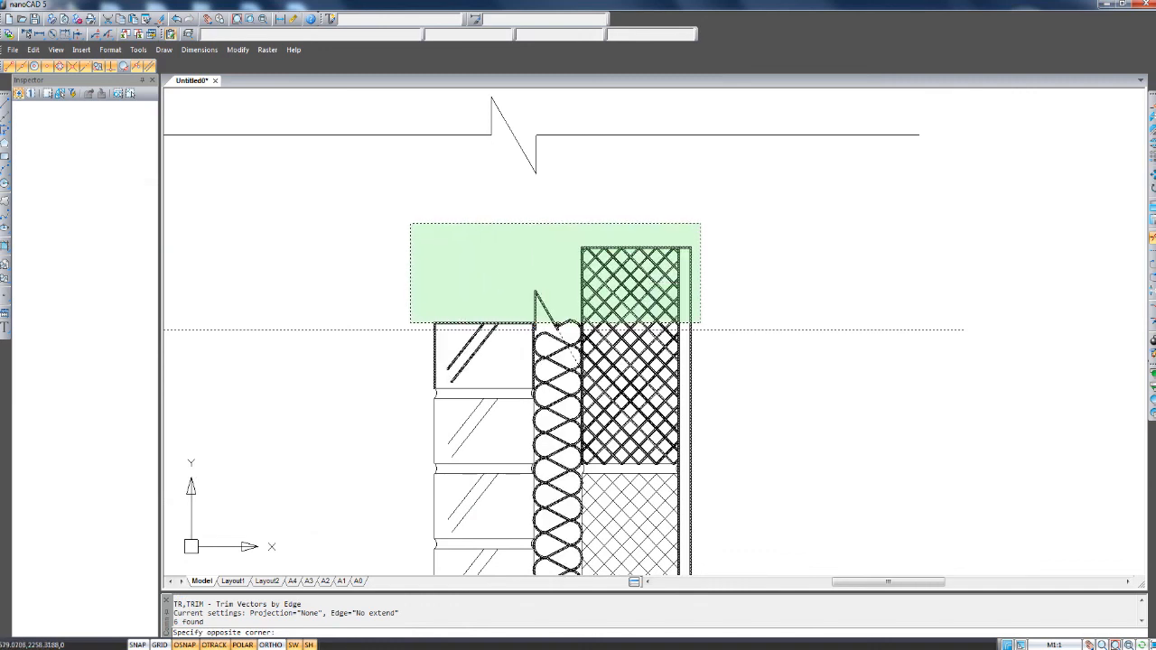
pyautogui.click(410, 223)
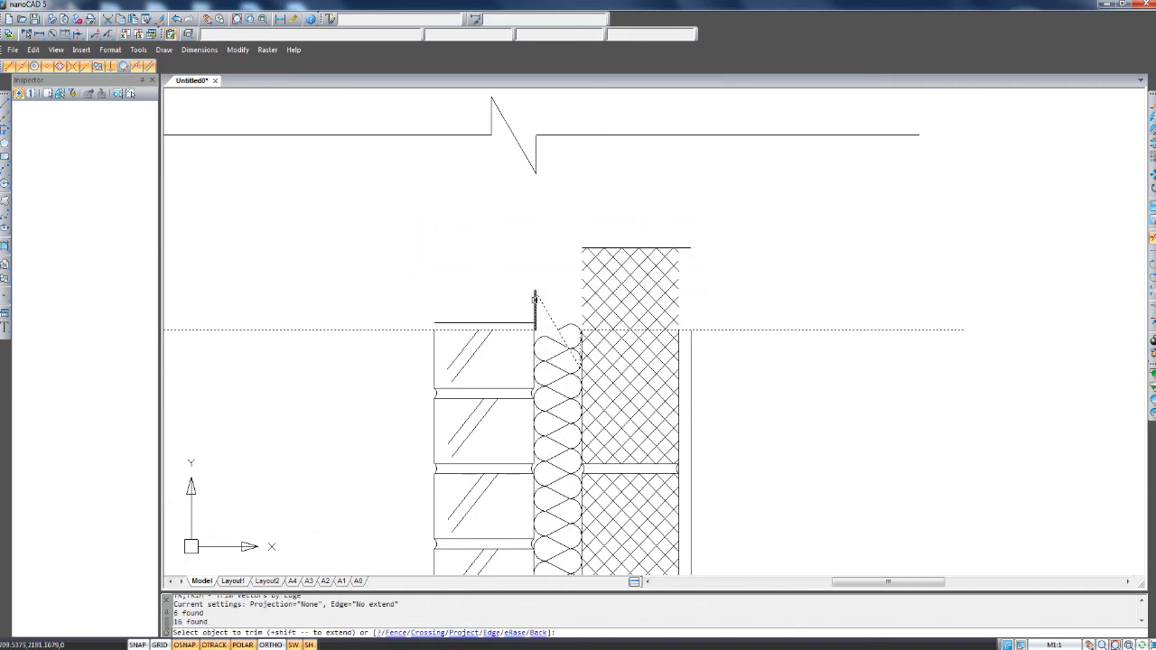
pyautogui.scroll(3, 534, 298)
pyautogui.press('Escape')
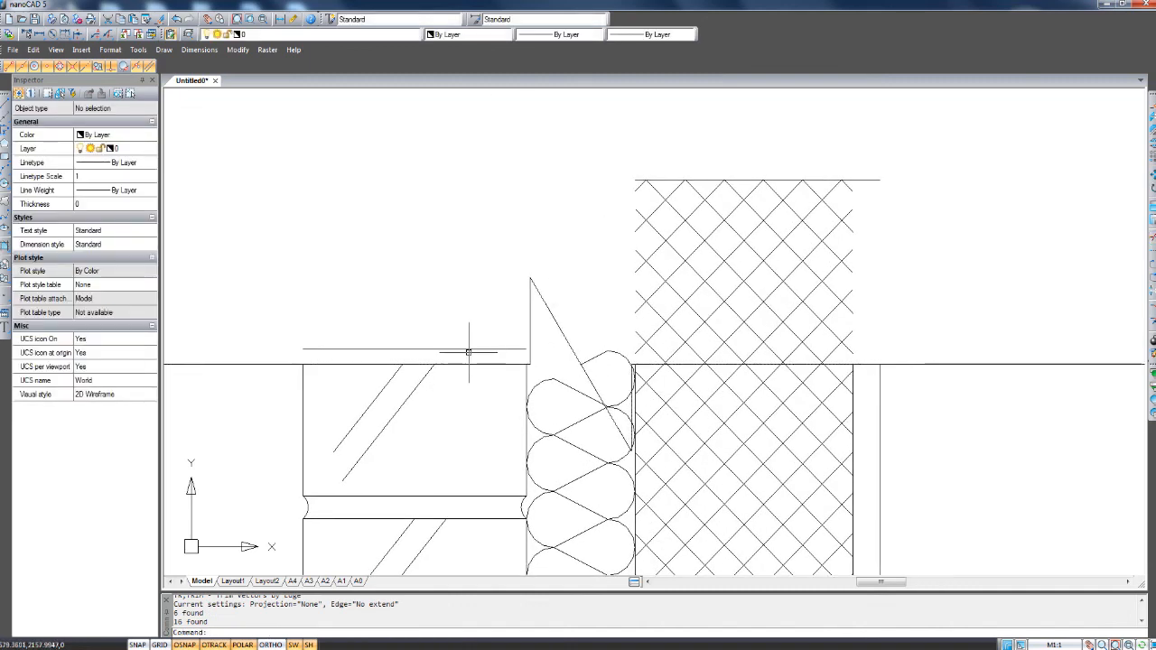
# Delete the leftover line above the brick and lower the block hatch's upper edge to the break line.
pyautogui.click(473, 348)
pyautogui.press('Delete')
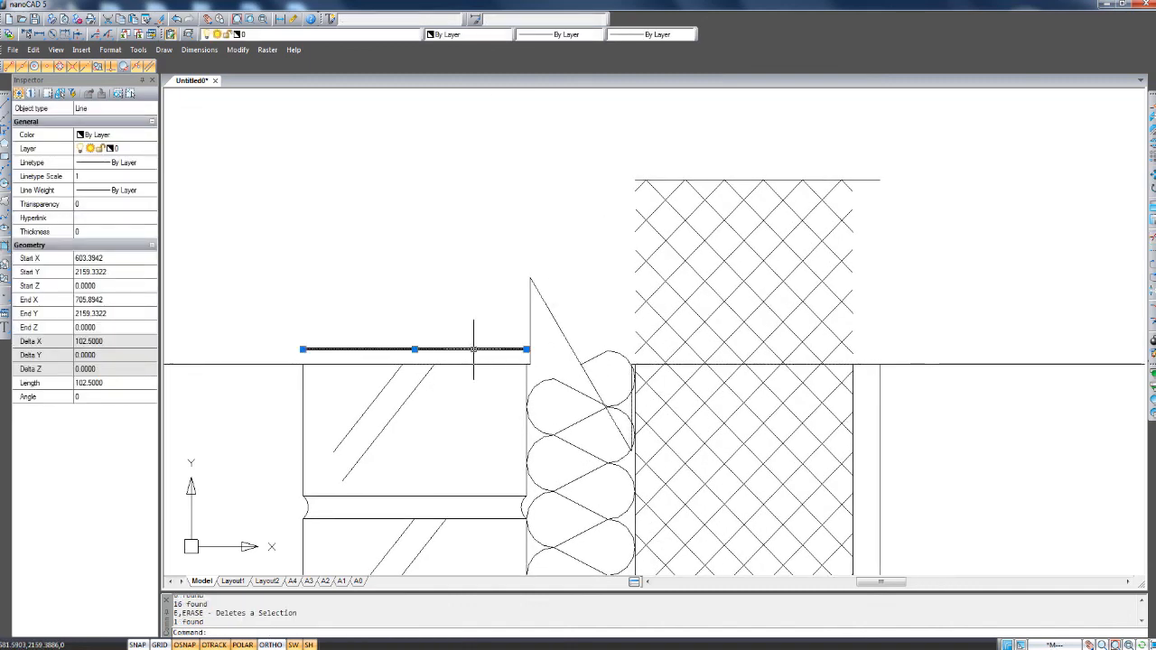
pyautogui.click(709, 250)
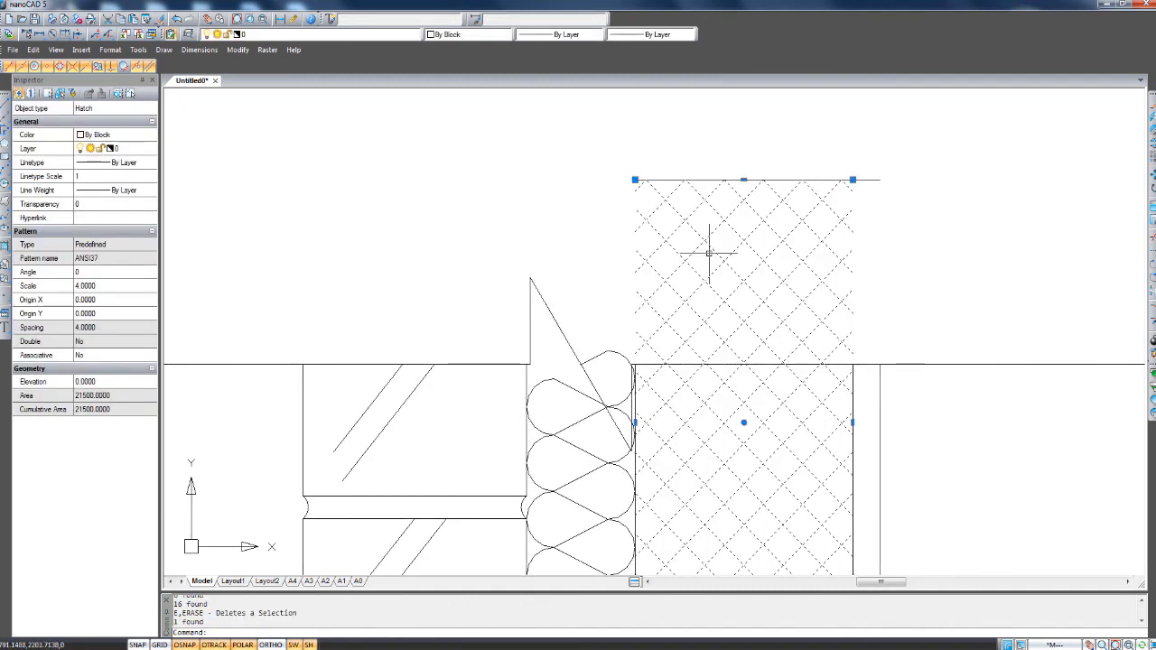
pyautogui.click(743, 180)
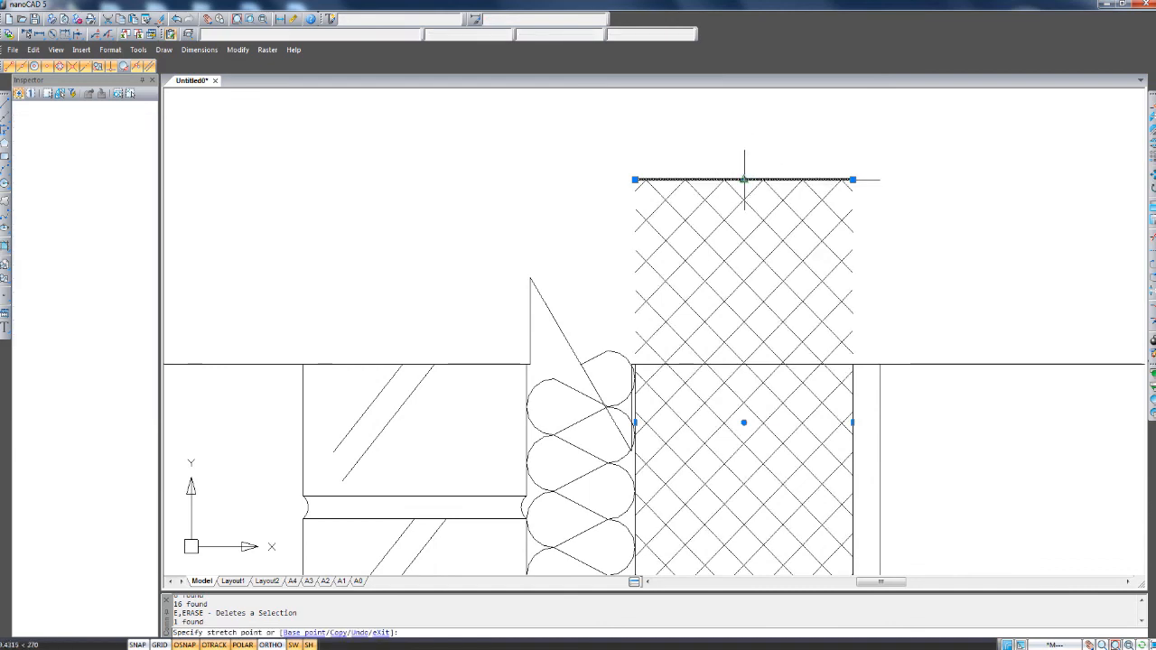
pyautogui.click(743, 364)
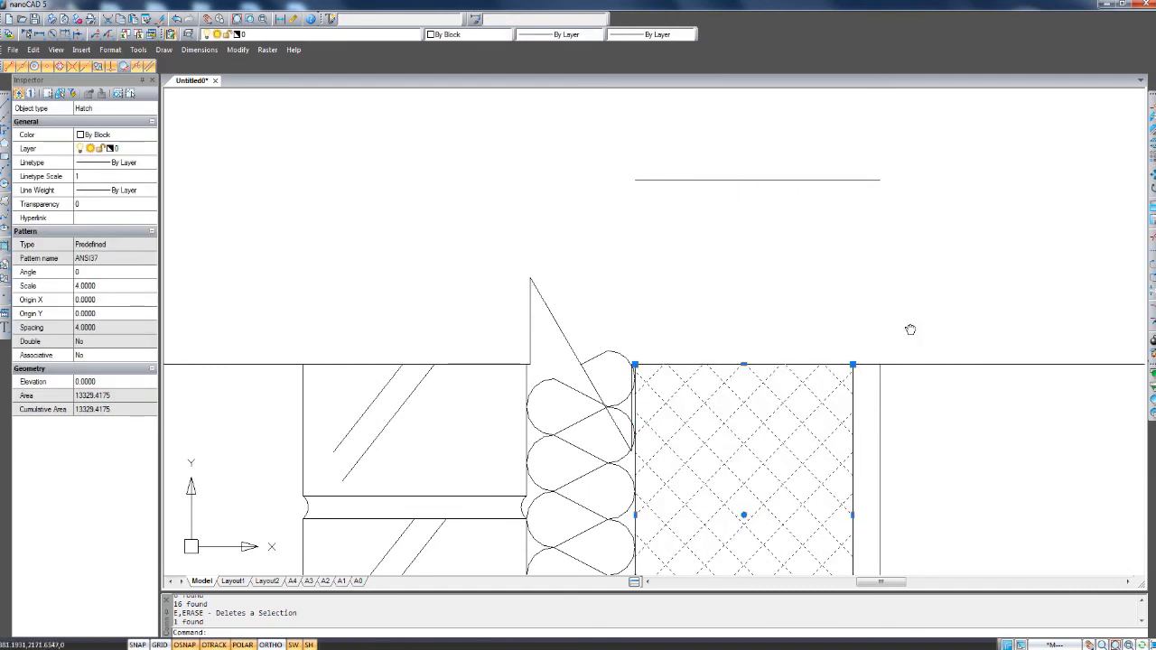
pyautogui.press('Escape')
# Delete the leftover horizontal edge above the blockwork.
pyautogui.click(840, 238)
pyautogui.click(724, 152)
pyautogui.press('Delete')
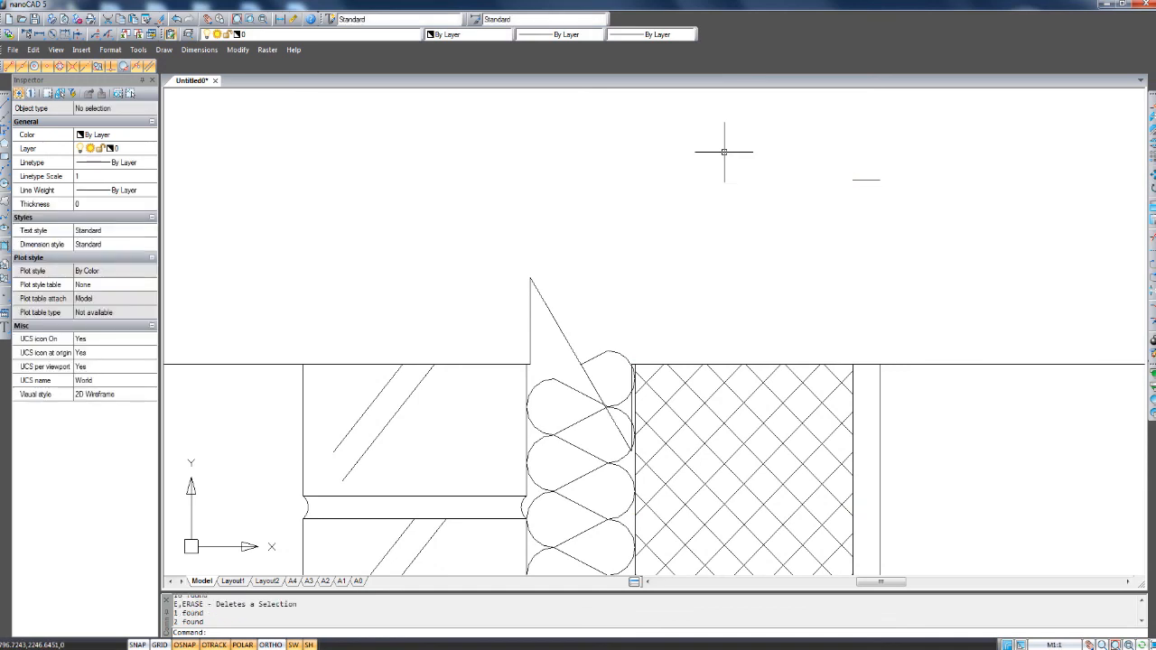
# Shorten the cavity insulation's batting line by moving its upper end straight down below the zigzag's midpoint.
pyautogui.click(578, 394)
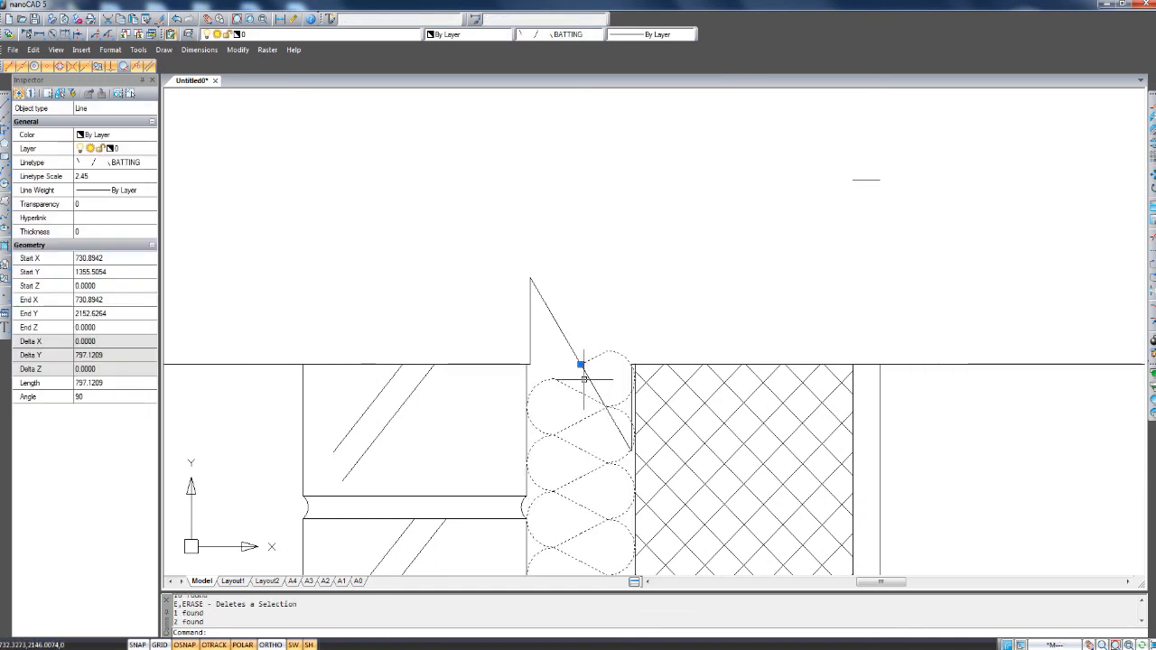
pyautogui.click(581, 364)
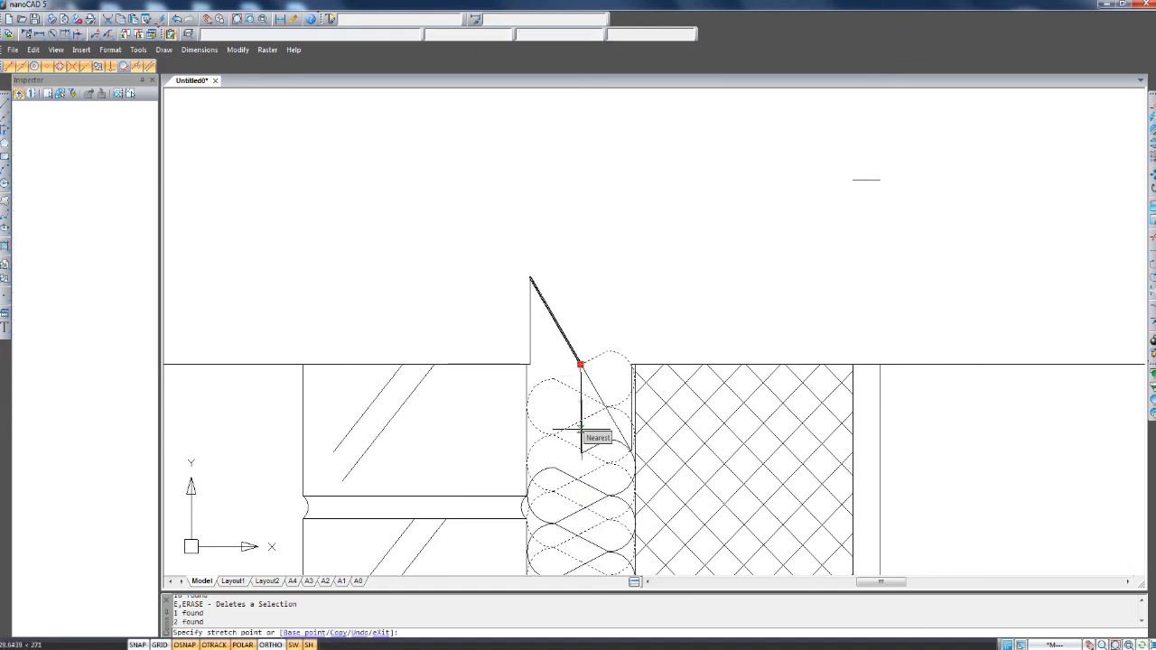
pyautogui.click(580, 429)
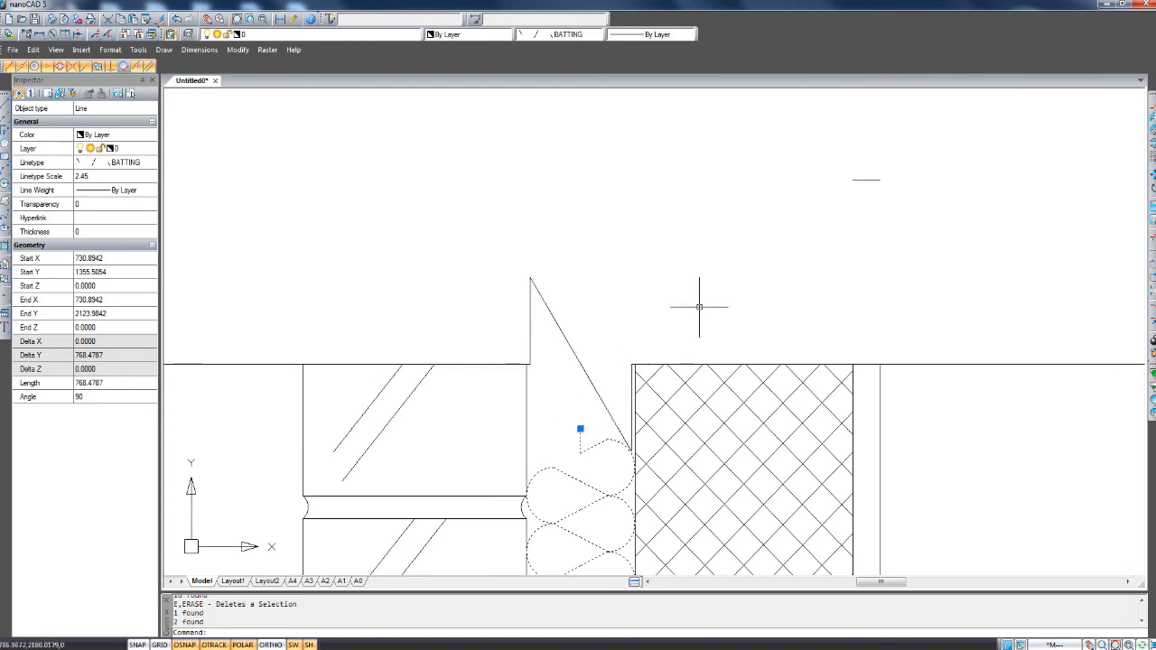
pyautogui.press('Escape')
# Trim the floor layer lines beyond the vertical break line at the floor's far end.
pyautogui.scroll(-3, 651, 194)
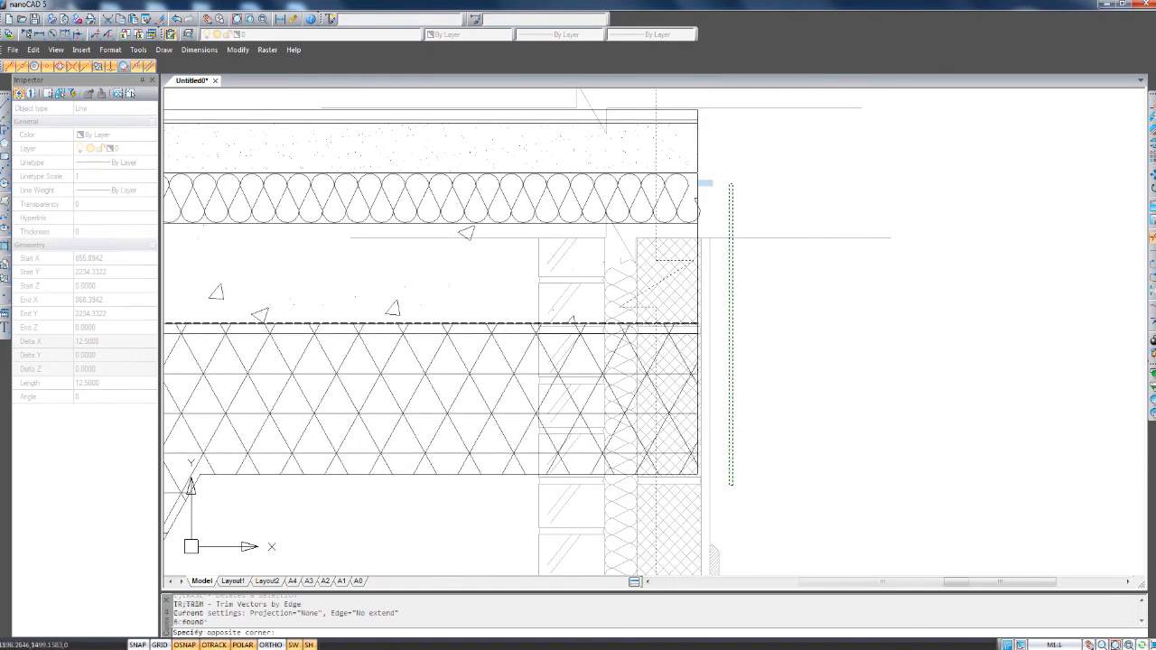
pyautogui.click(732, 485)
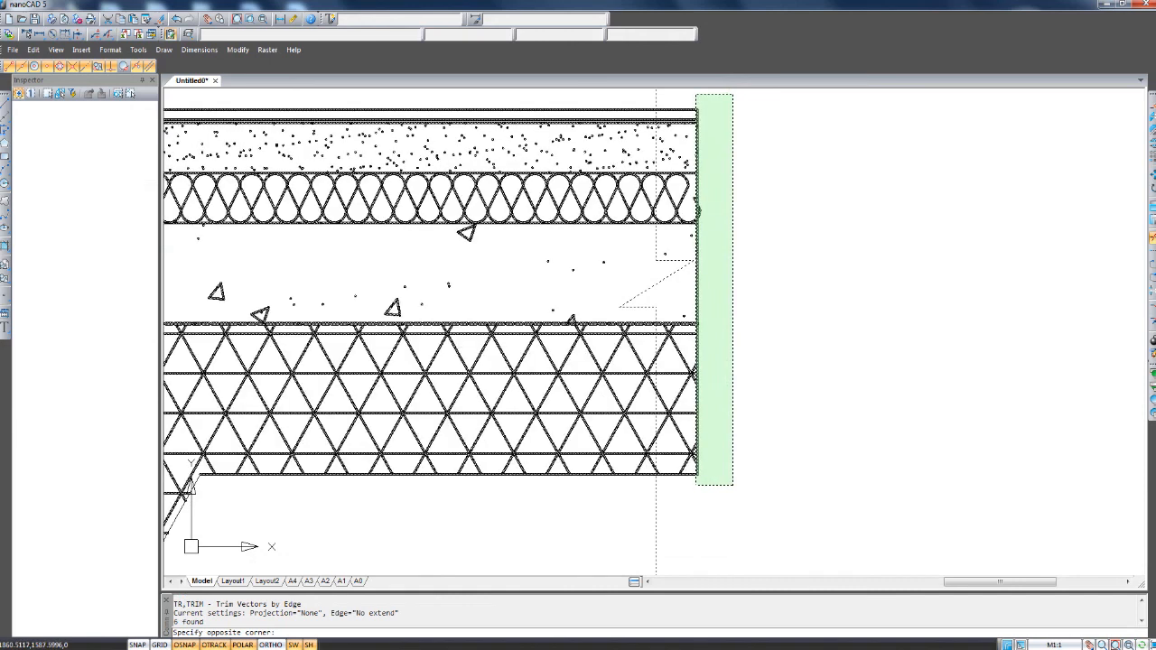
pyautogui.click(696, 94)
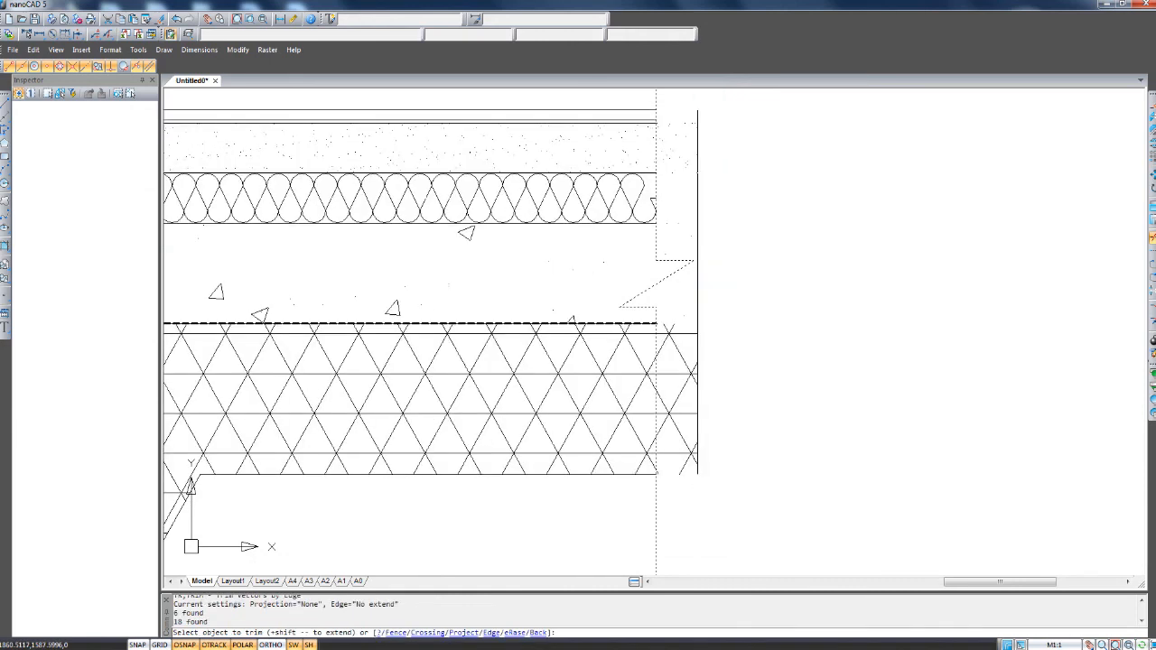
pyautogui.moveTo(760, 226); pyautogui.dragTo(761, 232, button='middle')
pyautogui.press('Escape')
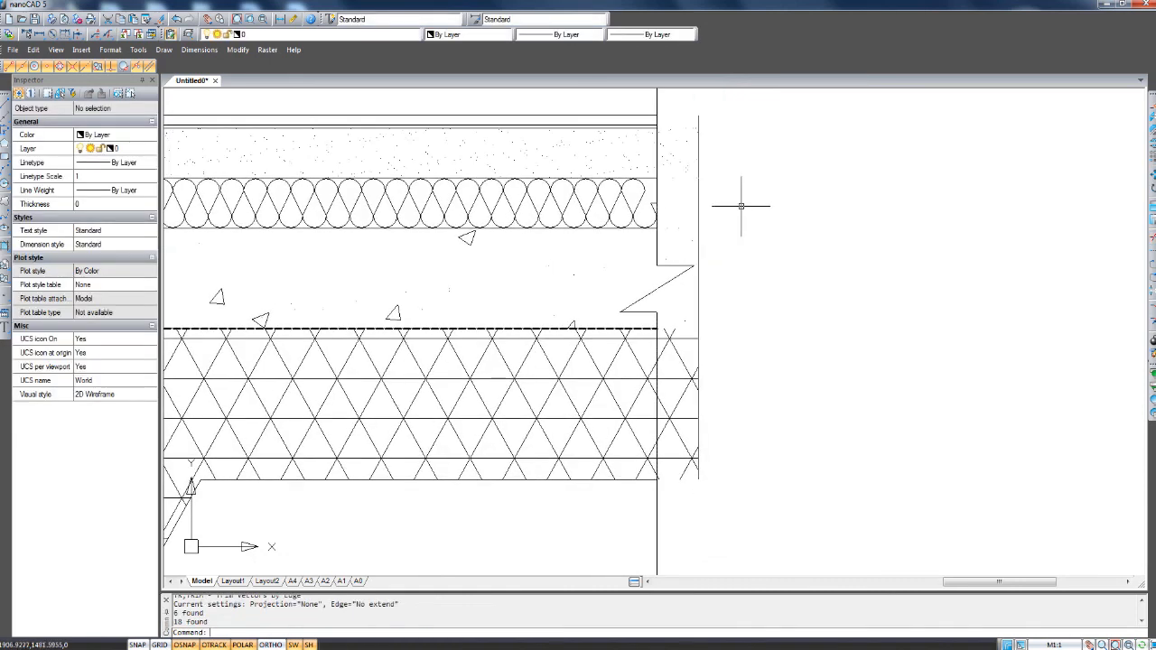
# Pull the end edge of the floor's lowest hatch, NET3, back to the vertical break line.
pyautogui.click(690, 396)
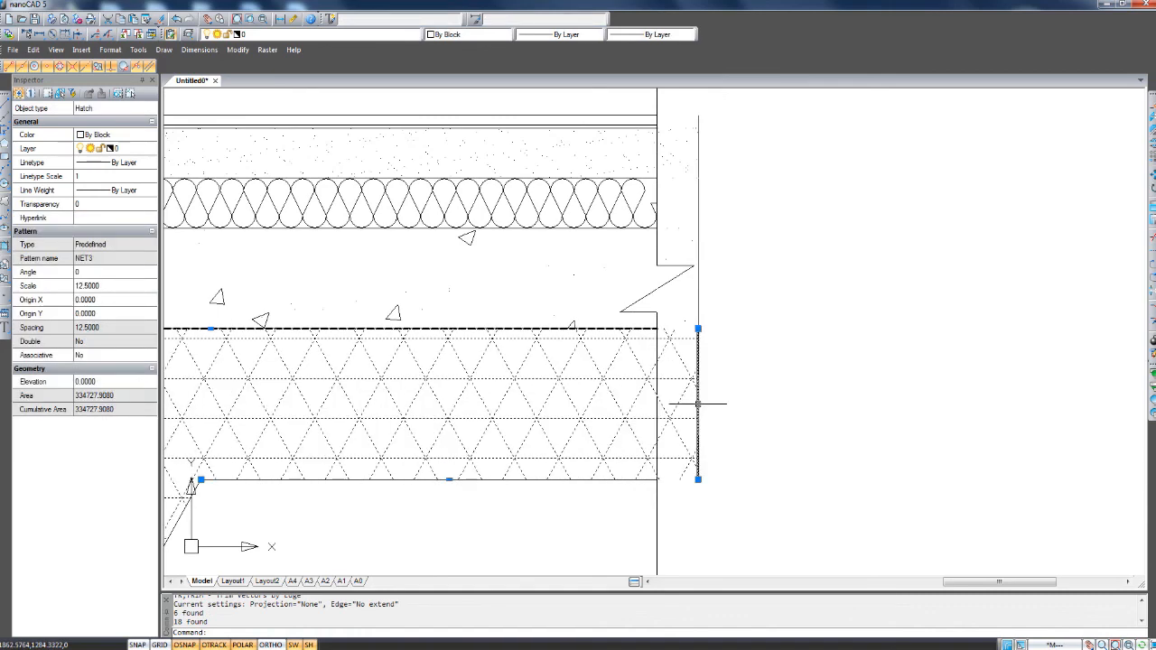
pyautogui.click(697, 404)
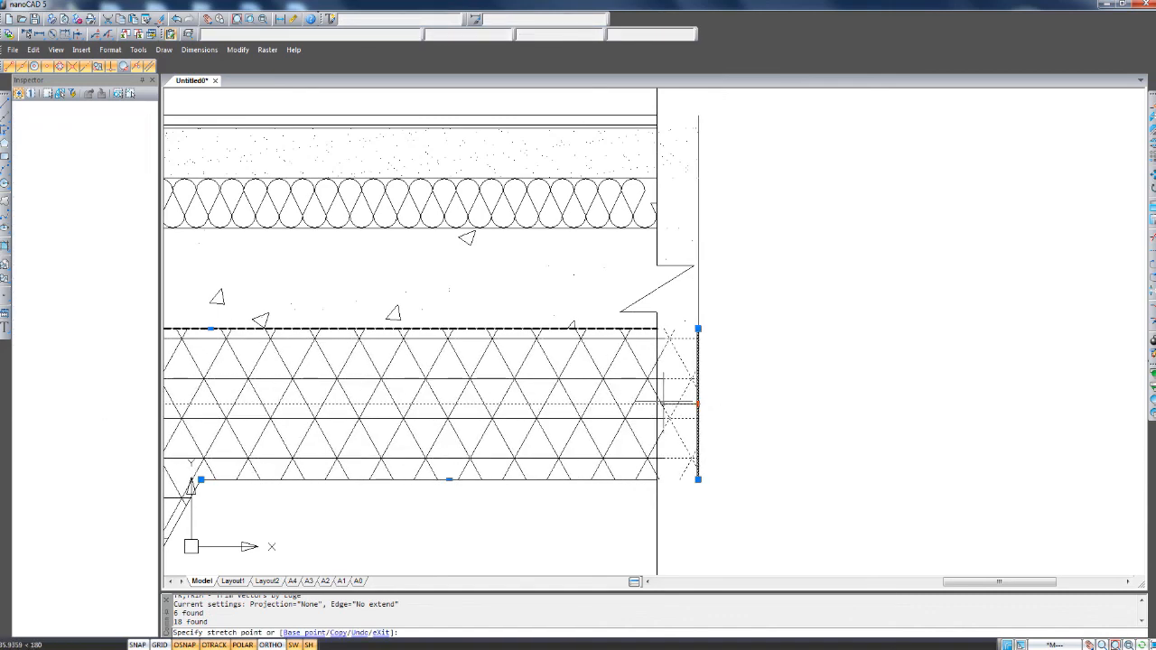
pyautogui.click(659, 404)
pyautogui.press('Escape')
# Pull the end edge of the screed's AR-SAND hatch back to the vertical break line.
pyautogui.moveTo(709, 195); pyautogui.dragTo(714, 240, button='middle')
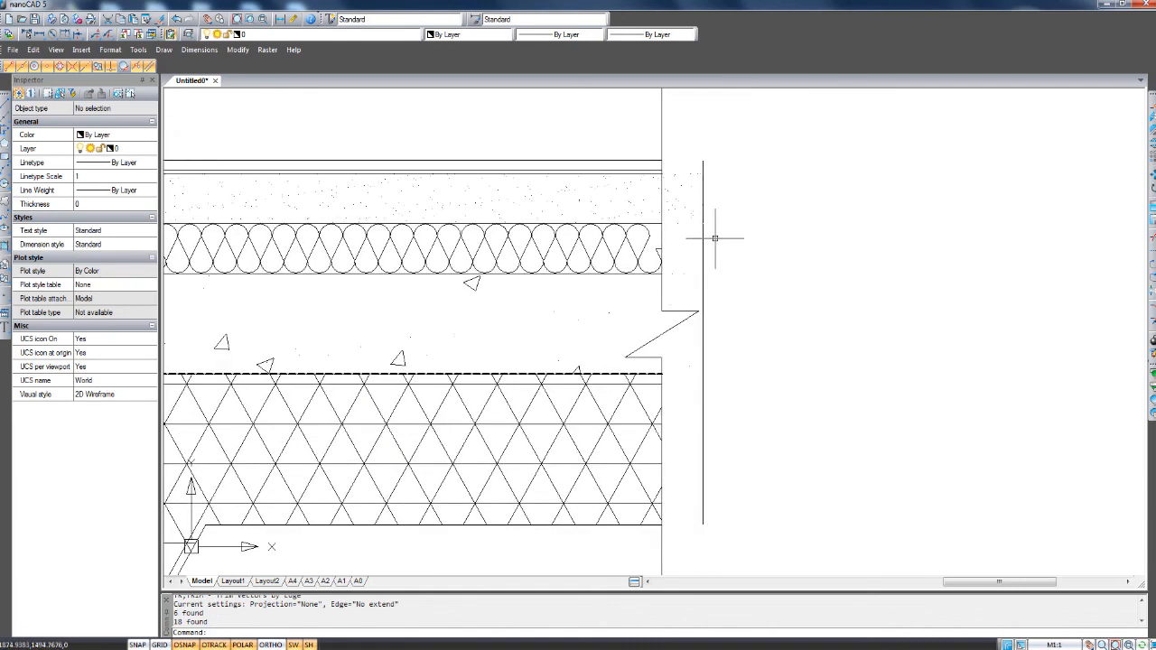
pyautogui.click(634, 206)
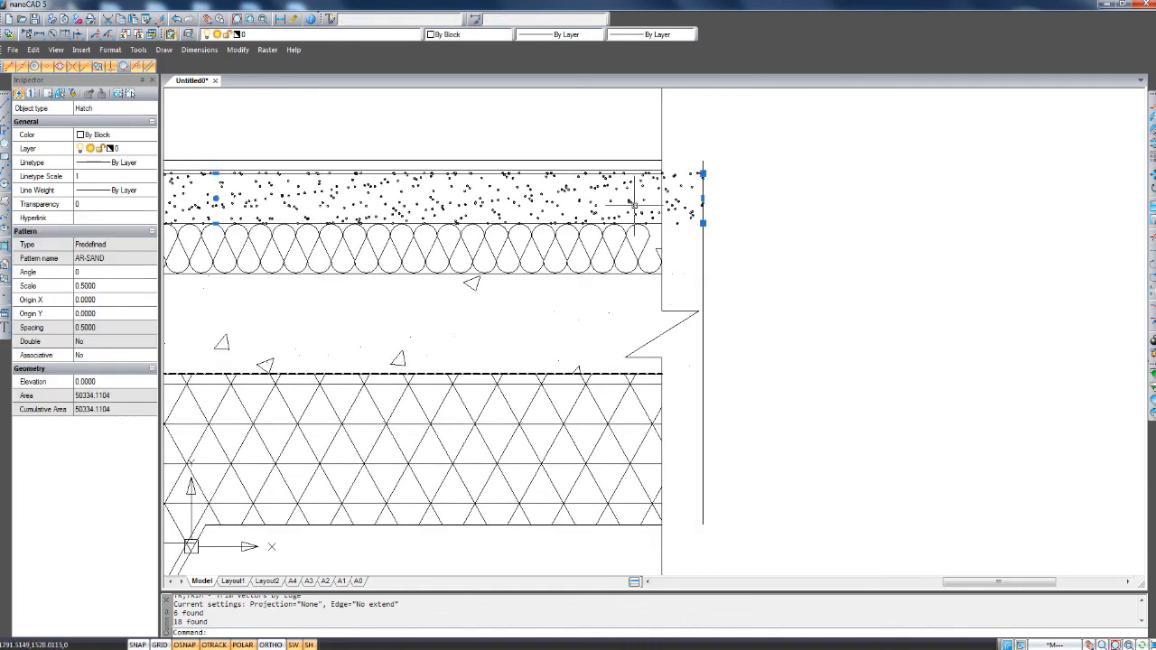
pyautogui.click(703, 198)
pyautogui.click(661, 198)
pyautogui.press('Escape')
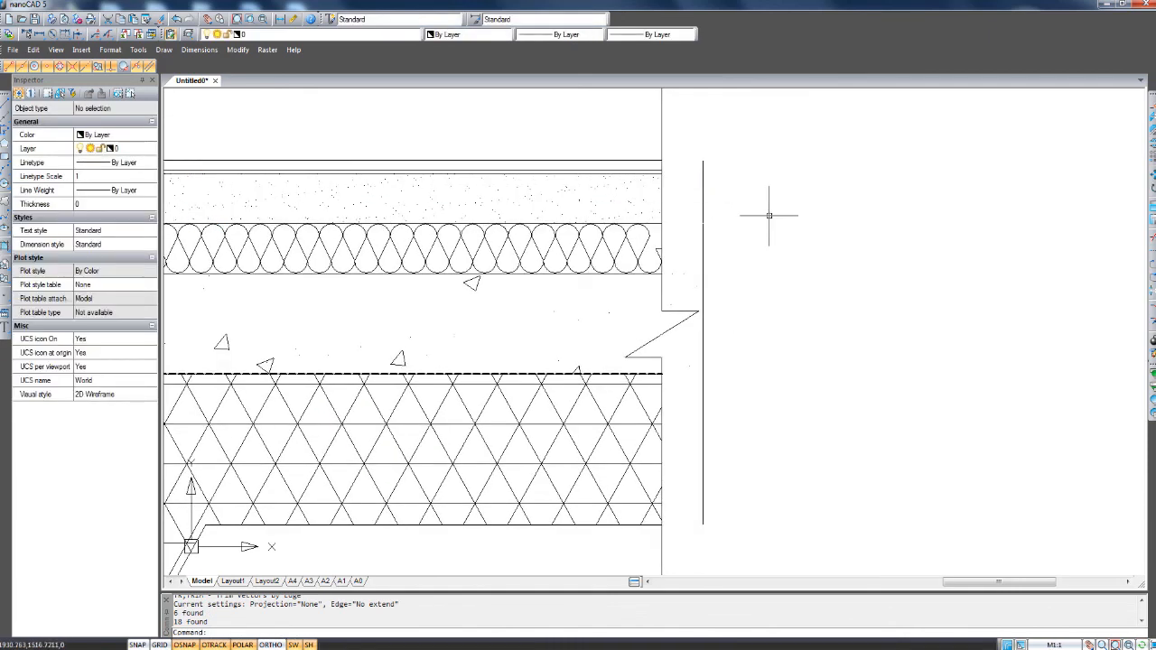